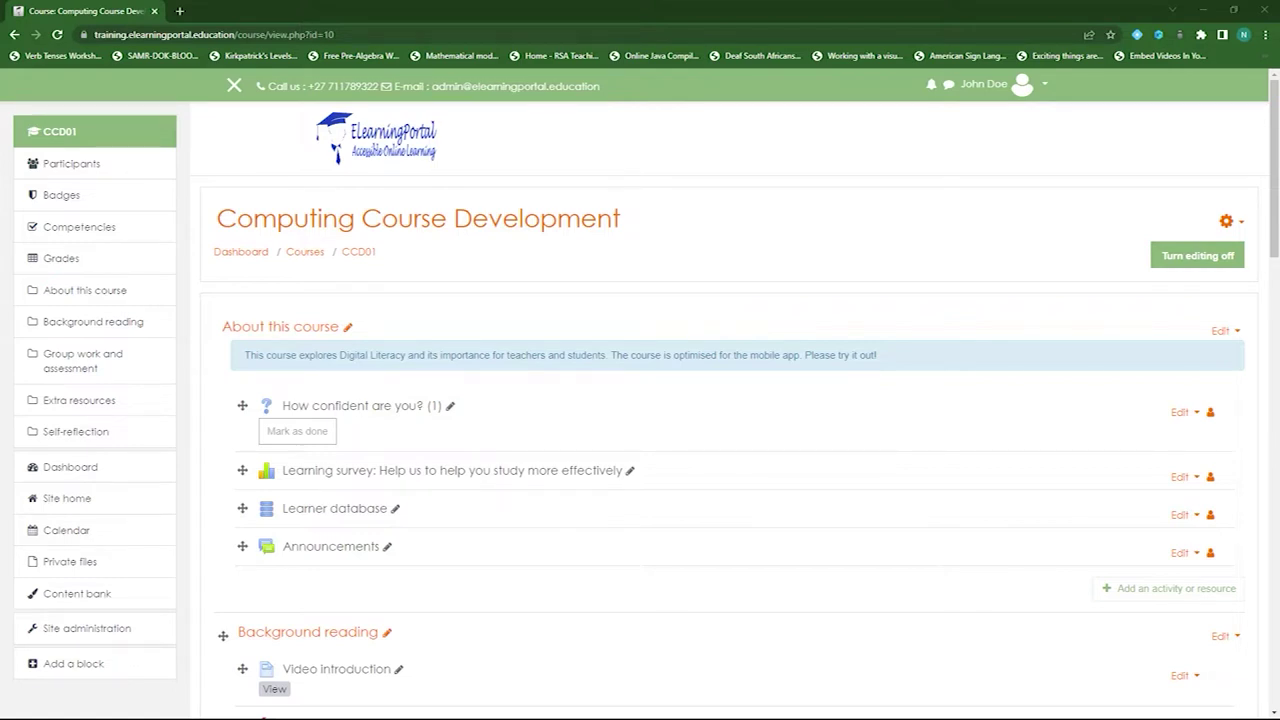
# - Go to the moodle.org website in a new browser tab
pyautogui.click(179, 11)
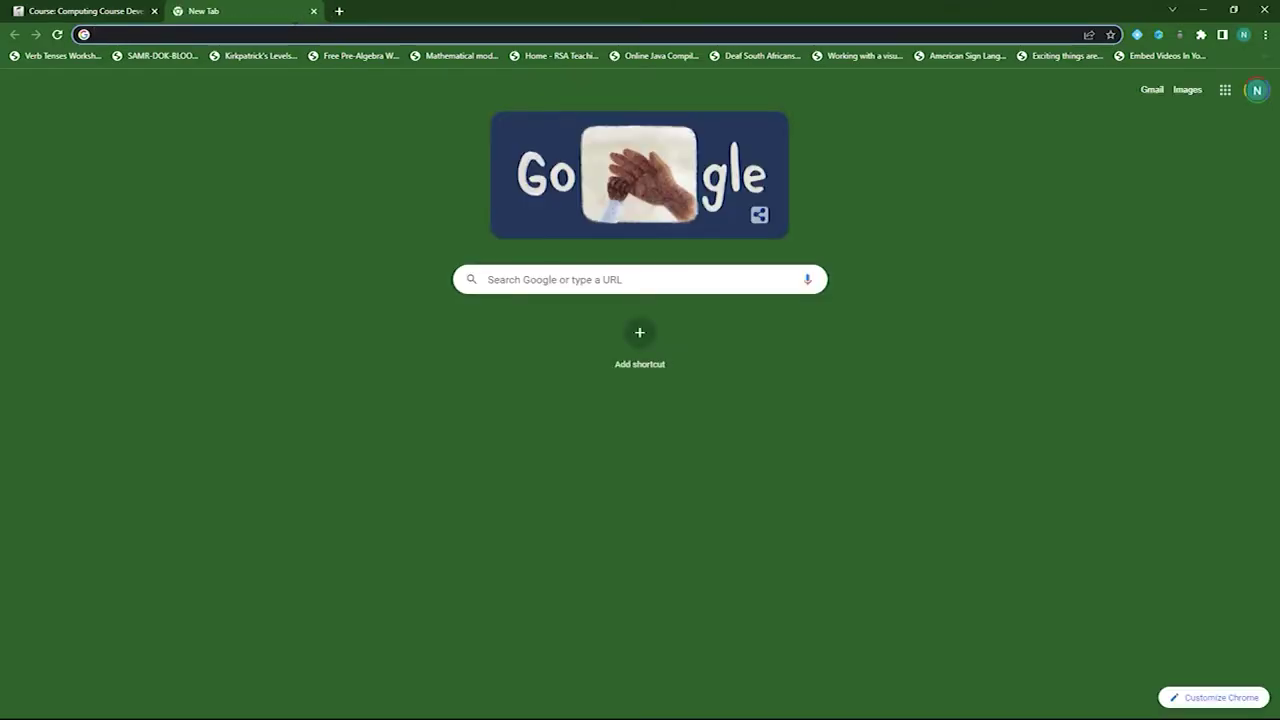
pyautogui.write('moodle')
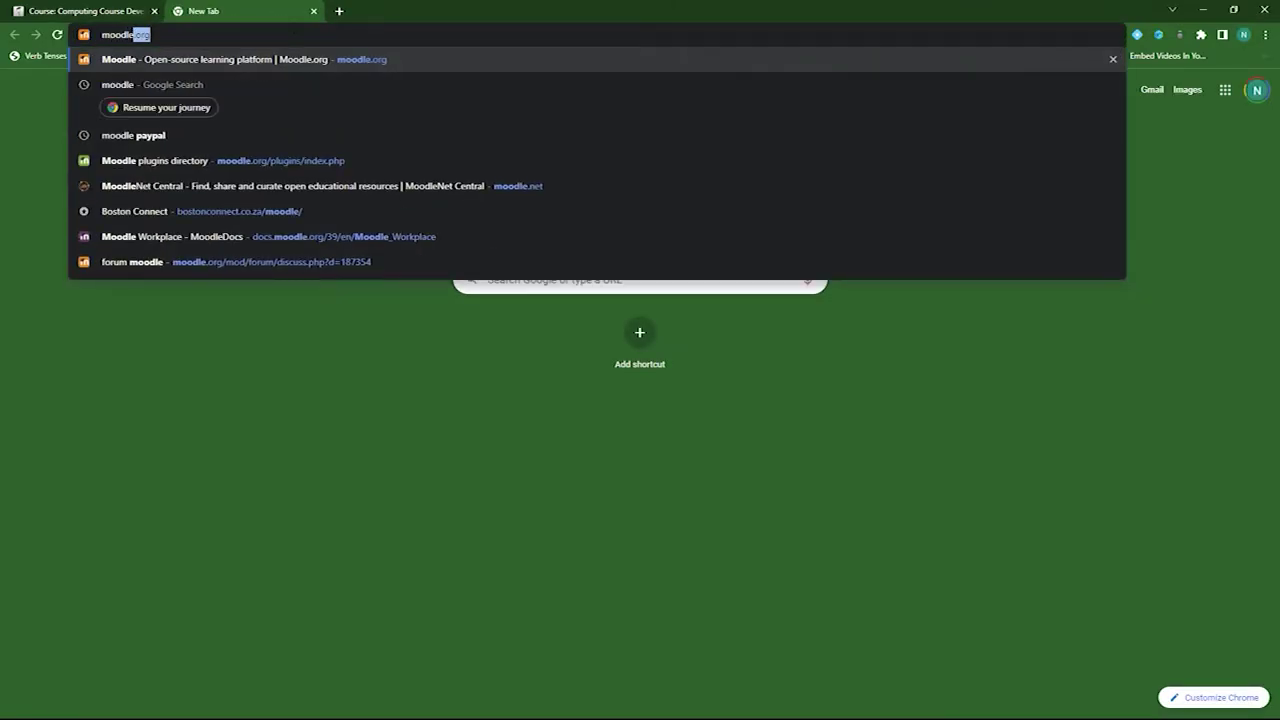
pyautogui.press('Return')
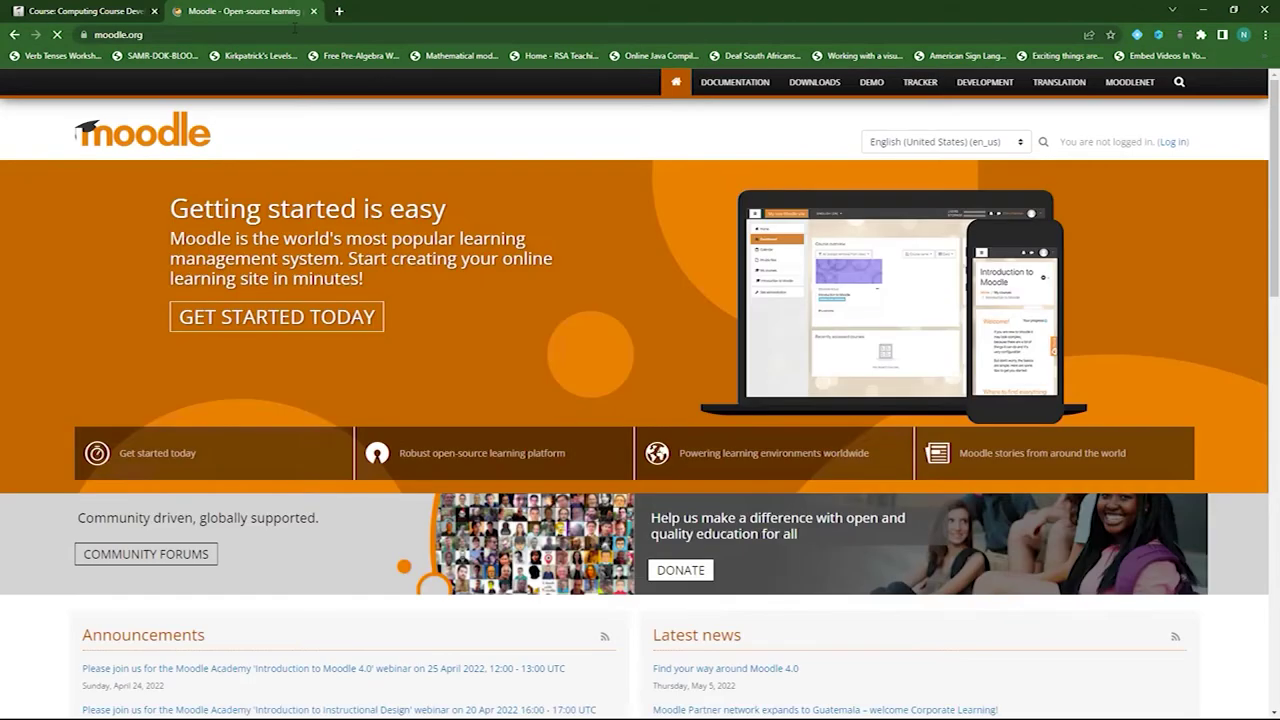
# - Open the Plugins directory from the footer and enter 'quizventure' in its search box
pyautogui.scroll(-15, 394, 366)
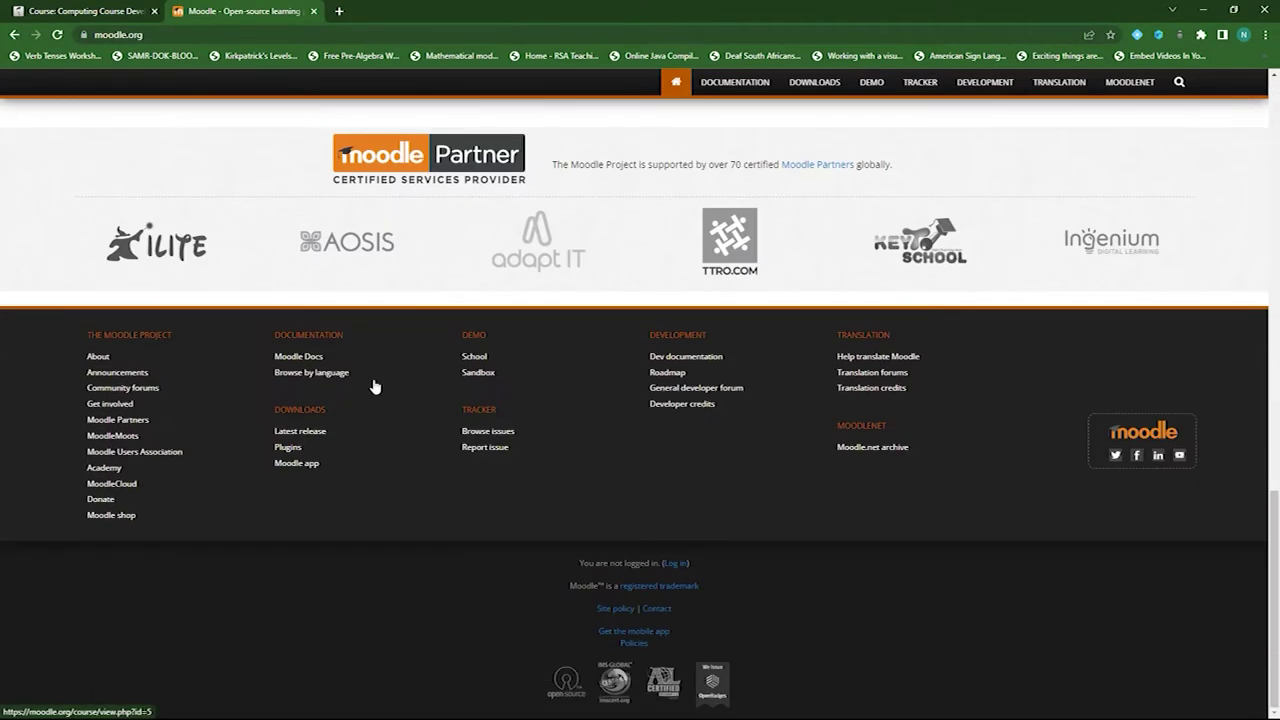
pyautogui.click(289, 448)
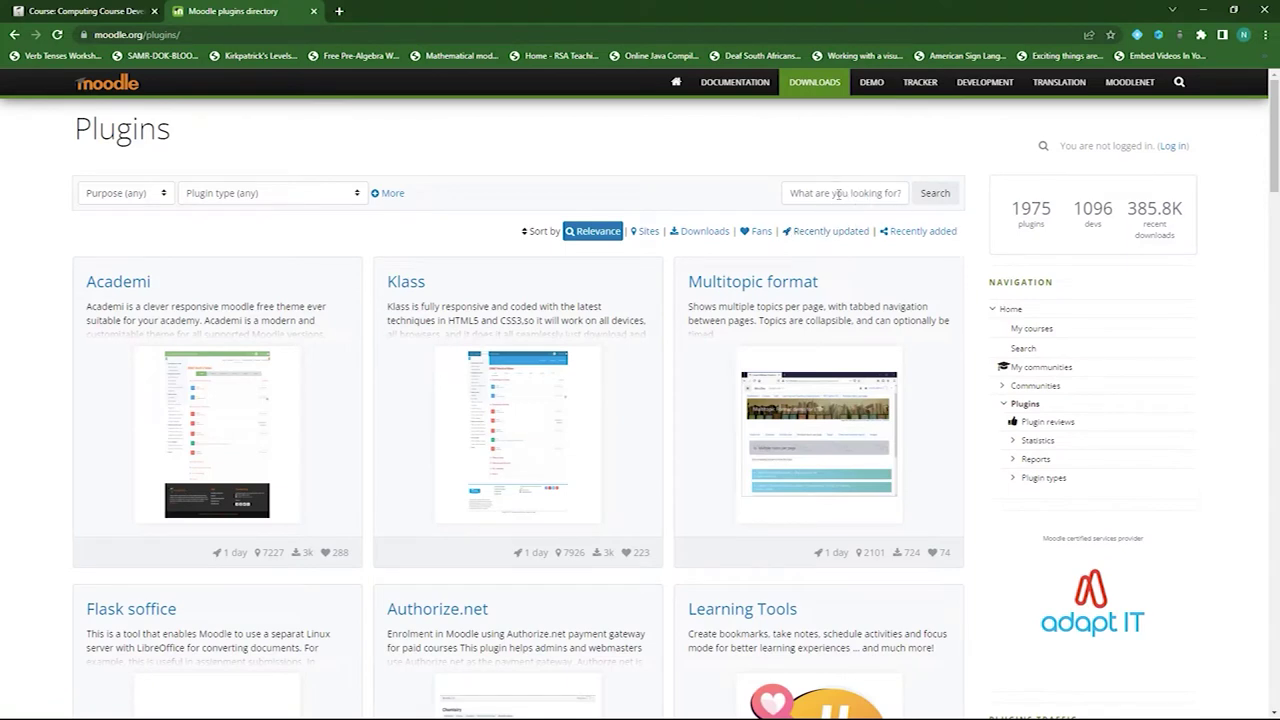
pyautogui.click(838, 193)
pyautogui.write('quizventure')
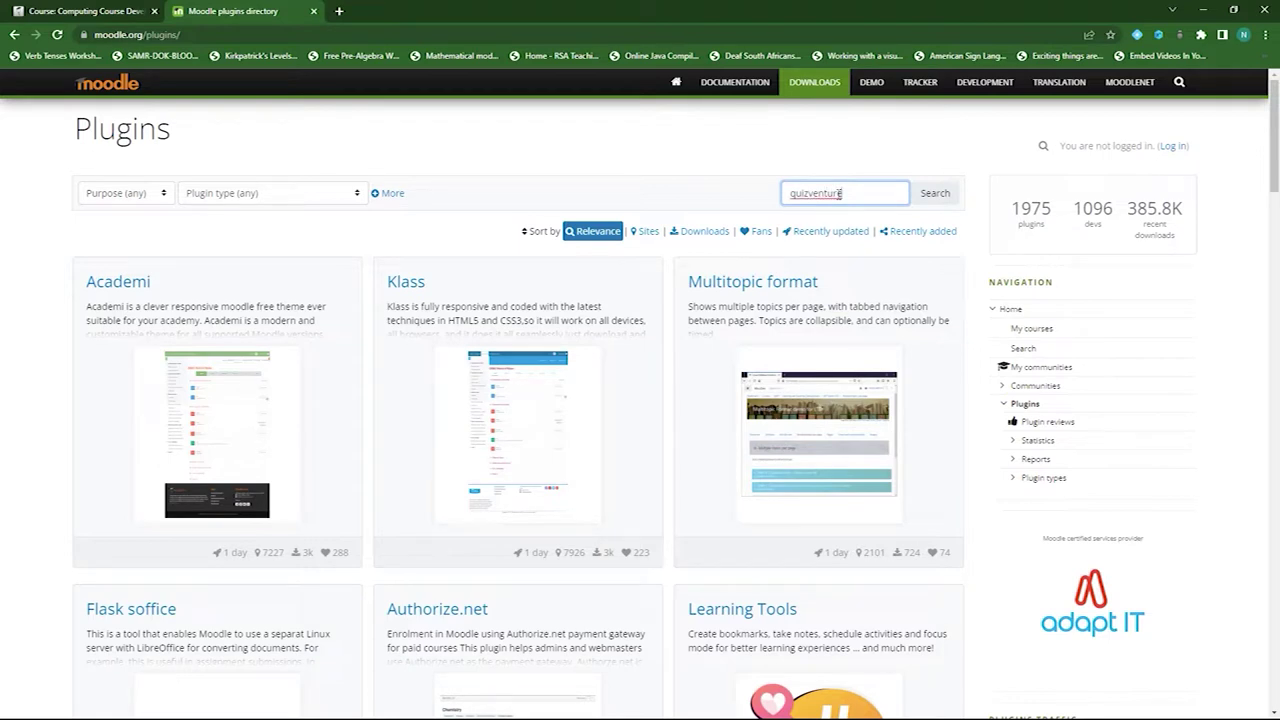
# - Find Quizventure, download its v3.11-r1 release, and return to the Computing Course Development tab
pyautogui.click(915, 199)
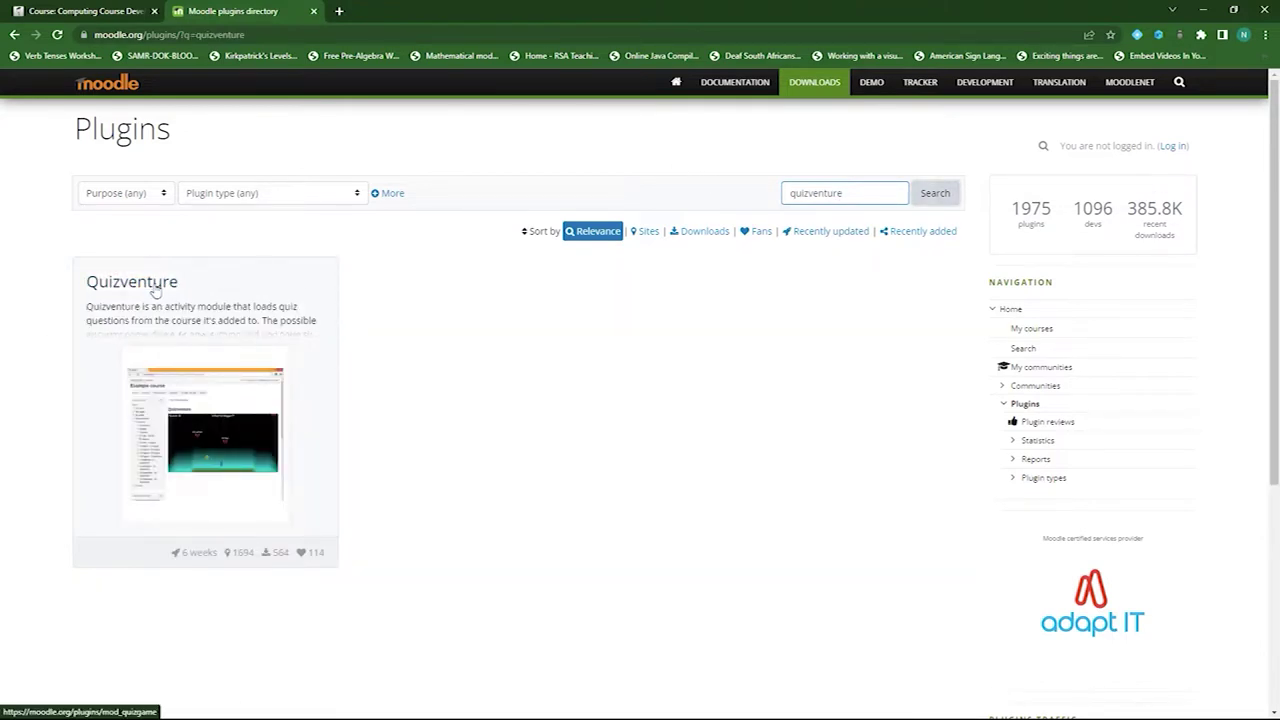
pyautogui.click(158, 290)
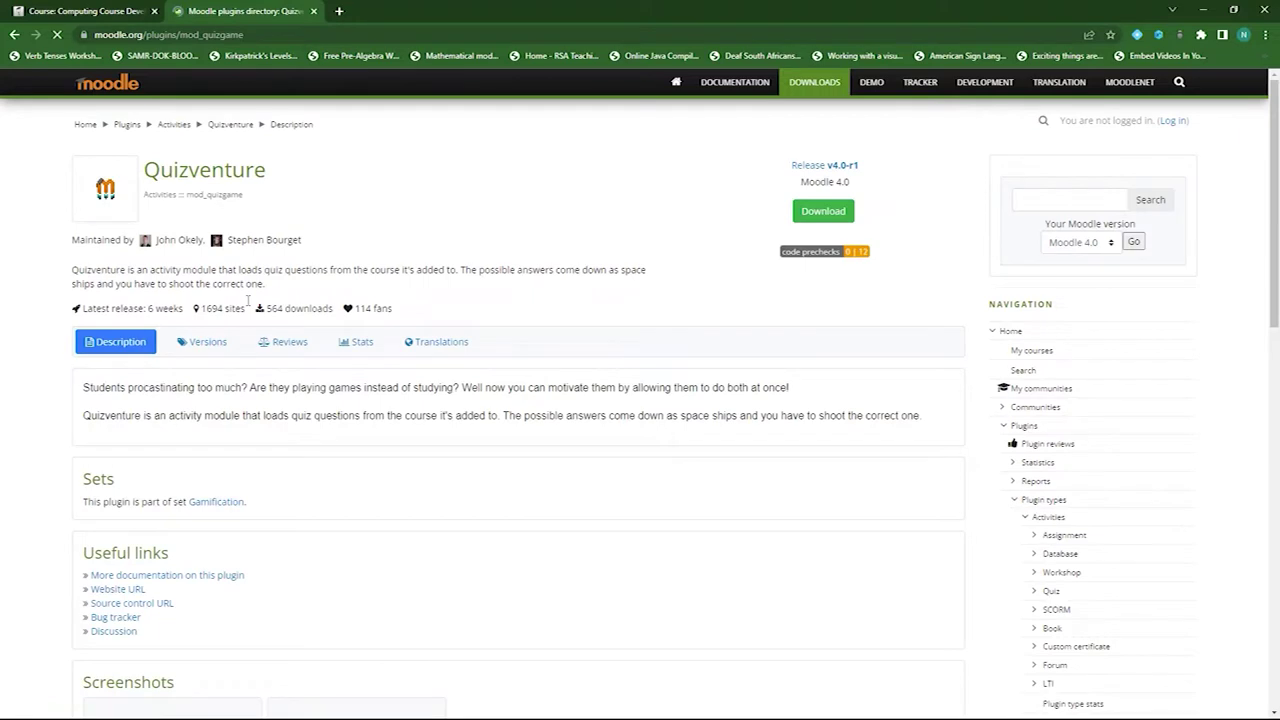
pyautogui.click(205, 345)
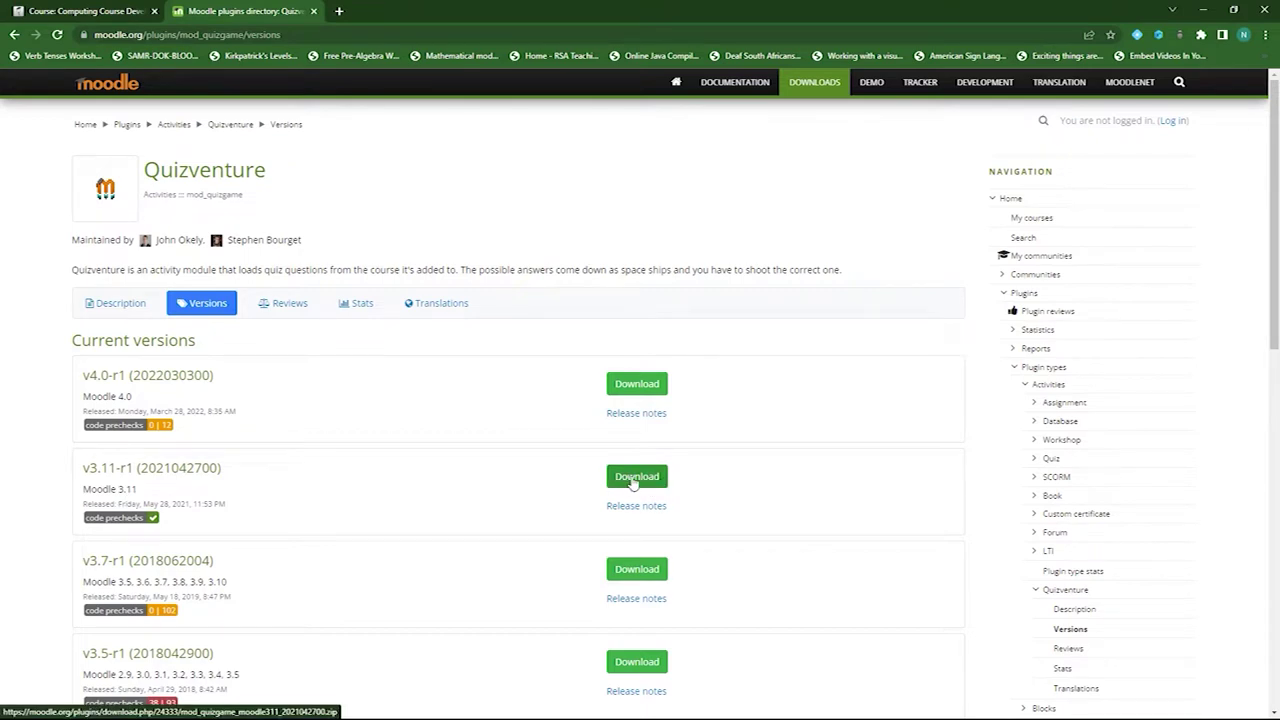
pyautogui.click(632, 480)
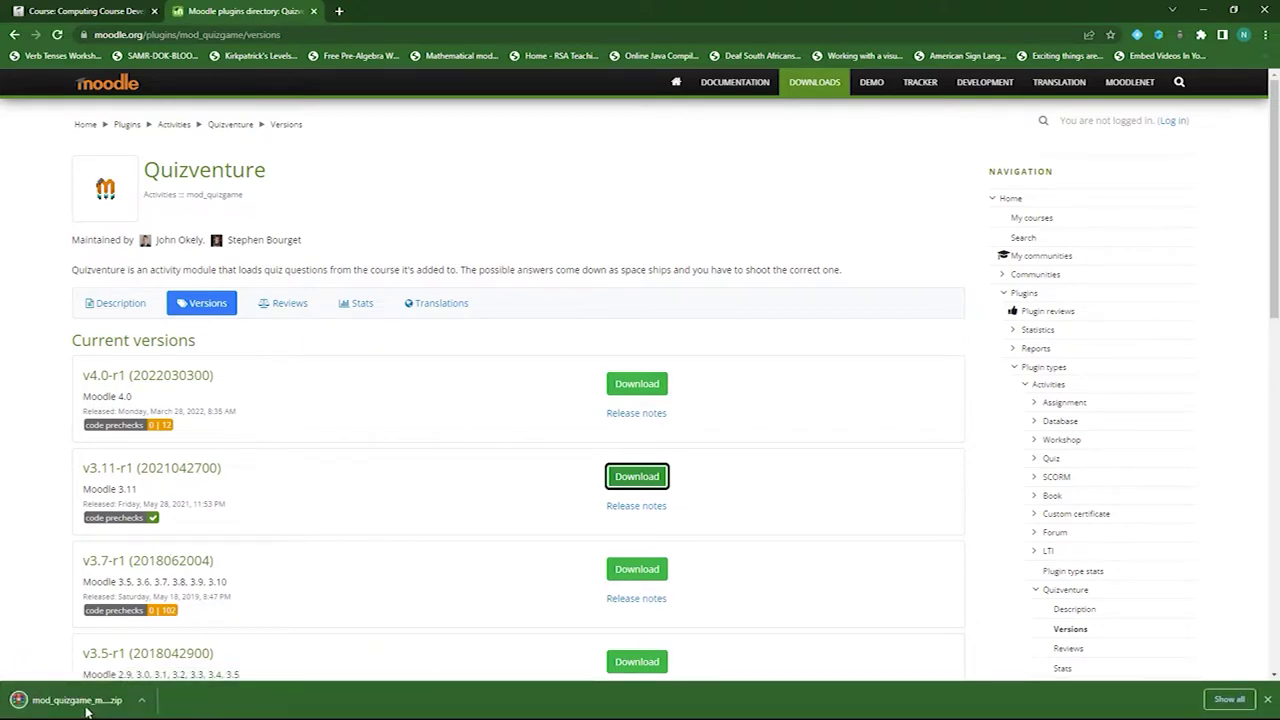
pyautogui.click(112, 14)
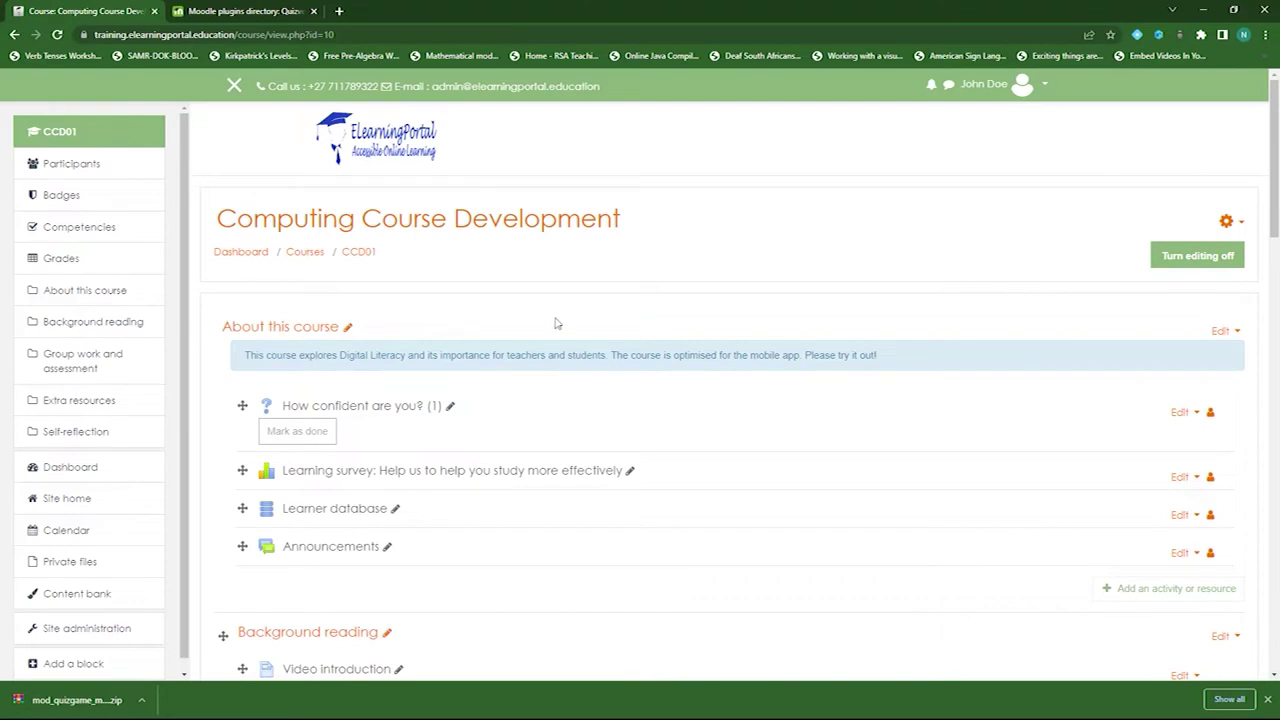
# - Go to Site administration > Plugins > Install plugins
pyautogui.scroll(-1, 134, 508)
pyautogui.click(105, 616)
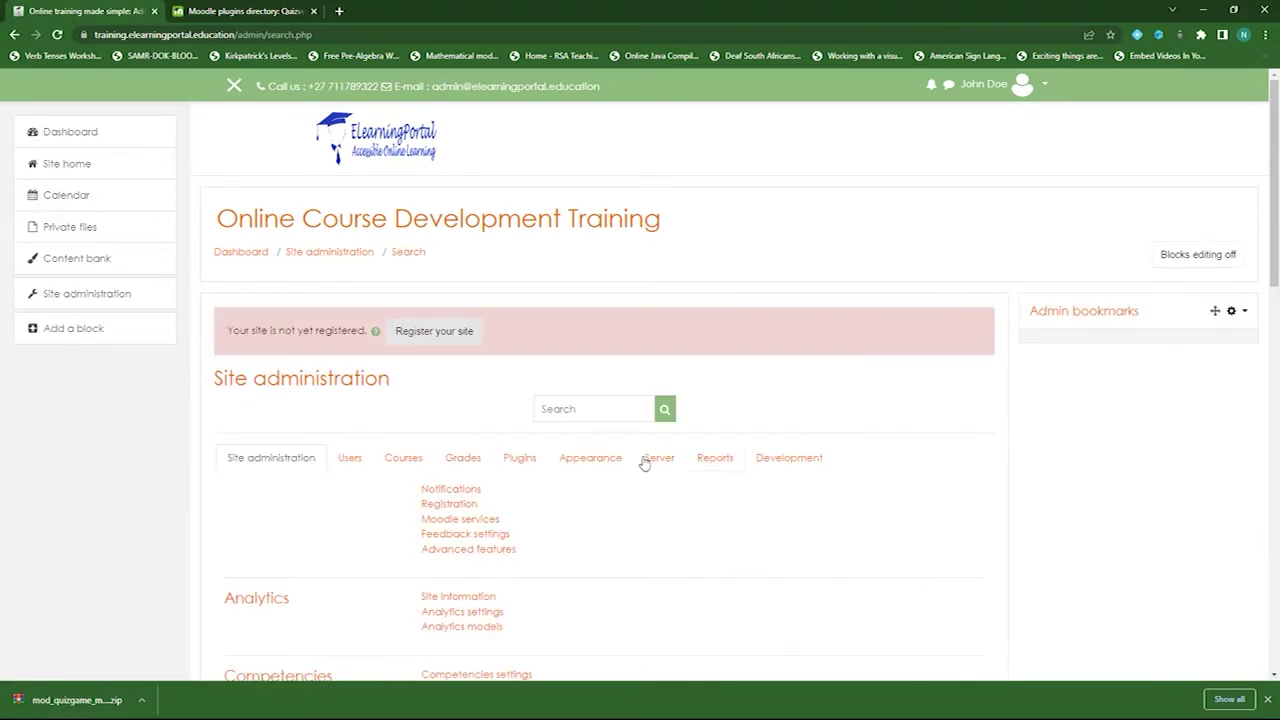
pyautogui.click(519, 458)
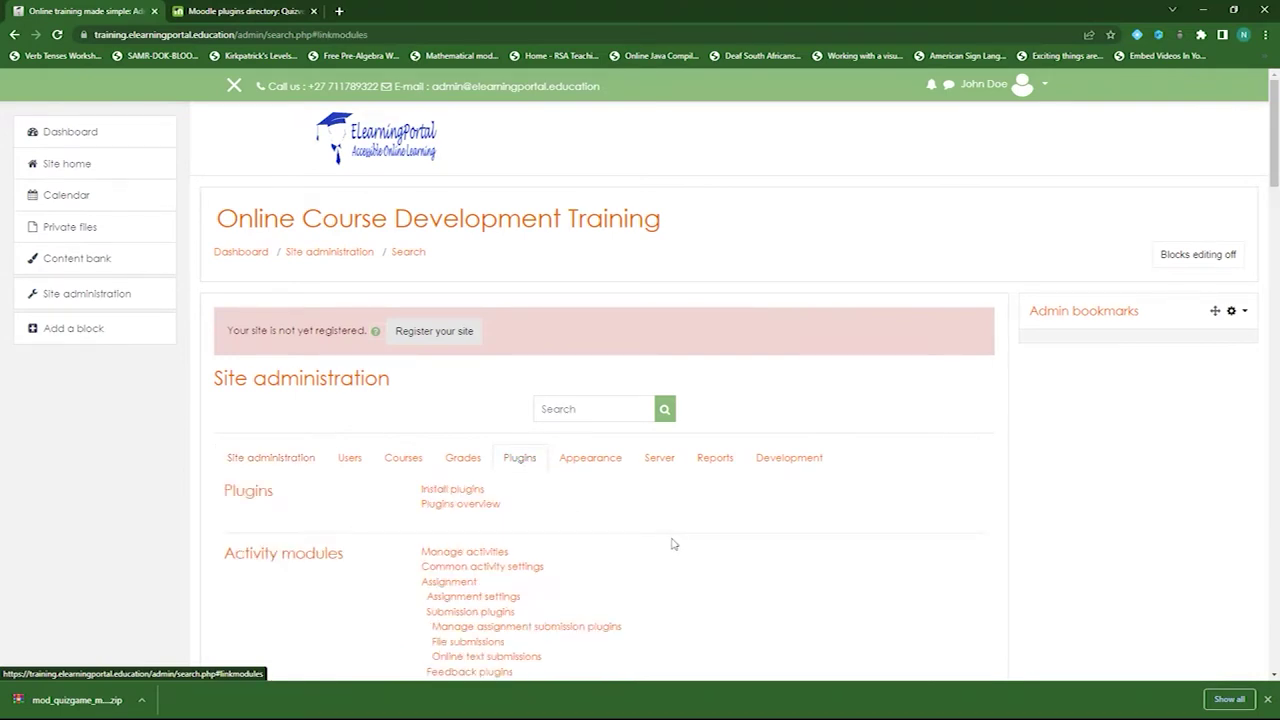
pyautogui.scroll(-2, 674, 541)
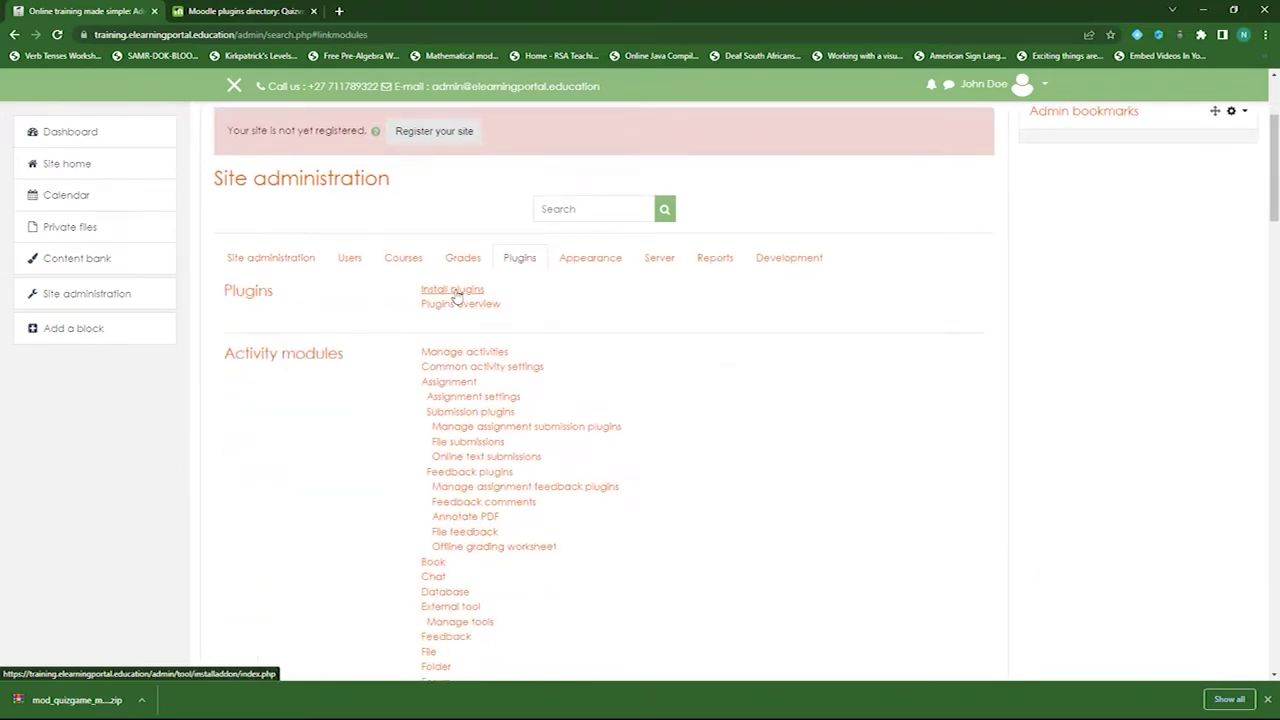
pyautogui.click(455, 291)
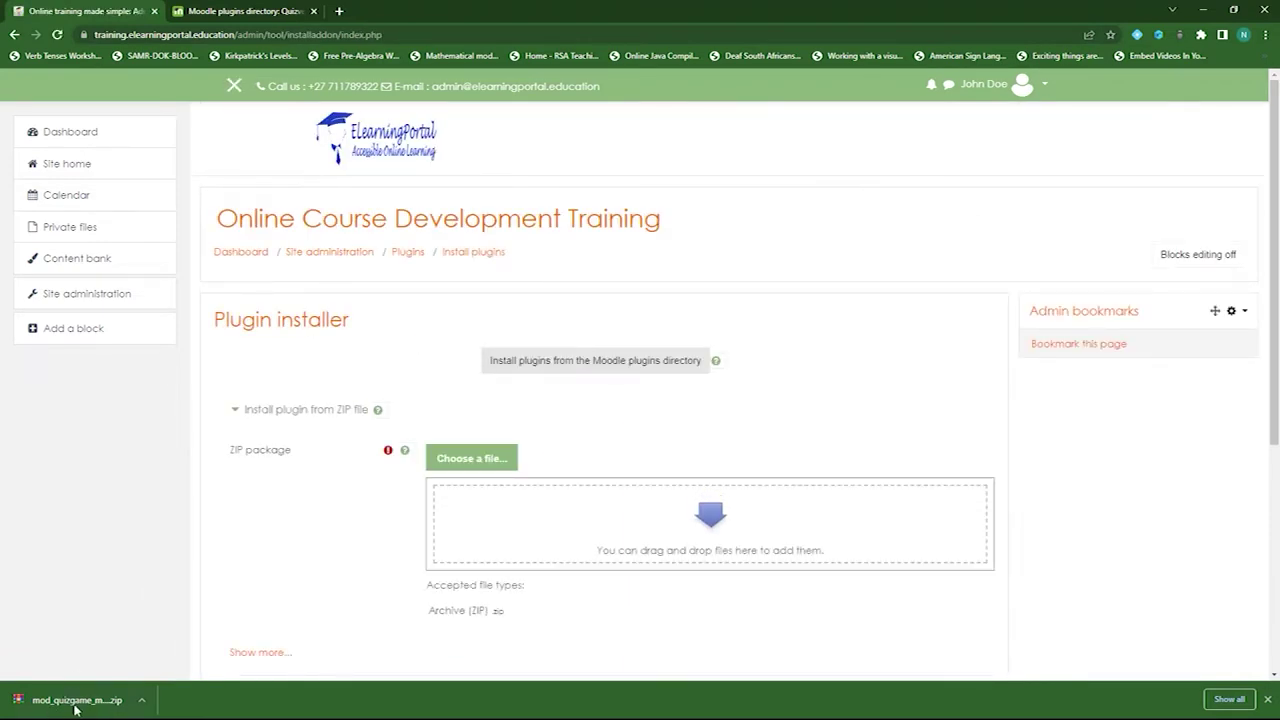
# - Upload the downloaded Quizventure zip and install the plugin from it
pyautogui.moveTo(57, 700); pyautogui.dragTo(512, 517)
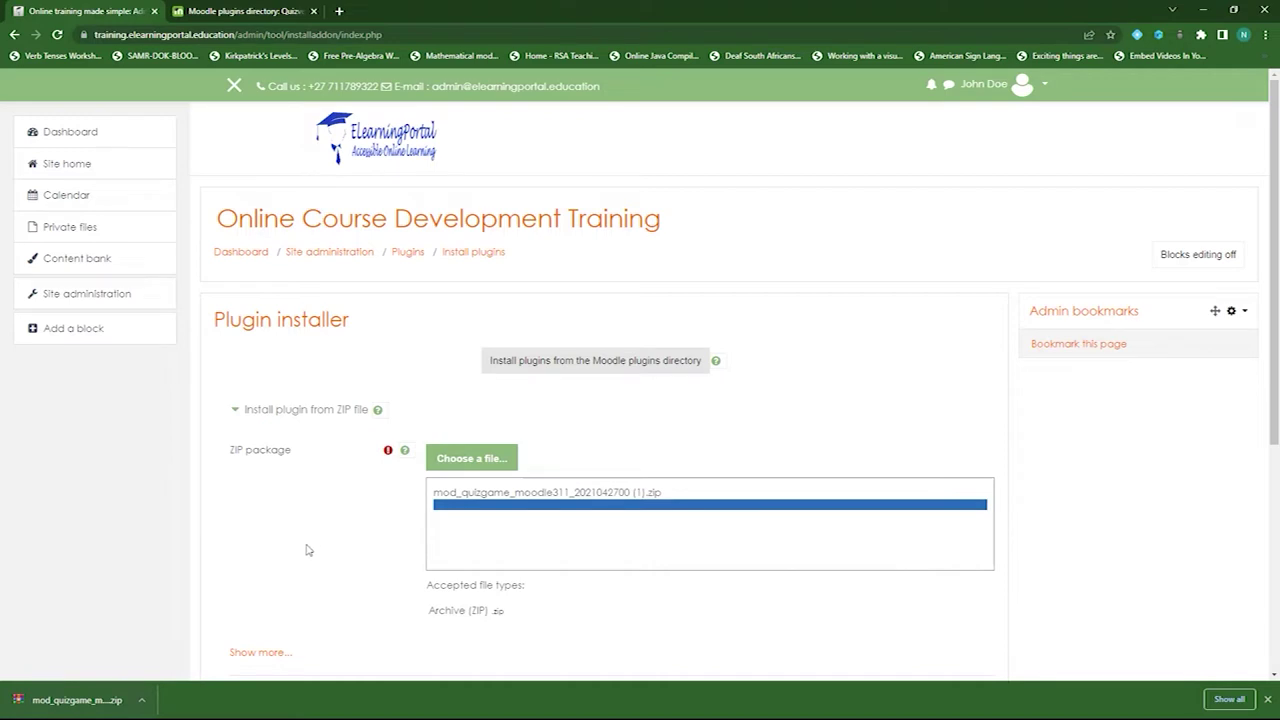
pyautogui.scroll(-3, 575, 535)
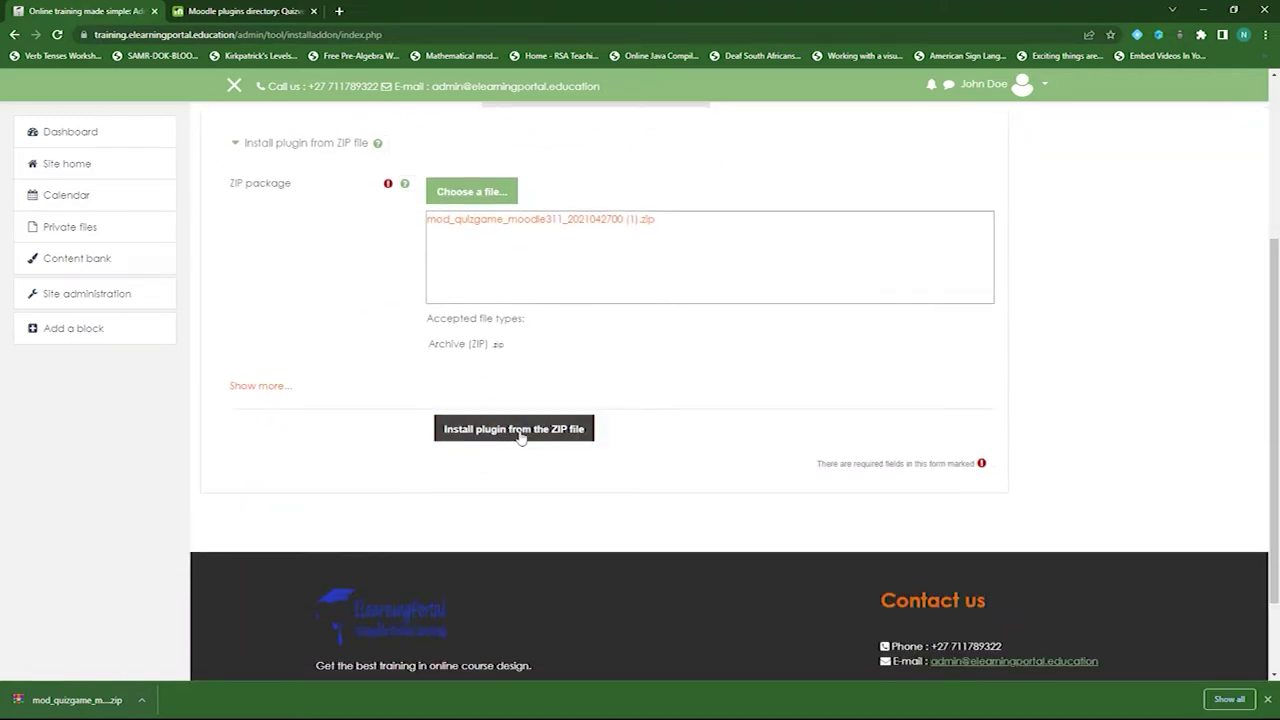
pyautogui.click(528, 434)
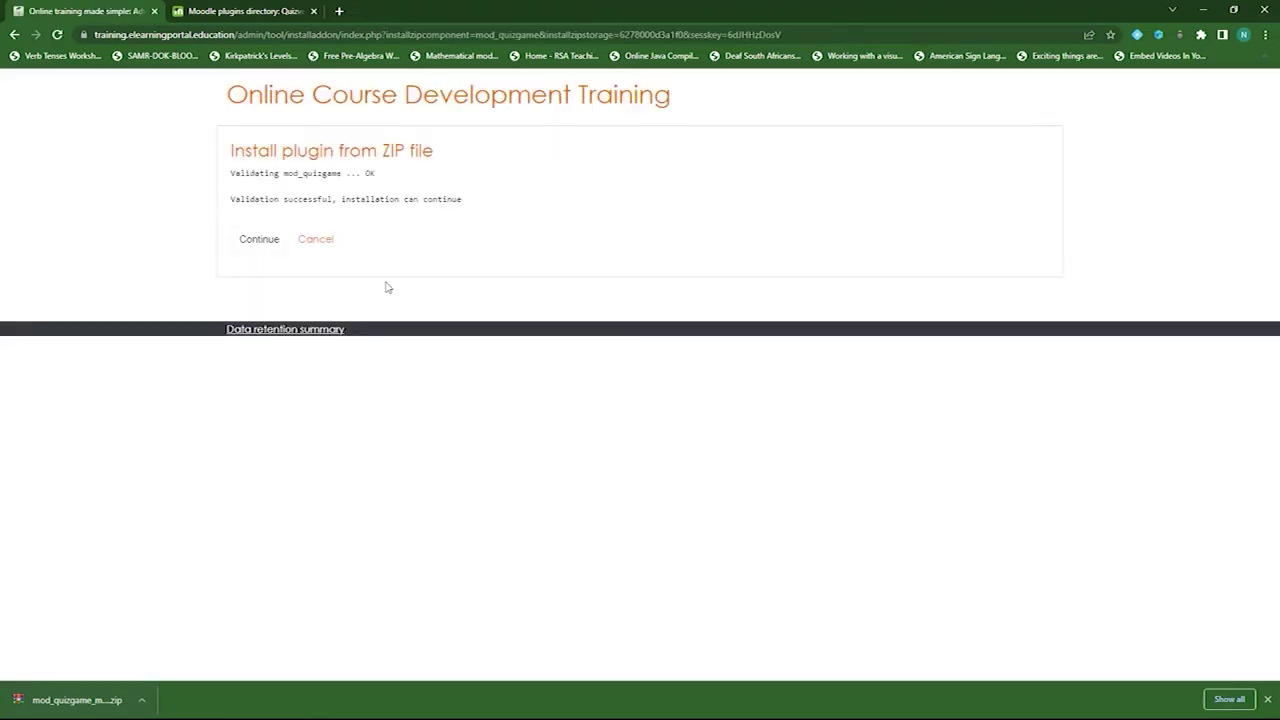
# - Pass validation and server checks, then upgrade the Moodle database to install mod_quizgame
pyautogui.click(276, 244)
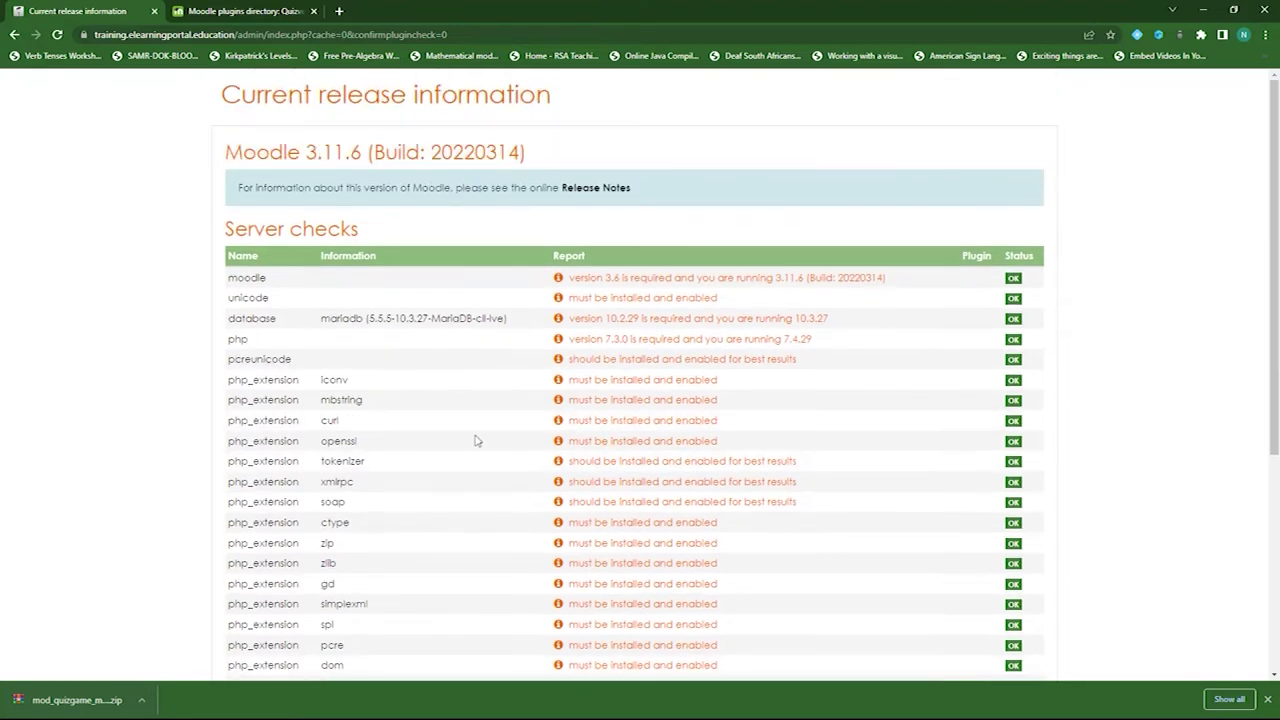
pyautogui.scroll(-4, 476, 440)
pyautogui.scroll(2, 971, 200)
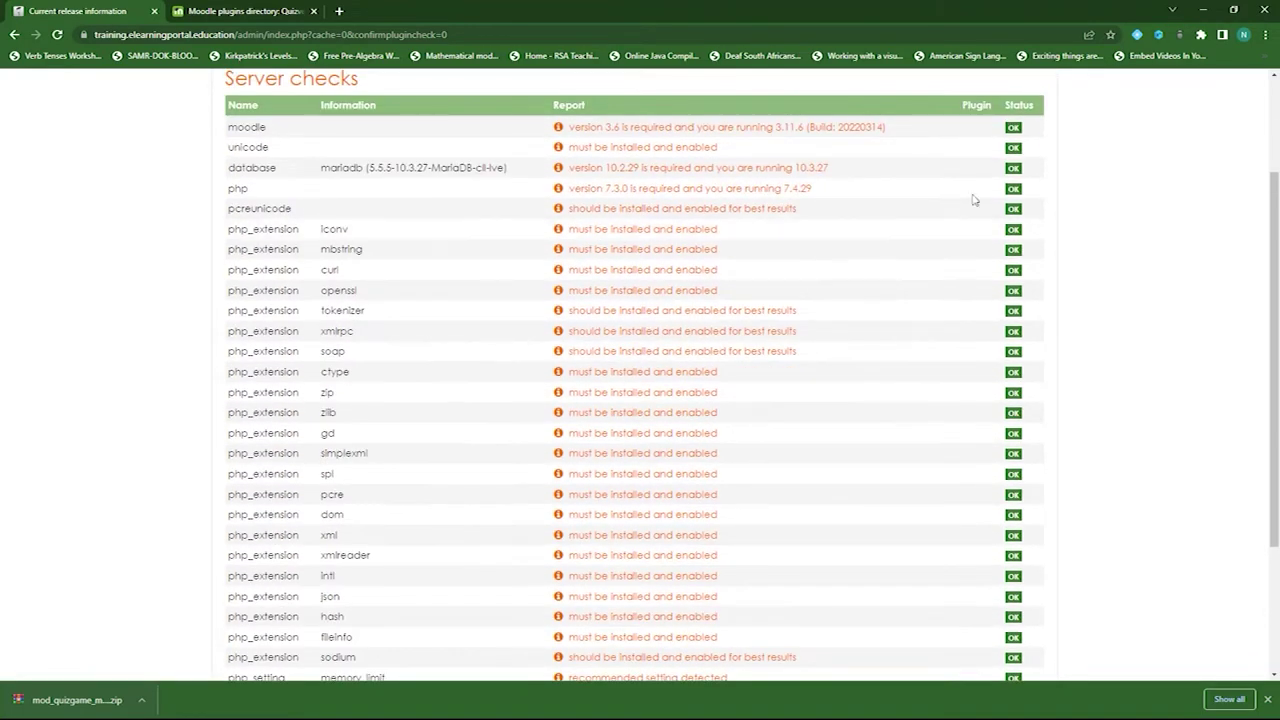
pyautogui.scroll(-2, 943, 540)
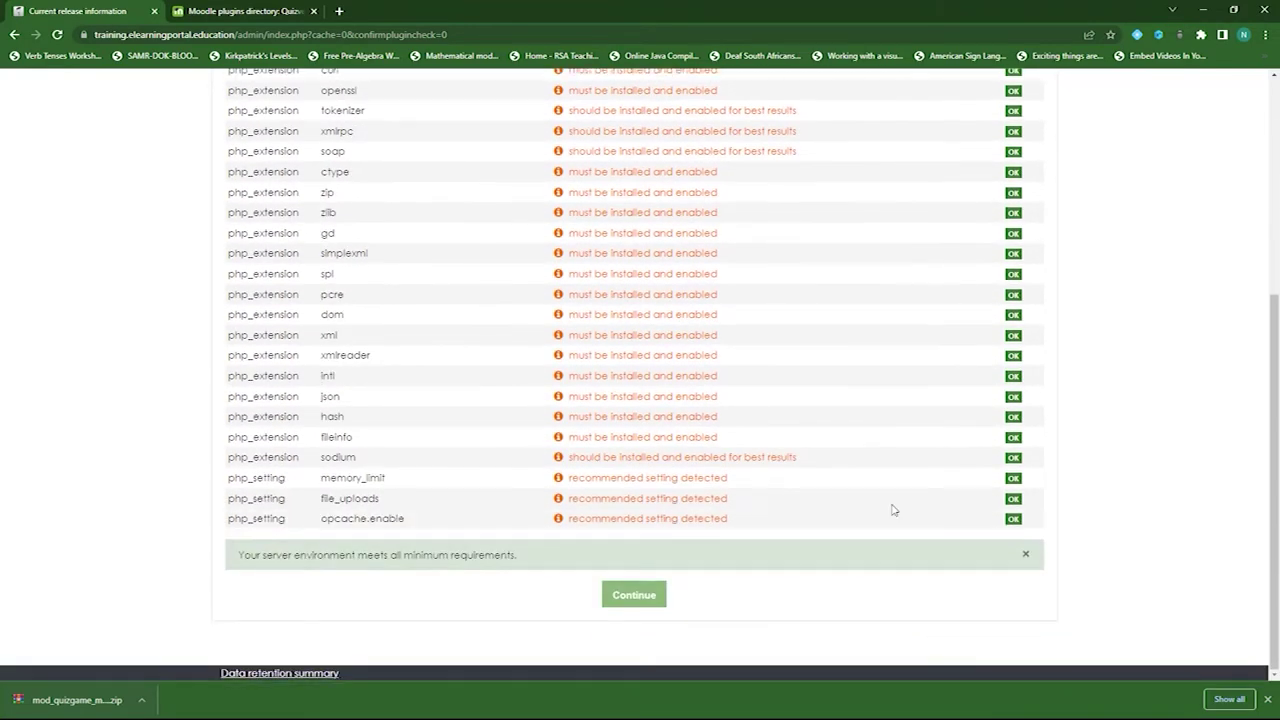
pyautogui.click(631, 603)
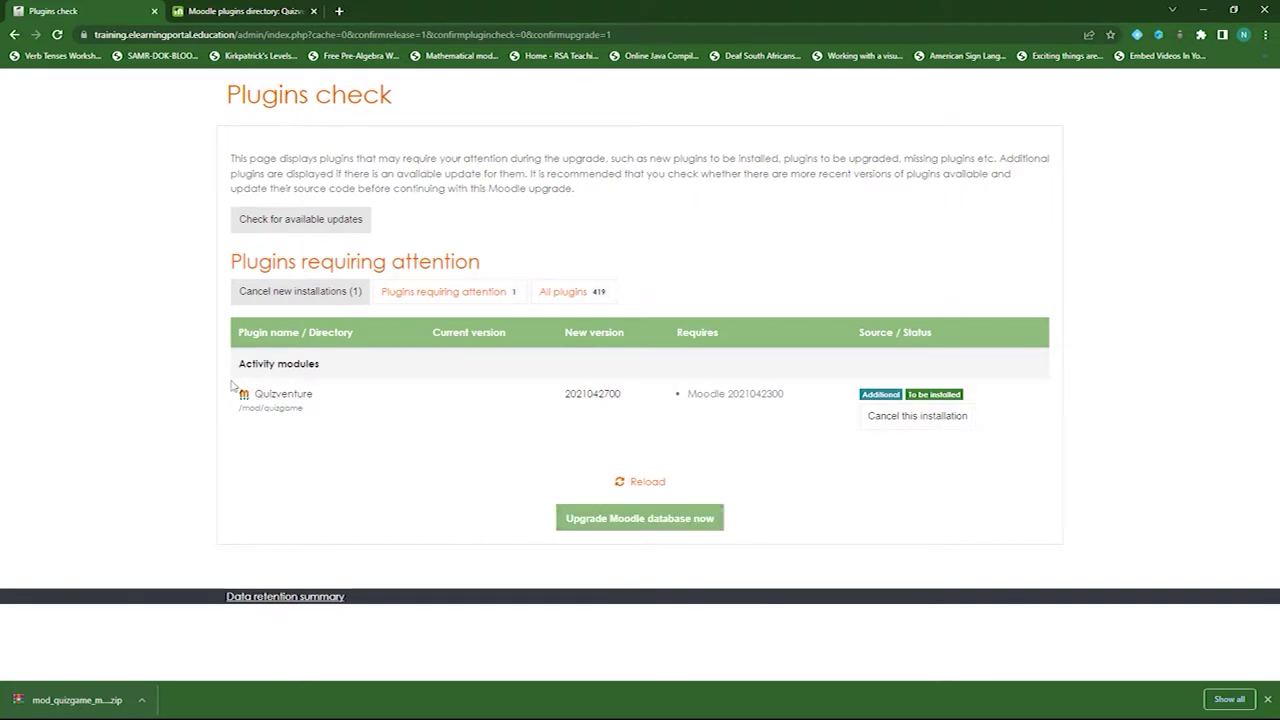
pyautogui.click(614, 518)
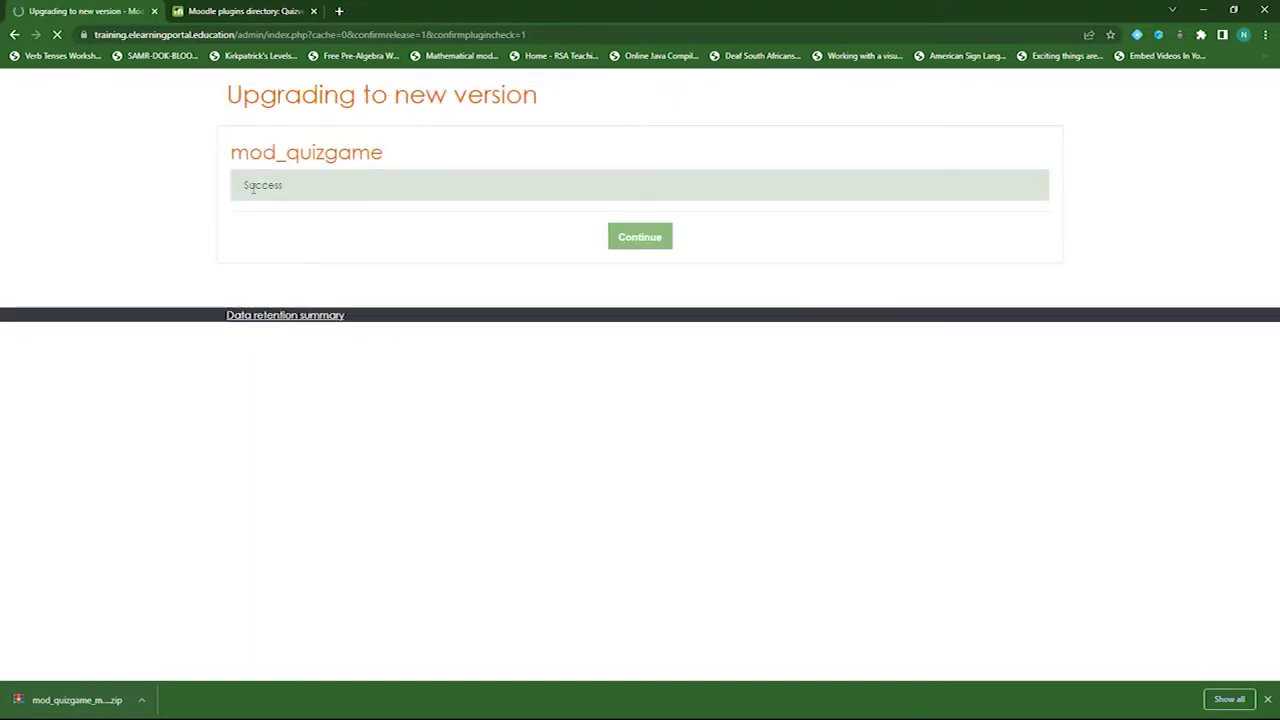
pyautogui.click(636, 241)
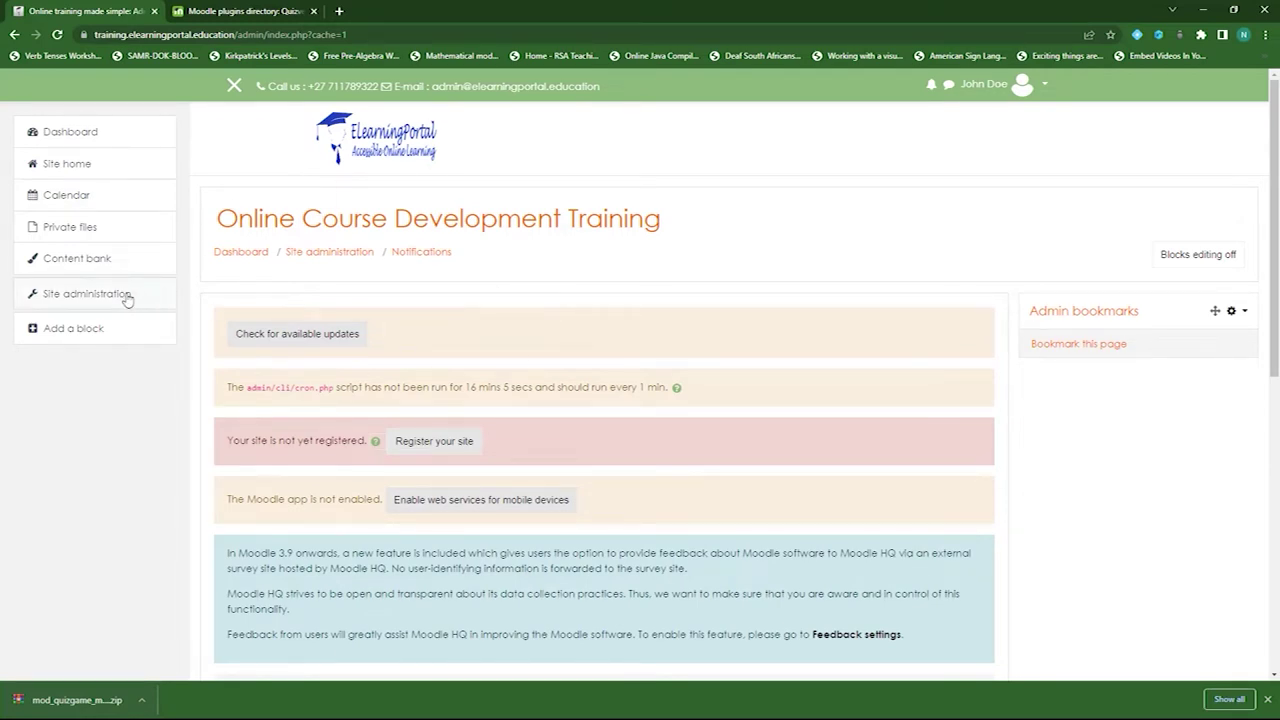
# - Go to the site home page and open the Computing Course Development course
pyautogui.scroll(-1, 306, 420)
pyautogui.click(90, 168)
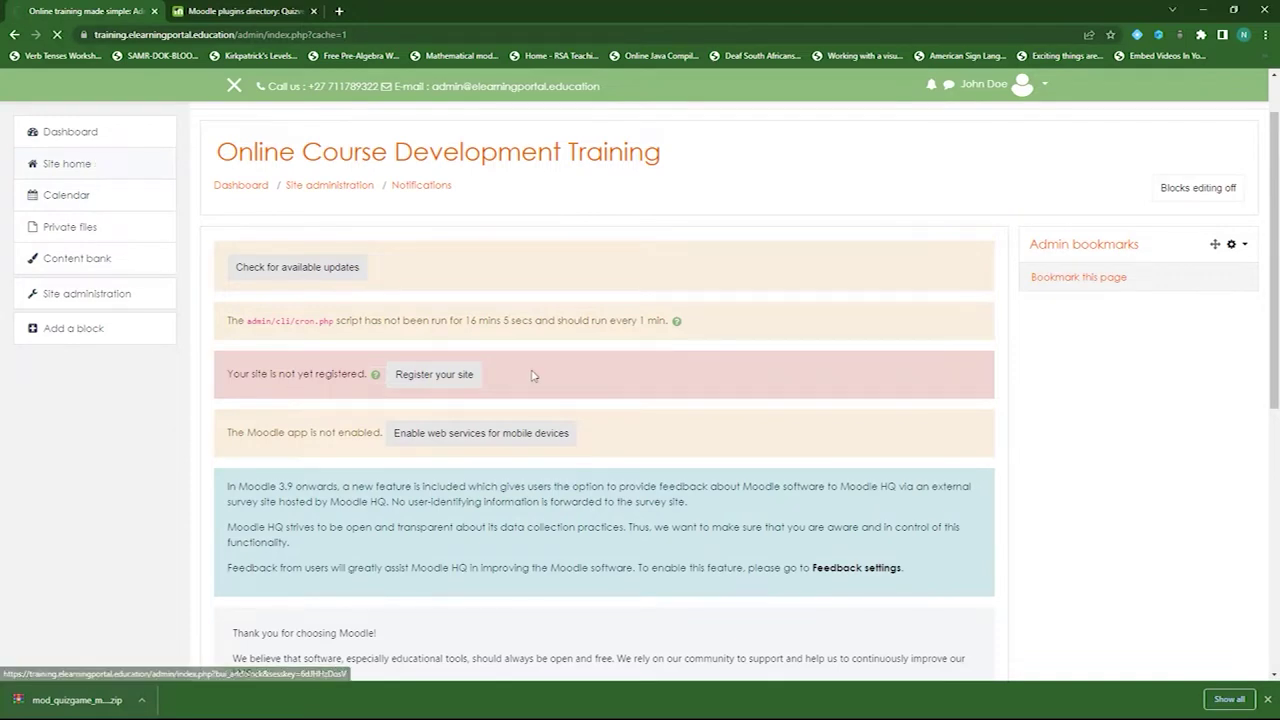
pyautogui.scroll(-3, 648, 356)
pyautogui.scroll(-3, 649, 357)
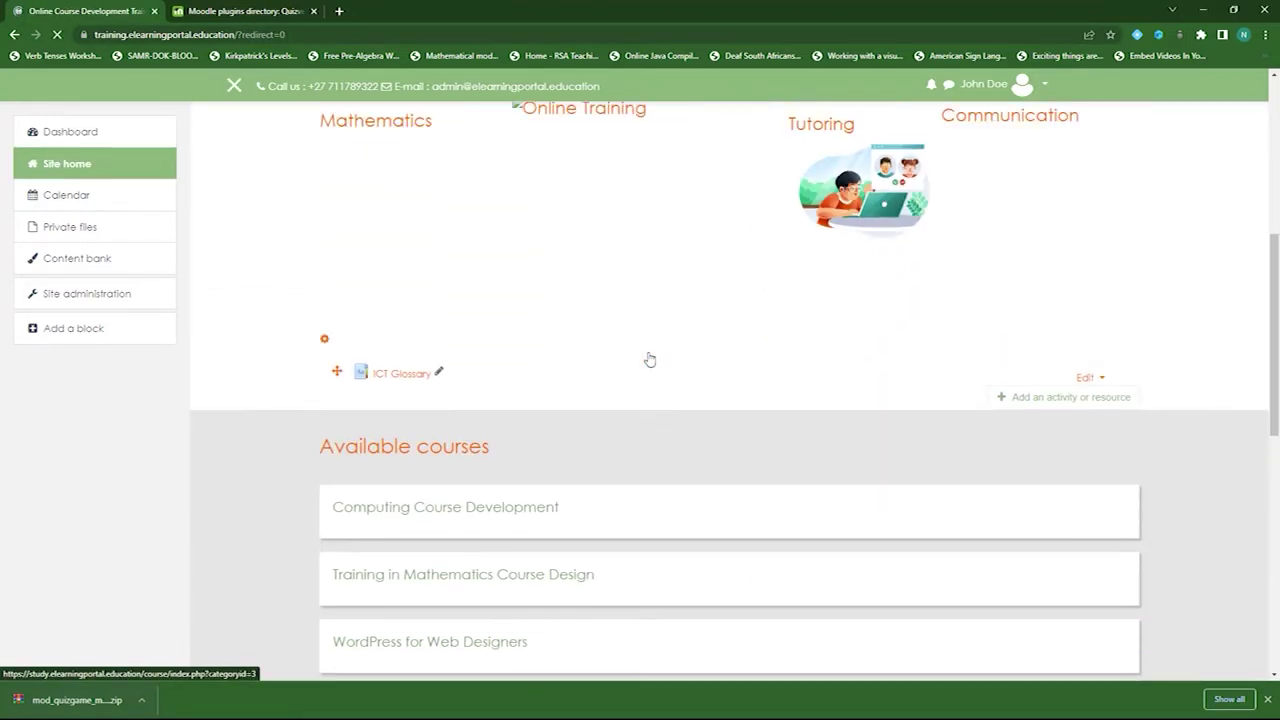
pyautogui.click(456, 500)
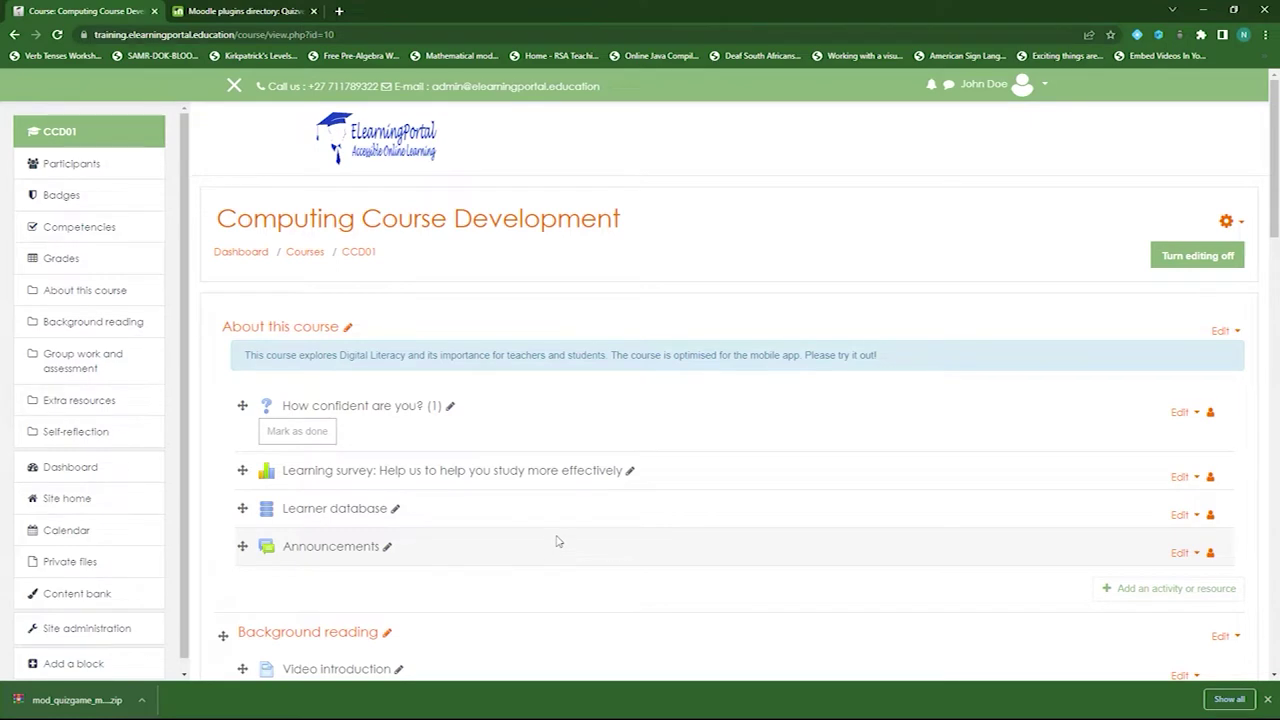
# - Turn editing off on the course page, then turn it back on
pyautogui.scroll(-2, 563, 497)
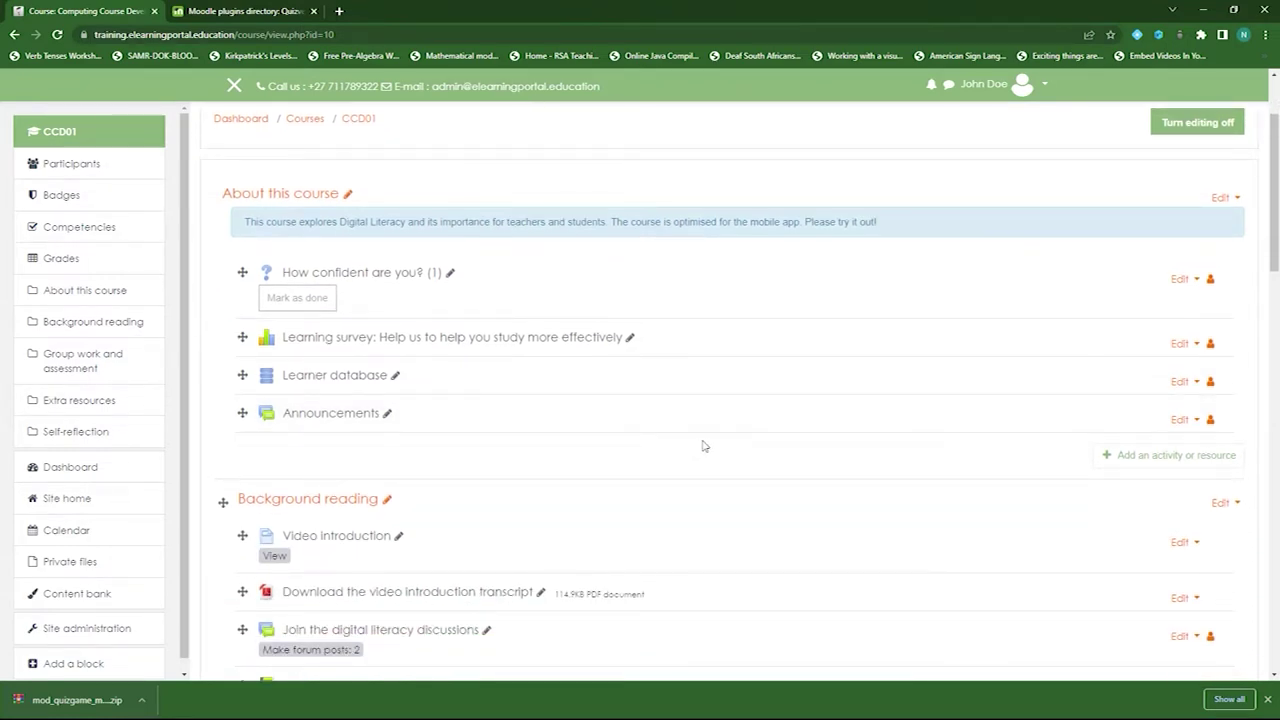
pyautogui.scroll(-1, 703, 446)
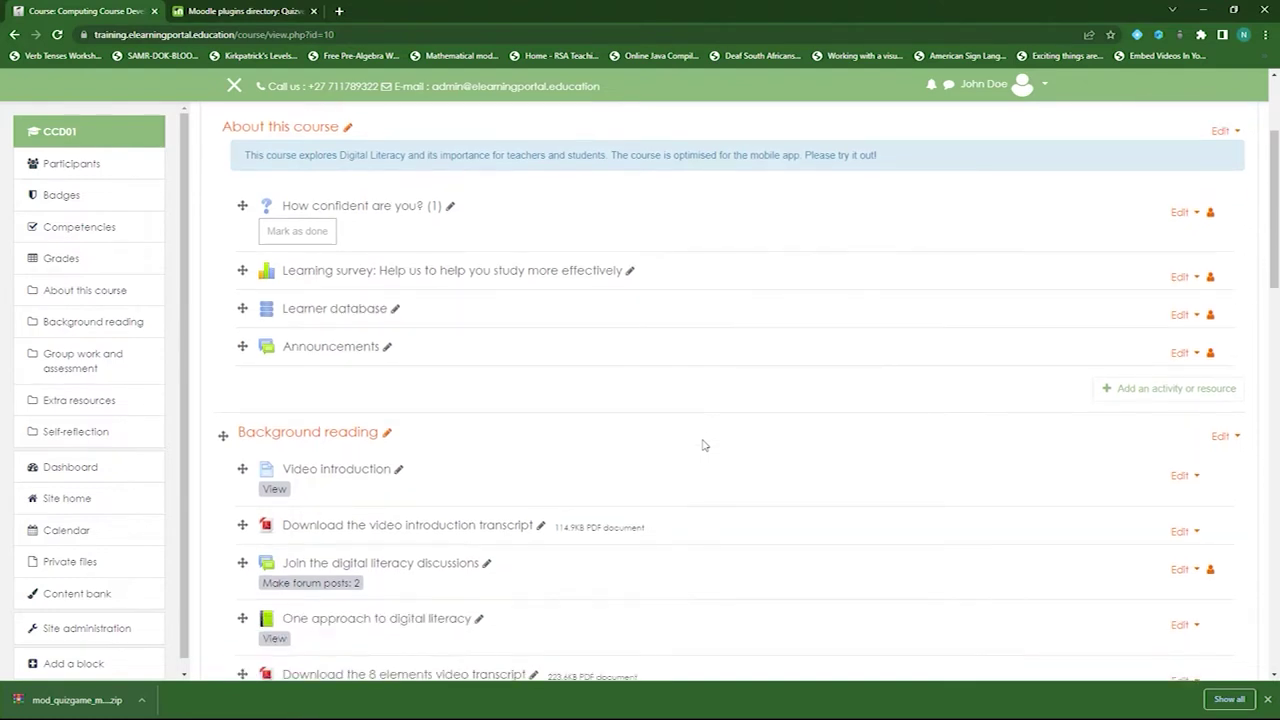
pyautogui.scroll(3, 911, 477)
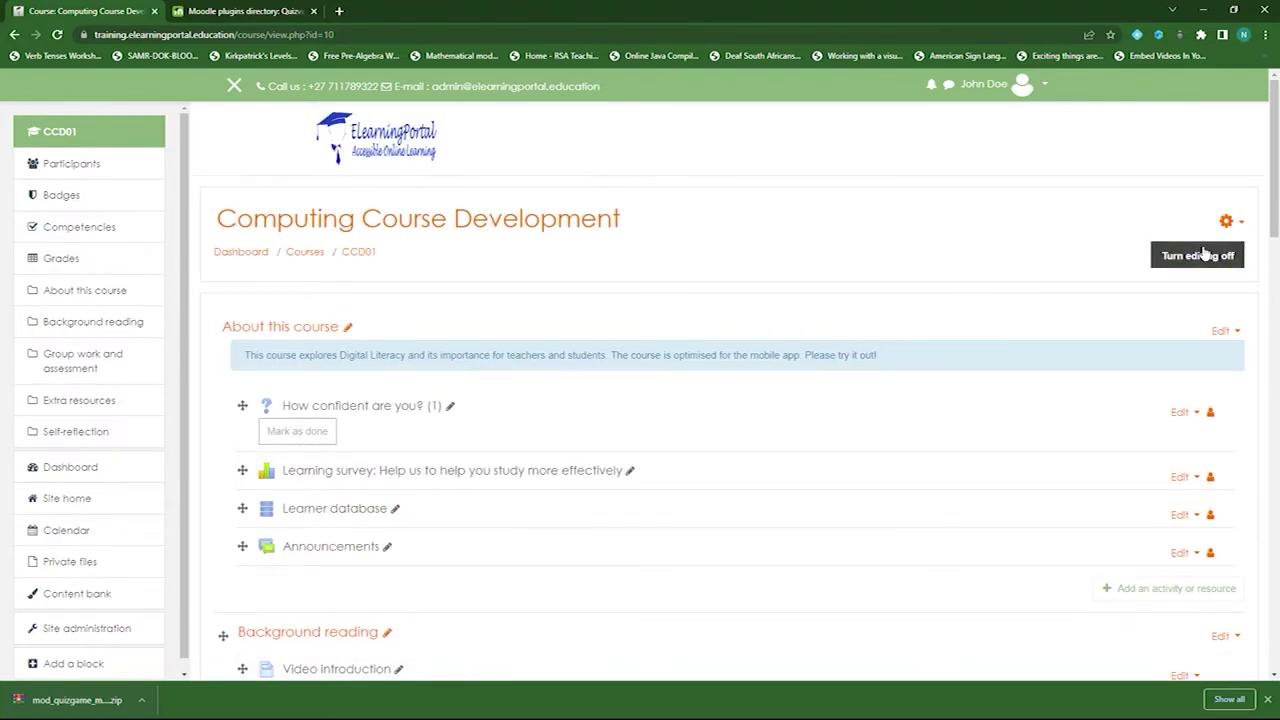
pyautogui.click(1199, 256)
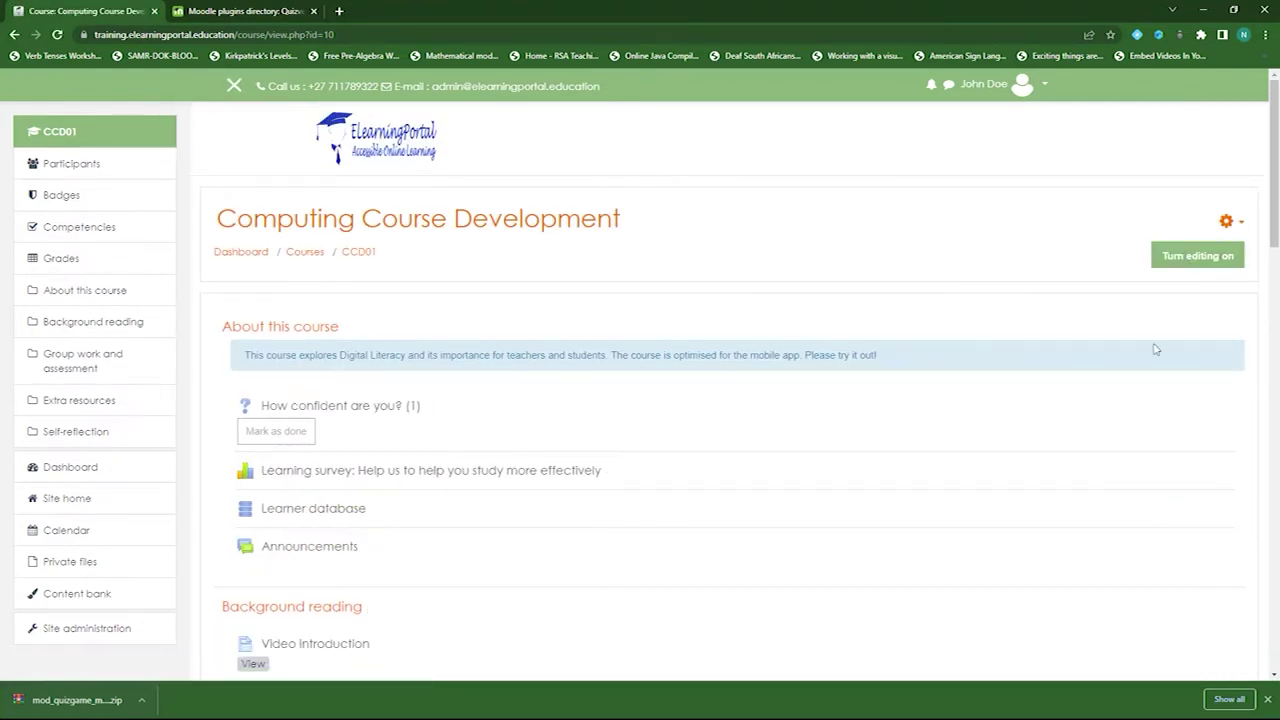
pyautogui.click(1199, 258)
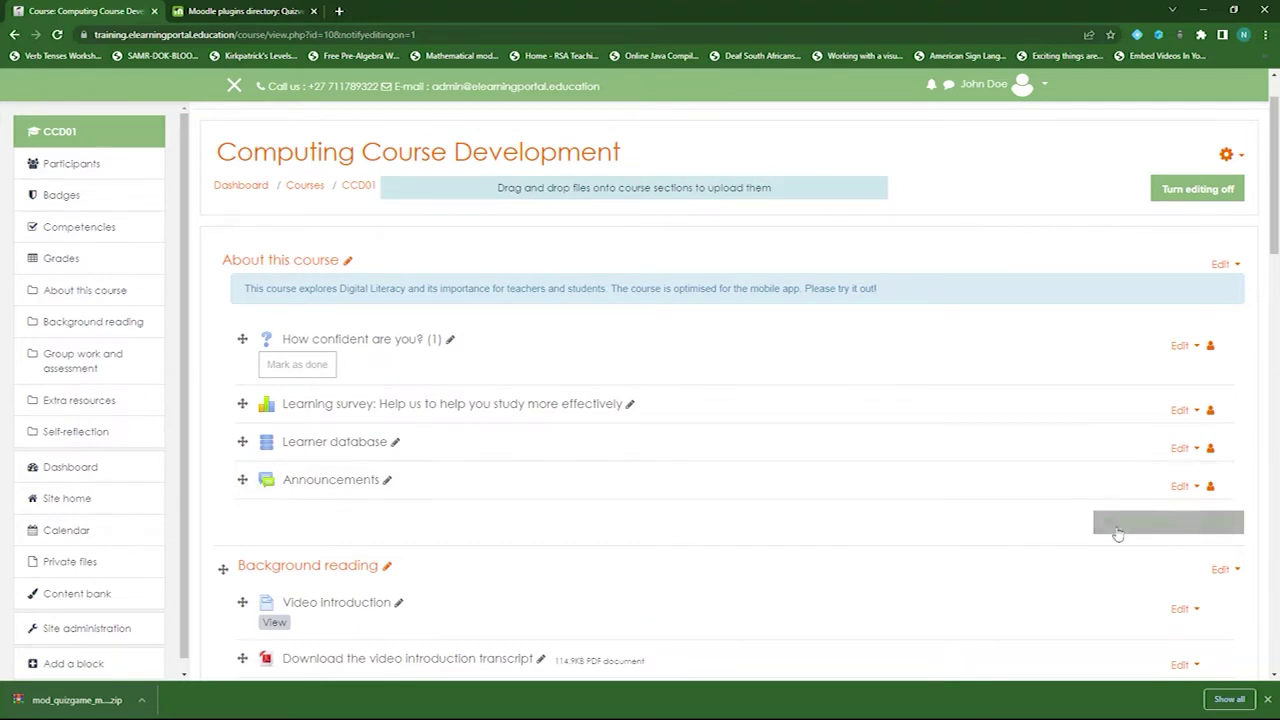
# - Choose Quizventure from the activity chooser in the Background reading section
pyautogui.scroll(-2, 640, 510)
pyautogui.scroll(-4, 670, 487)
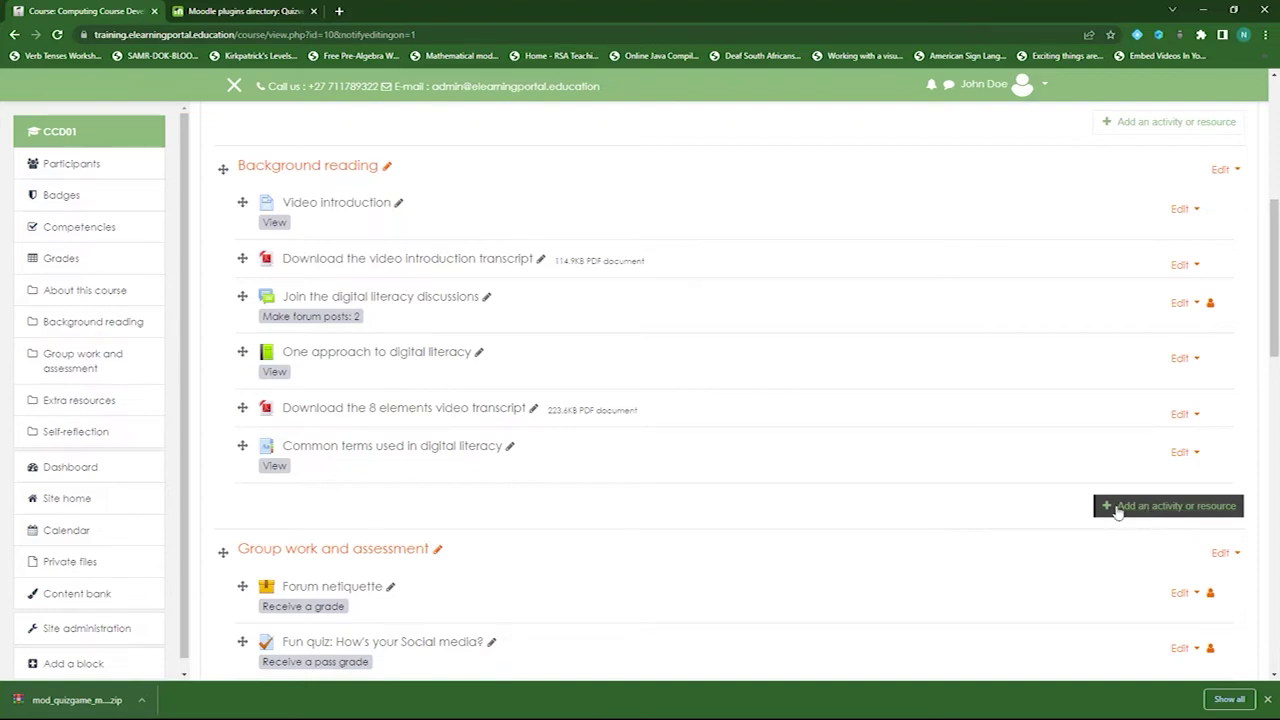
pyautogui.click(1148, 510)
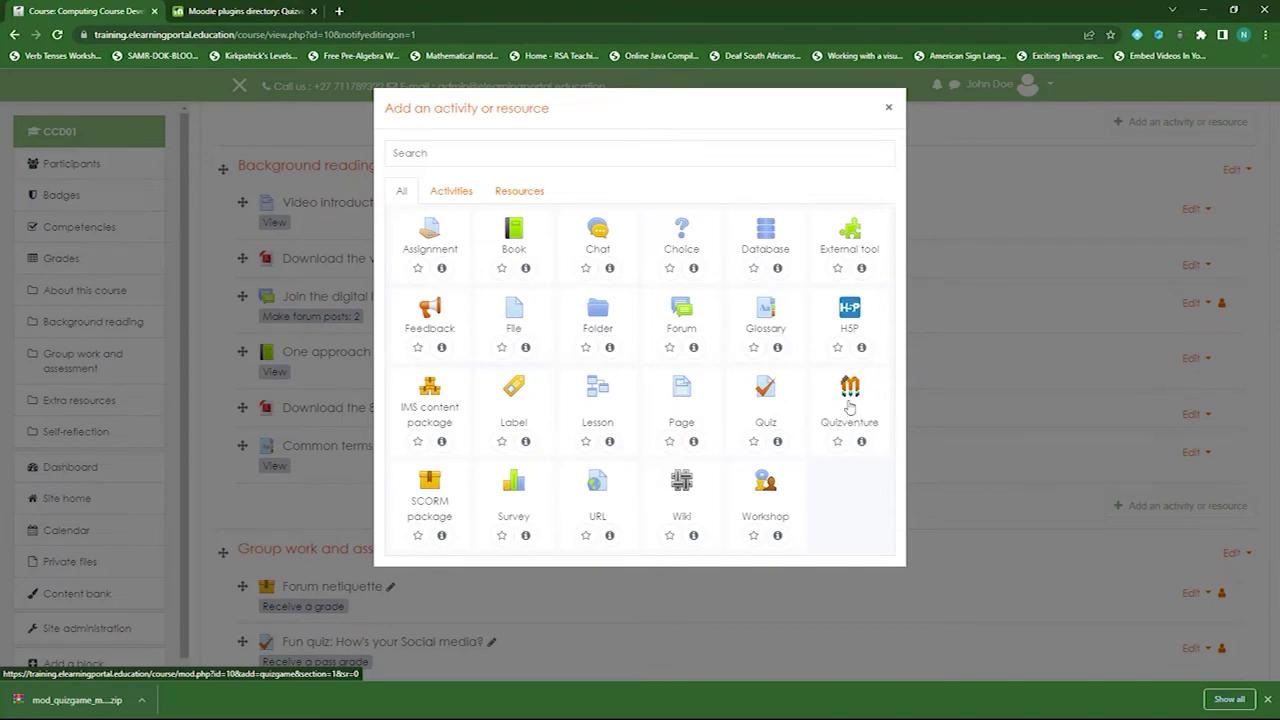
pyautogui.click(849, 404)
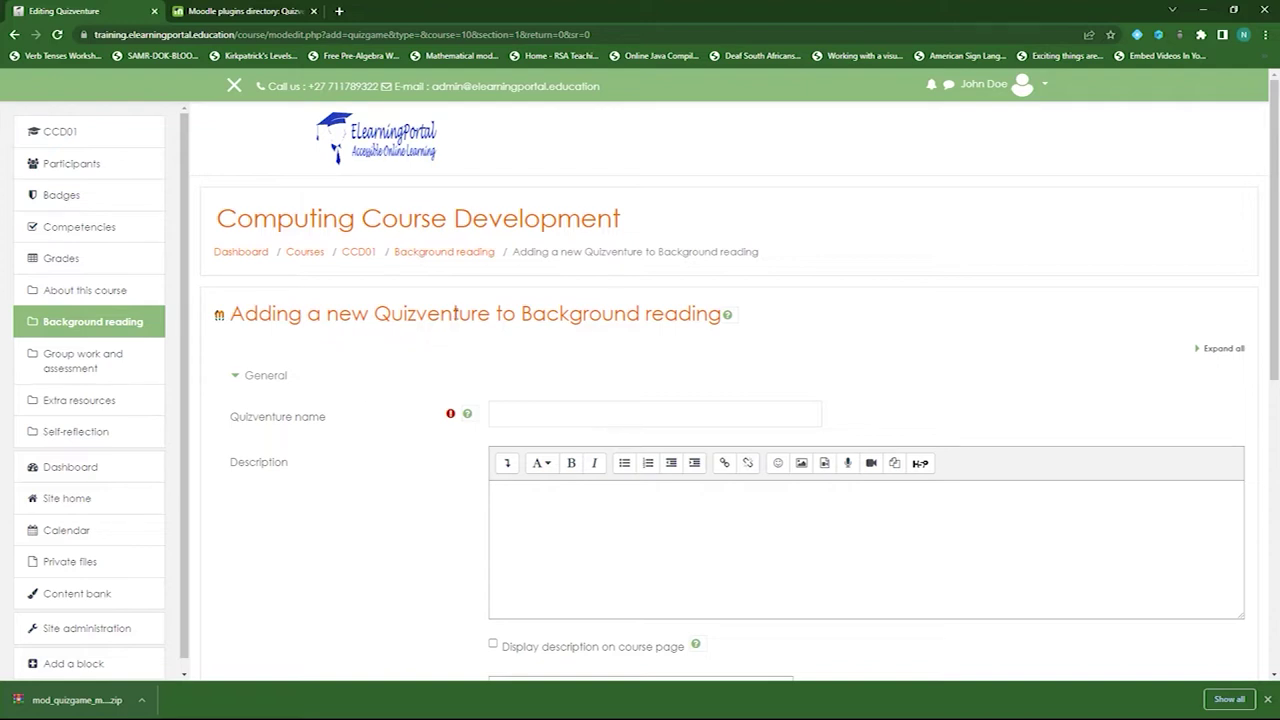
# - Name the Quizventure 'Testing Game' and set question category to Basic Computer System Model (20)
pyautogui.moveTo(377, 314); pyautogui.dragTo(491, 314)
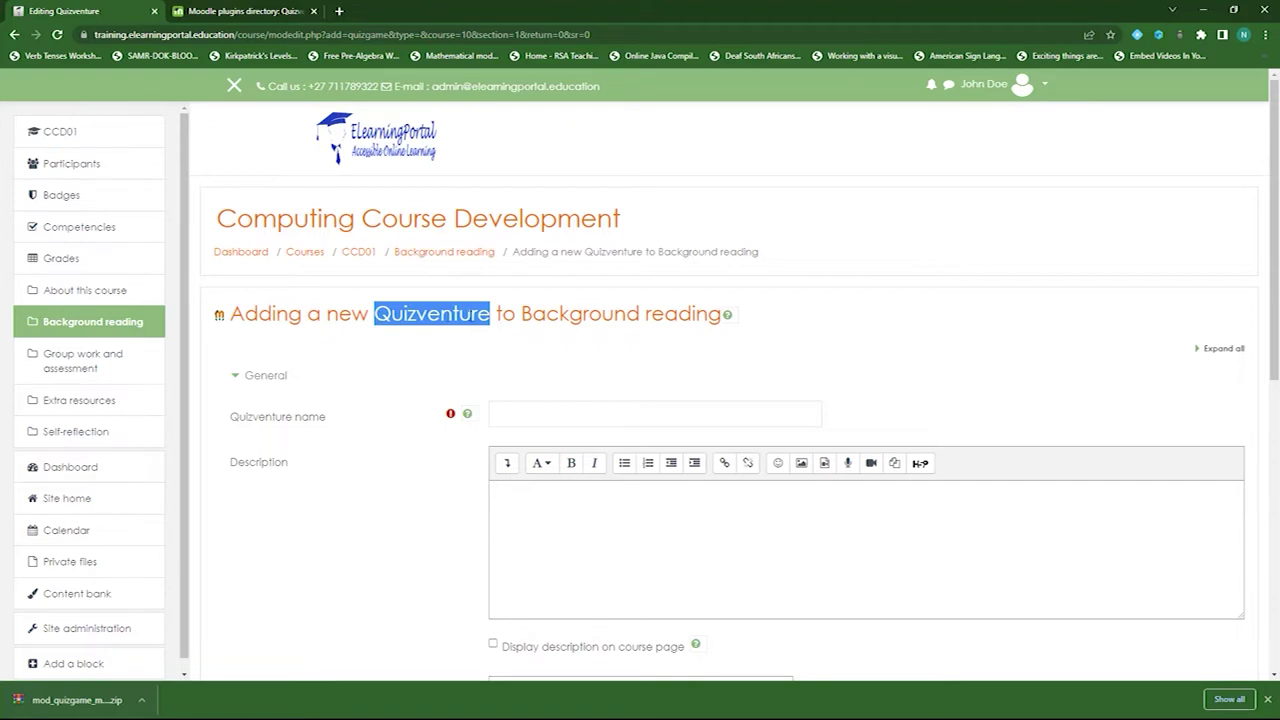
pyautogui.click(560, 415)
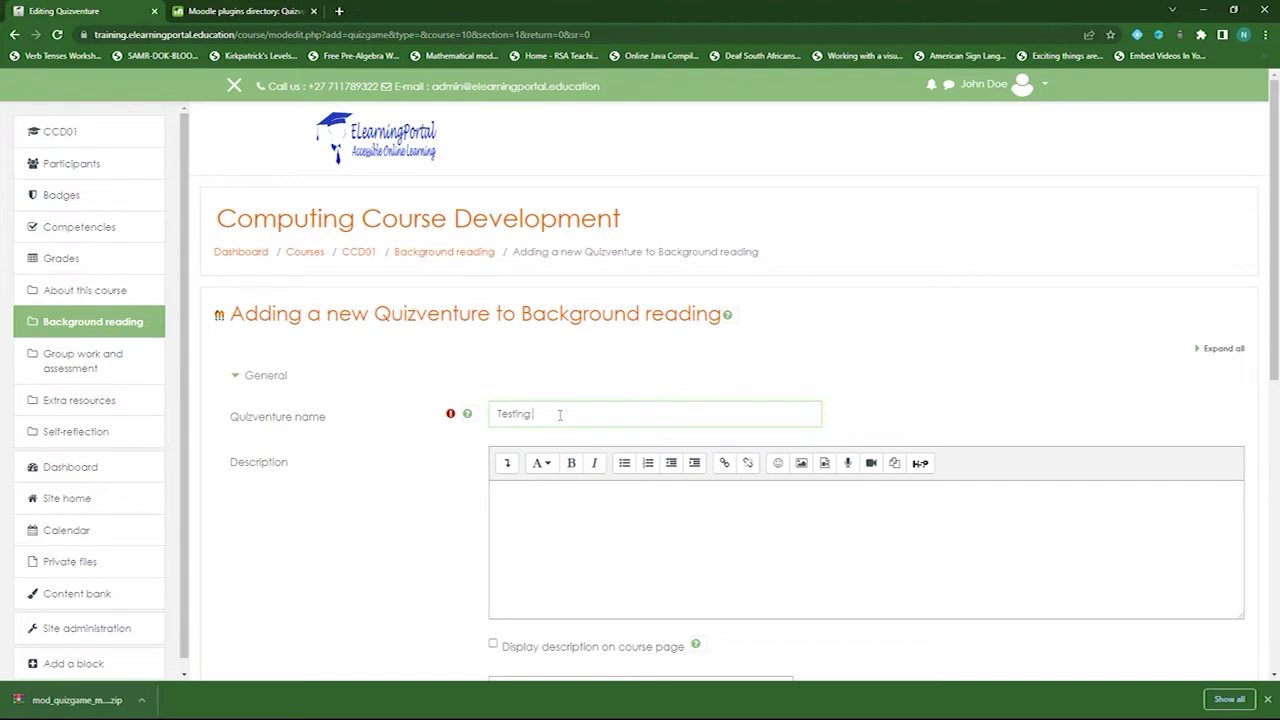
pyautogui.scroll(-3, 437, 374)
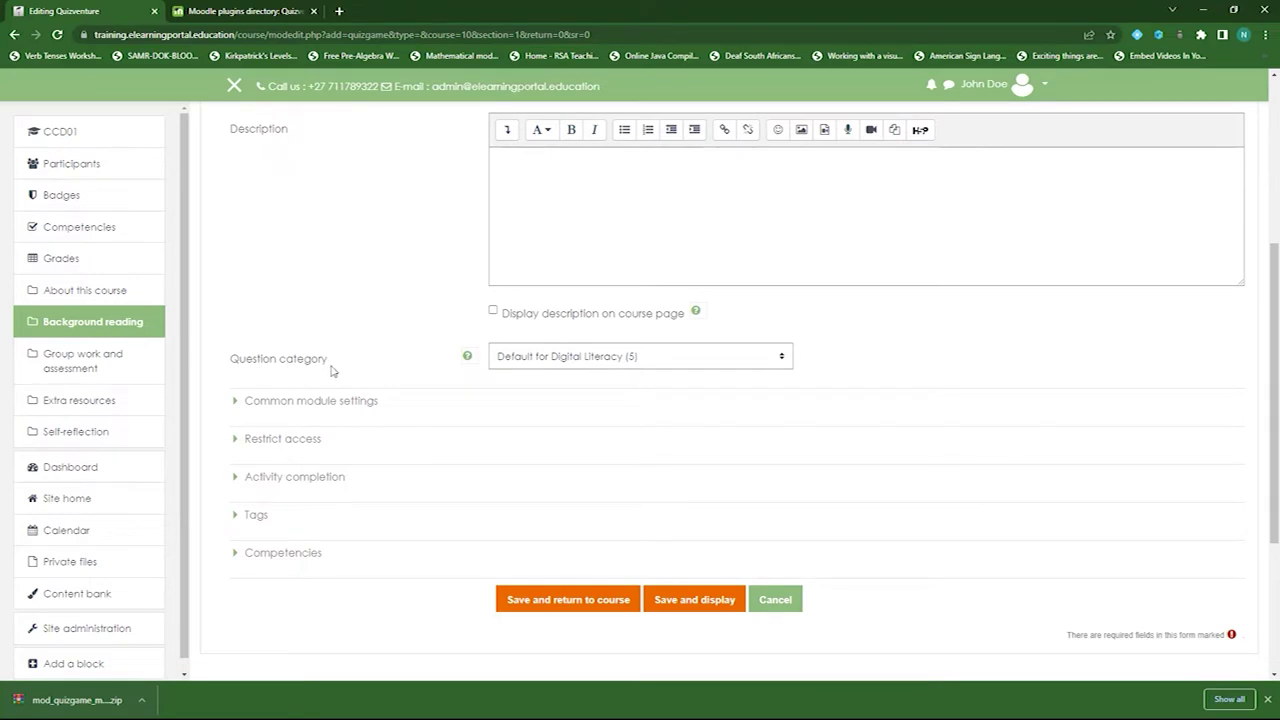
pyautogui.click(676, 358)
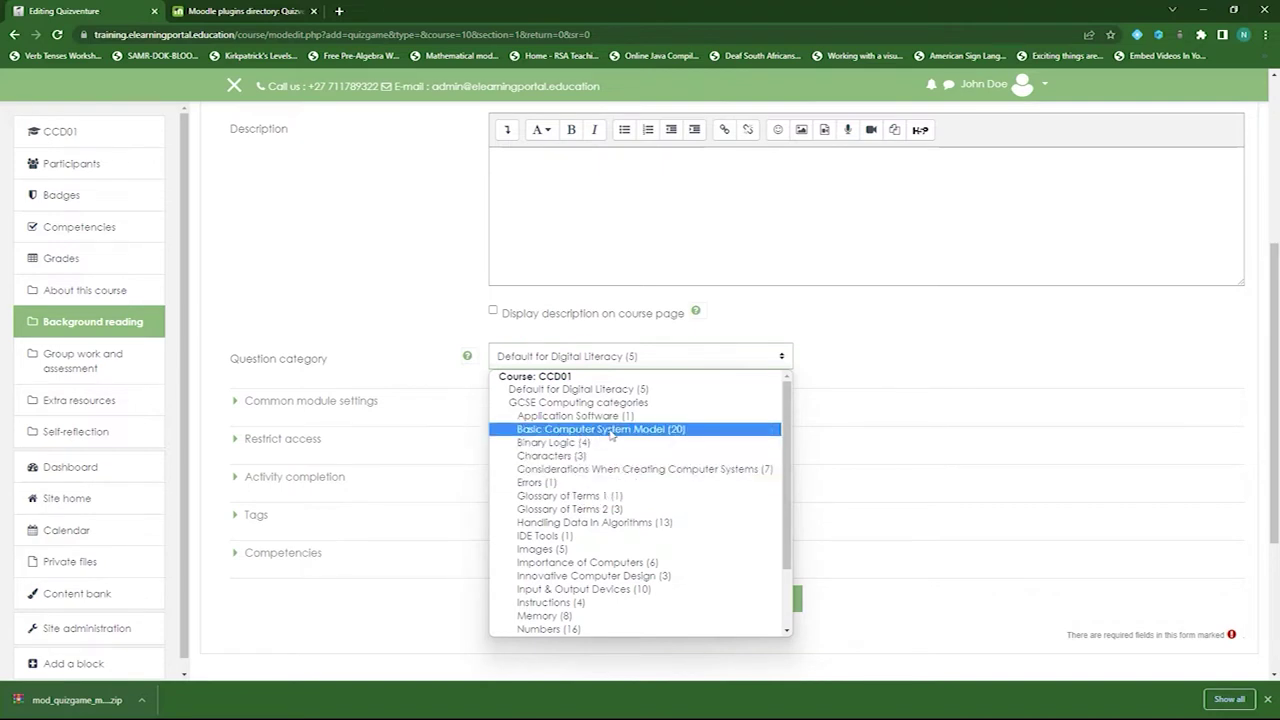
pyautogui.click(611, 430)
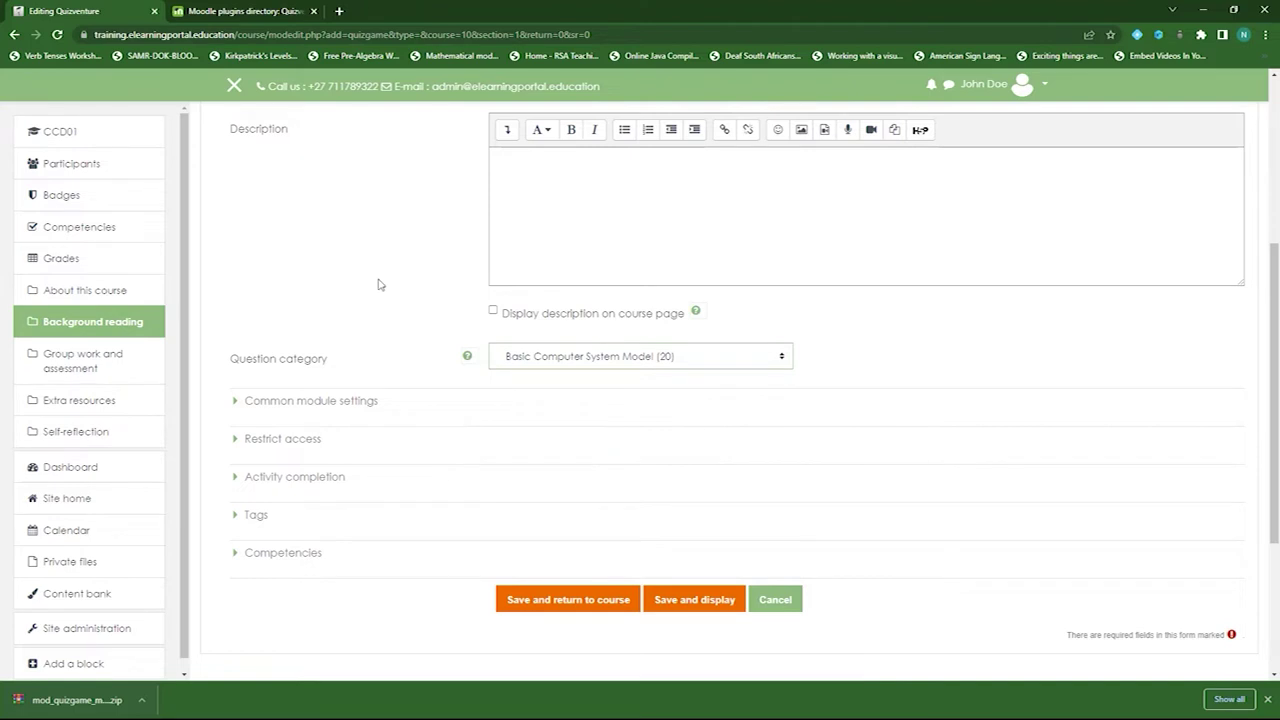
pyautogui.scroll(3, 357, 329)
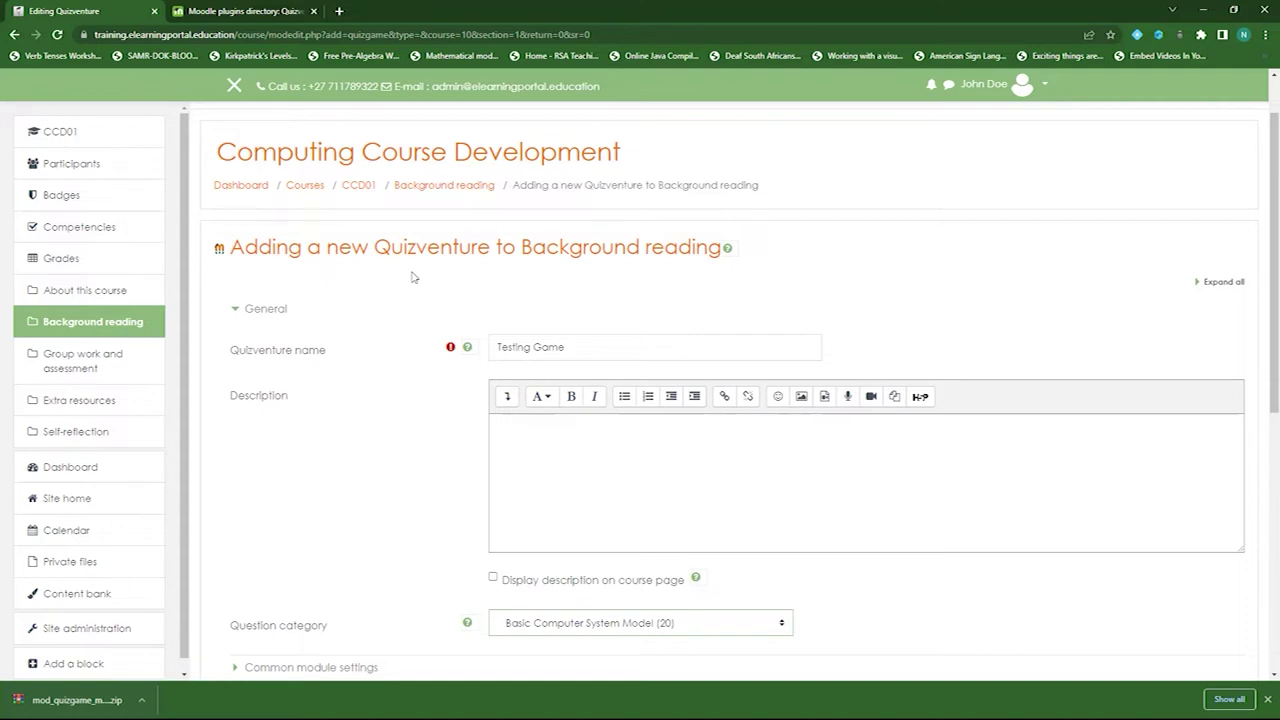
# - Leave the Quizventure form unsaved and open the course Question bank through More..
pyautogui.click(358, 186)
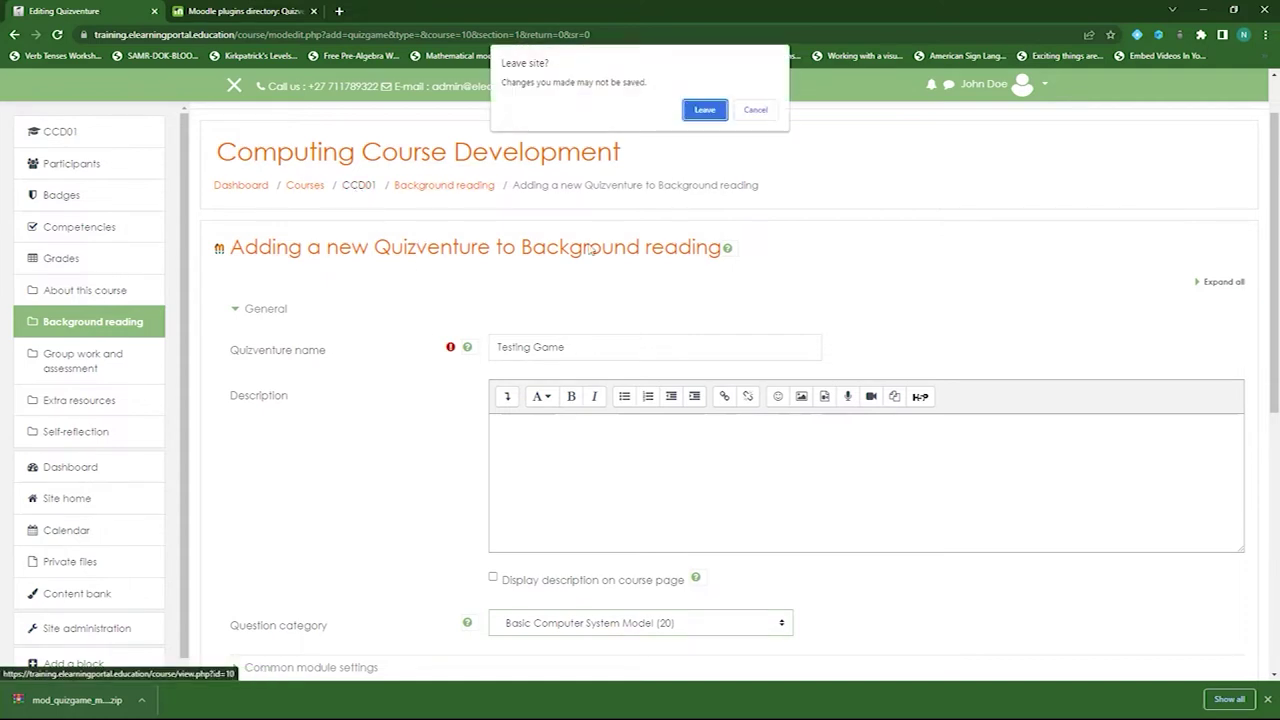
pyautogui.click(708, 115)
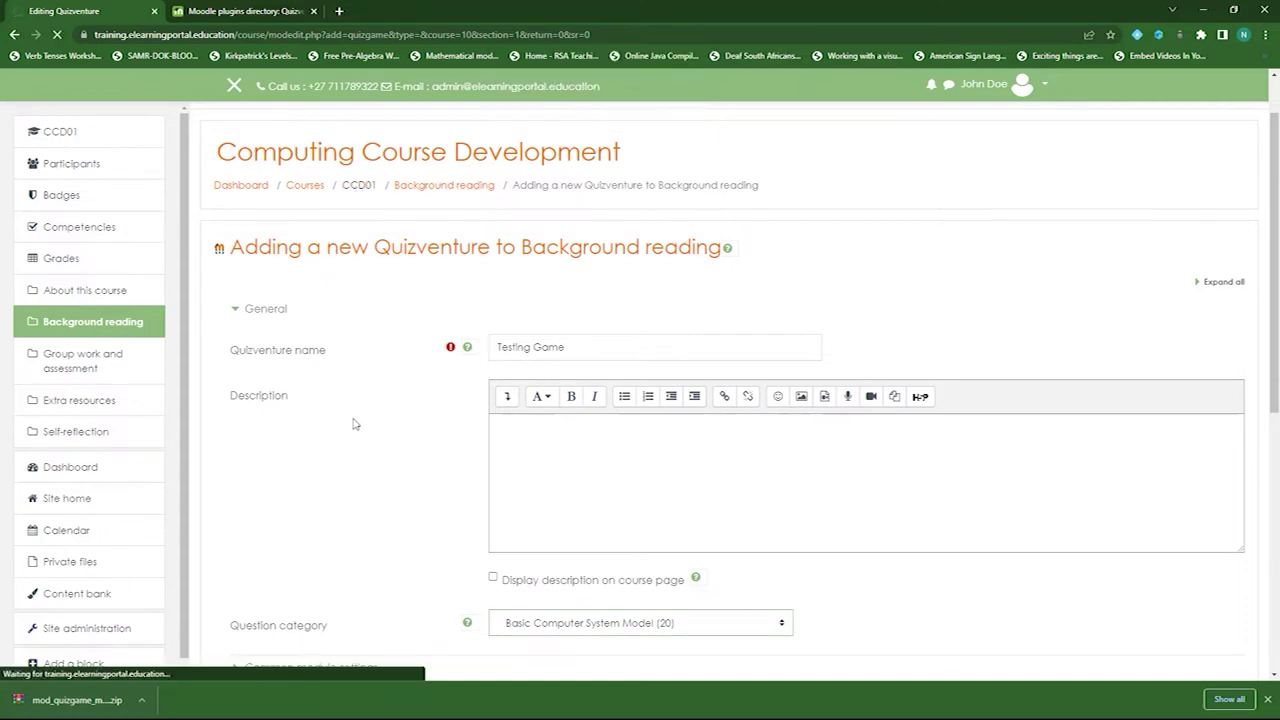
pyautogui.click(1238, 224)
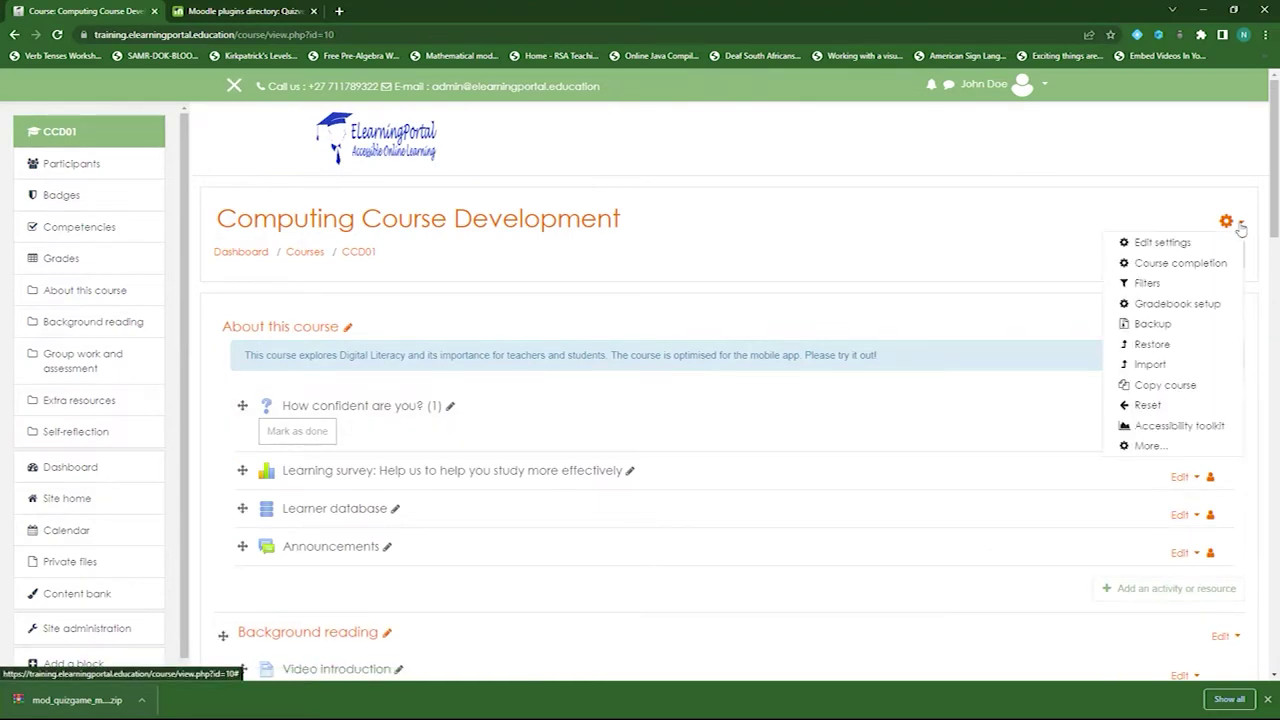
pyautogui.click(1150, 446)
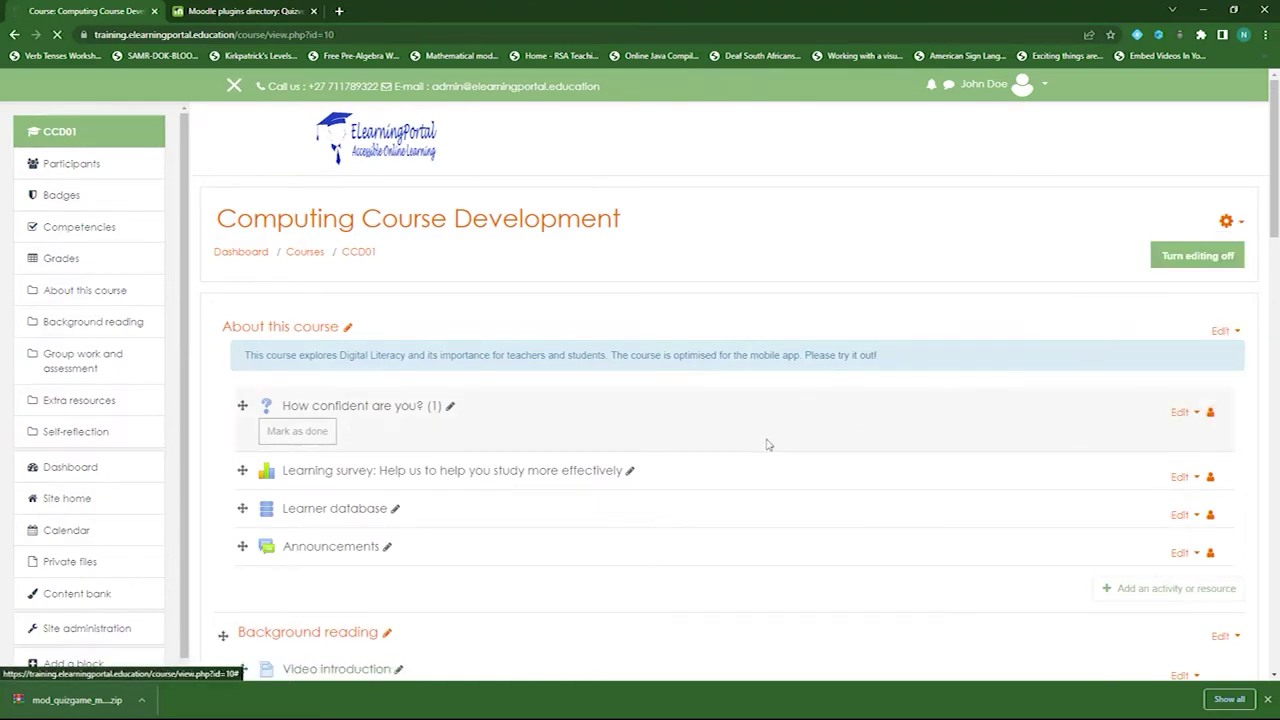
pyautogui.scroll(-5, 766, 440)
pyautogui.click(369, 347)
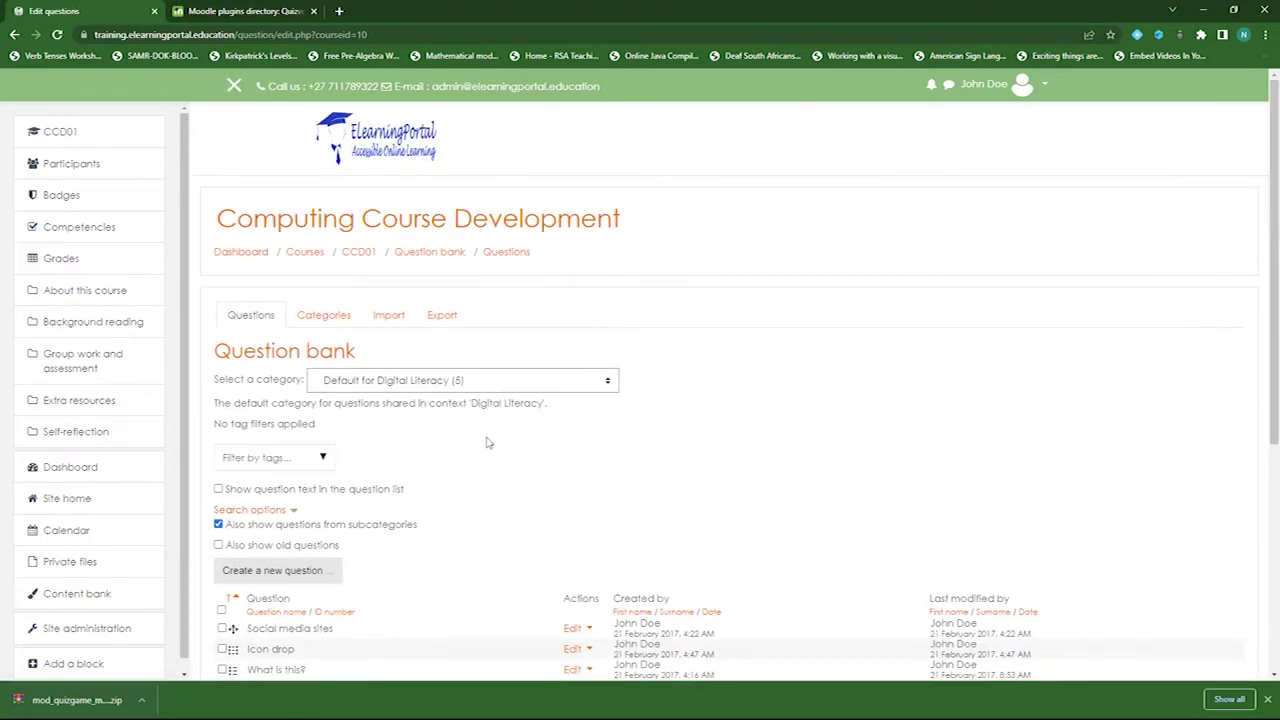
pyautogui.scroll(-1, 487, 442)
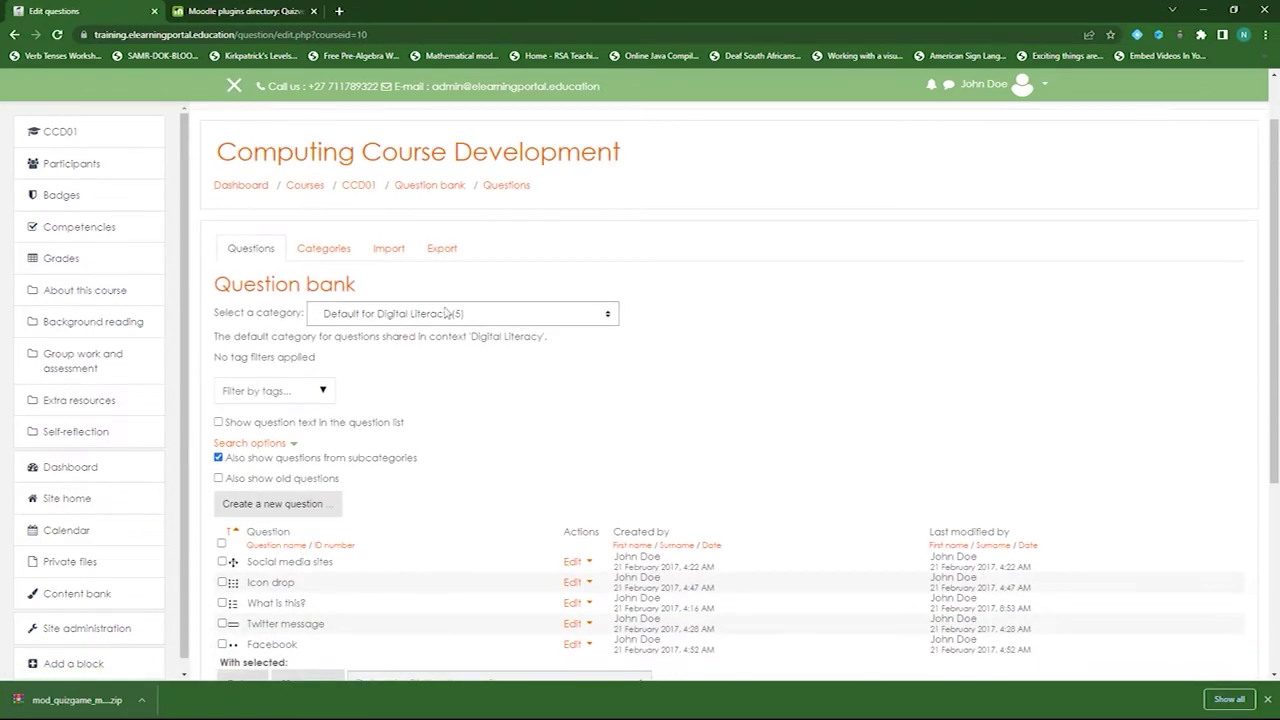
# - From the Categories tab, list the questions in Basic Computer System Model (20)
pyautogui.click(323, 250)
pyautogui.scroll(-3, 298, 345)
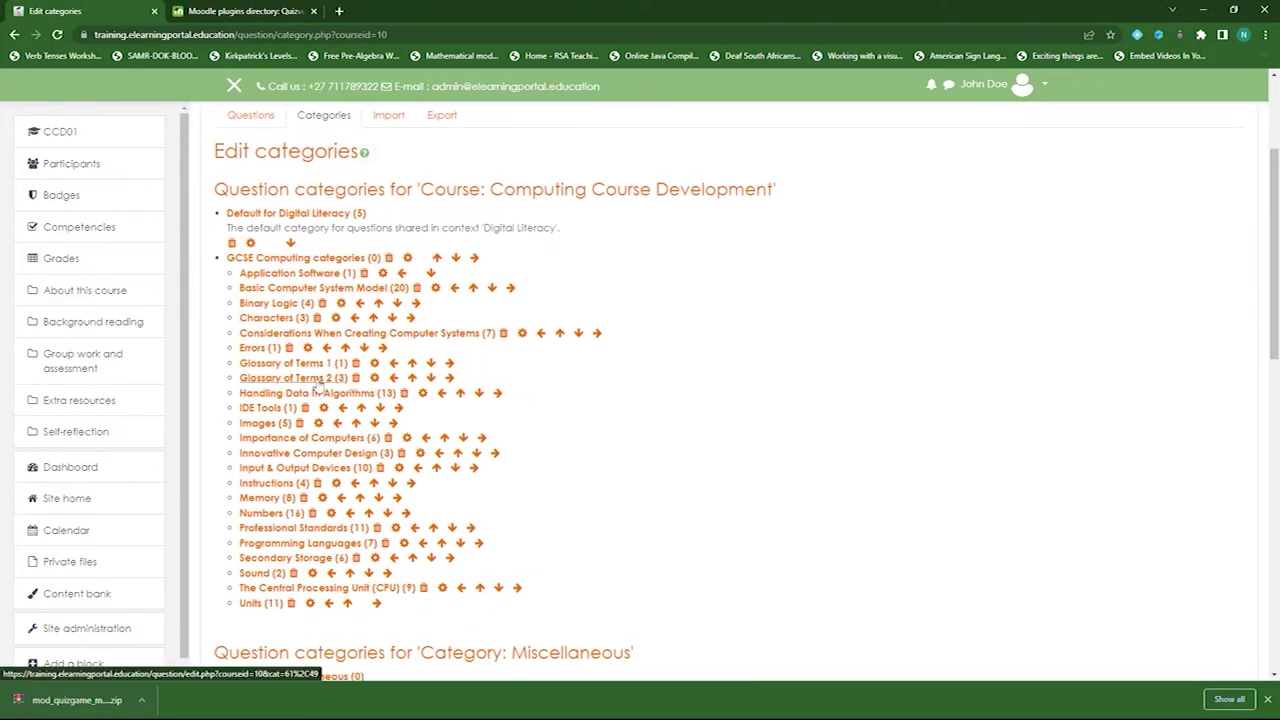
pyautogui.scroll(3, 318, 385)
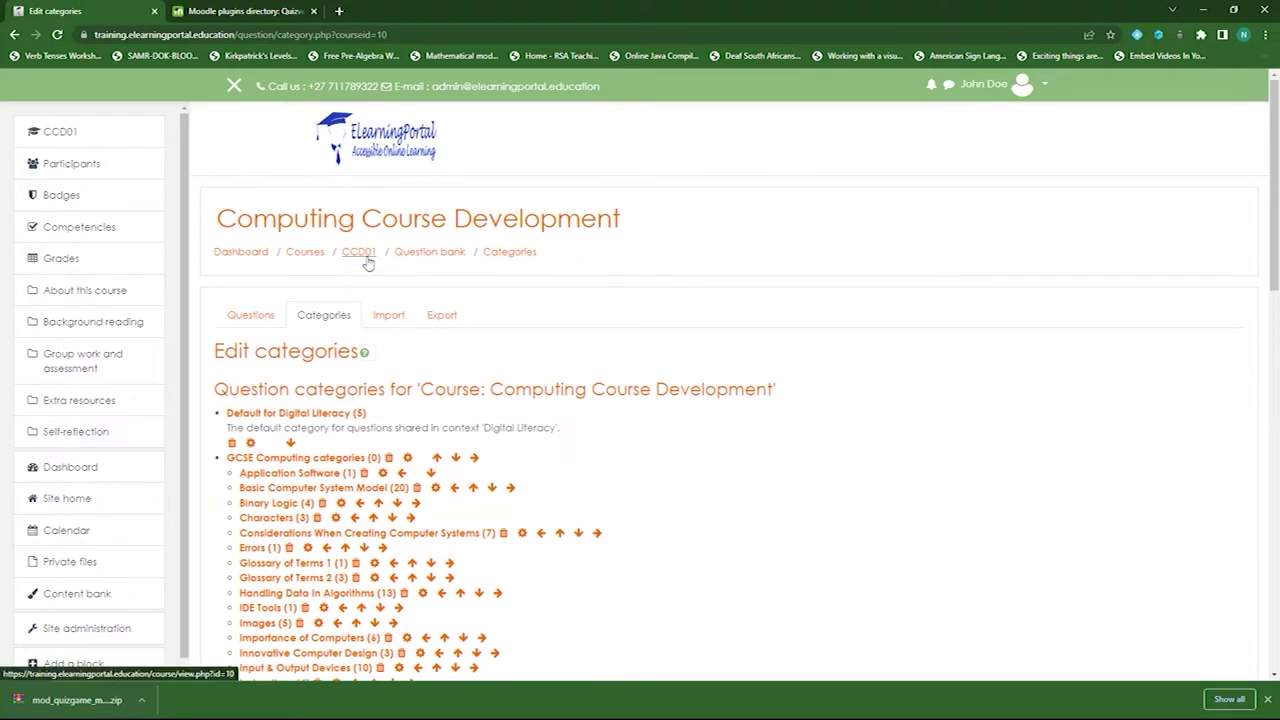
pyautogui.scroll(-3, 368, 295)
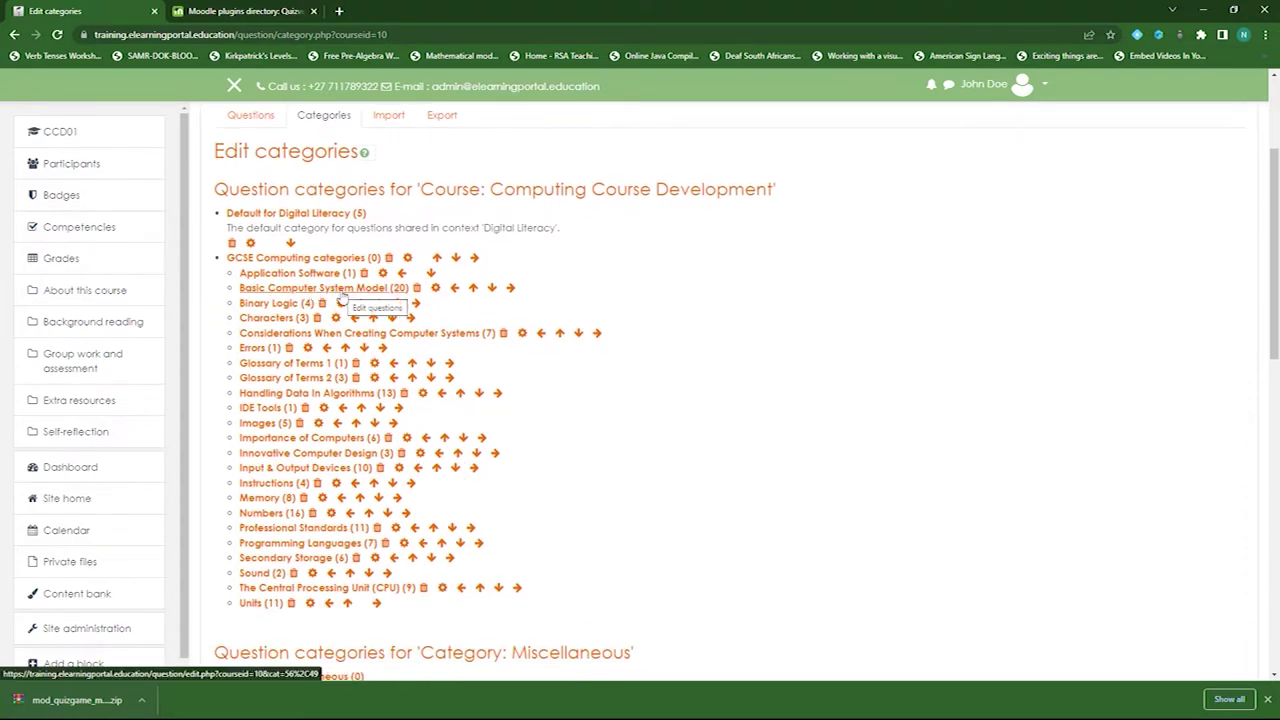
pyautogui.click(345, 292)
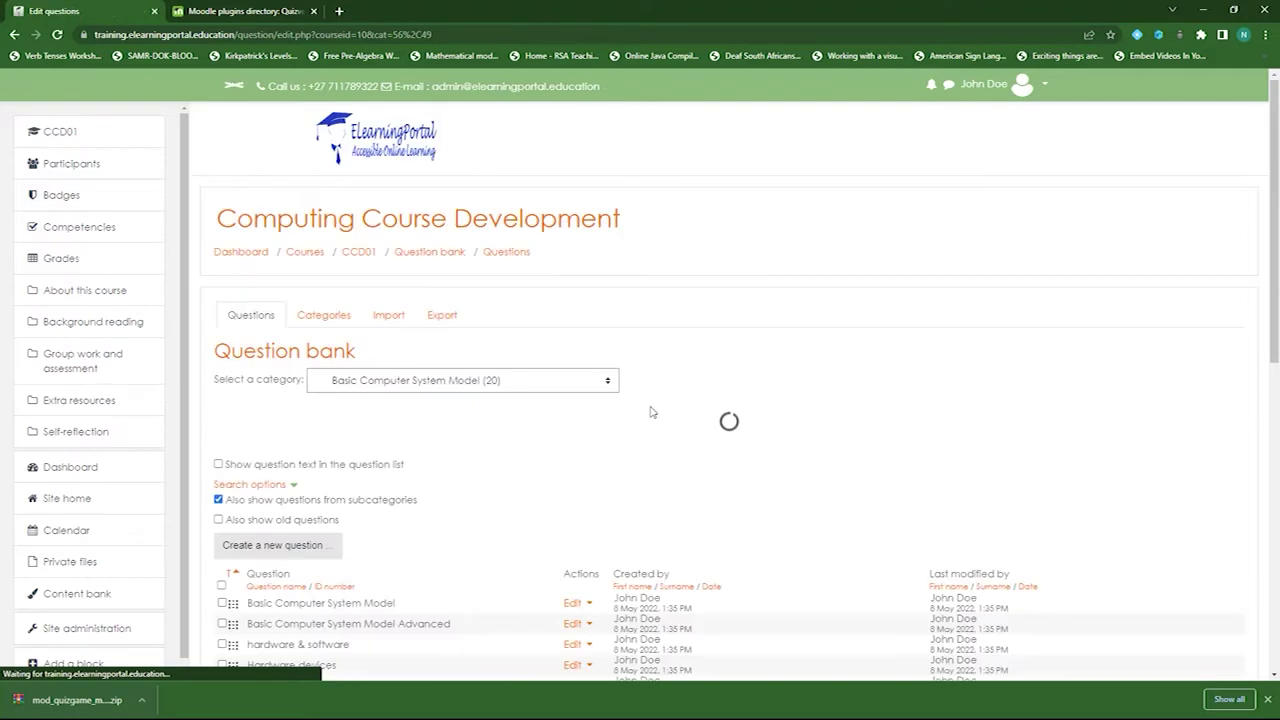
pyautogui.scroll(-3, 251, 366)
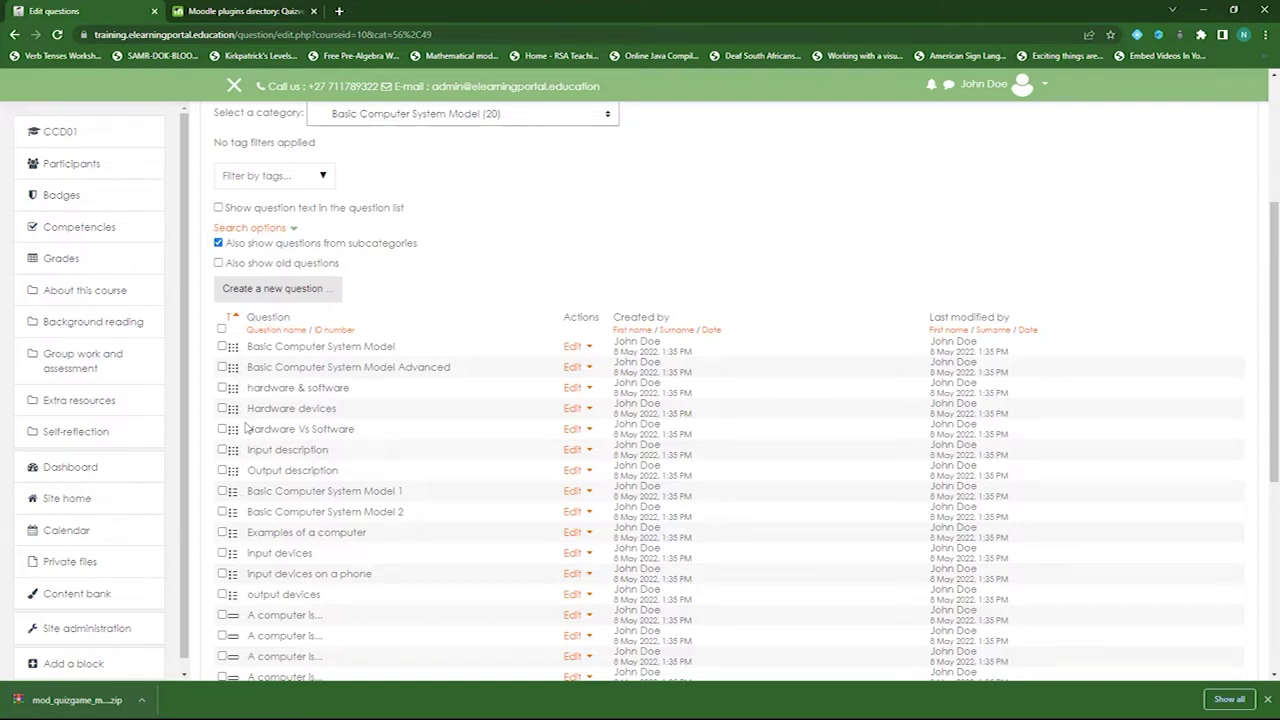
pyautogui.scroll(-3, 246, 427)
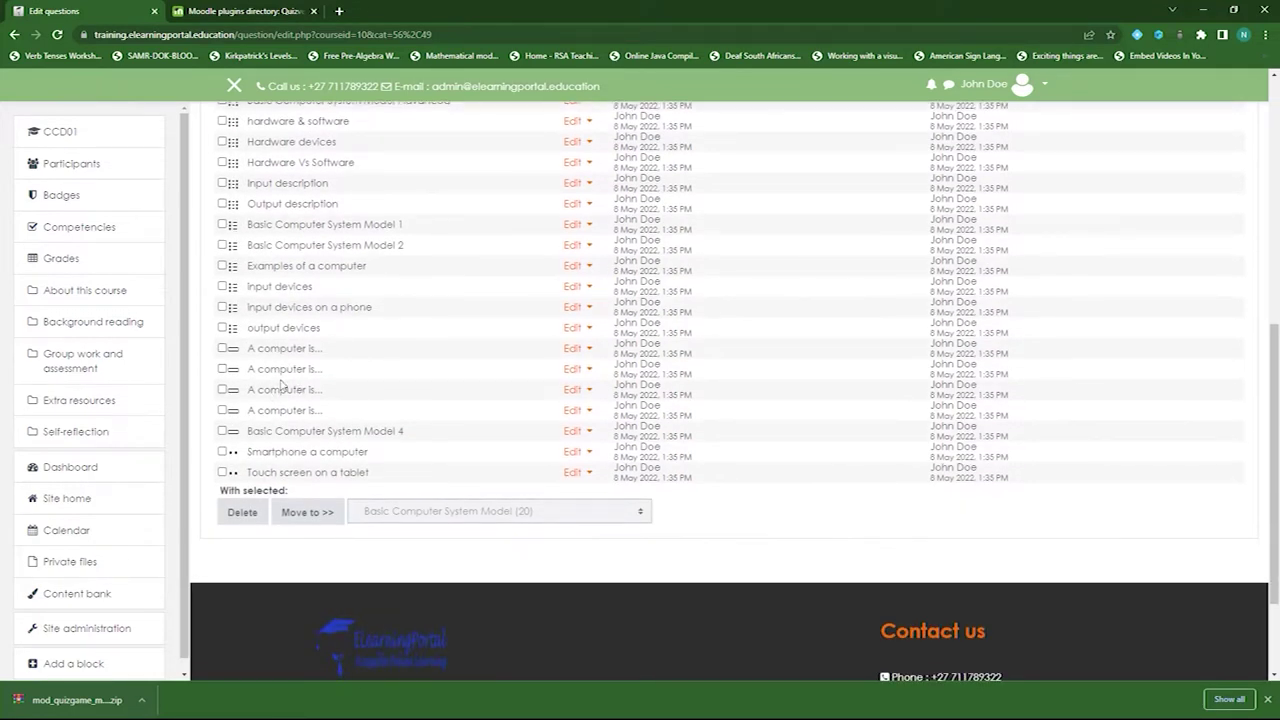
pyautogui.scroll(5, 286, 386)
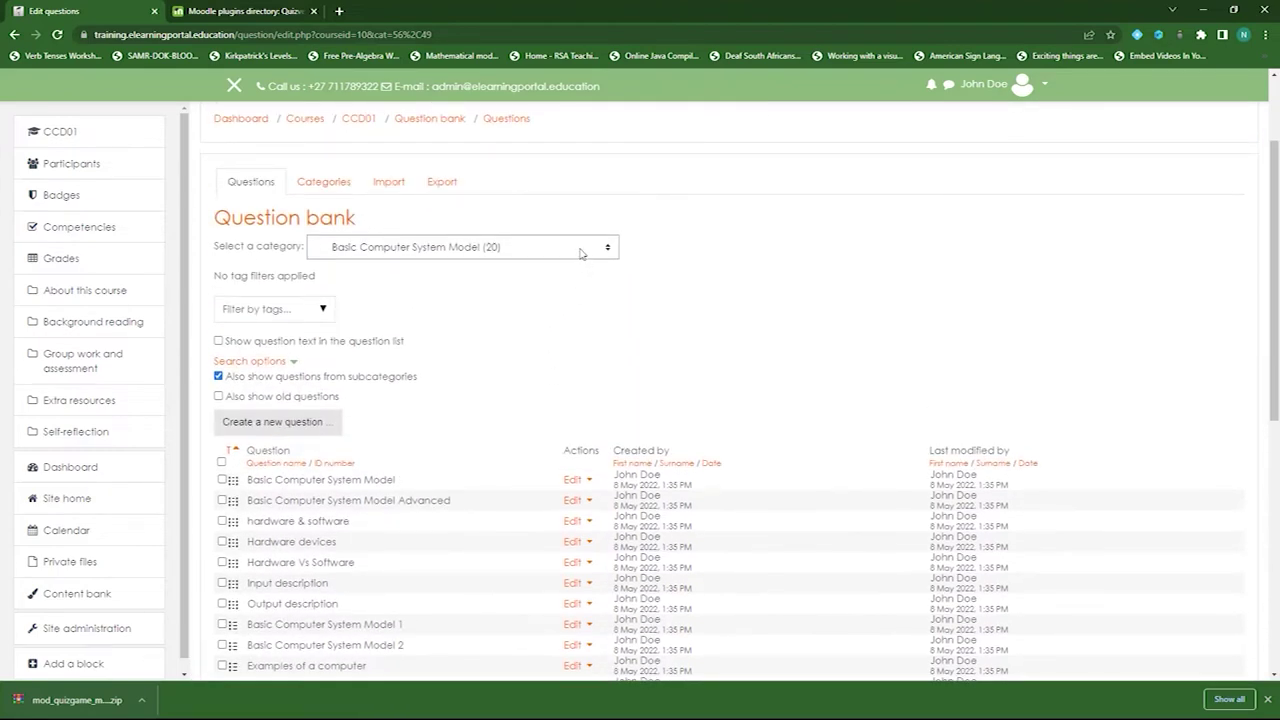
# - Switch the question bank to Considerations When Creating Computer Systems (7) and review its questions
pyautogui.click(580, 250)
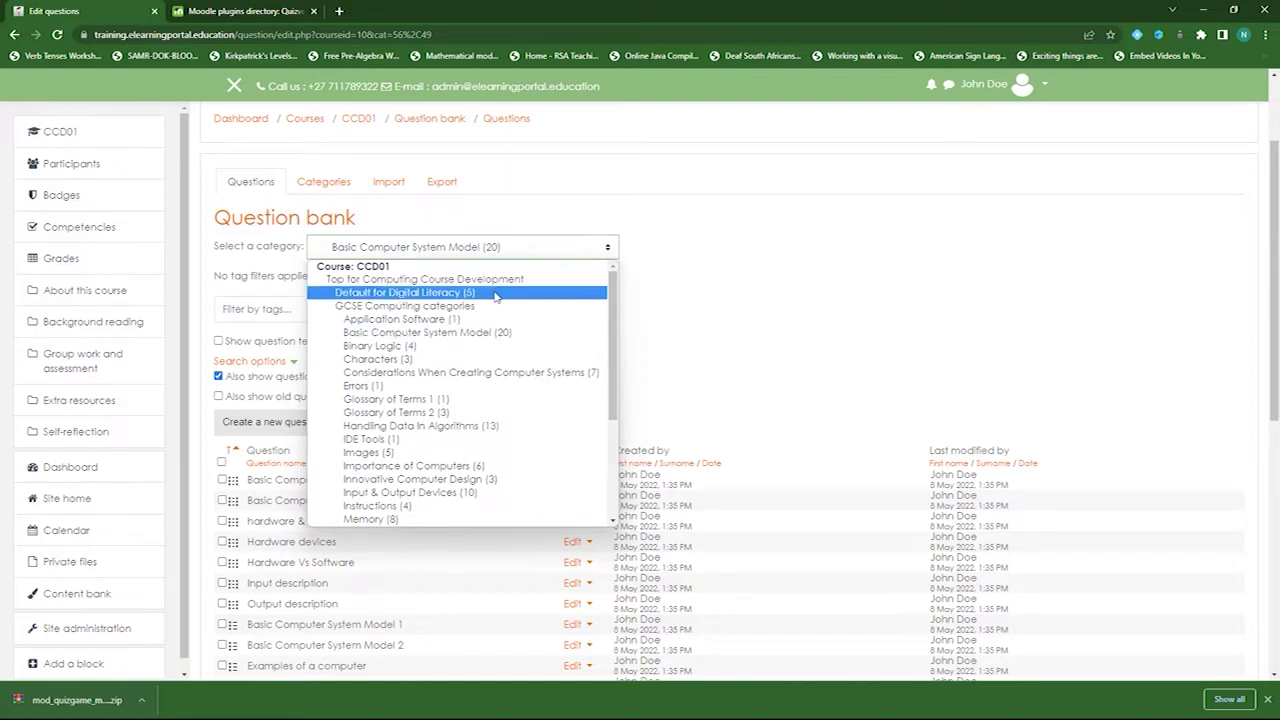
pyautogui.click(470, 372)
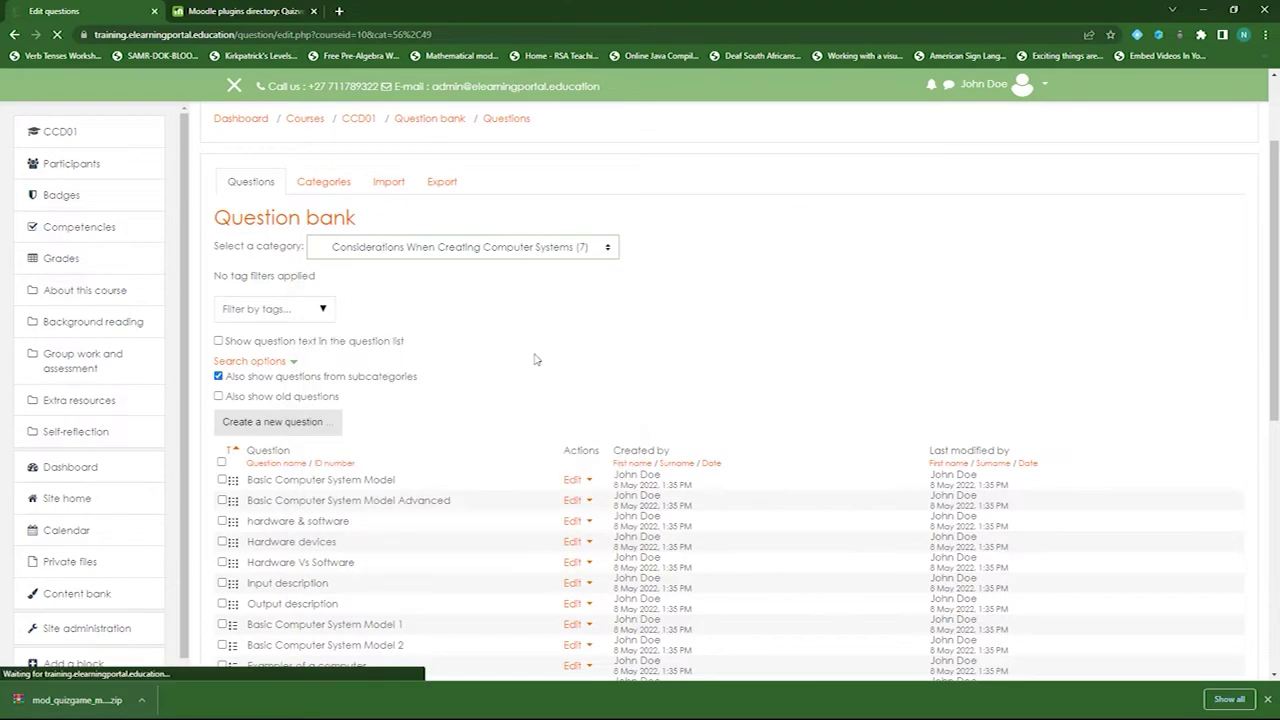
pyautogui.scroll(-4, 443, 423)
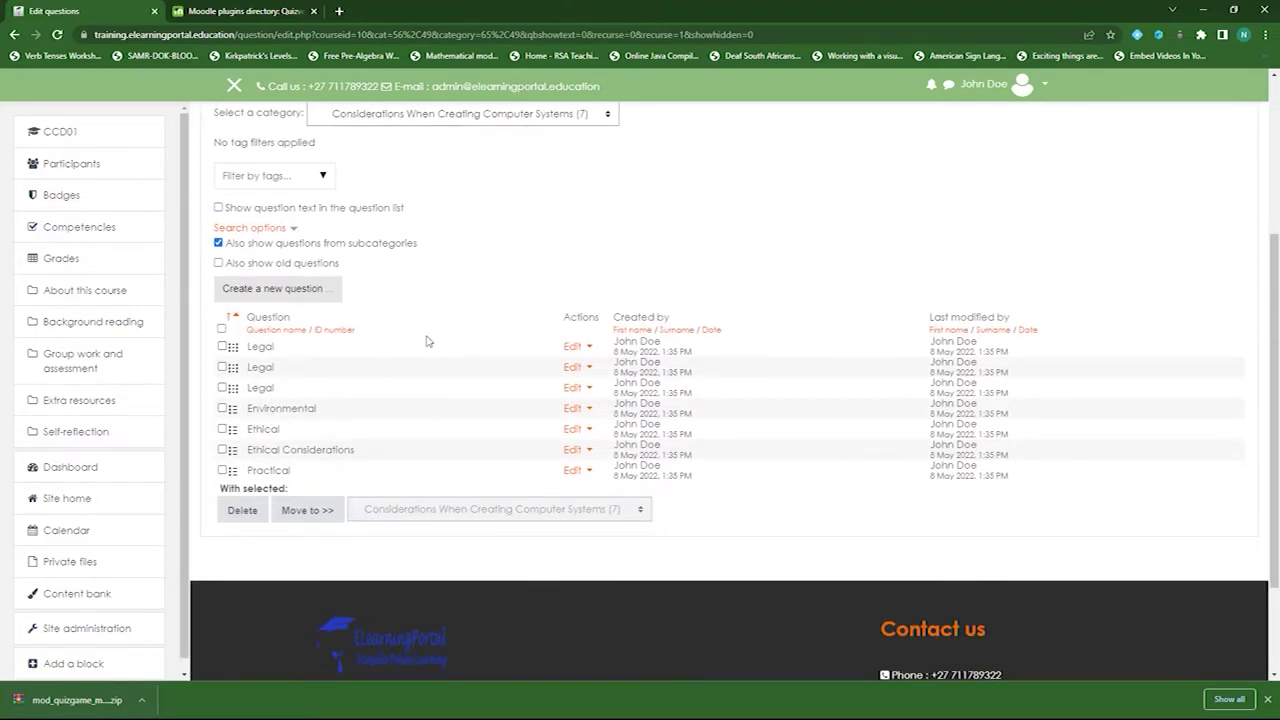
pyautogui.scroll(1, 426, 341)
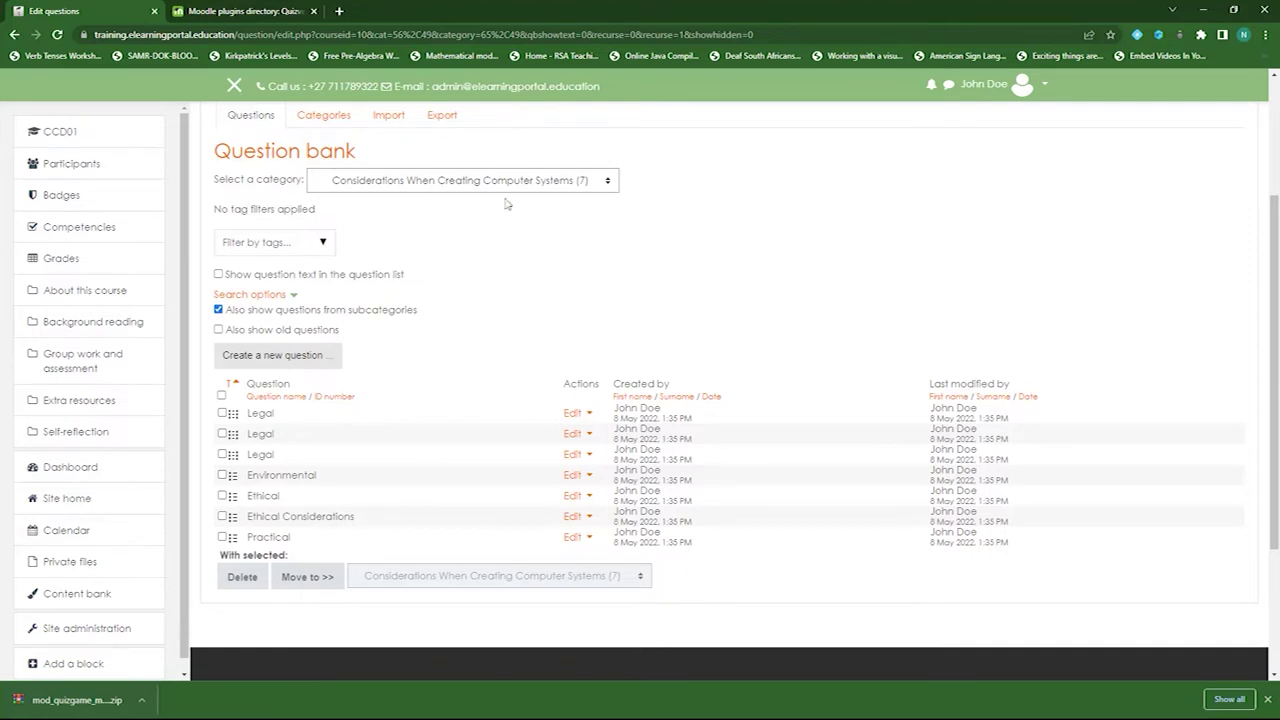
pyautogui.scroll(3, 473, 340)
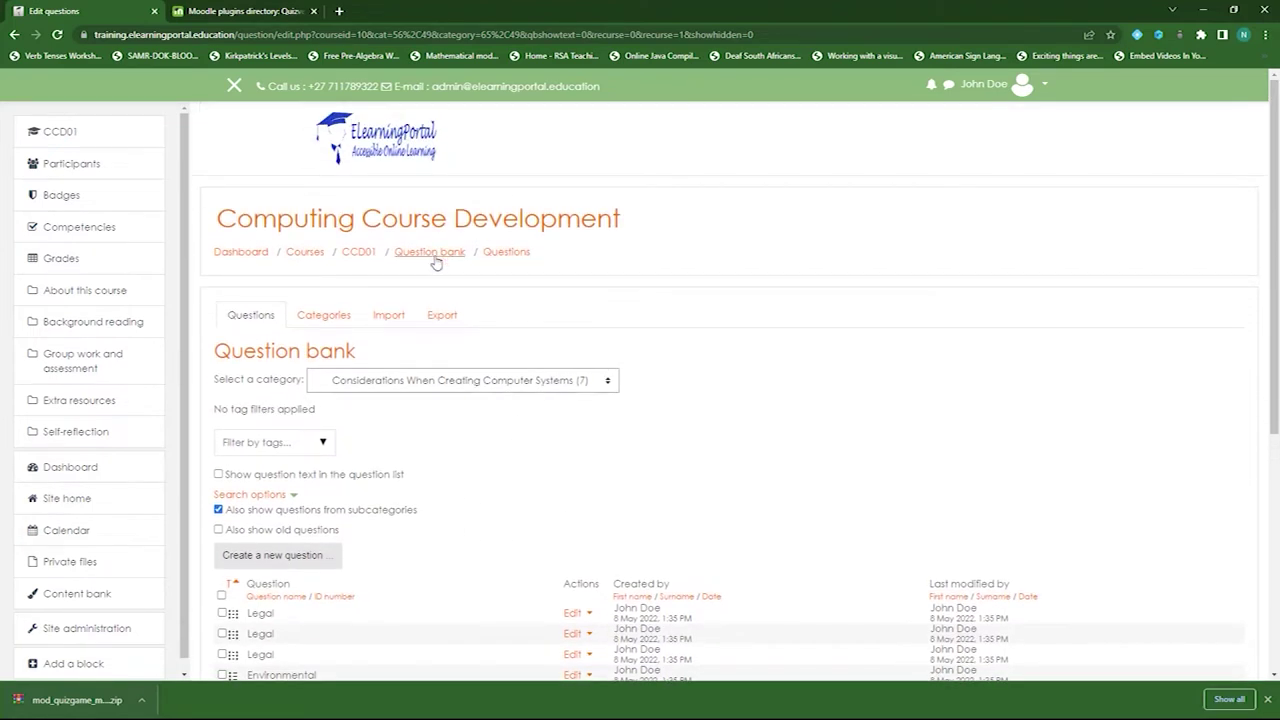
# - From the CCD01 course page, choose Quizventure in Background reading's activity chooser
pyautogui.click(360, 254)
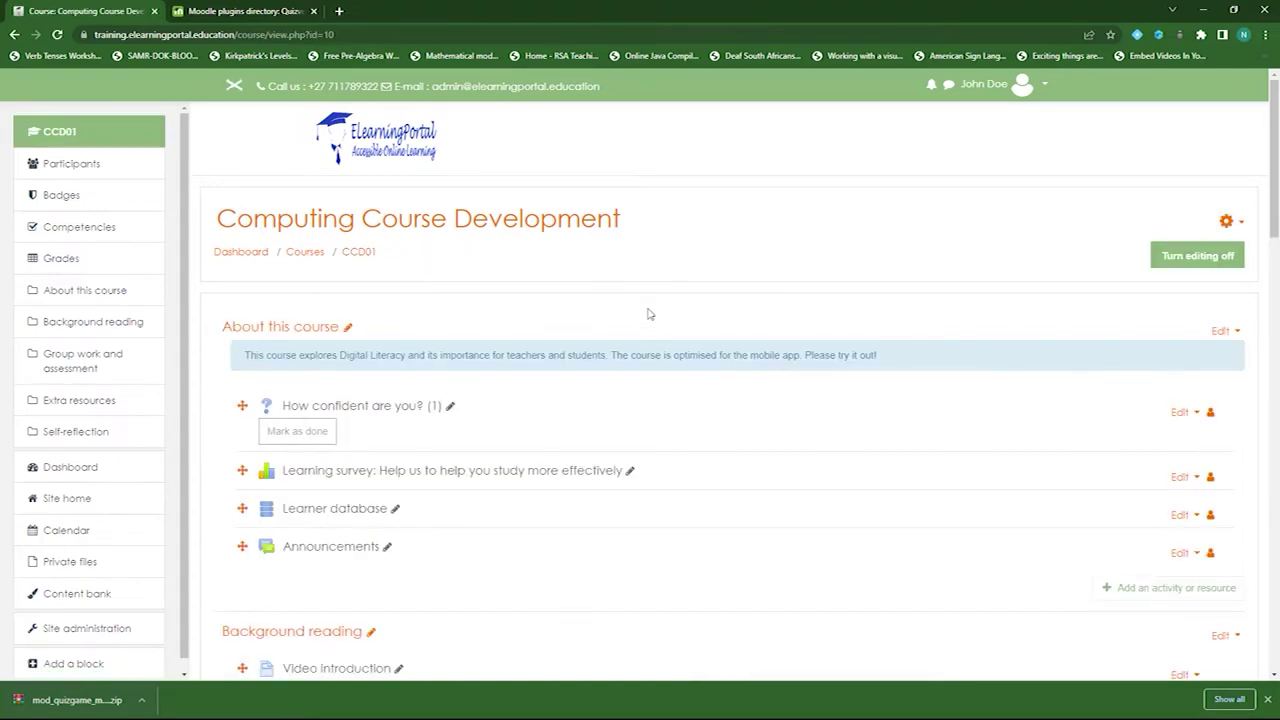
pyautogui.scroll(-6, 631, 414)
pyautogui.scroll(-2, 629, 429)
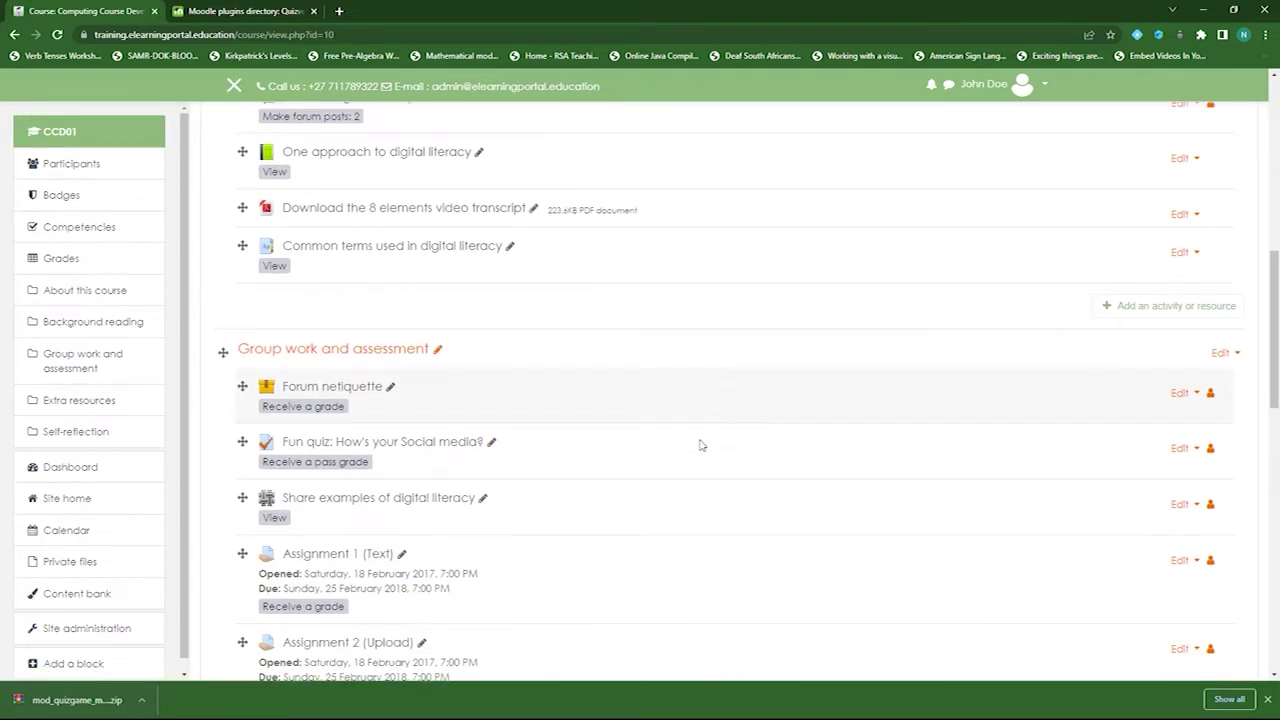
pyautogui.scroll(1, 700, 446)
pyautogui.scroll(1, 700, 446)
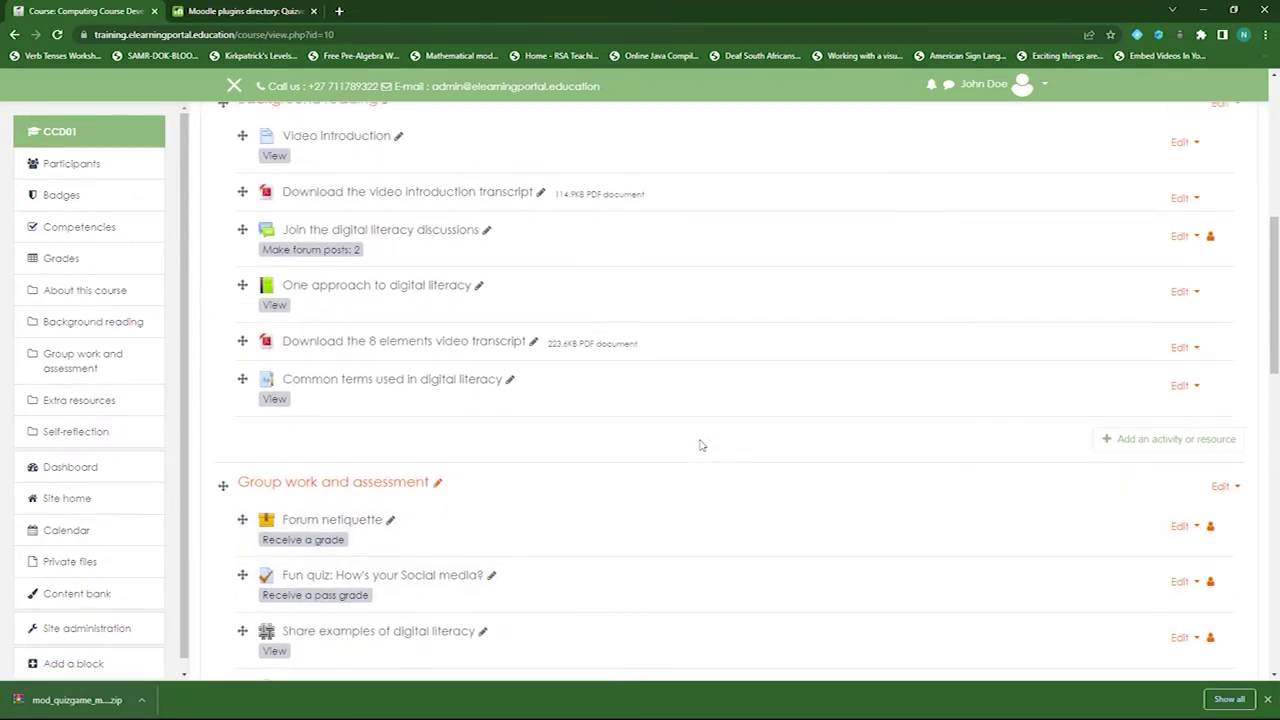
pyautogui.click(1141, 443)
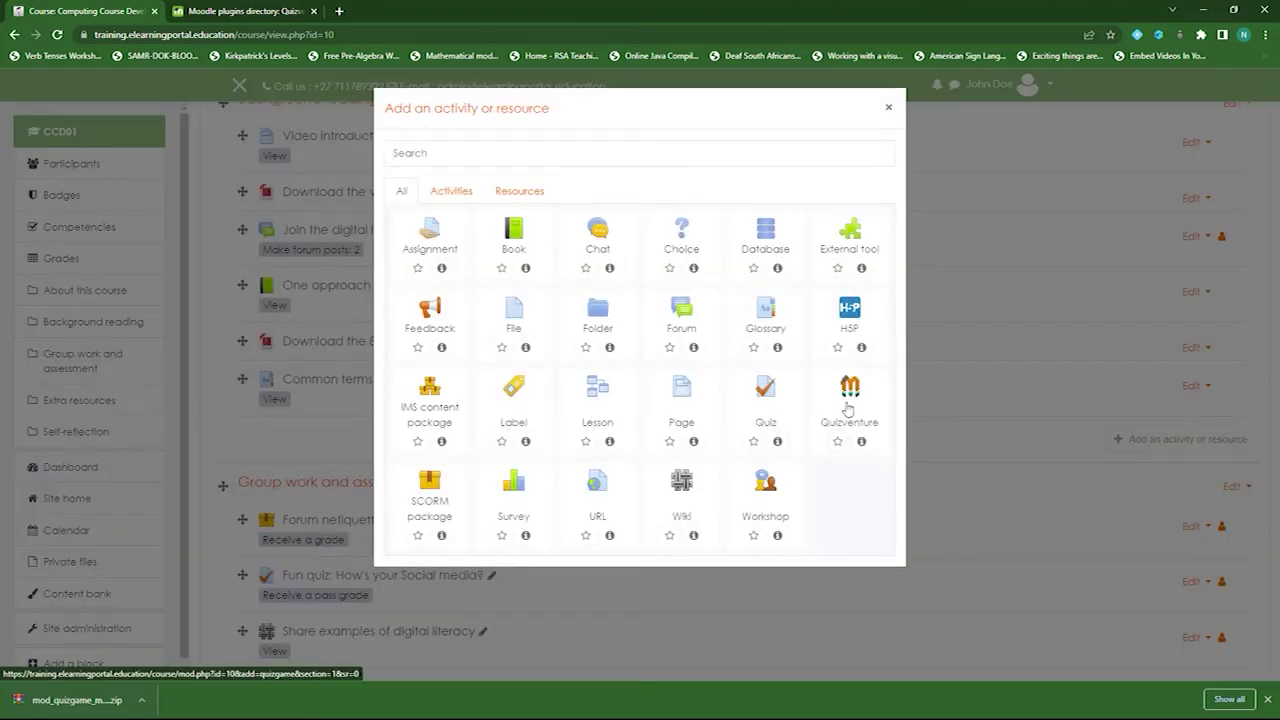
pyautogui.click(848, 408)
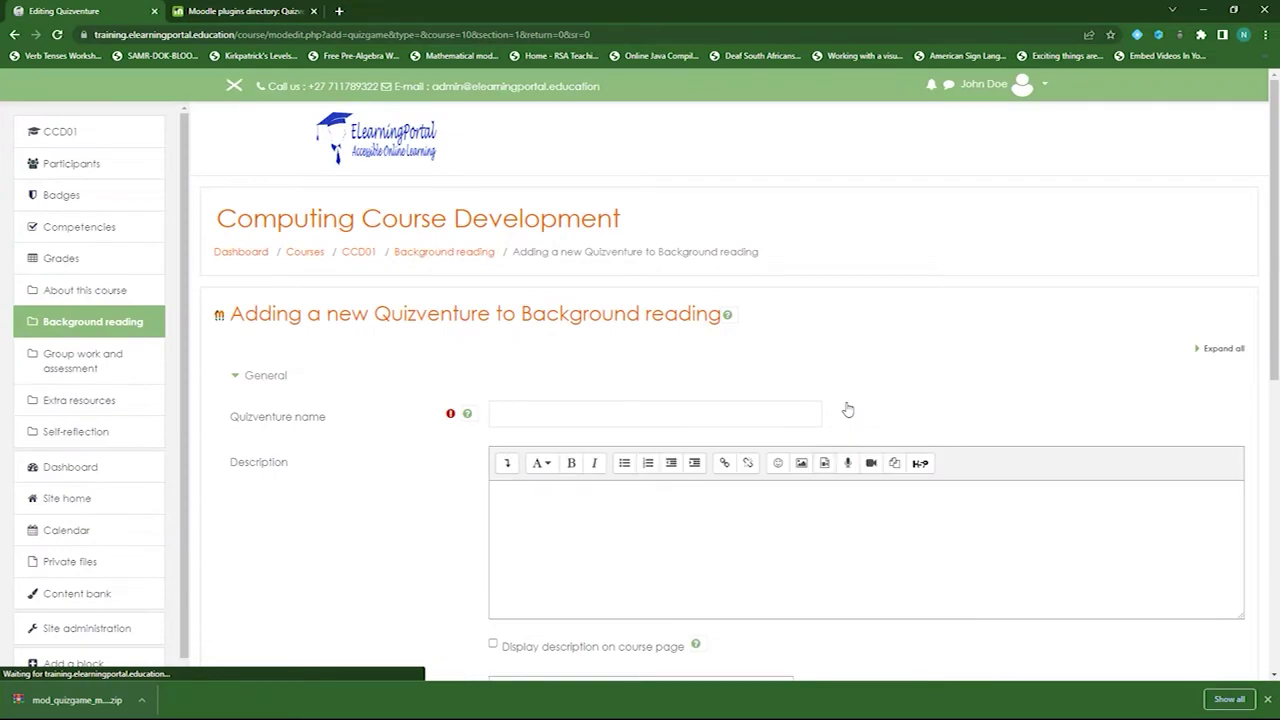
# - Name it 'Testing game' with question category Considerations When Creating Computer Systems (7)
pyautogui.click(573, 409)
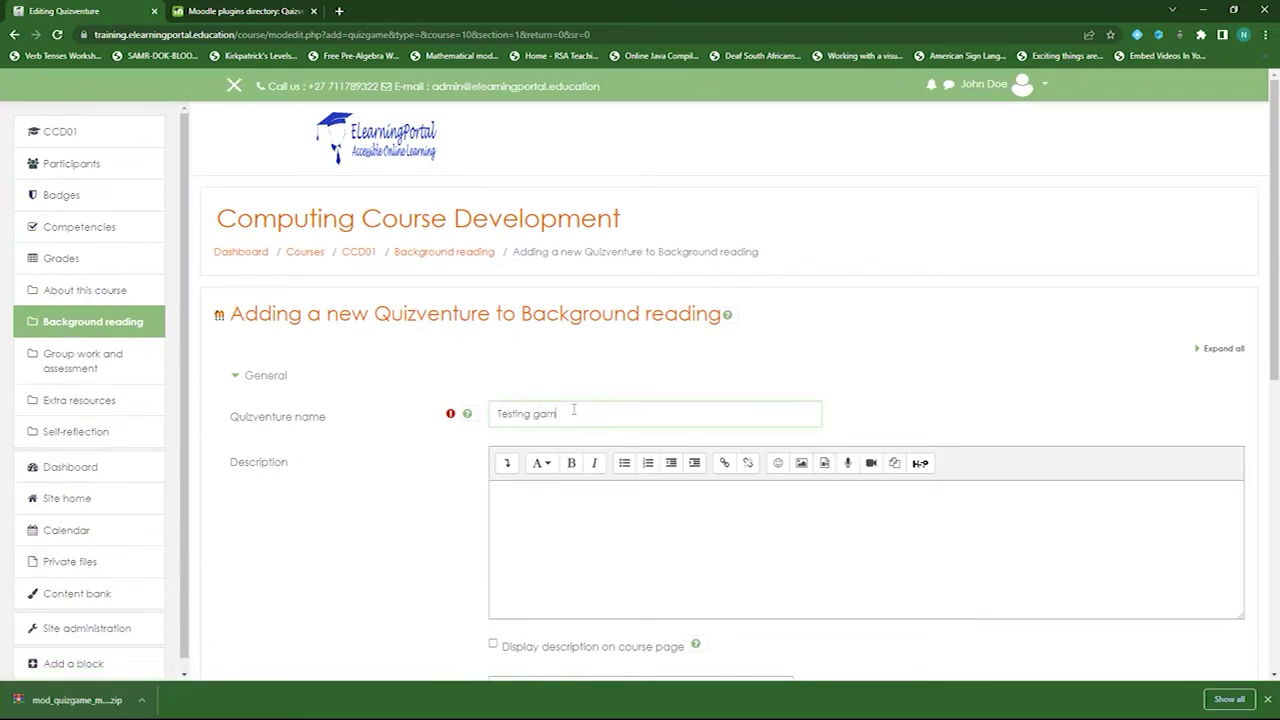
pyautogui.scroll(-3, 429, 391)
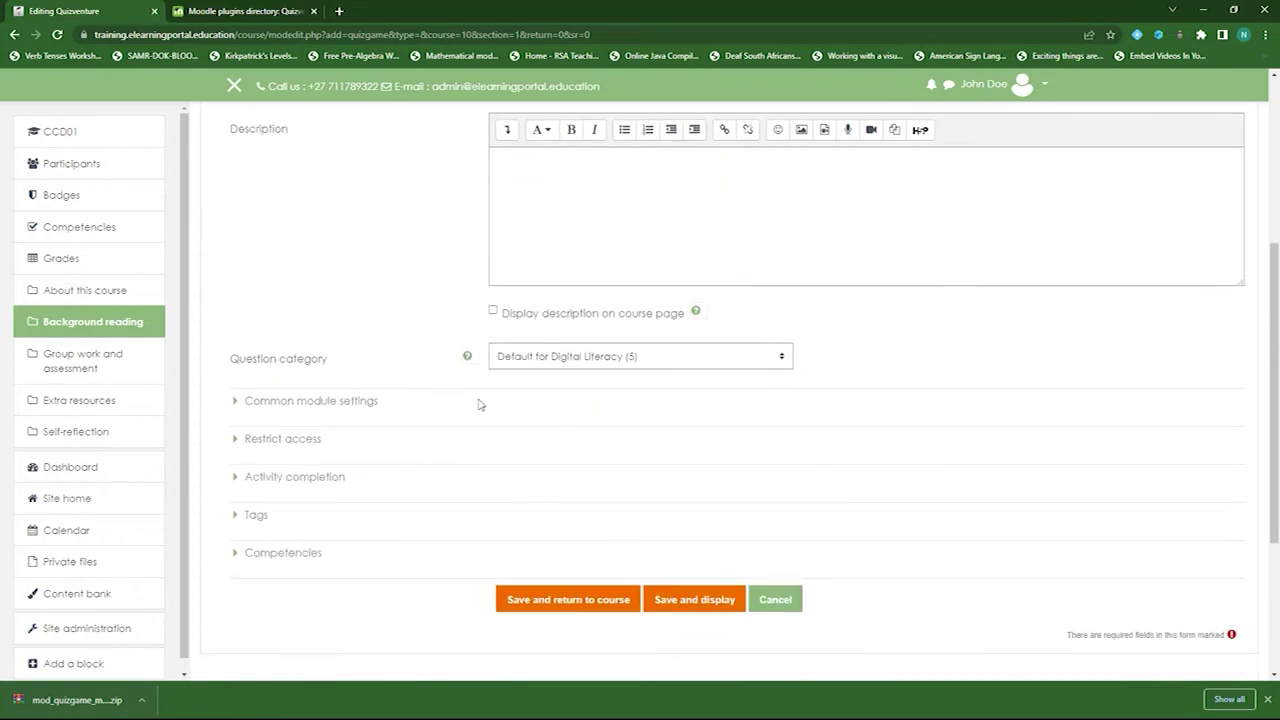
pyautogui.click(705, 364)
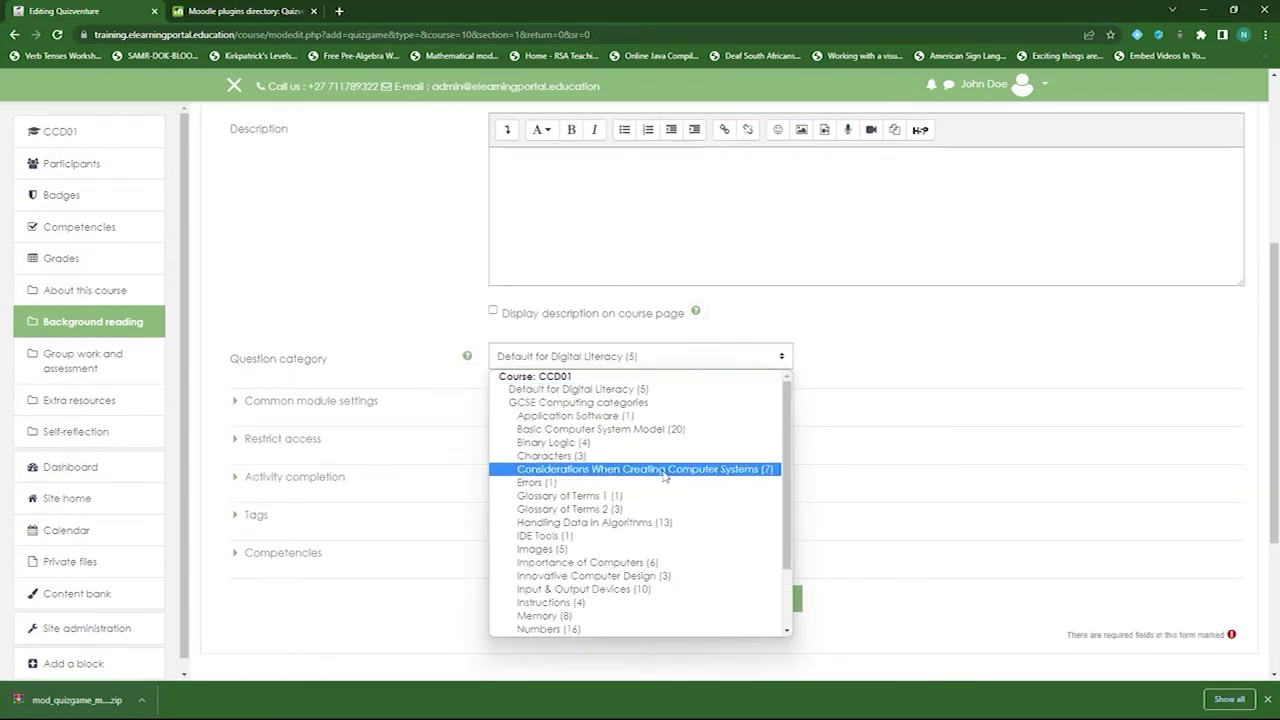
pyautogui.click(664, 472)
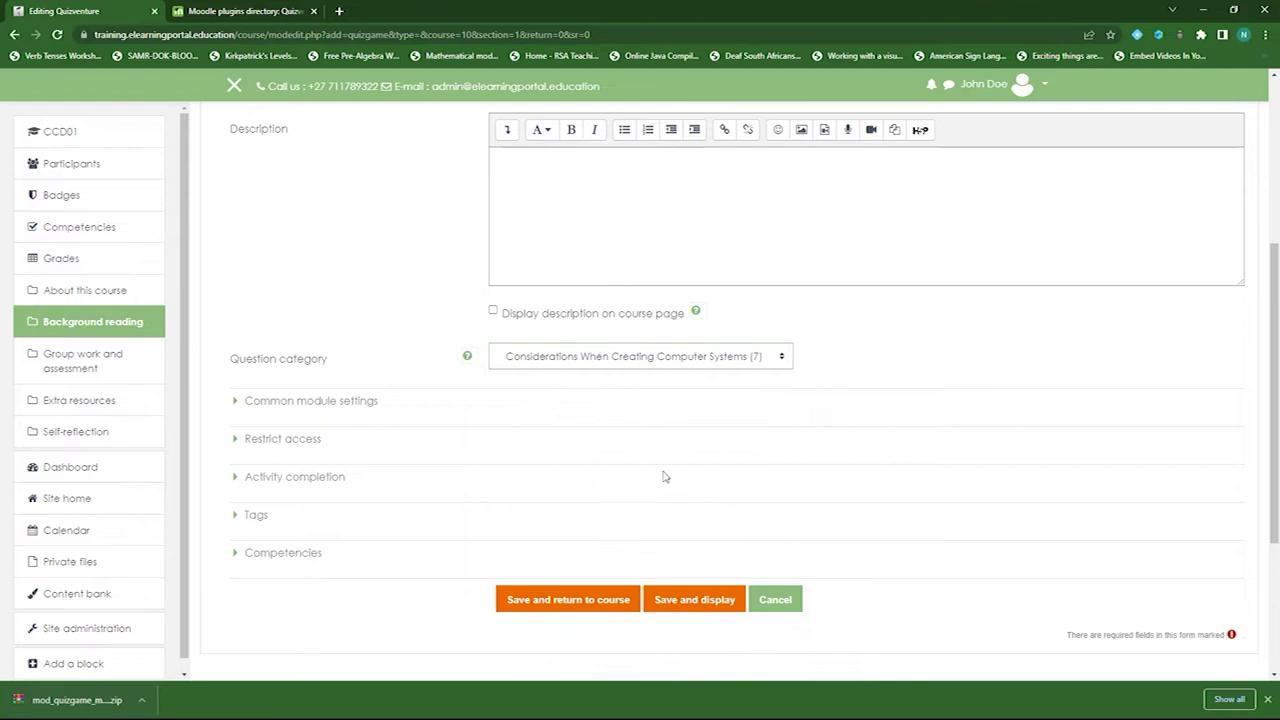
pyautogui.click(237, 407)
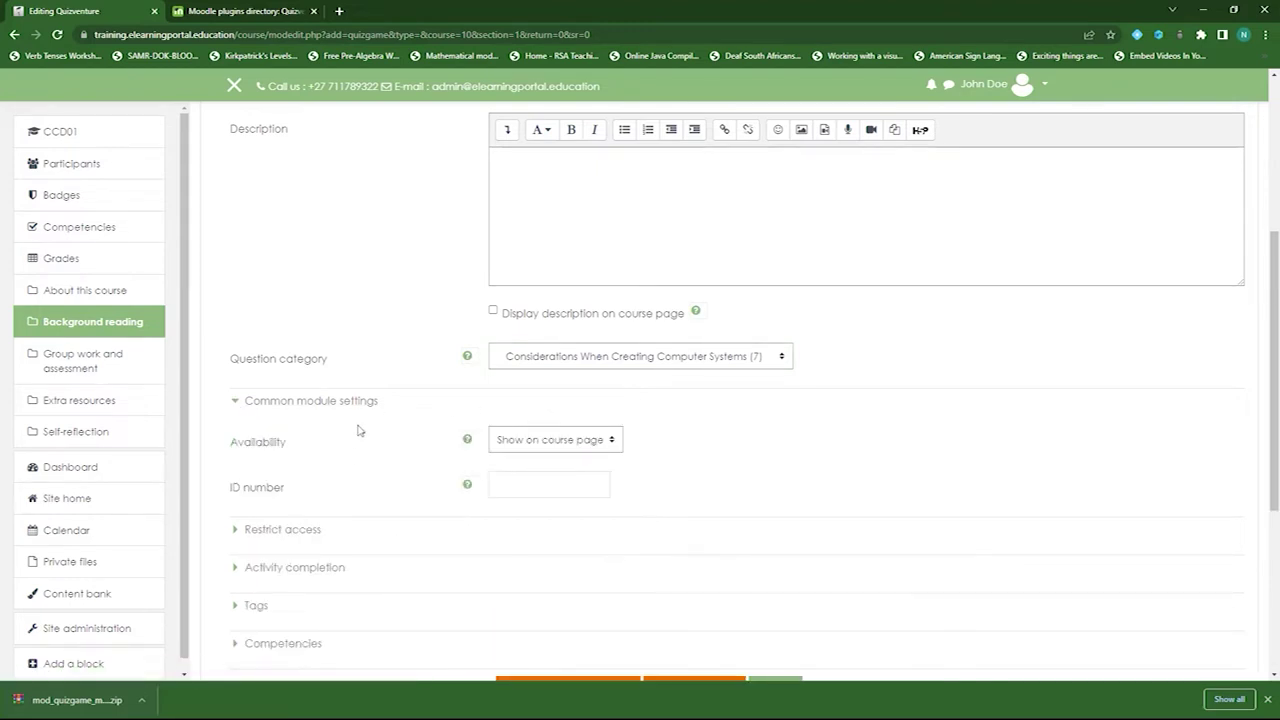
# - Set completion tracking to 'Show activity as complete when conditions are met', then save and return
pyautogui.scroll(-3, 362, 425)
pyautogui.click(237, 333)
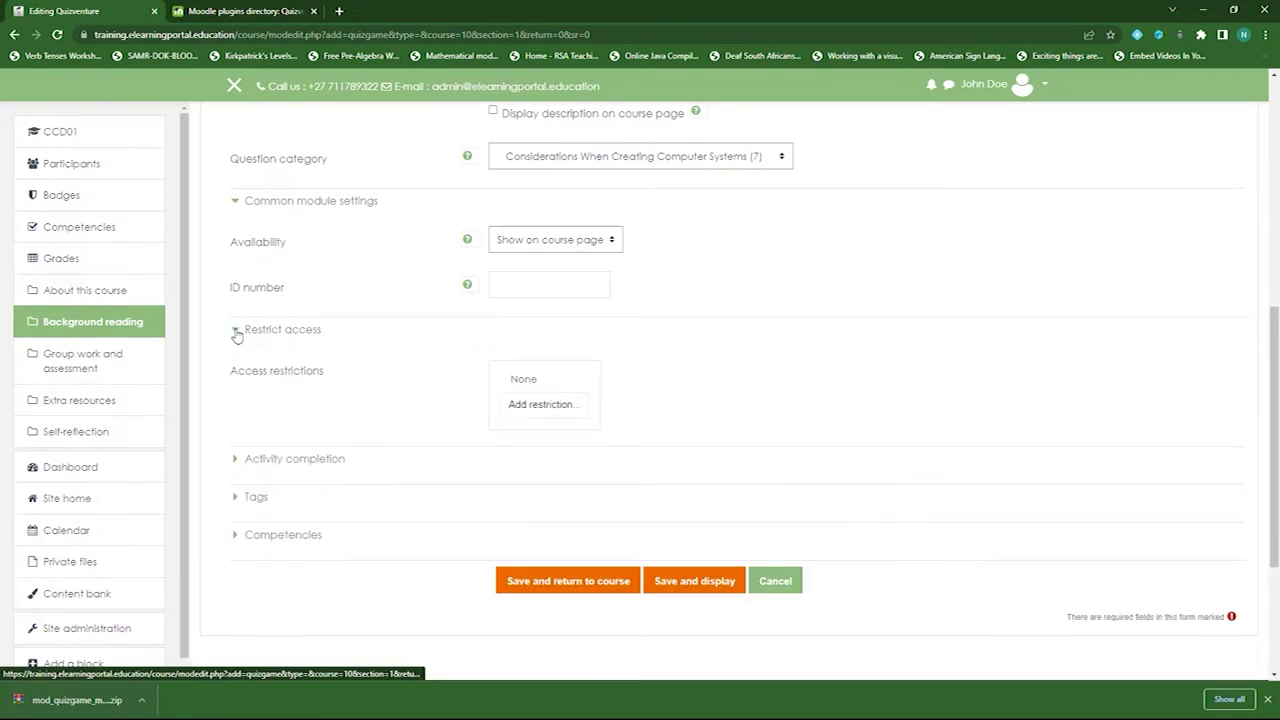
pyautogui.scroll(-2, 397, 400)
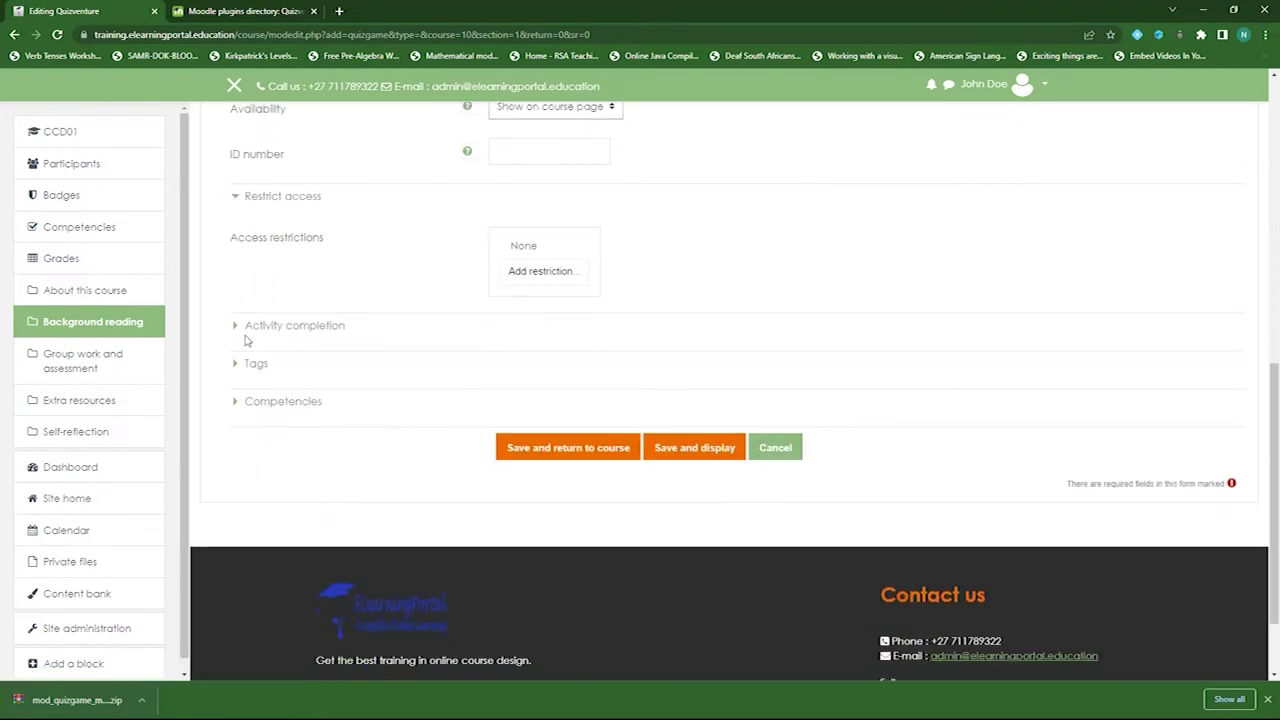
pyautogui.click(238, 330)
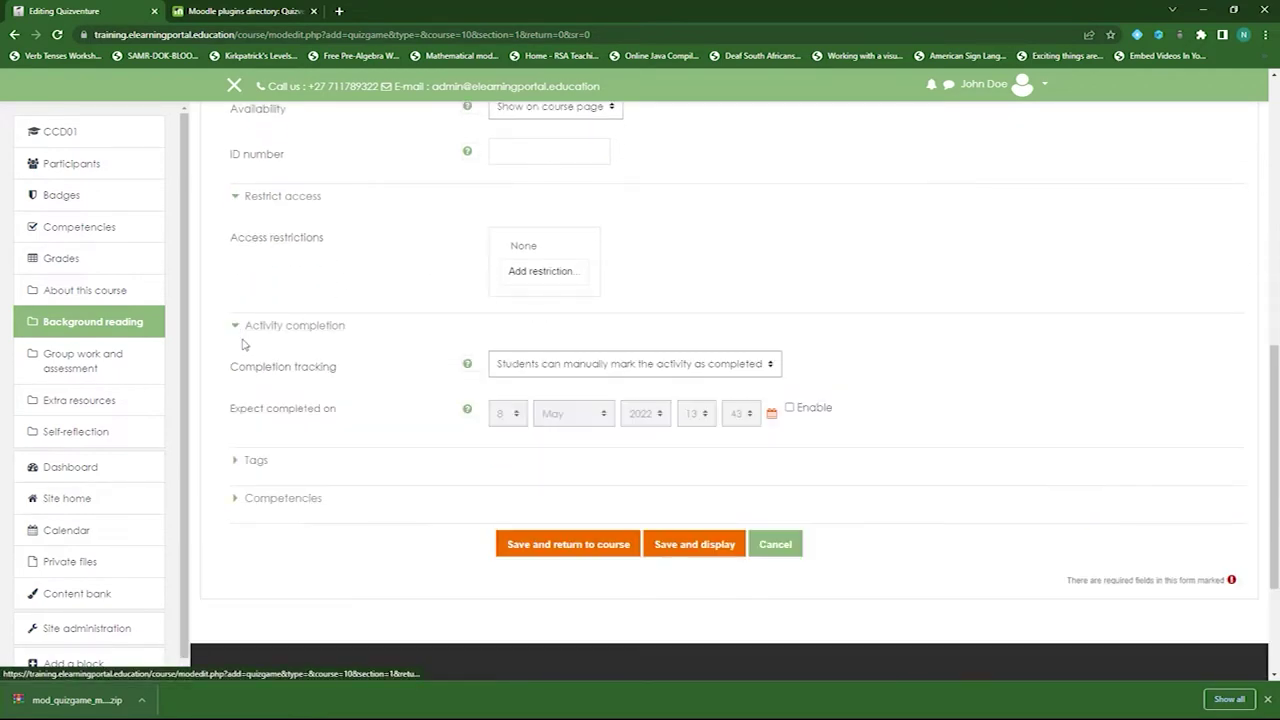
pyautogui.click(614, 368)
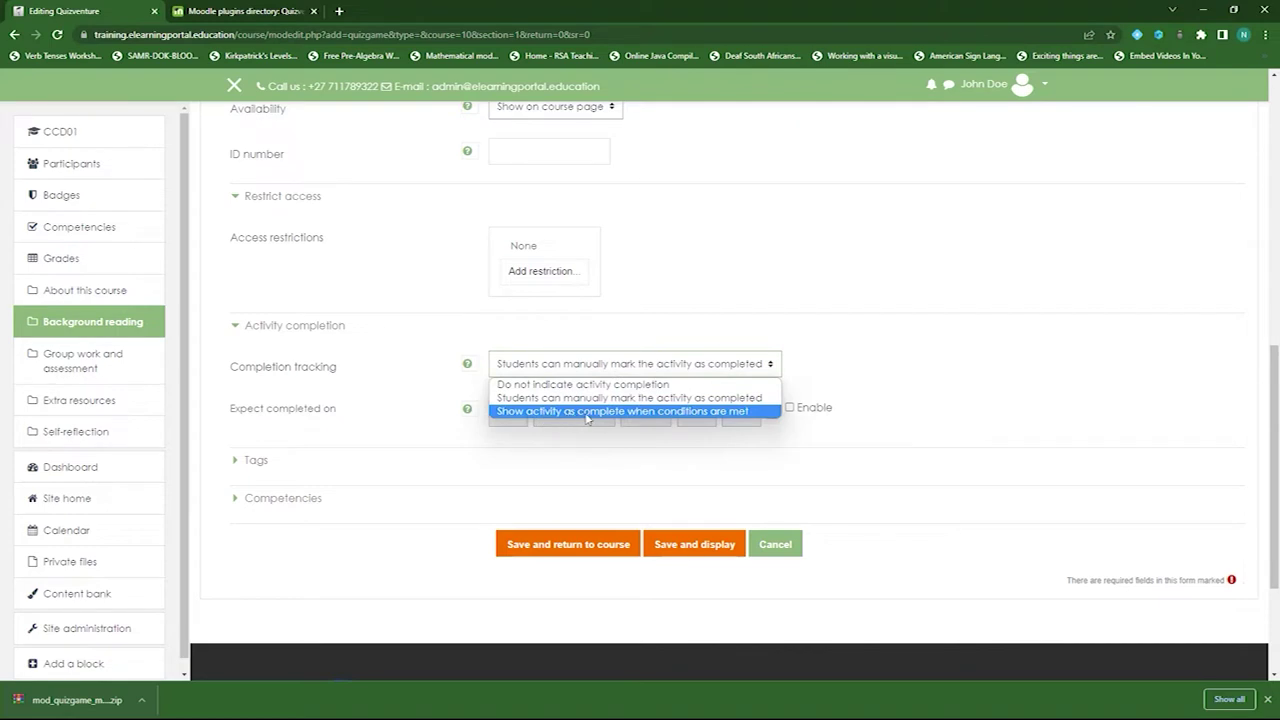
pyautogui.click(590, 411)
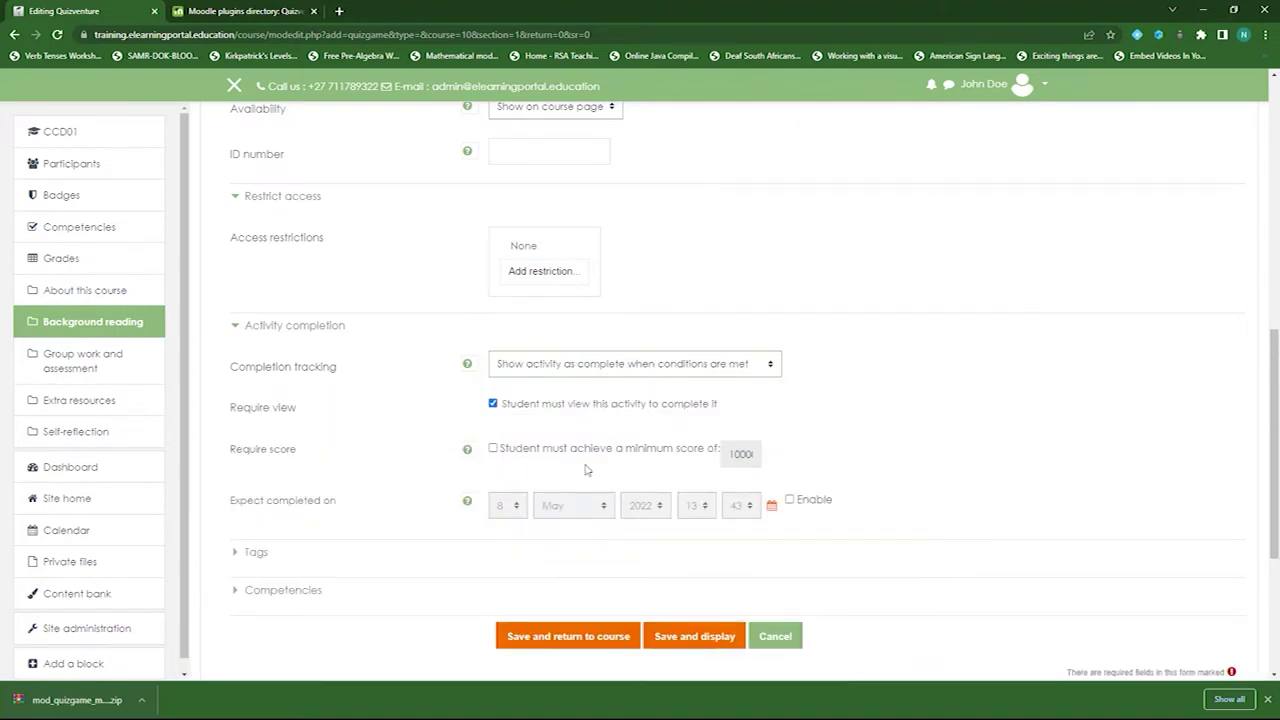
pyautogui.scroll(-3, 394, 423)
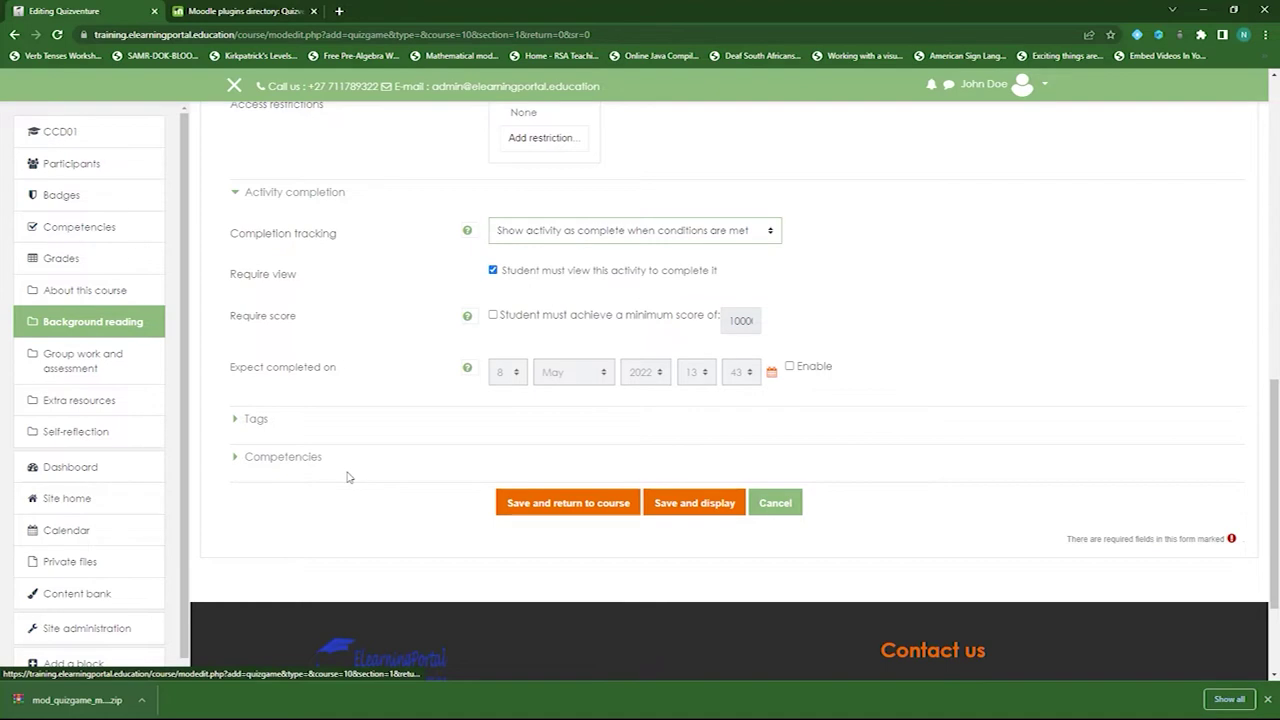
pyautogui.click(574, 505)
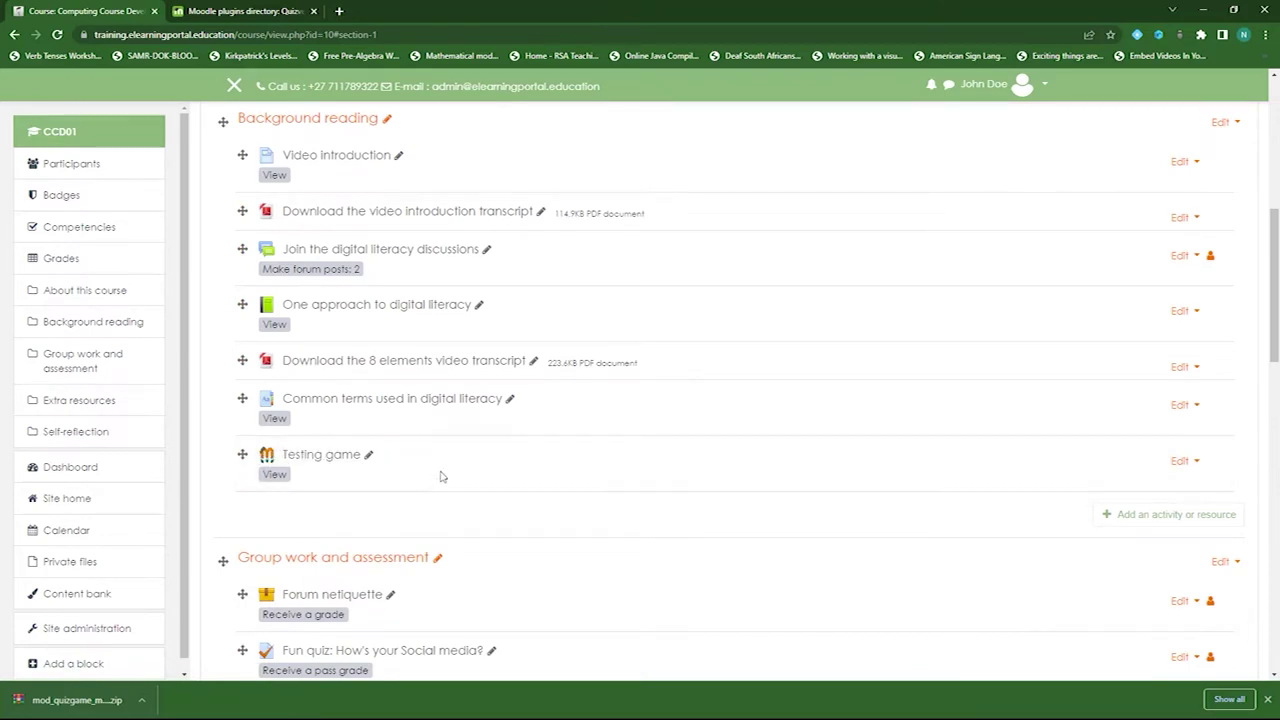
# - Open the Testing game activity and start the Quizventure game
pyautogui.click(325, 465)
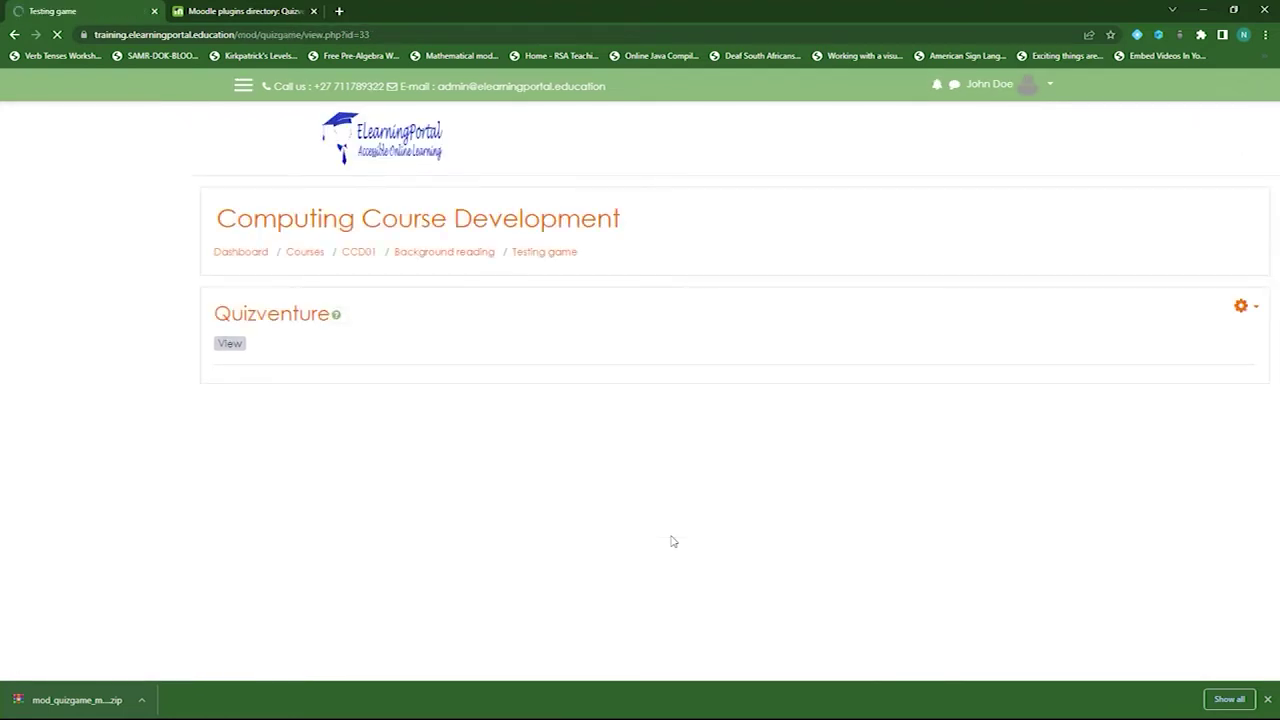
pyautogui.scroll(-2, 1255, 491)
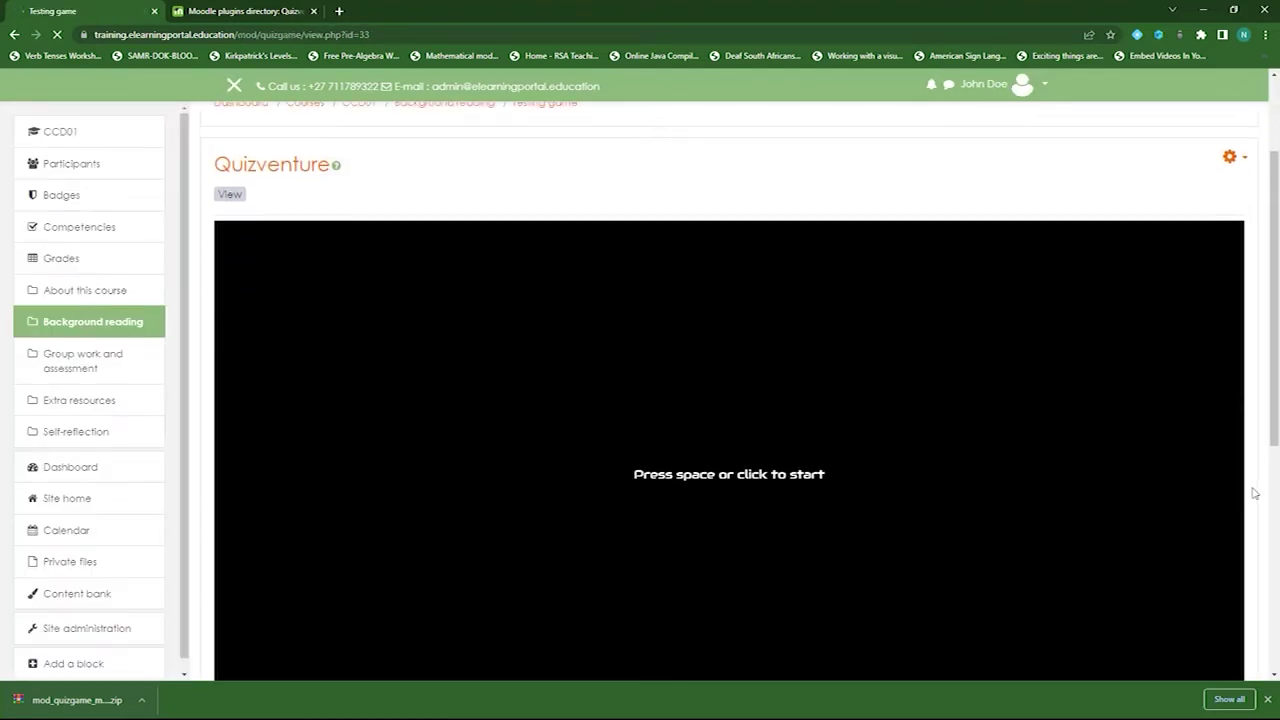
pyautogui.scroll(-1, 893, 519)
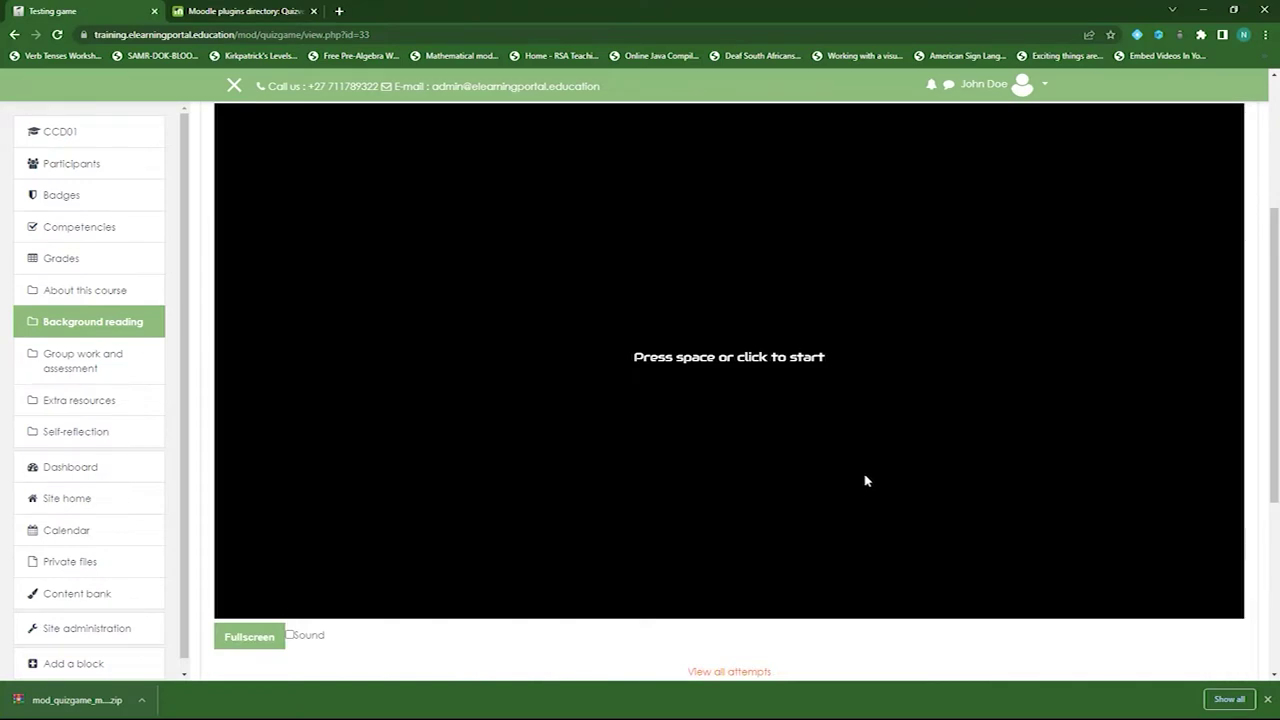
pyautogui.click(829, 407)
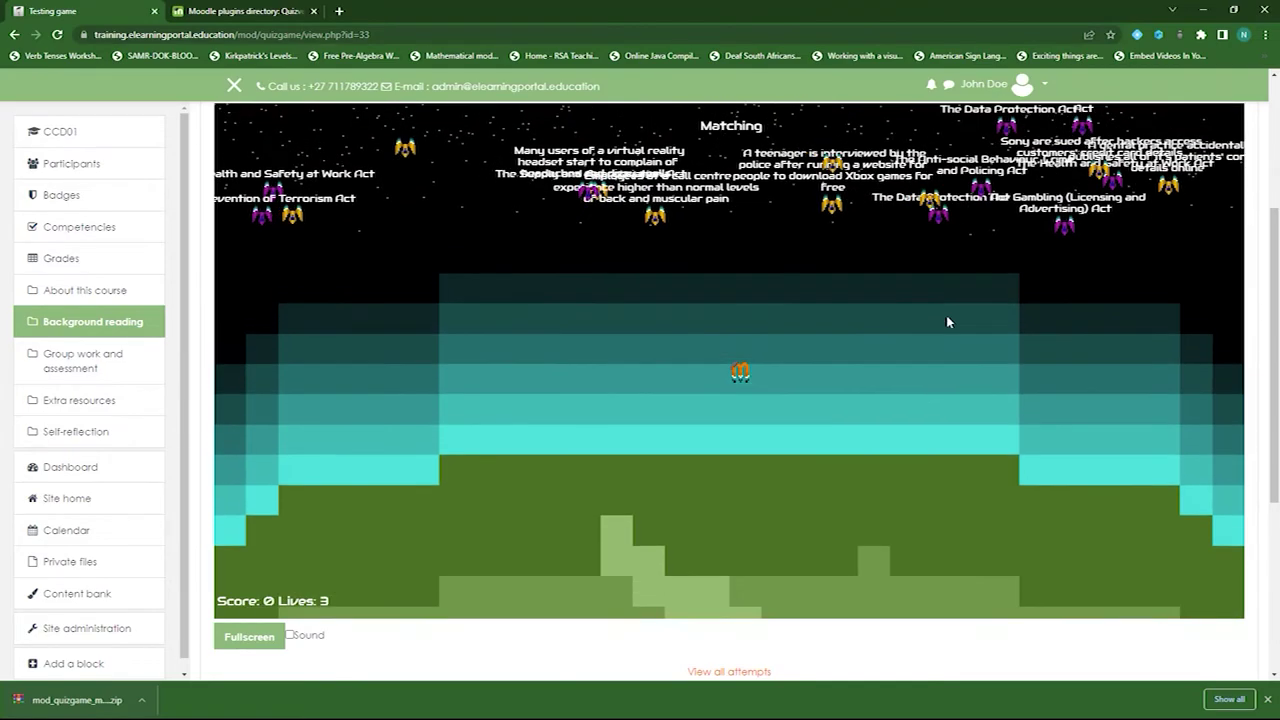
# - Play a round, steering with the arrow keys and firing with space, then restart
pyautogui.press('space')
pyautogui.press('space')
pyautogui.press('space')
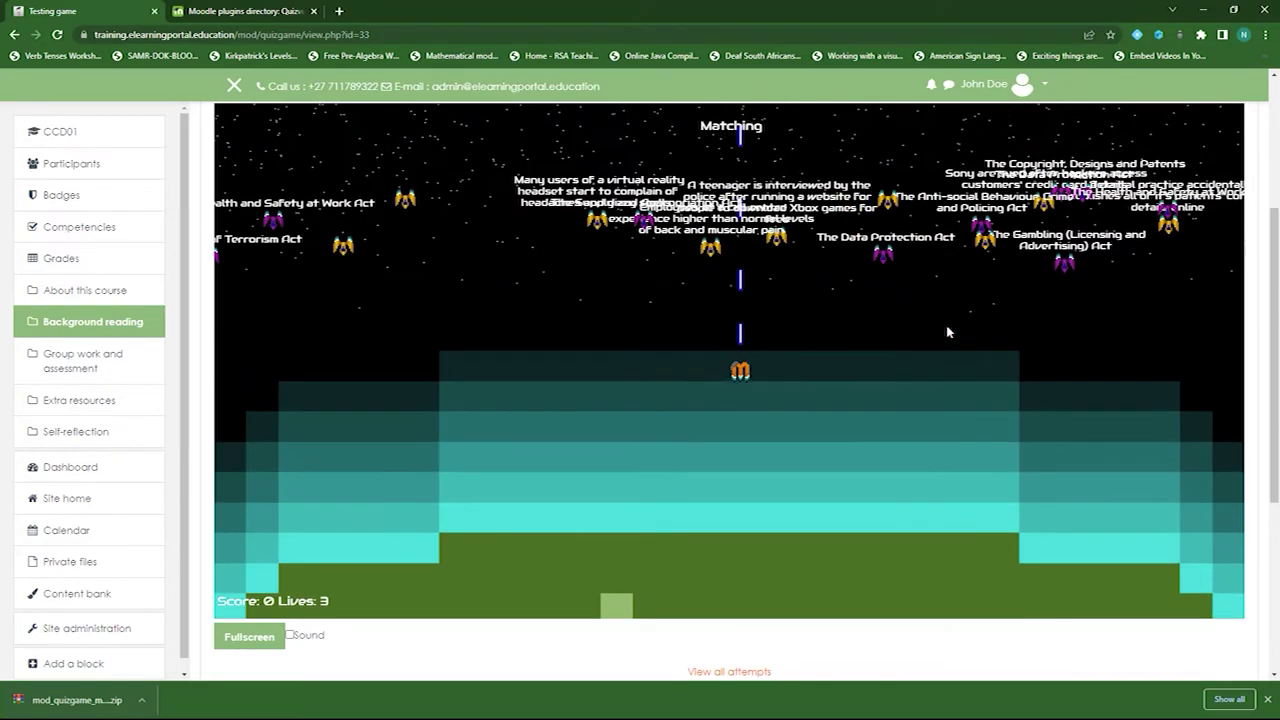
pyautogui.press('Left')
pyautogui.press('space')
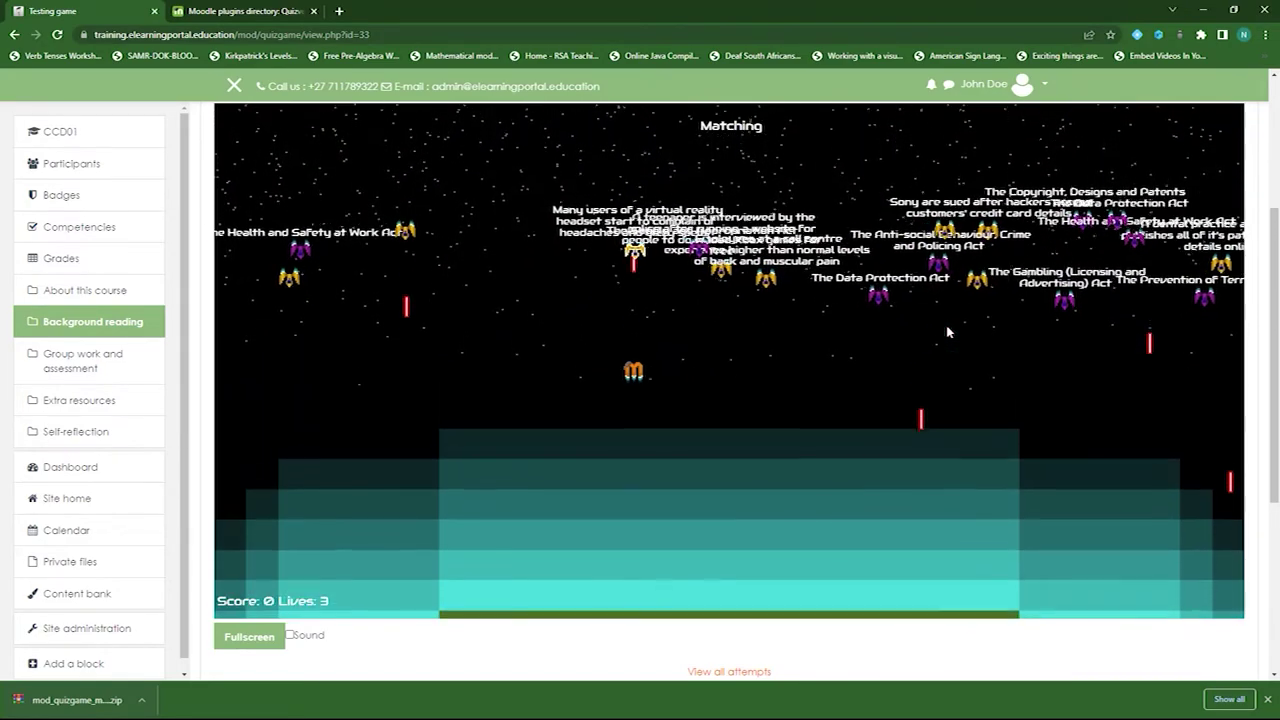
pyautogui.press('Right')
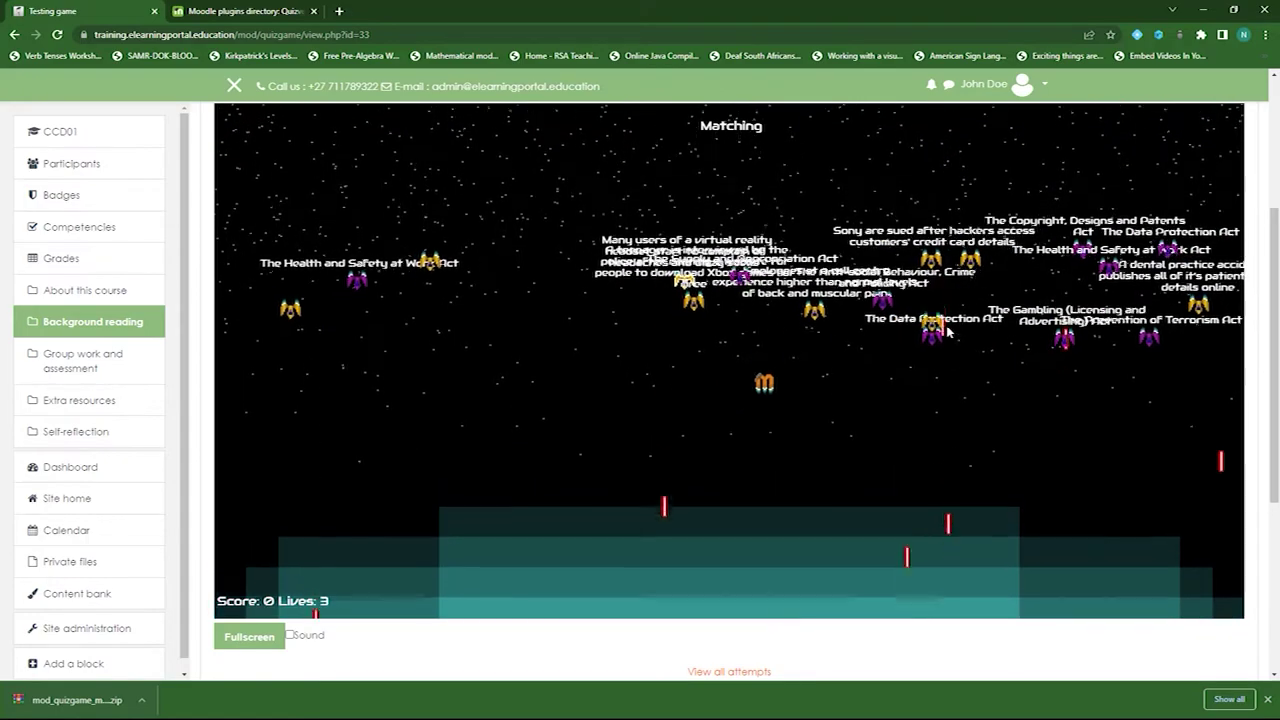
pyautogui.press('Left')
pyautogui.press('Left')
pyautogui.press('space')
pyautogui.press('Right')
pyautogui.press('space')
pyautogui.press('Right')
pyautogui.press('space')
pyautogui.press('Left')
pyautogui.press('space')
pyautogui.press('Right')
pyautogui.press('space')
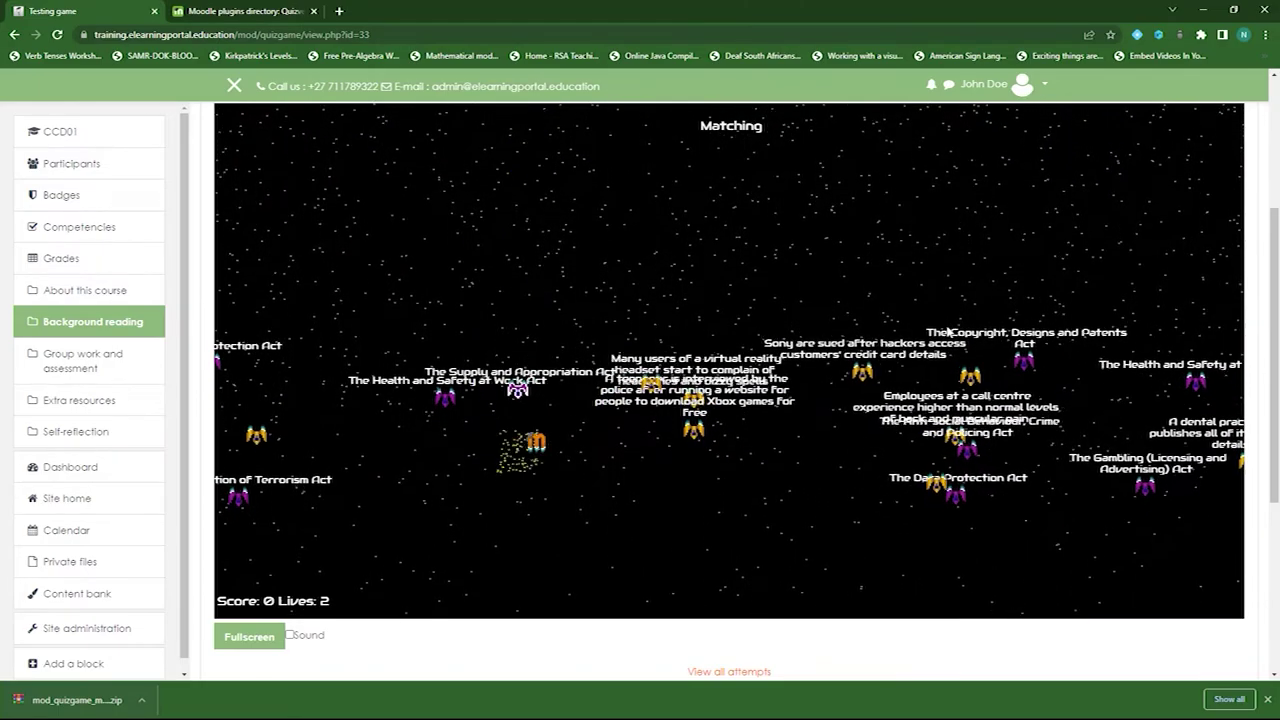
pyautogui.press('space')
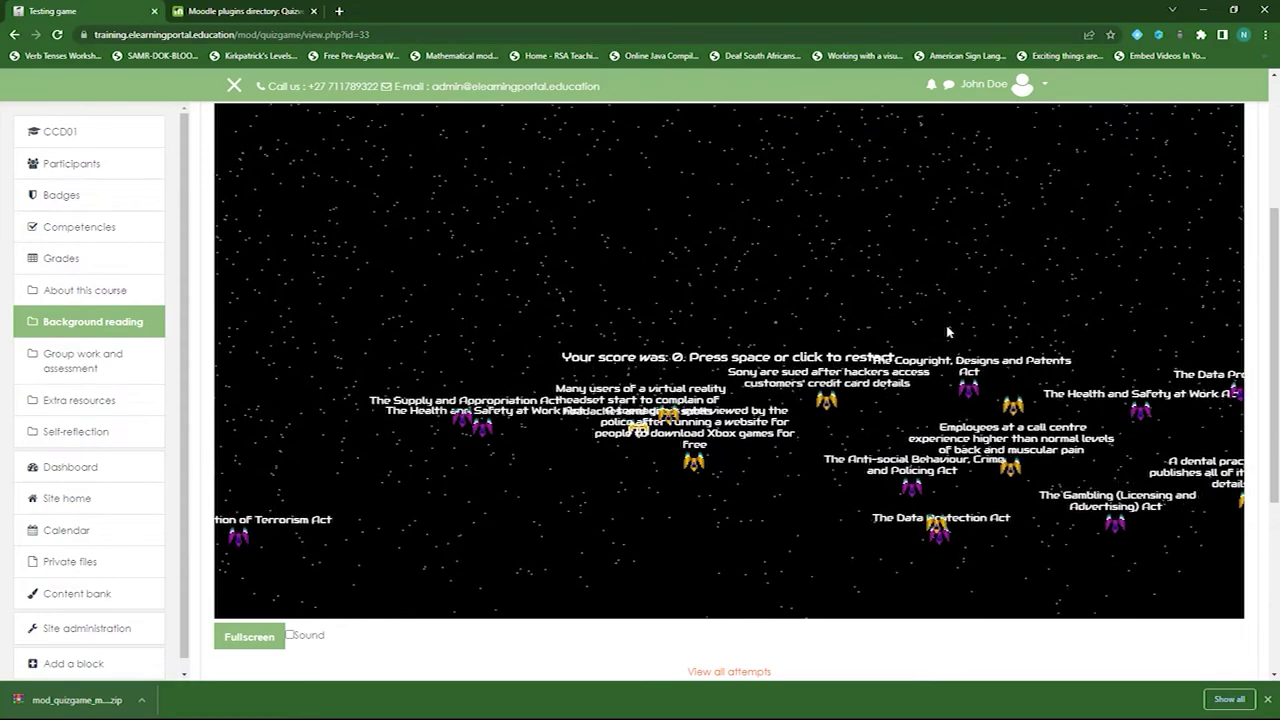
pyautogui.press('space')
pyautogui.press('Left')
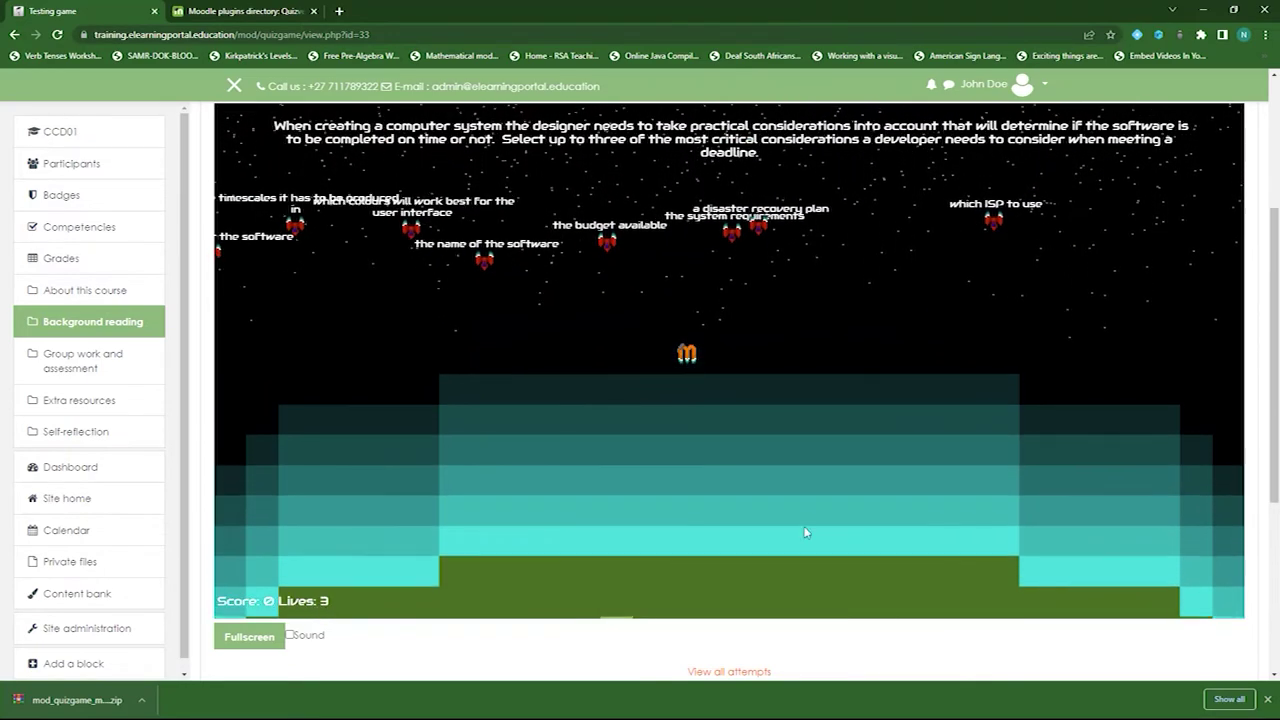
# - Steer the ship and shoot at the answers until the round ends
pyautogui.press('Left')
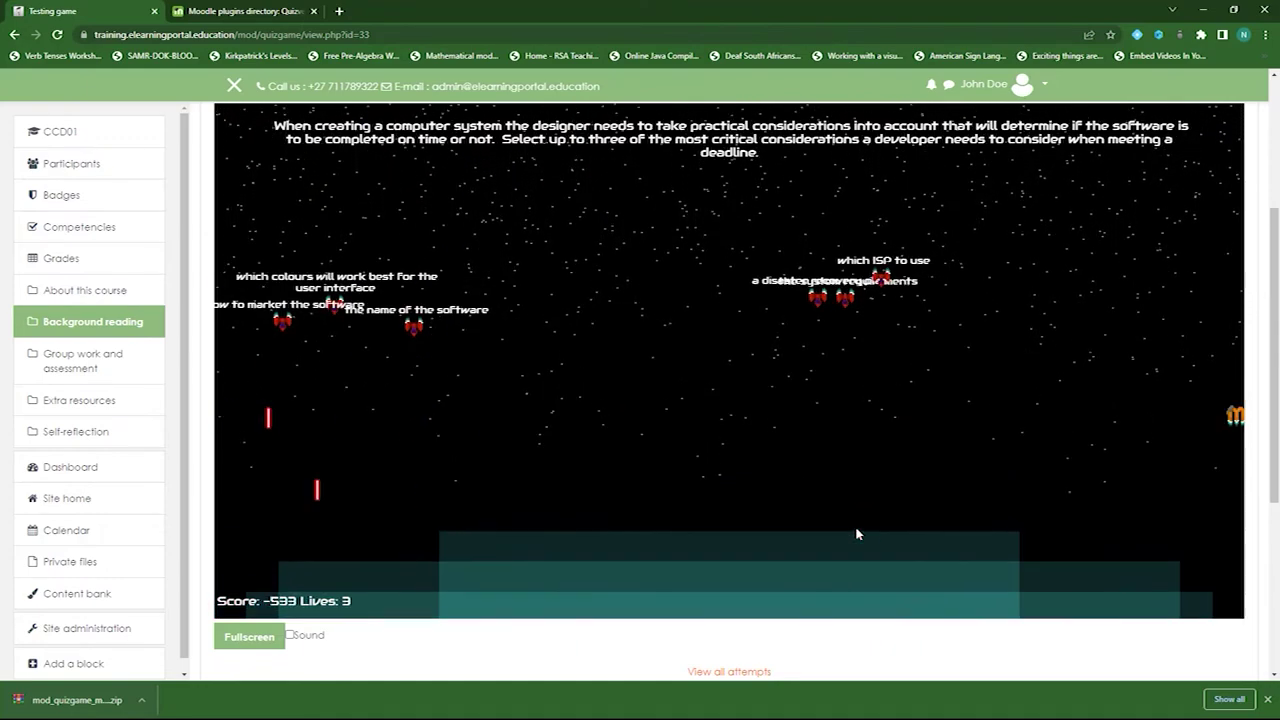
pyautogui.press('Left')
pyautogui.press('Left')
pyautogui.press('Left')
pyautogui.press('Left')
pyautogui.press('Left')
pyautogui.press('Left')
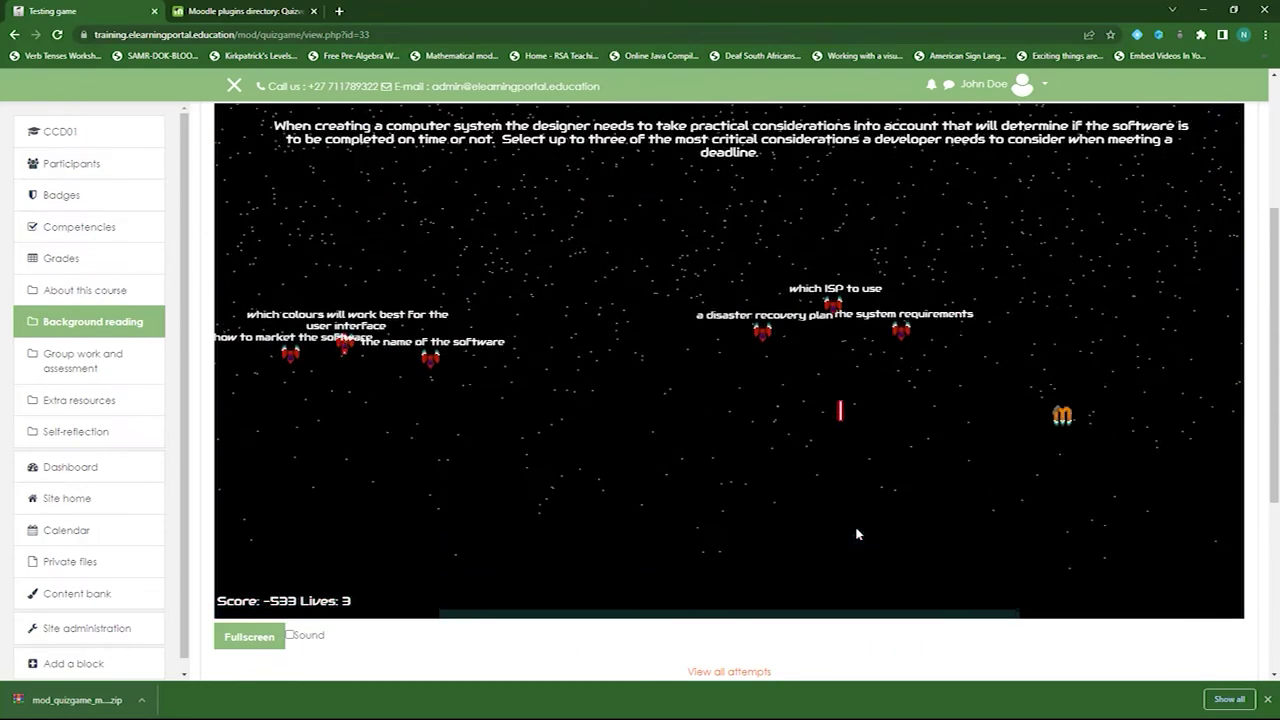
pyautogui.press('space')
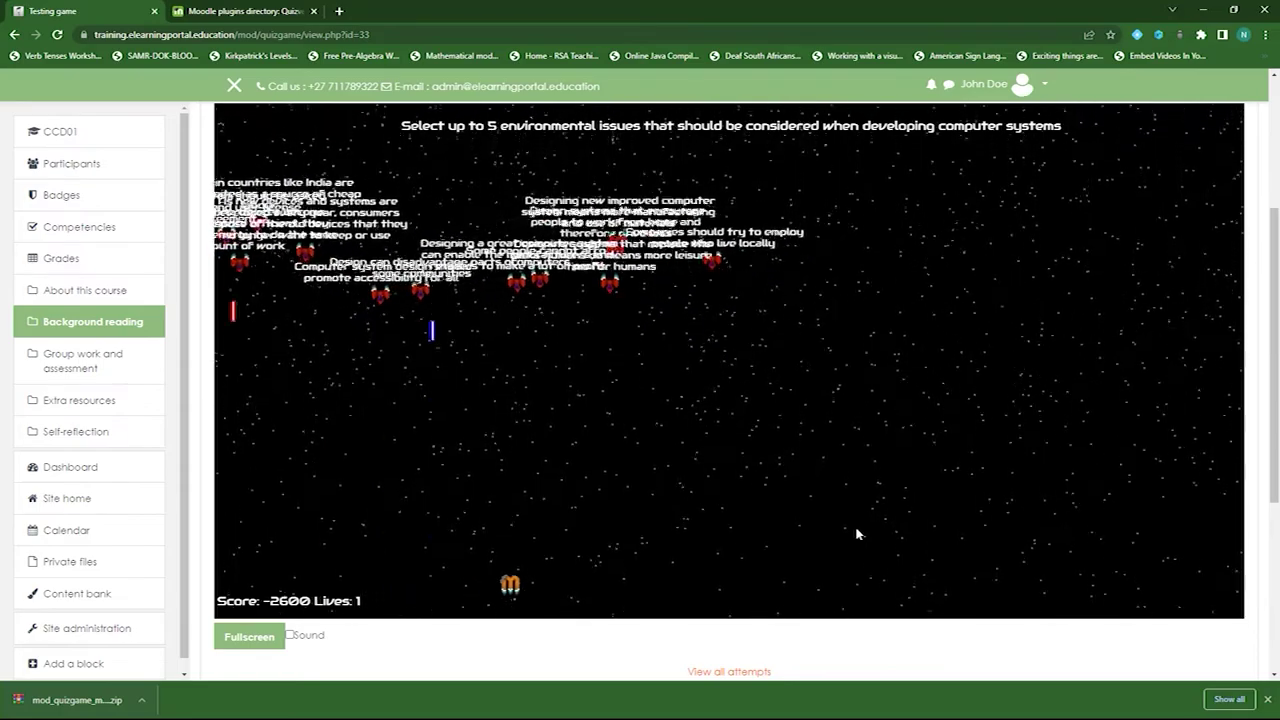
pyautogui.press('Right')
pyautogui.press('Left')
pyautogui.press('space')
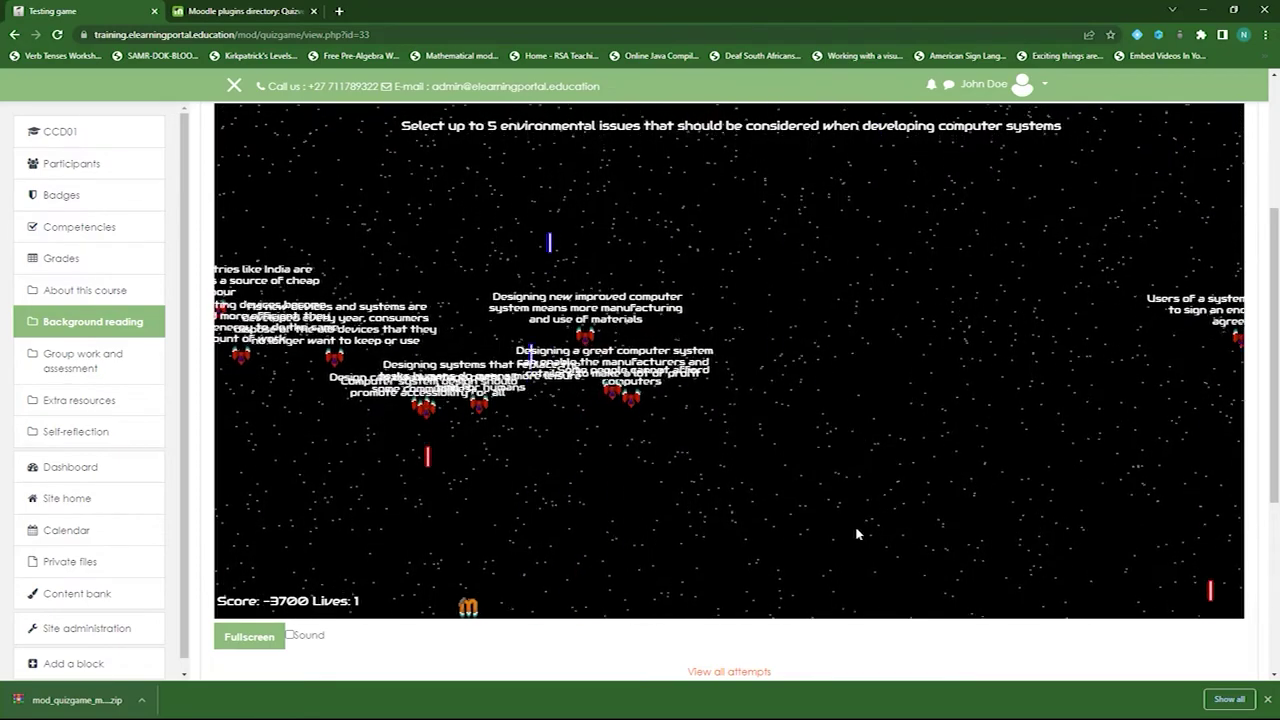
# - Restart and play through further question rounds, manoeuvring in all directions while firing
pyautogui.press('space')
pyautogui.press('Left')
pyautogui.press('Left')
pyautogui.press('Left')
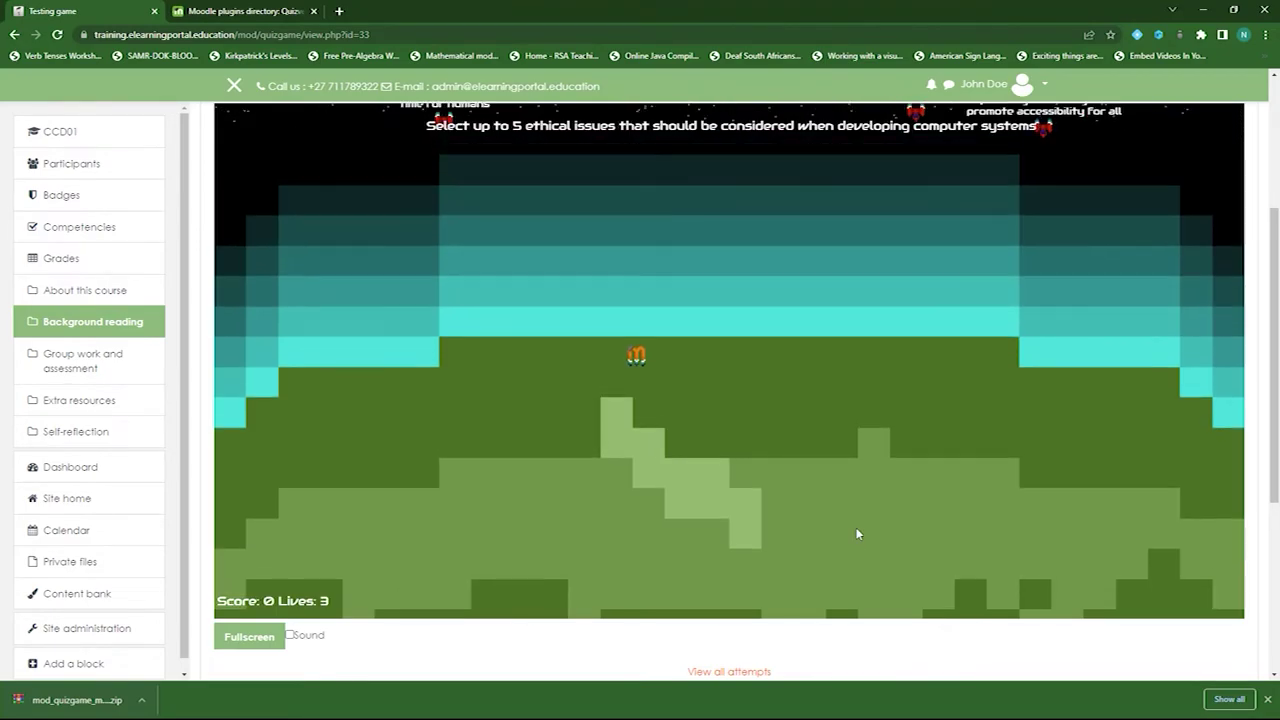
pyautogui.press('space')
pyautogui.press('Left')
pyautogui.press('space')
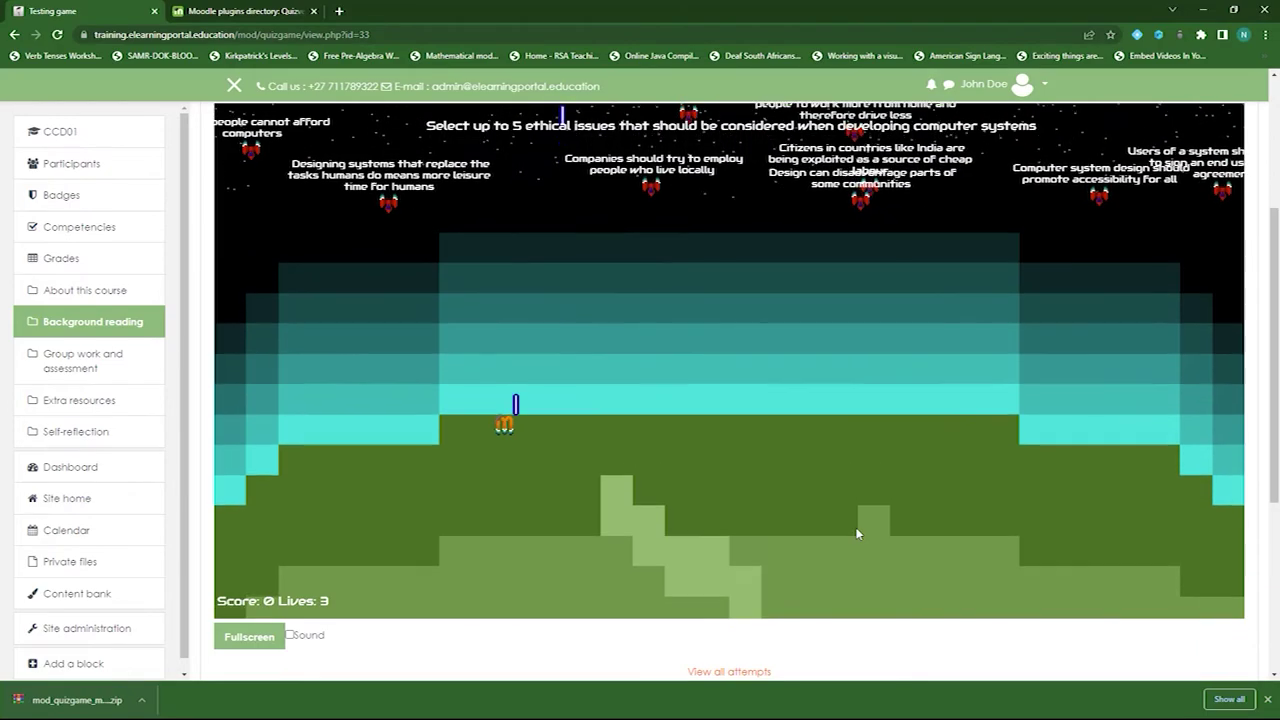
pyautogui.press('Right')
pyautogui.press('Left')
pyautogui.press('space')
pyautogui.press('Left')
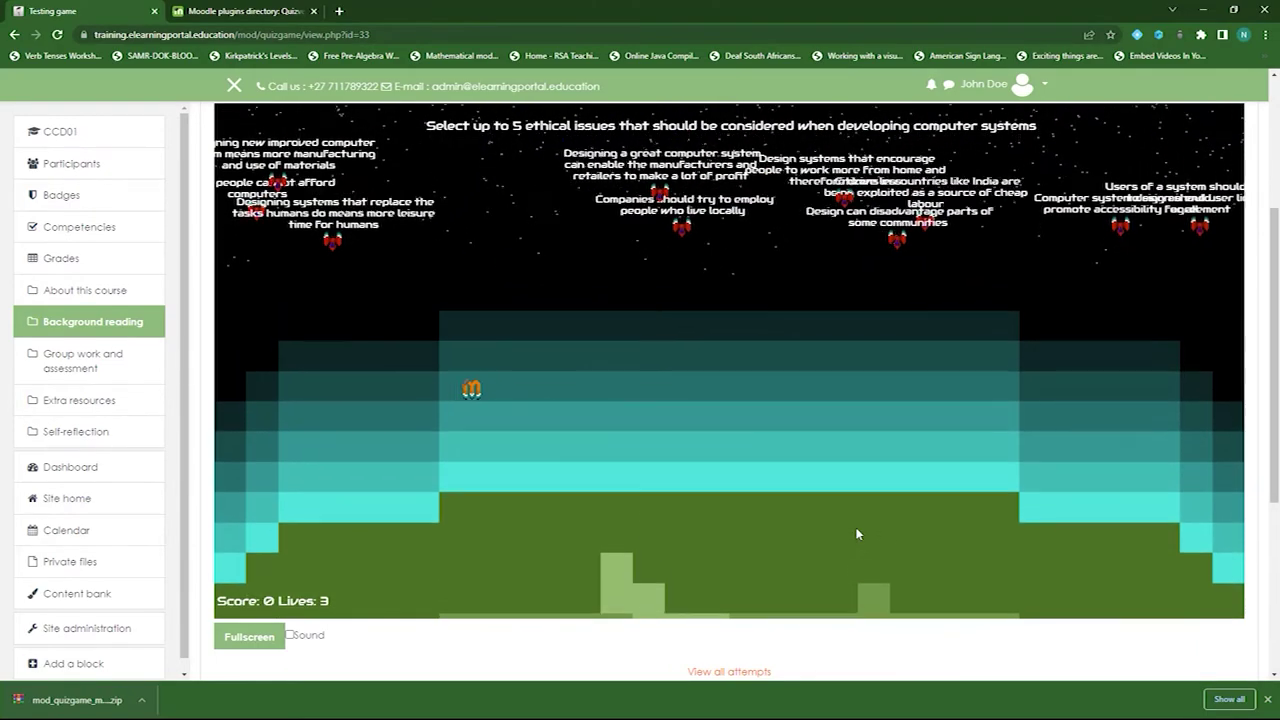
pyautogui.press('space')
pyautogui.press('space')
pyautogui.press('Right')
pyautogui.press('Up')
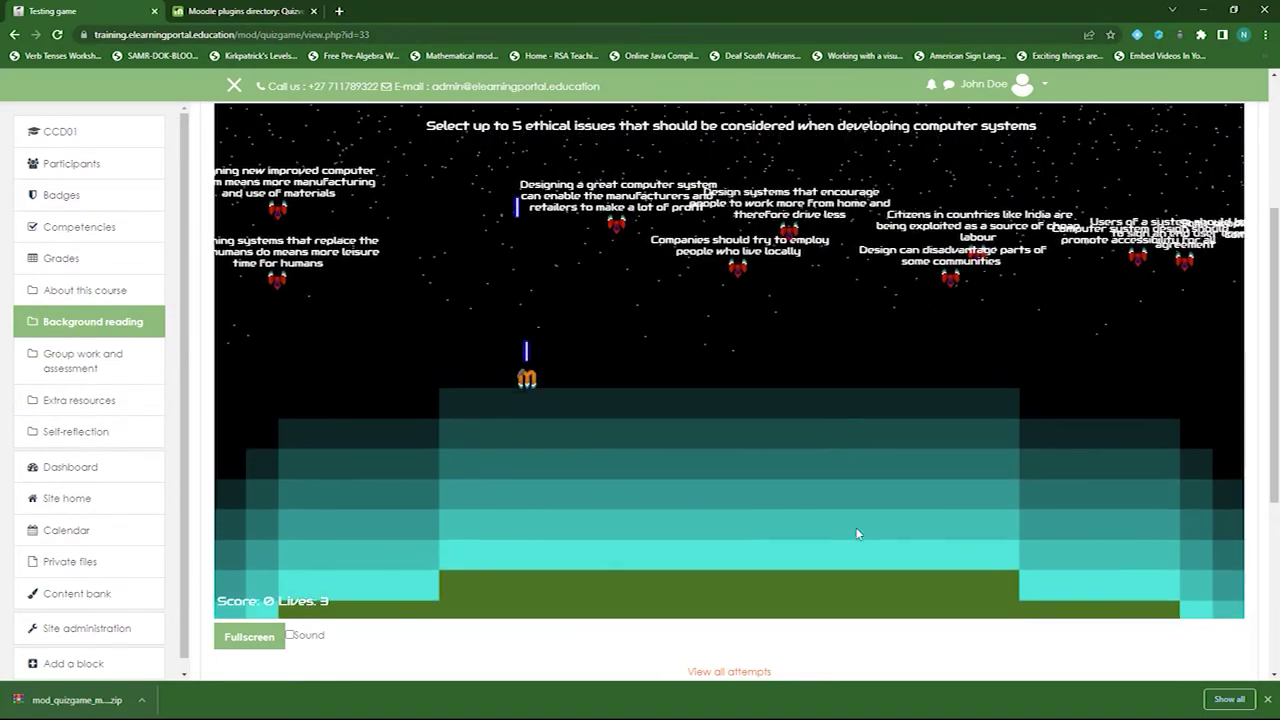
pyautogui.press('space')
pyautogui.press('Right')
pyautogui.press('Up')
pyautogui.press('Left')
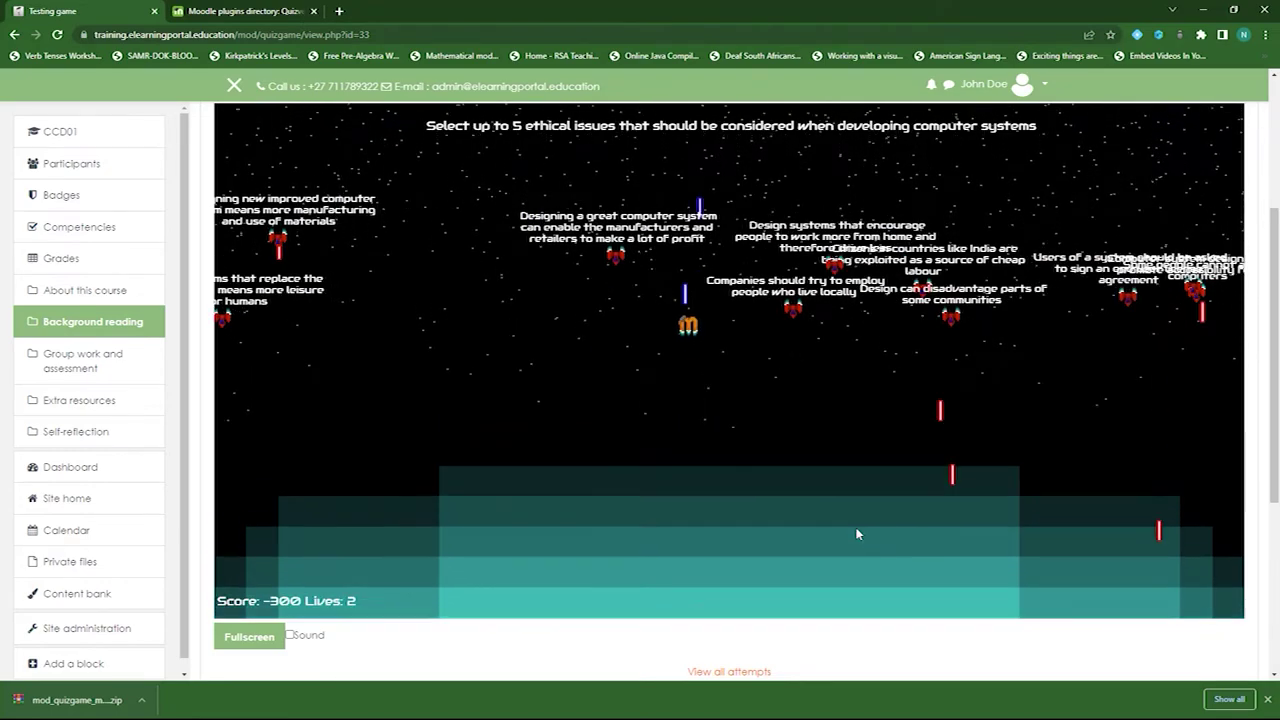
pyautogui.press('Down')
pyautogui.press('Down')
pyautogui.press('space')
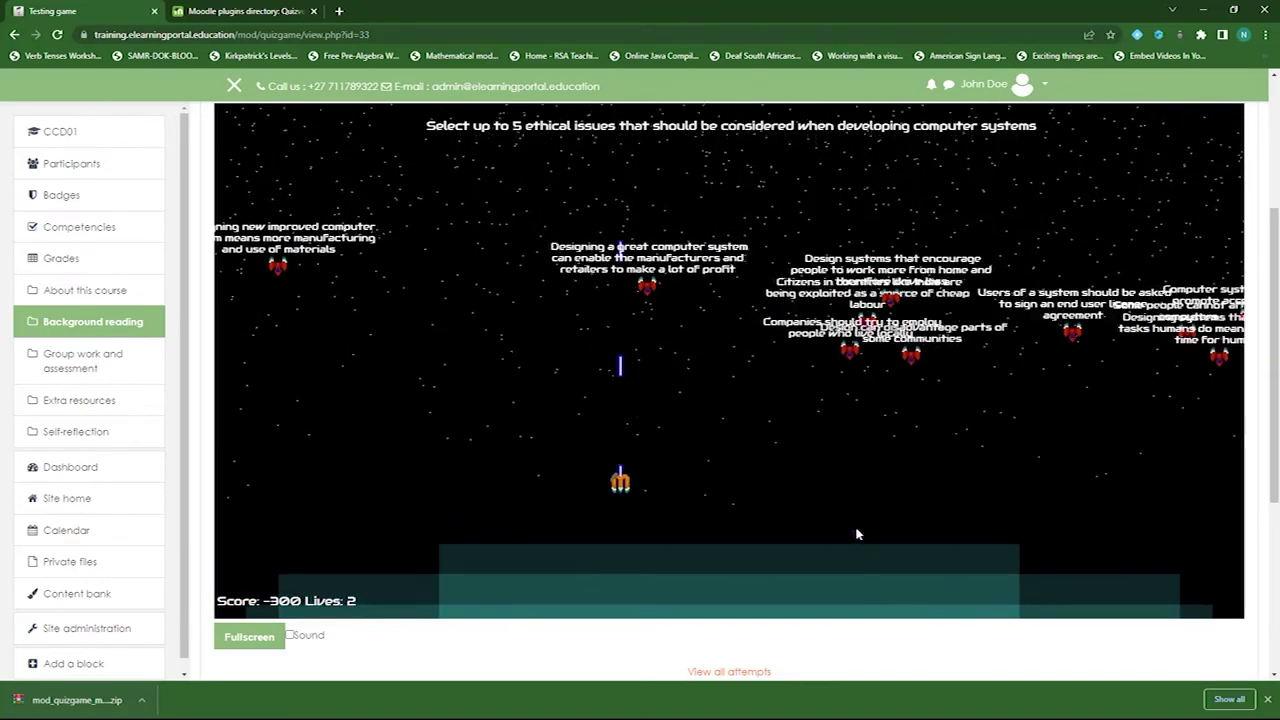
pyautogui.press('Right')
pyautogui.press('Up')
pyautogui.press('space')
pyautogui.press('Up')
pyautogui.press('Left')
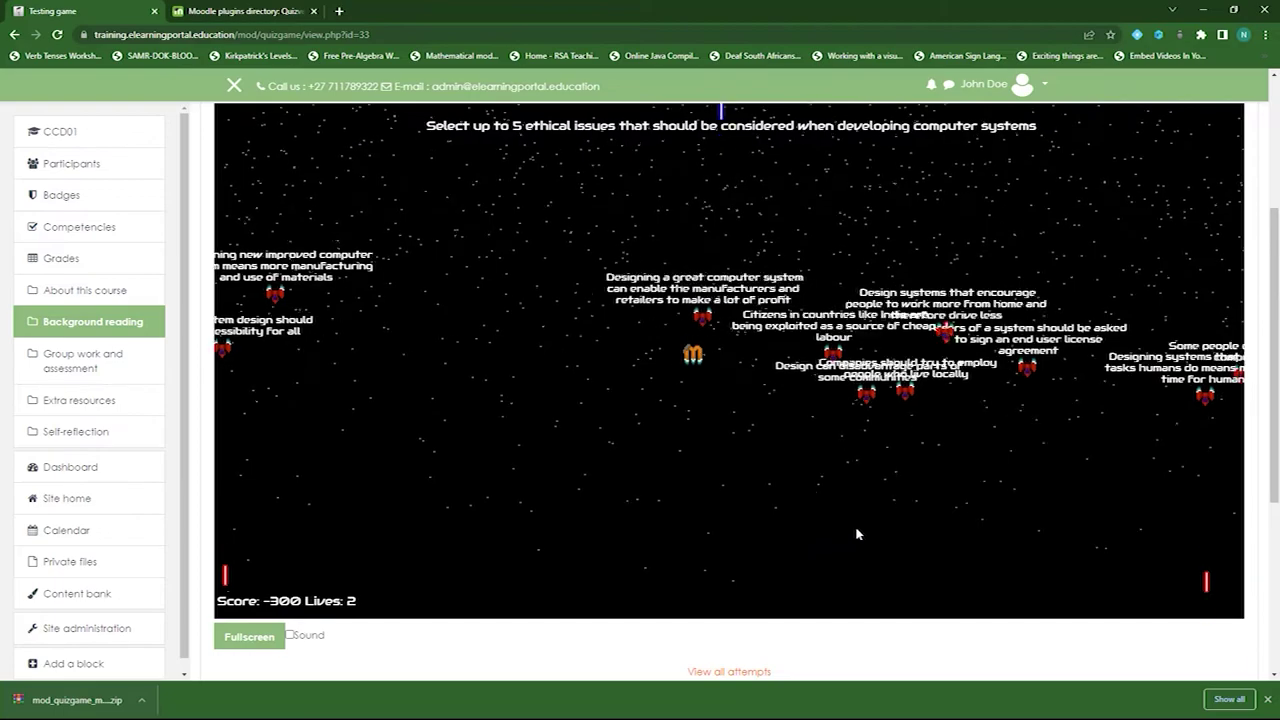
pyautogui.press('Down')
pyautogui.press('space')
pyautogui.press('Left')
pyautogui.press('Left')
pyautogui.press('Left')
pyautogui.press('Up')
pyautogui.press('Down')
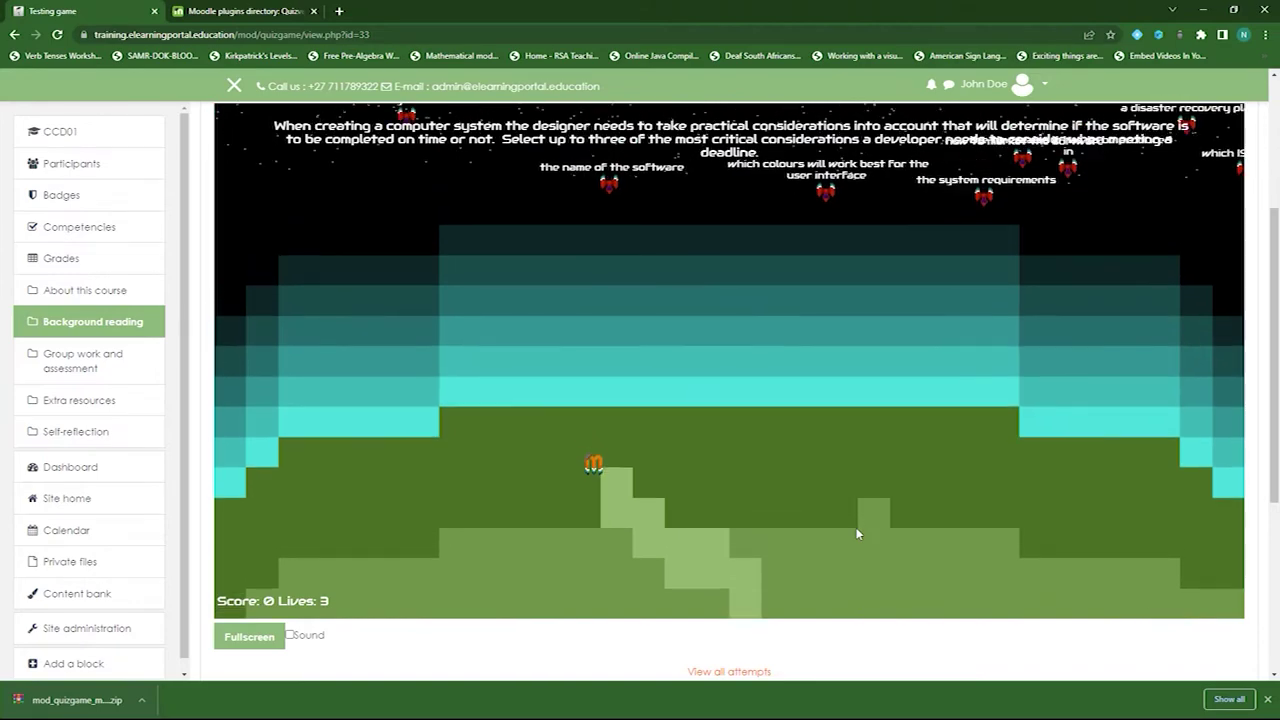
pyautogui.press('Right')
pyautogui.press('space')
pyautogui.press('Up')
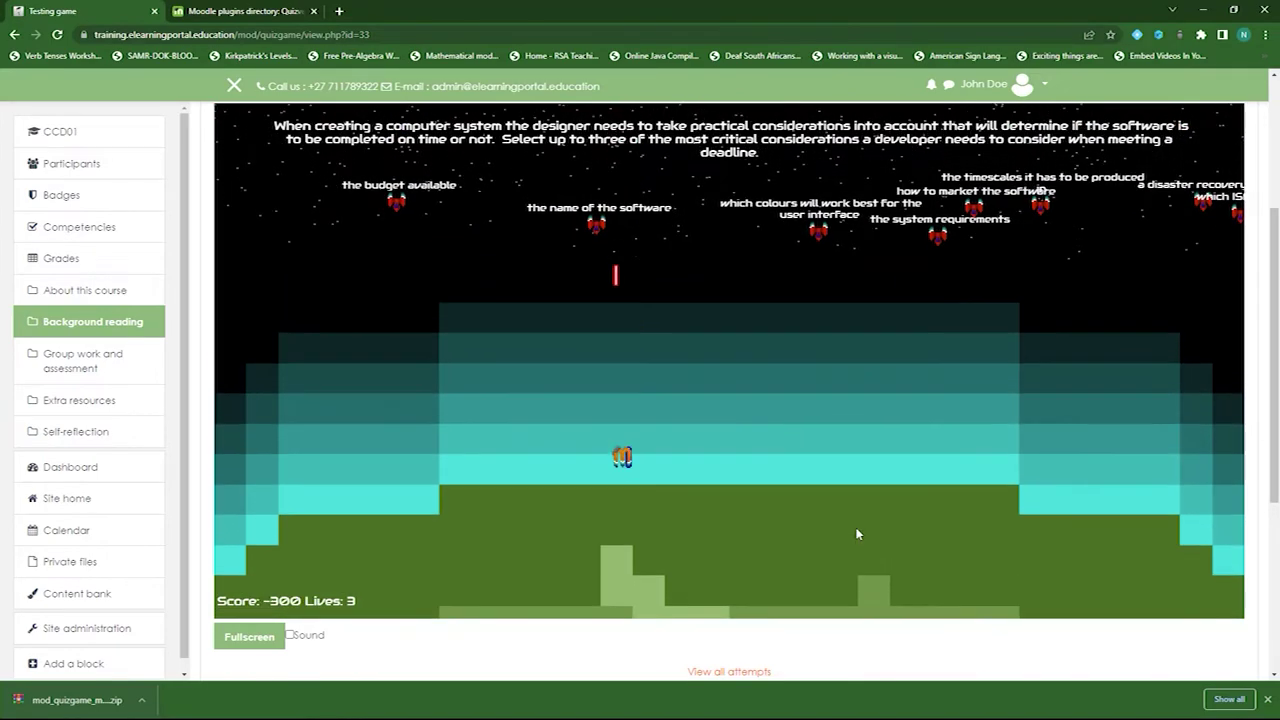
pyautogui.press('Up')
pyautogui.press('Right')
pyautogui.press('Down')
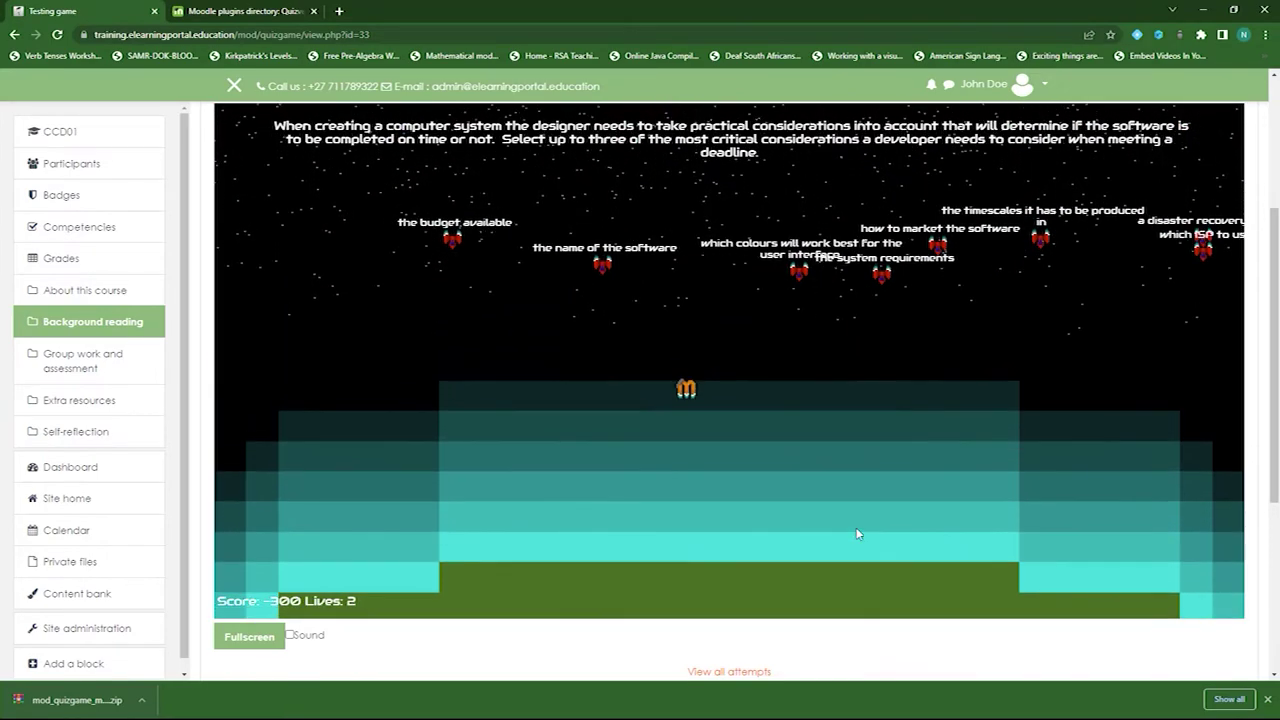
pyautogui.press('space')
pyautogui.press('Left')
pyautogui.press('Up')
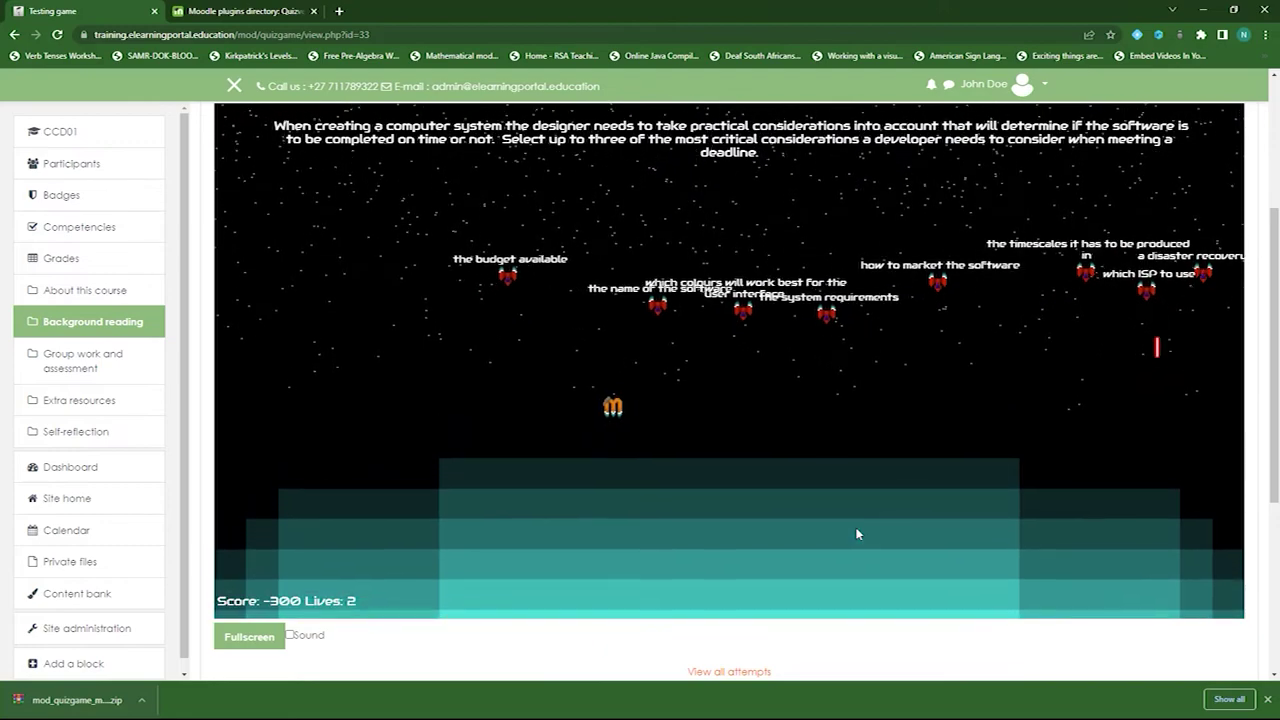
pyautogui.press('space')
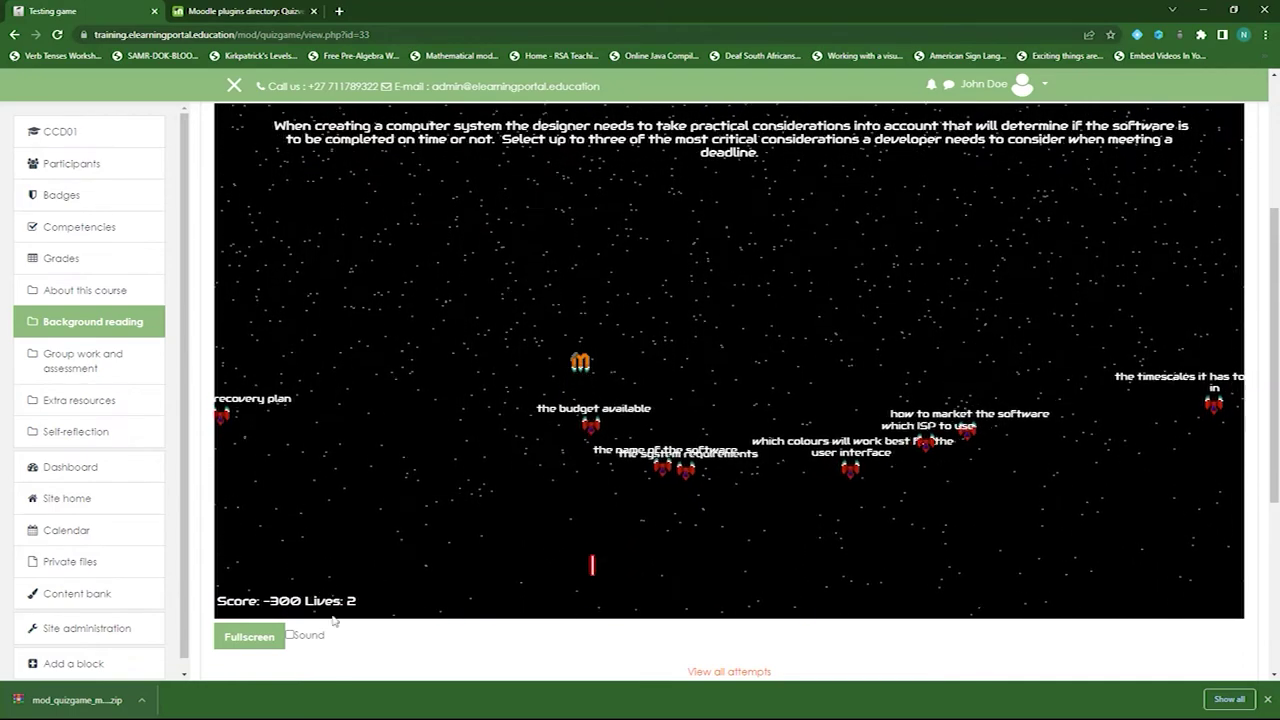
# - Turn the game Sound on, keep shooting at answers, then turn Sound off again
pyautogui.click(290, 636)
pyautogui.press('Down')
pyautogui.press('Left')
pyautogui.press('space')
pyautogui.press('Left')
pyautogui.press('Down')
pyautogui.press('space')
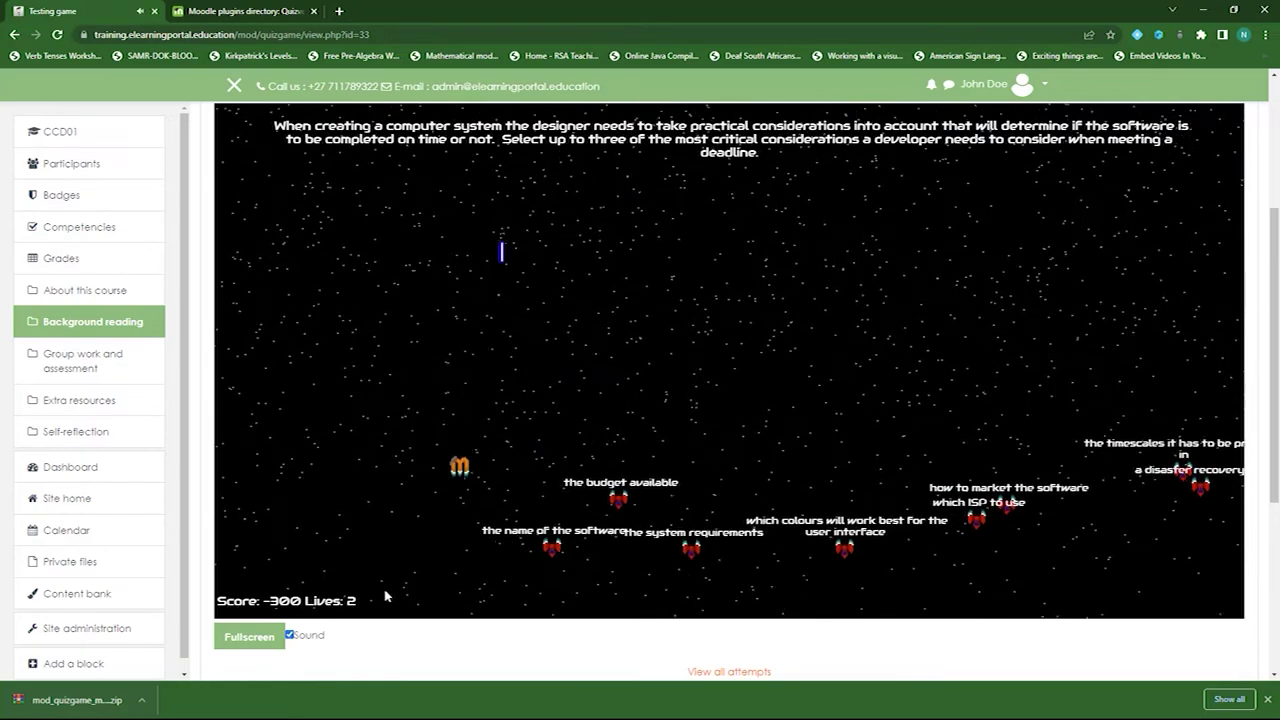
pyautogui.press('Left')
pyautogui.press('Down')
pyautogui.press('space')
pyautogui.press('Left')
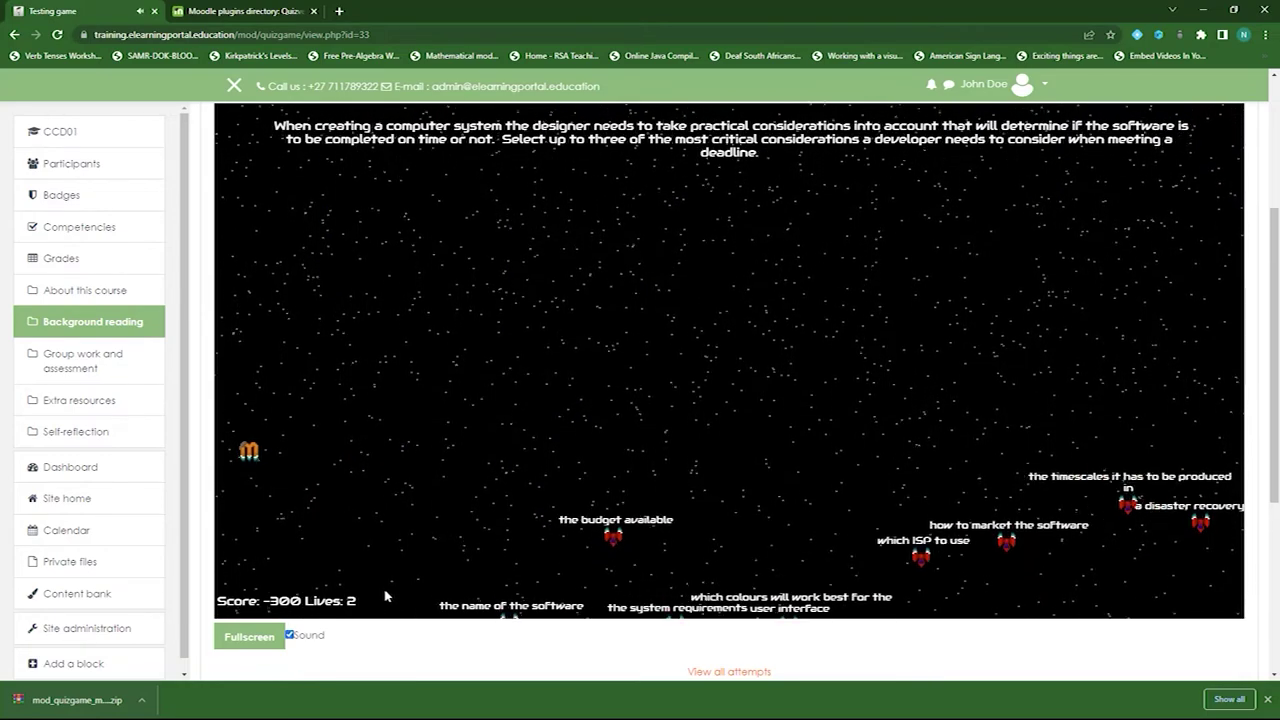
pyautogui.click(289, 635)
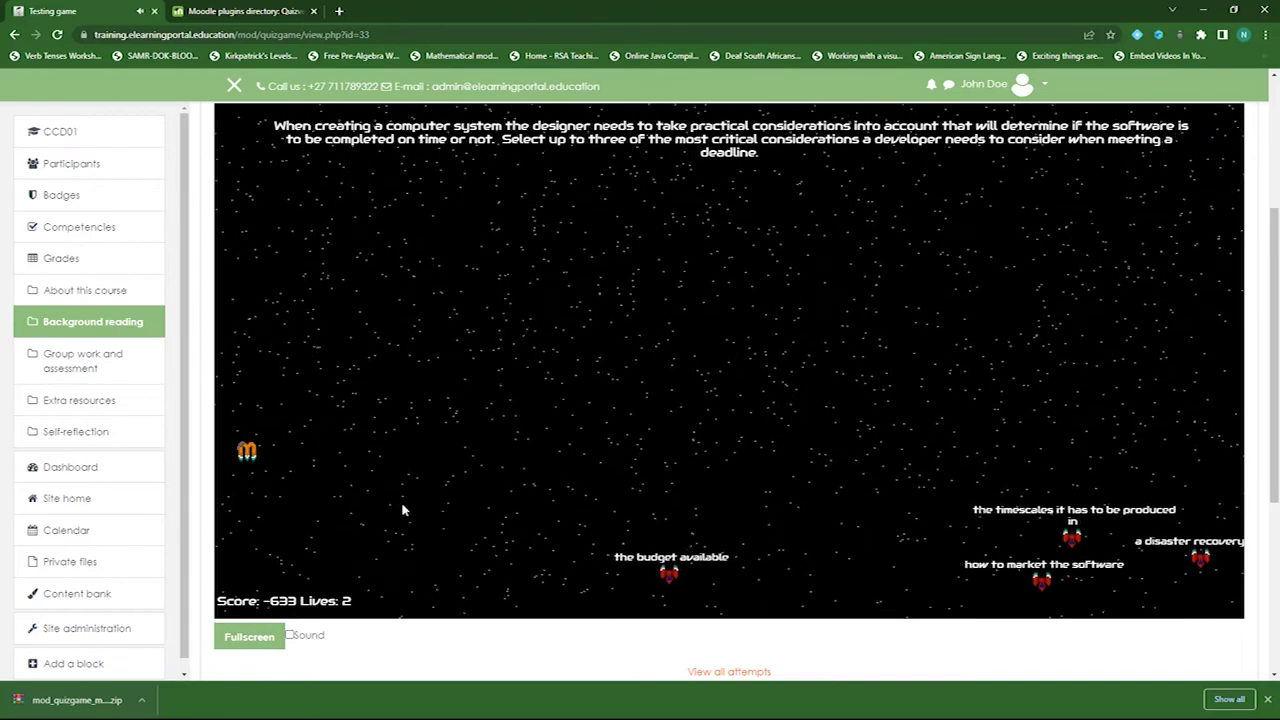
# - Keep playing until the Matching level about the Health and Safety at Work Act begins
pyautogui.press('Down')
pyautogui.press('Right')
pyautogui.press('space')
pyautogui.press('Up')
pyautogui.press('Left')
pyautogui.press('Up')
pyautogui.press('Right')
pyautogui.press('Up')
pyautogui.press('Right')
pyautogui.press('space')
pyautogui.press('Up')
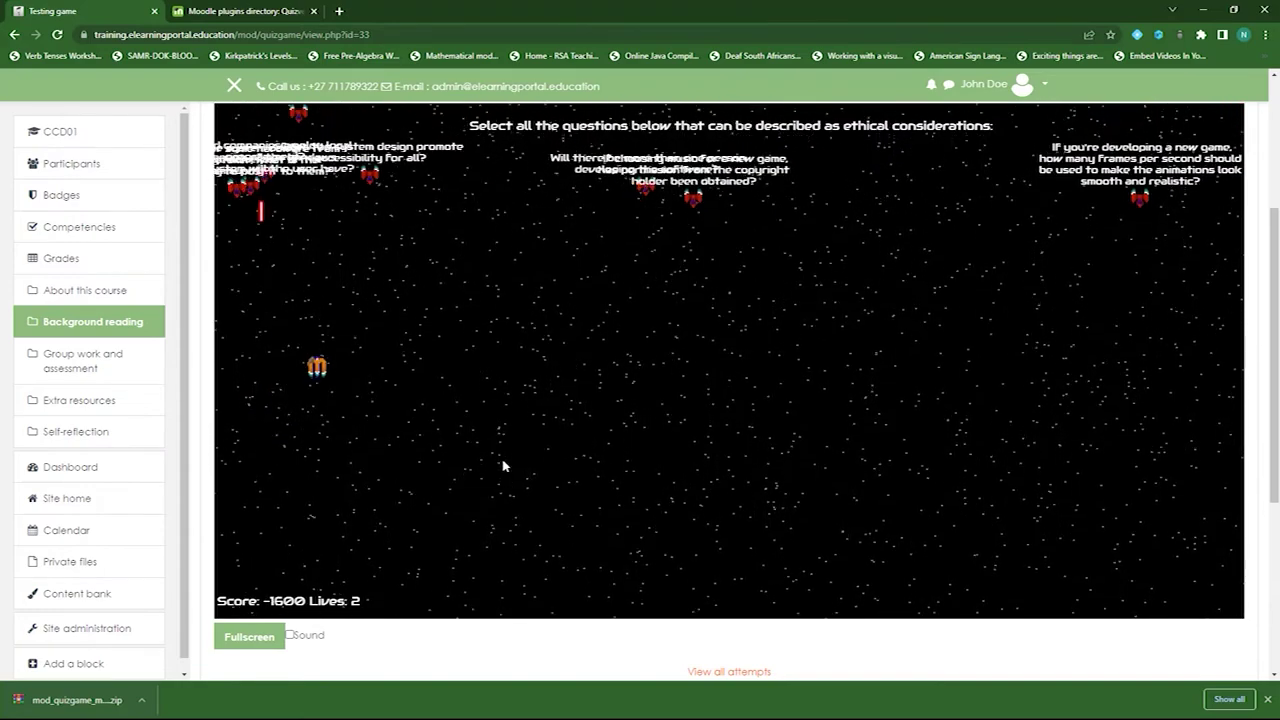
pyautogui.press('space')
pyautogui.press('Up')
pyautogui.press('Left')
pyautogui.press('space')
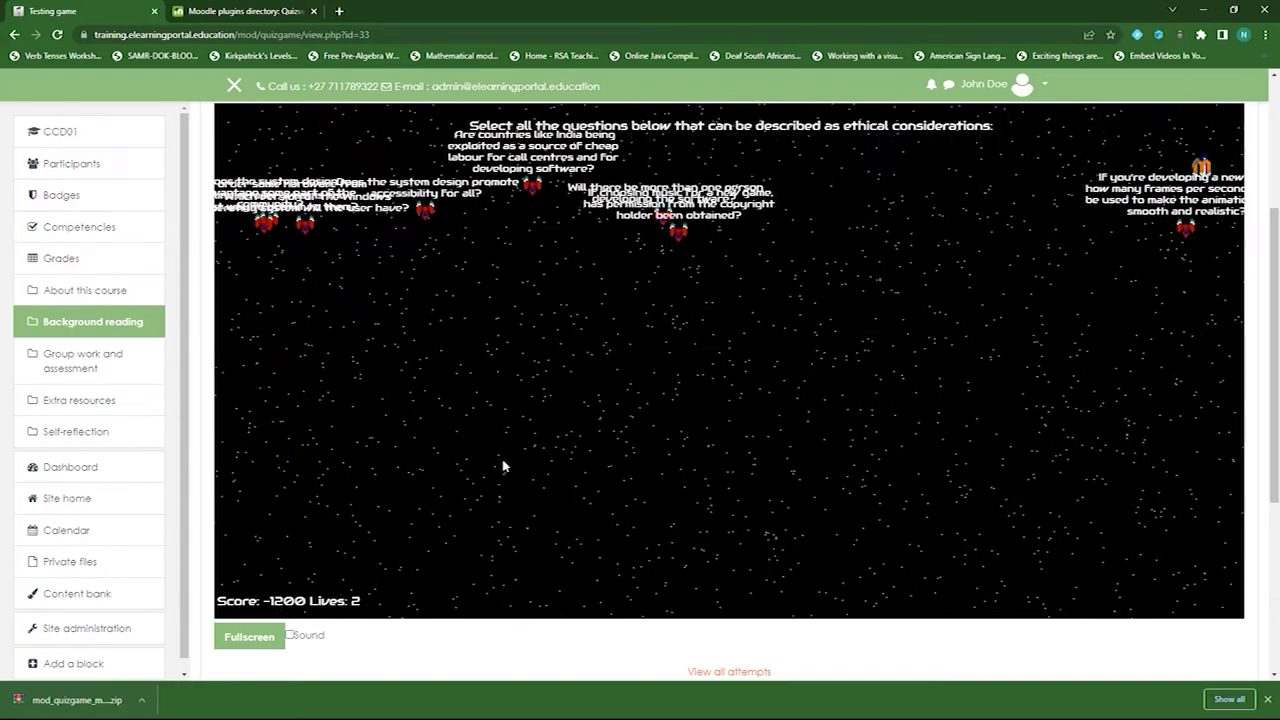
pyautogui.press('Down')
pyautogui.press('space')
pyautogui.press('Down')
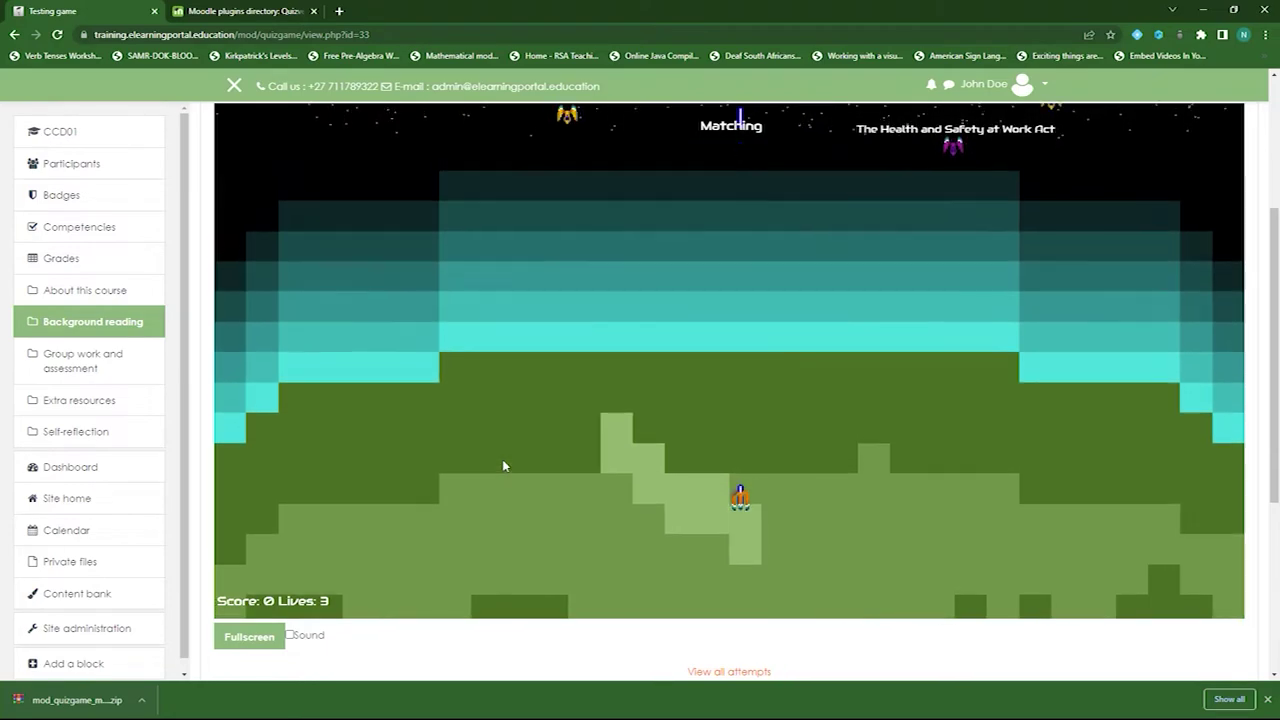
# - Play the Matching level to the end, finishing with a score of 0
pyautogui.press('Right')
pyautogui.press('Up')
pyautogui.press('Left')
pyautogui.press('space')
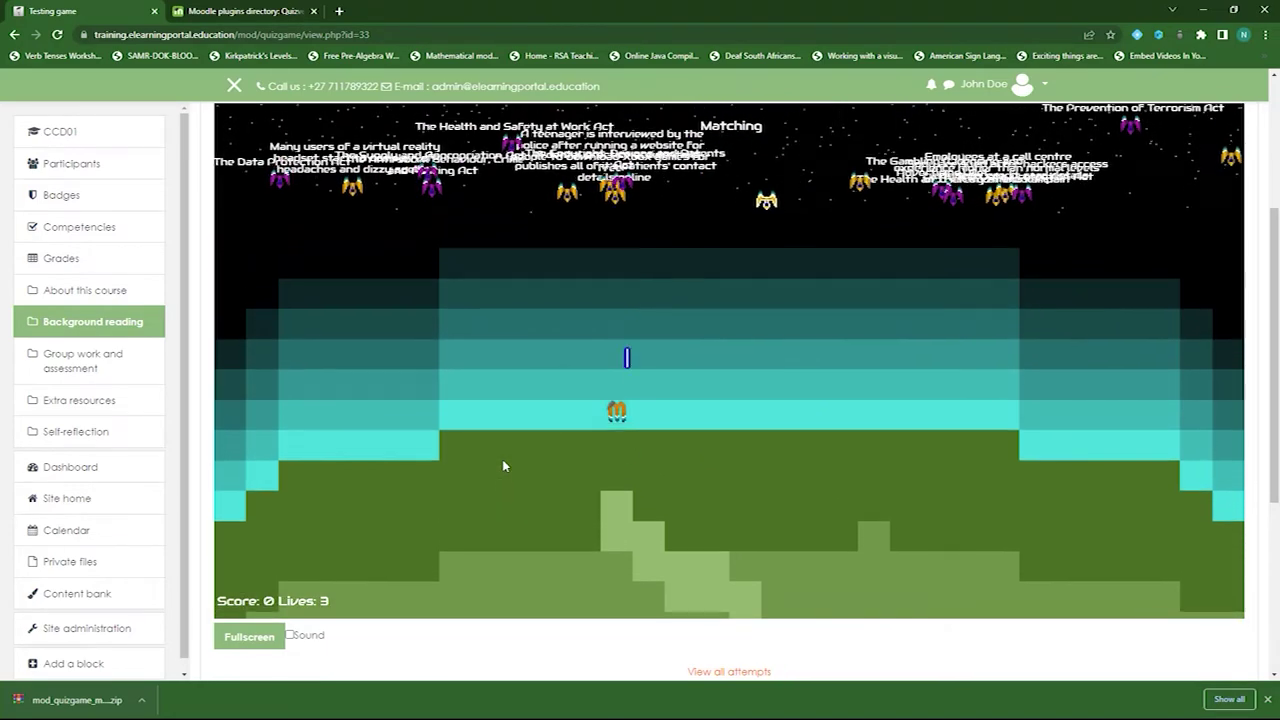
pyautogui.press('Up')
pyautogui.press('Left')
pyautogui.press('space')
pyautogui.press('Up')
pyautogui.press('Right')
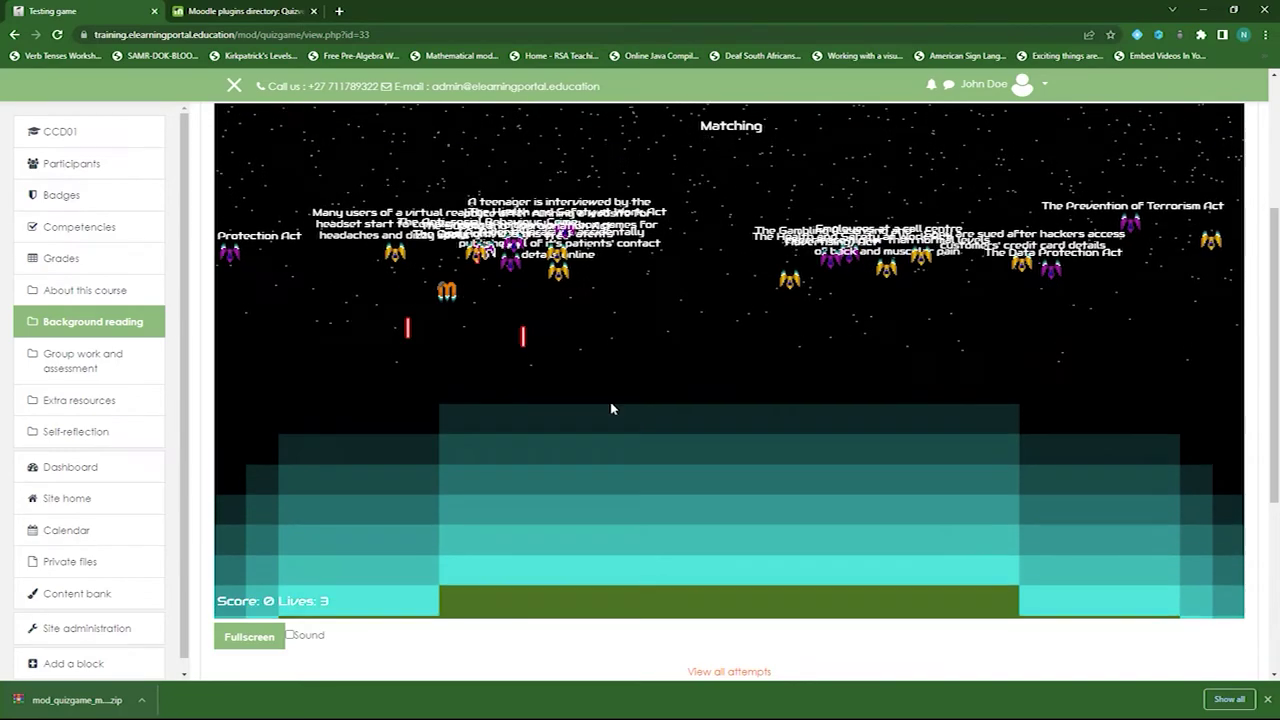
# - Back on the course's Background reading section, open a new blank browser tab
pyautogui.scroll(2, 580, 480)
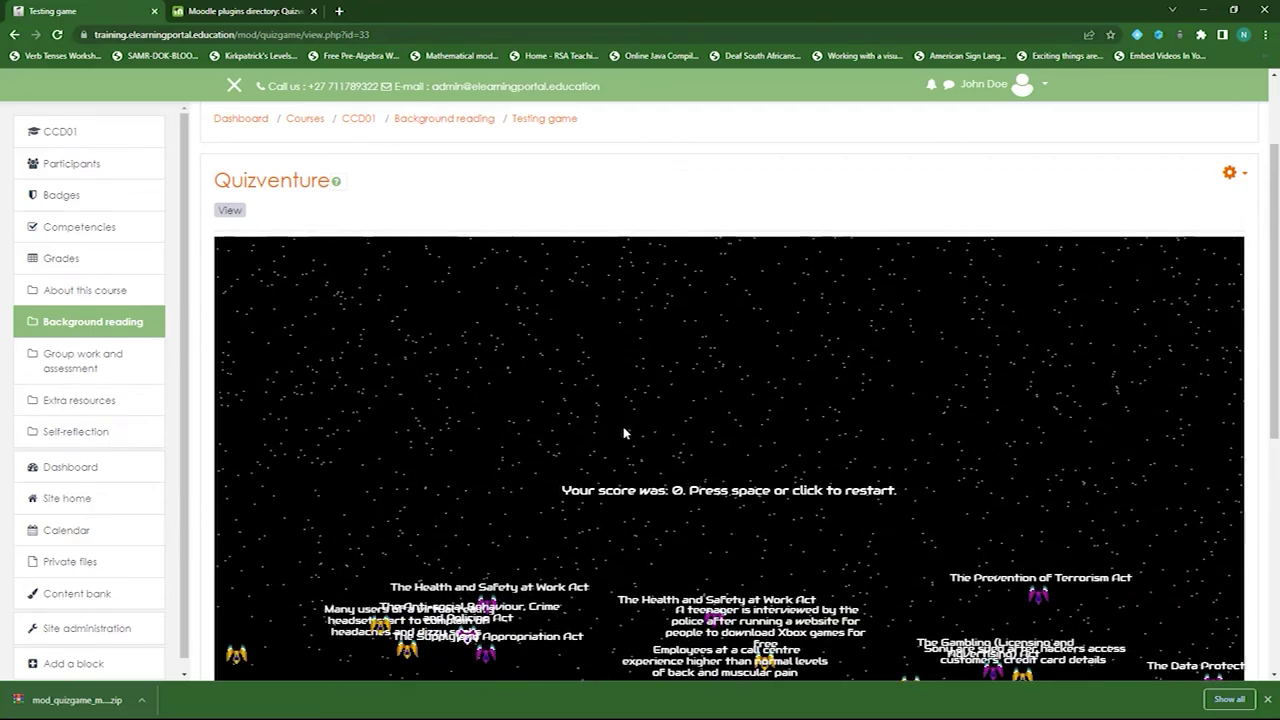
pyautogui.scroll(-1, 624, 432)
pyautogui.scroll(-2, 624, 432)
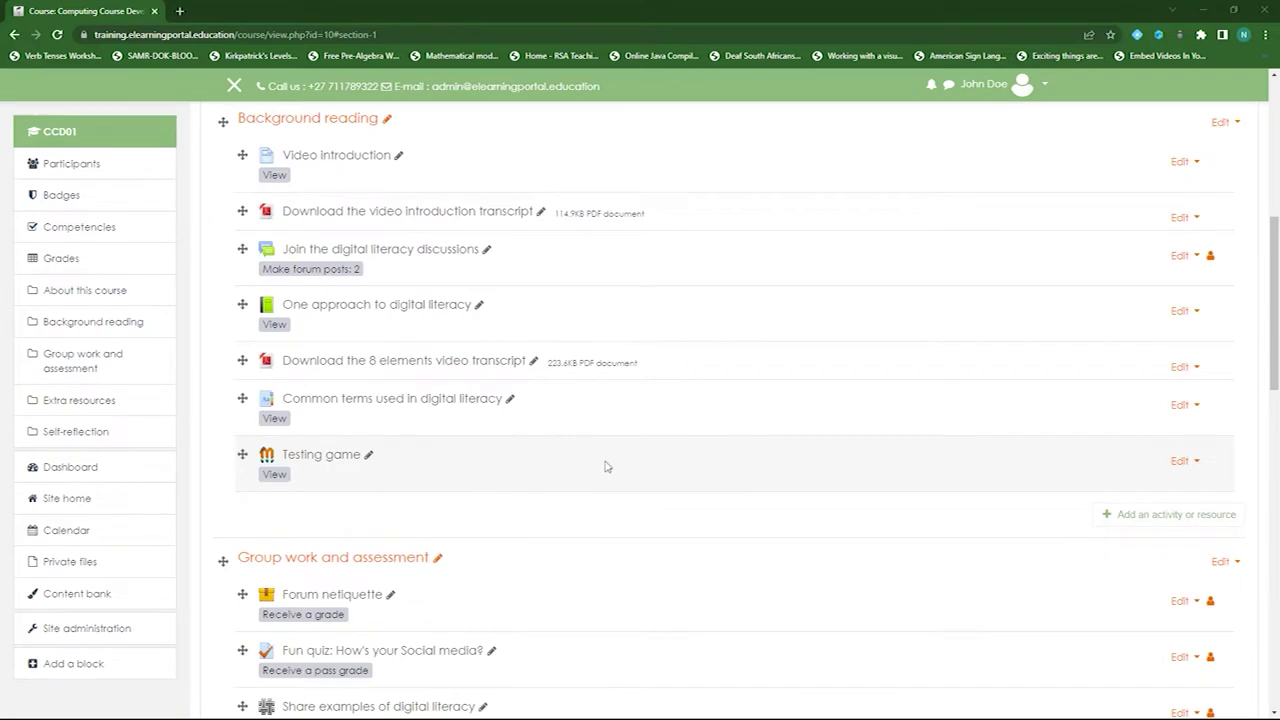
pyautogui.scroll(2, 605, 466)
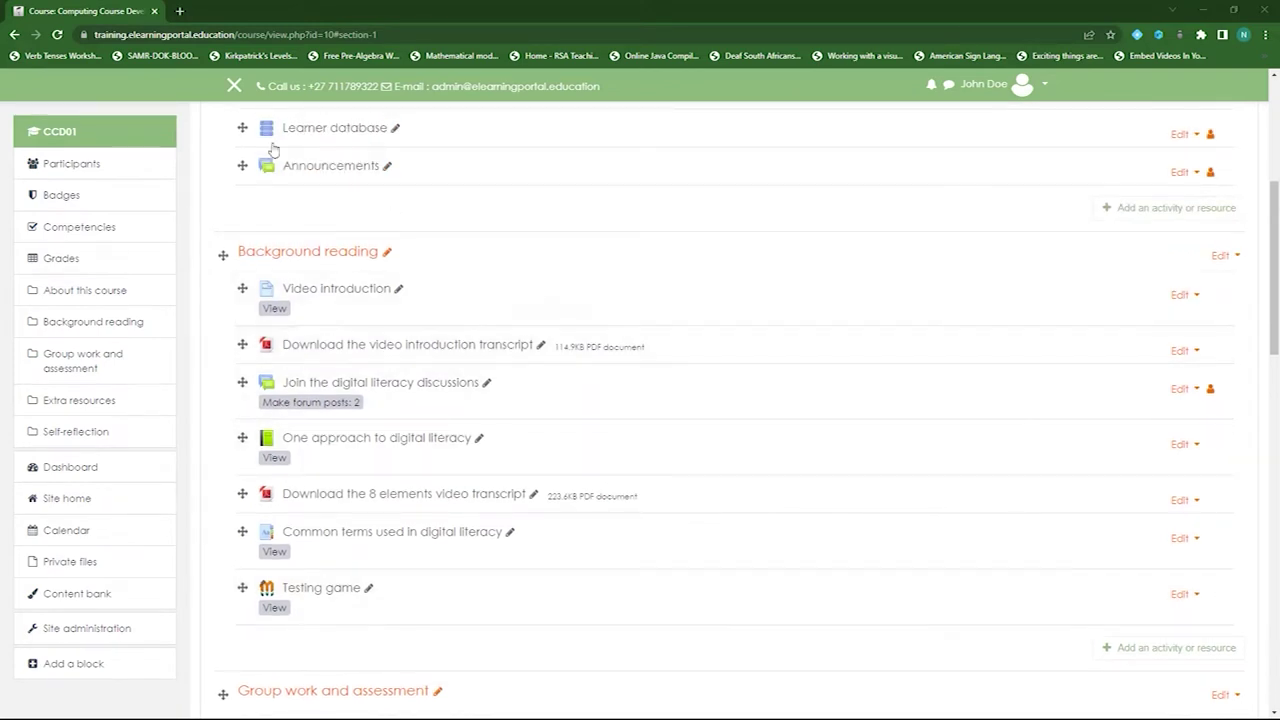
pyautogui.click(176, 11)
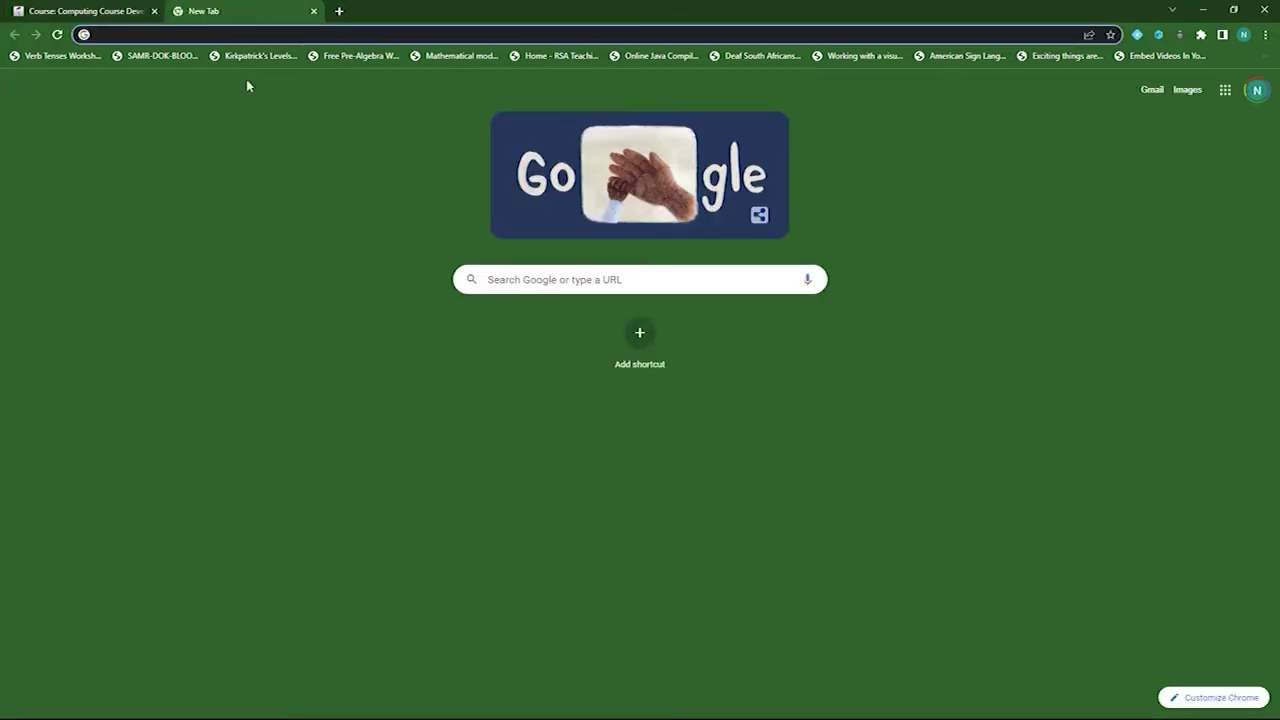
# - Go to moodle.org, open the Plugins directory and search it for 'game'
pyautogui.write('moo')
pyautogui.press('Return')
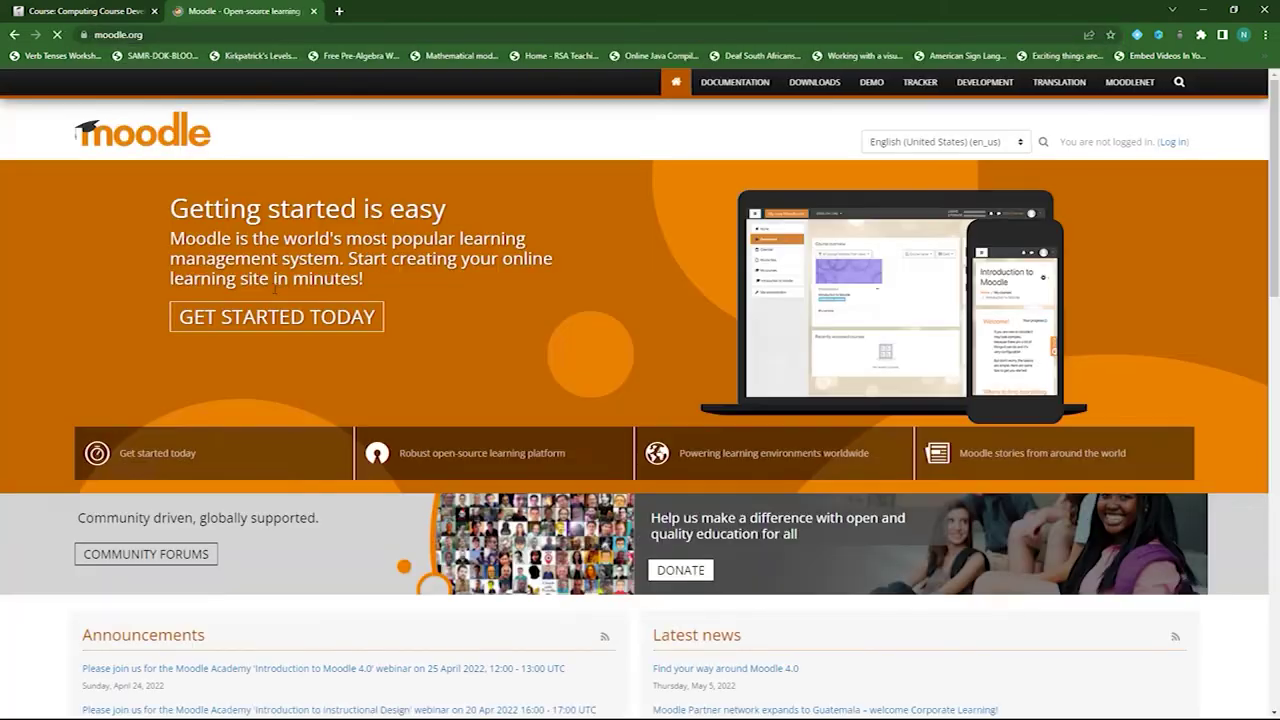
pyautogui.scroll(-10, 304, 430)
pyautogui.scroll(-1, 304, 430)
pyautogui.click(289, 610)
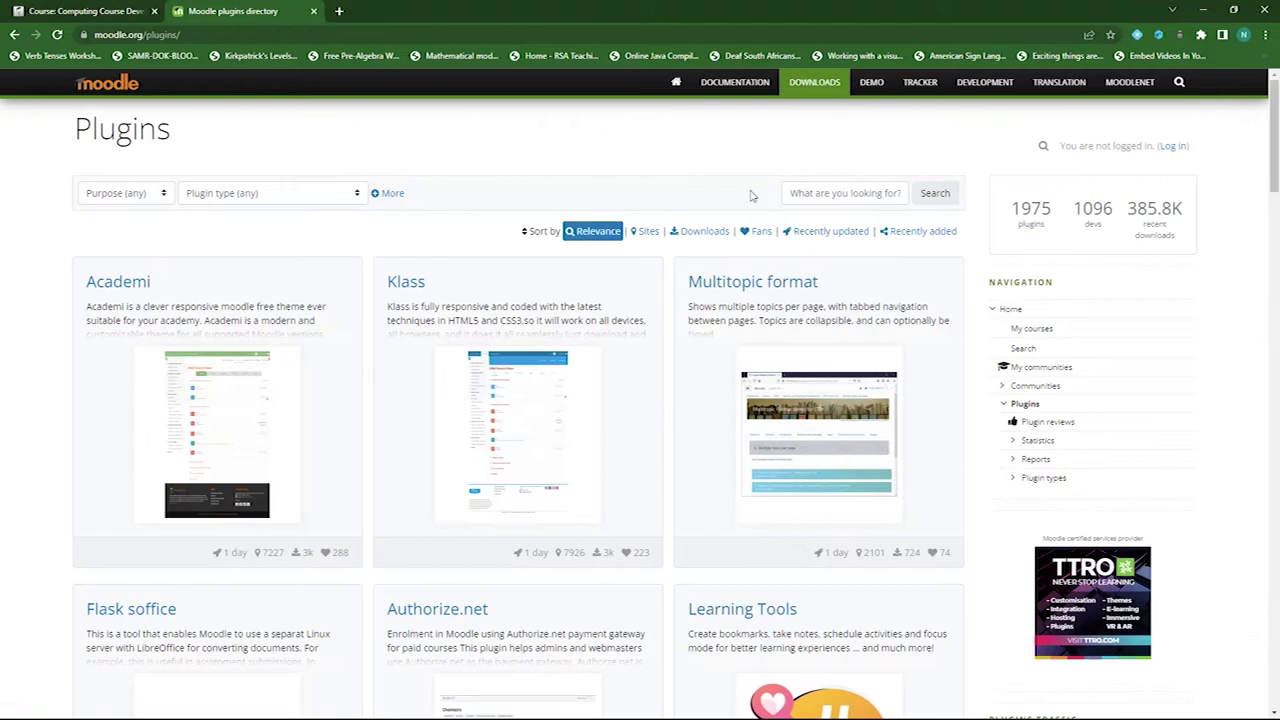
pyautogui.click(856, 196)
pyautogui.write('games')
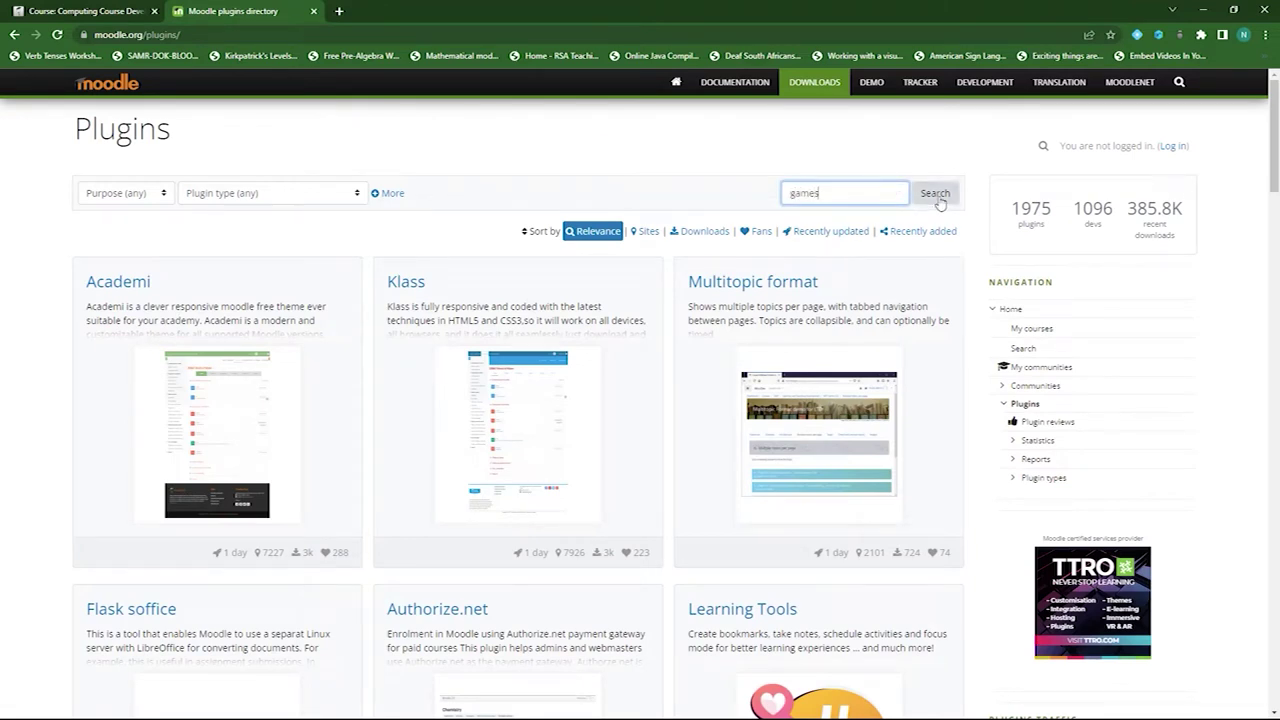
pyautogui.click(938, 199)
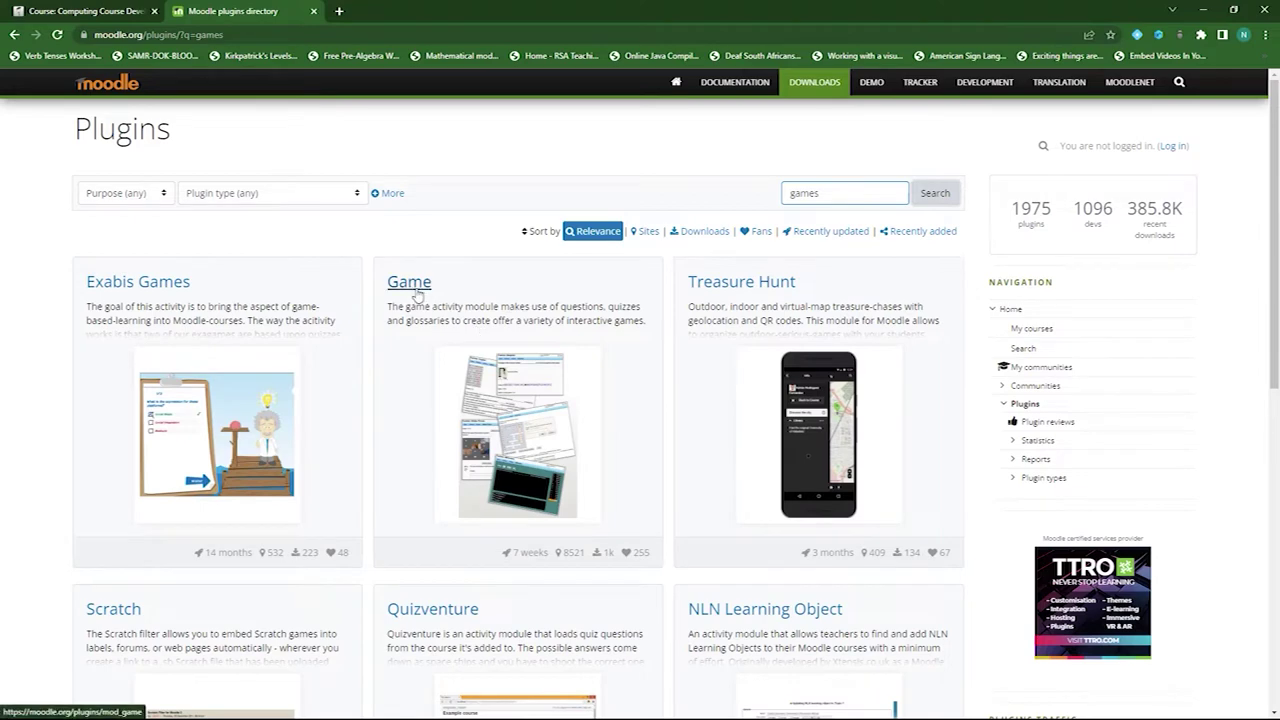
# - Download the current 2022-03-21 Game plugin zip from moodle.org, then return to the course tab
pyautogui.click(410, 285)
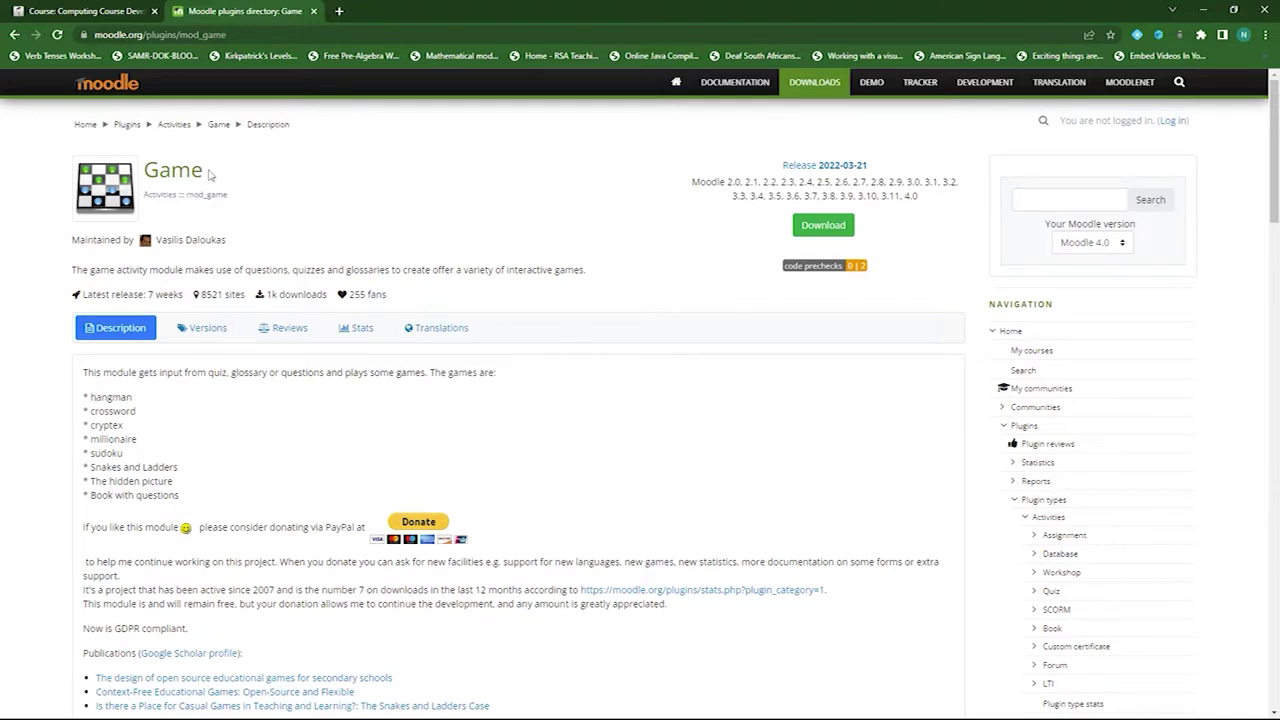
pyautogui.click(198, 331)
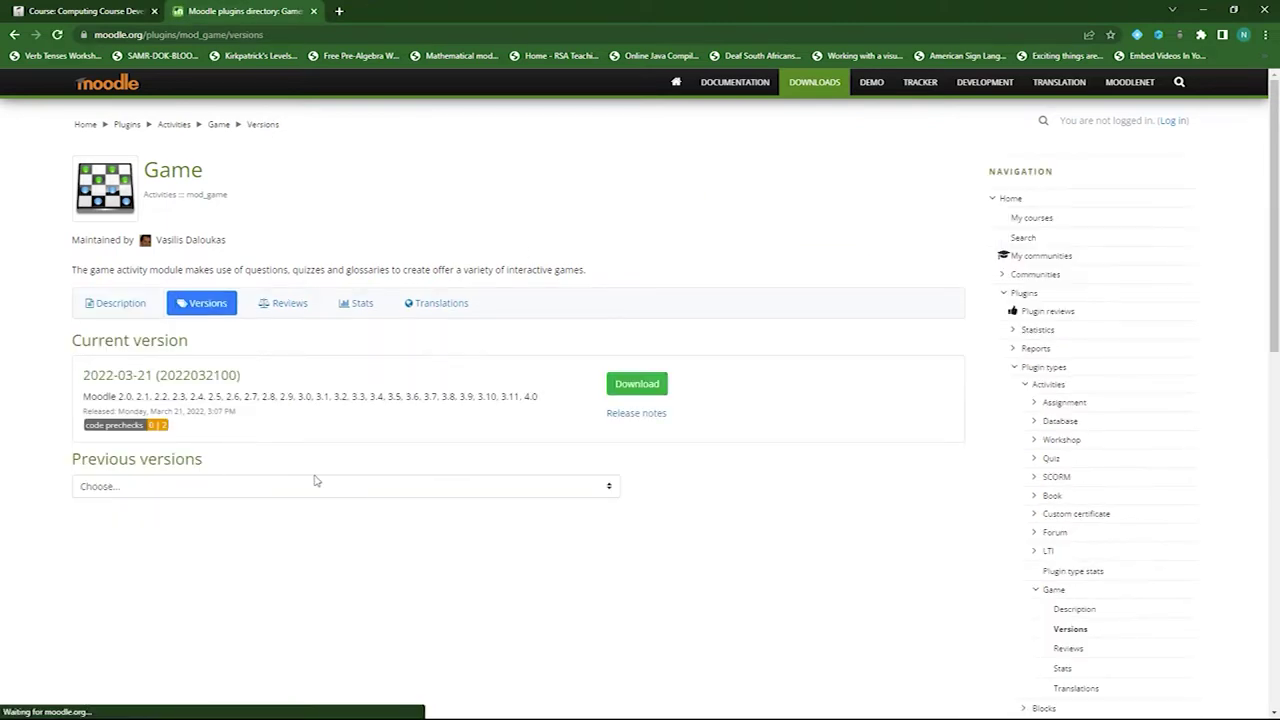
pyautogui.click(638, 387)
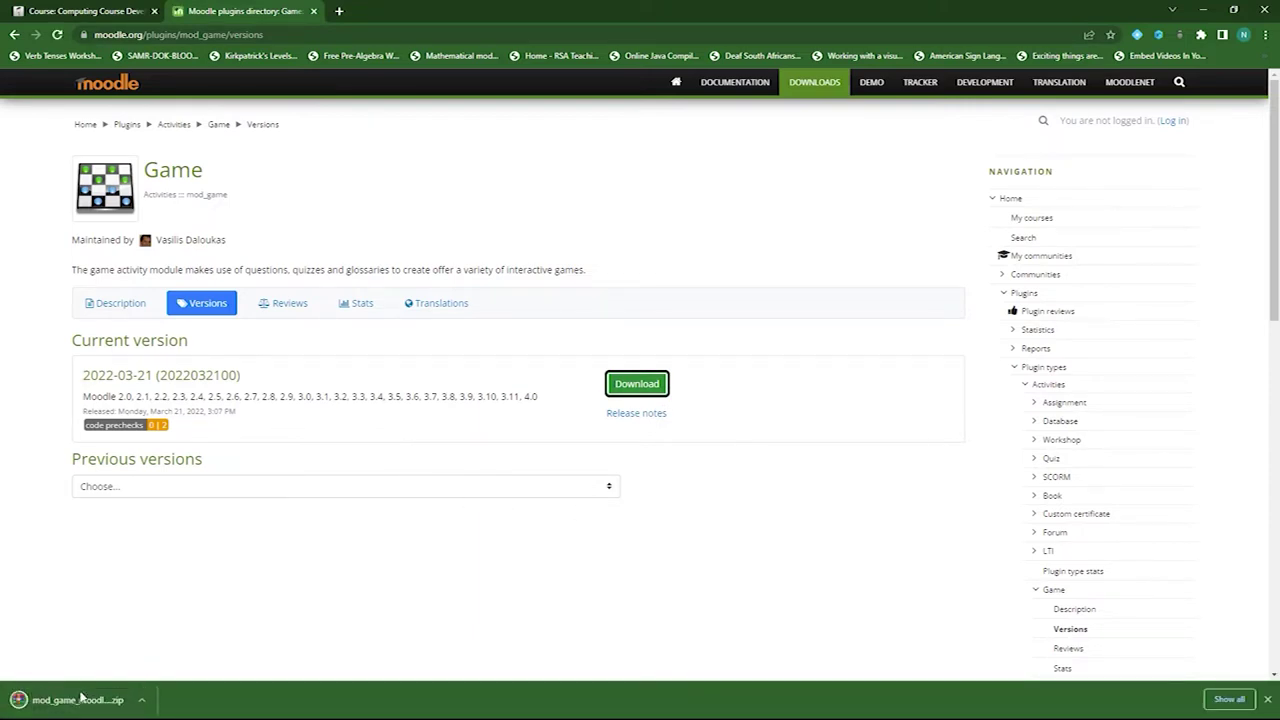
pyautogui.click(101, 12)
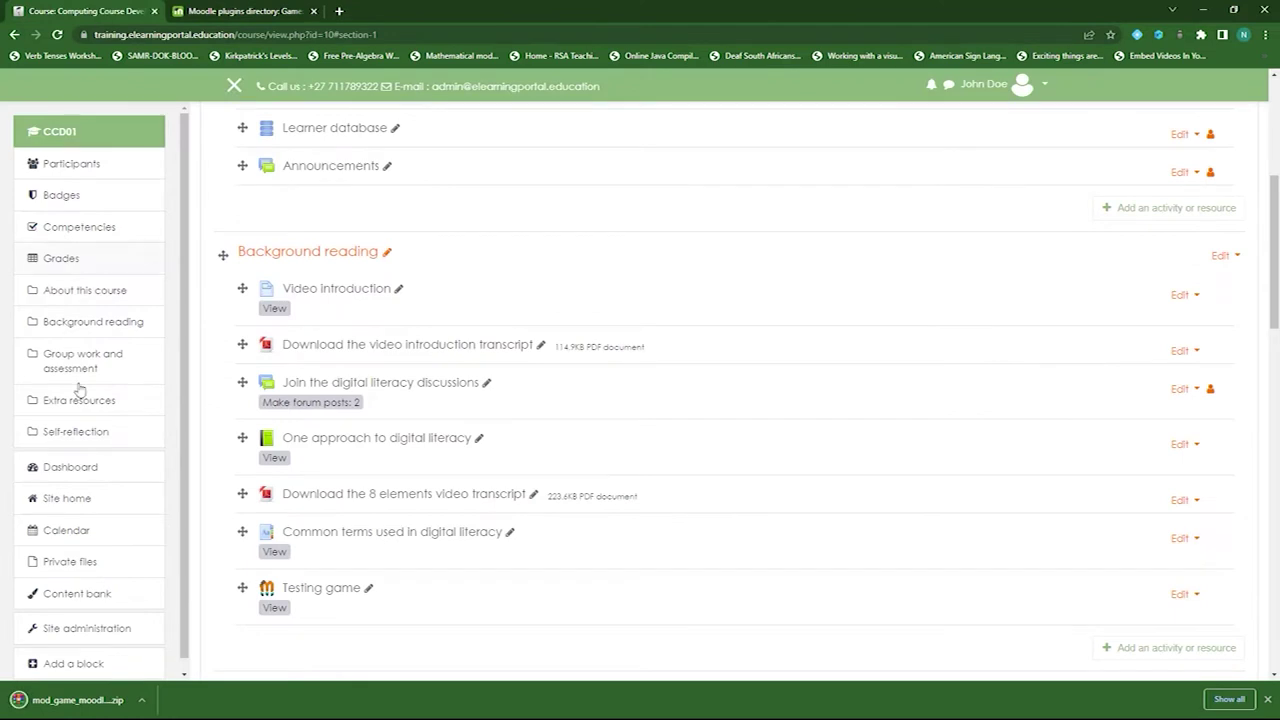
# - Go to Site administration > Plugins > Install plugins
pyautogui.click(94, 629)
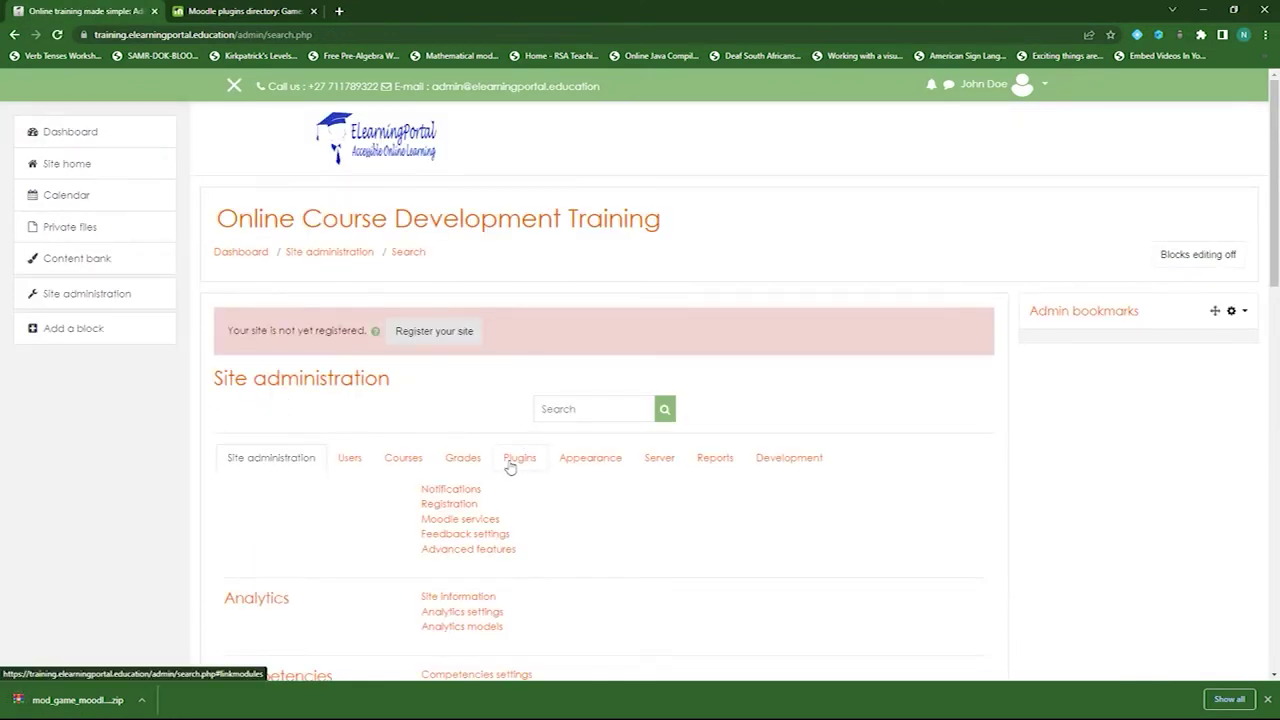
pyautogui.click(517, 458)
pyautogui.scroll(-3, 566, 500)
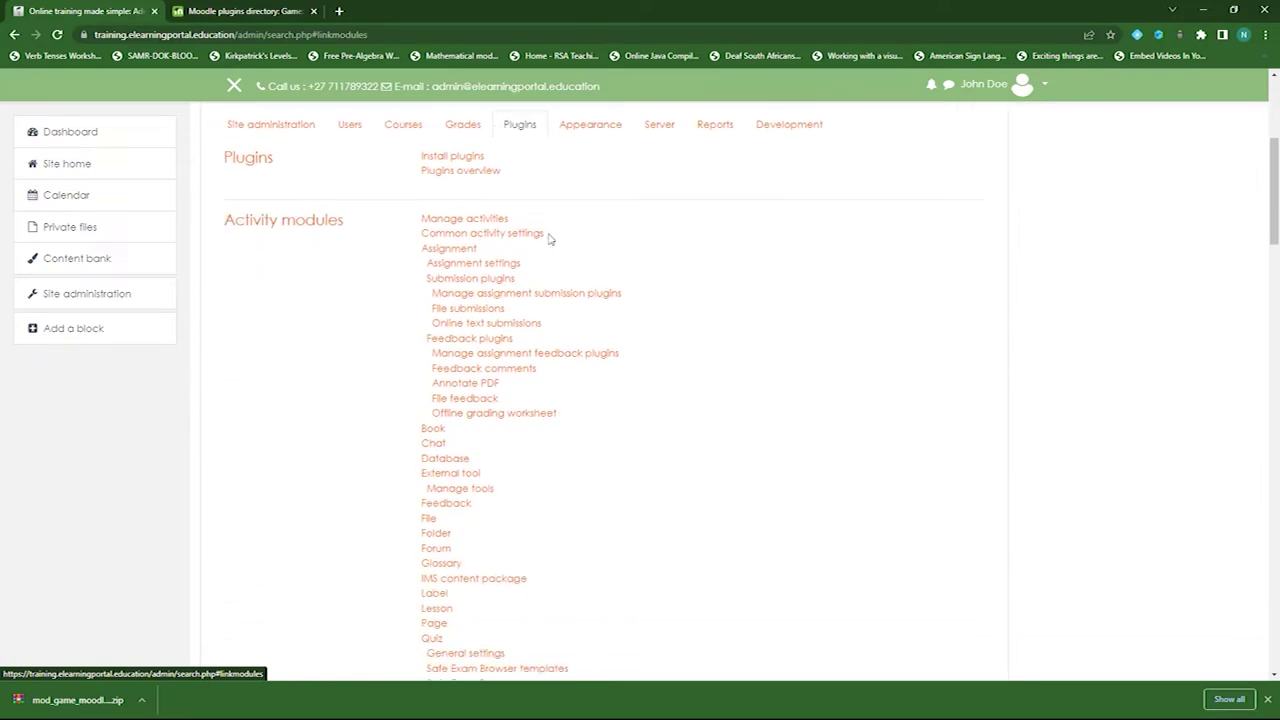
pyautogui.click(450, 160)
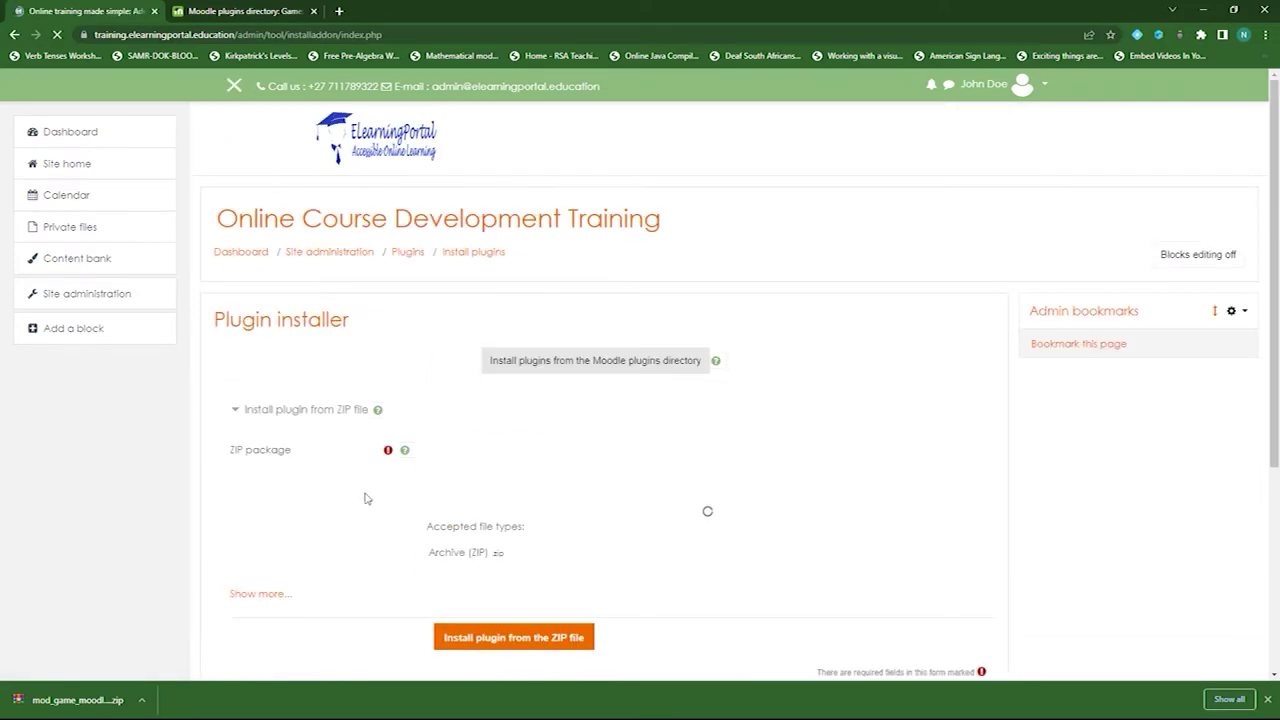
# - Upload the mod_game zip as the ZIP package, install it, and continue past validation
pyautogui.moveTo(72, 700); pyautogui.dragTo(481, 546)
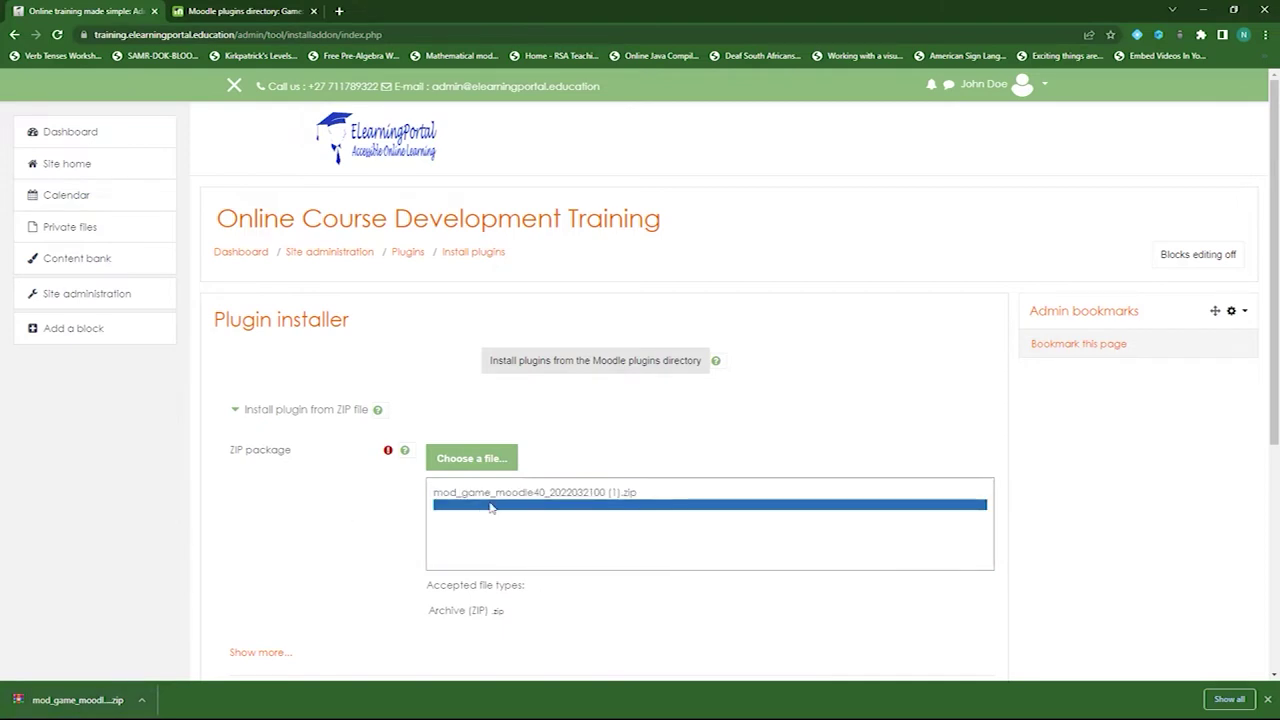
pyautogui.scroll(-2, 349, 517)
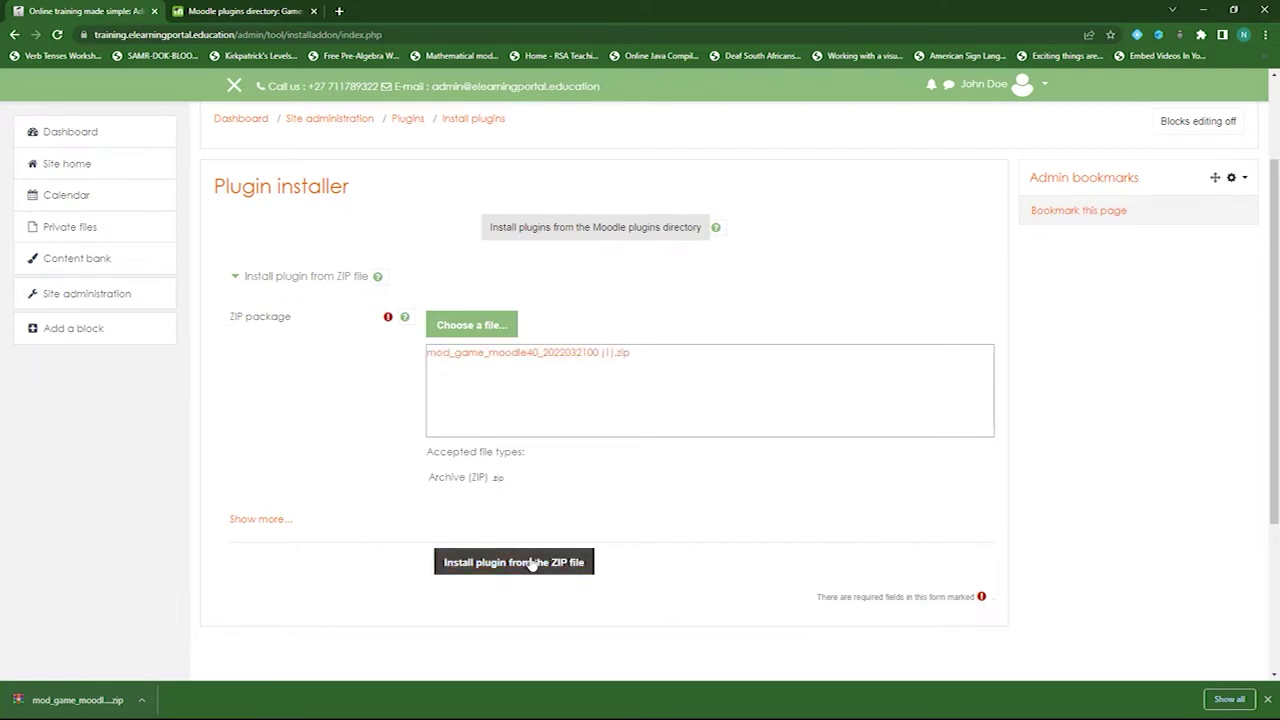
pyautogui.click(515, 563)
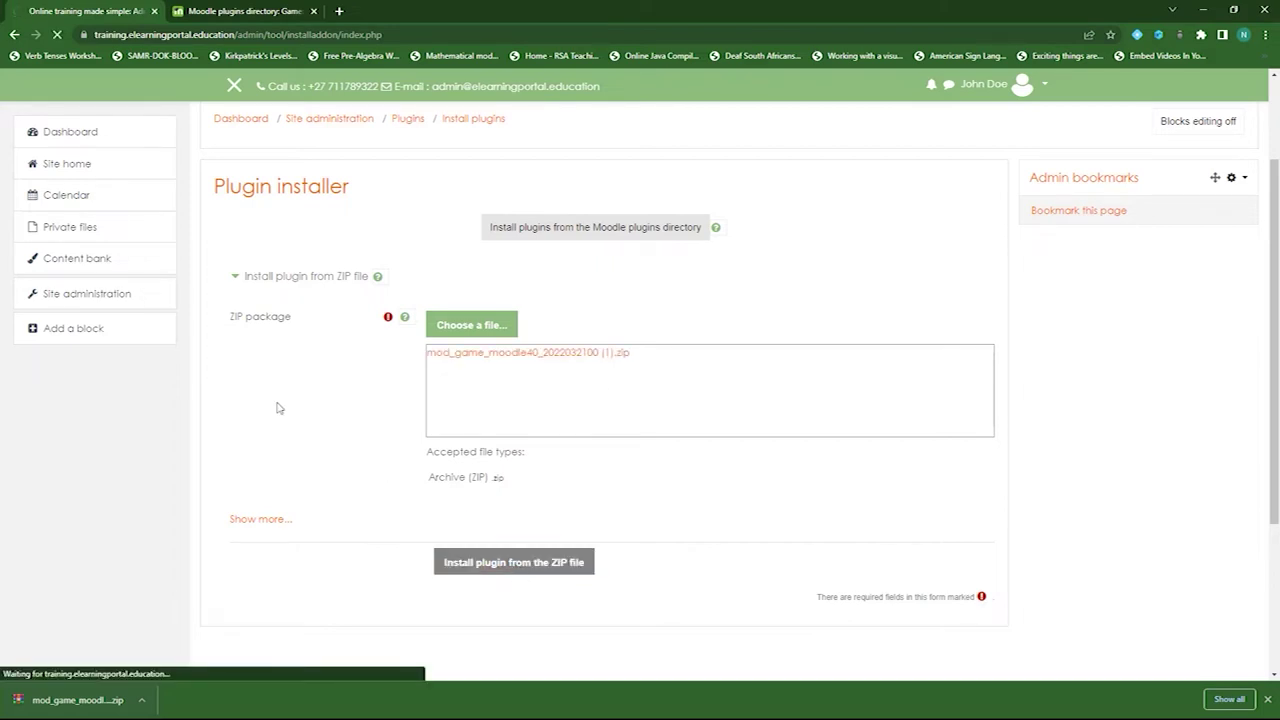
pyautogui.click(256, 244)
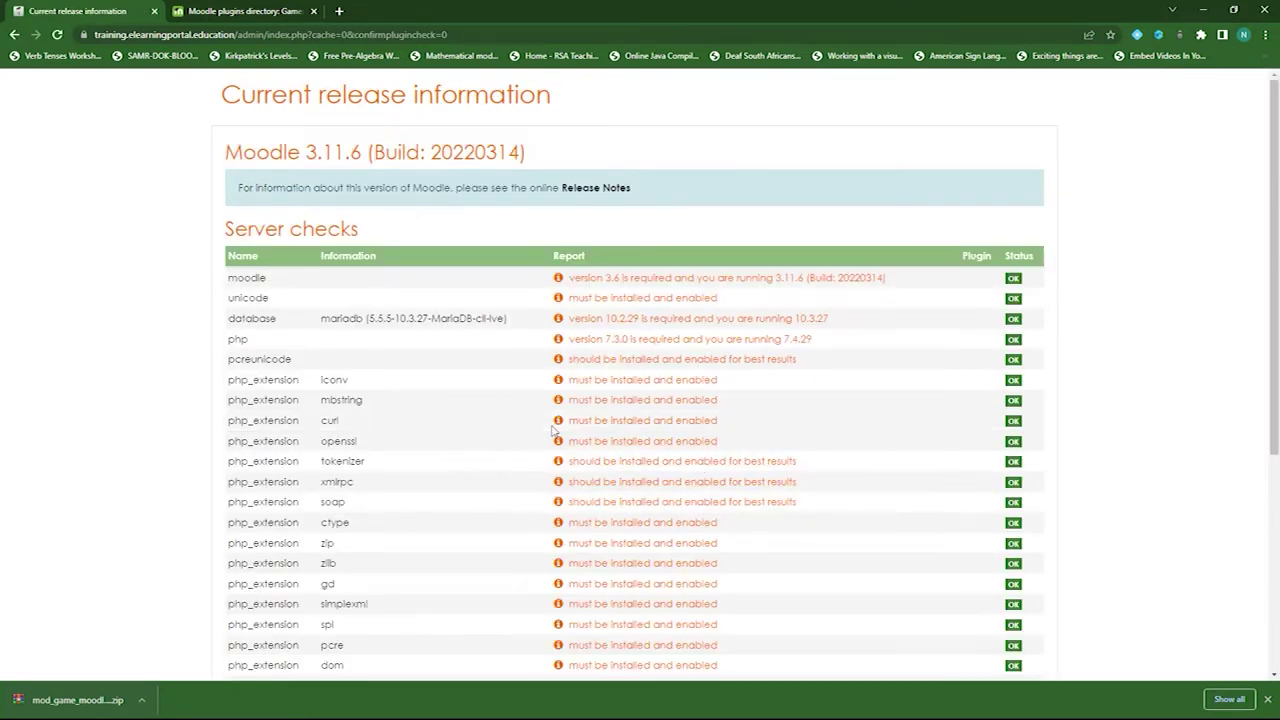
# - Pass the server checks, upgrade the Moodle database, and save the Game plugin's default settings
pyautogui.scroll(-4, 553, 432)
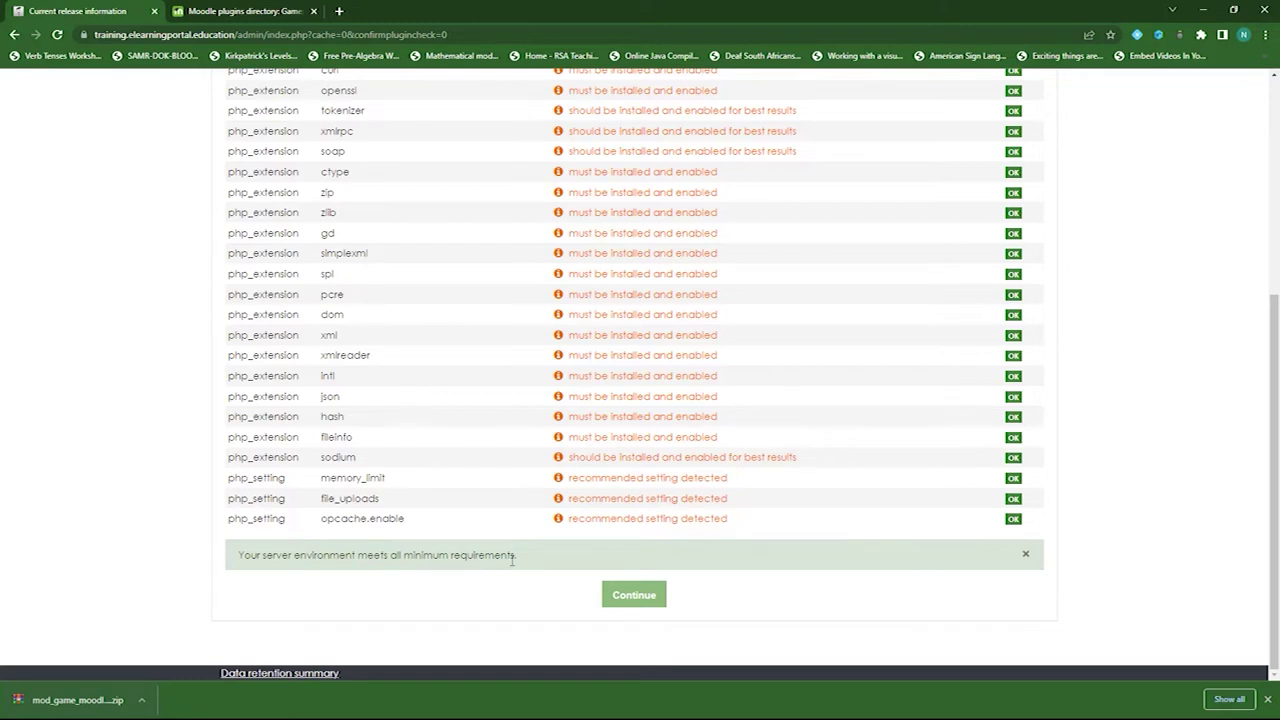
pyautogui.click(634, 600)
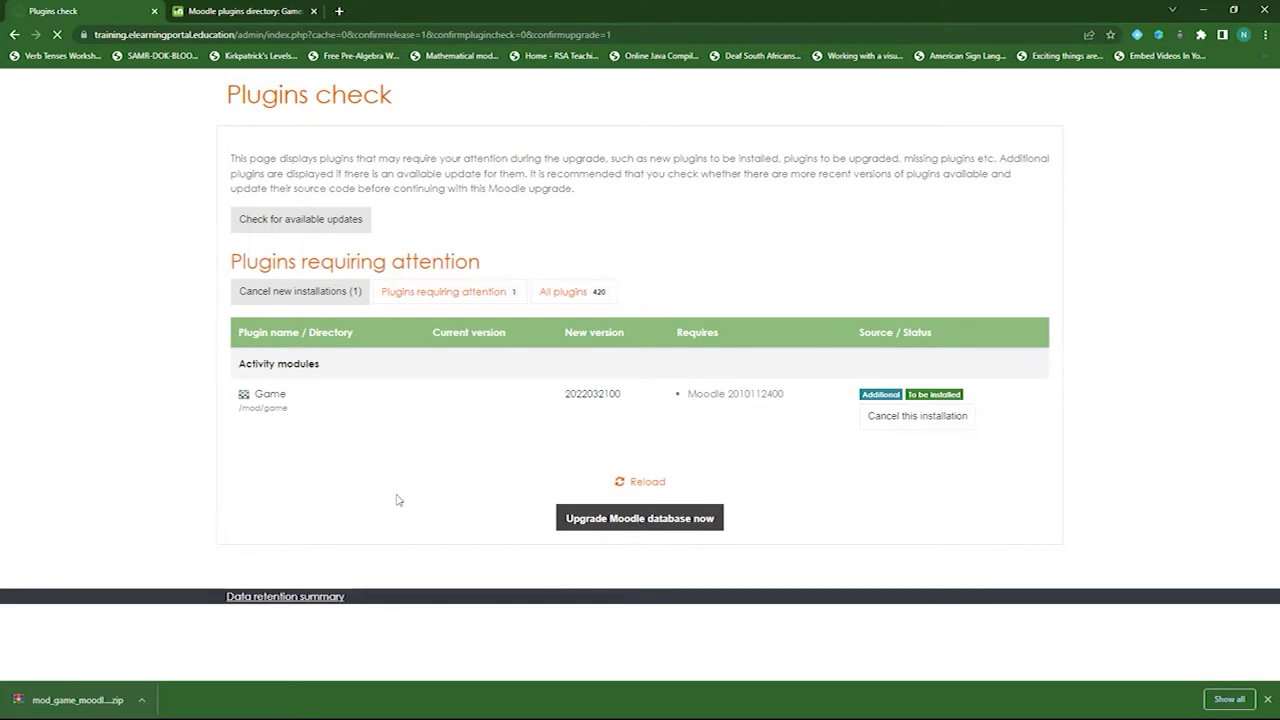
pyautogui.click(636, 242)
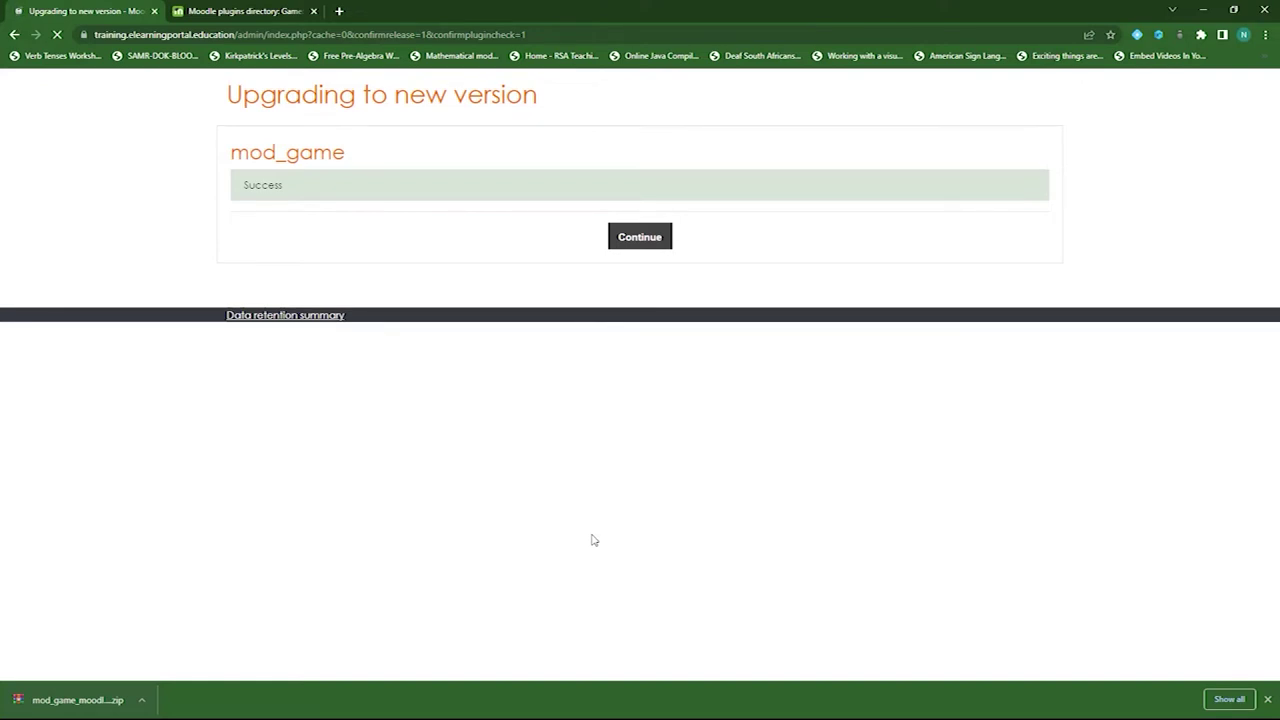
pyautogui.scroll(-5, 432, 458)
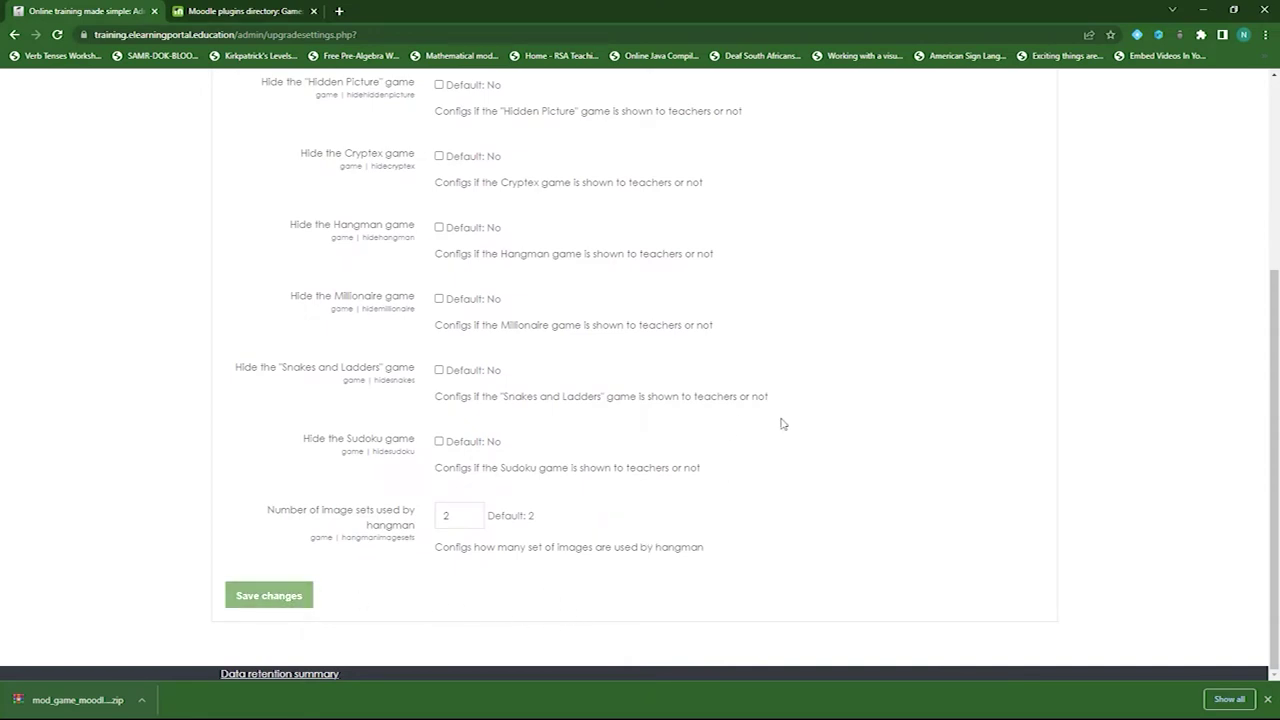
pyautogui.click(297, 600)
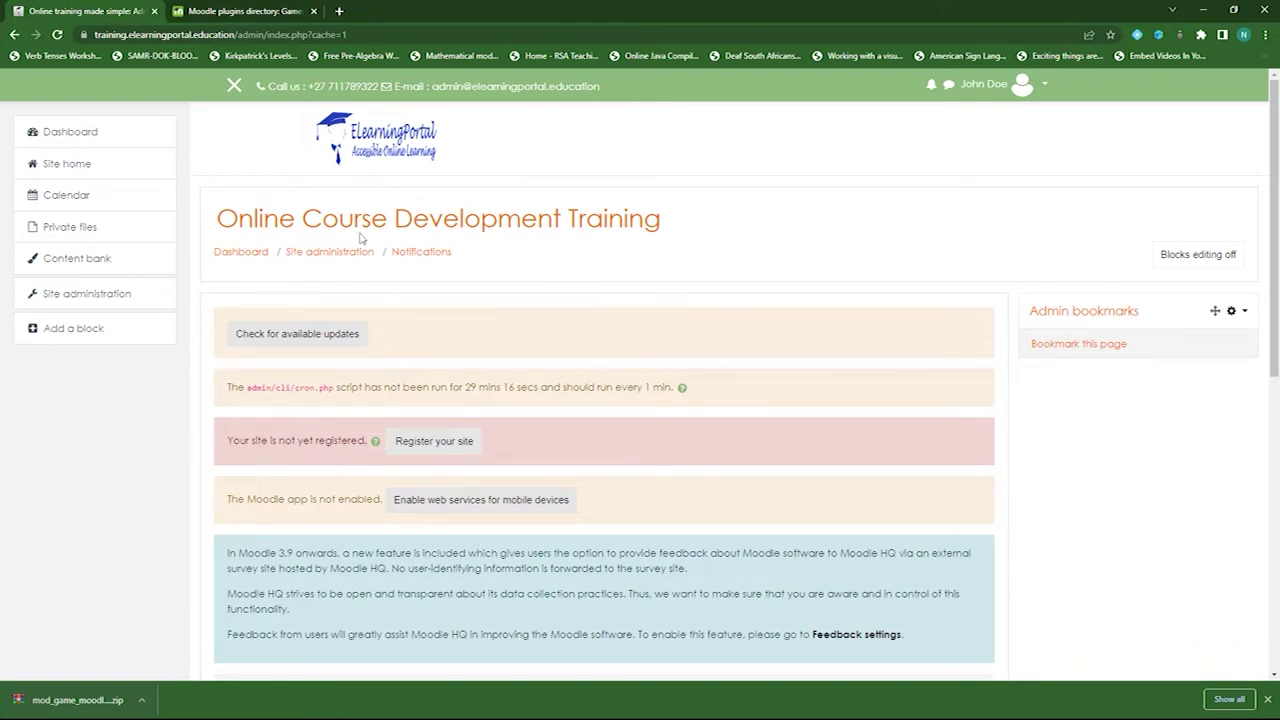
# - From Site home, open Computing Course Development and scroll down to Background reading
pyautogui.click(95, 168)
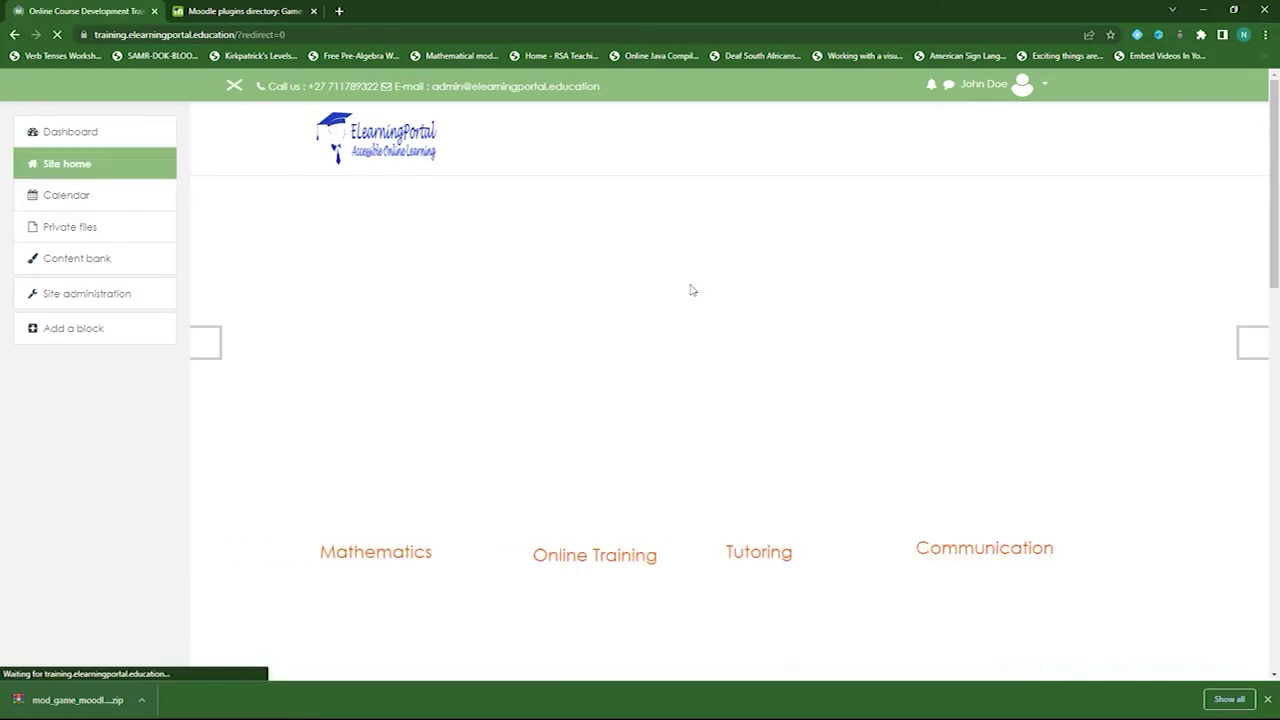
pyautogui.scroll(-5, 489, 371)
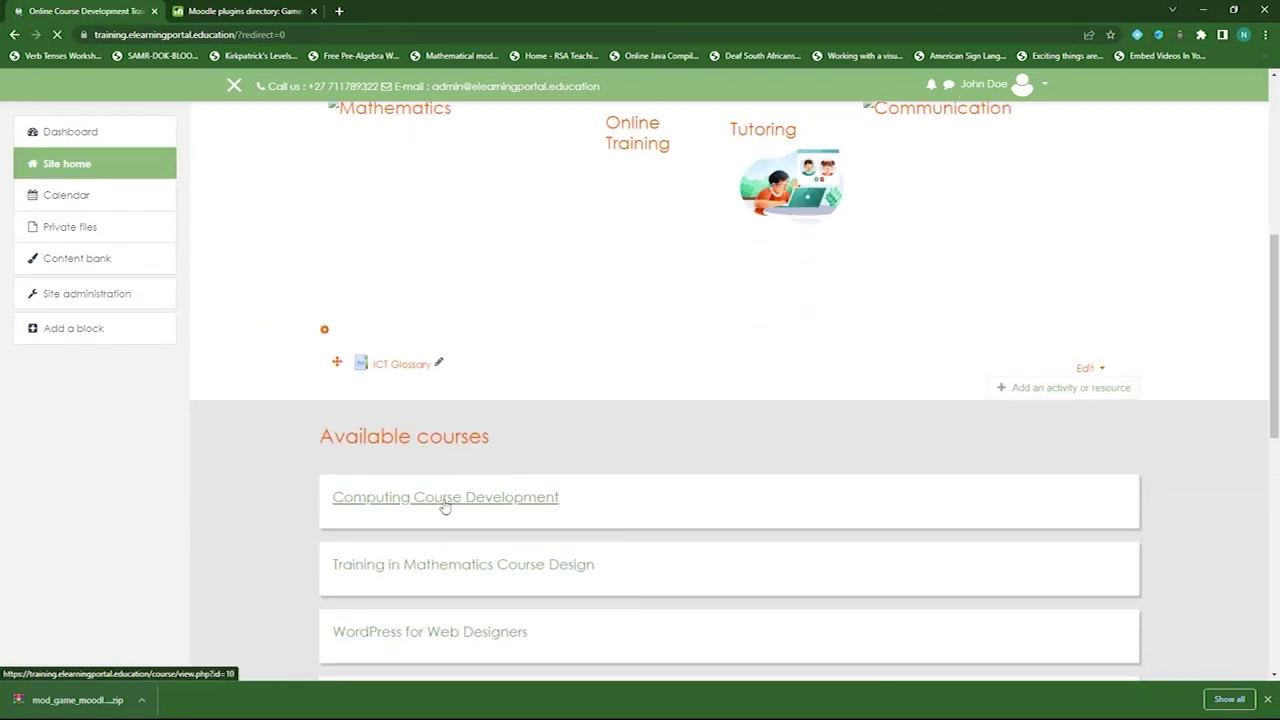
pyautogui.click(549, 522)
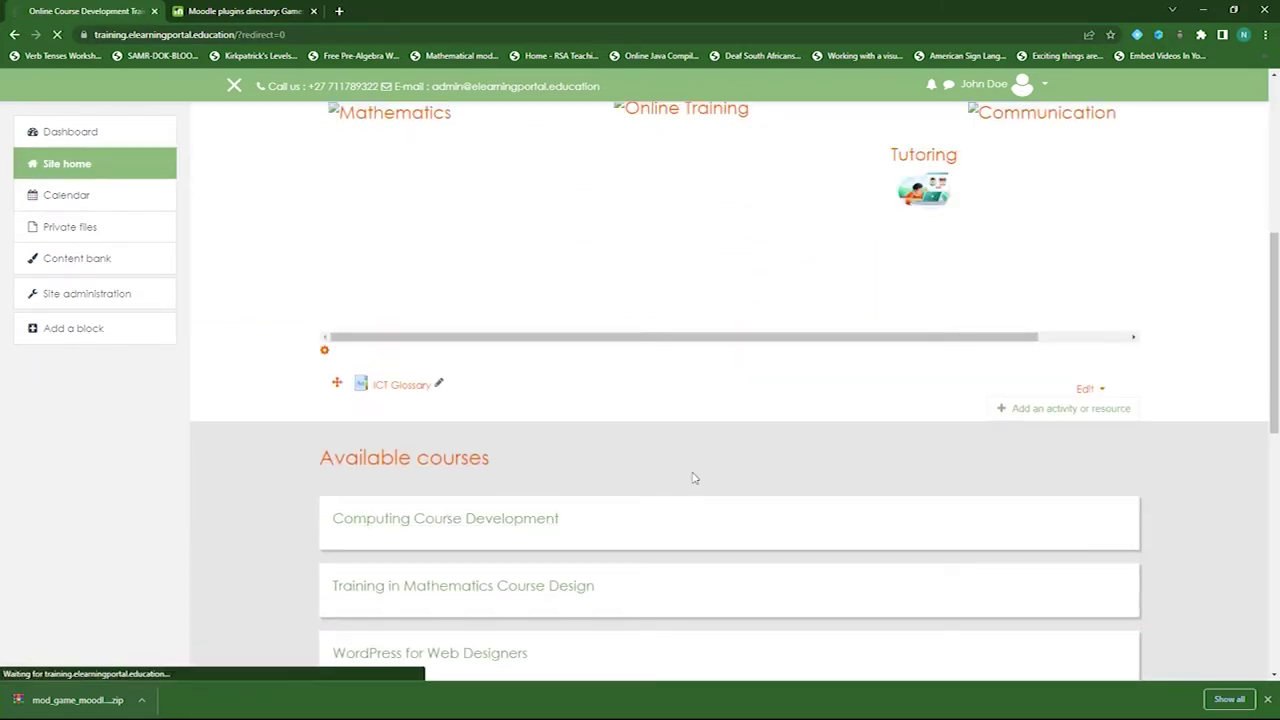
pyautogui.scroll(-3, 691, 477)
pyautogui.scroll(-2, 614, 429)
pyautogui.scroll(-1, 618, 428)
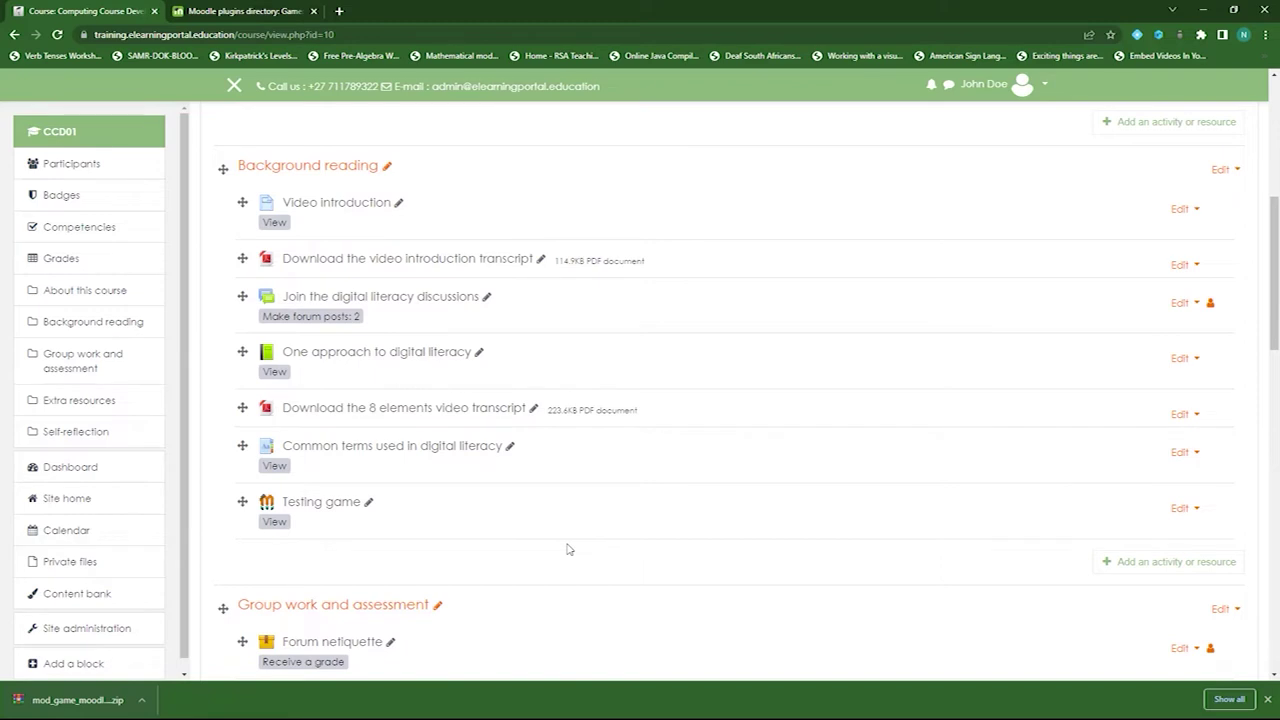
# - Open the 'Common terms used in digital literacy' glossary and browse entries like Audience profile and Bandwidth
pyautogui.click(397, 451)
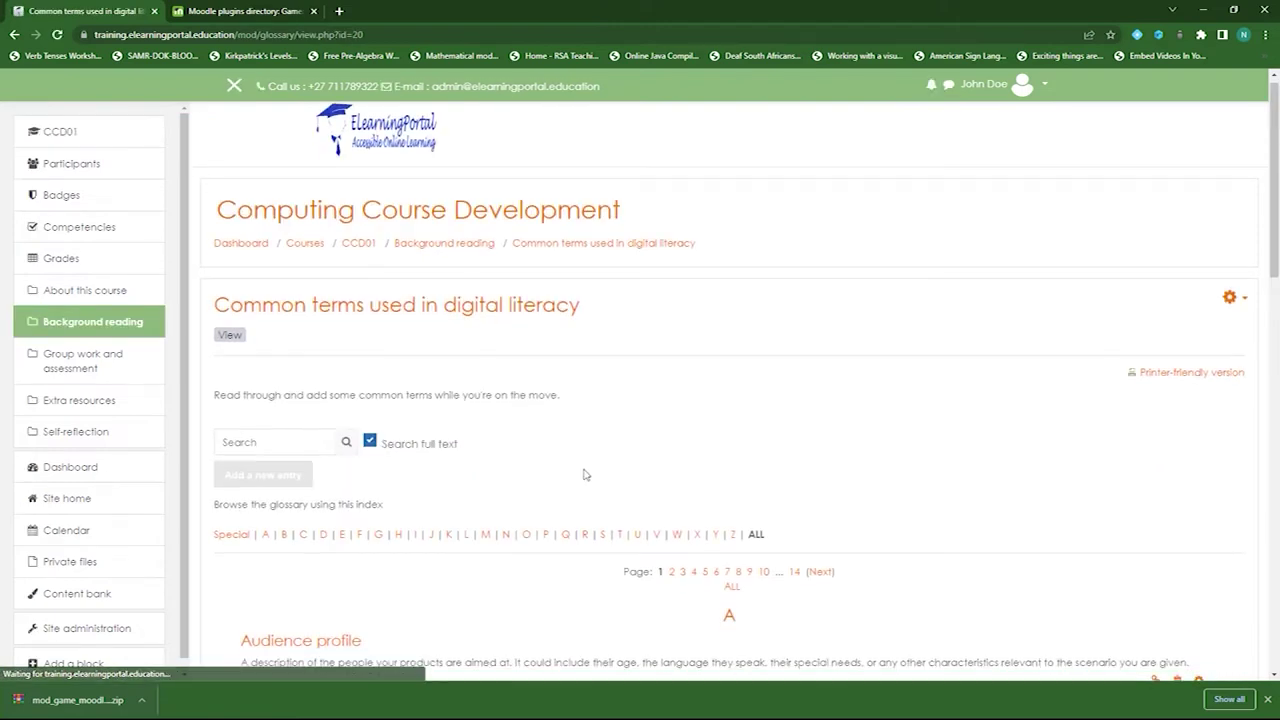
pyautogui.scroll(-5, 585, 475)
pyautogui.scroll(2, 583, 366)
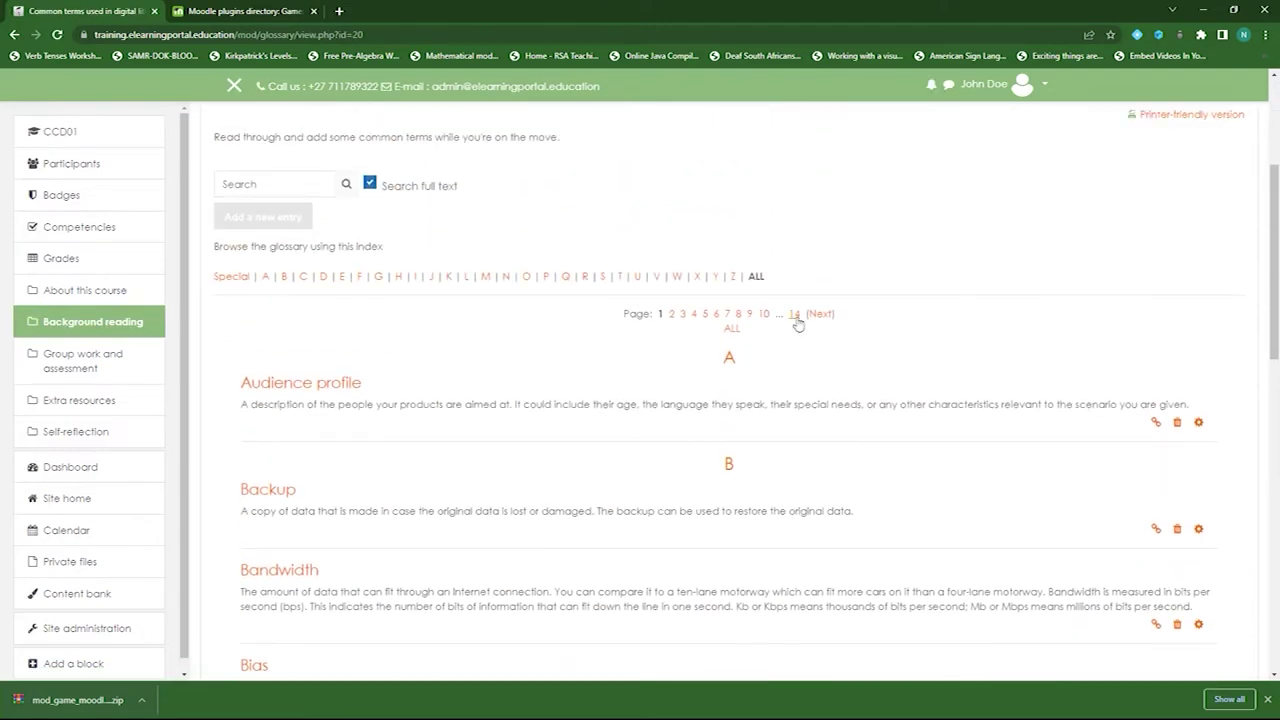
pyautogui.scroll(-3, 534, 560)
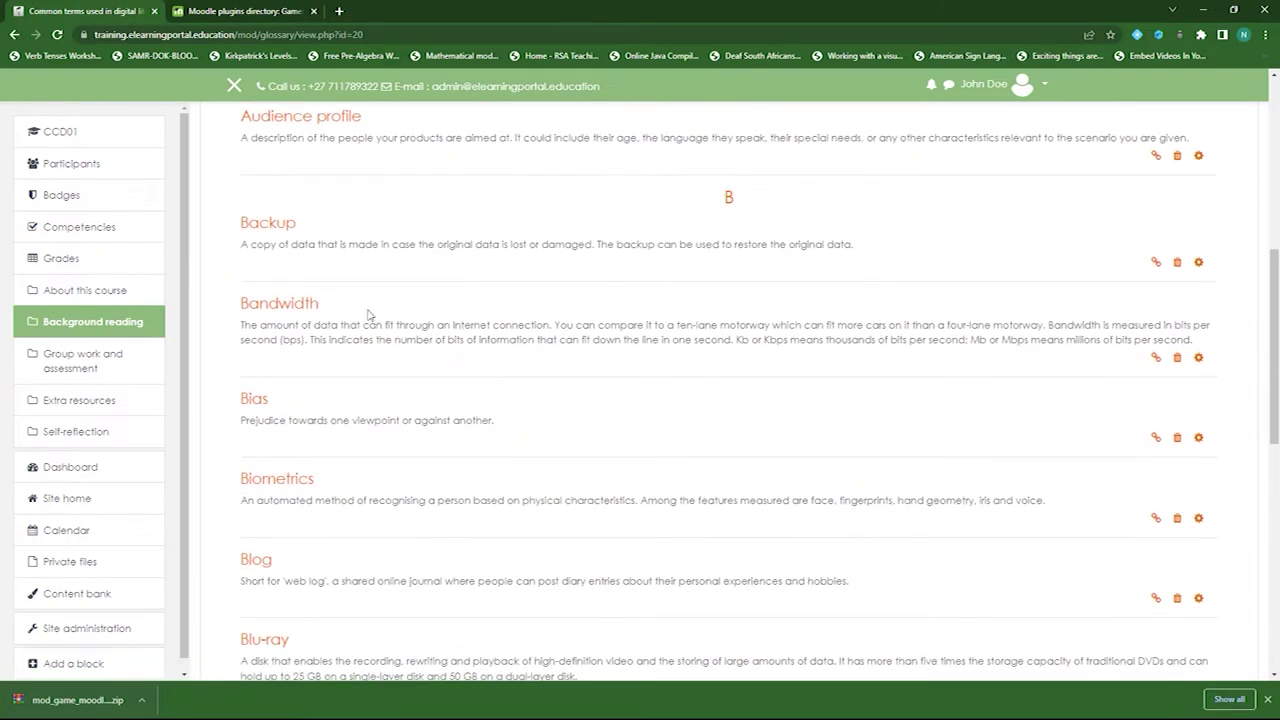
pyautogui.scroll(-3, 381, 367)
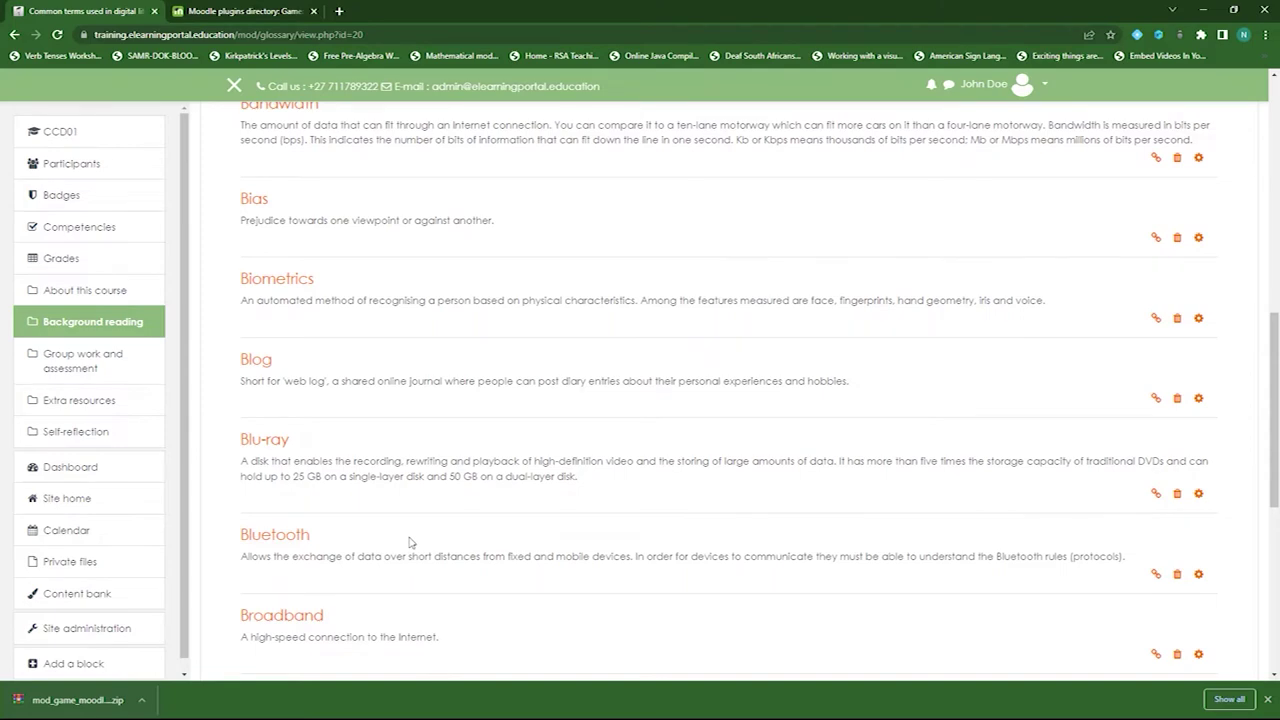
pyautogui.scroll(-4, 440, 535)
pyautogui.scroll(8, 471, 529)
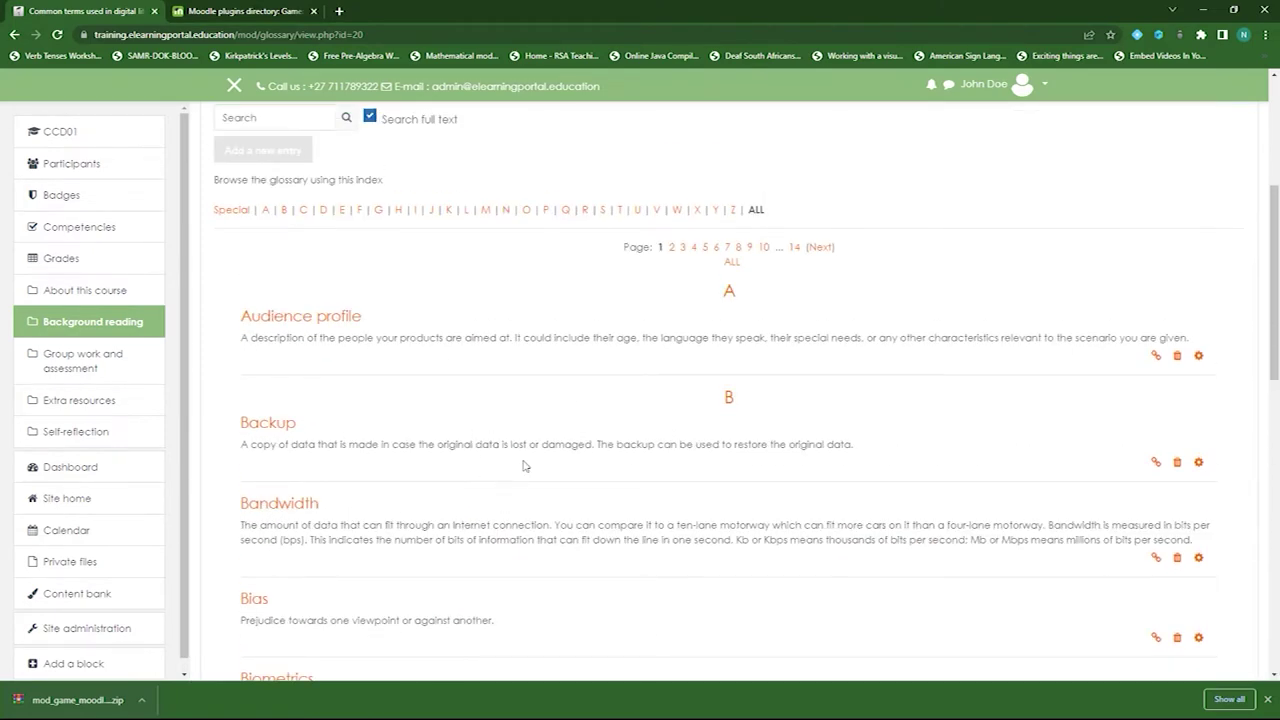
pyautogui.scroll(3, 519, 413)
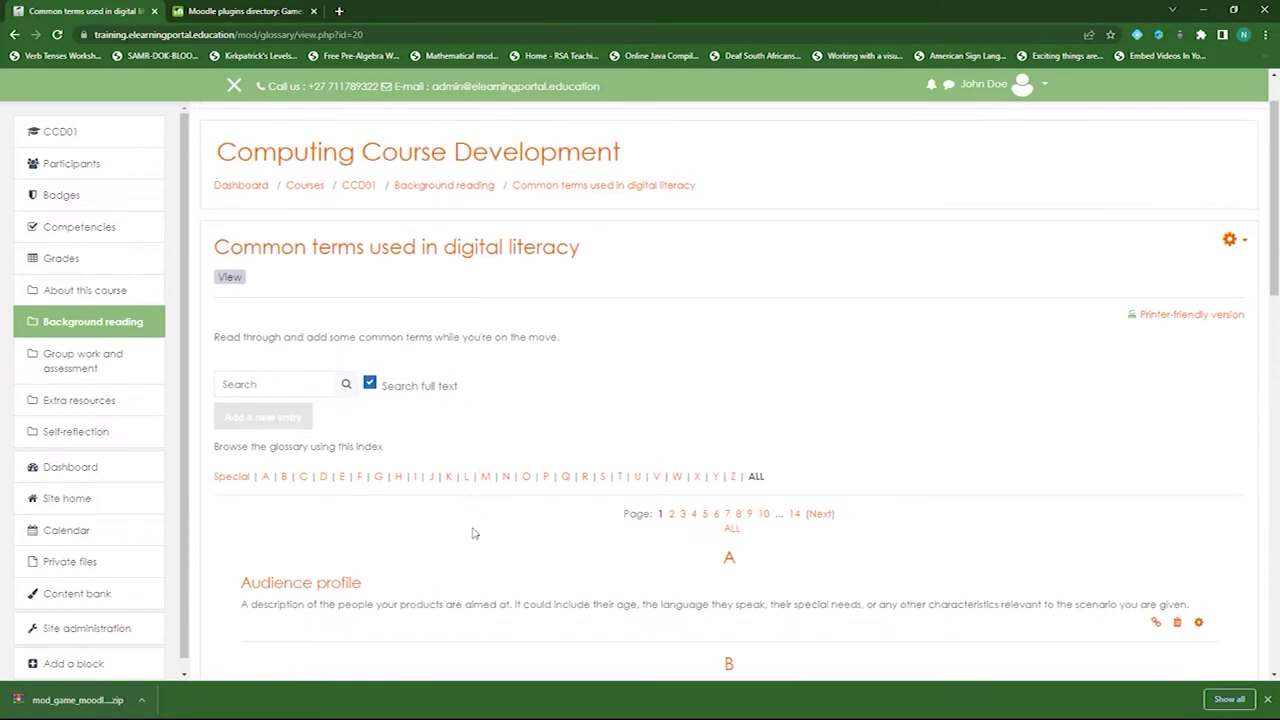
# - Return to CCD01 via the breadcrumb and open the activity chooser for Background reading
pyautogui.click(359, 252)
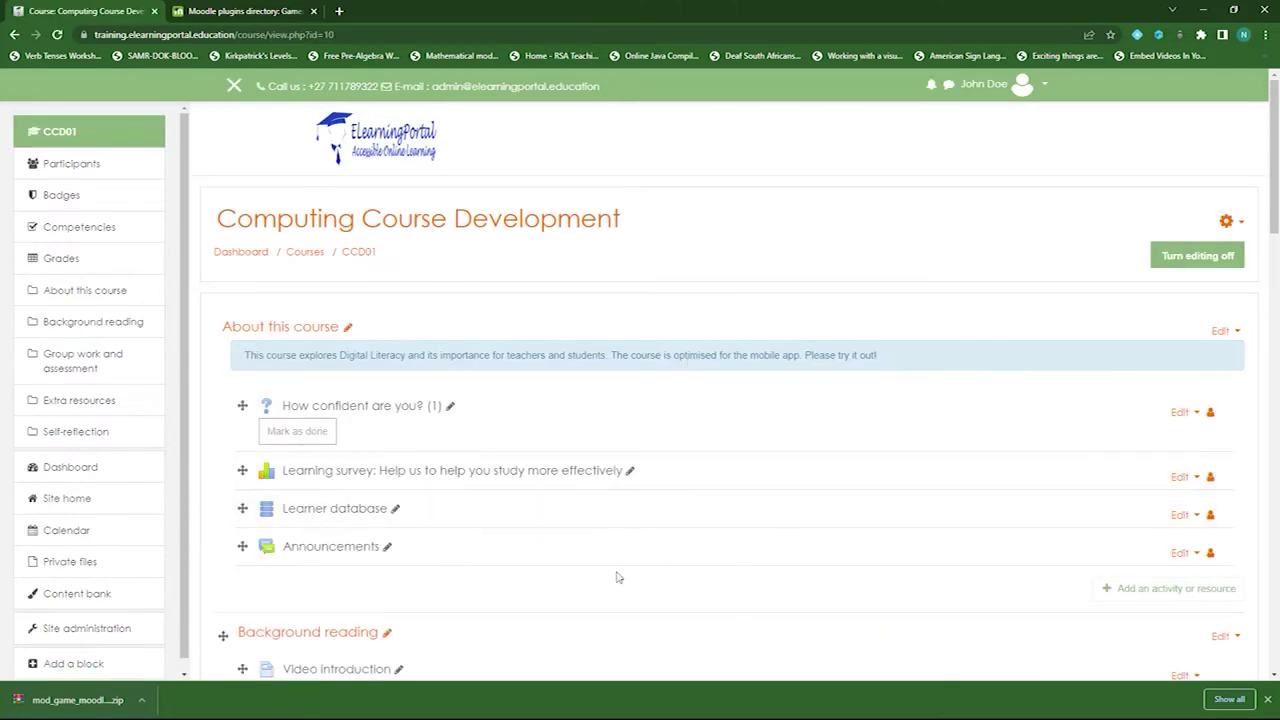
pyautogui.scroll(-1, 510, 490)
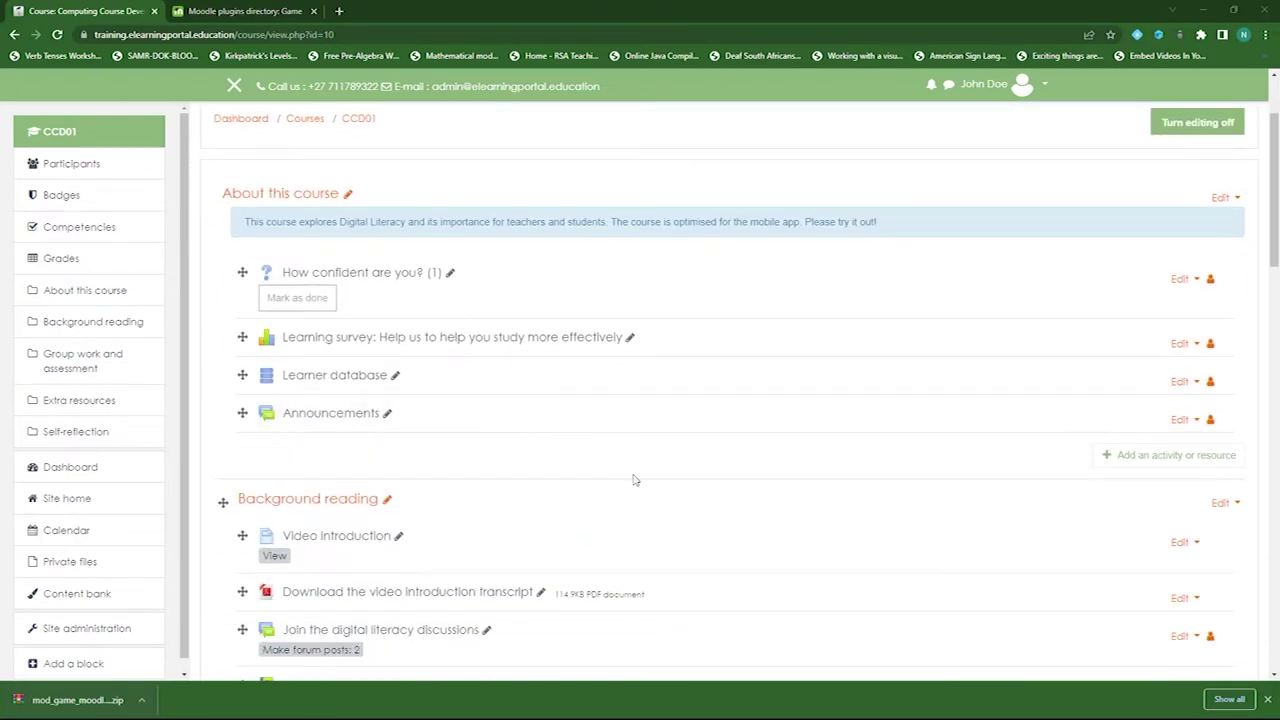
pyautogui.scroll(-3, 636, 465)
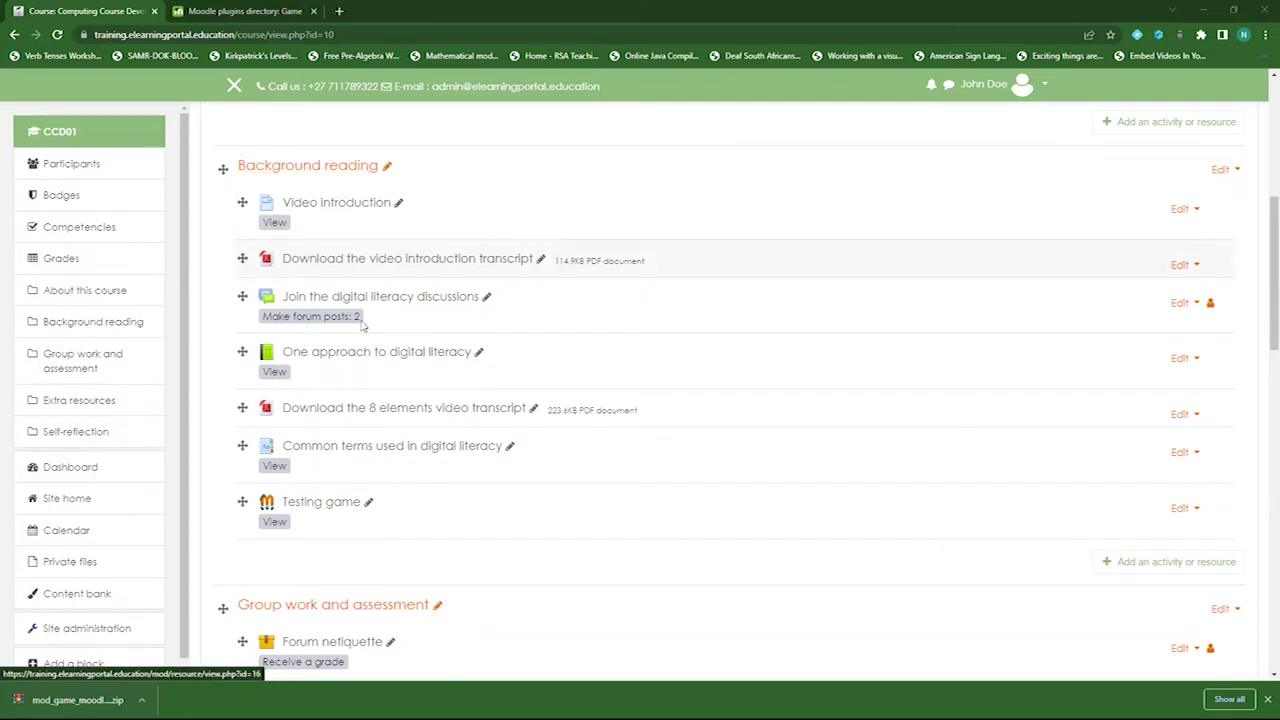
pyautogui.click(1145, 562)
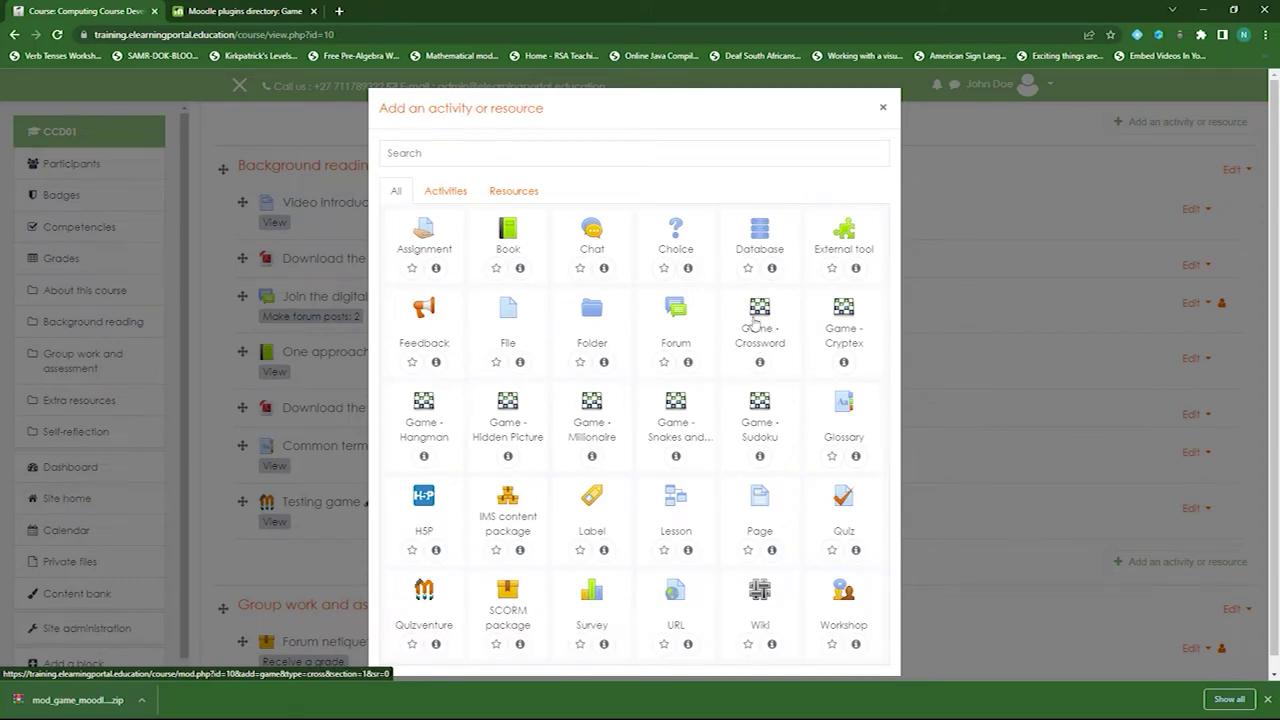
# - Choose Game - Crossword and name it 'Crossword on Computing'
pyautogui.click(762, 336)
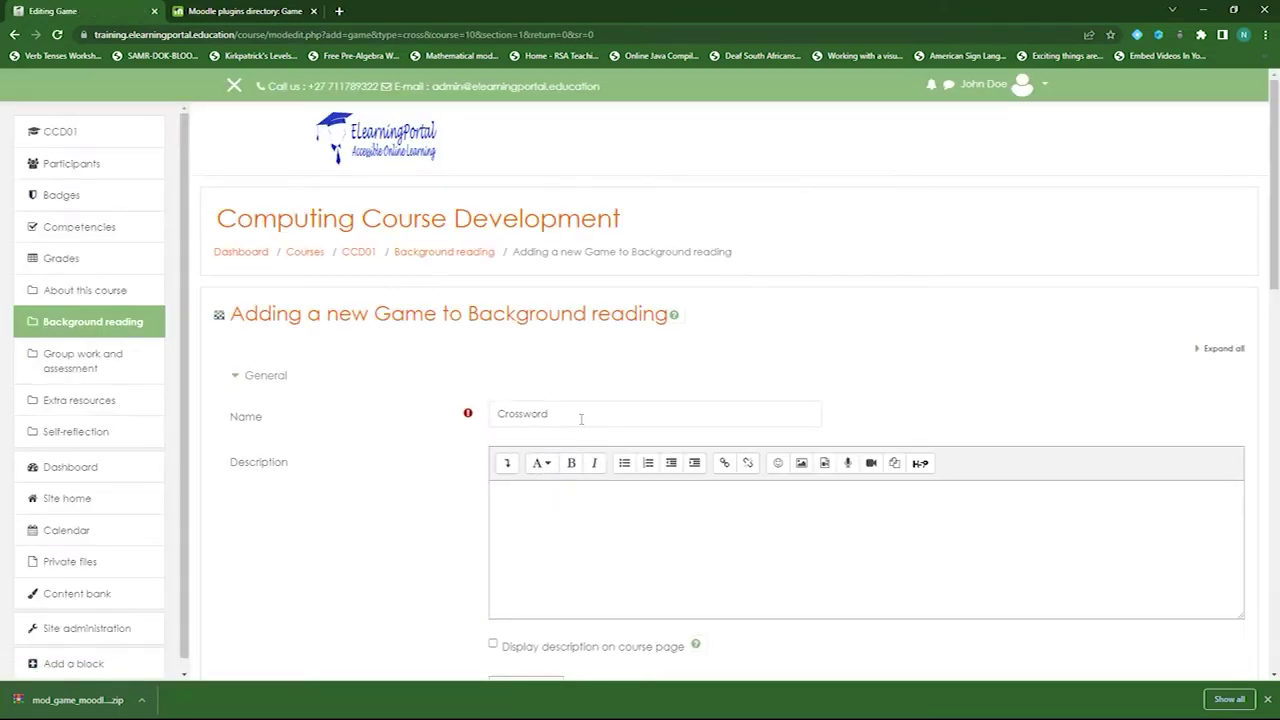
pyautogui.click(592, 413)
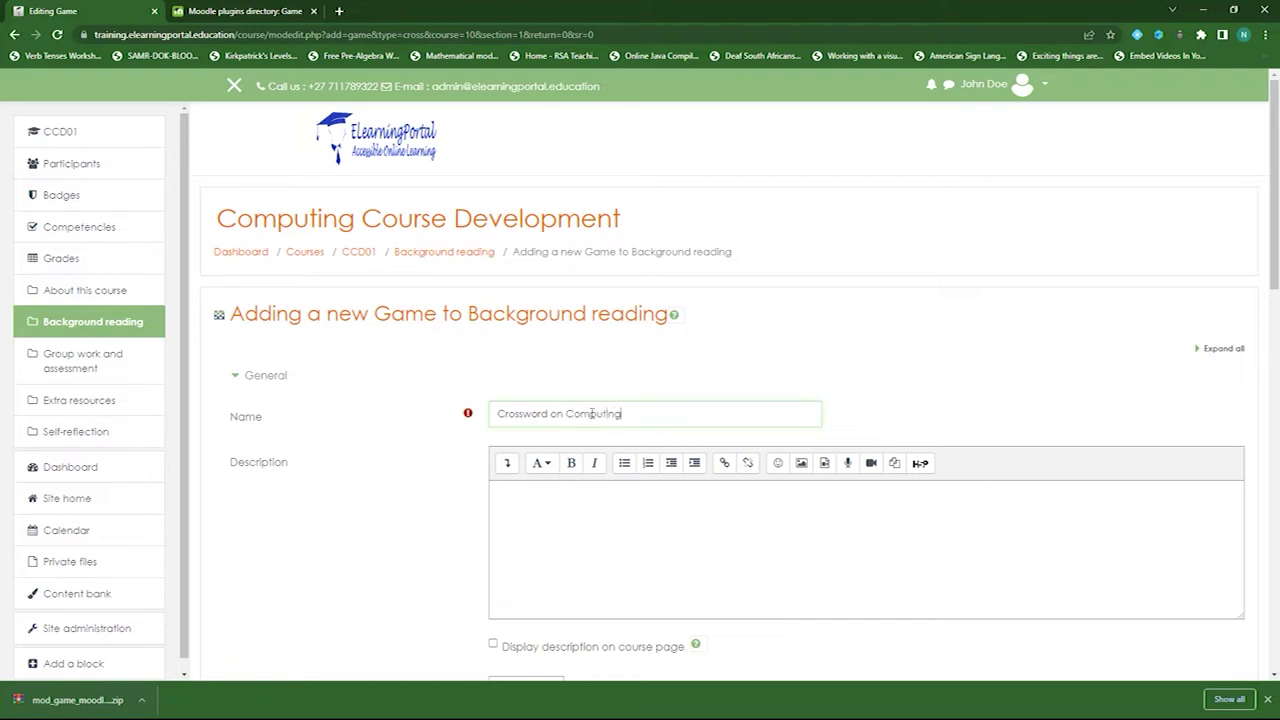
# - Set the crossword's question source to Questions, using the Short Answer Questions (7) category
pyautogui.scroll(-4, 383, 445)
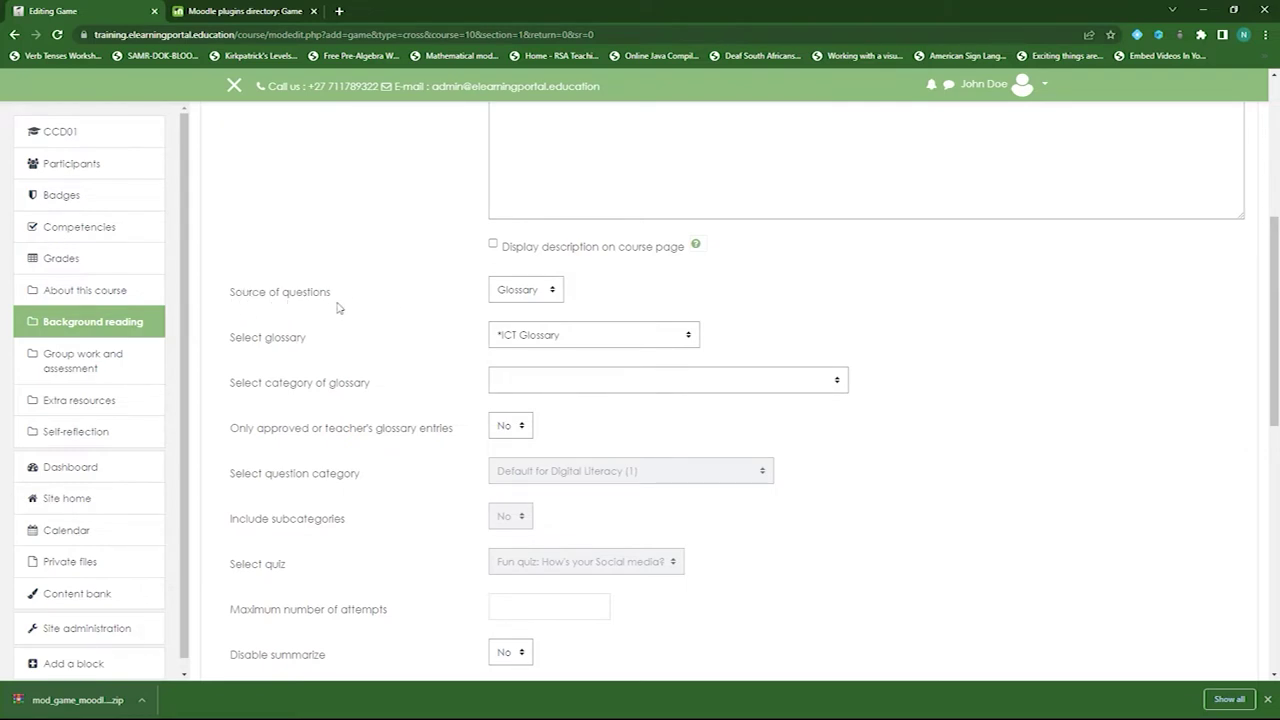
pyautogui.click(548, 292)
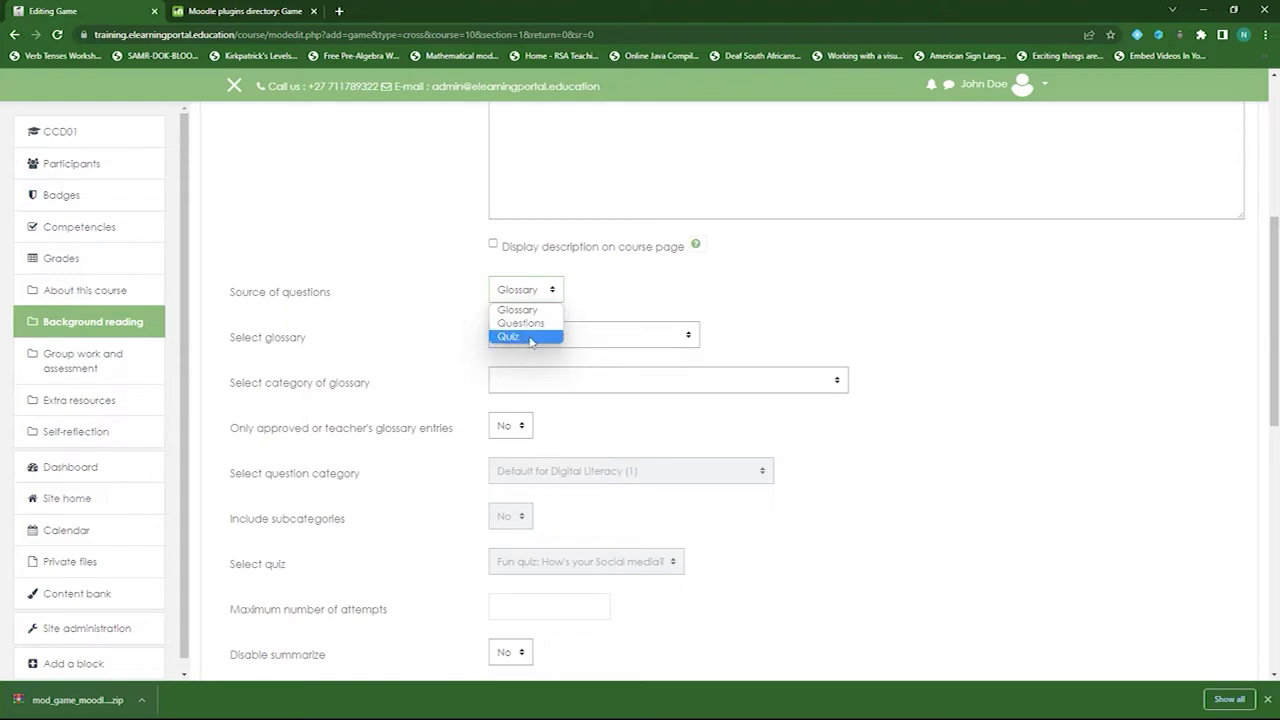
pyautogui.click(534, 324)
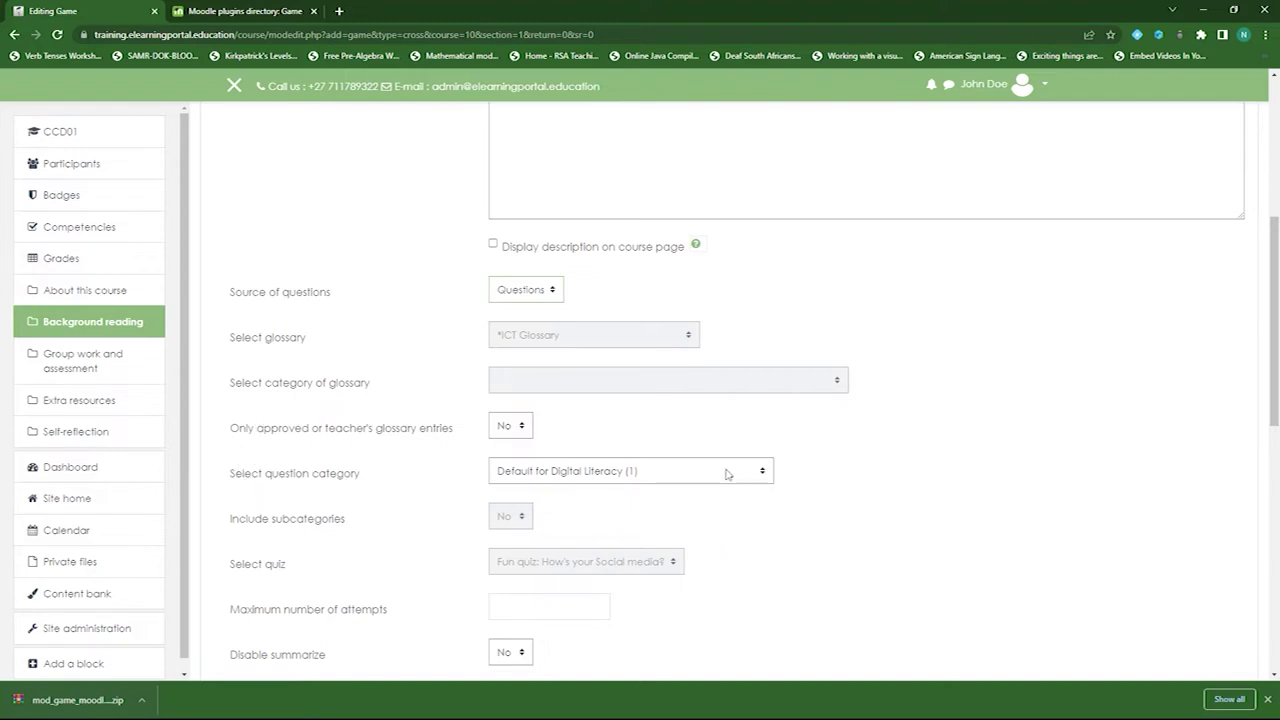
pyautogui.scroll(-1, 840, 477)
pyautogui.scroll(-1, 840, 477)
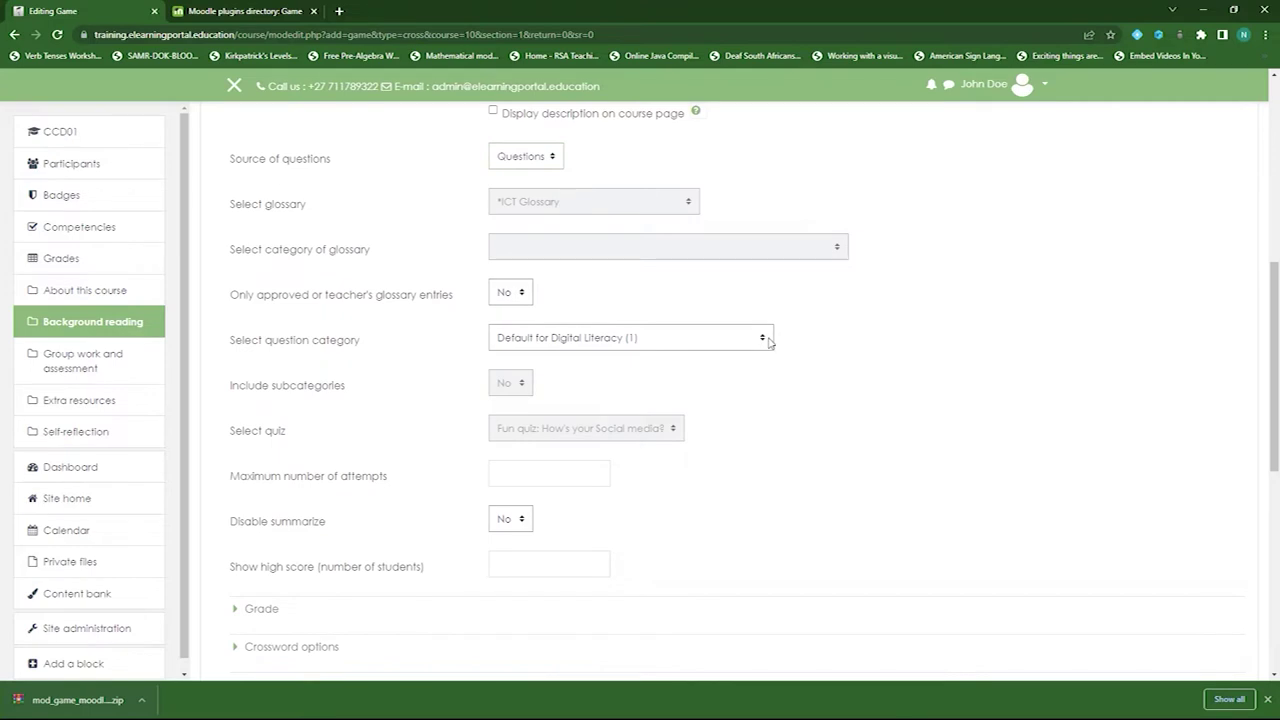
pyautogui.click(770, 343)
pyautogui.moveTo(766, 454); pyautogui.dragTo(766, 517)
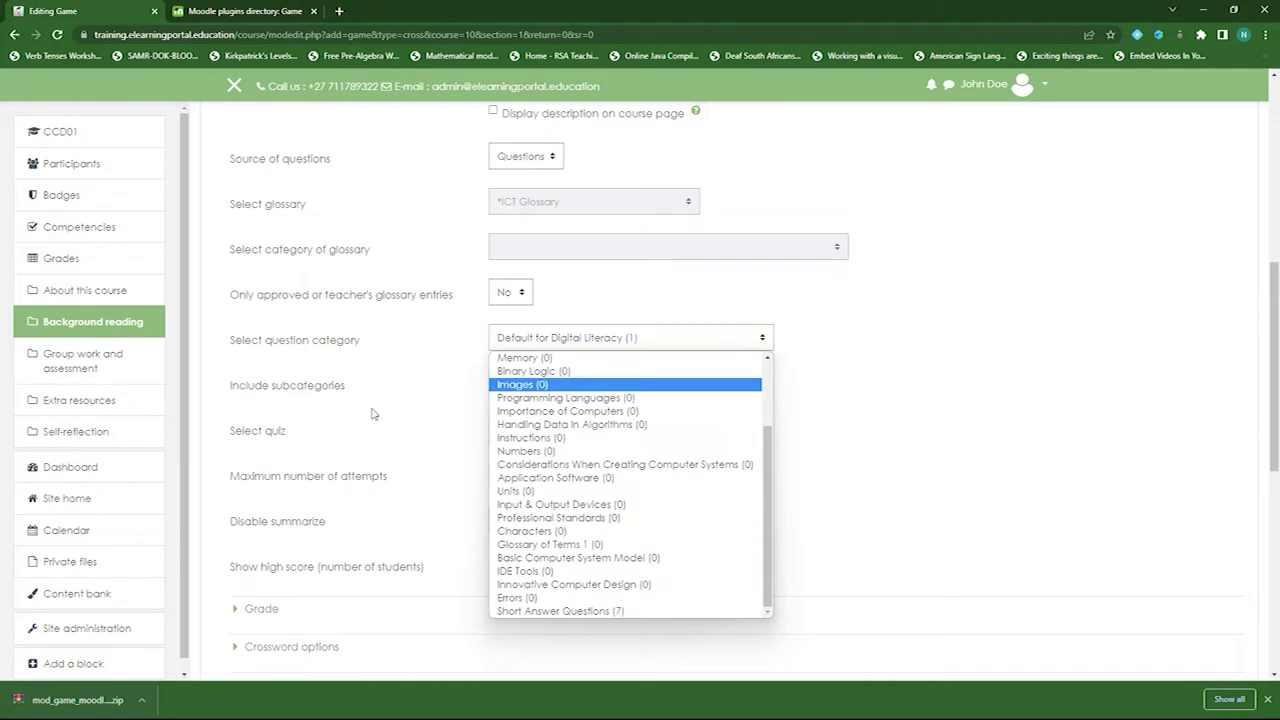
pyautogui.click(590, 619)
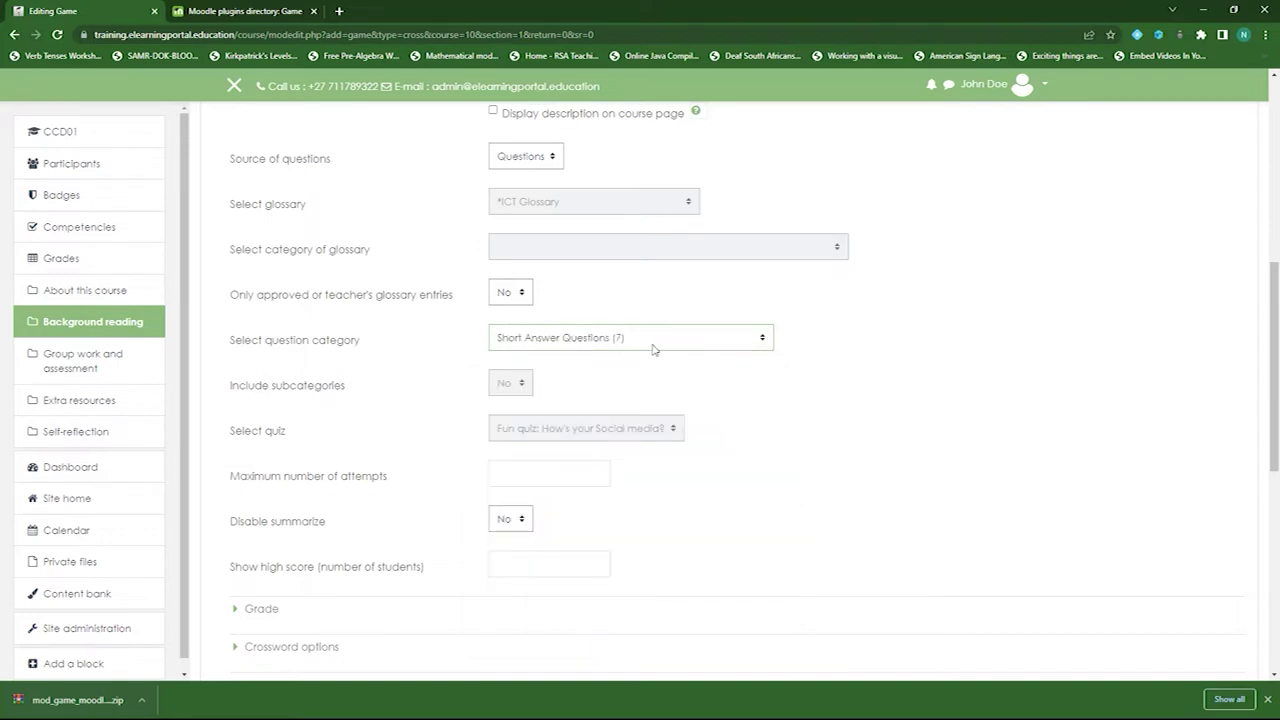
pyautogui.scroll(-1, 381, 440)
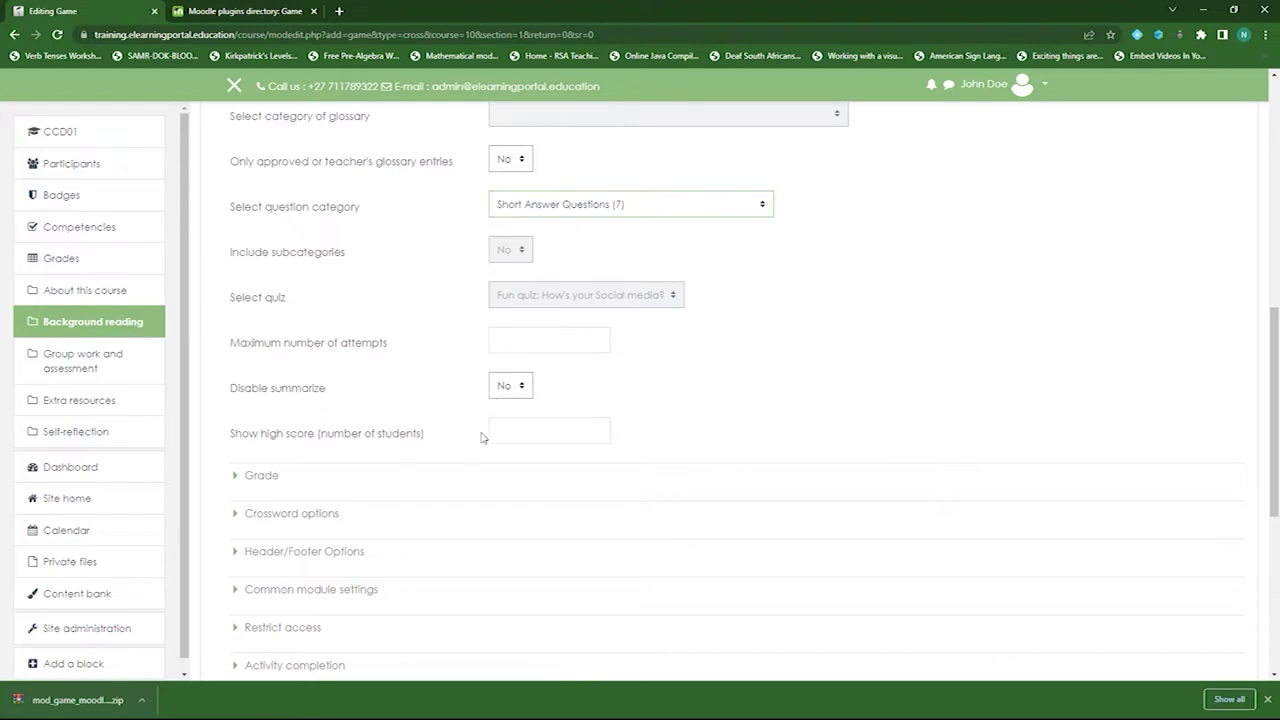
pyautogui.scroll(-2, 495, 425)
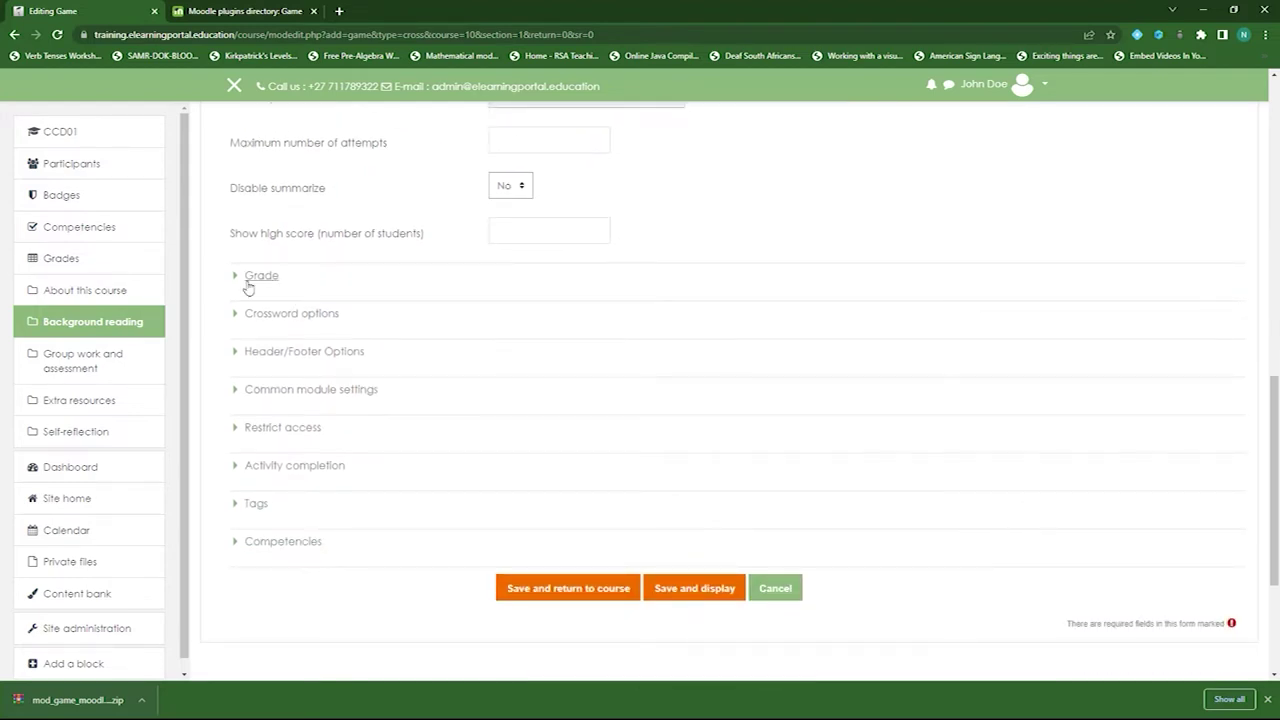
pyautogui.click(236, 278)
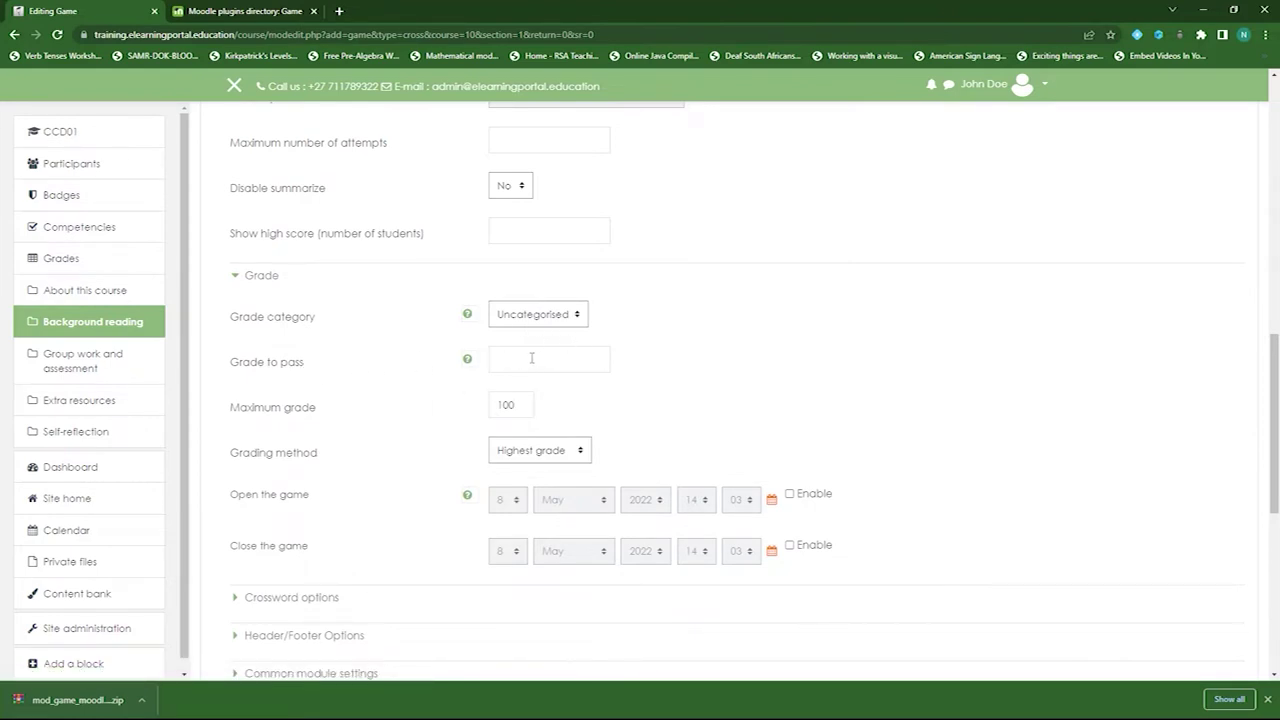
pyautogui.scroll(-3, 423, 397)
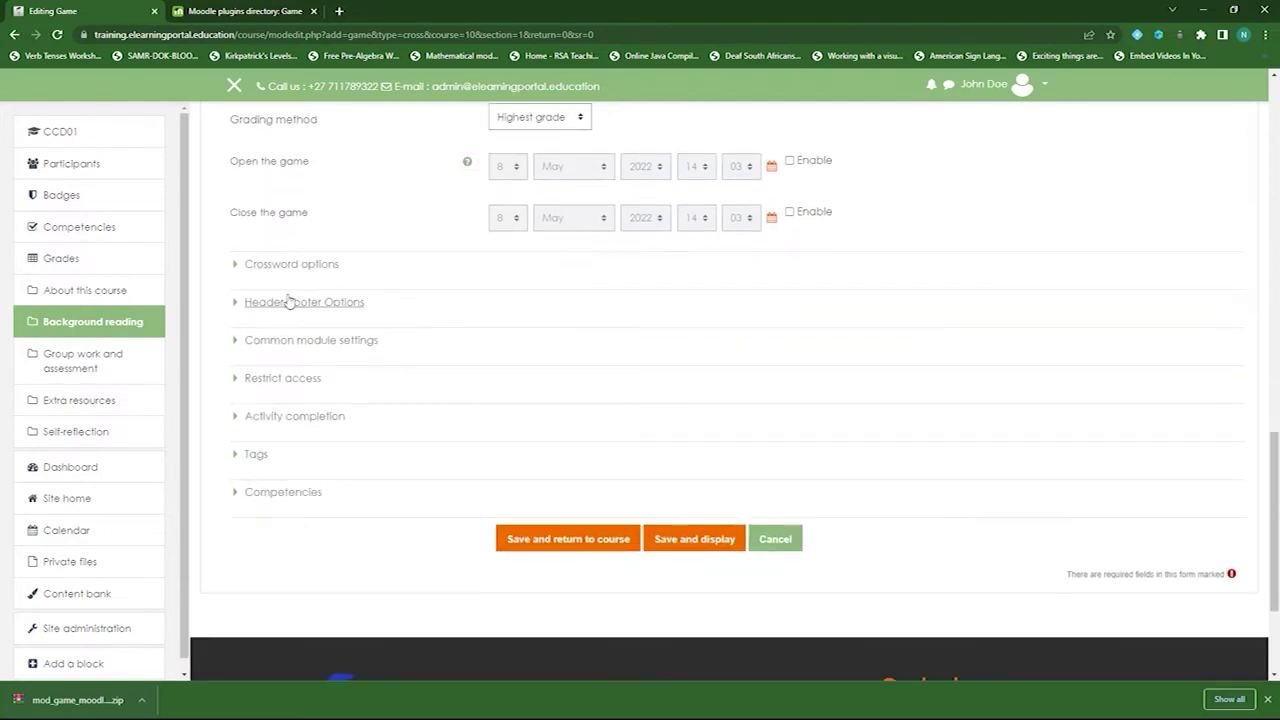
pyautogui.click(240, 266)
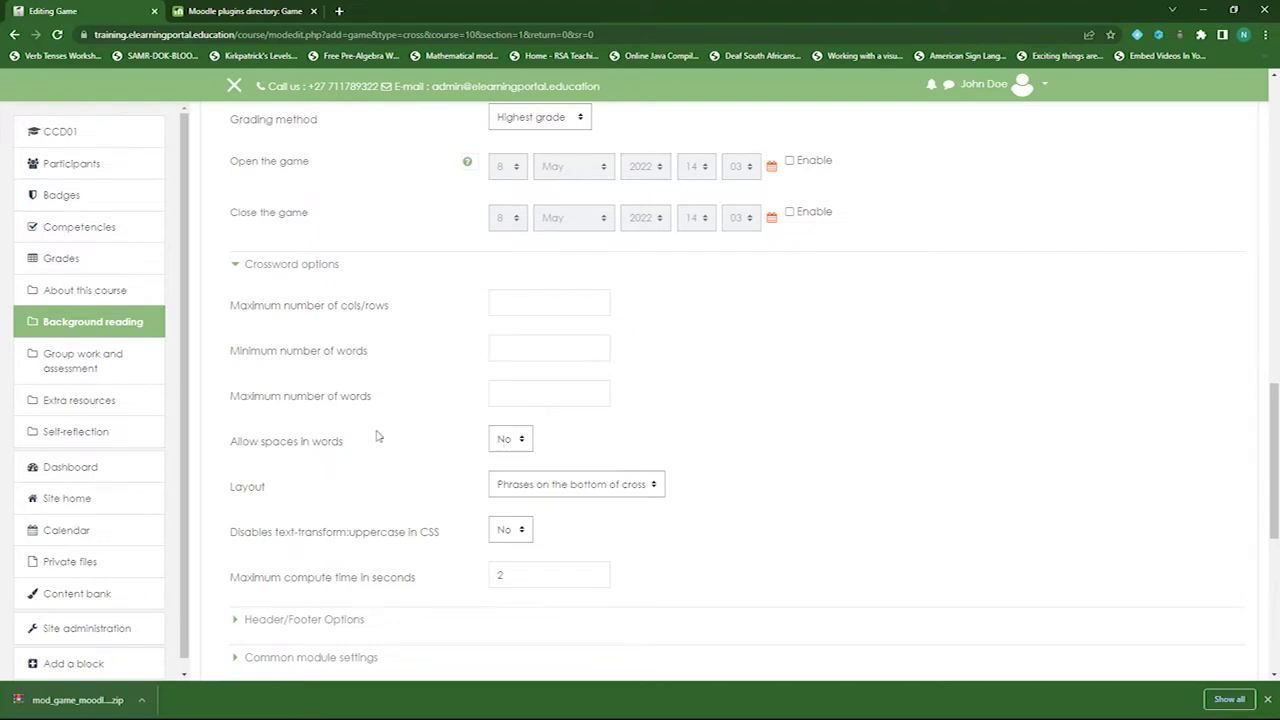
pyautogui.scroll(-2, 380, 435)
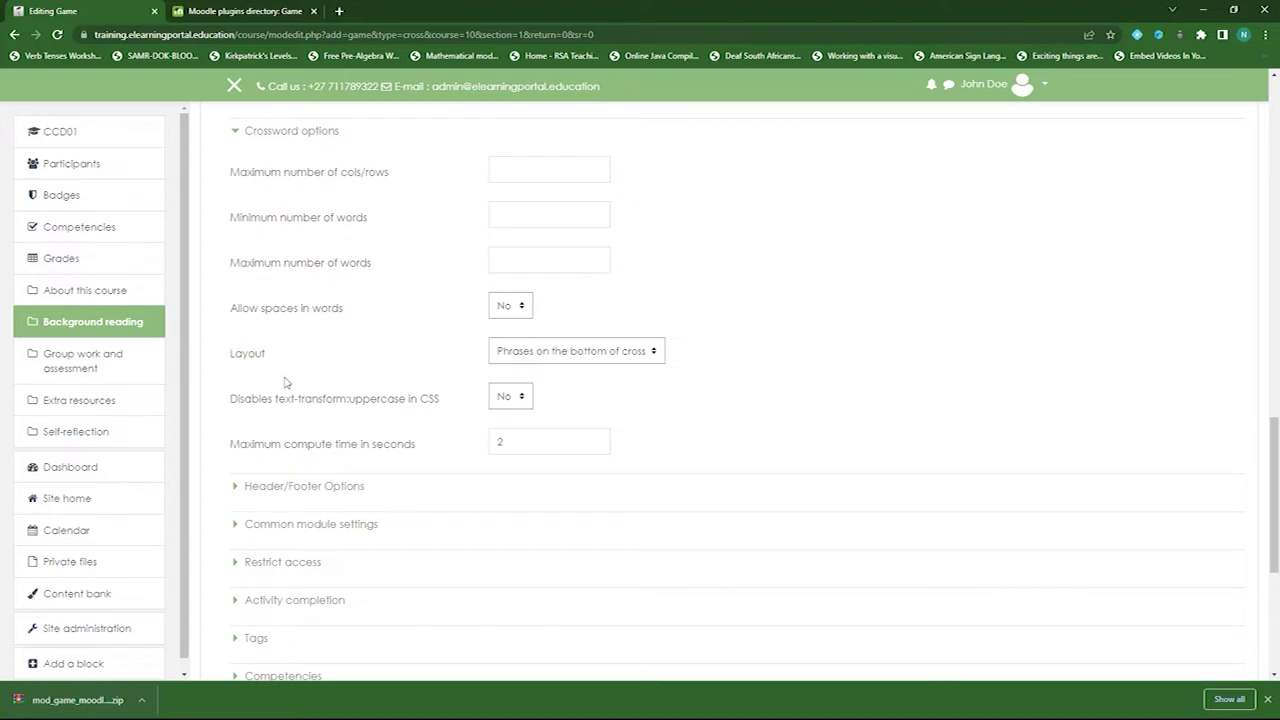
pyautogui.click(655, 356)
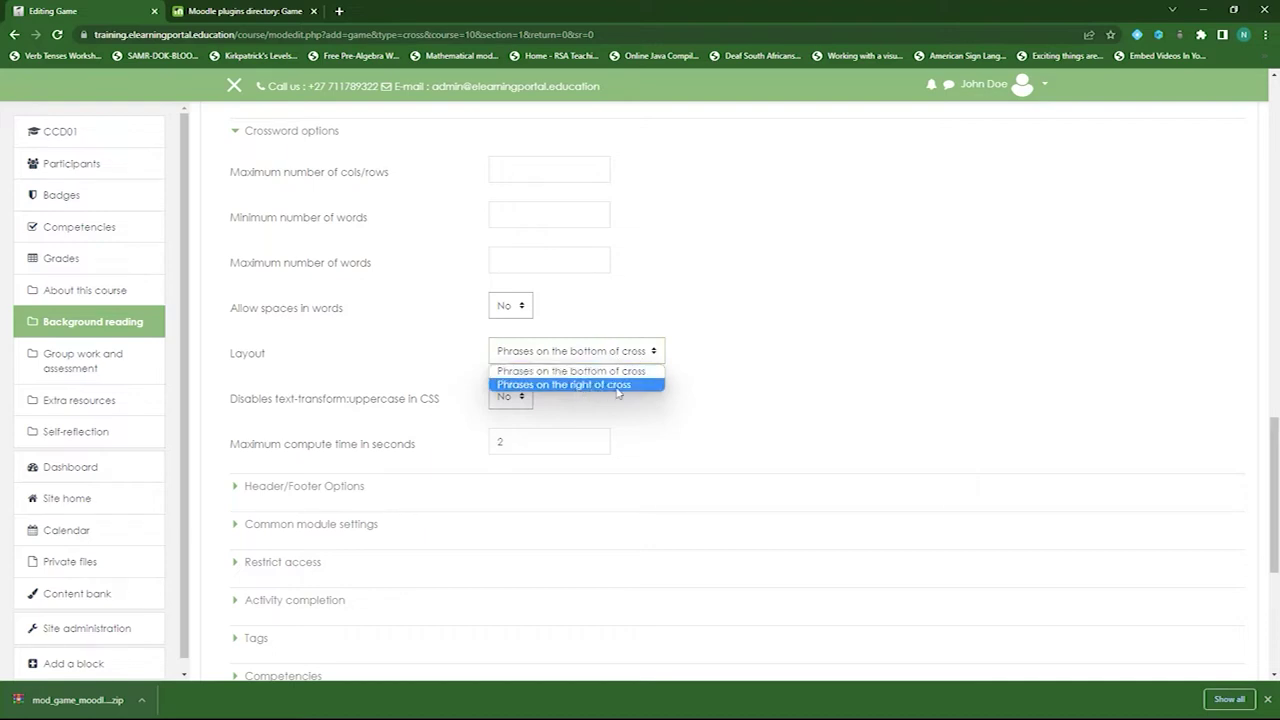
pyautogui.click(765, 369)
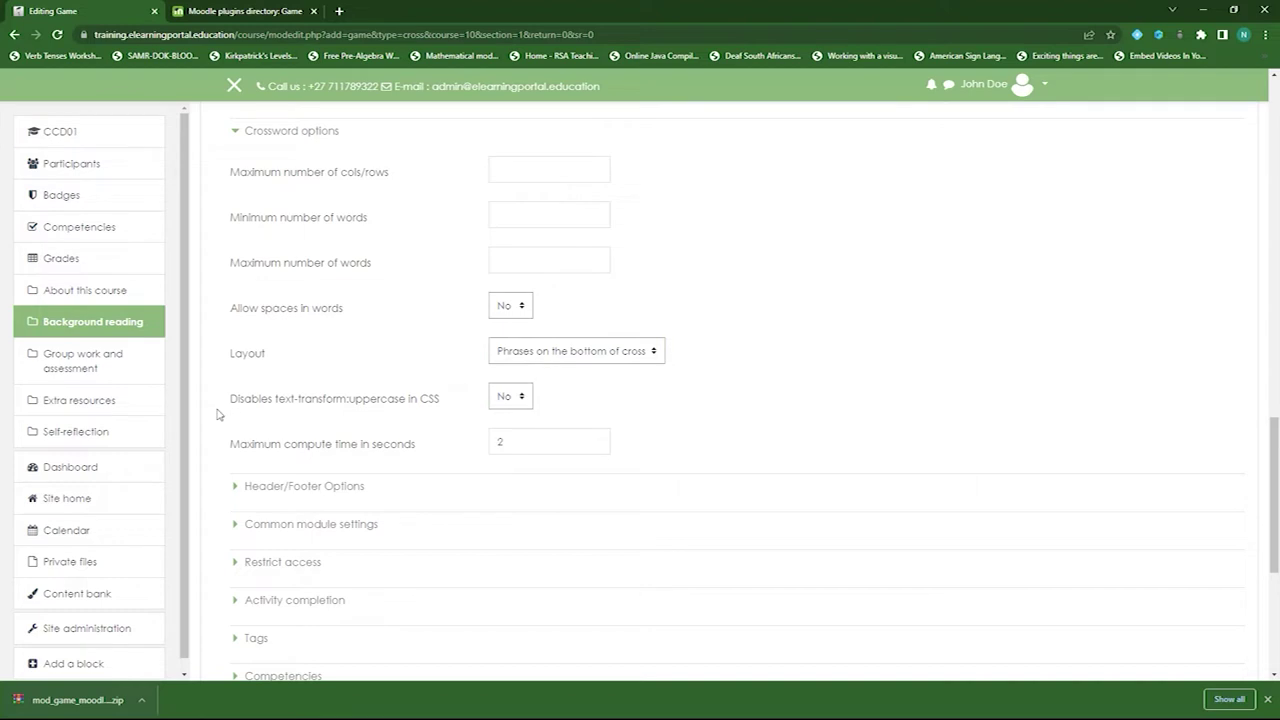
pyautogui.click(485, 490)
pyautogui.scroll(-1, 664, 453)
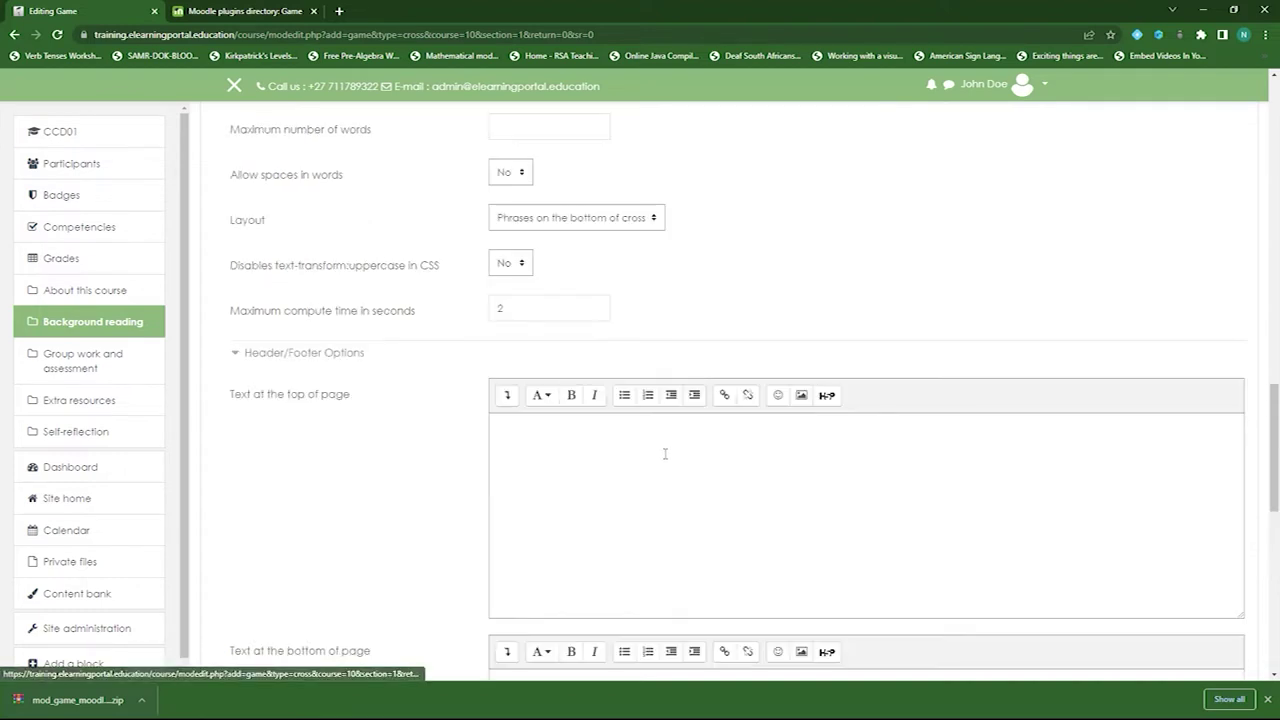
pyautogui.scroll(-2, 662, 470)
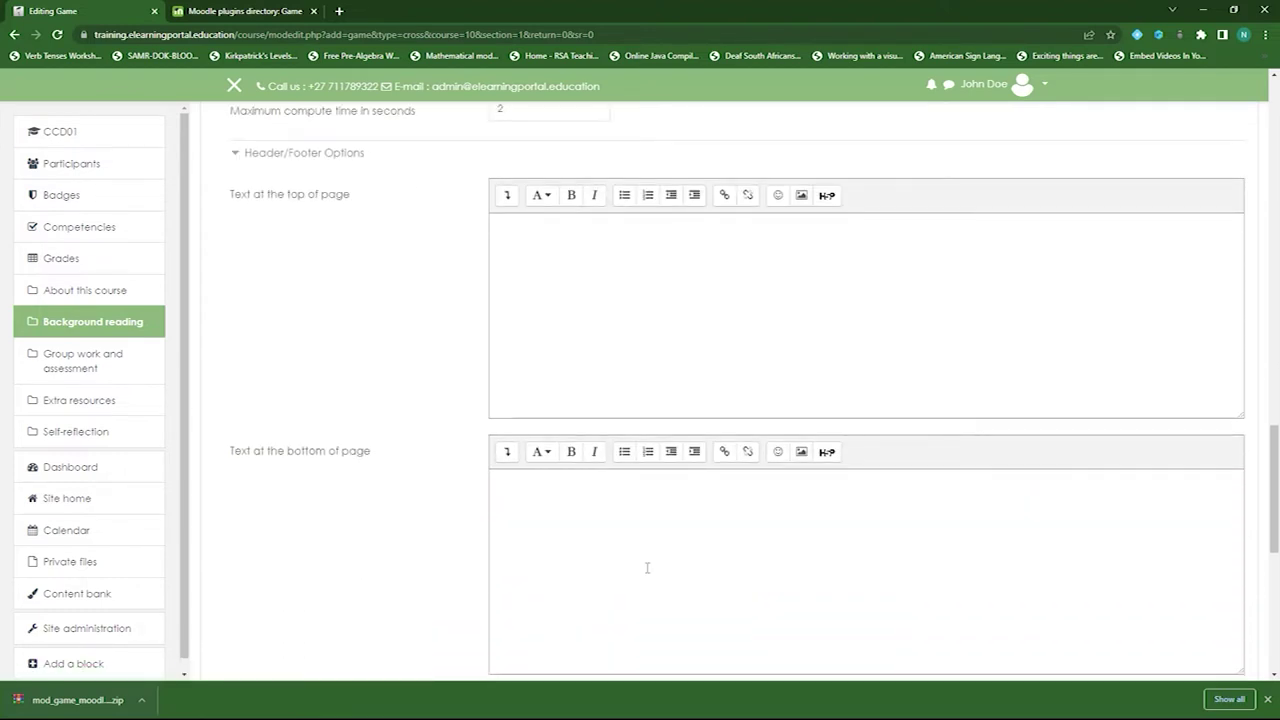
pyautogui.click(233, 154)
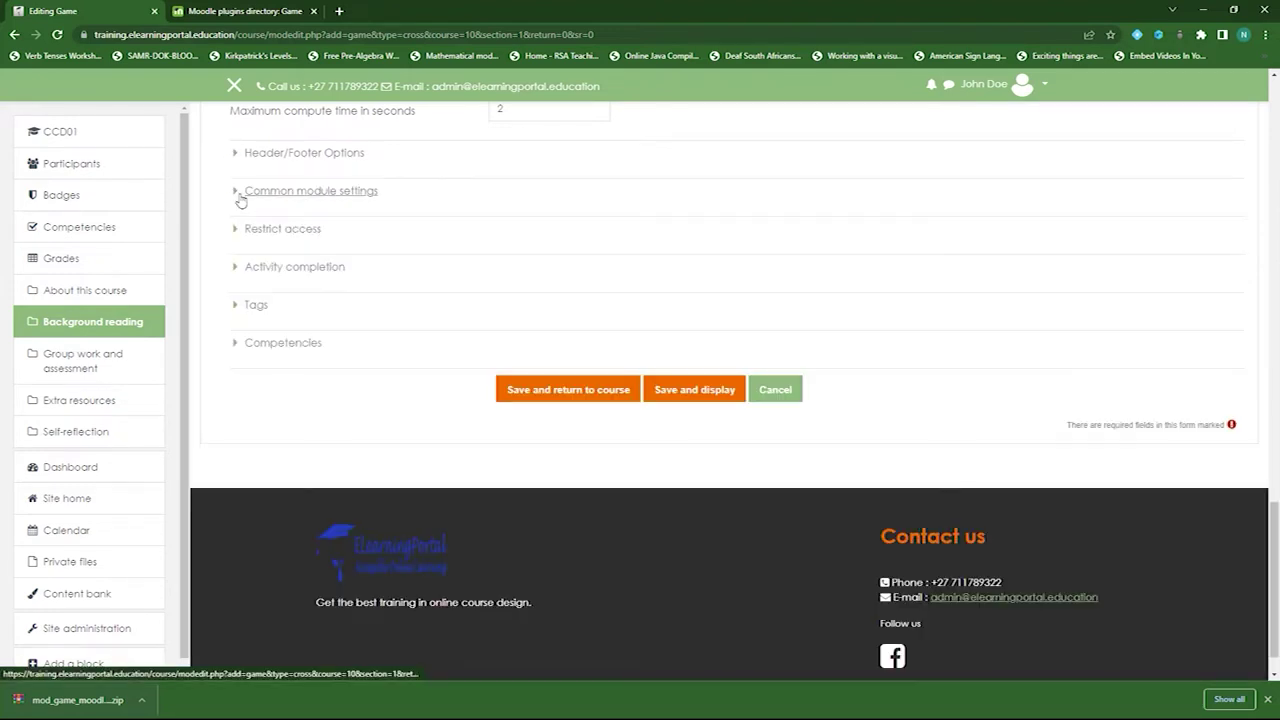
pyautogui.click(240, 193)
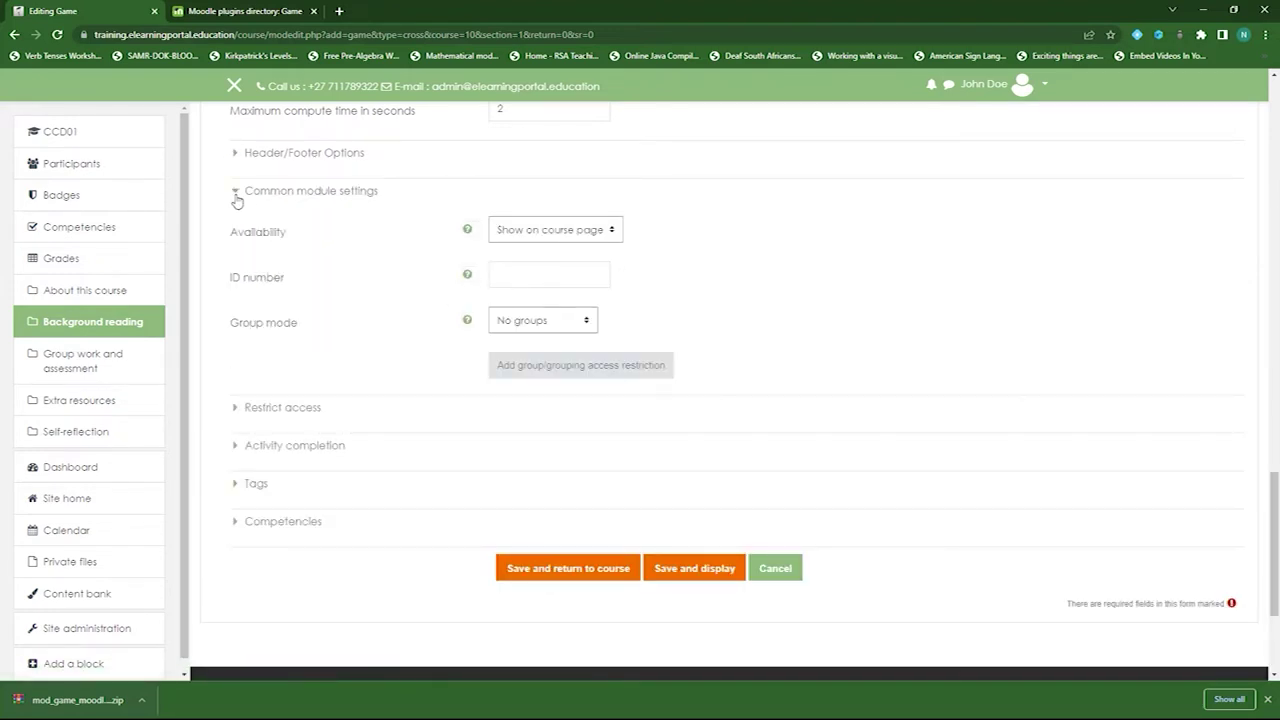
pyautogui.click(237, 192)
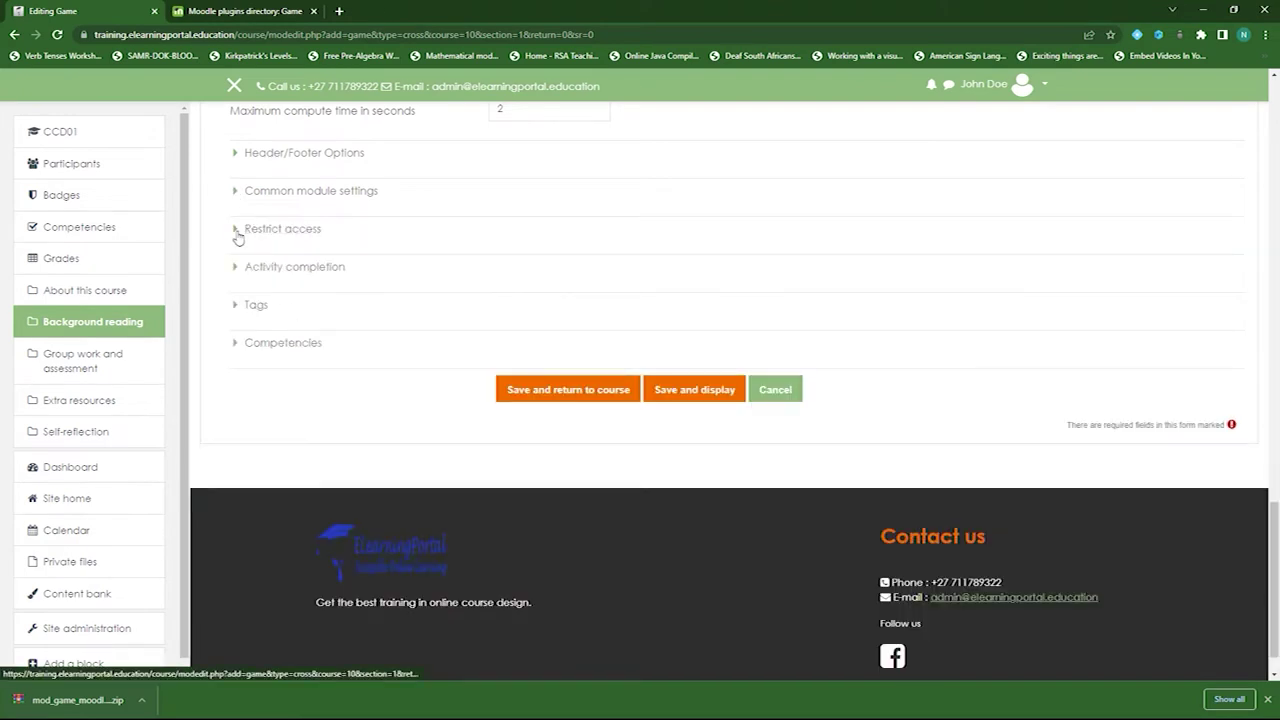
pyautogui.click(238, 232)
pyautogui.click(240, 232)
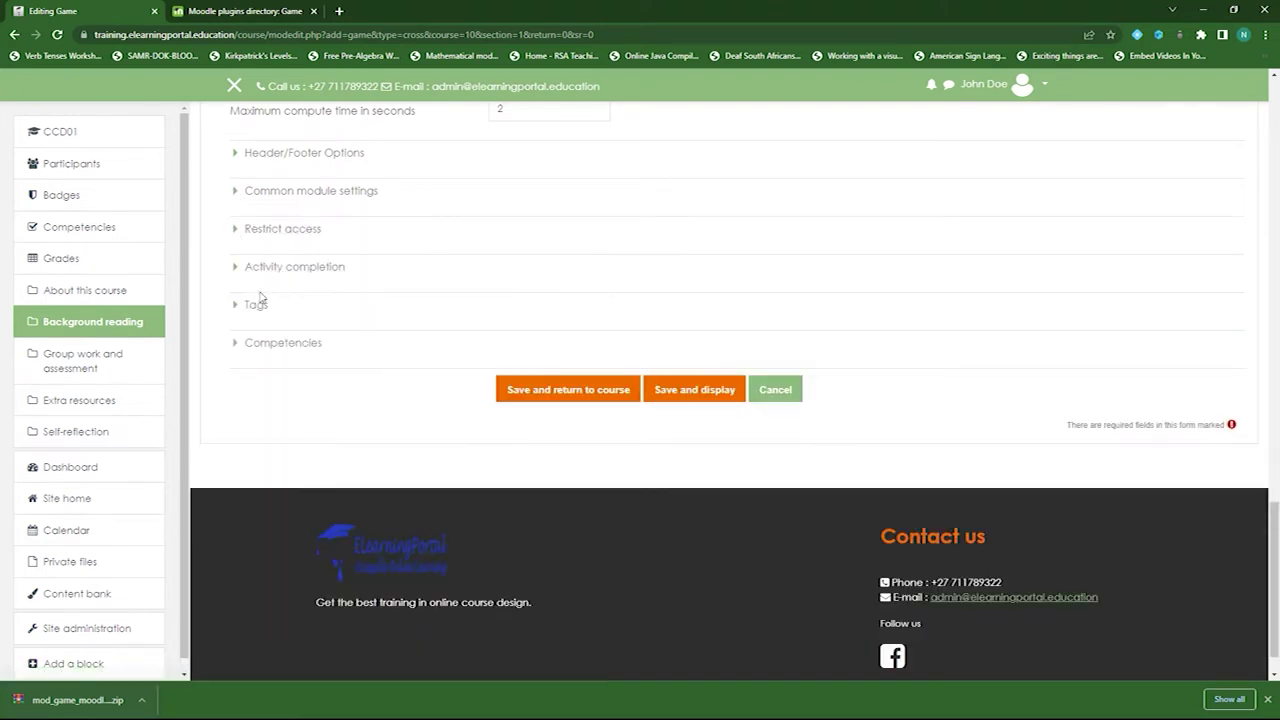
pyautogui.click(237, 268)
# - Make the crossword complete when conditions are met, requiring a grade, then save and return to the course
pyautogui.click(617, 312)
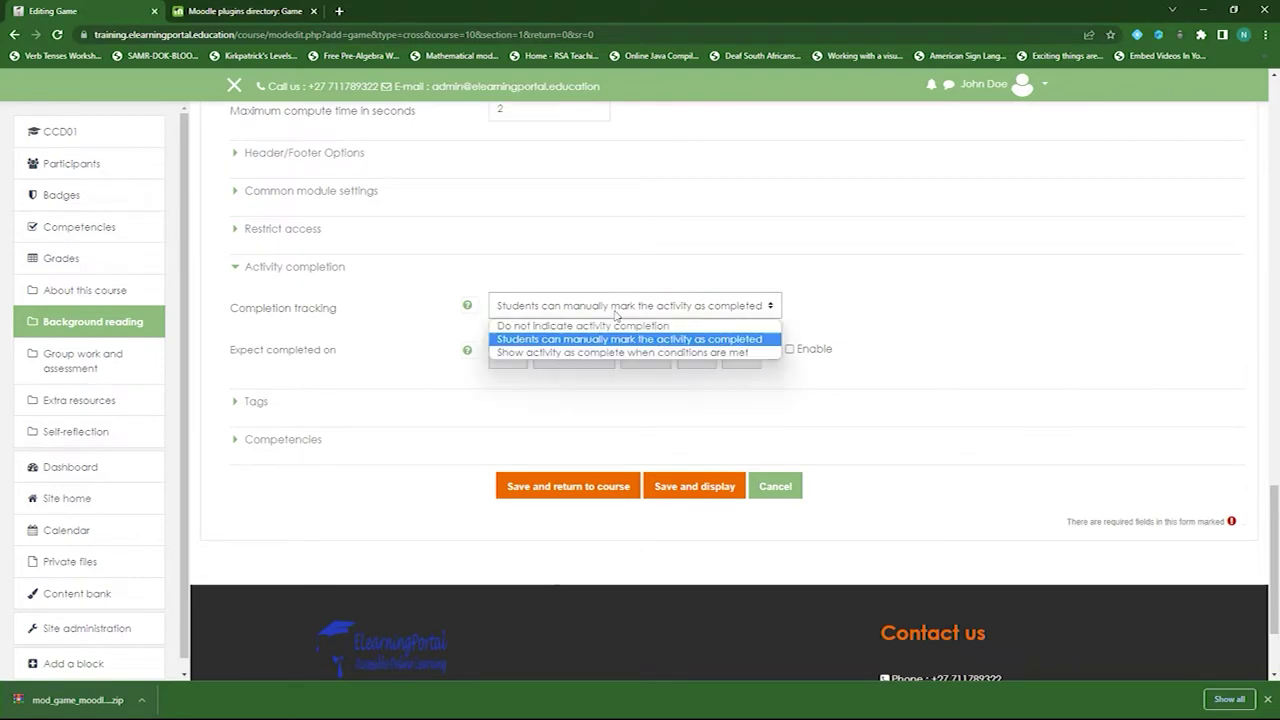
pyautogui.click(550, 356)
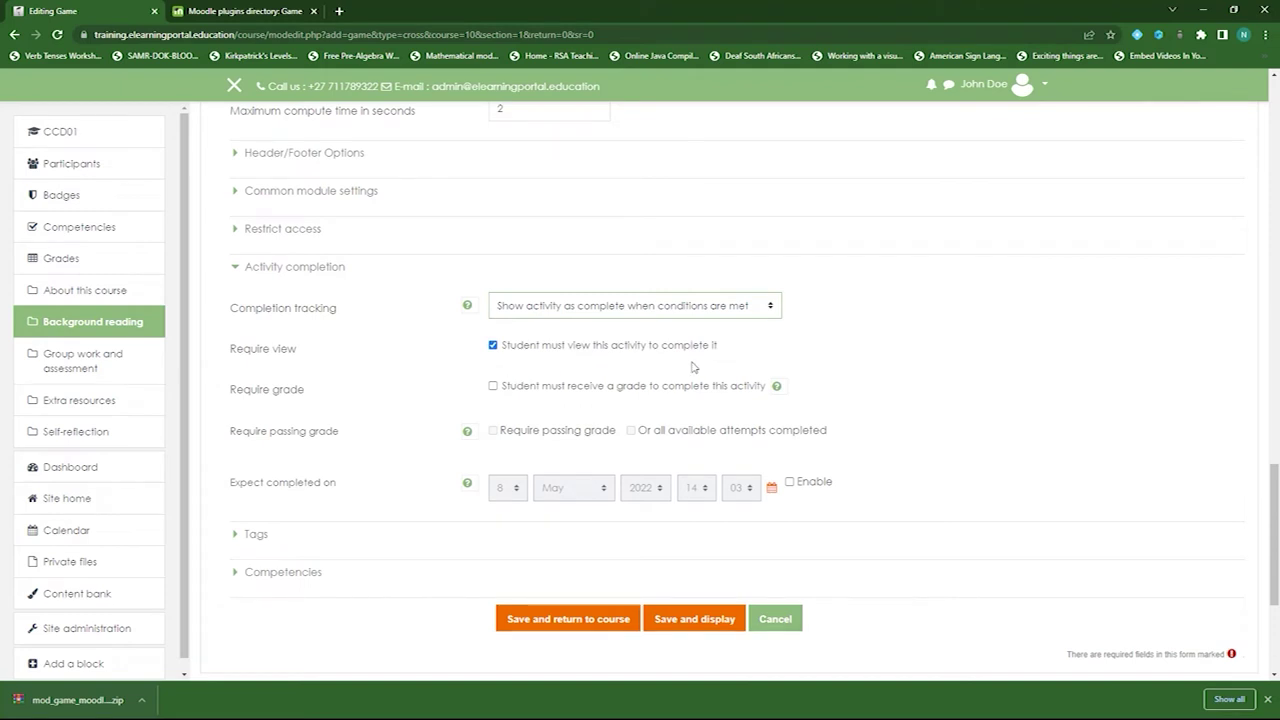
pyautogui.click(492, 386)
pyautogui.scroll(-3, 415, 391)
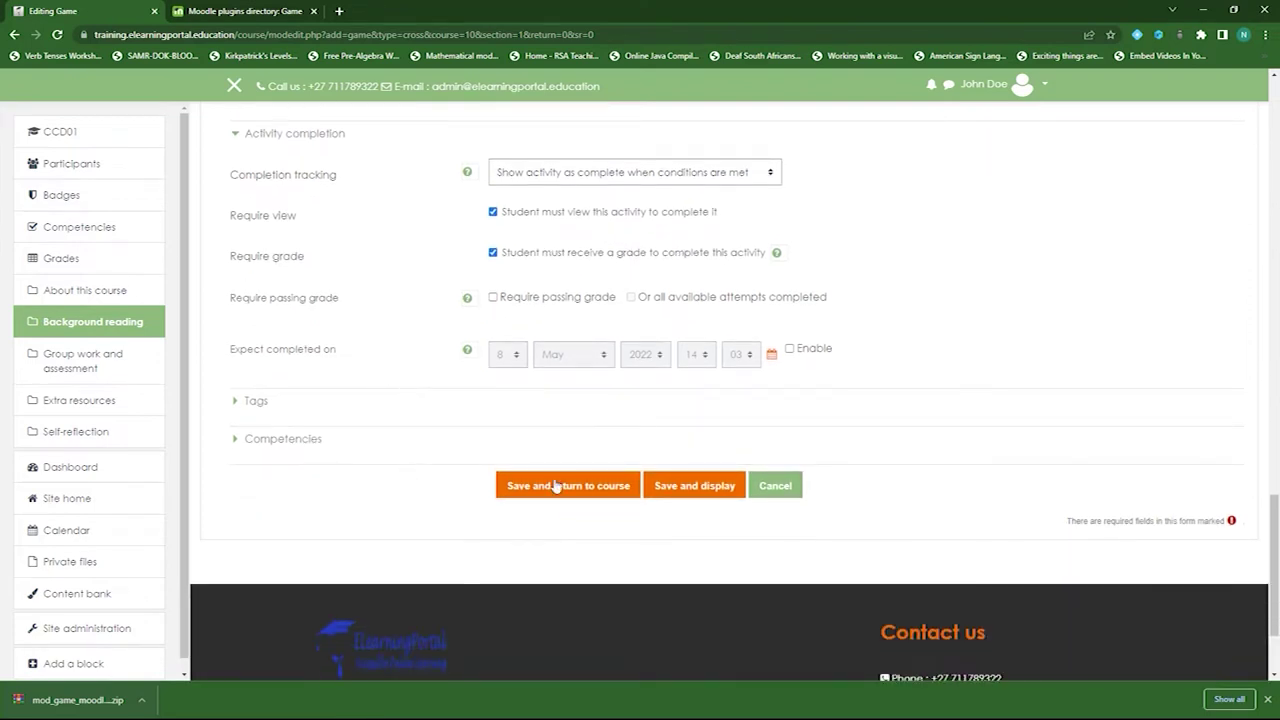
pyautogui.click(562, 488)
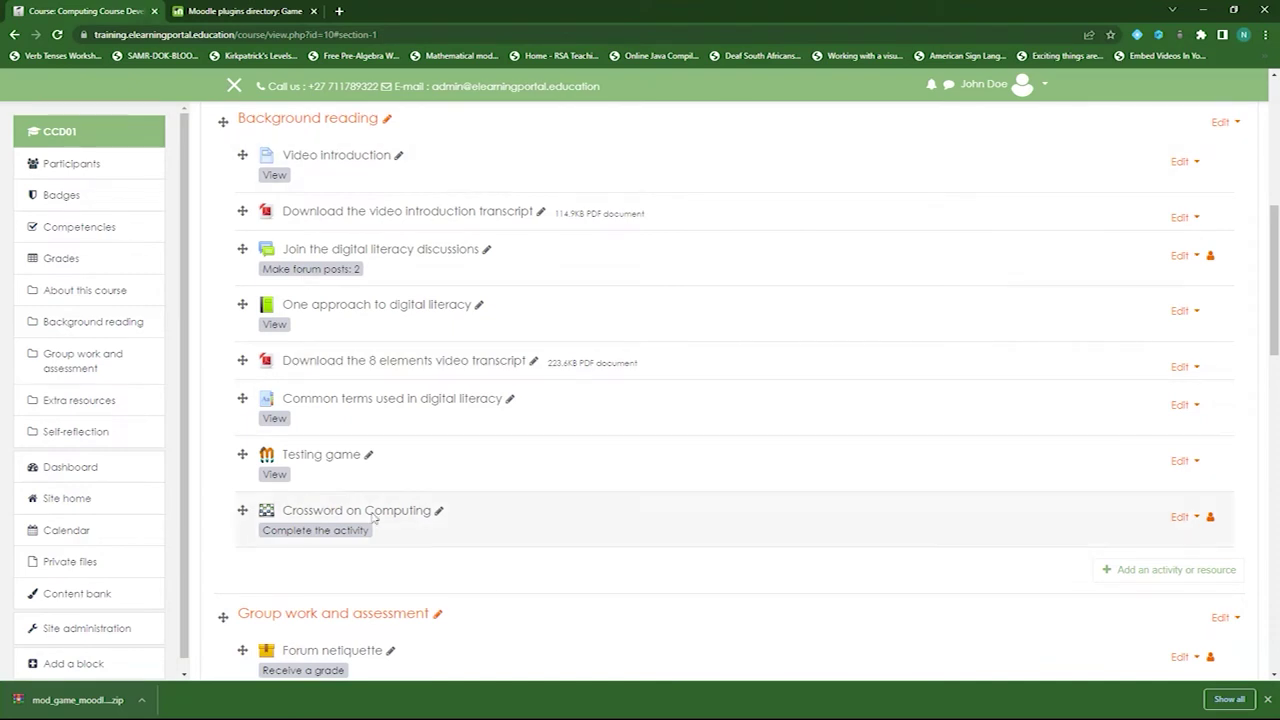
# - Open the Crossword on Computing game listed under Background reading
pyautogui.click(362, 515)
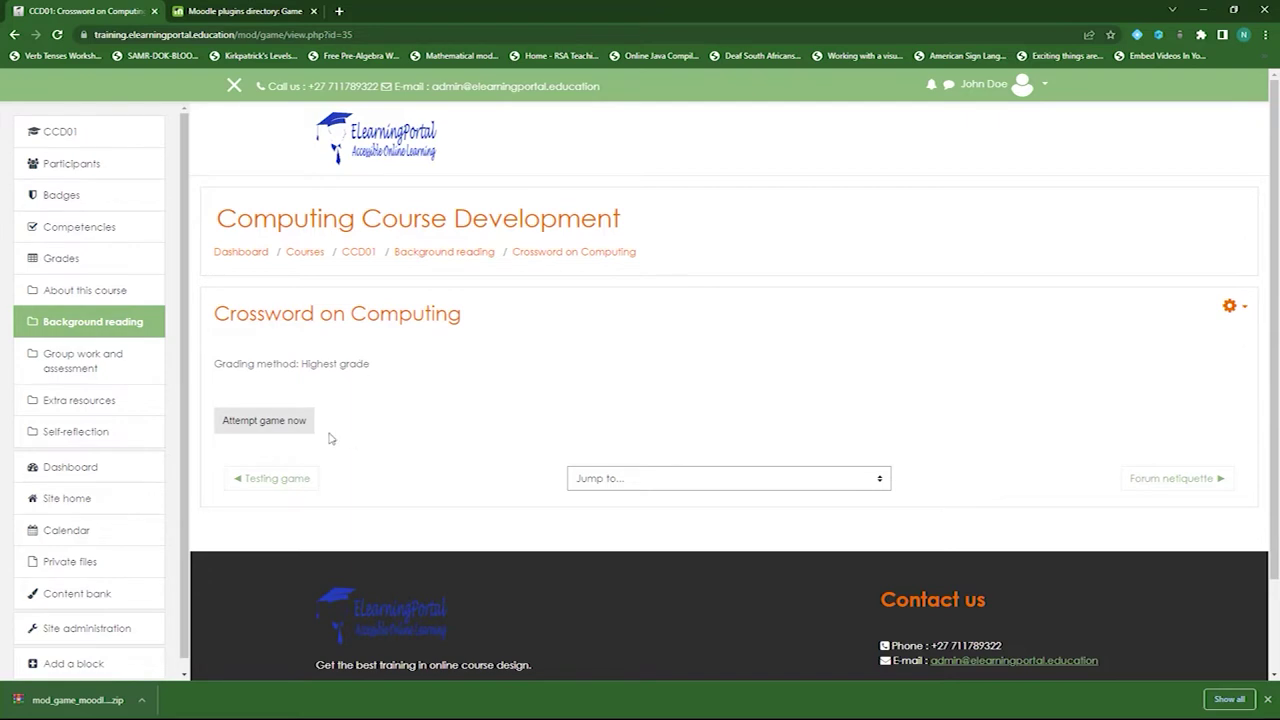
# - Start playing the Computing crossword and open the 5 Down clue
pyautogui.click(268, 424)
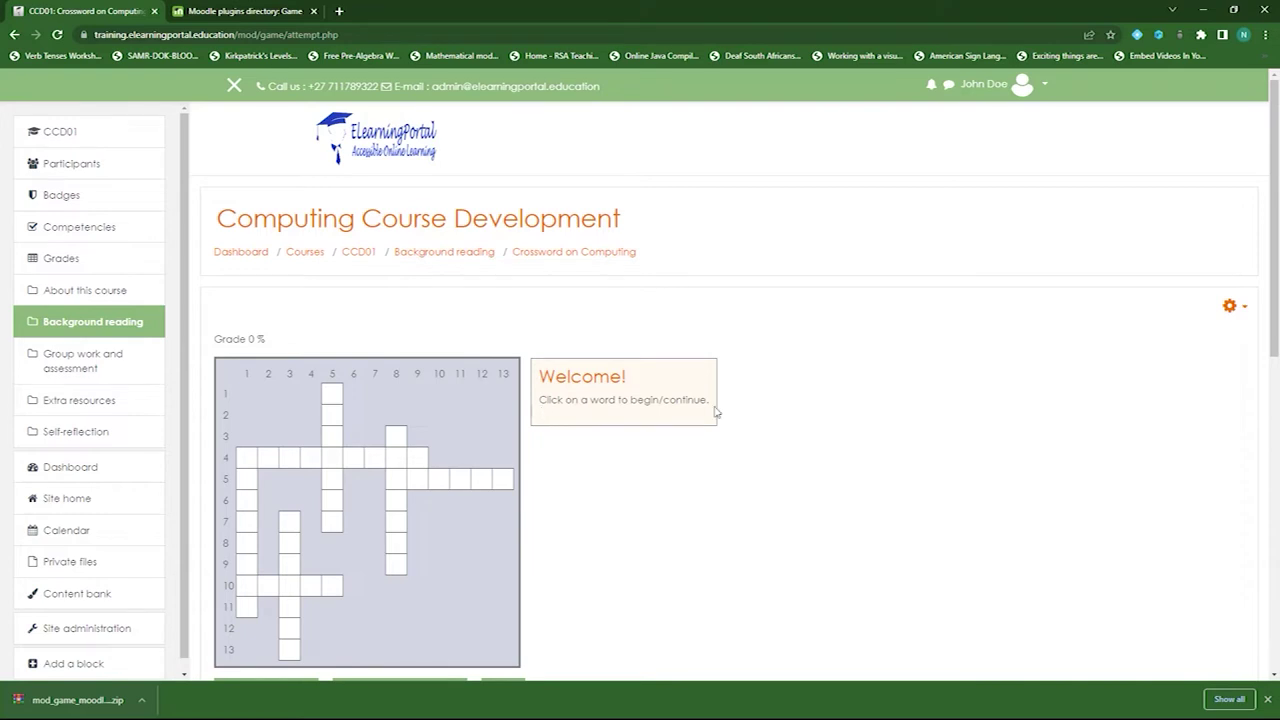
pyautogui.scroll(-3, 643, 410)
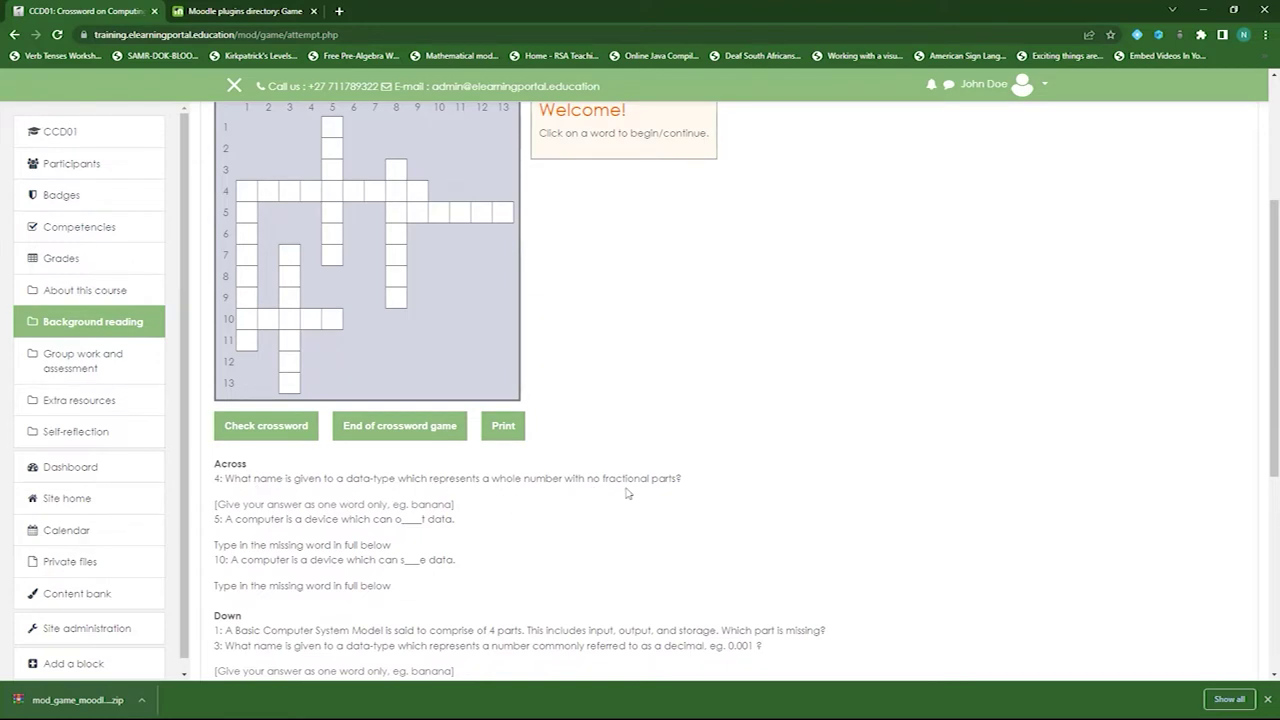
pyautogui.scroll(1, 735, 497)
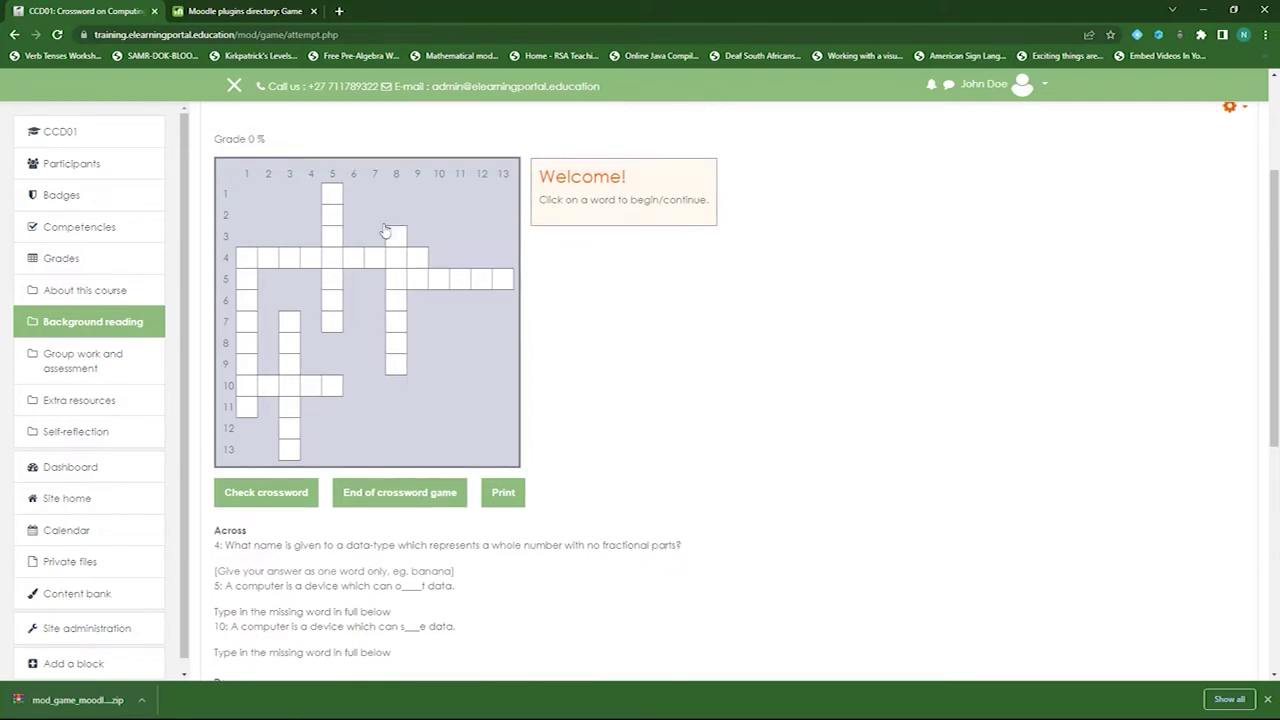
pyautogui.click(333, 196)
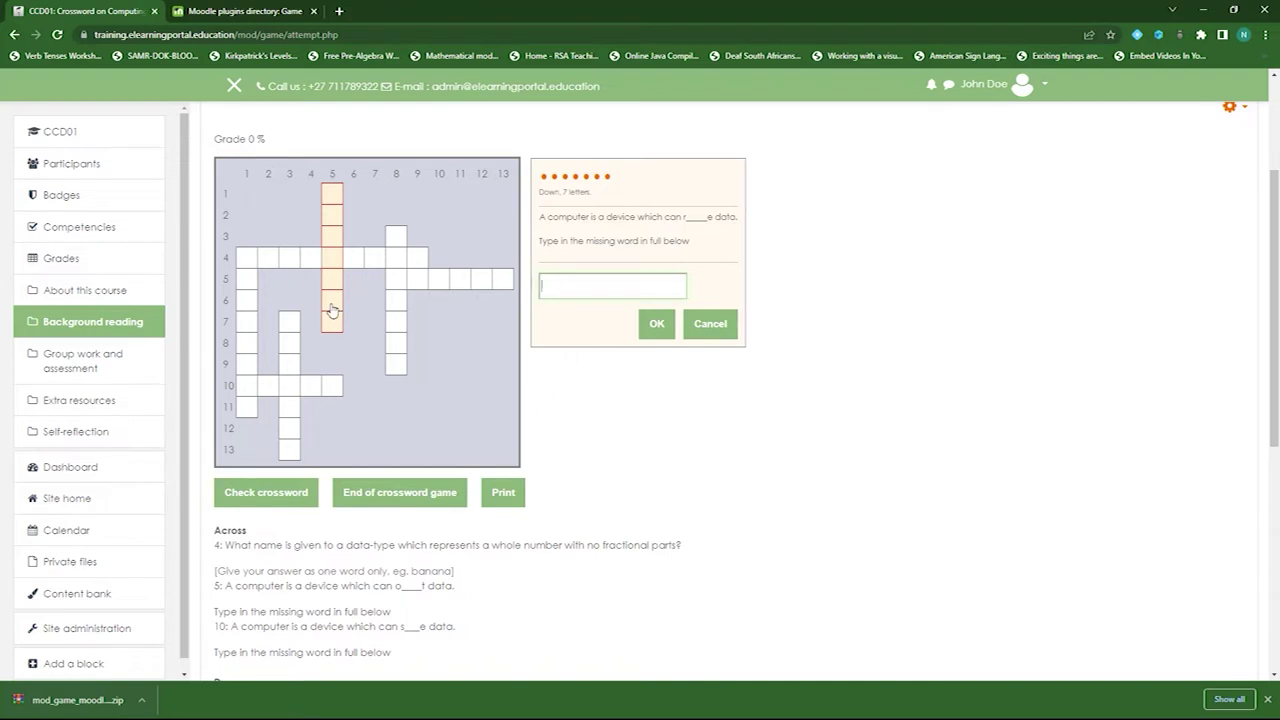
# - End the crossword game so the grid answers are checked
pyautogui.scroll(-2, 277, 411)
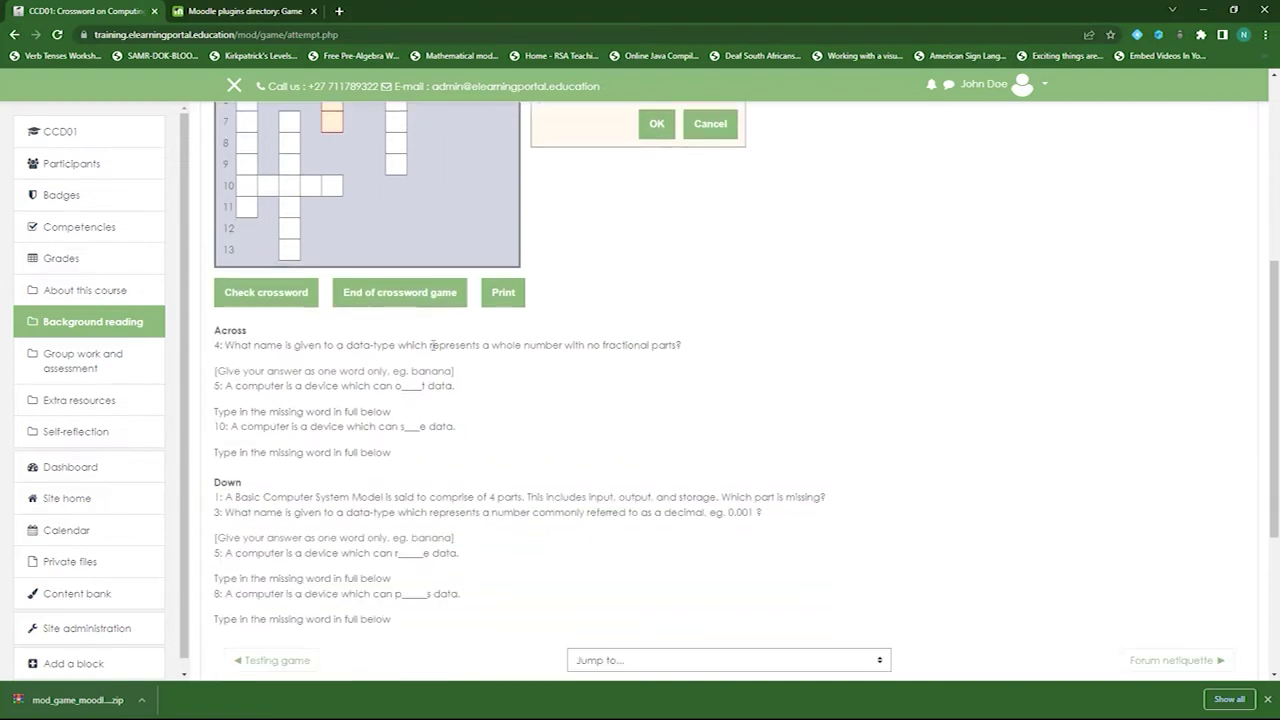
pyautogui.scroll(-2, 432, 345)
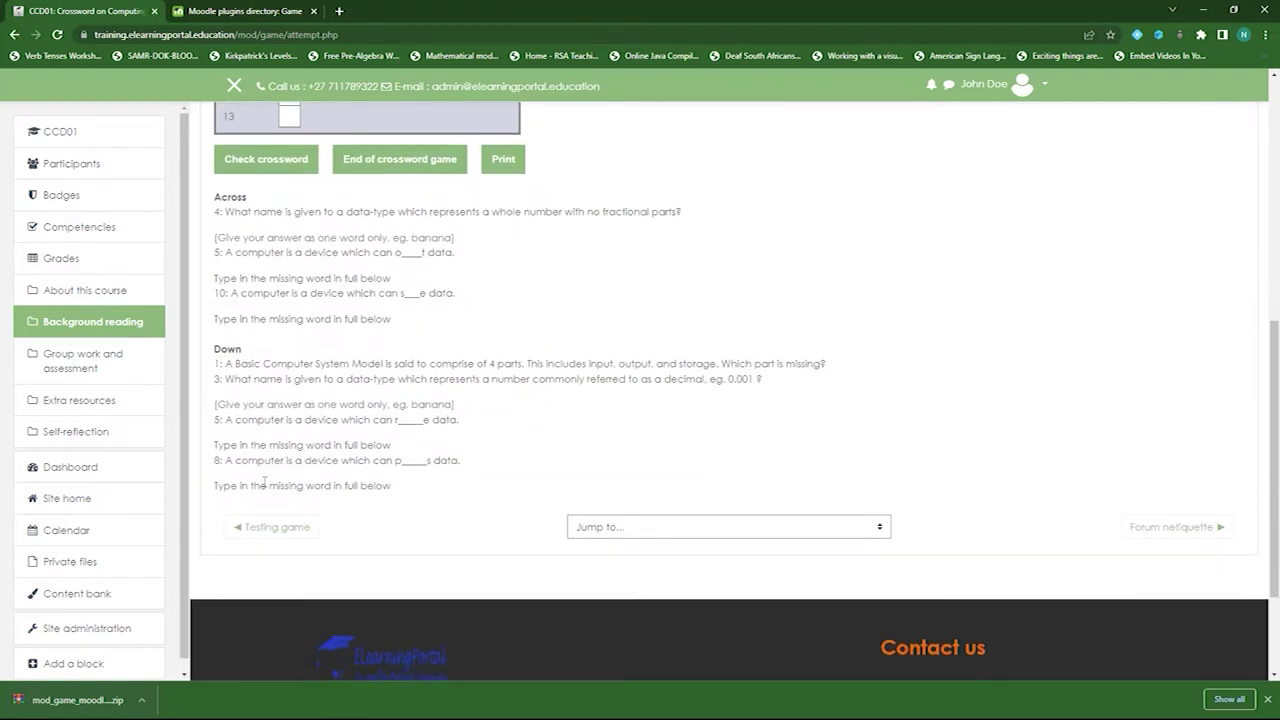
pyautogui.scroll(2, 483, 383)
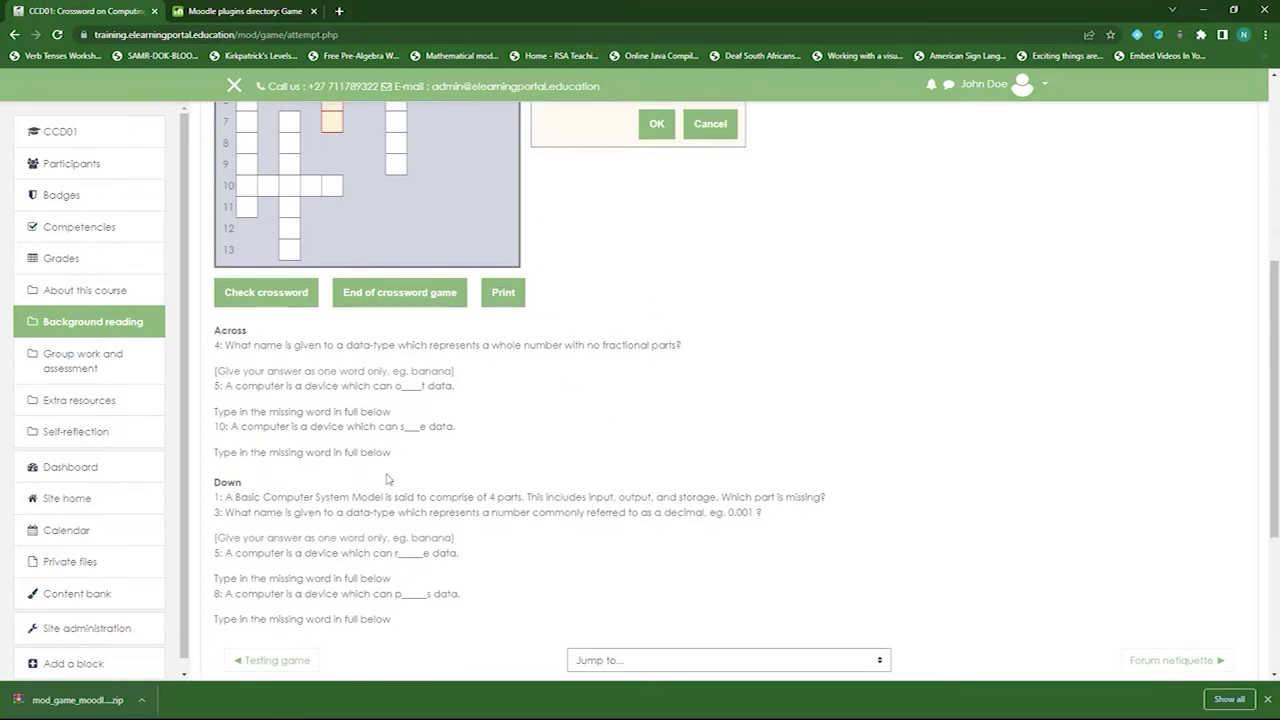
pyautogui.scroll(2, 408, 531)
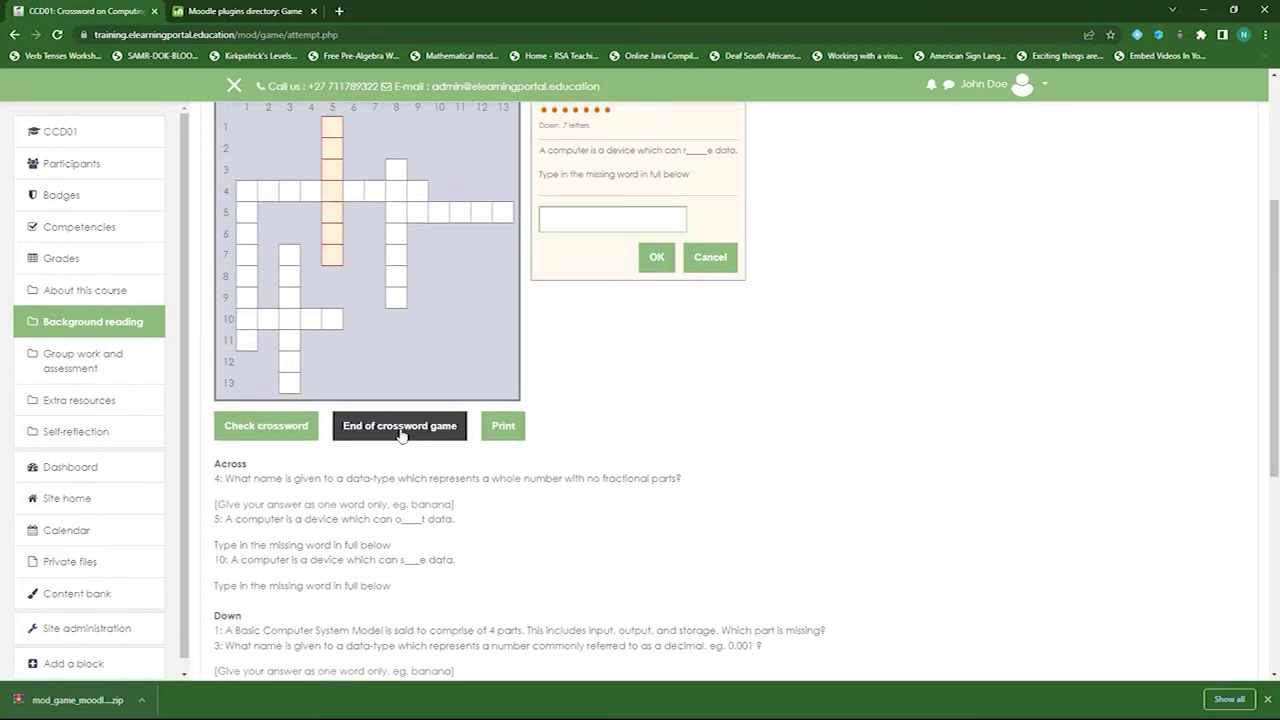
pyautogui.click(400, 426)
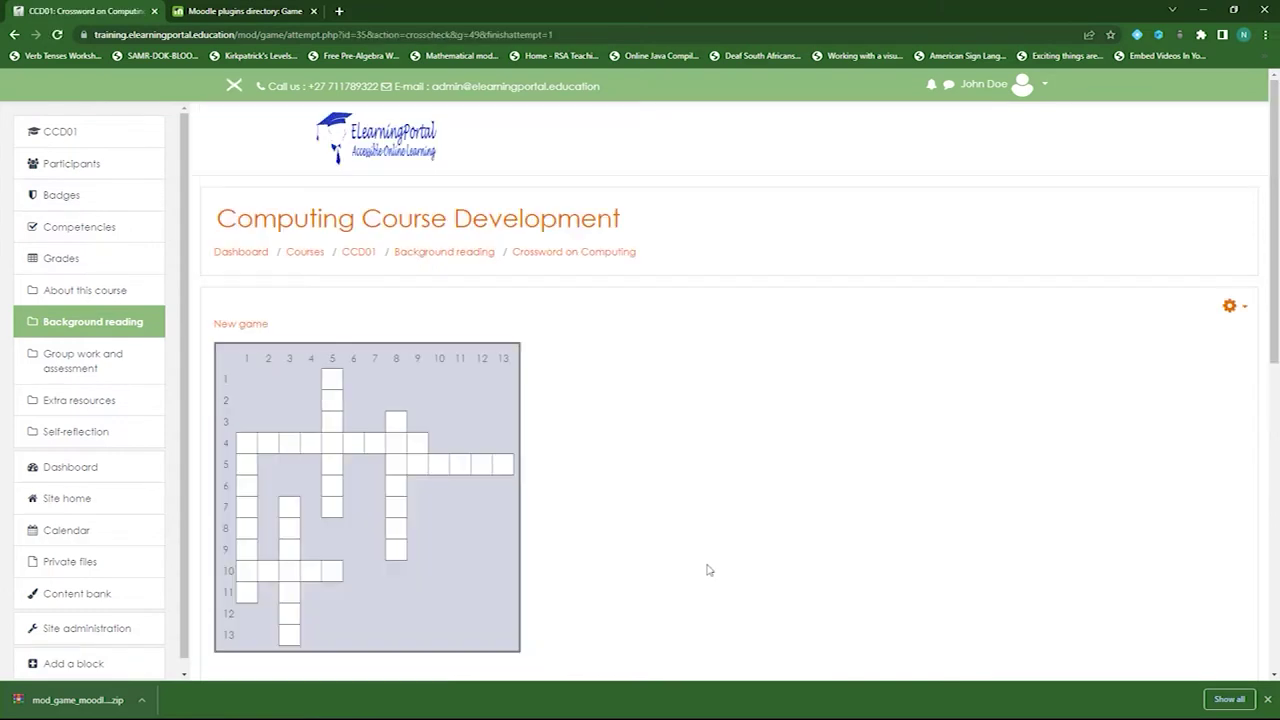
# - Begin a fresh Crossword on Computing attempt with a newly generated grid
pyautogui.scroll(-5, 546, 506)
pyautogui.scroll(-3, 547, 506)
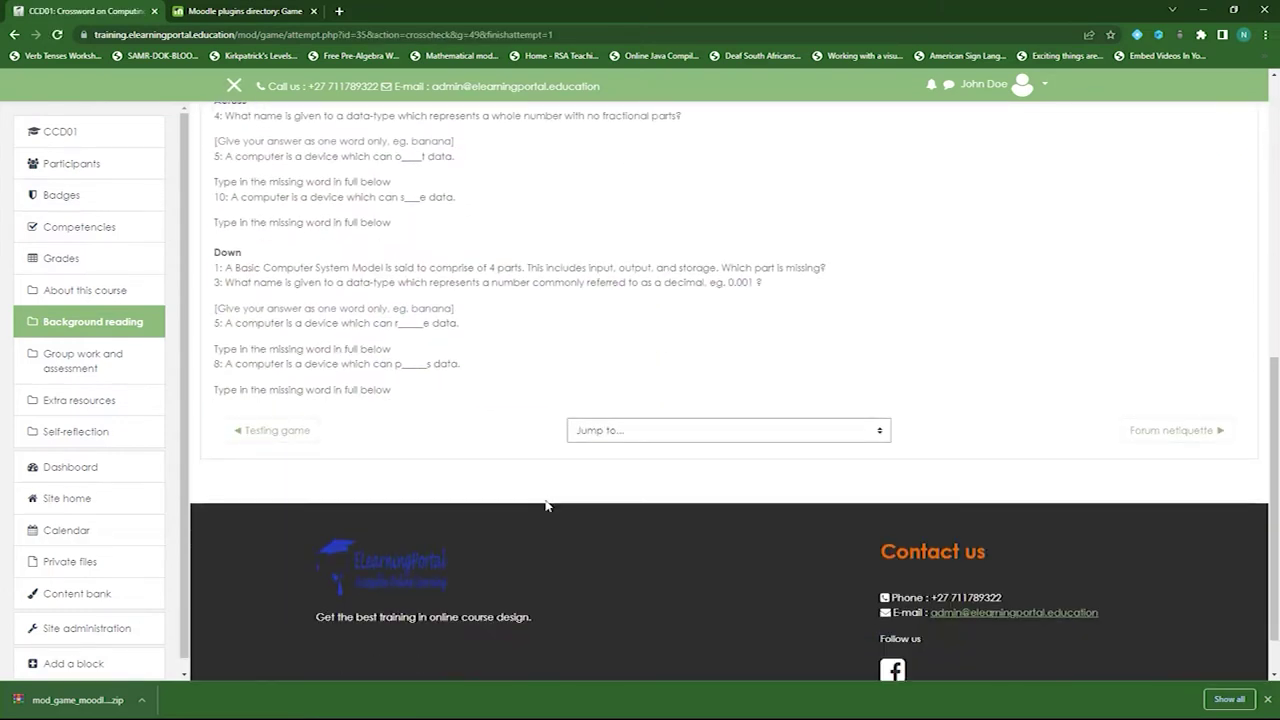
pyautogui.scroll(4, 466, 445)
pyautogui.scroll(2, 466, 447)
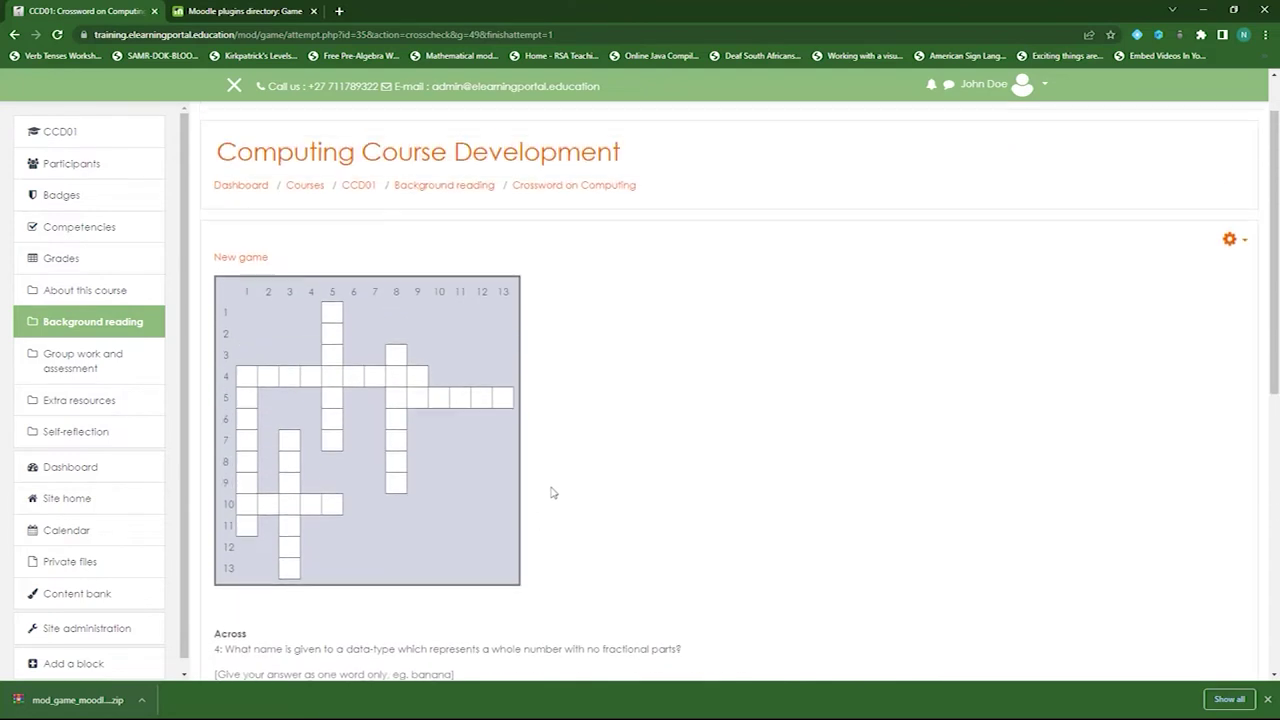
pyautogui.click(250, 258)
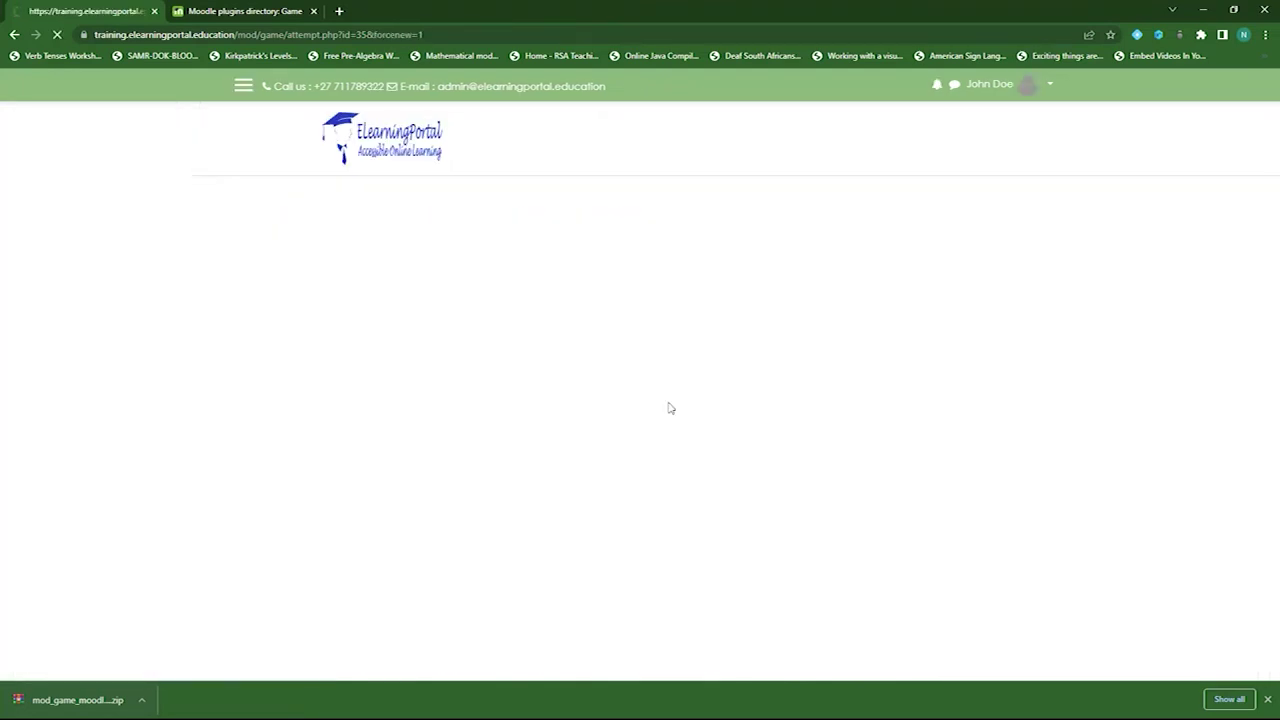
# - Open the six-letter 1 Down clue and put the cursor in its answer field
pyautogui.scroll(-3, 474, 512)
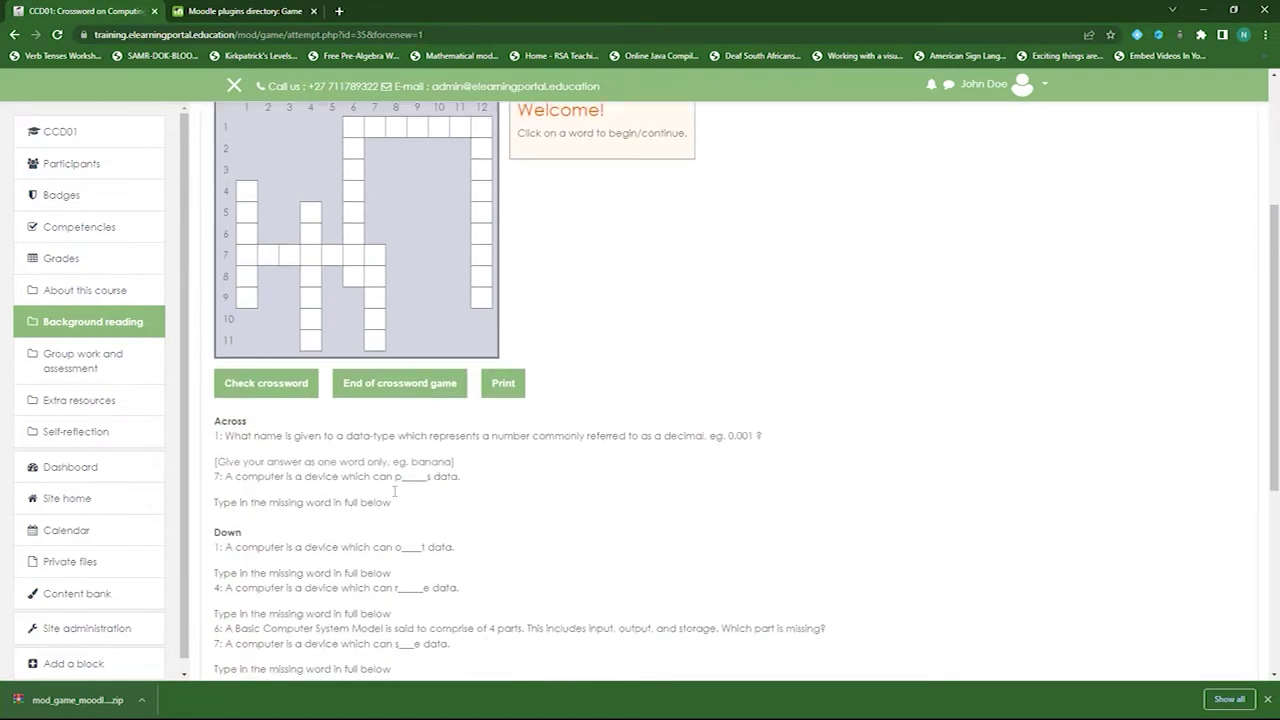
pyautogui.scroll(-1, 368, 448)
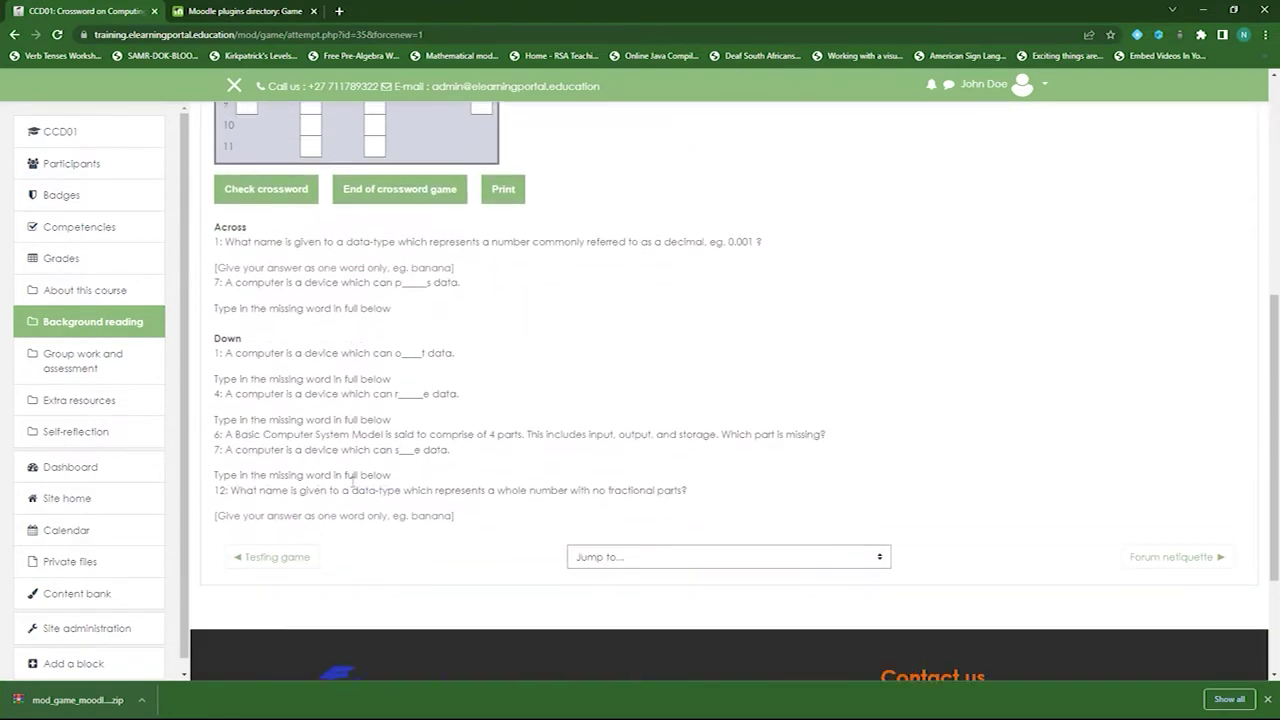
pyautogui.scroll(3, 380, 500)
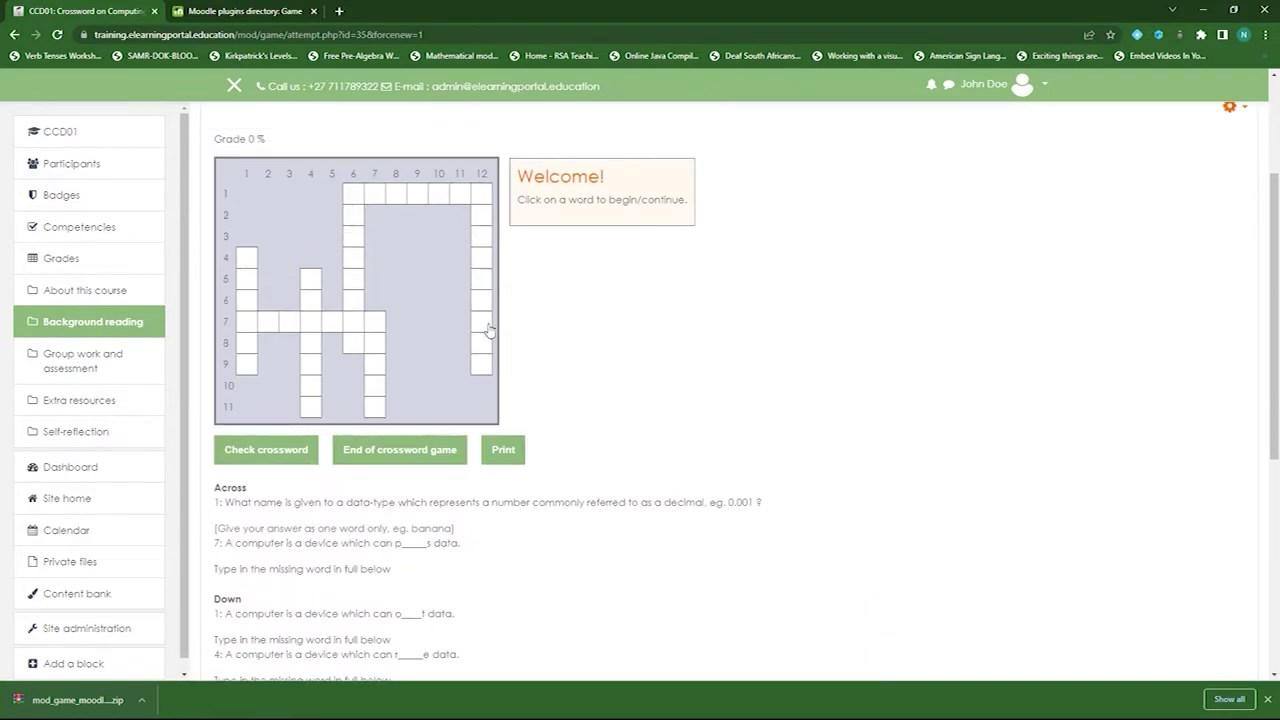
pyautogui.click(247, 264)
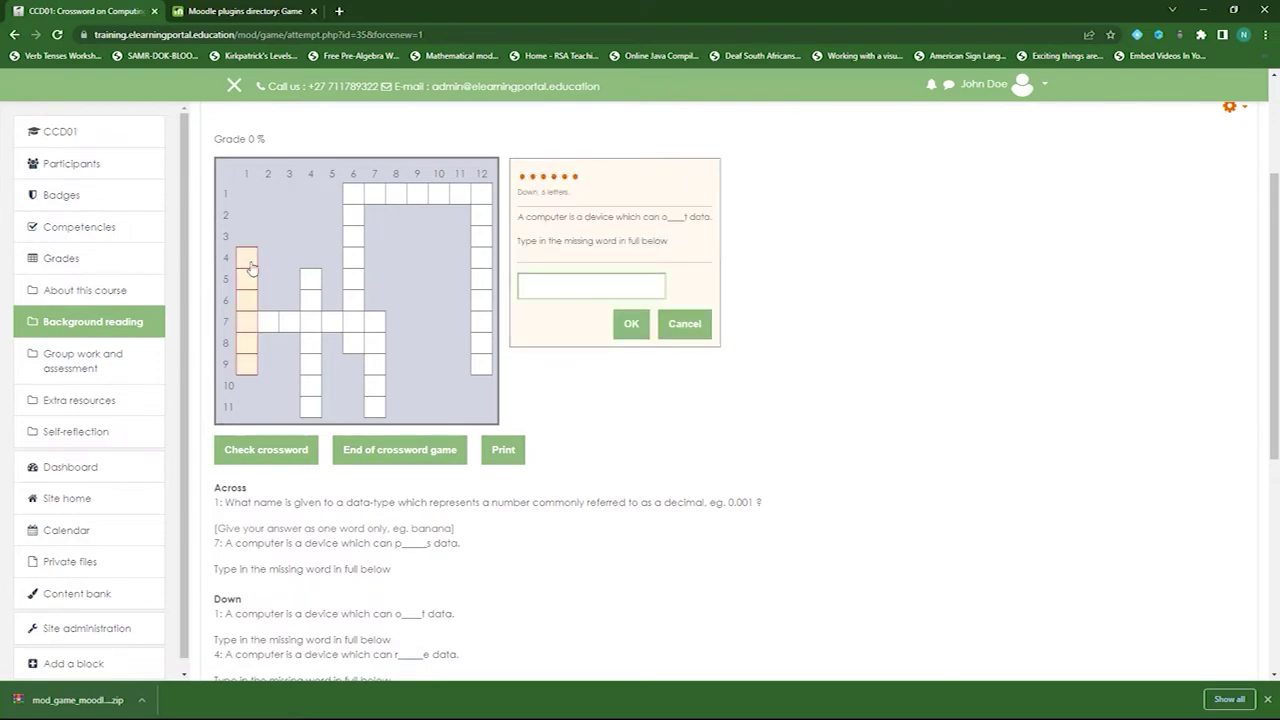
pyautogui.click(590, 285)
pyautogui.scroll(-2, 561, 444)
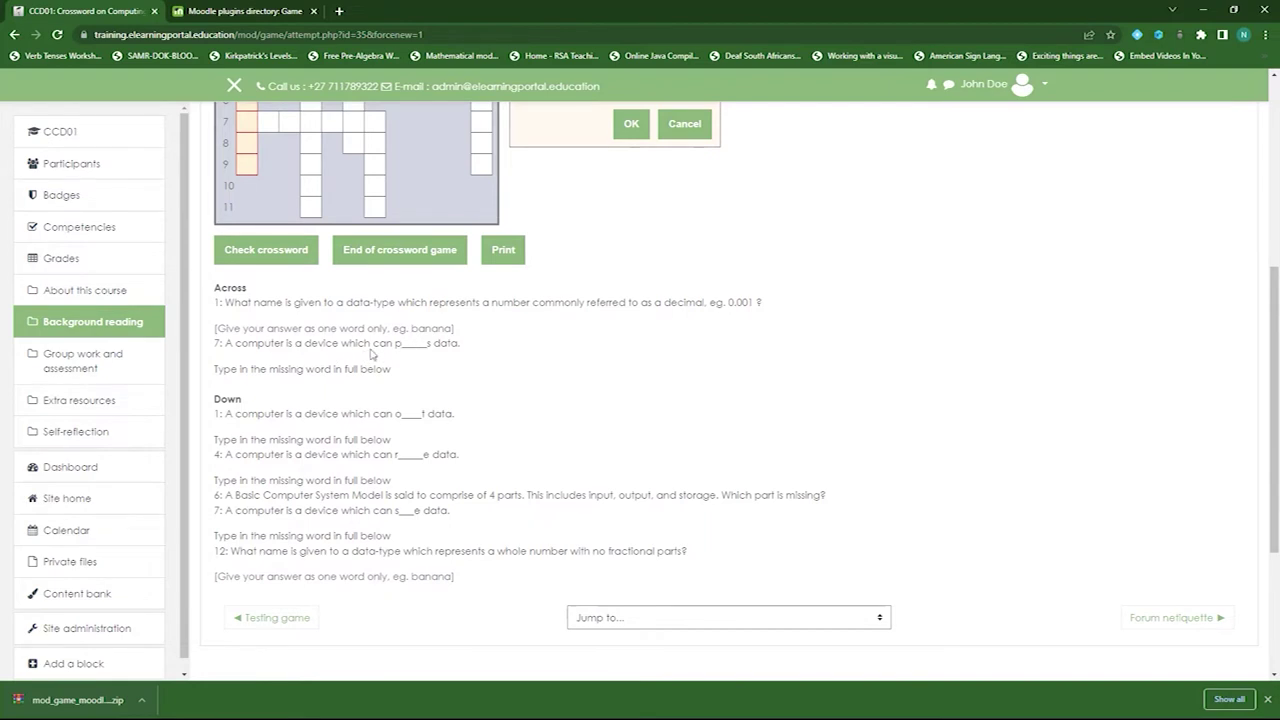
pyautogui.scroll(1, 566, 494)
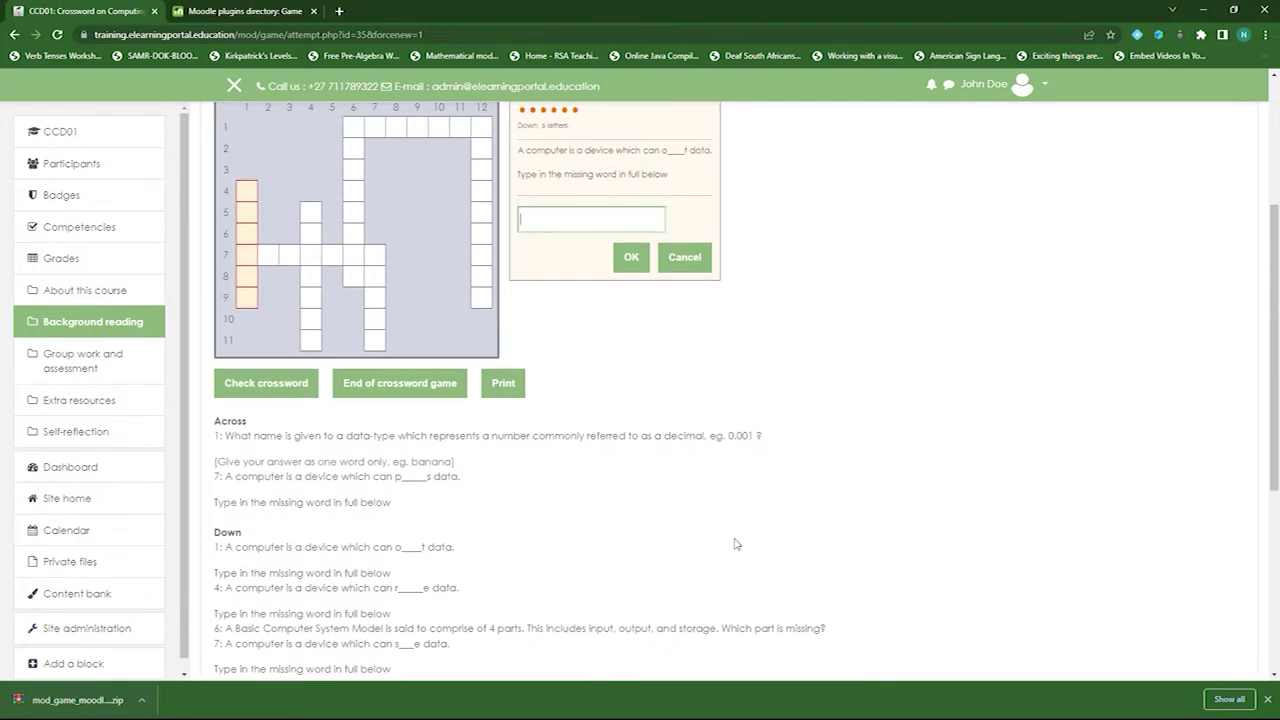
pyautogui.scroll(2, 769, 557)
pyautogui.scroll(1, 741, 564)
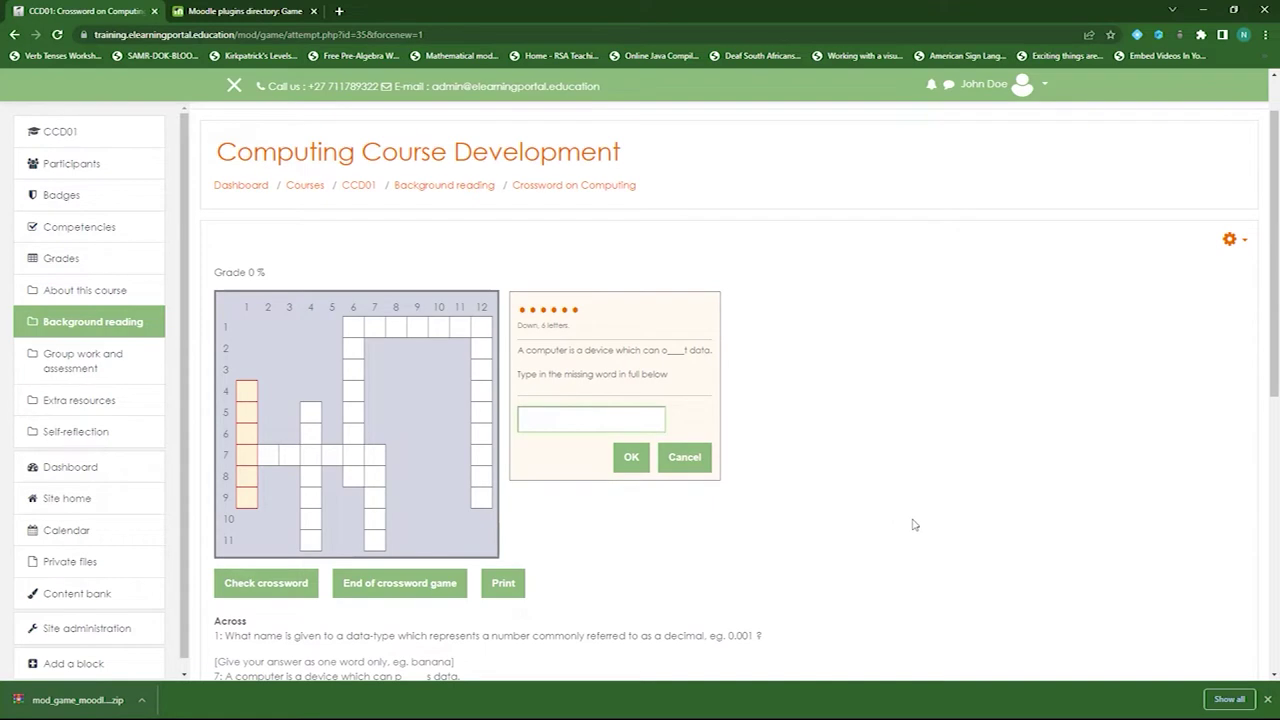
# - From the Background reading section, add a new Game - Millionaire activity
pyautogui.click(444, 188)
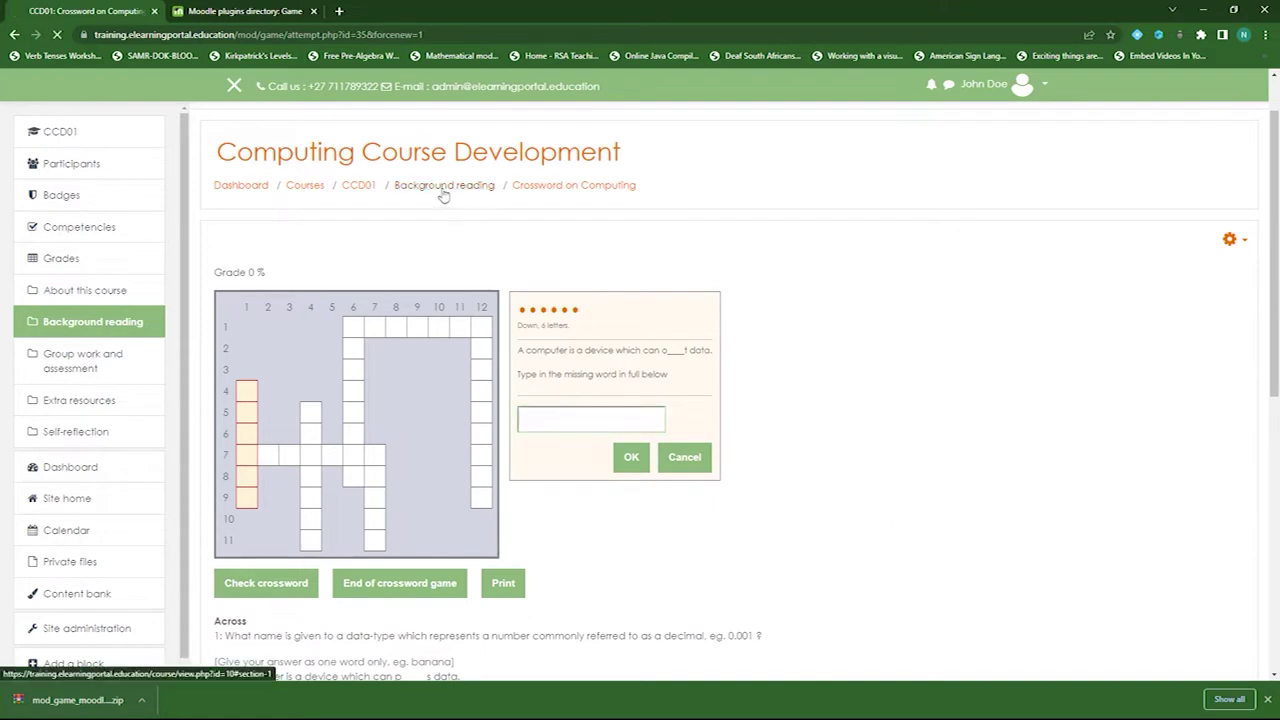
pyautogui.scroll(-1, 569, 526)
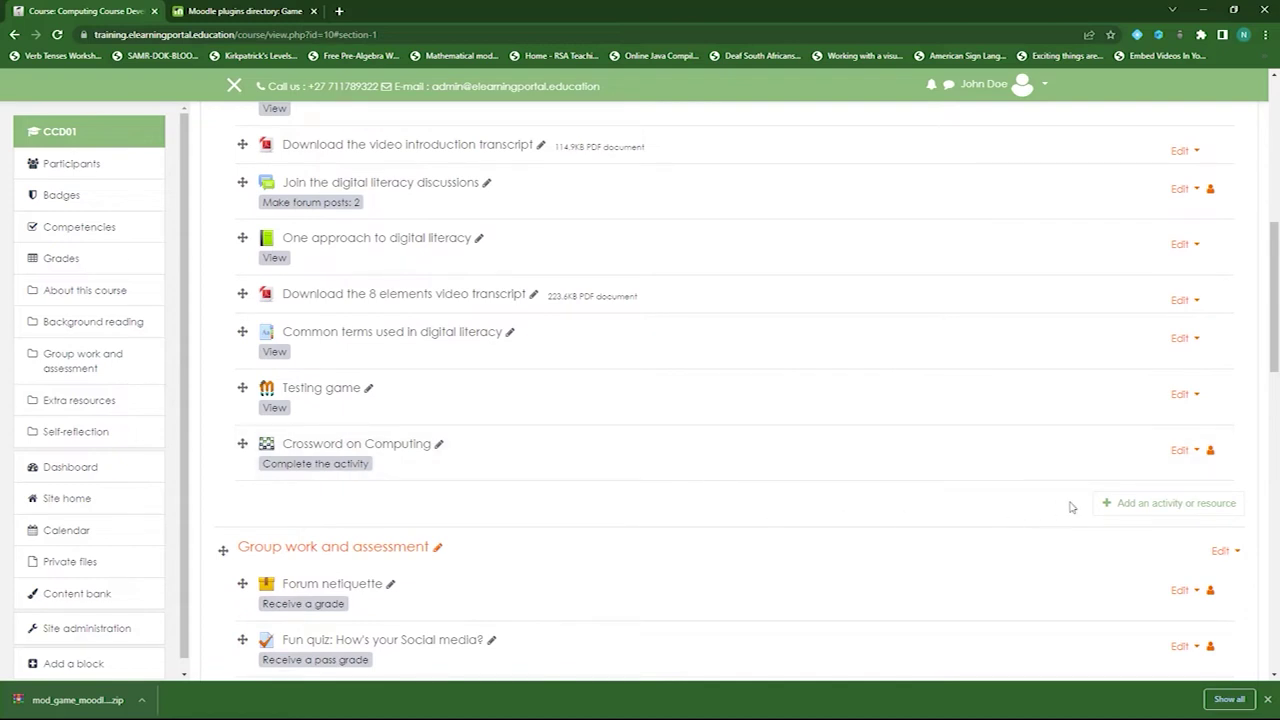
pyautogui.click(1128, 508)
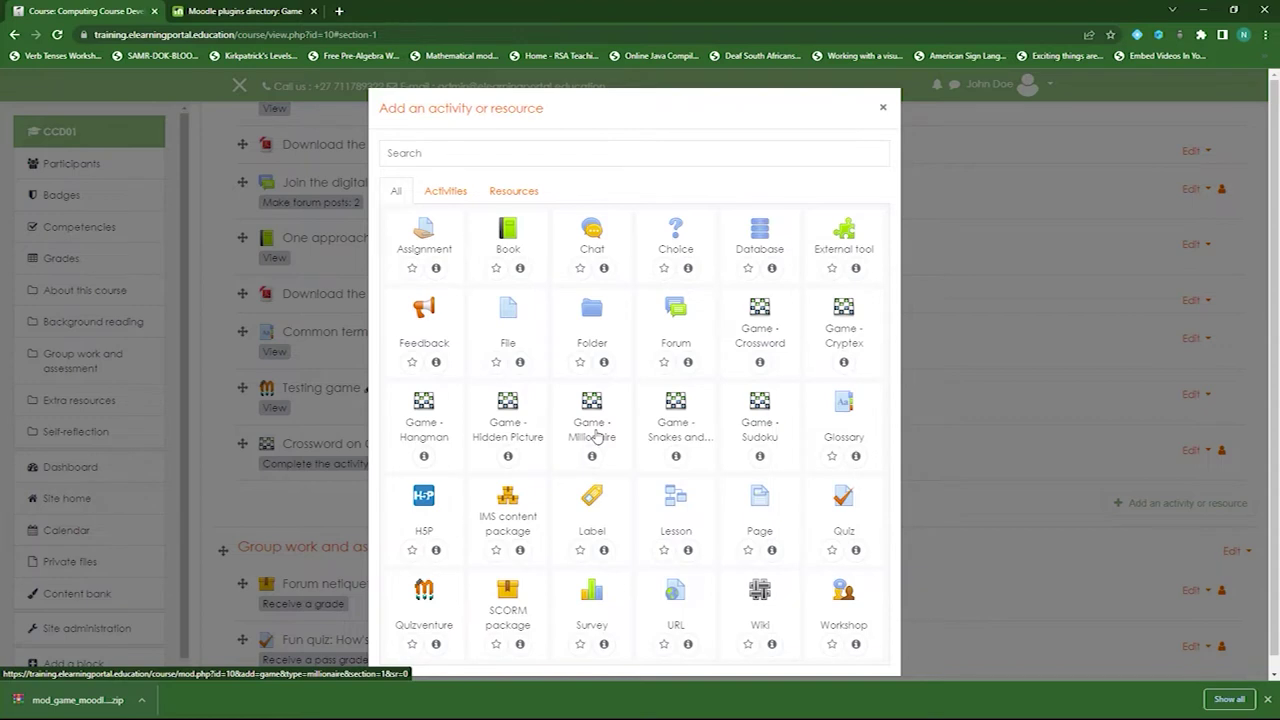
pyautogui.click(596, 436)
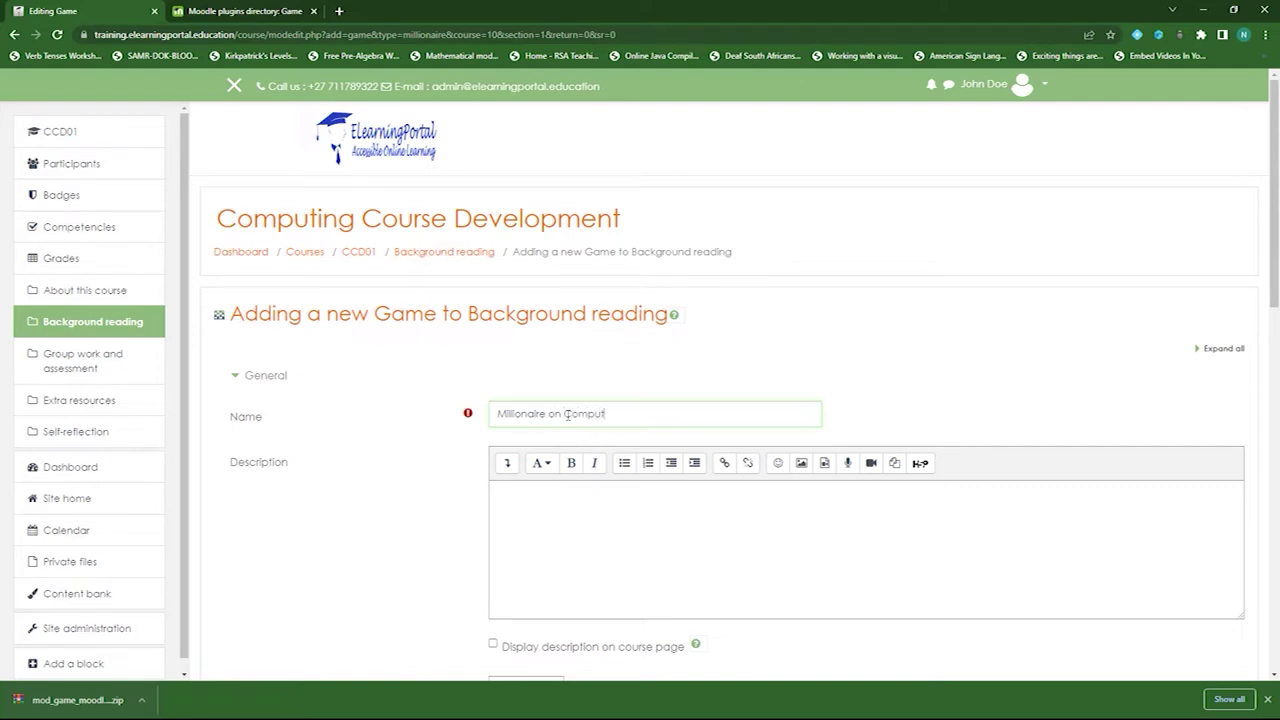
# - Pick Short Answer Questions as the Millionaire question category
pyautogui.scroll(-3, 437, 447)
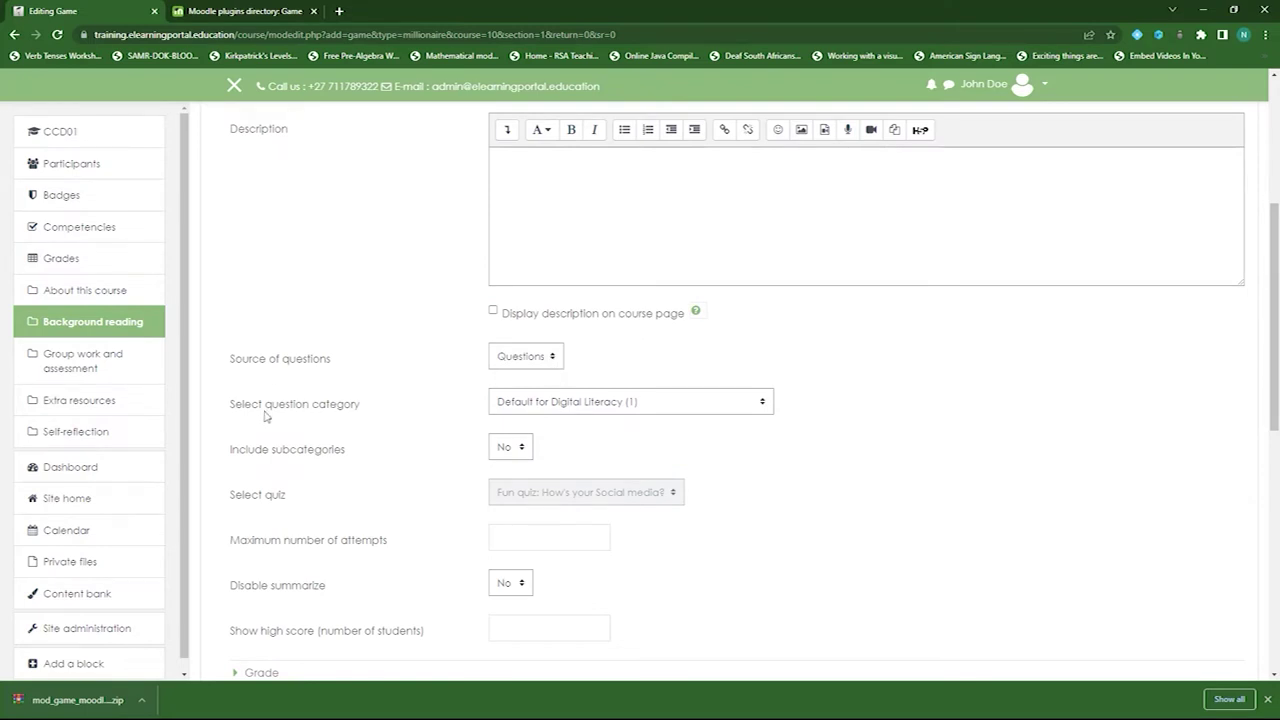
pyautogui.click(741, 415)
pyautogui.scroll(-1, 895, 441)
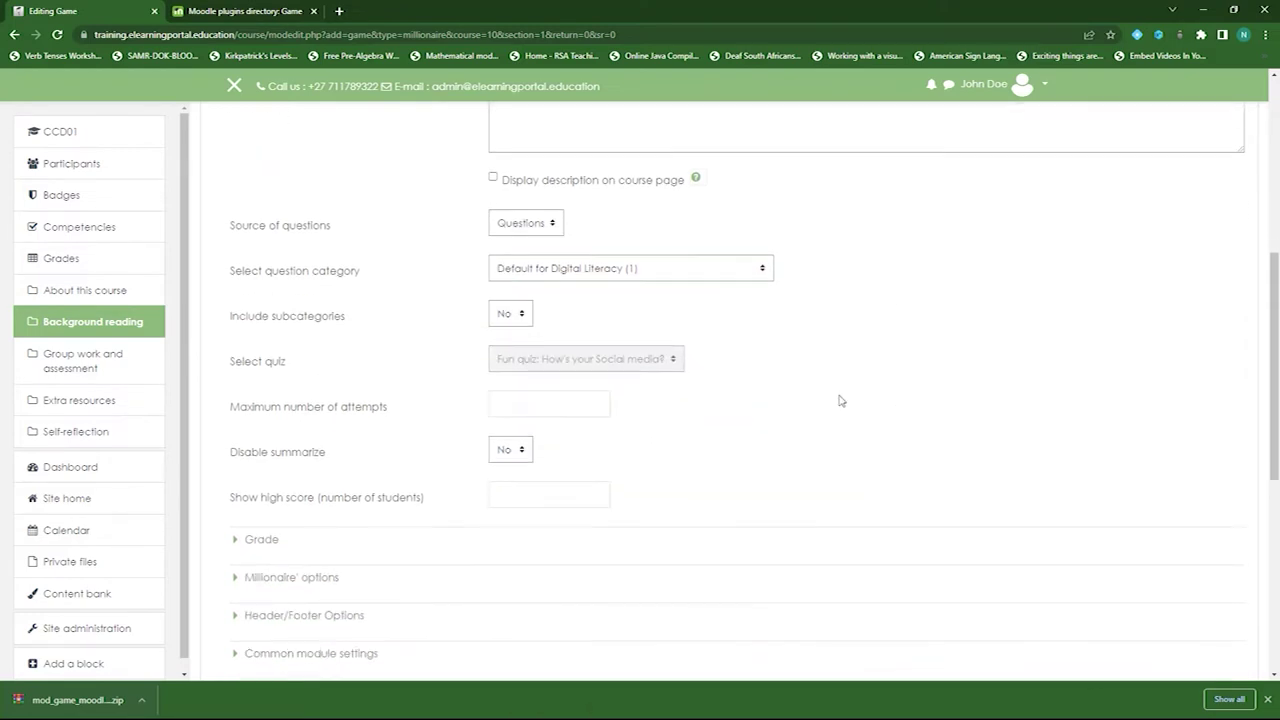
pyautogui.click(757, 269)
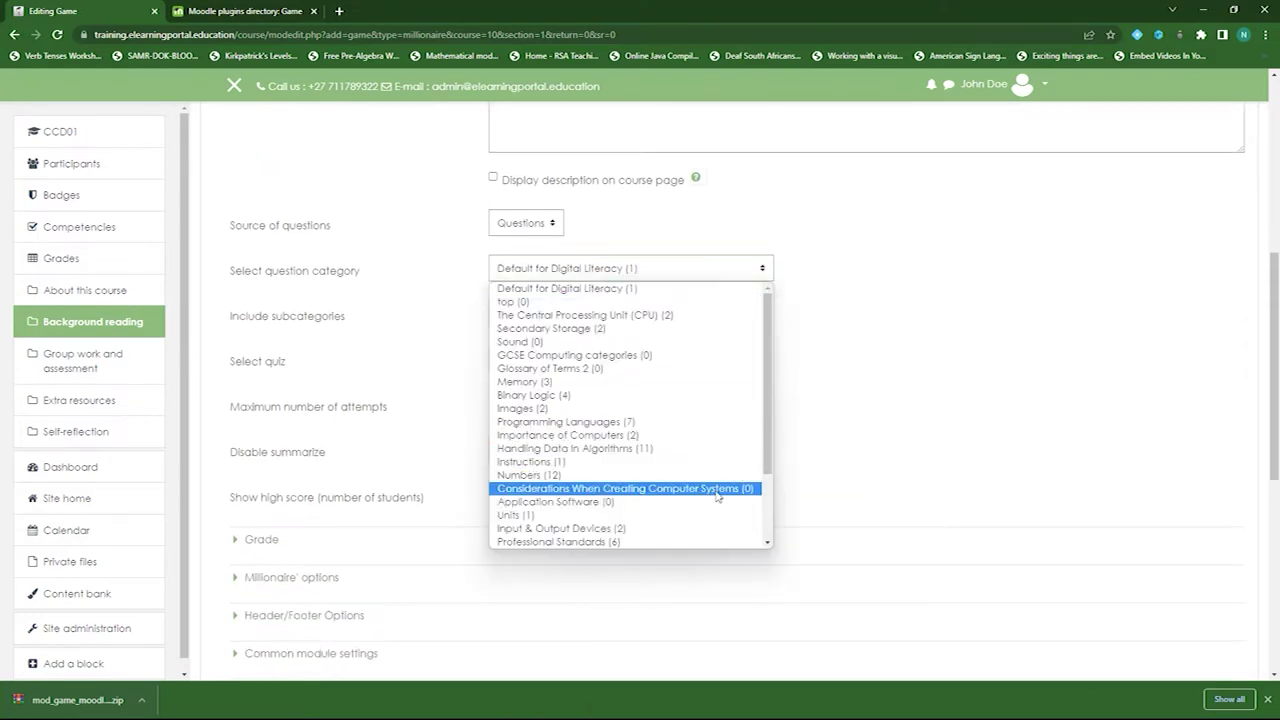
pyautogui.scroll(-3, 714, 494)
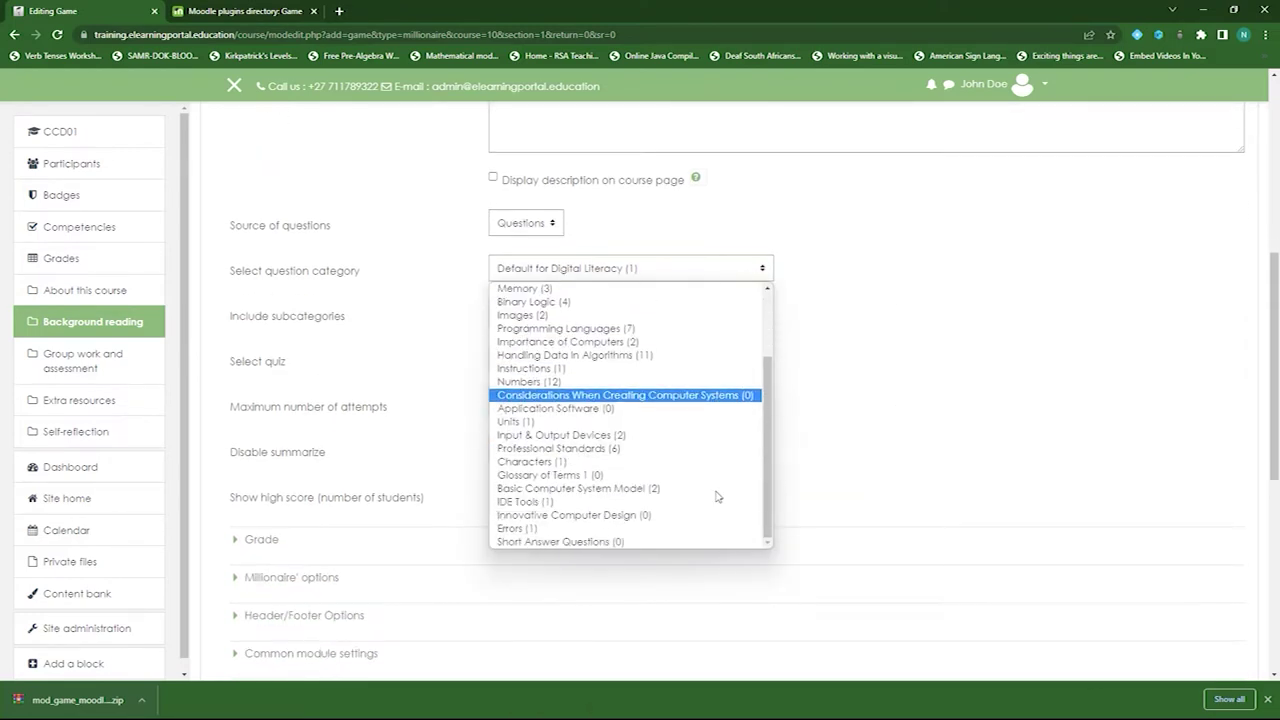
pyautogui.click(545, 541)
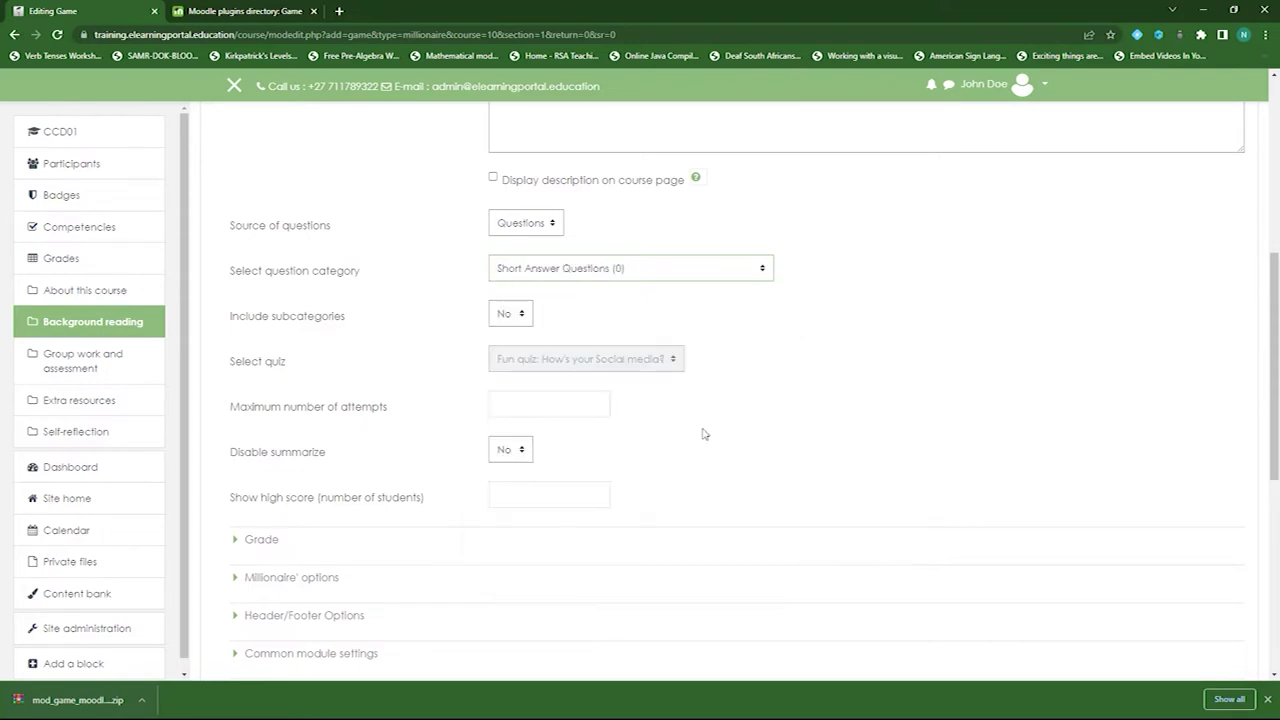
# - Switch the question category to Programming Languages (7) and keep it
pyautogui.click(714, 283)
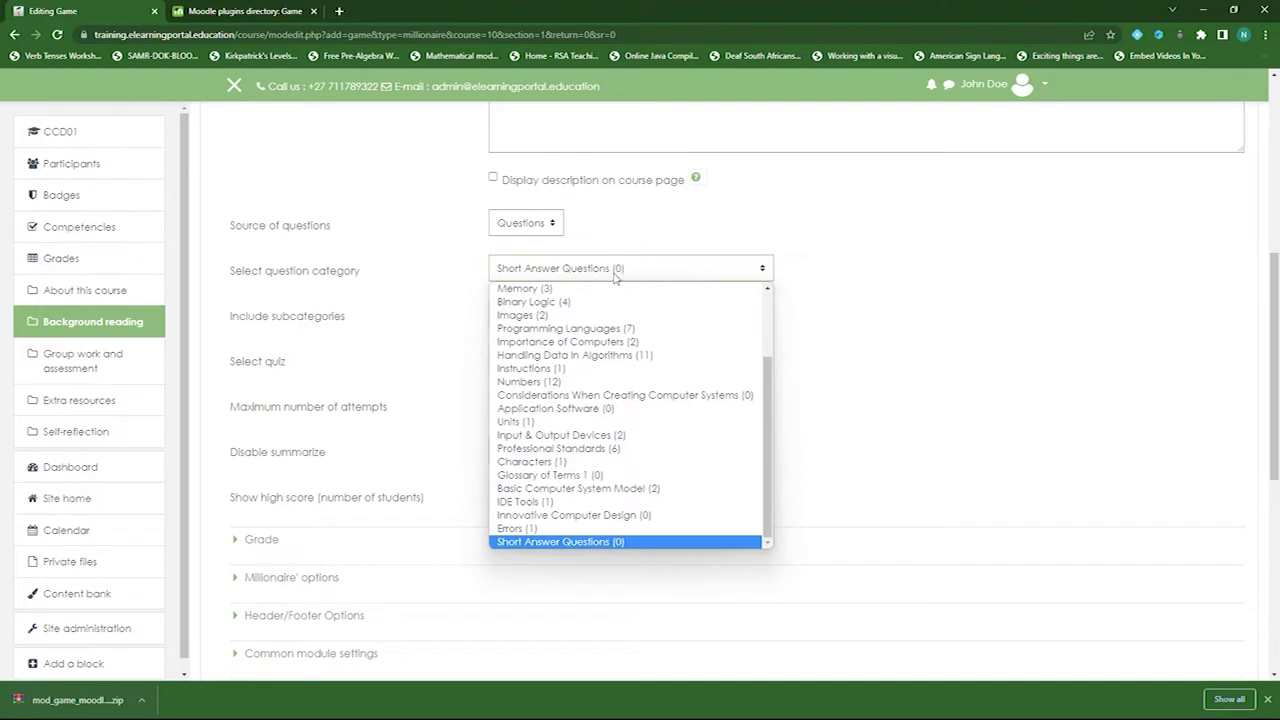
pyautogui.click(611, 331)
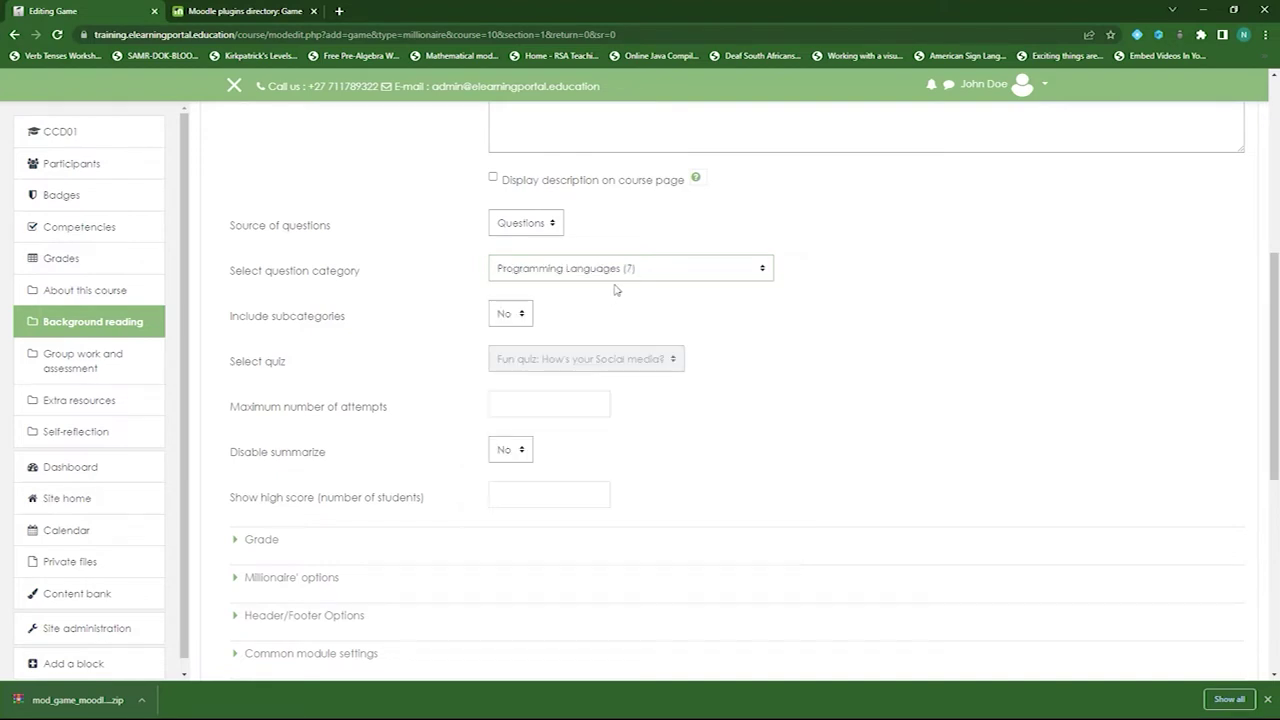
pyautogui.scroll(-1, 376, 336)
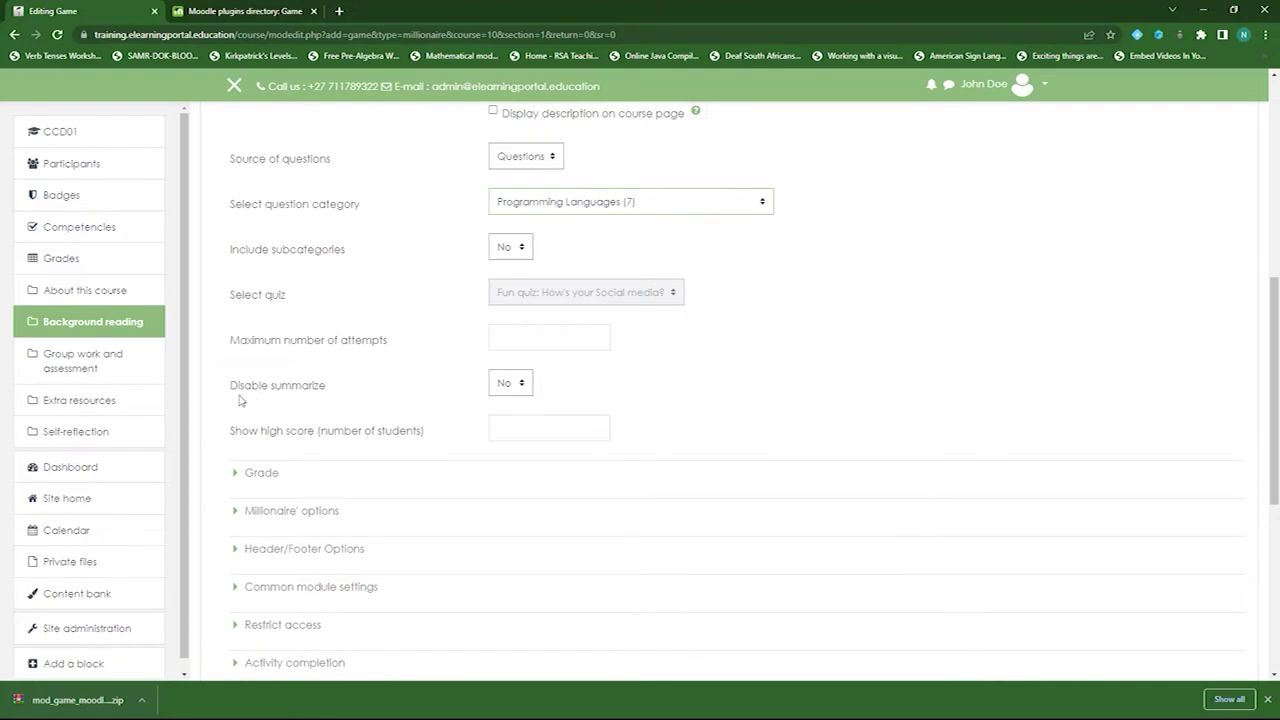
pyautogui.scroll(1, 386, 343)
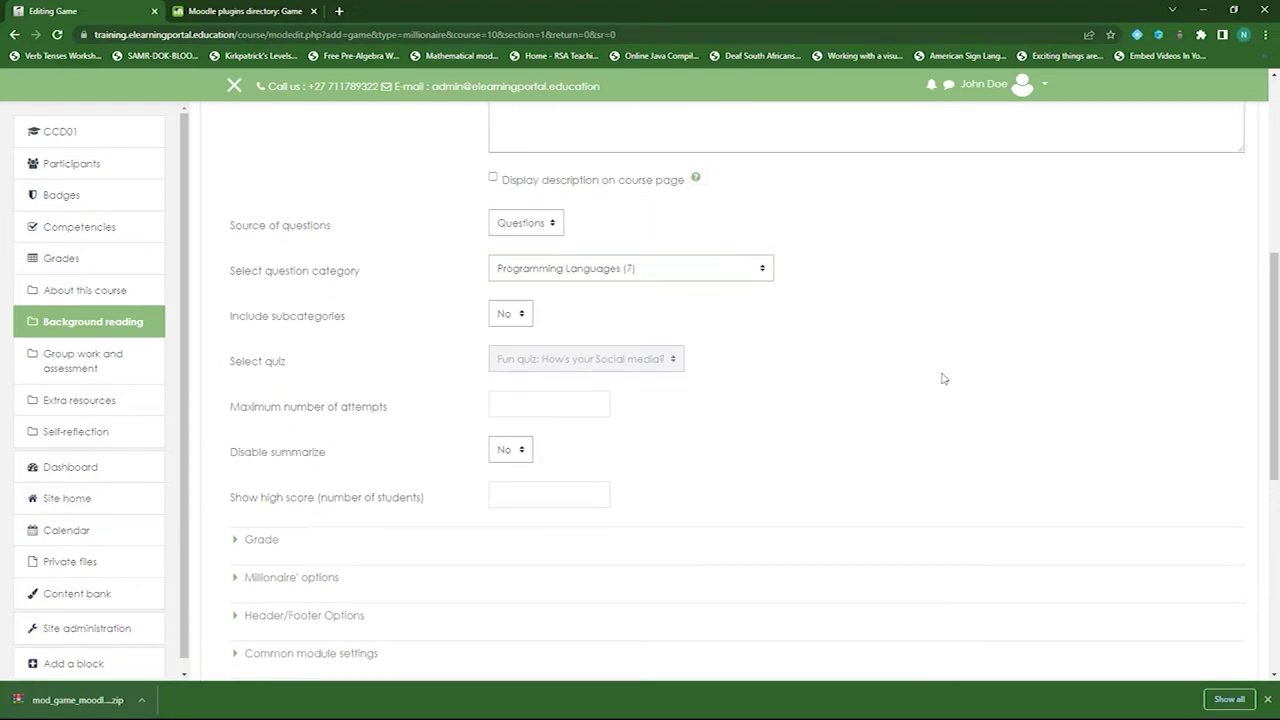
pyautogui.click(713, 276)
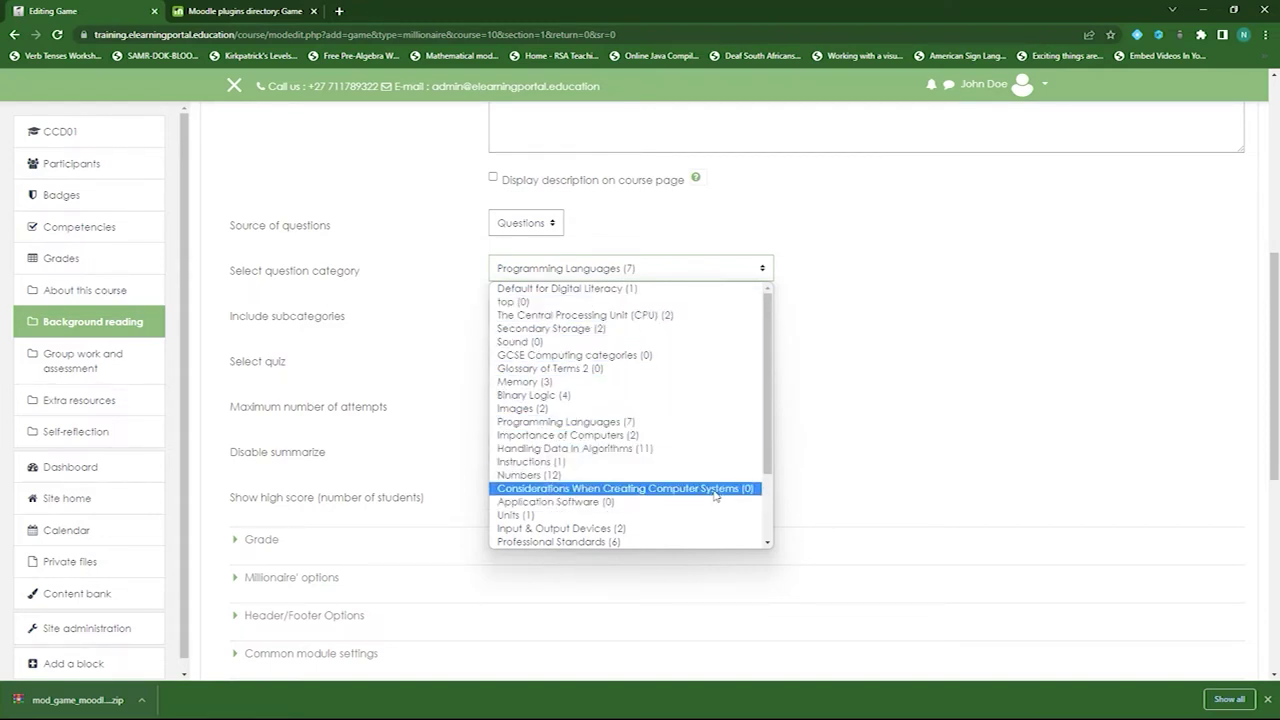
pyautogui.click(926, 382)
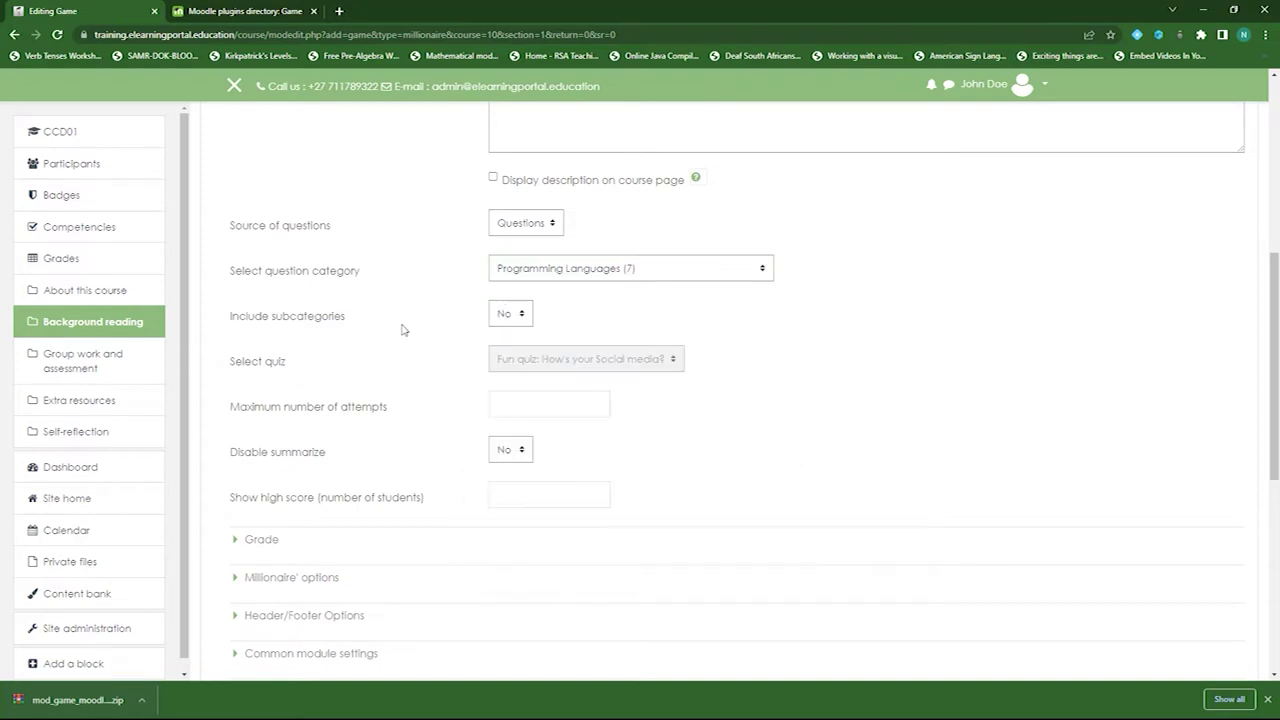
pyautogui.scroll(-3, 402, 330)
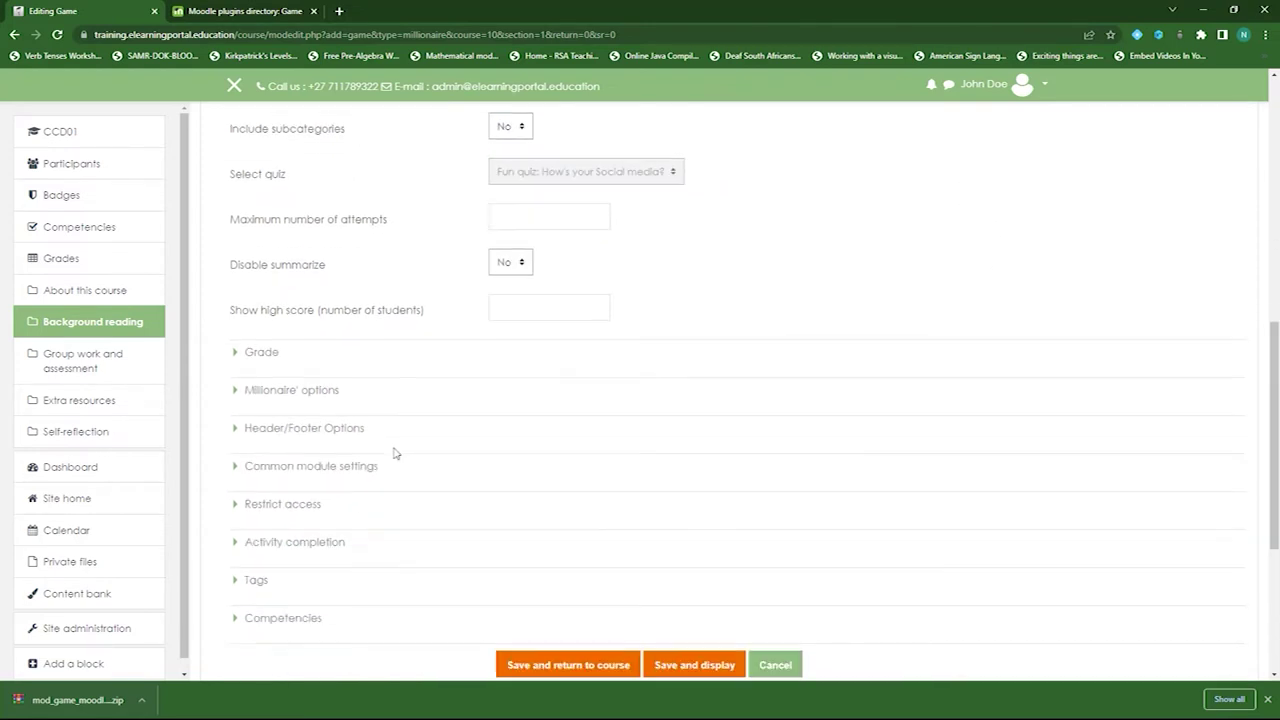
pyautogui.scroll(-1, 394, 453)
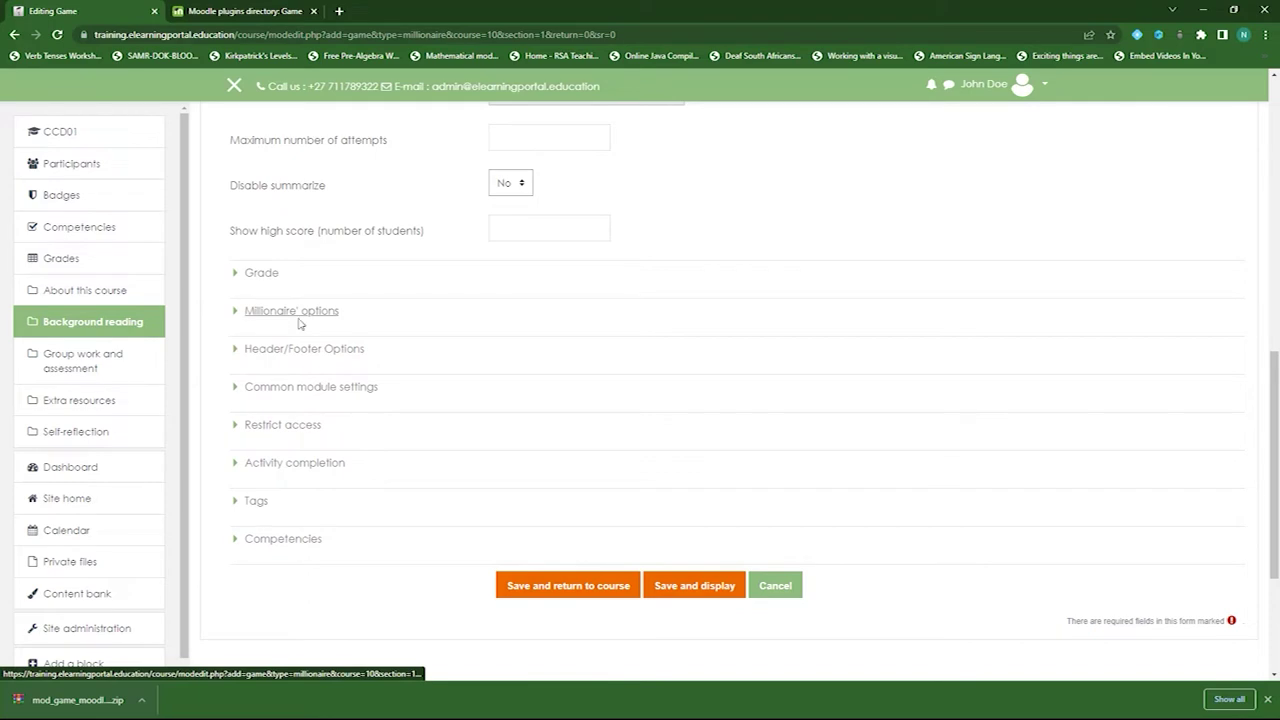
# - Set completion to 'Show activity as complete when conditions are met' with Require grade ticked
pyautogui.click(250, 315)
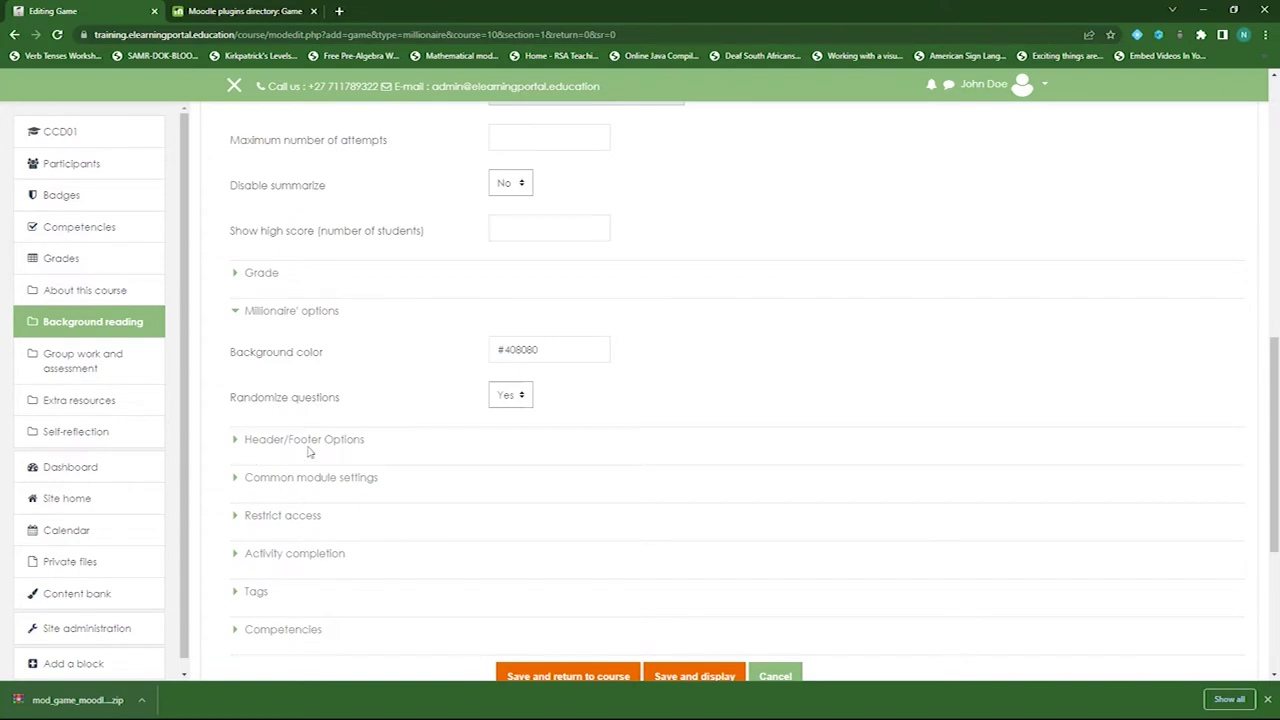
pyautogui.scroll(-2, 308, 452)
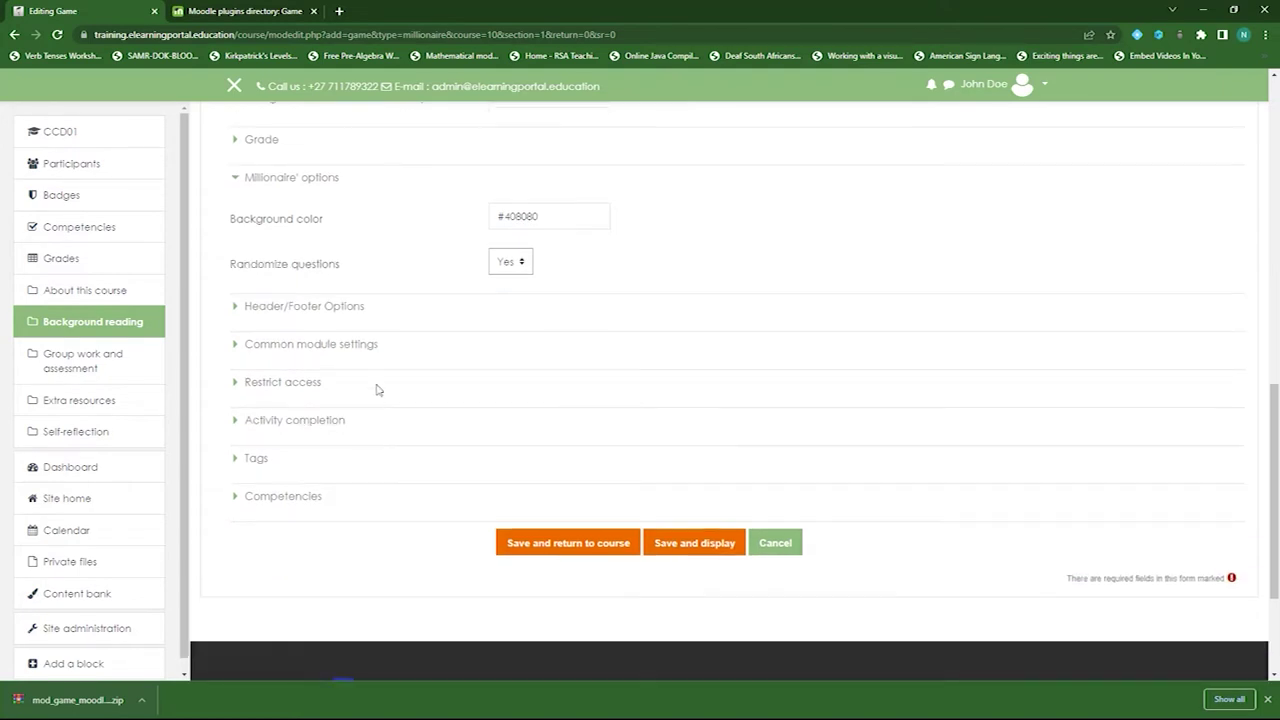
pyautogui.click(298, 429)
pyautogui.scroll(-2, 394, 440)
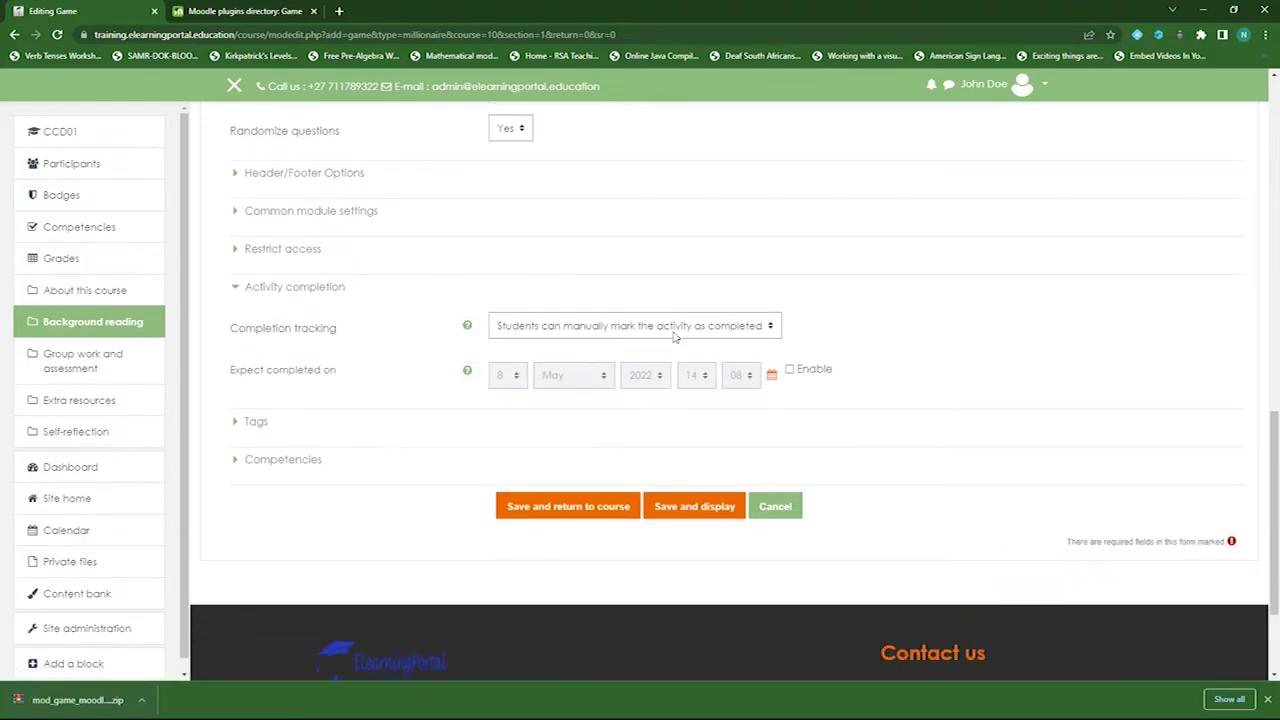
pyautogui.click(672, 334)
pyautogui.click(584, 372)
pyautogui.click(493, 407)
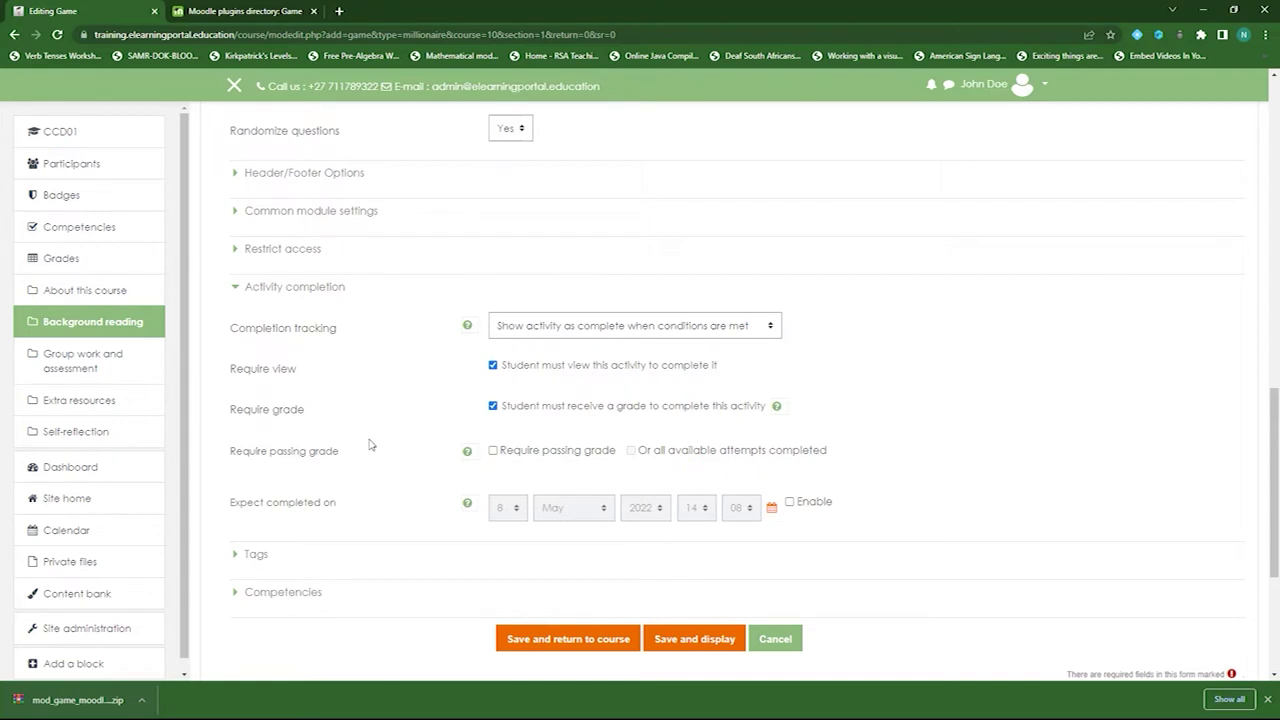
pyautogui.scroll(-2, 369, 444)
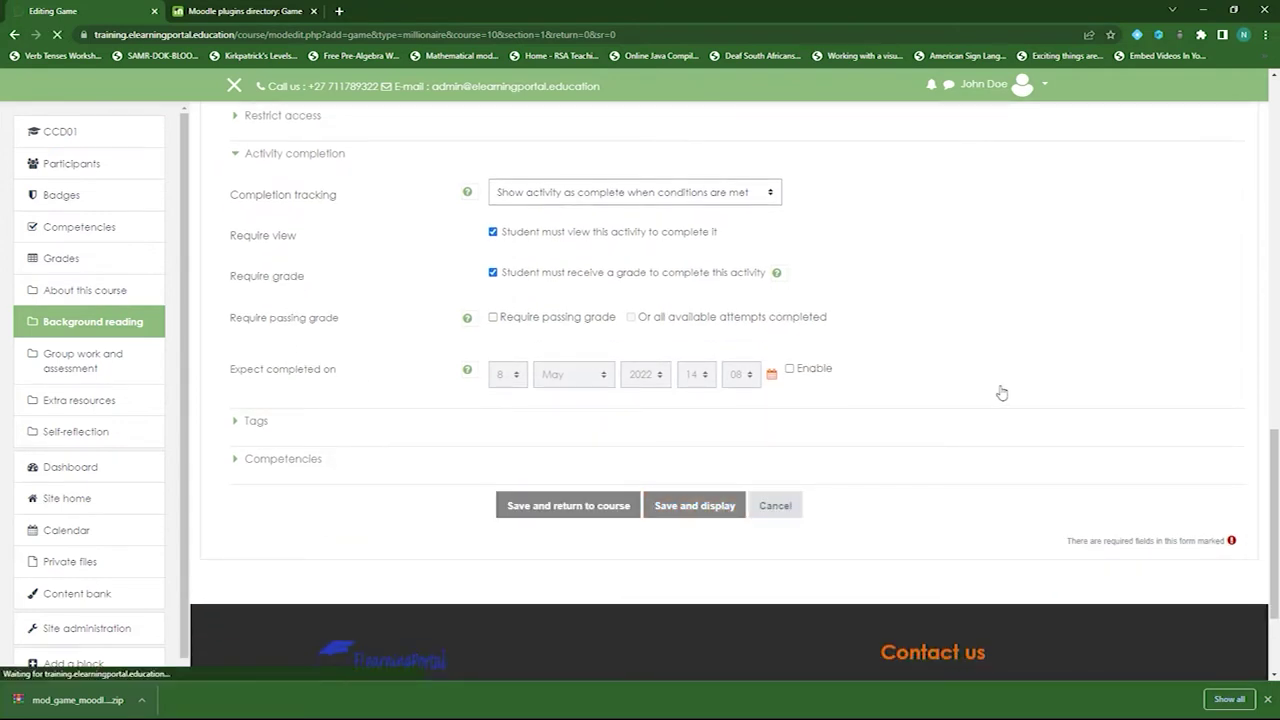
pyautogui.scroll(-2, 562, 561)
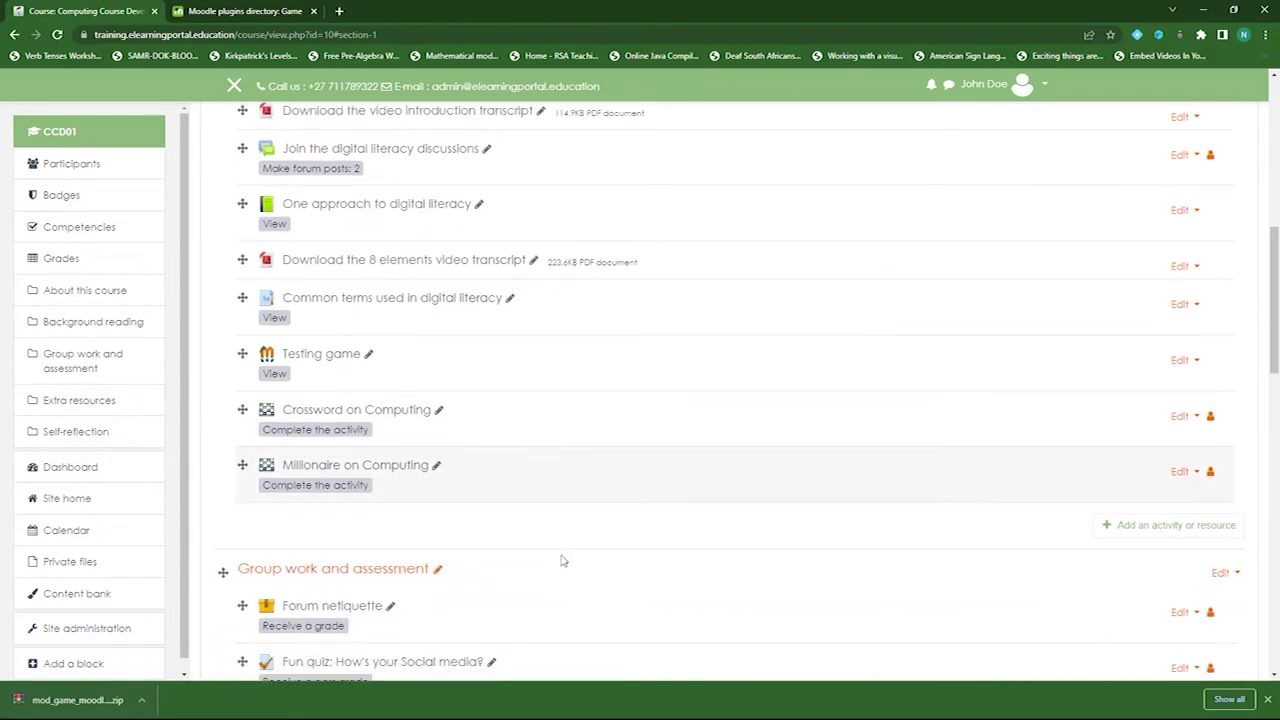
# - Open Millionaire on Computing and reach its first question about older Python versions
pyautogui.click(394, 440)
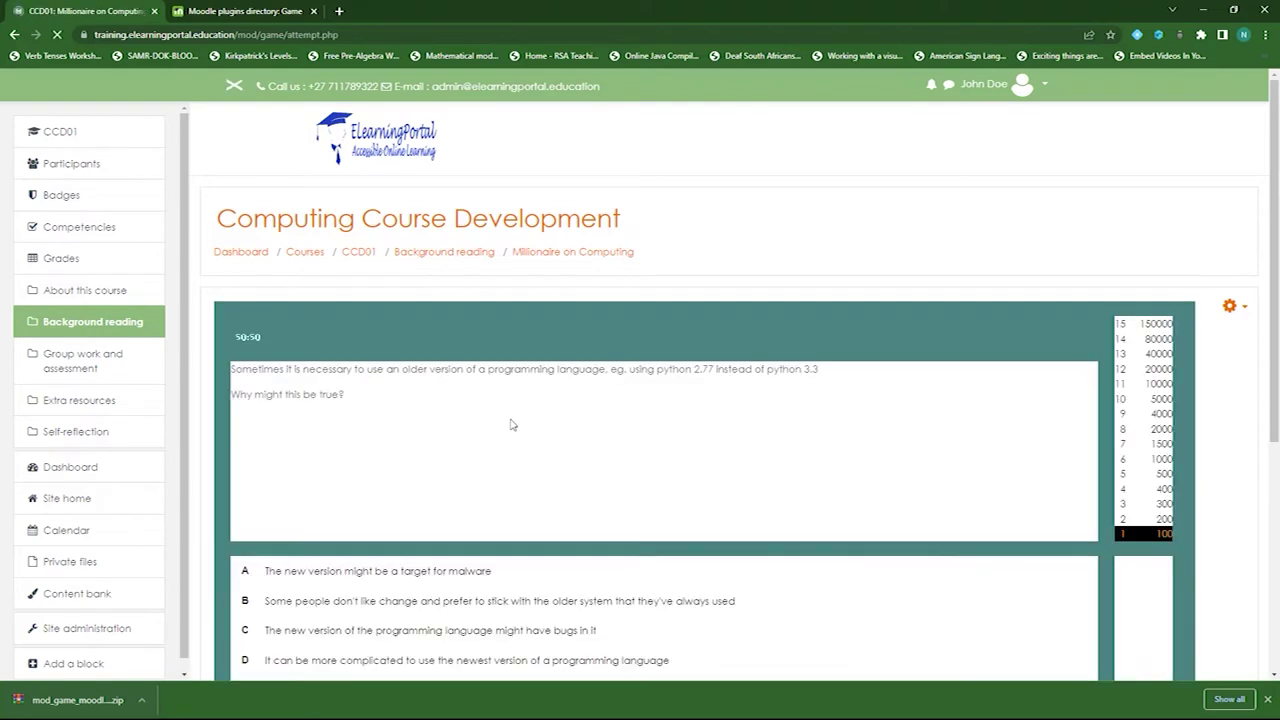
pyautogui.scroll(-1, 843, 443)
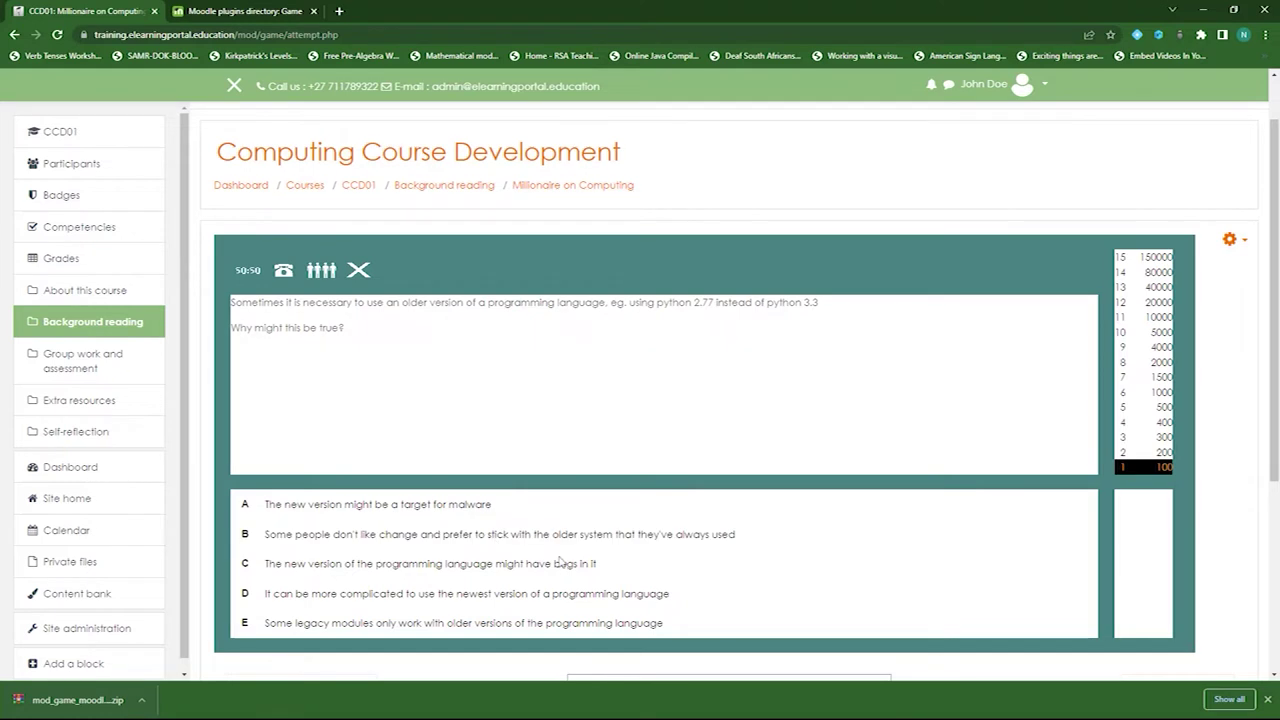
pyautogui.scroll(-2, 563, 534)
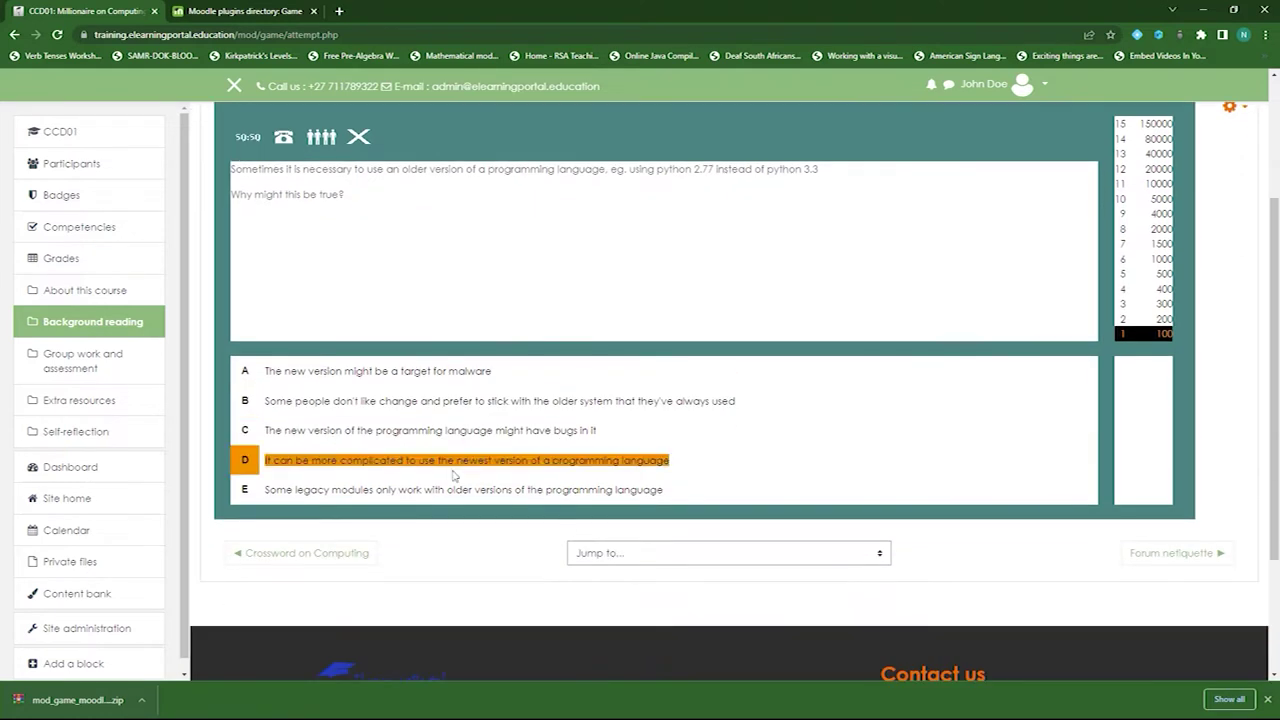
pyautogui.doubleClick(325, 430)
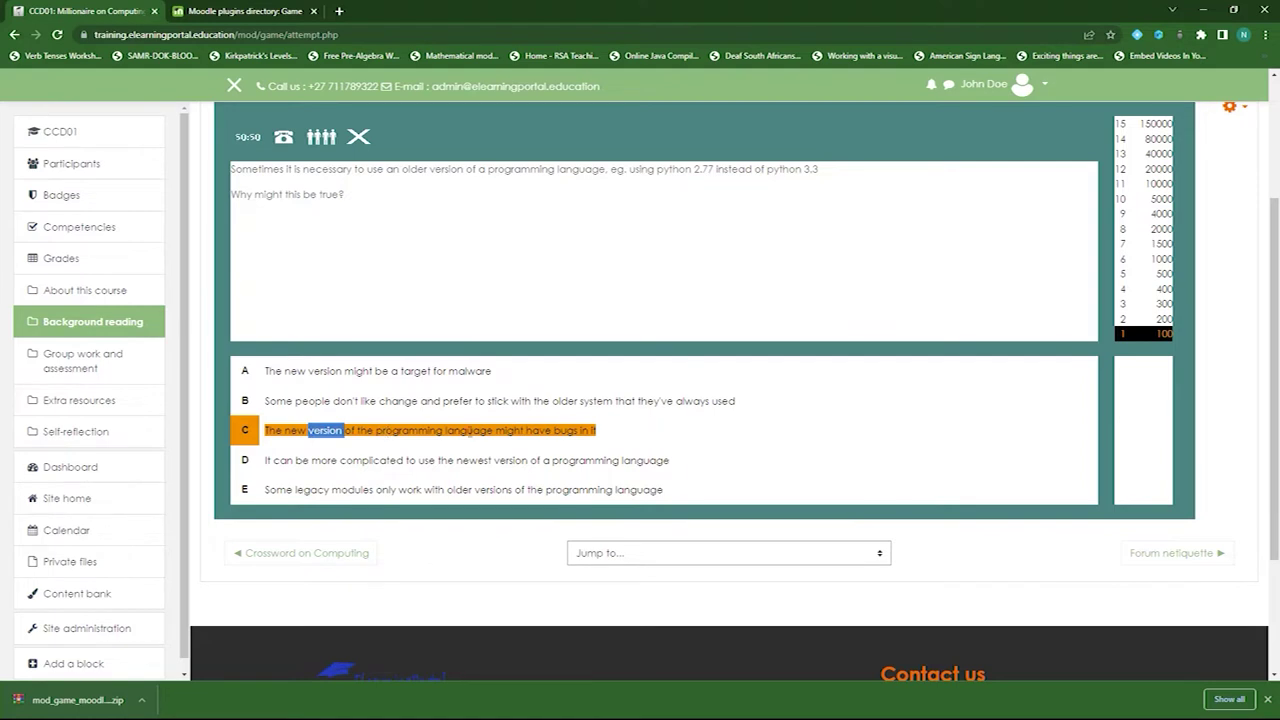
pyautogui.scroll(2, 469, 436)
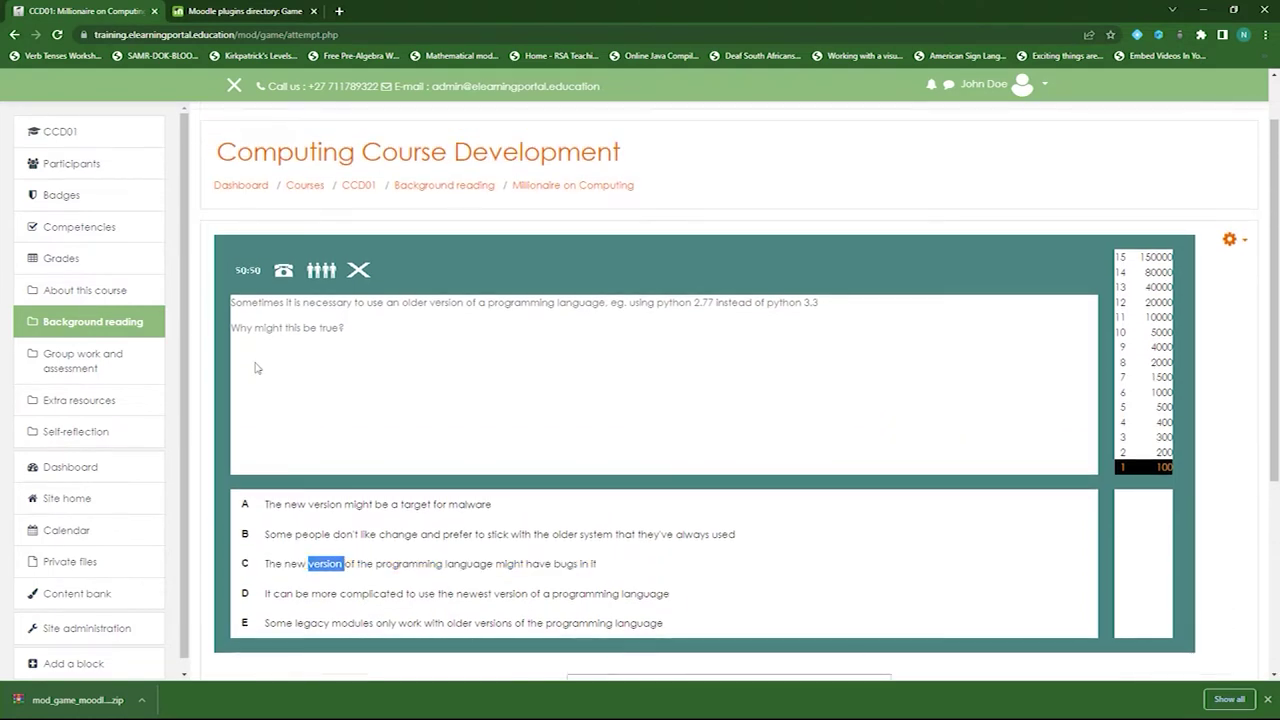
# - Use the 50:50 and phone-a-friend lifelines on question 1, then answer A
pyautogui.click(246, 273)
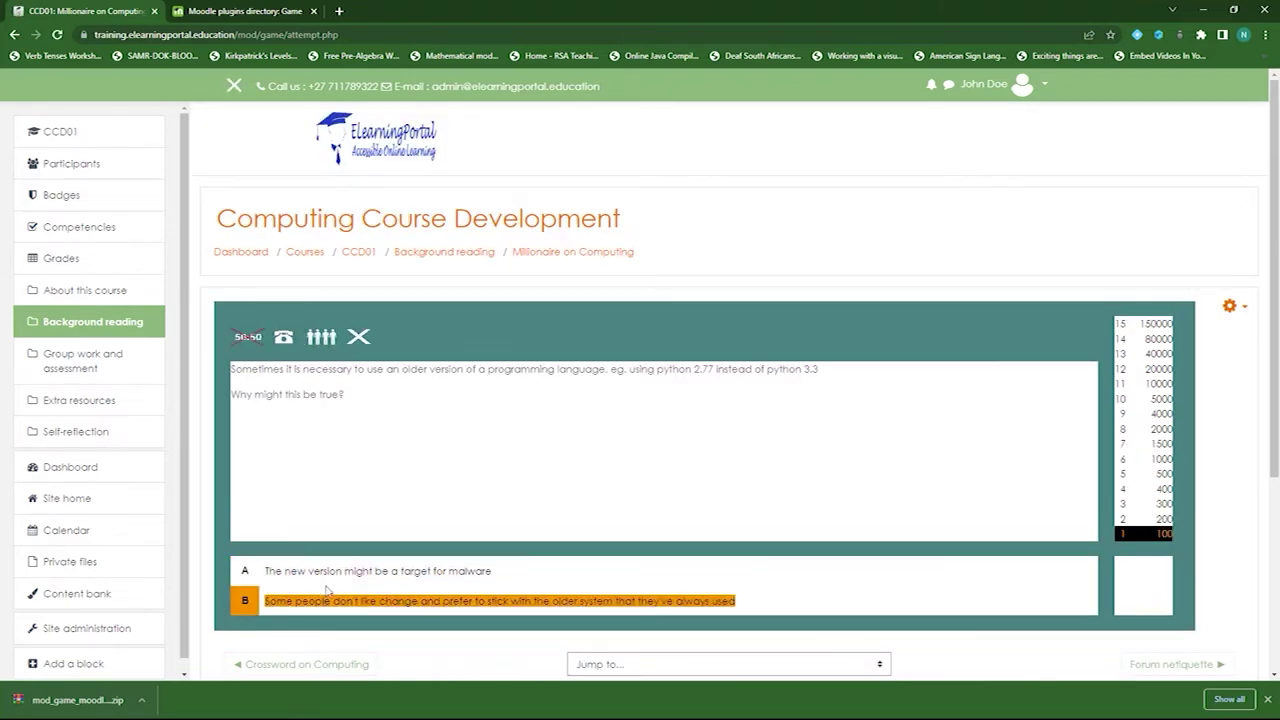
pyautogui.scroll(-1, 320, 560)
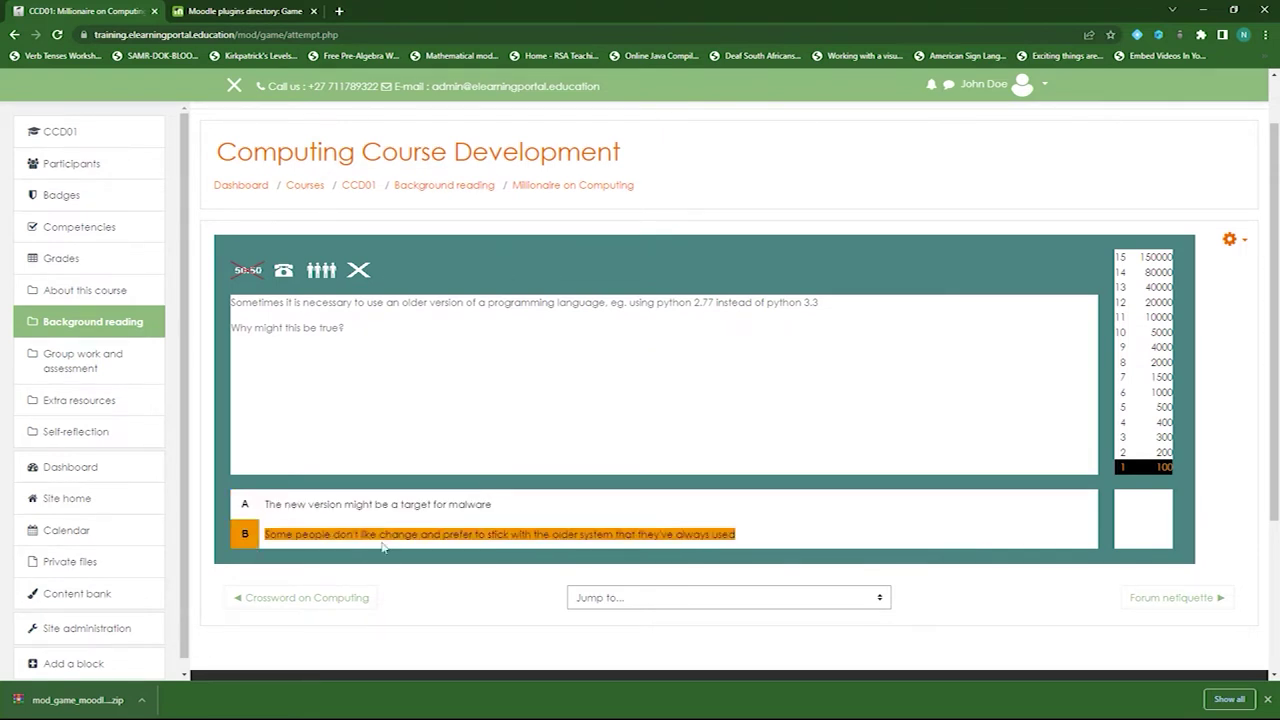
pyautogui.click(284, 274)
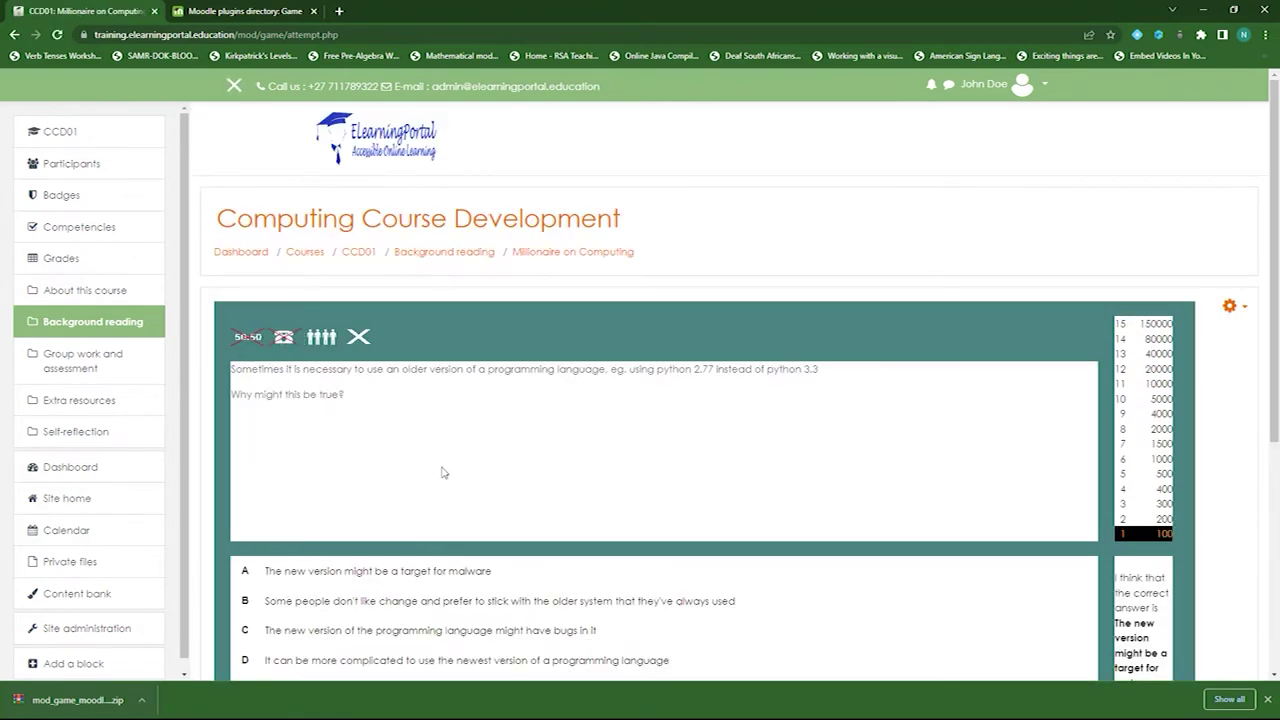
pyautogui.scroll(-2, 443, 471)
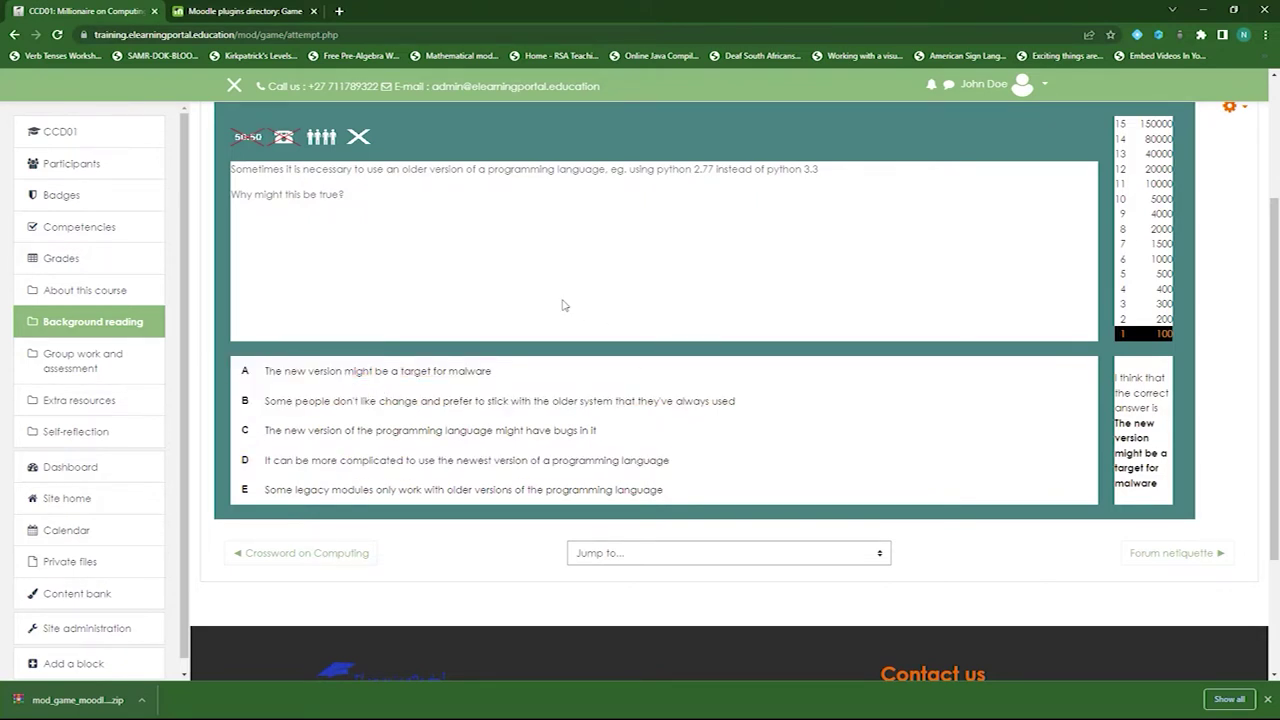
pyautogui.scroll(1, 551, 315)
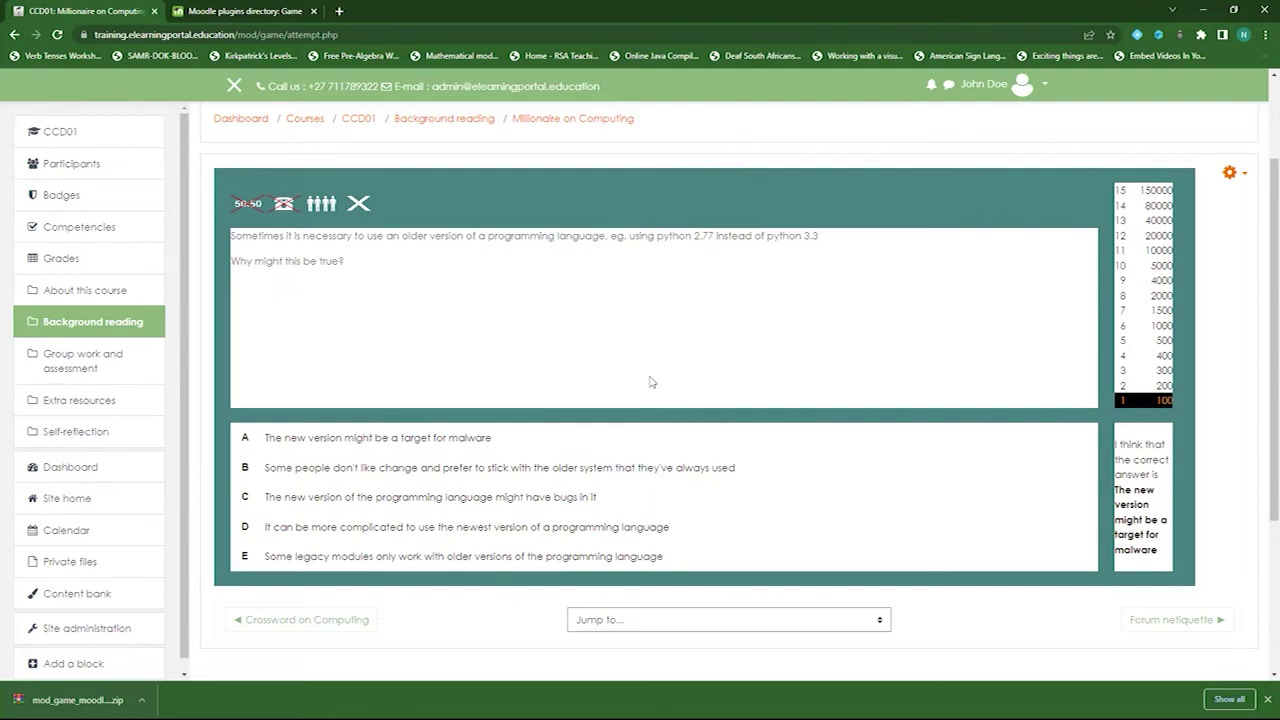
pyautogui.scroll(-3, 862, 382)
pyautogui.scroll(2, 497, 410)
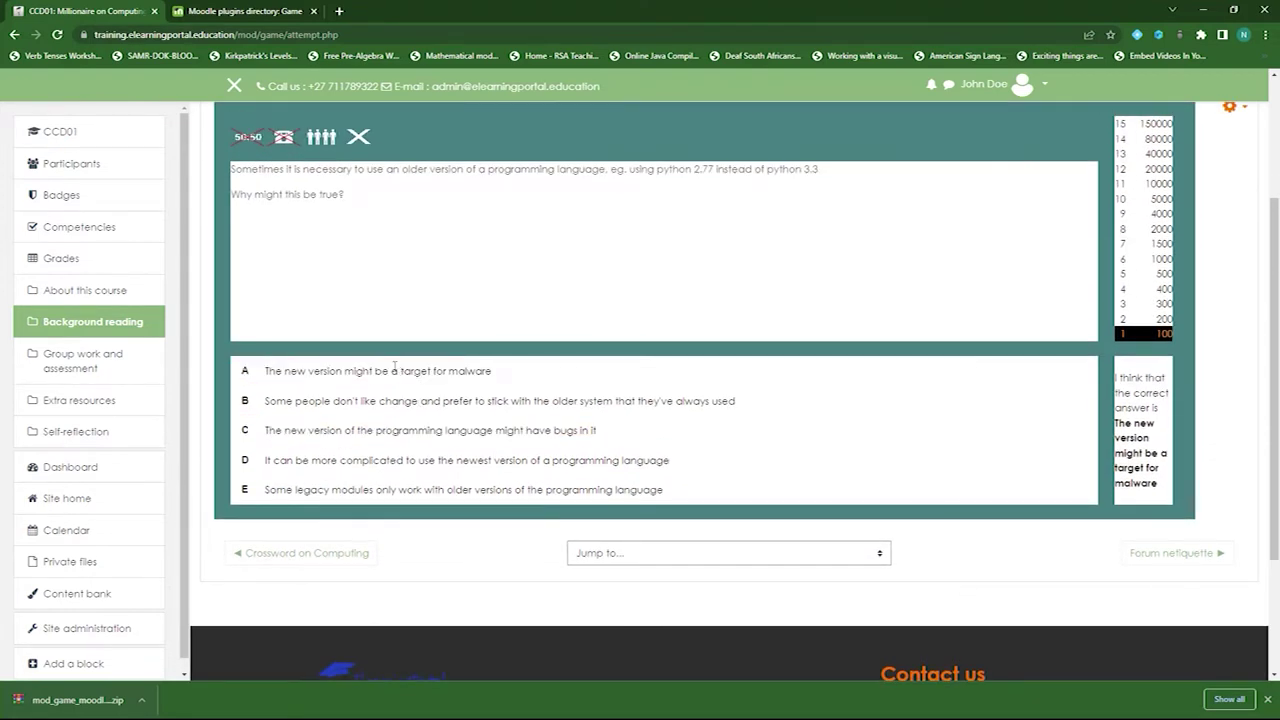
pyautogui.tripleClick(267, 371)
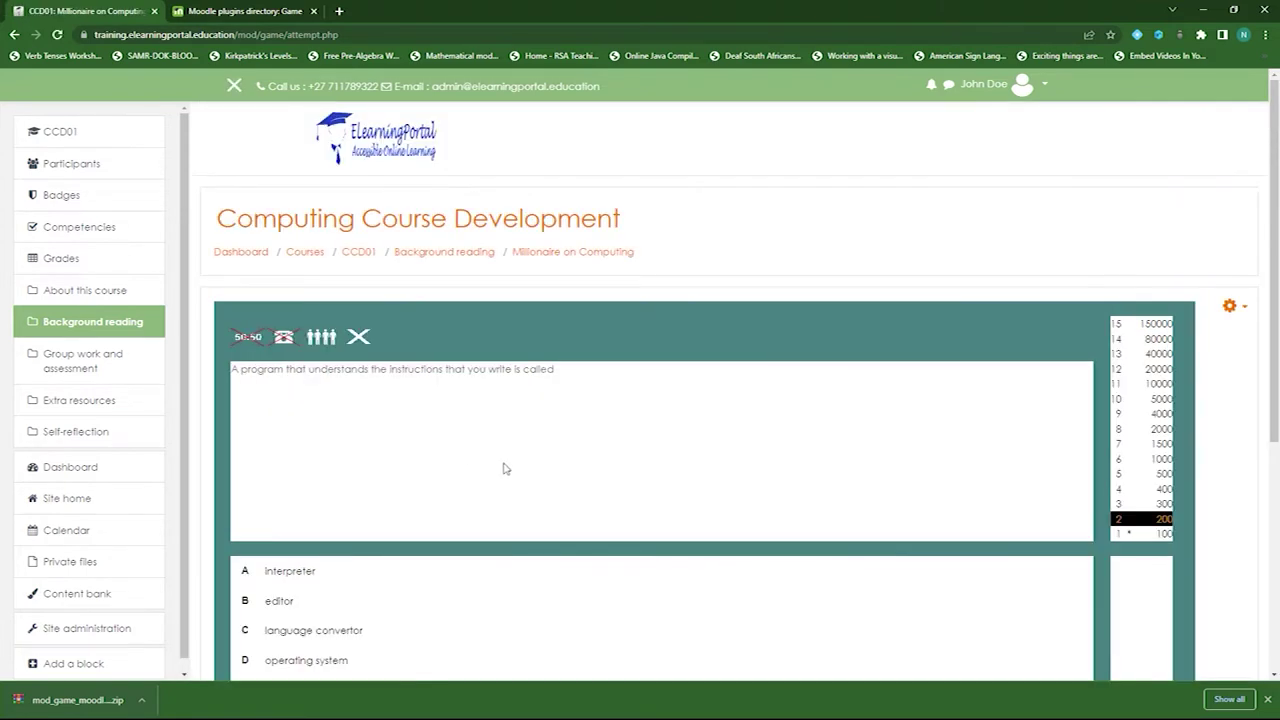
# - Answer D on question 2, getting 'Your answer is wrong' with interpreter as correct
pyautogui.scroll(-2, 540, 476)
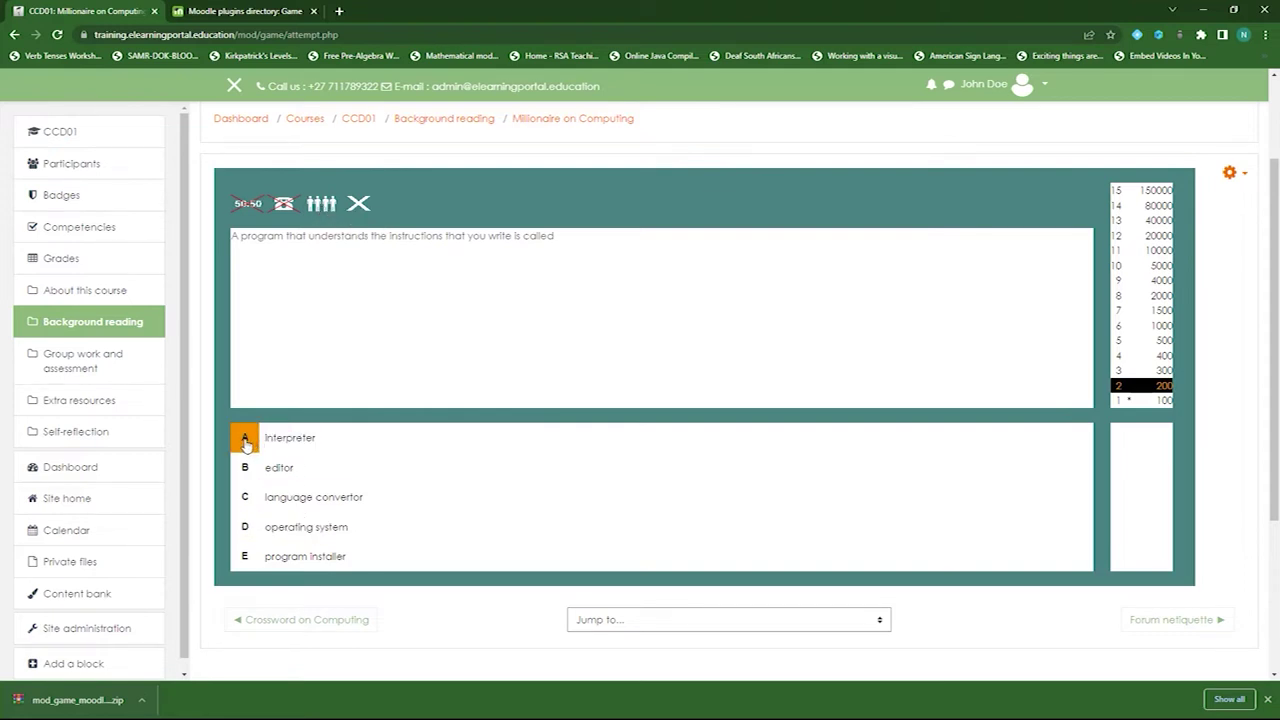
pyautogui.click(249, 532)
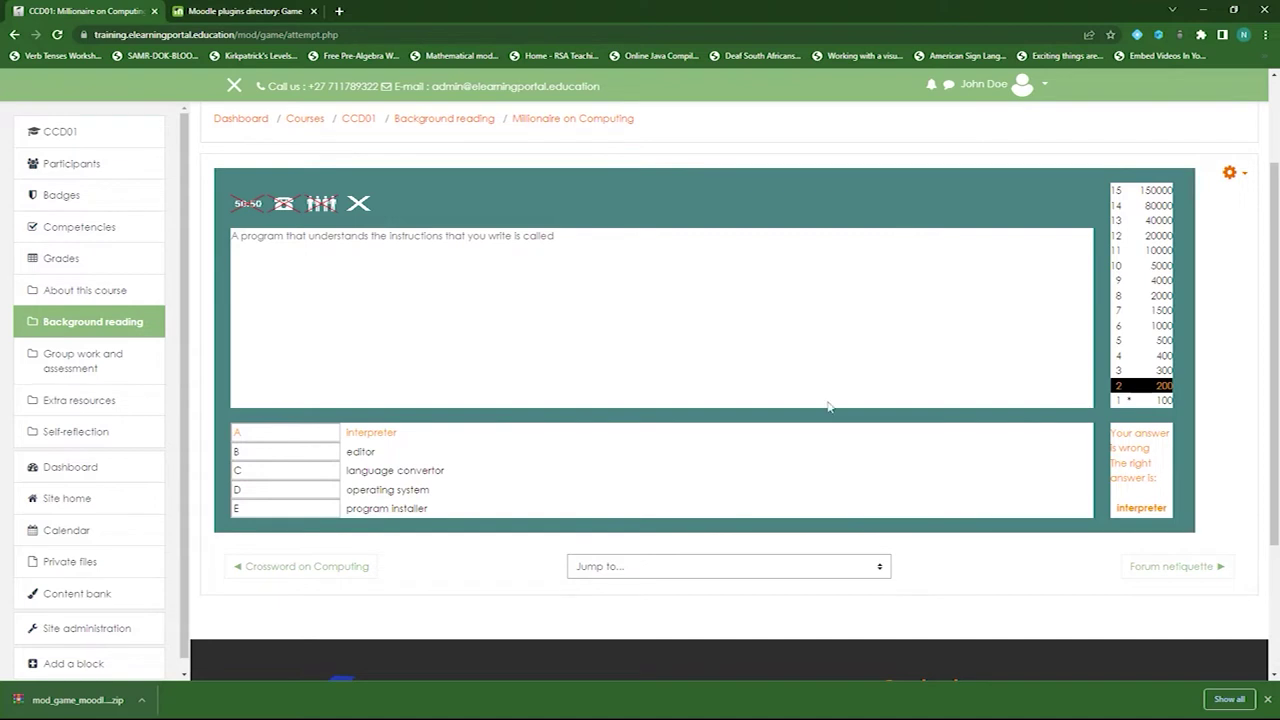
pyautogui.moveTo(338, 432); pyautogui.dragTo(369, 433)
pyautogui.click(383, 446)
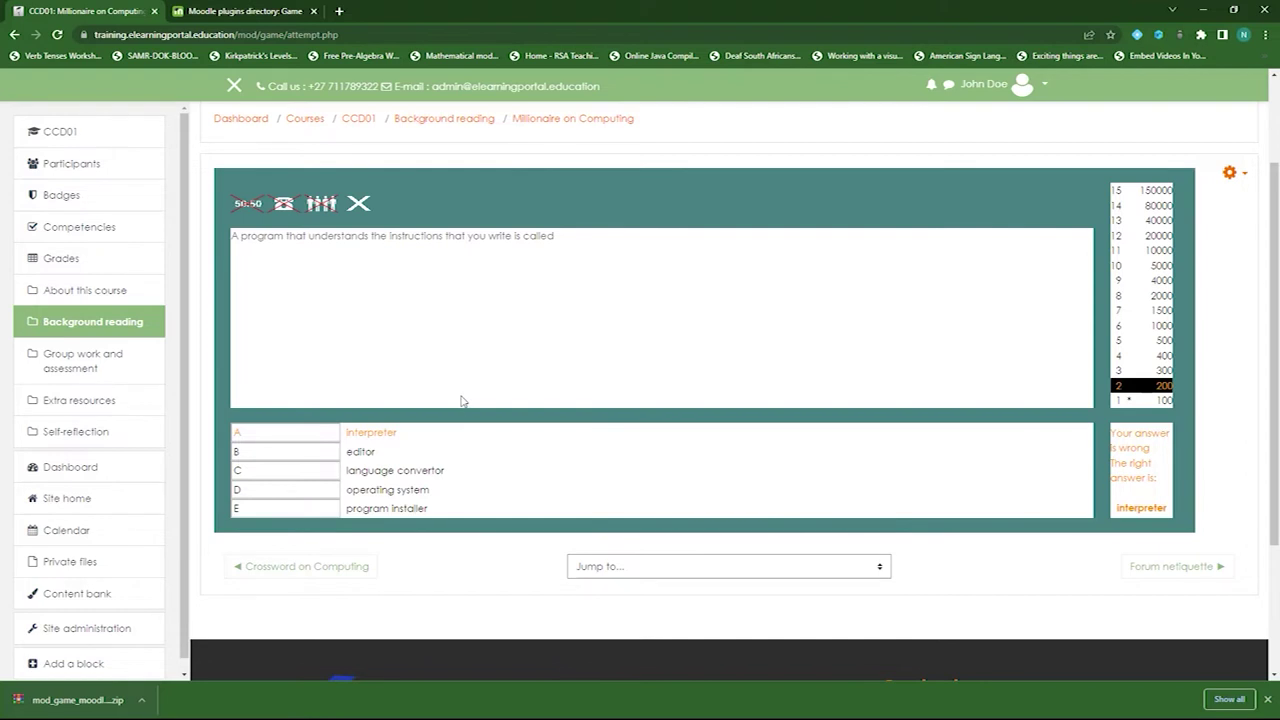
# - Return to the Background reading section and open its Add an activity or resource chooser
pyautogui.scroll(1, 455, 380)
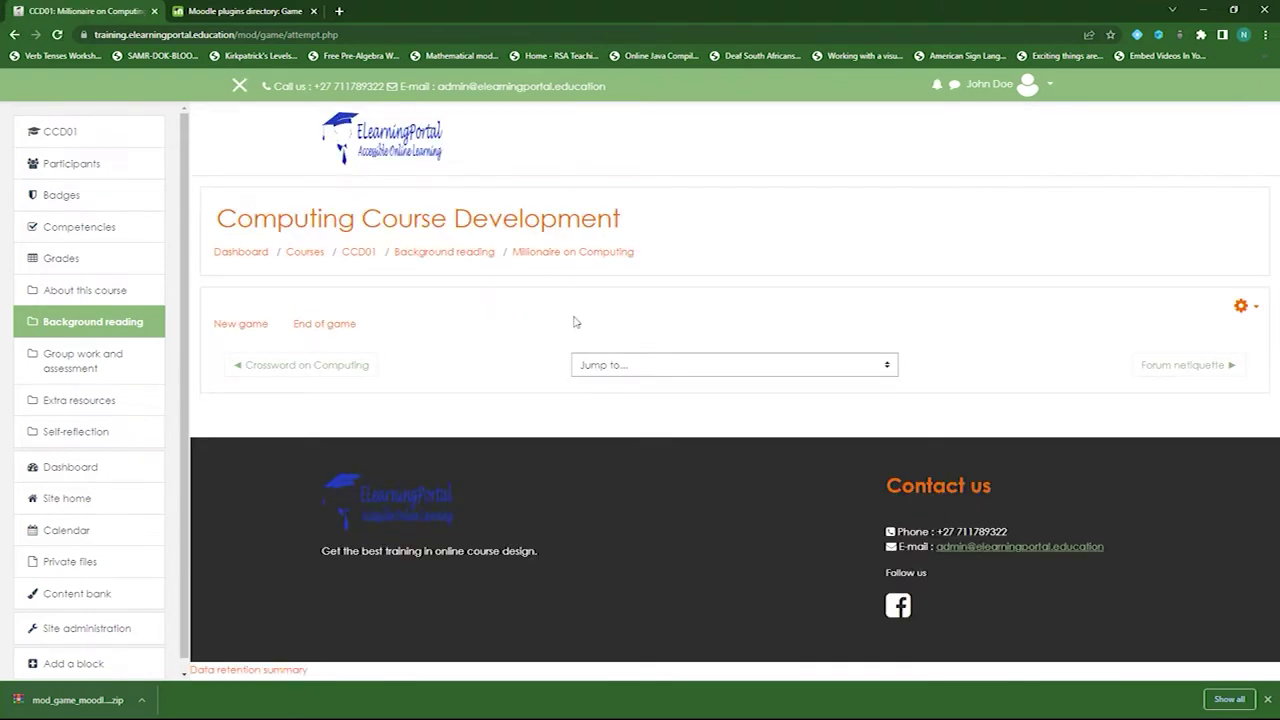
pyautogui.click(444, 252)
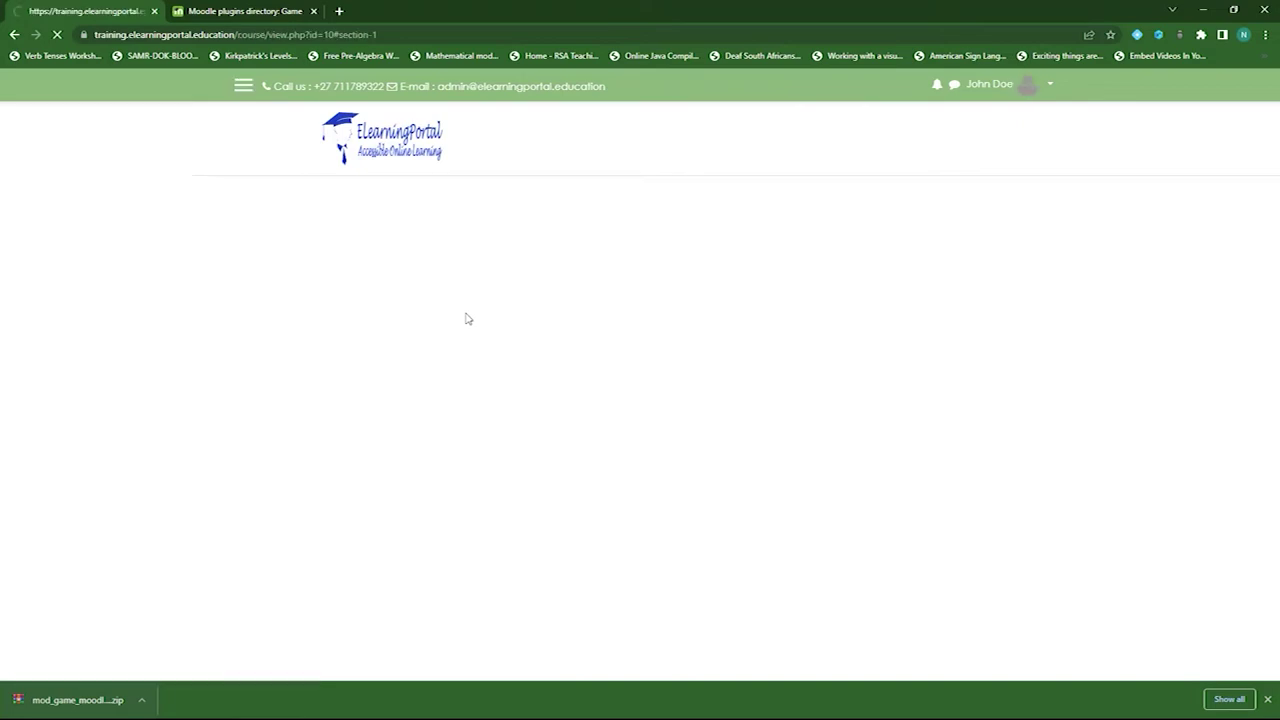
pyautogui.scroll(-3, 697, 364)
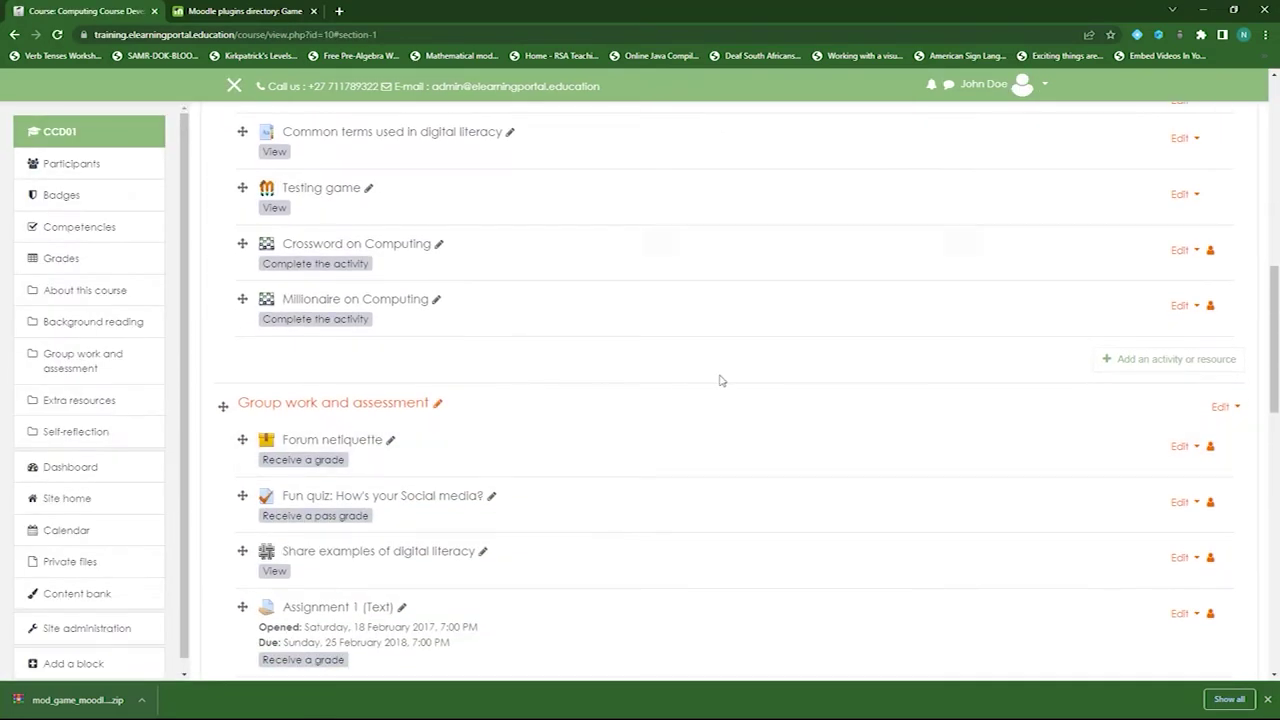
pyautogui.click(1150, 363)
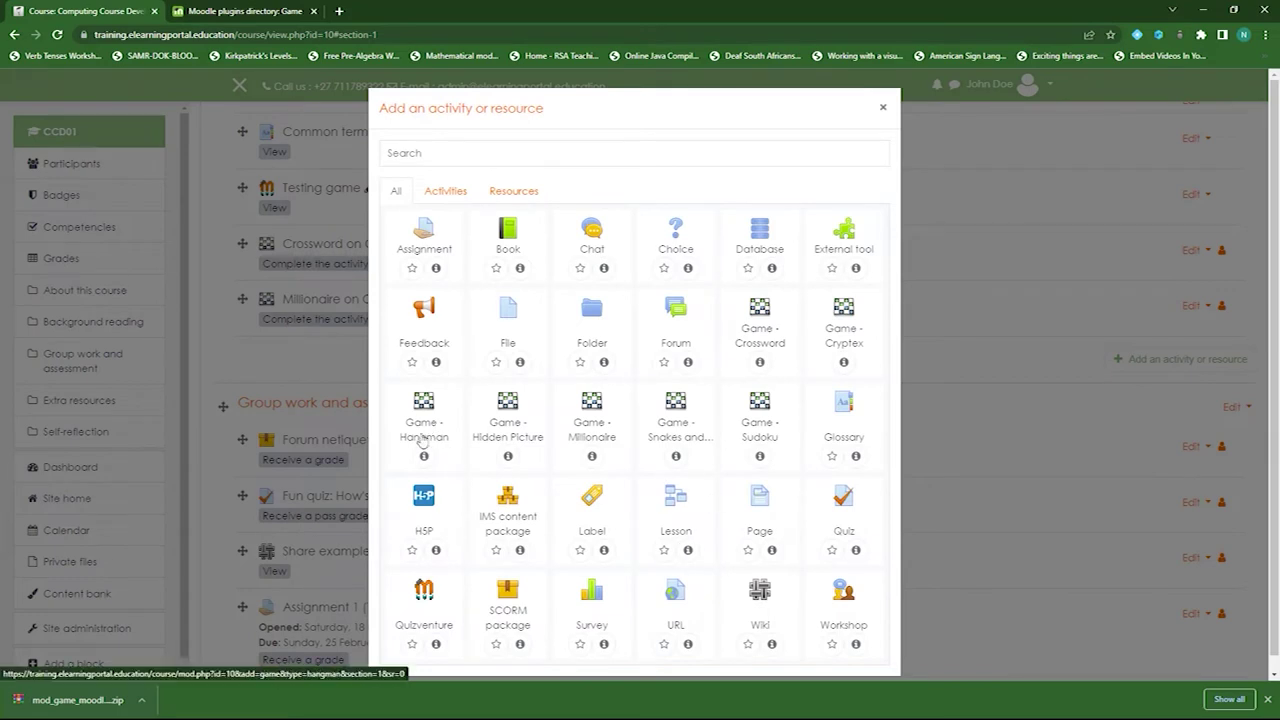
# - Start a new Hangman game that takes its questions from the question bank
pyautogui.click(432, 437)
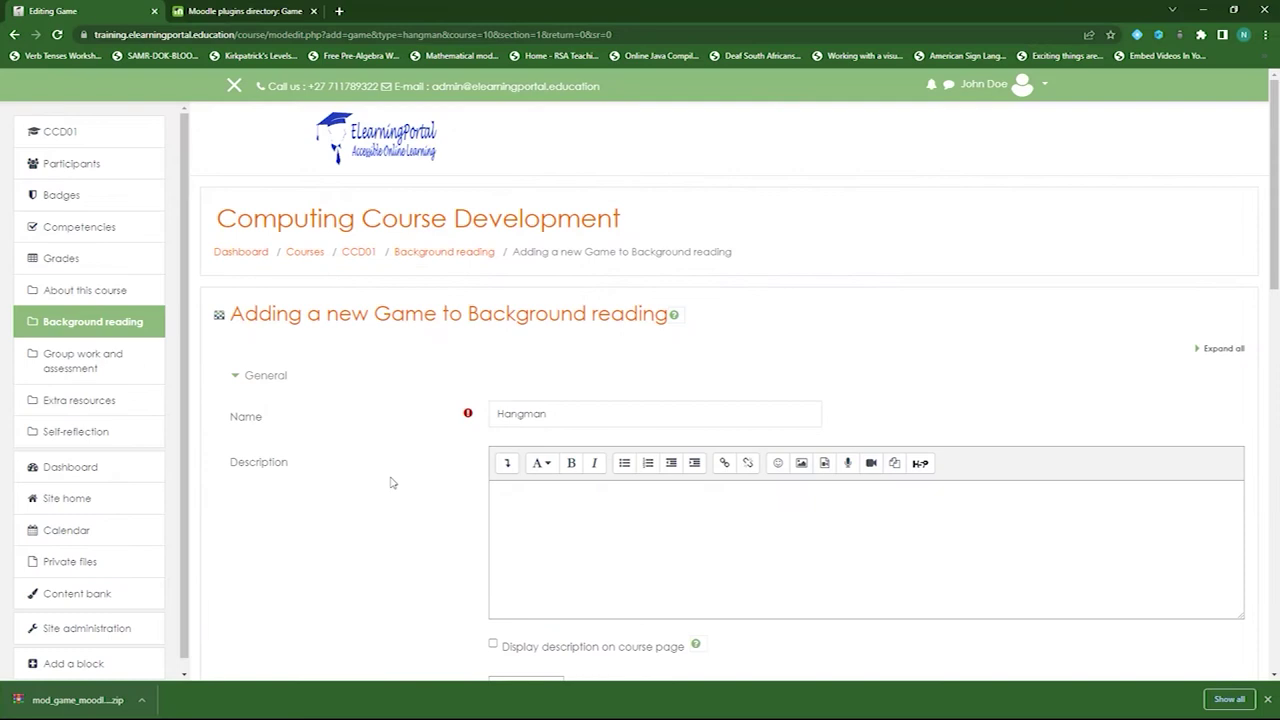
pyautogui.scroll(-1, 621, 341)
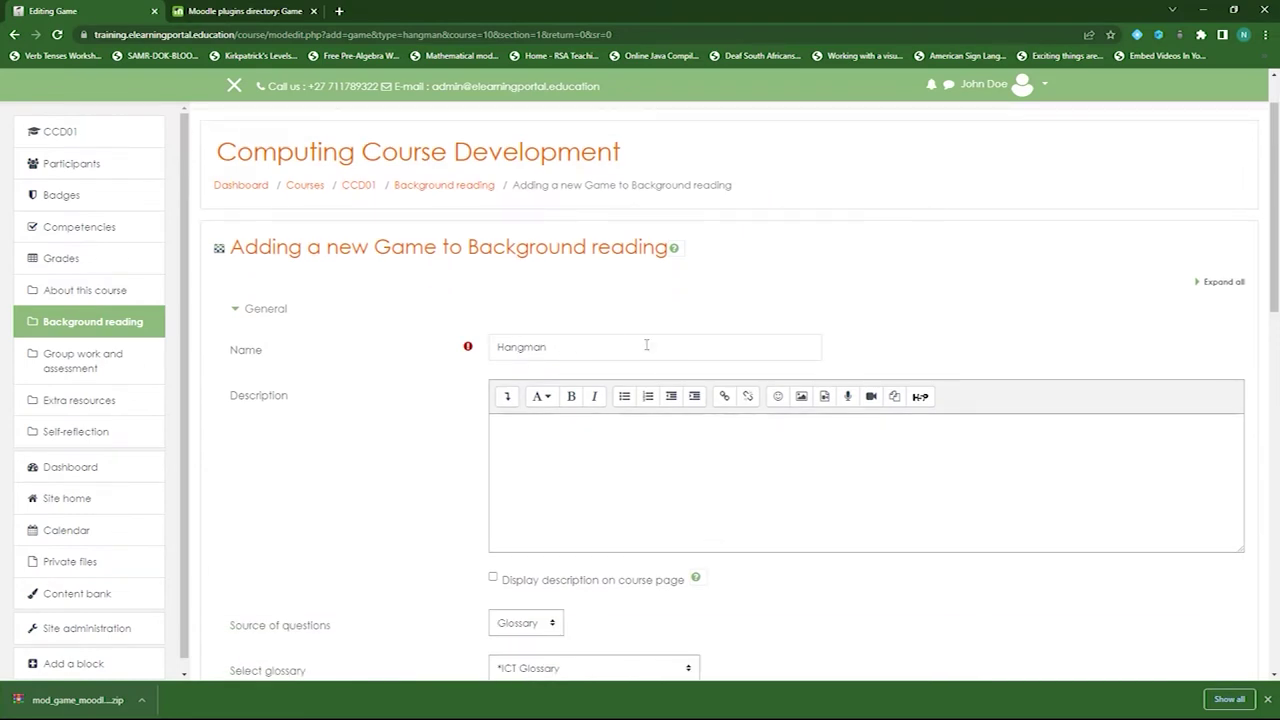
pyautogui.scroll(-3, 369, 420)
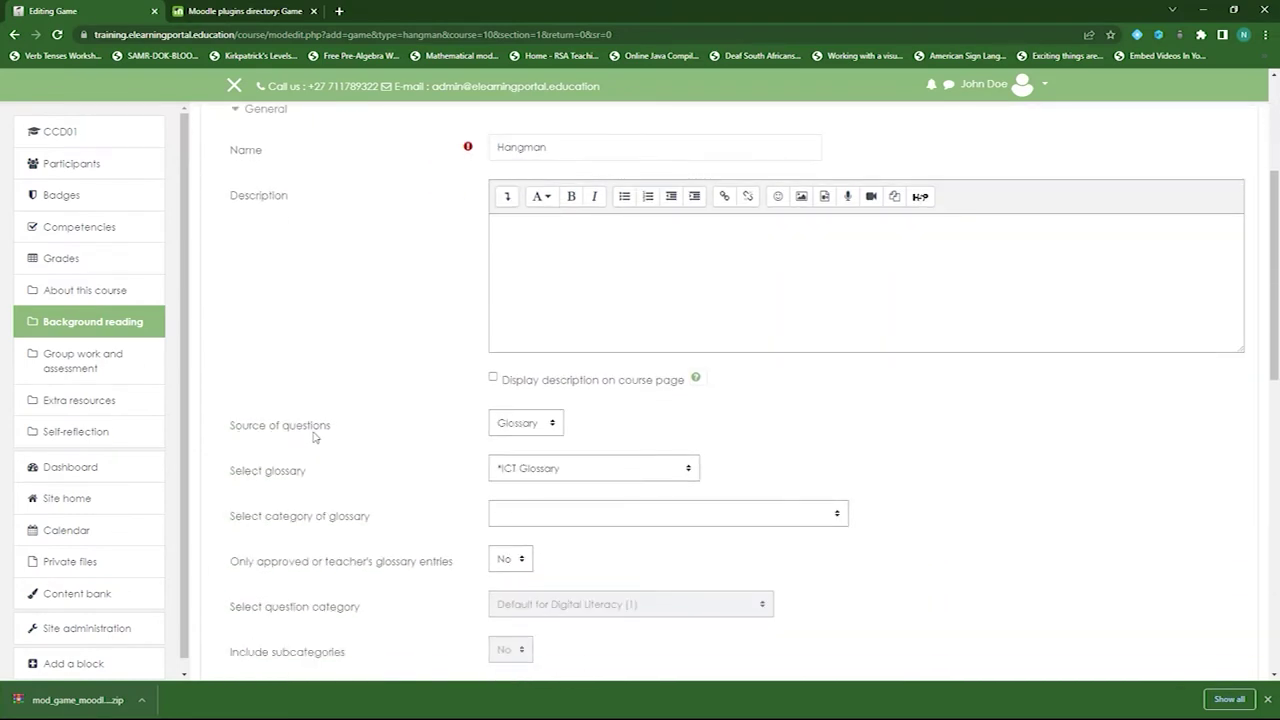
pyautogui.click(553, 425)
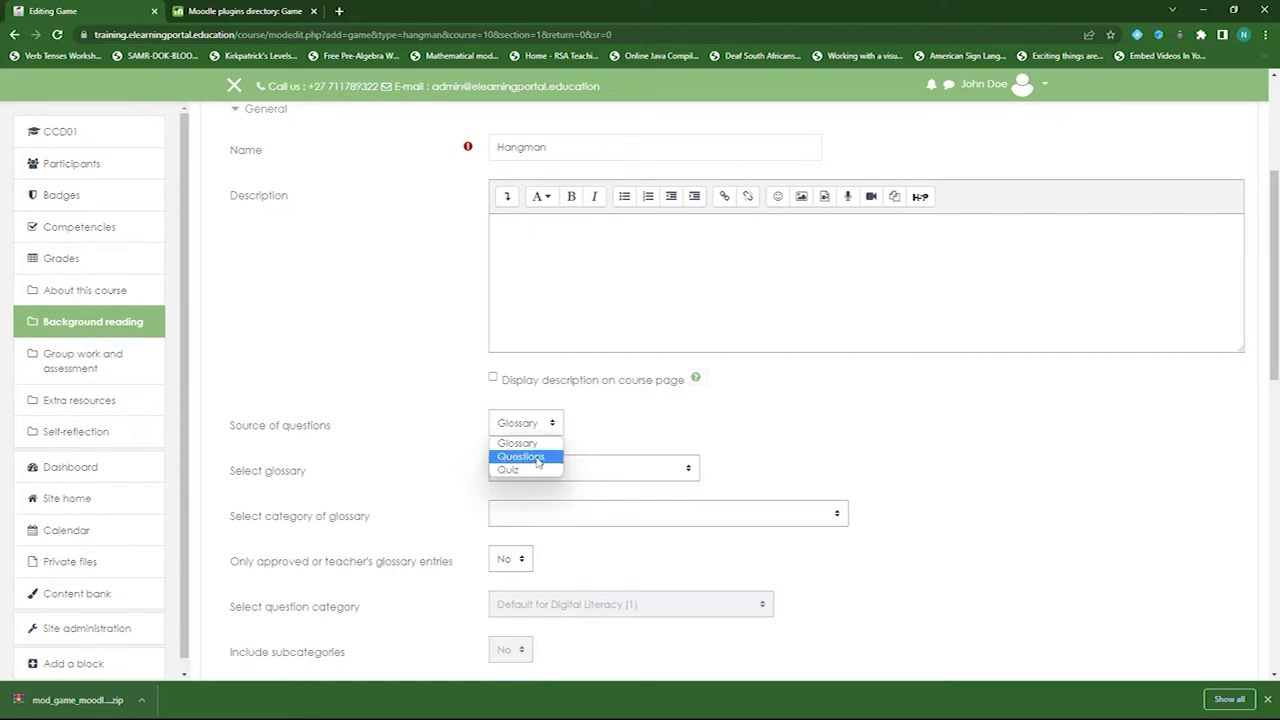
pyautogui.click(537, 458)
# - Set the Hangman question category to Short Answer Questions (7)
pyautogui.scroll(-3, 402, 415)
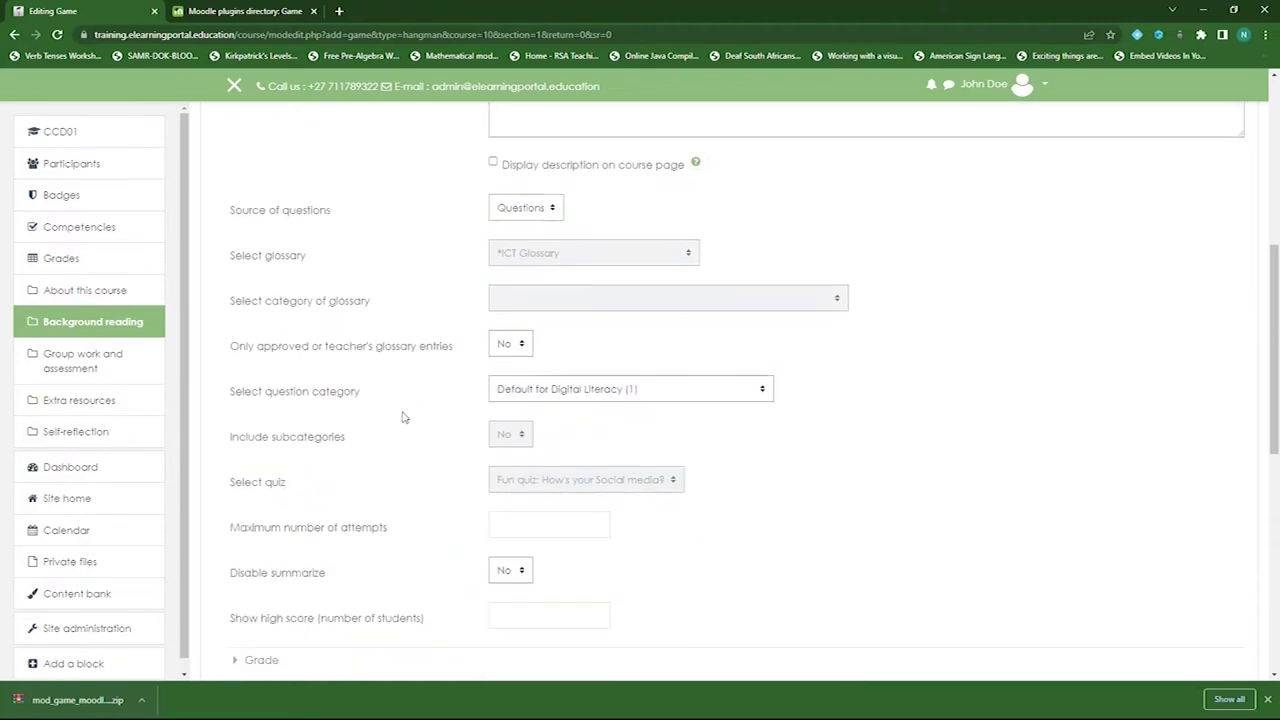
pyautogui.scroll(-2, 402, 415)
pyautogui.click(763, 276)
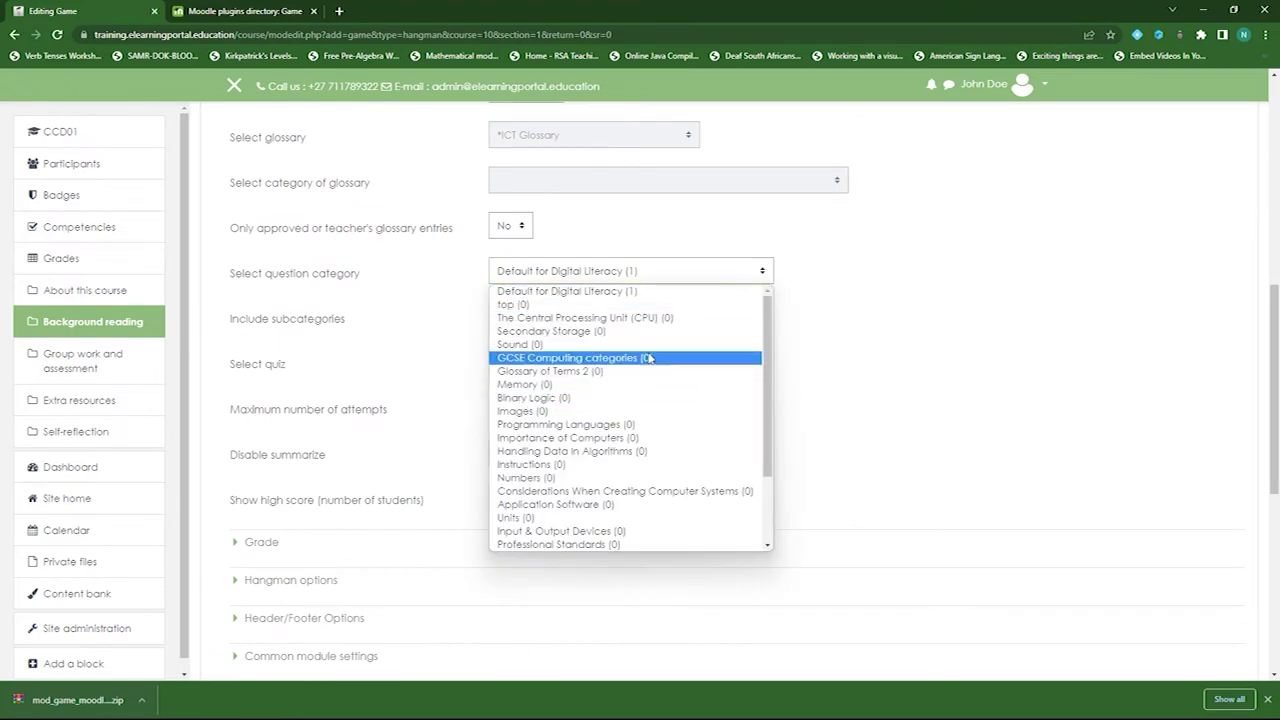
pyautogui.scroll(-3, 666, 434)
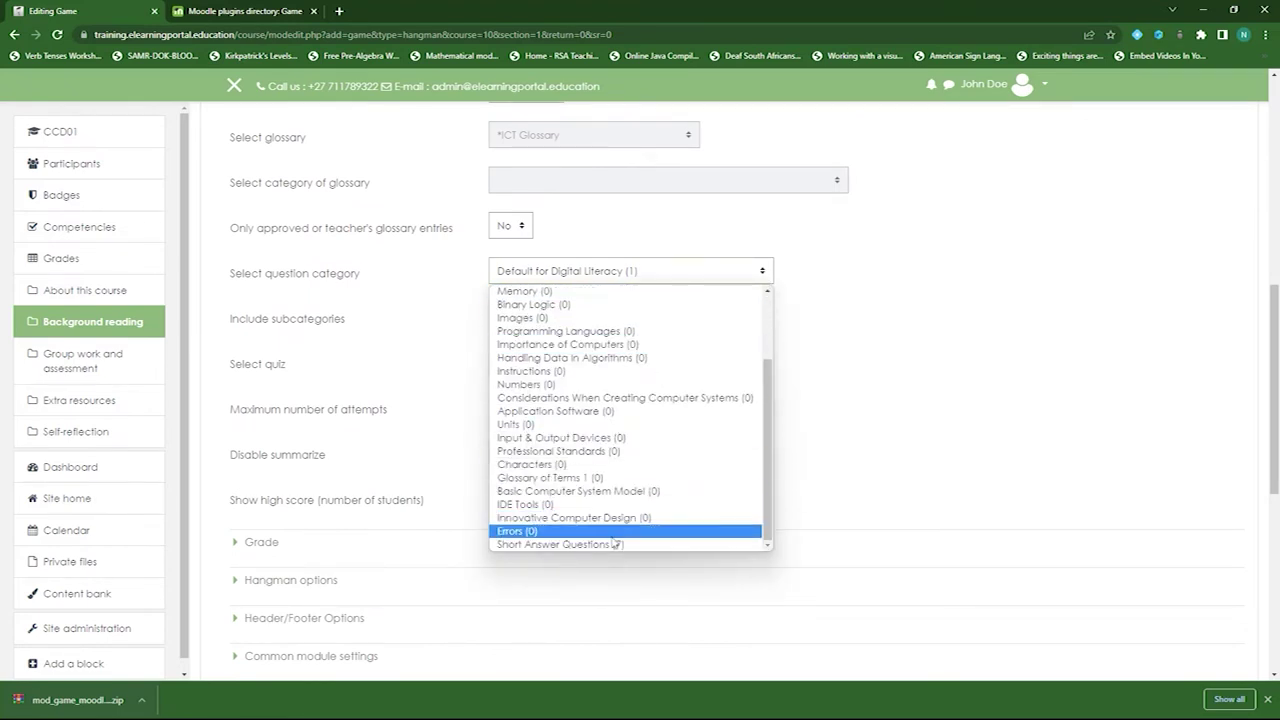
pyautogui.click(618, 544)
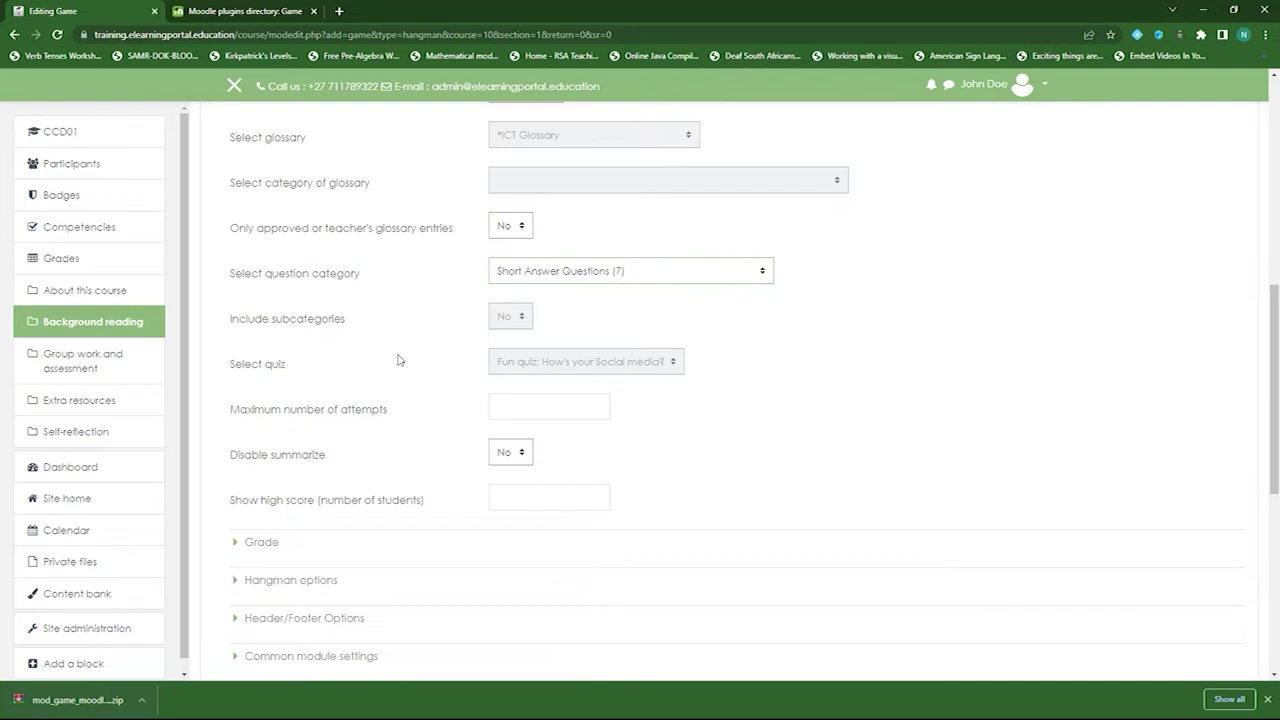
pyautogui.scroll(4, 400, 365)
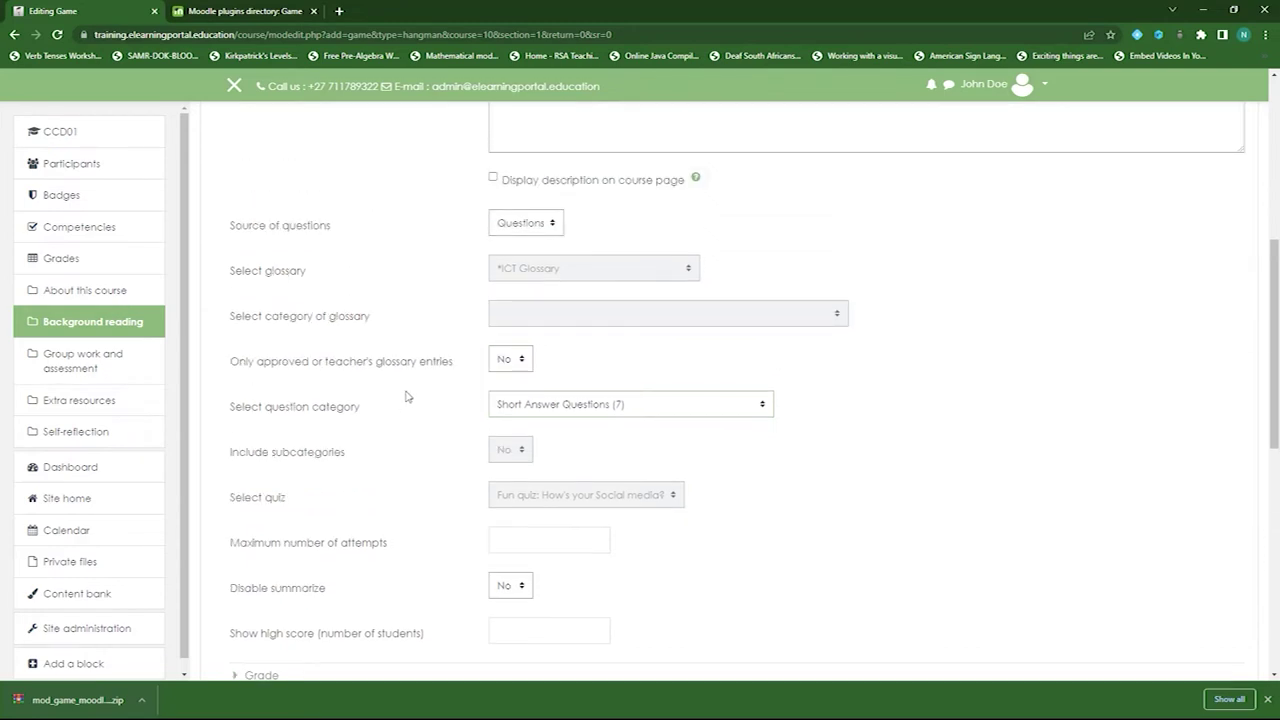
pyautogui.scroll(2, 405, 402)
pyautogui.scroll(-4, 445, 382)
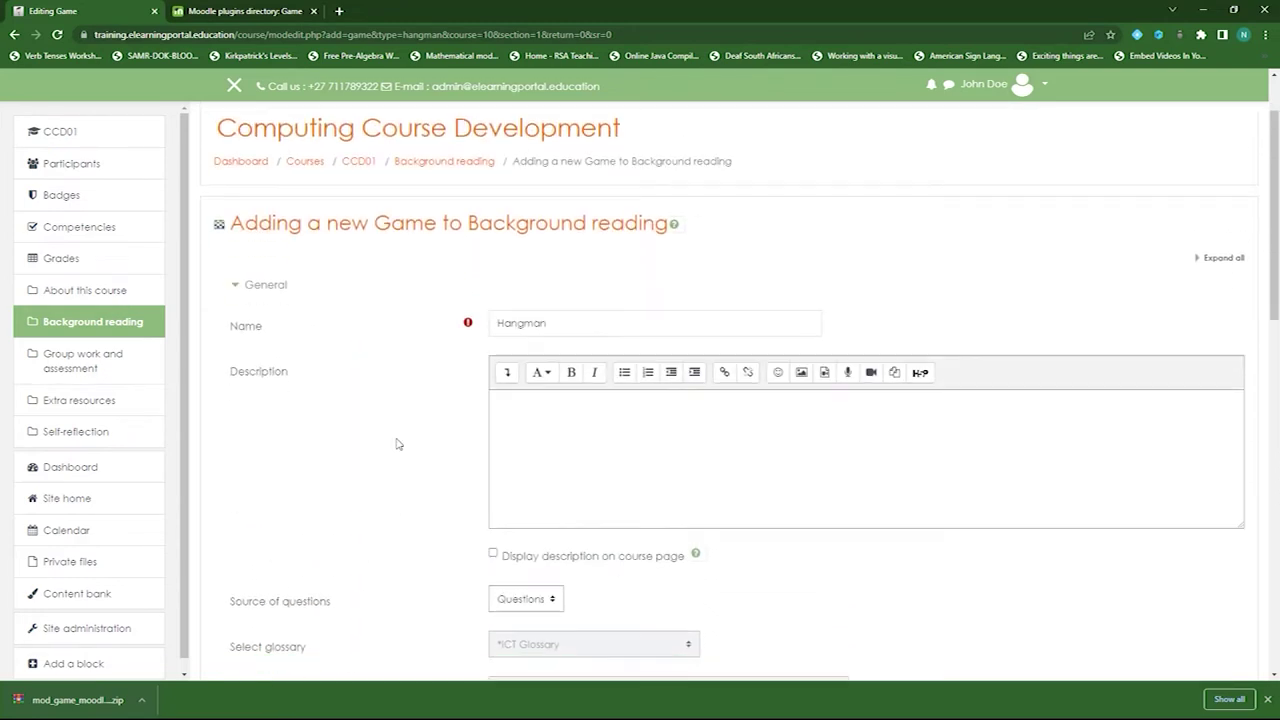
pyautogui.scroll(-4, 500, 430)
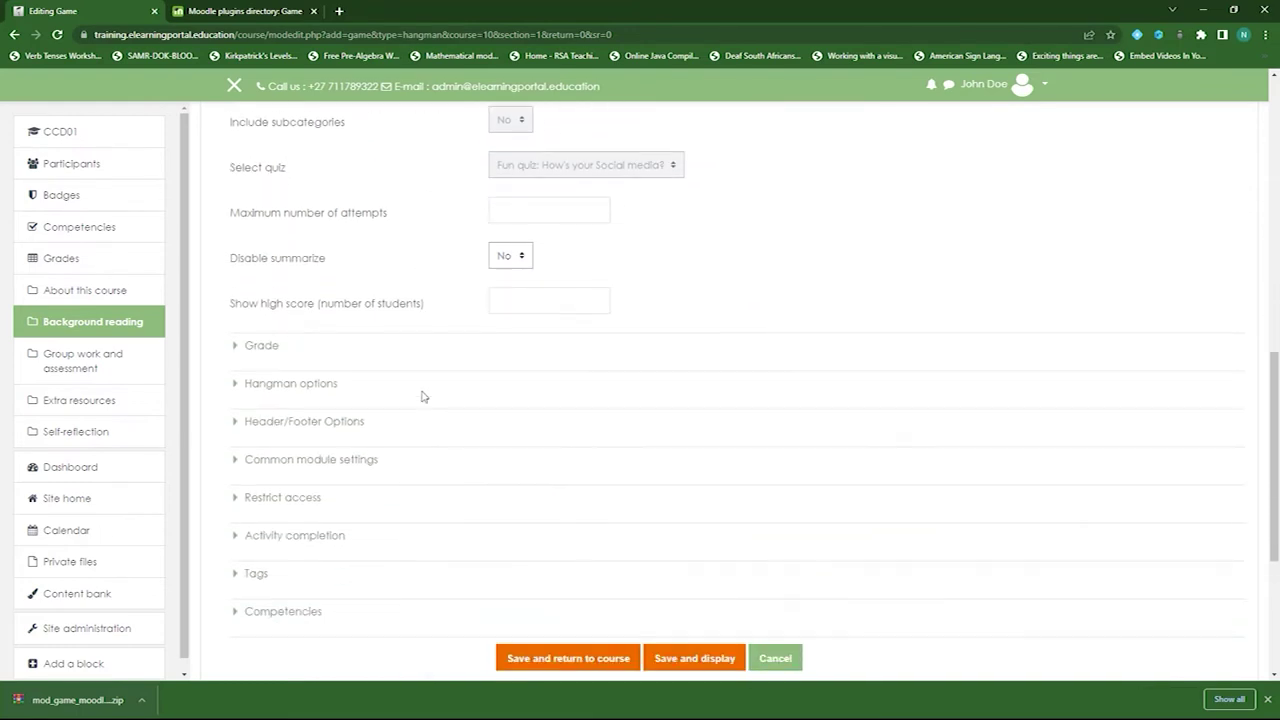
# - In Hangman options, set show first letter and show last letter to Yes
pyautogui.click(272, 381)
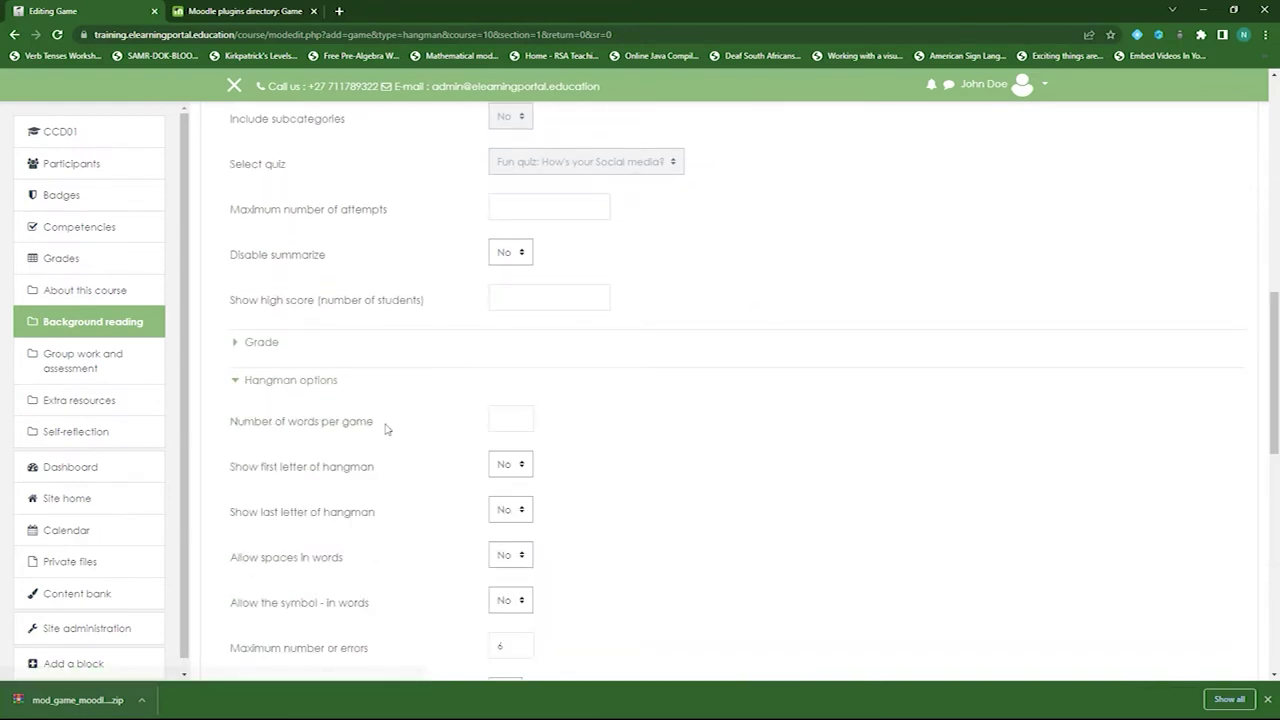
pyautogui.scroll(-2, 388, 425)
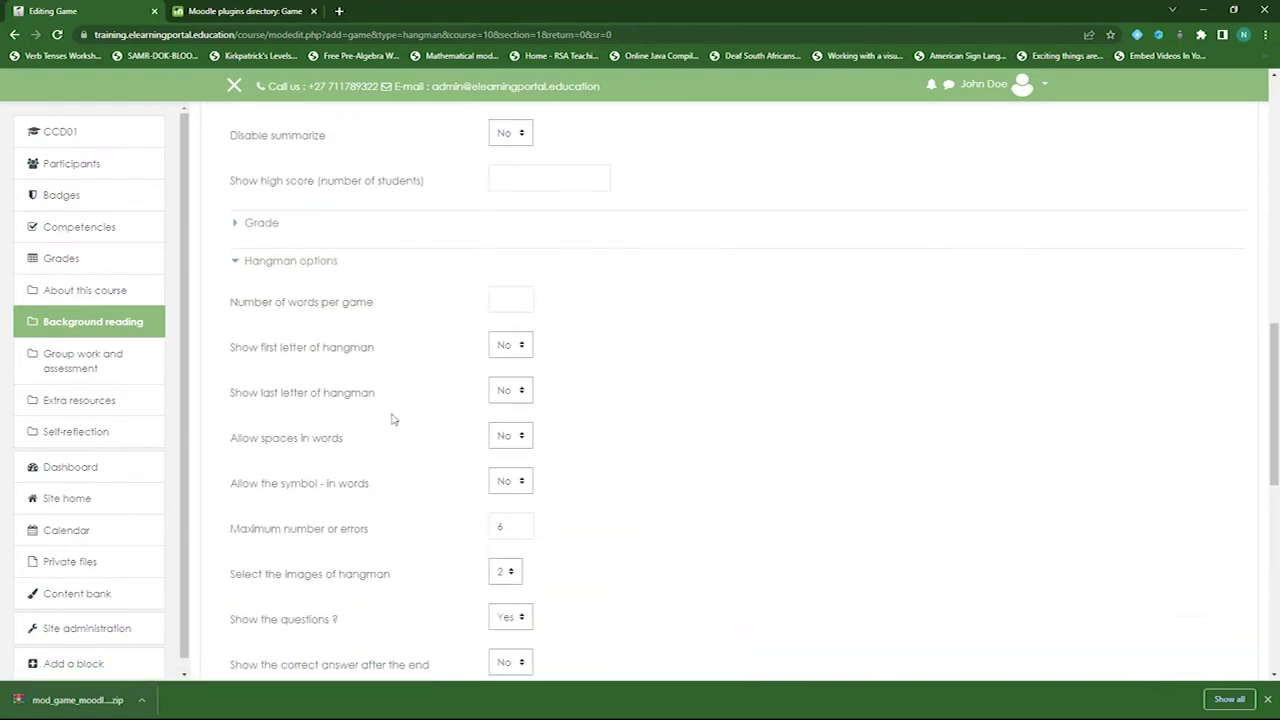
pyautogui.click(503, 284)
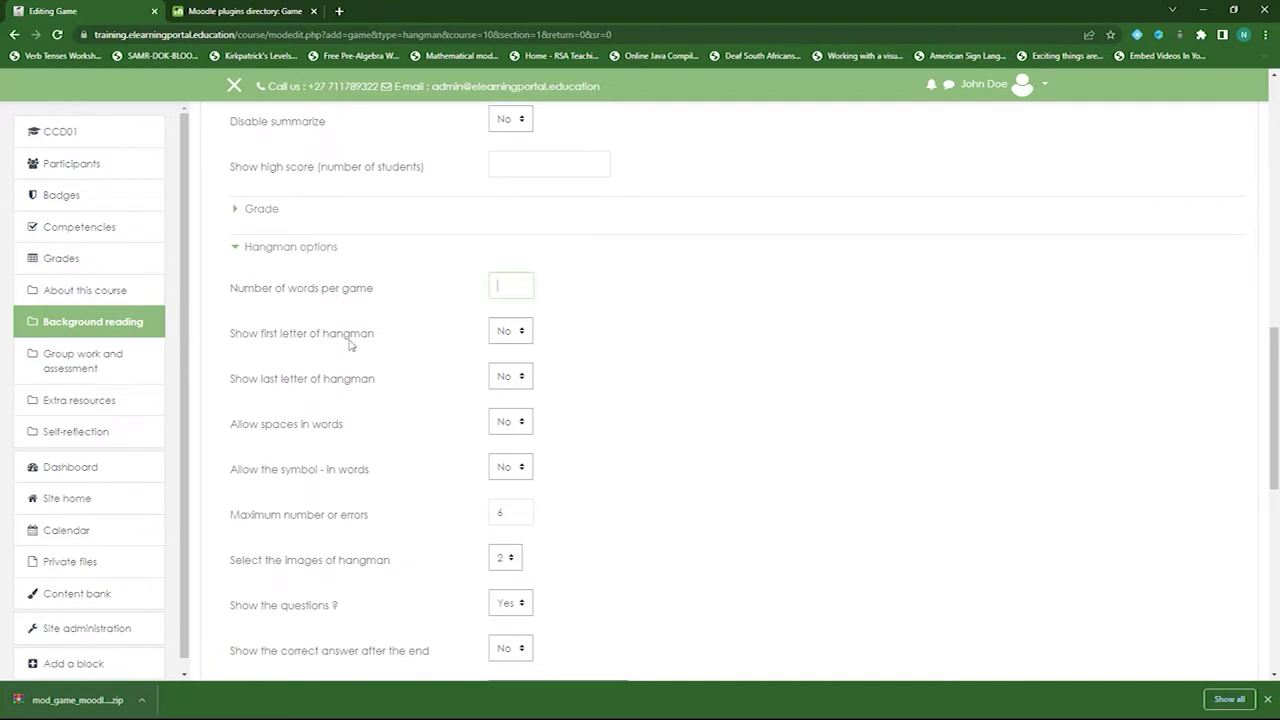
pyautogui.click(525, 340)
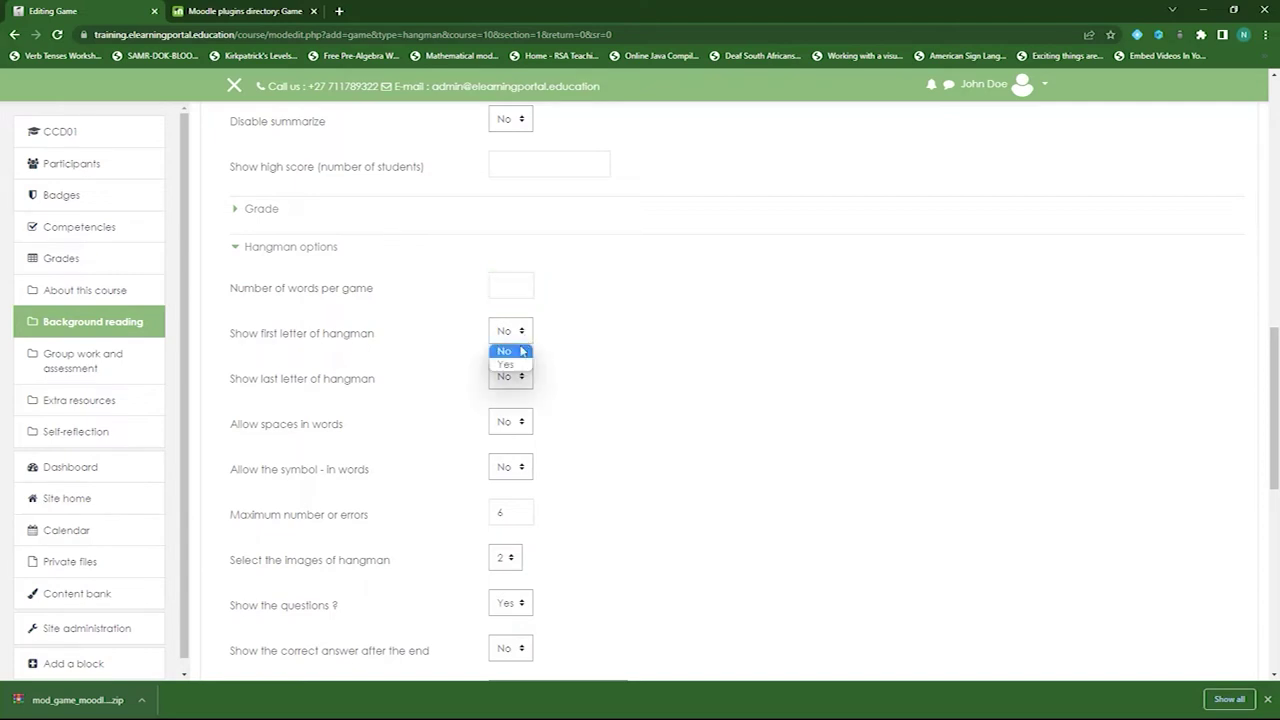
pyautogui.click(514, 366)
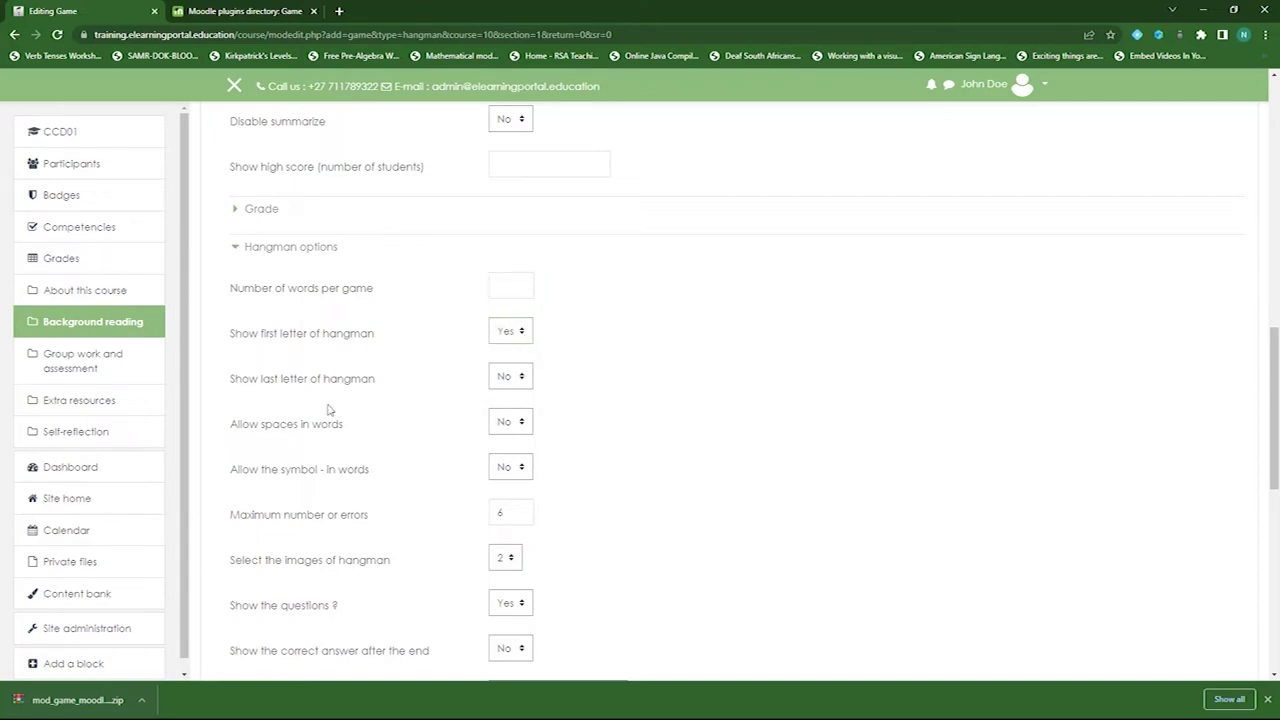
pyautogui.click(523, 380)
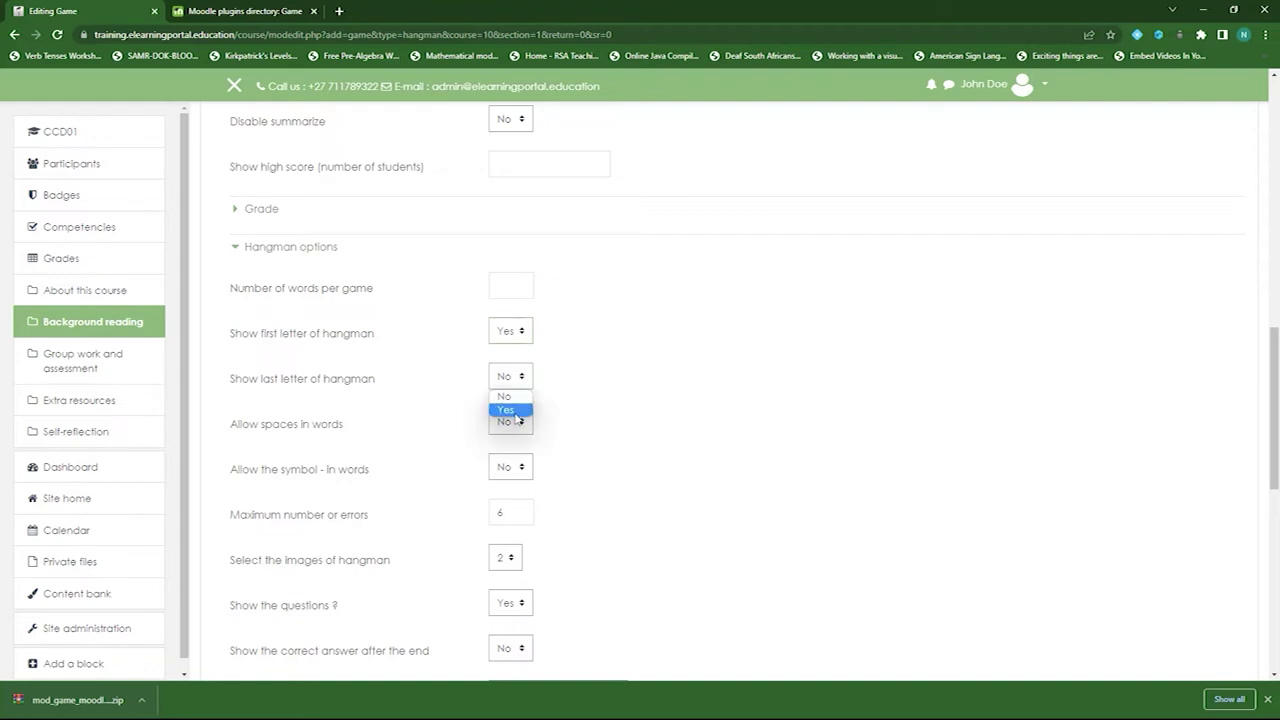
pyautogui.click(506, 409)
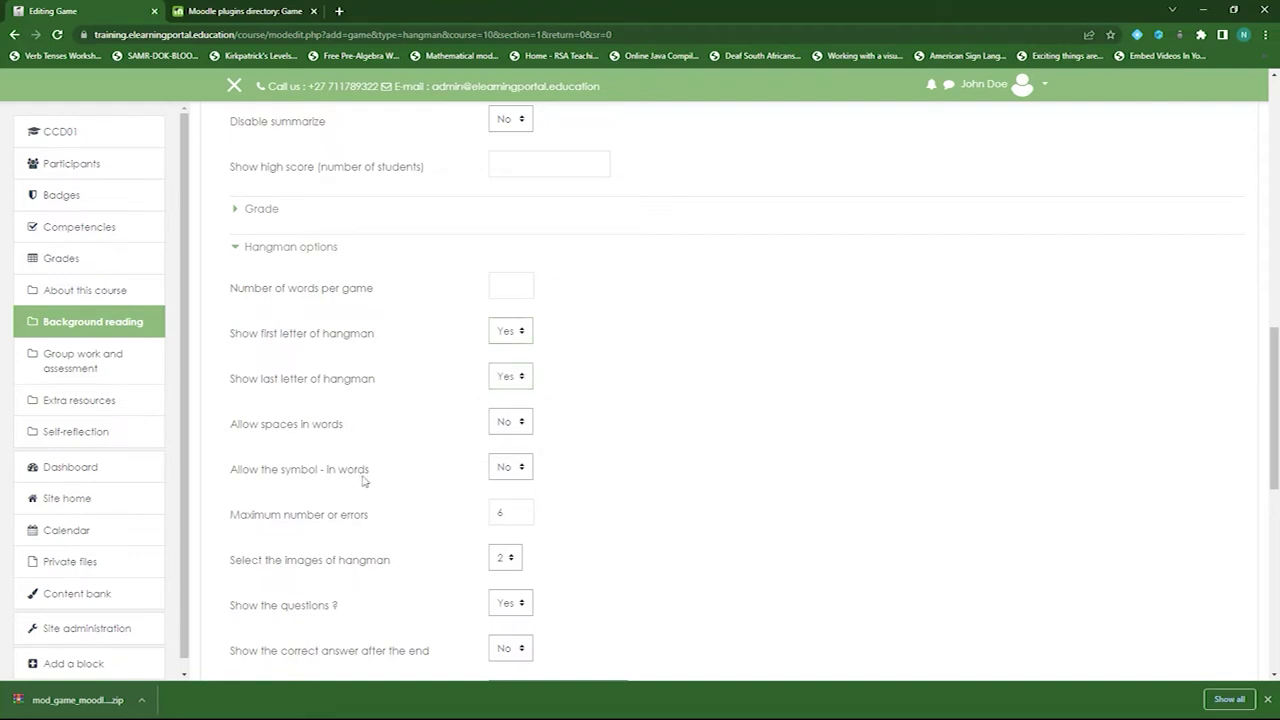
# - Set show correct answer to Yes and the word language to English (en)
pyautogui.scroll(-1, 430, 428)
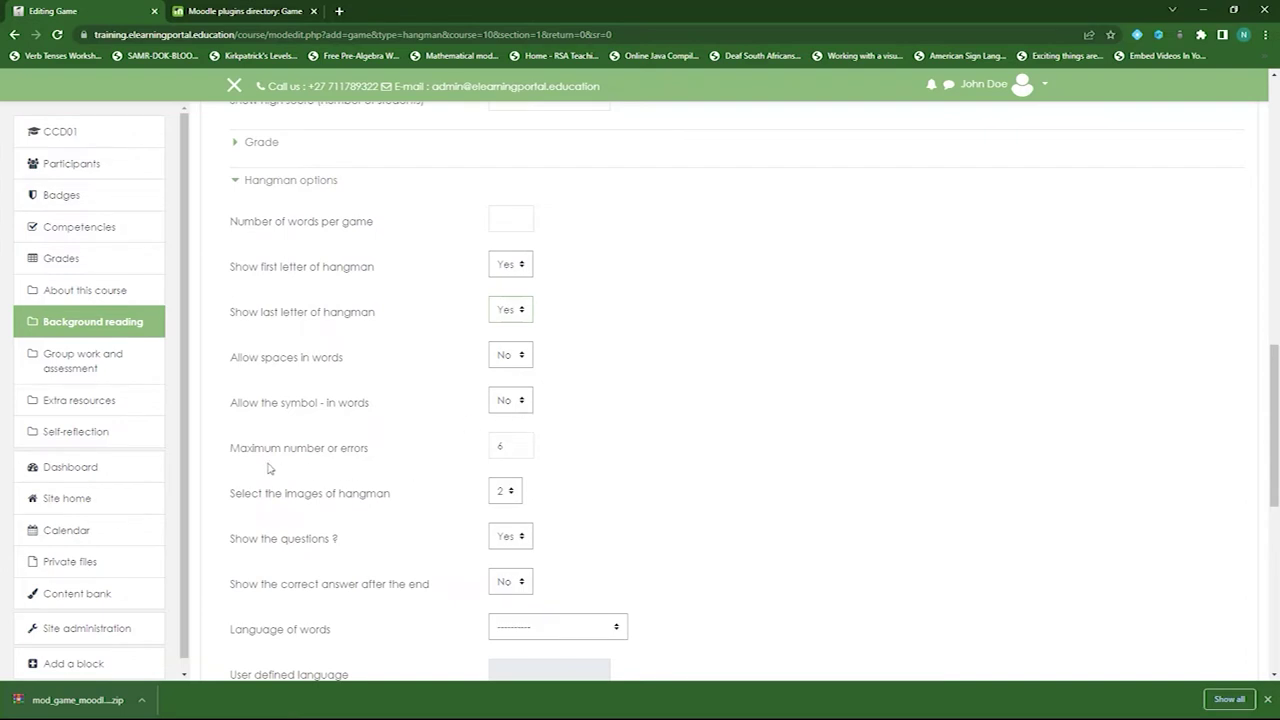
pyautogui.scroll(-2, 480, 400)
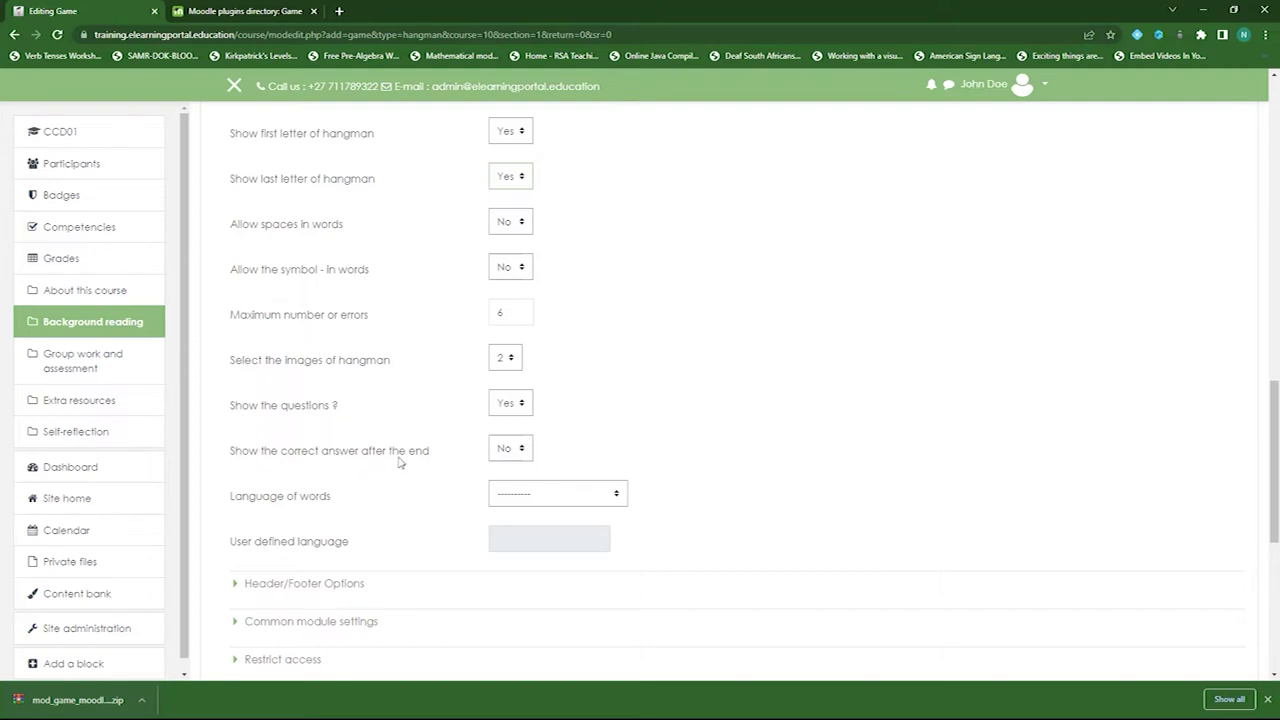
pyautogui.click(512, 450)
pyautogui.click(506, 480)
pyautogui.click(612, 496)
pyautogui.click(525, 523)
# - Make completion require a grade when conditions are met, then save and return to course
pyautogui.scroll(-1, 380, 510)
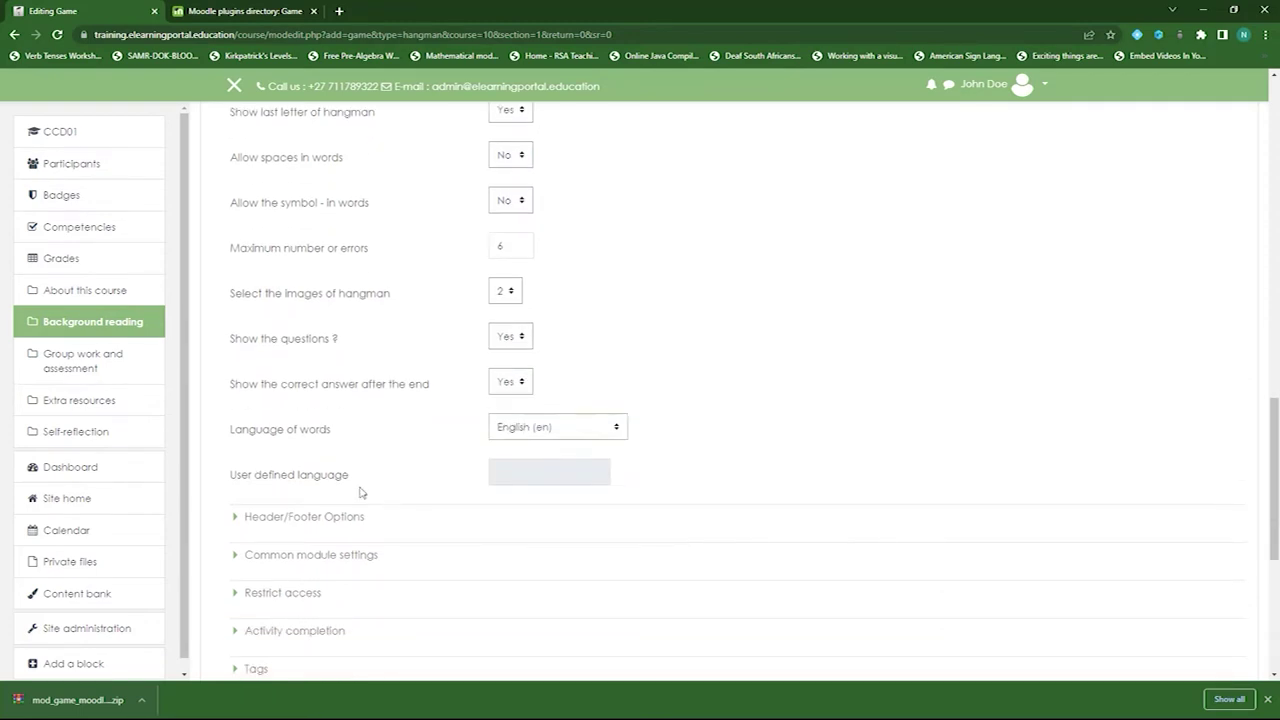
pyautogui.scroll(-2, 374, 497)
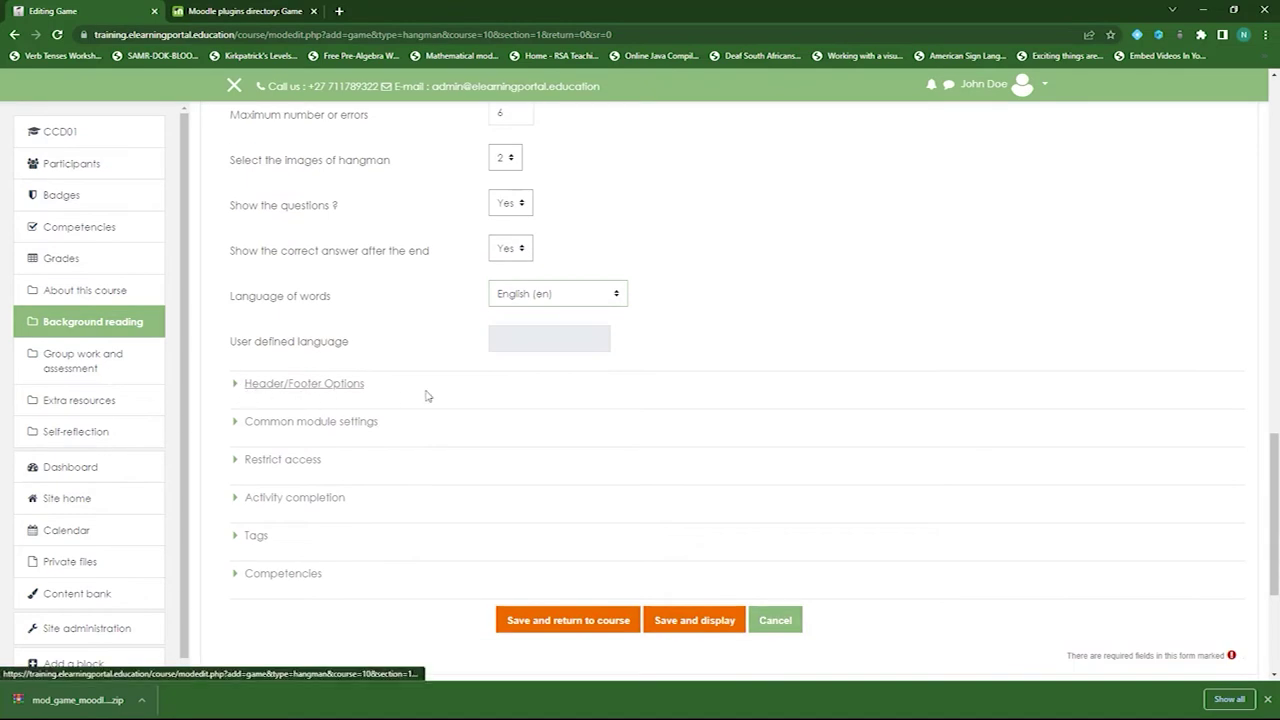
pyautogui.click(292, 500)
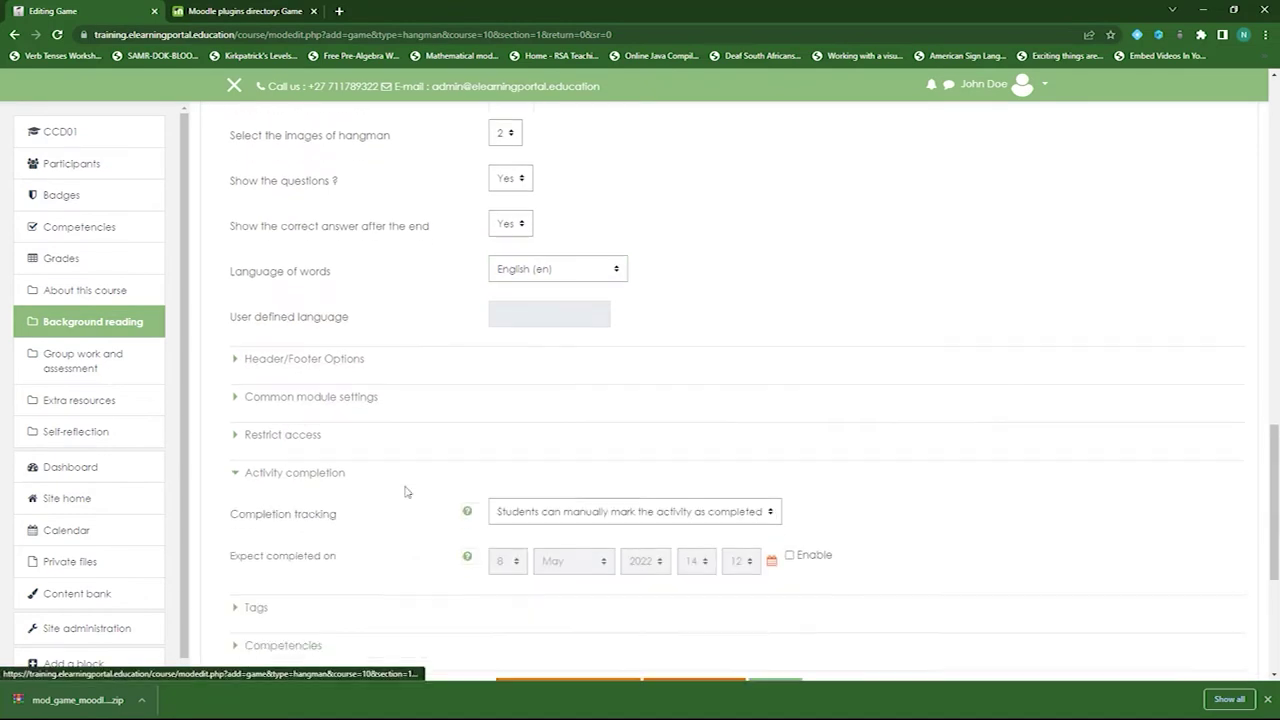
pyautogui.scroll(-4, 405, 491)
pyautogui.click(662, 272)
pyautogui.click(627, 318)
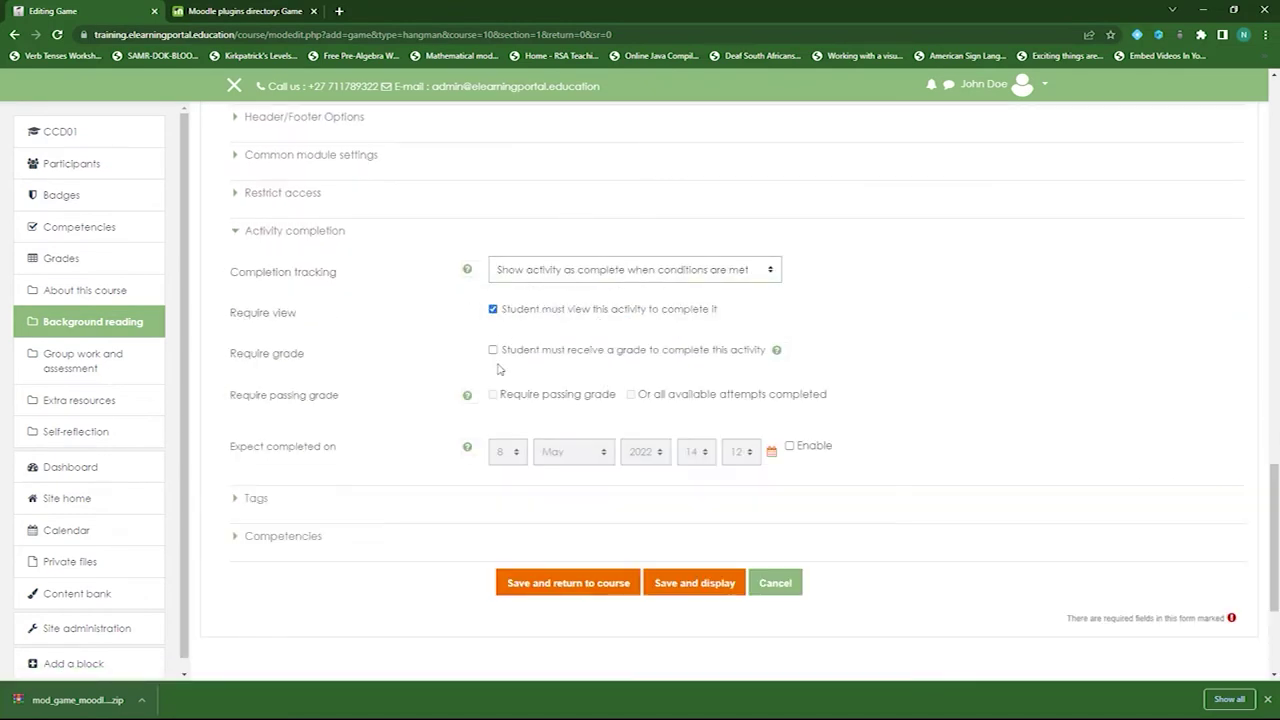
pyautogui.click(492, 351)
pyautogui.click(568, 590)
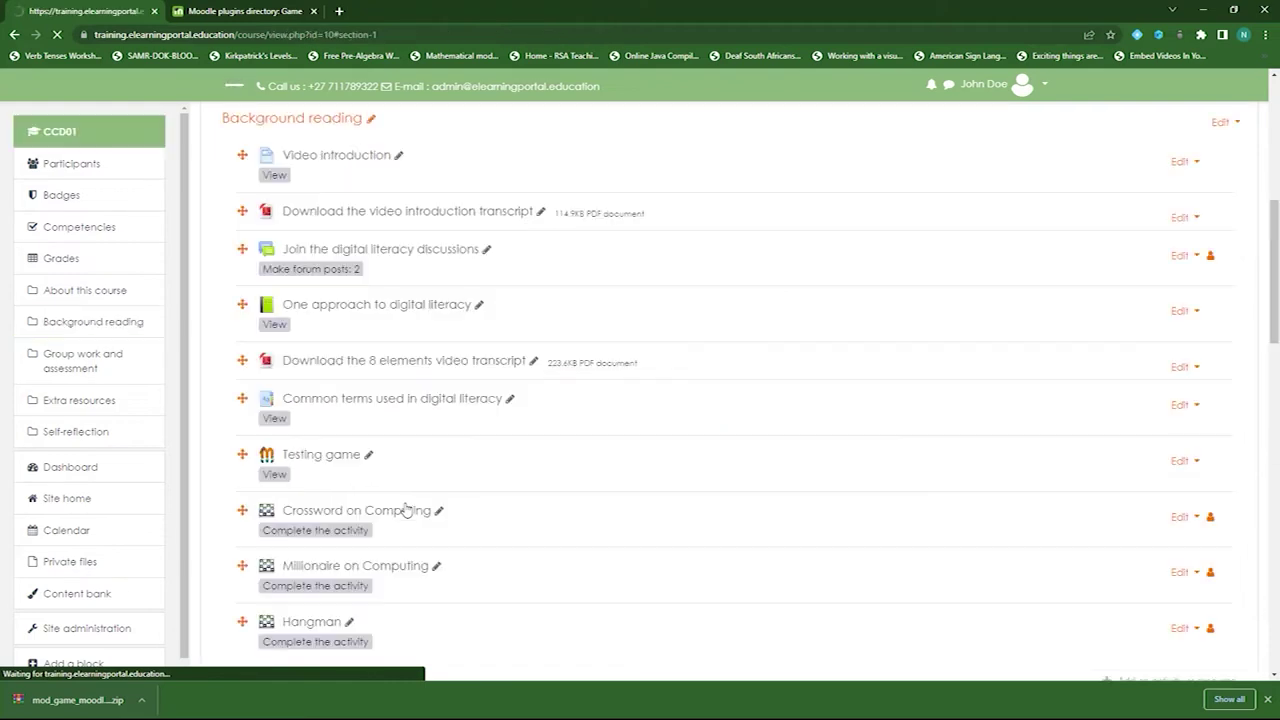
# - Open the new Hangman activity and start an attempt at the game
pyautogui.scroll(-3, 600, 505)
pyautogui.click(325, 490)
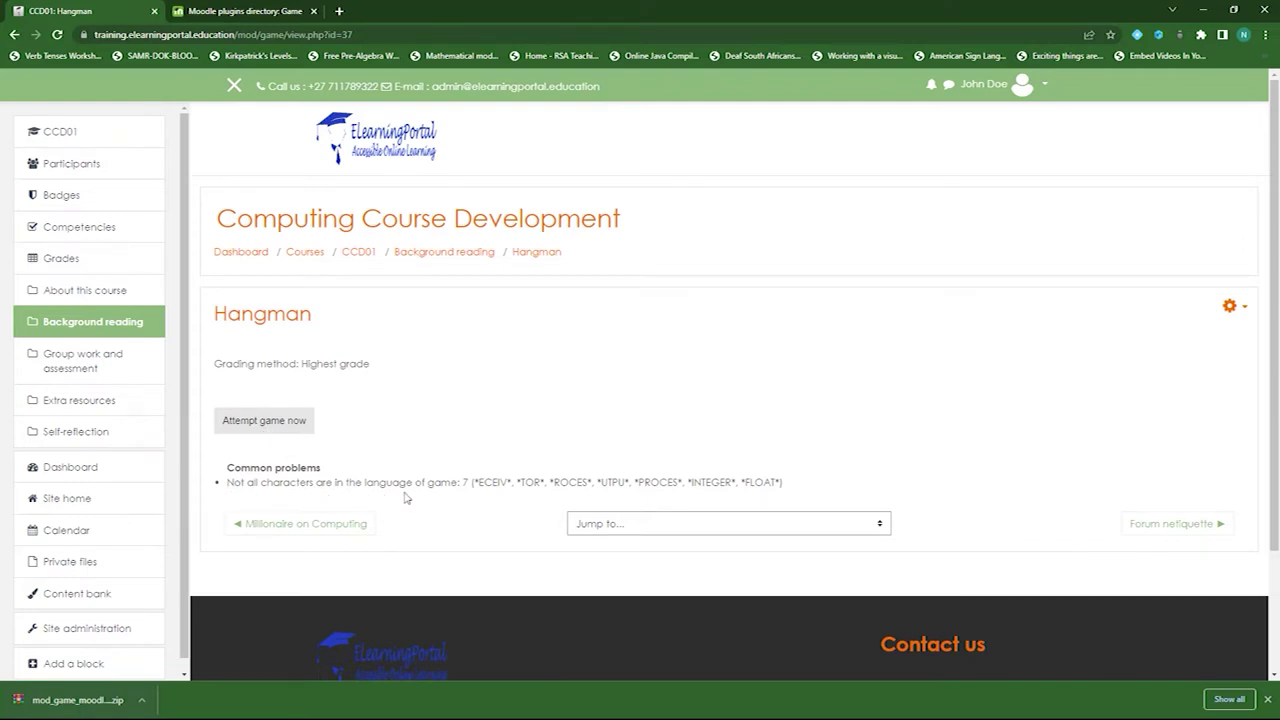
pyautogui.click(245, 422)
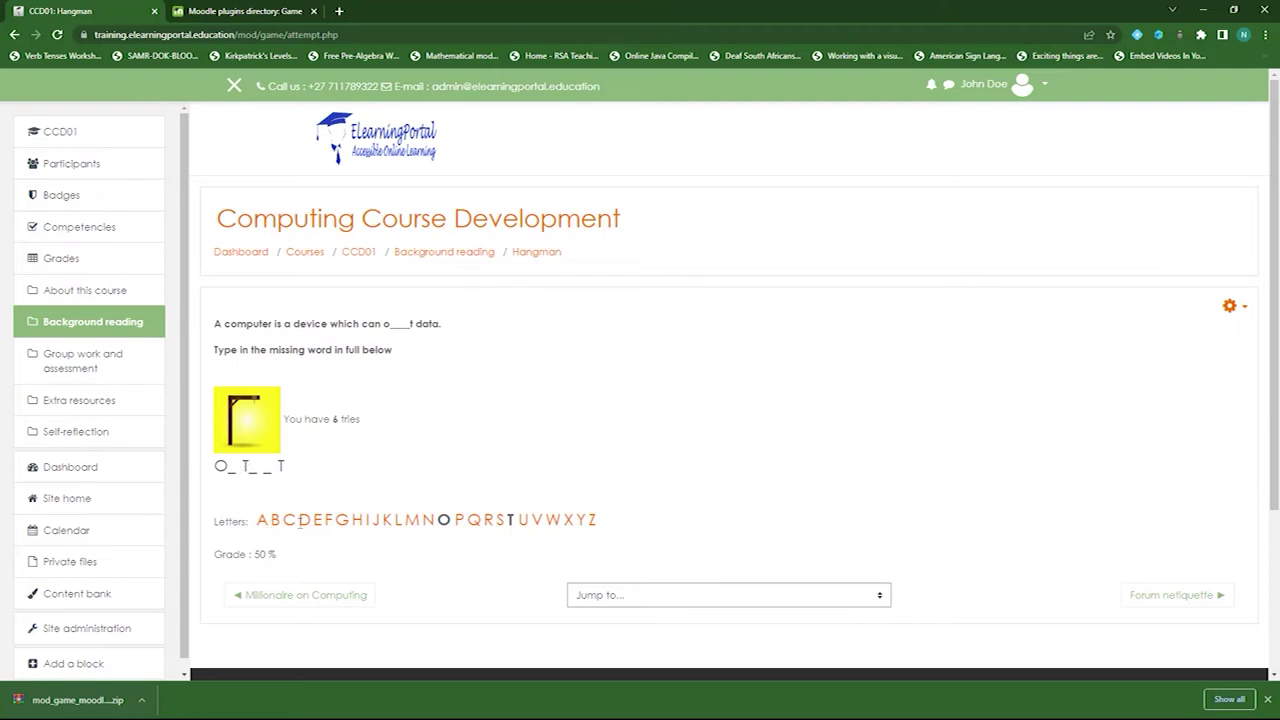
# - Guess letters D, L, U and P to solve OUTPUT with a 94% grade
pyautogui.click(304, 522)
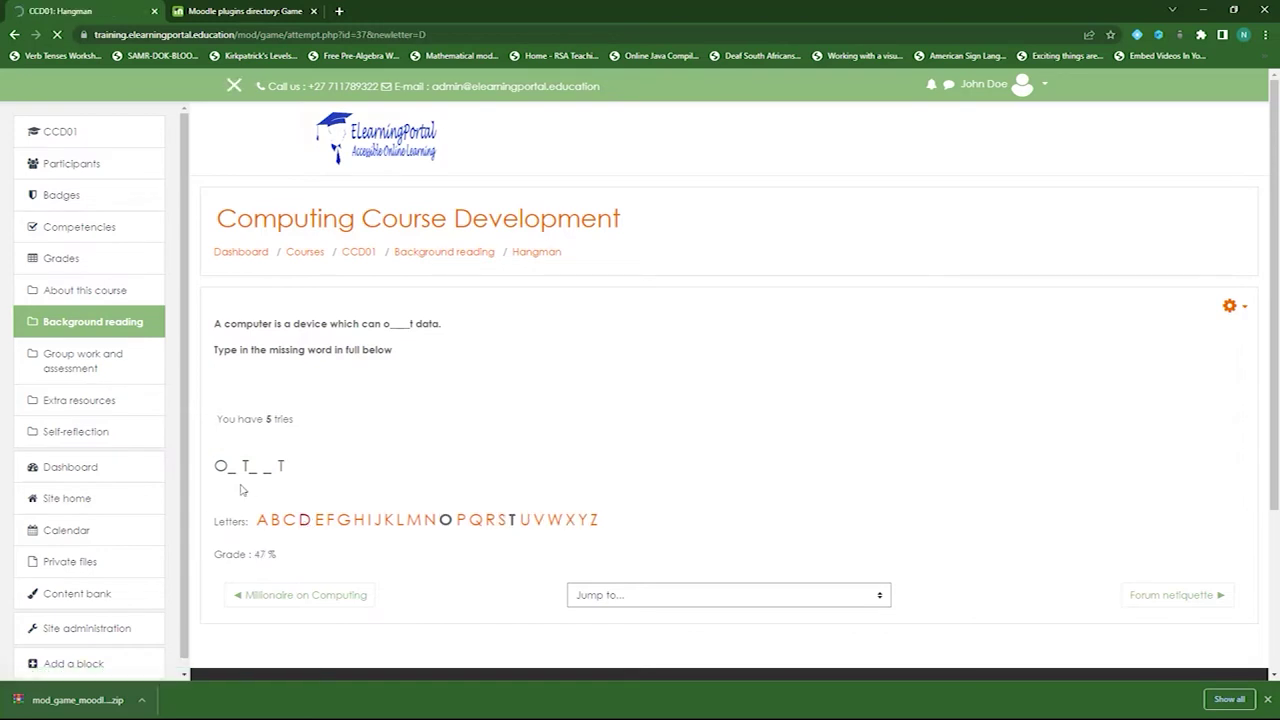
pyautogui.click(401, 522)
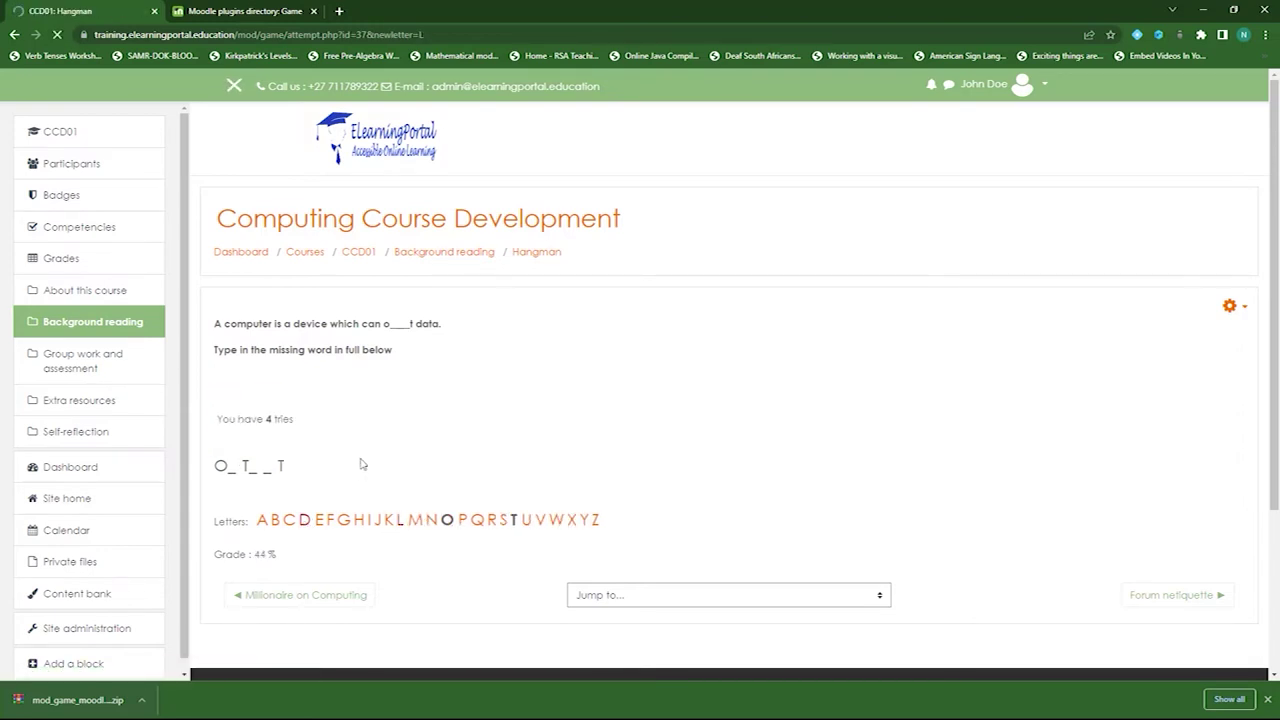
pyautogui.click(527, 522)
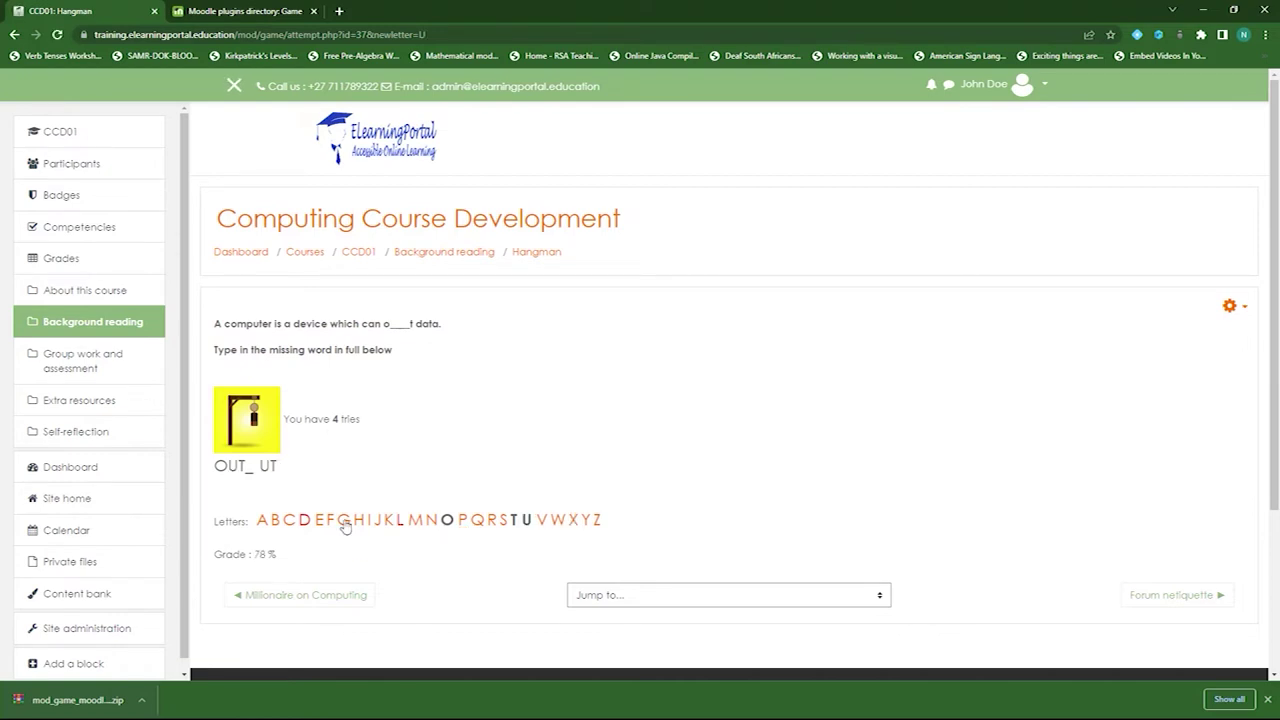
pyautogui.click(464, 528)
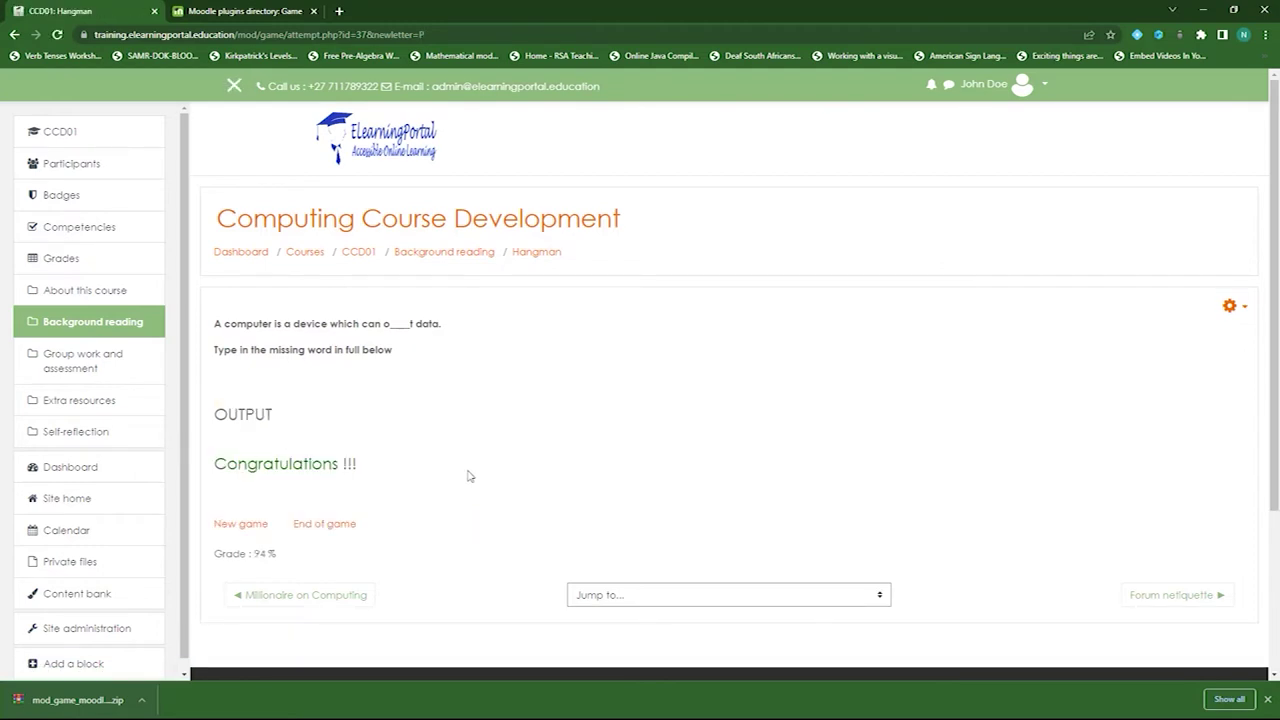
# - Start a new game and guess R, C, E, H, M, Q, G, O to solve PROCESS at 90%
pyautogui.click(237, 526)
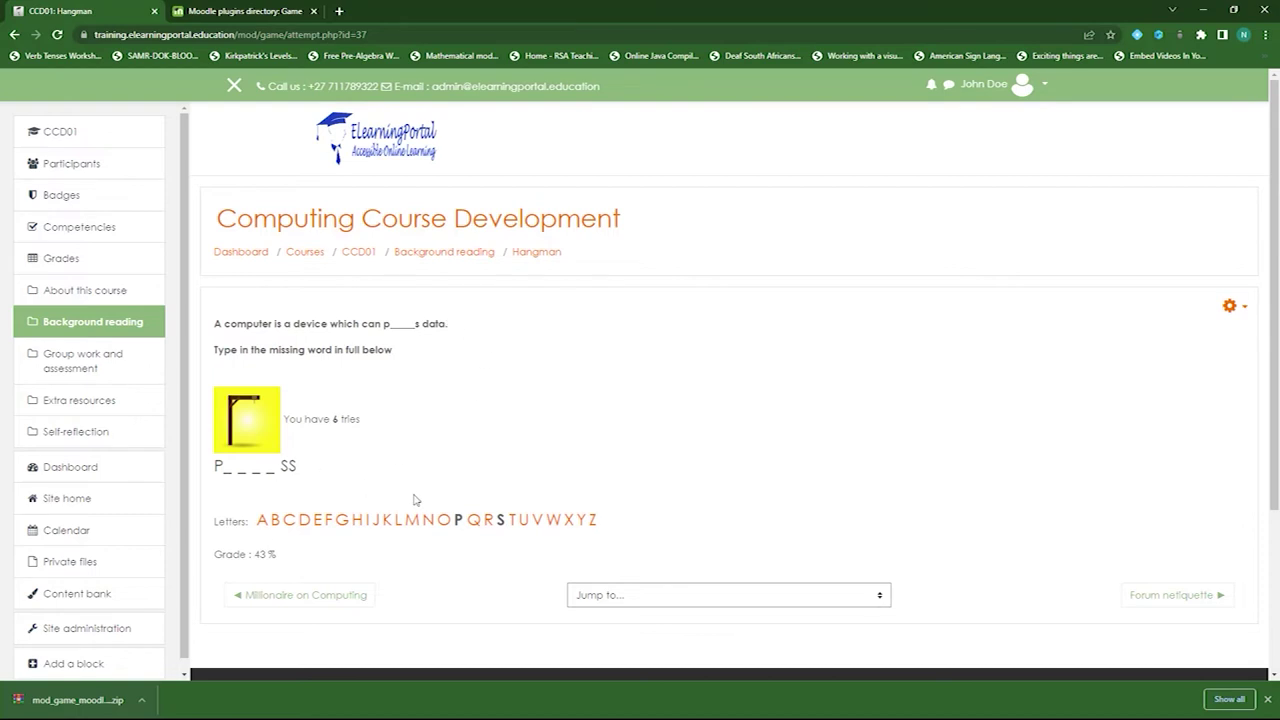
pyautogui.click(488, 522)
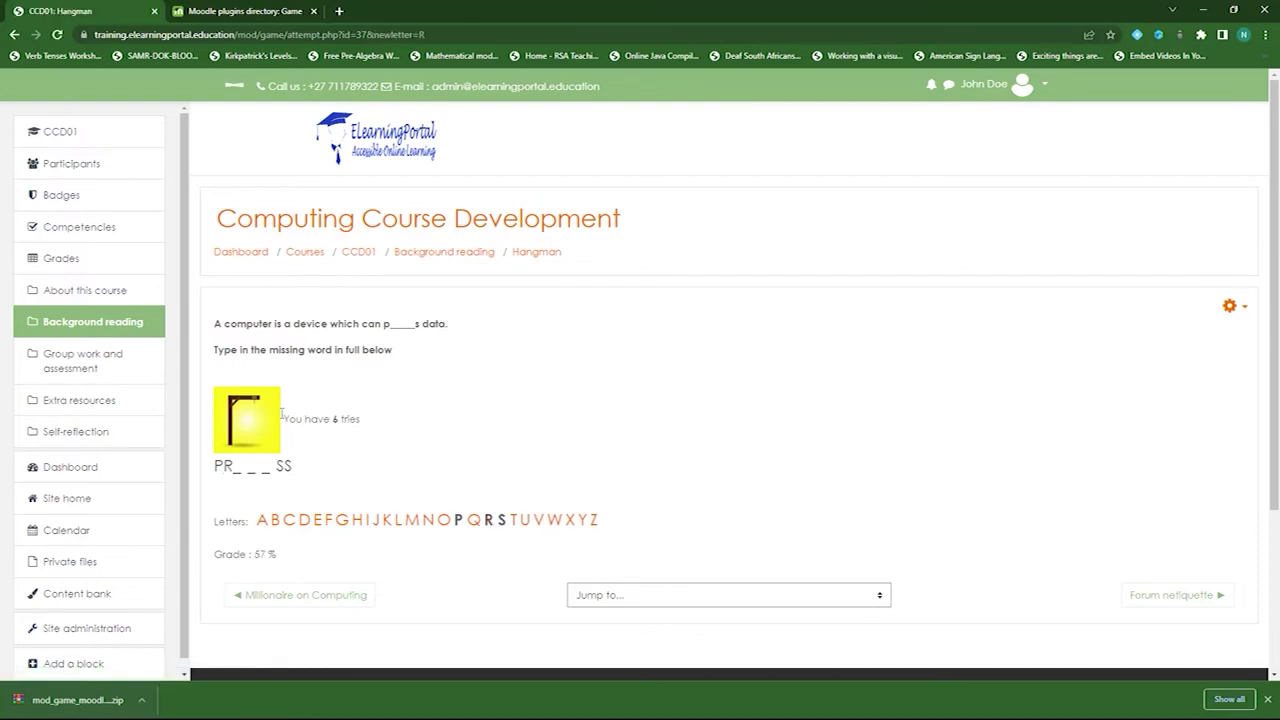
pyautogui.click(290, 521)
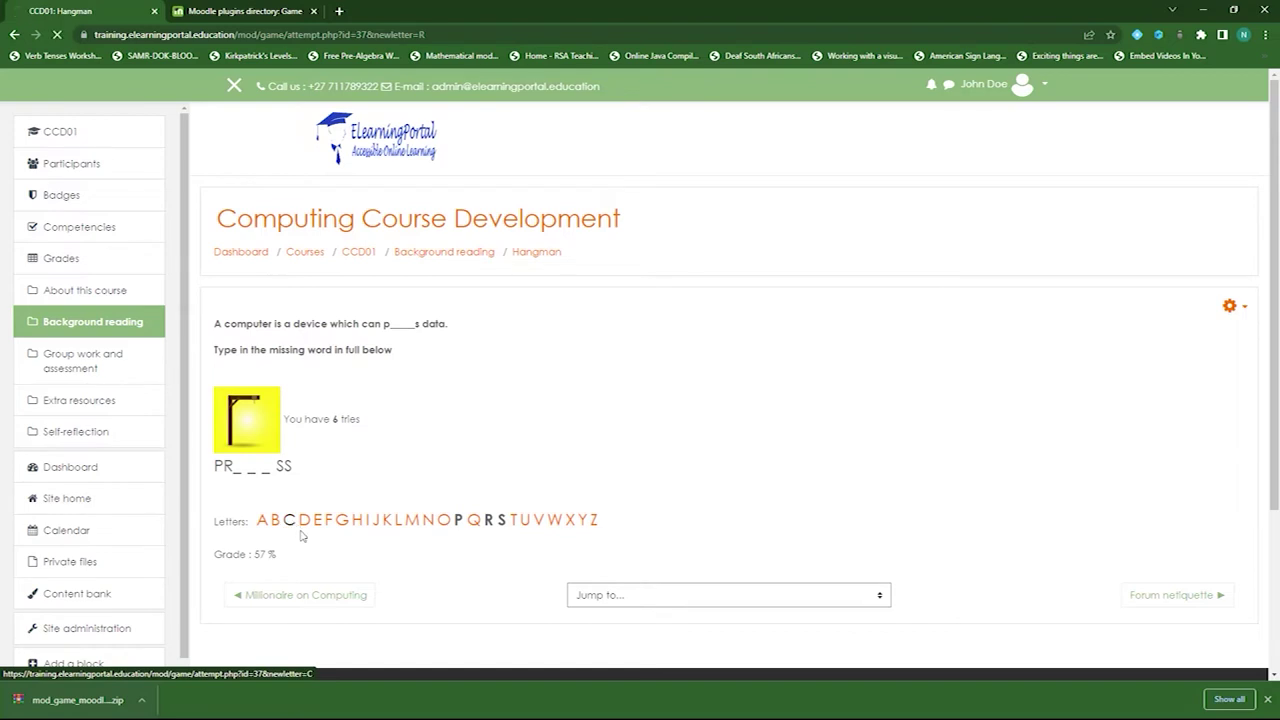
pyautogui.click(318, 524)
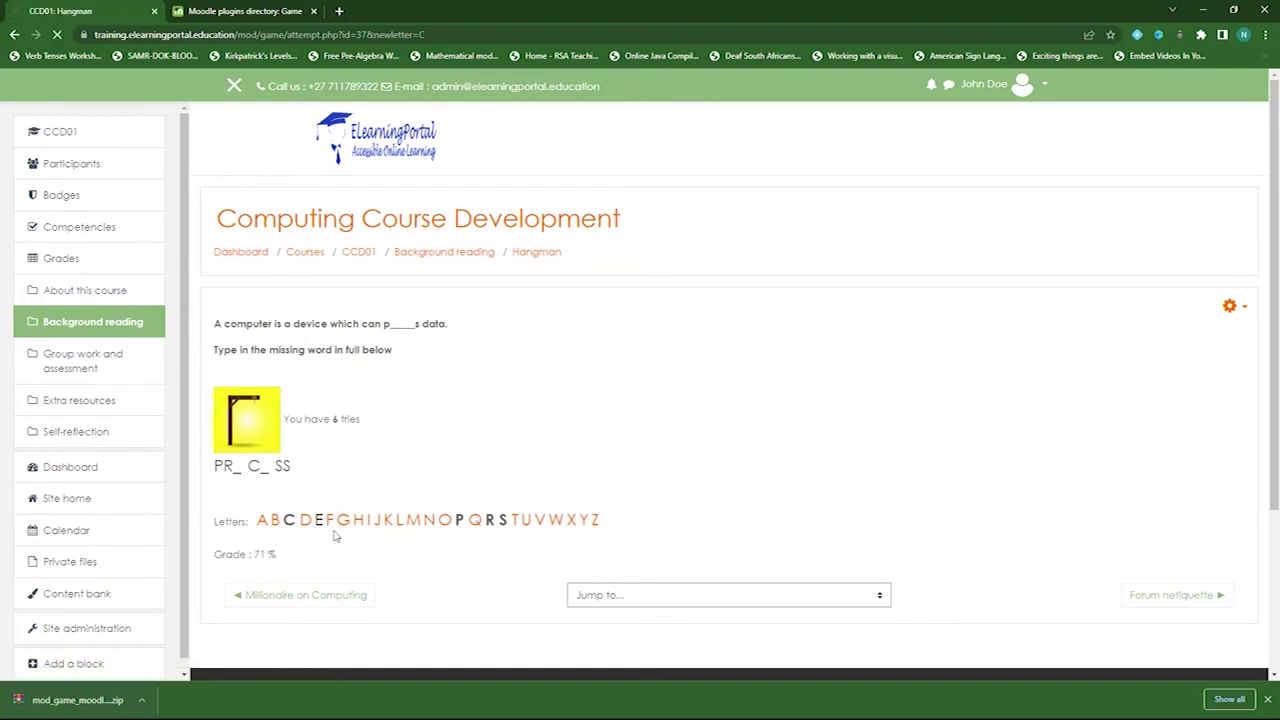
pyautogui.click(358, 521)
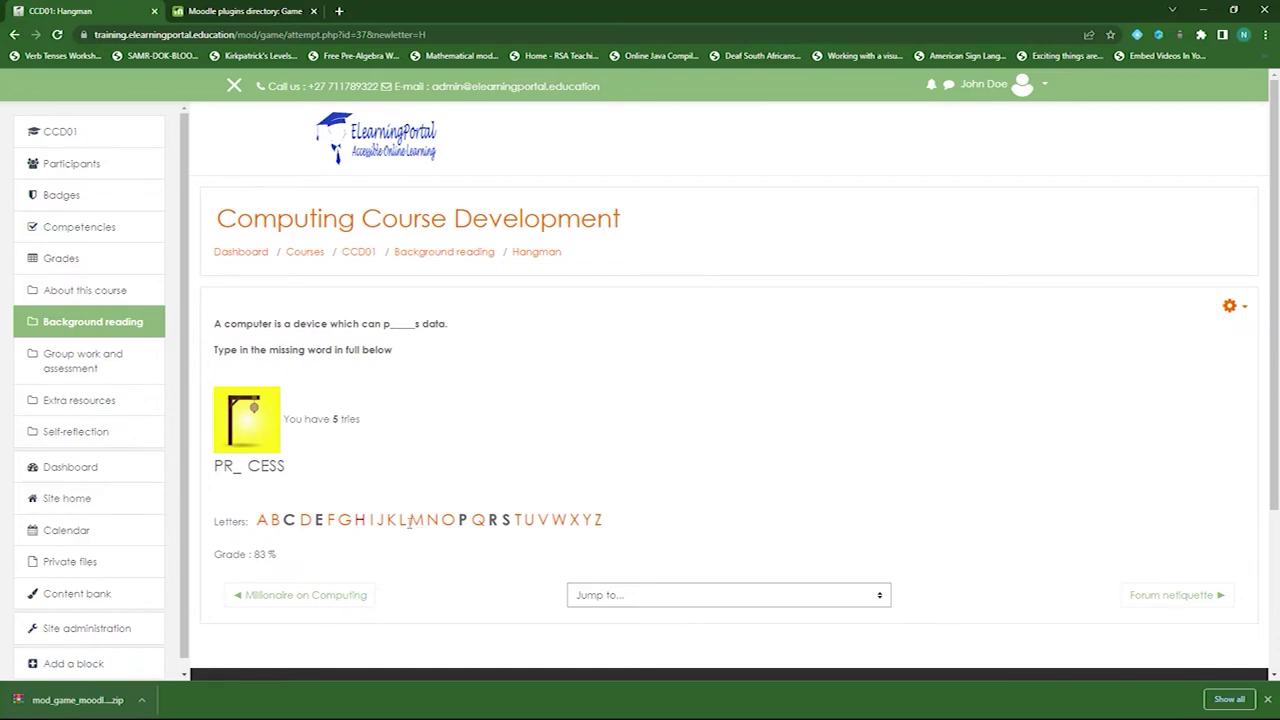
pyautogui.click(413, 524)
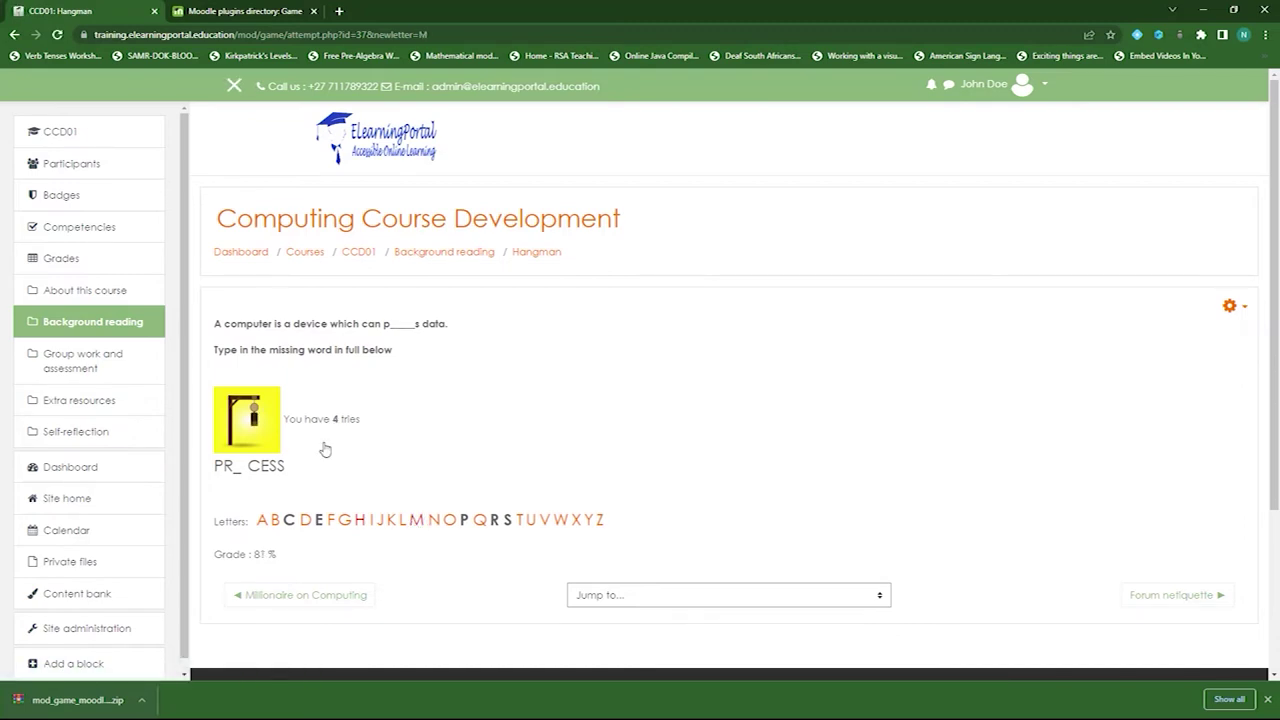
pyautogui.click(479, 521)
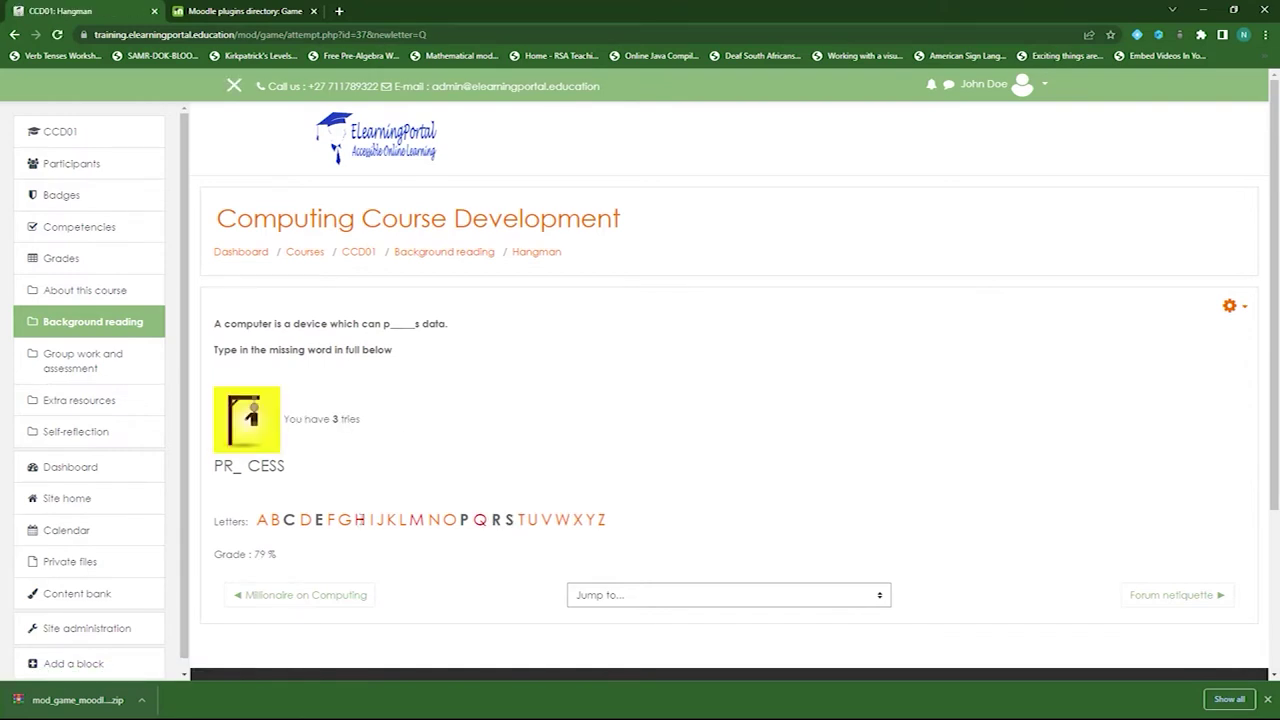
pyautogui.click(344, 520)
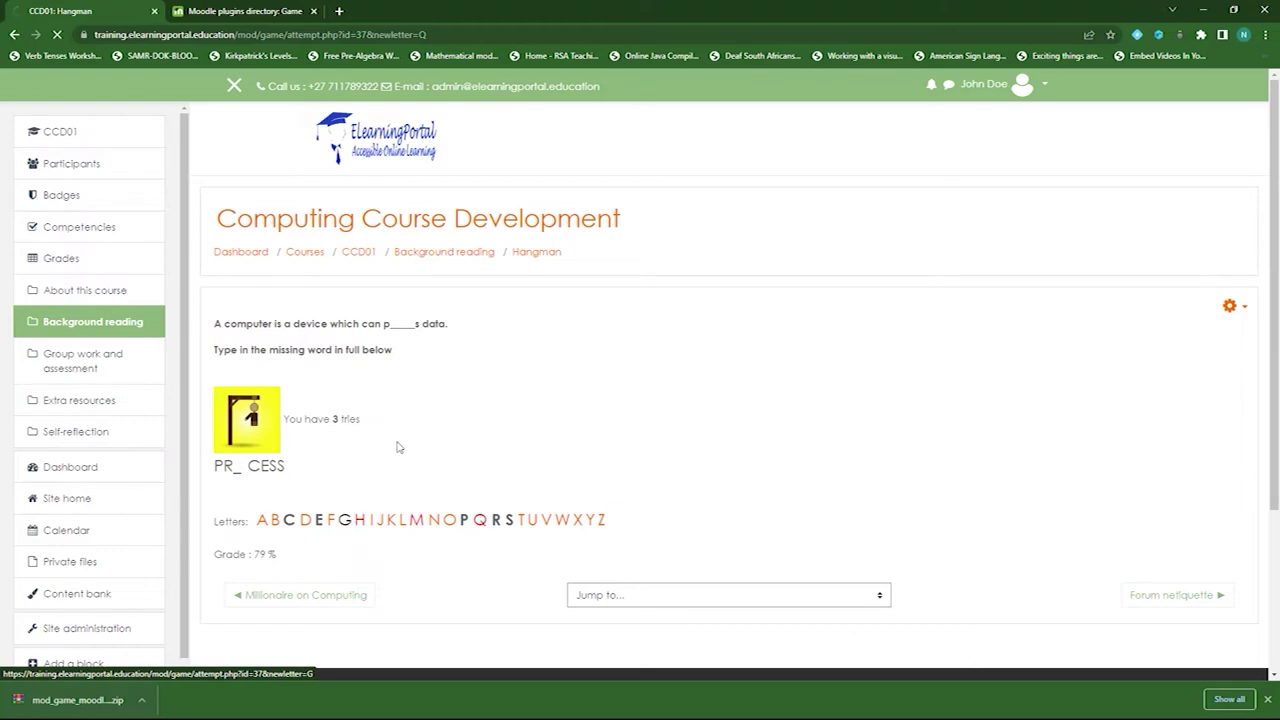
pyautogui.click(450, 521)
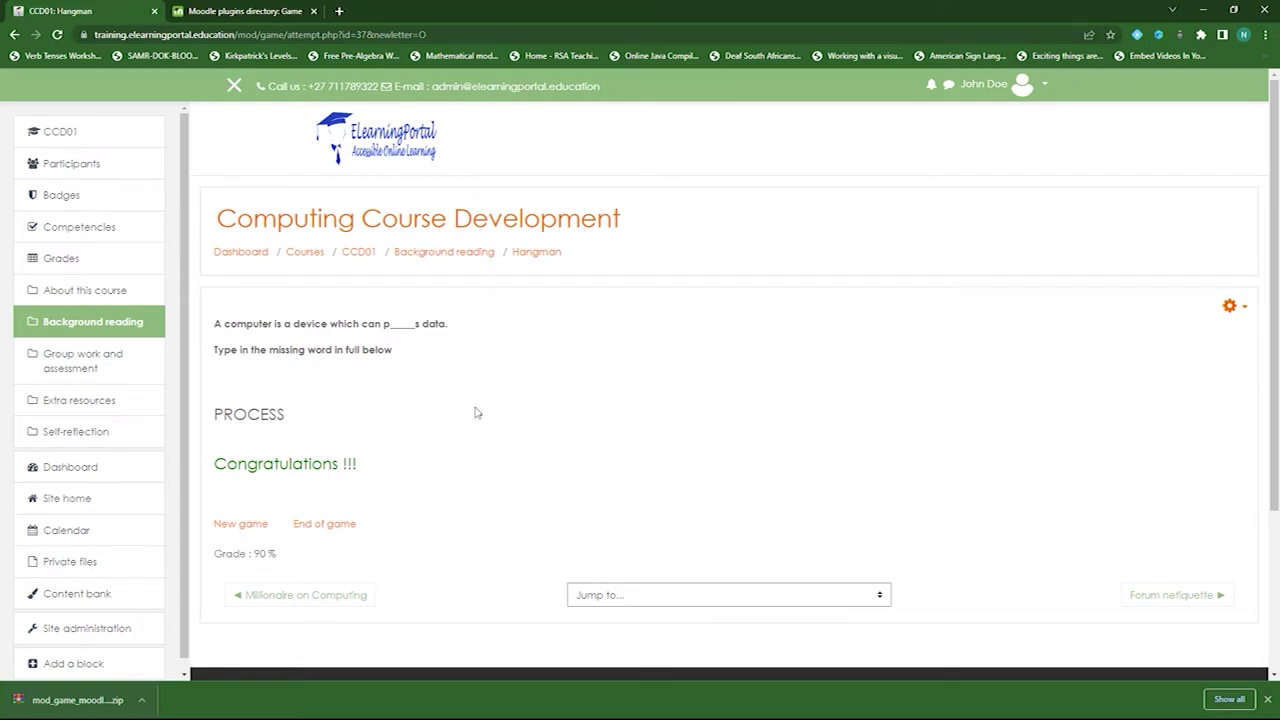
# - Go back to Background reading, listing Crossword, Millionaire and Hangman, and close the plugins directory tab
pyautogui.click(444, 252)
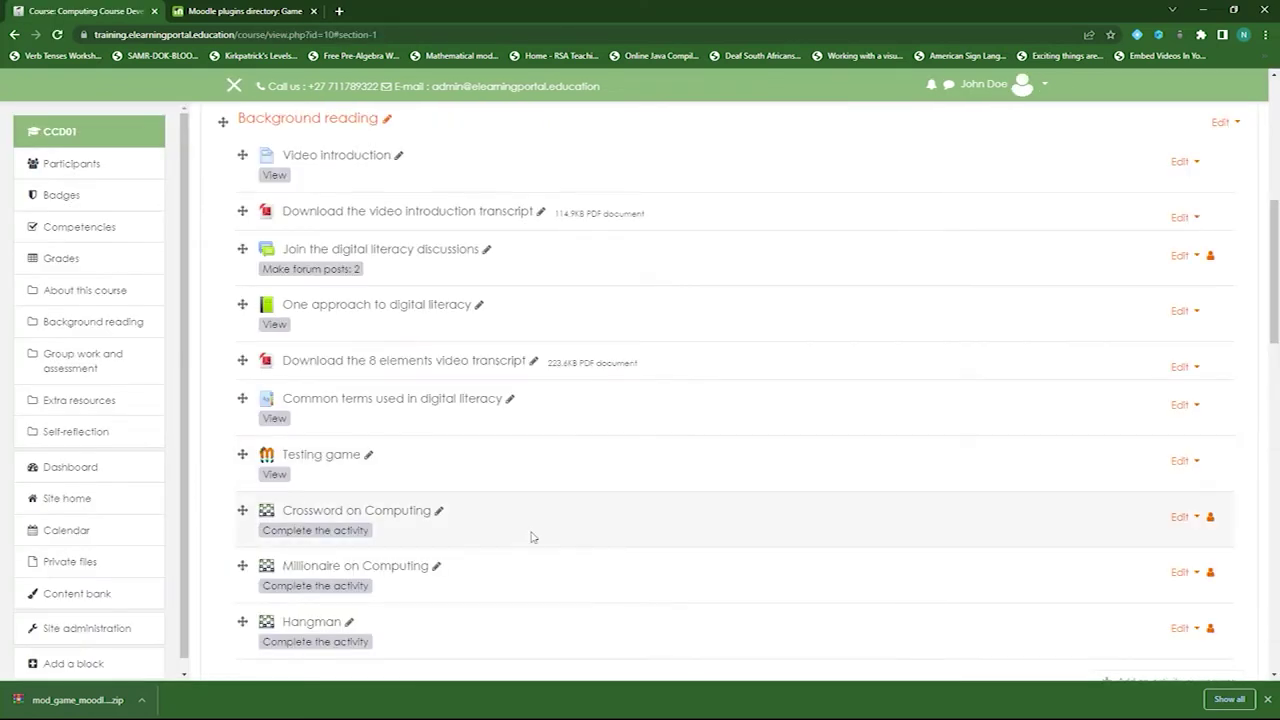
pyautogui.scroll(-1, 560, 530)
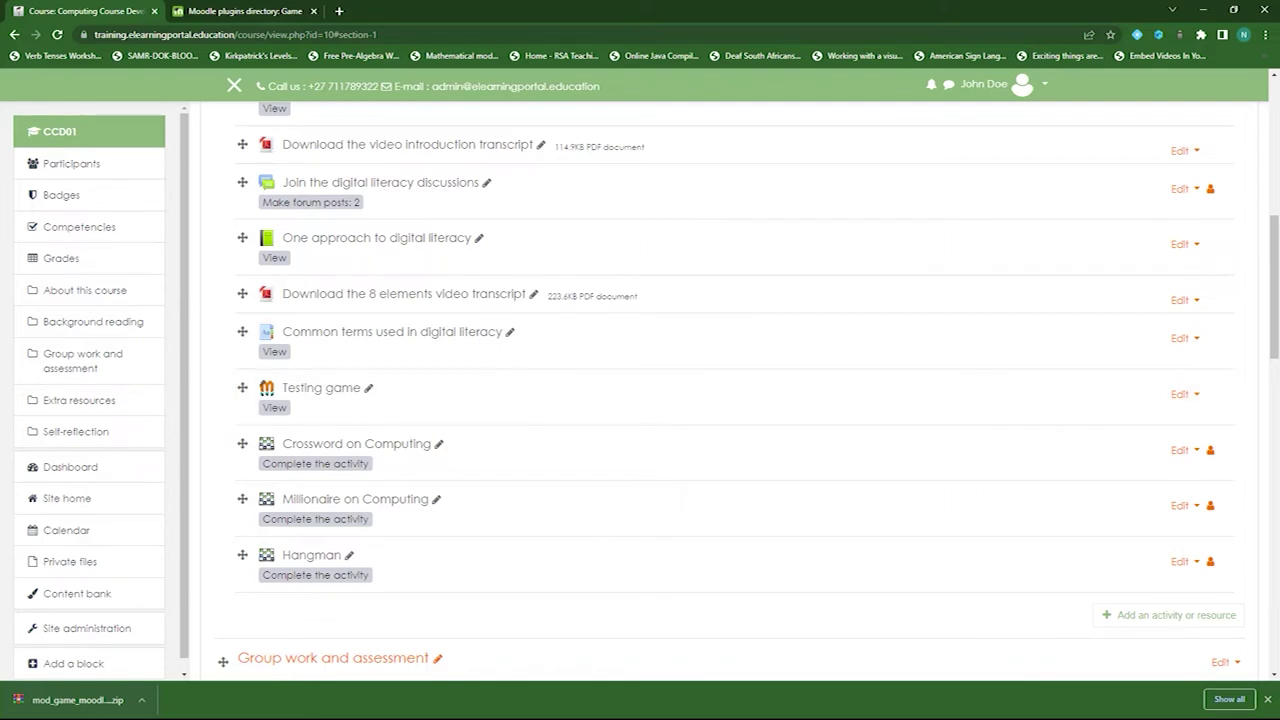
pyautogui.click(313, 11)
pyautogui.scroll(2, 652, 449)
pyautogui.scroll(-1, 652, 449)
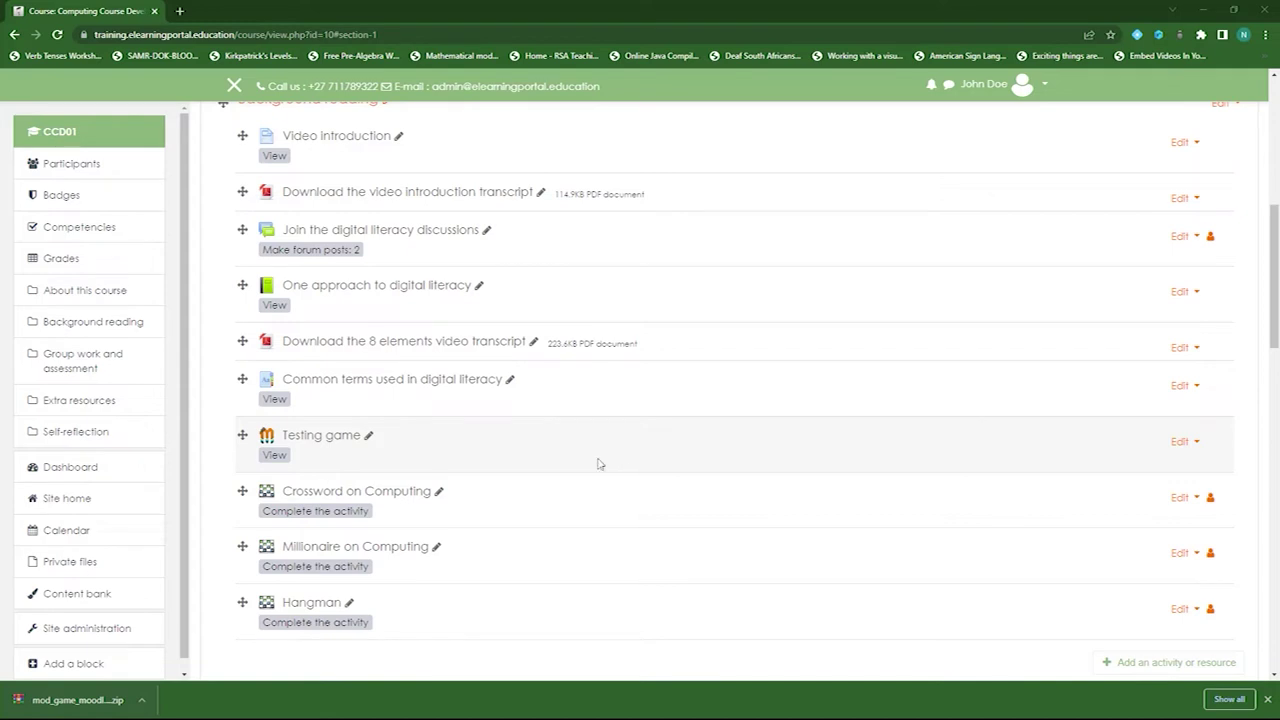
# - In a new tab, open moodle.org's plugins directory and search for stash
pyautogui.scroll(-1, 571, 509)
pyautogui.scroll(3, 571, 509)
pyautogui.click(179, 11)
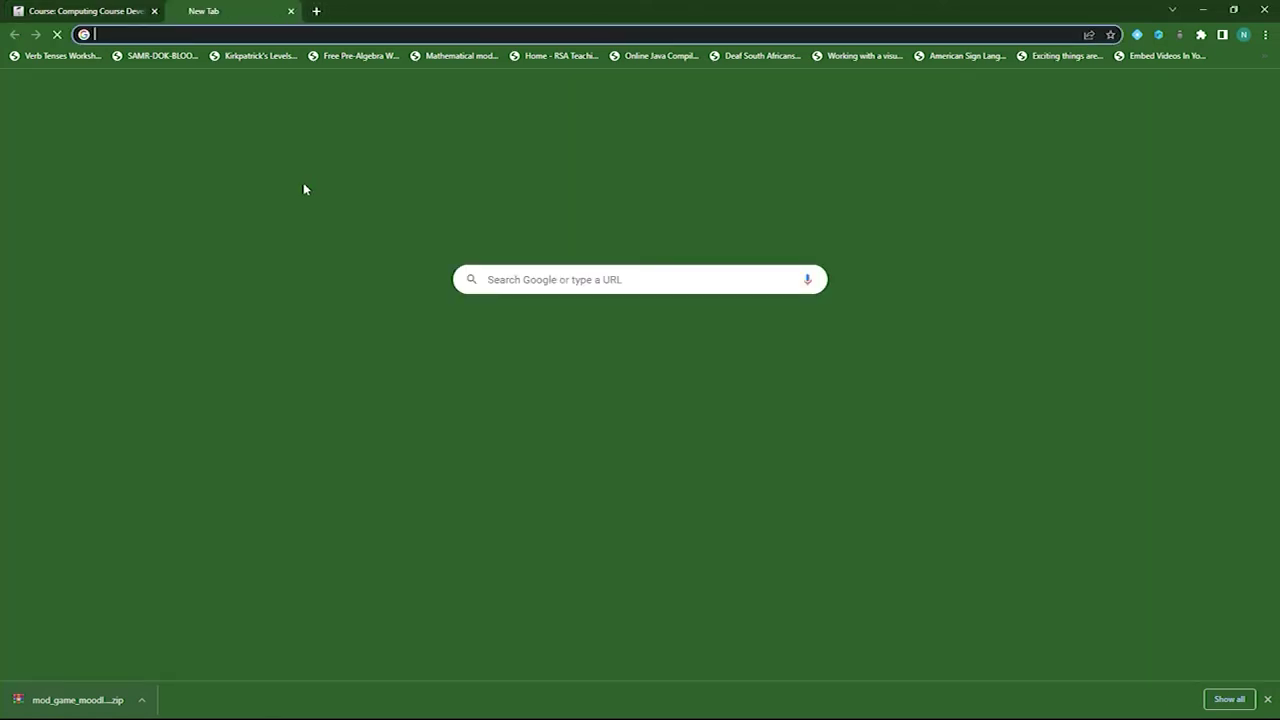
pyautogui.write('moodle.org')
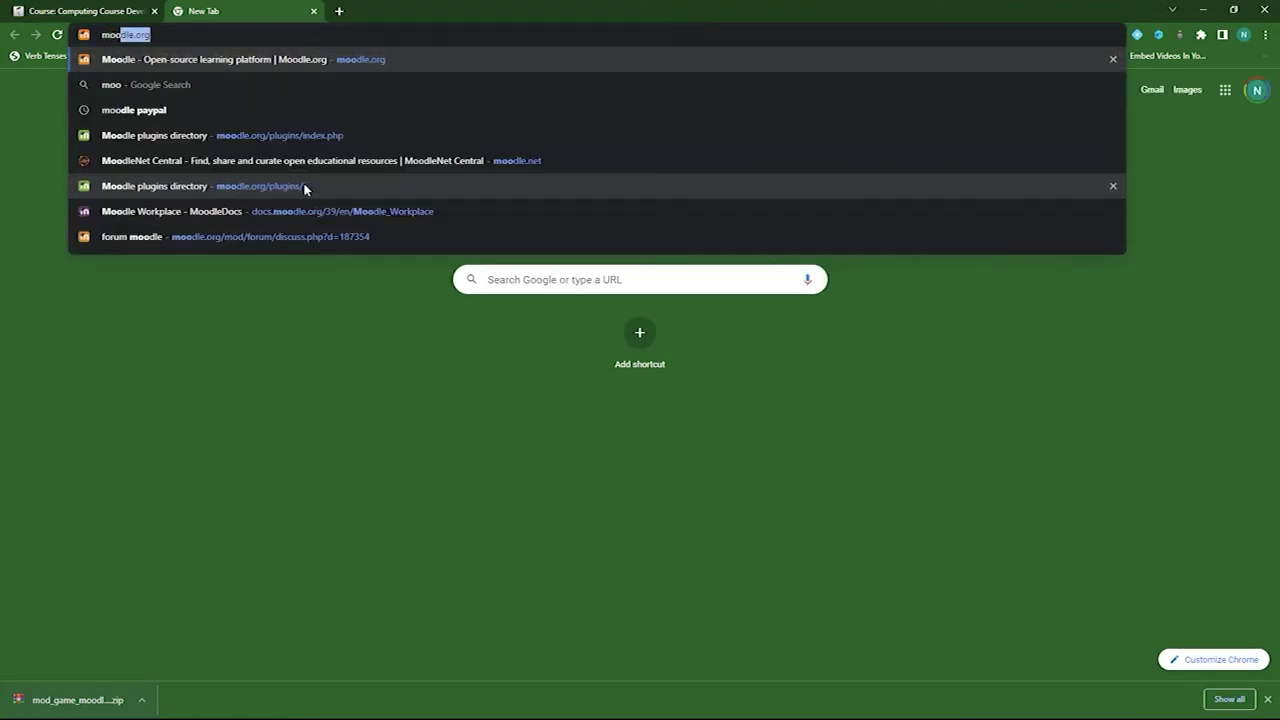
pyautogui.press('Return')
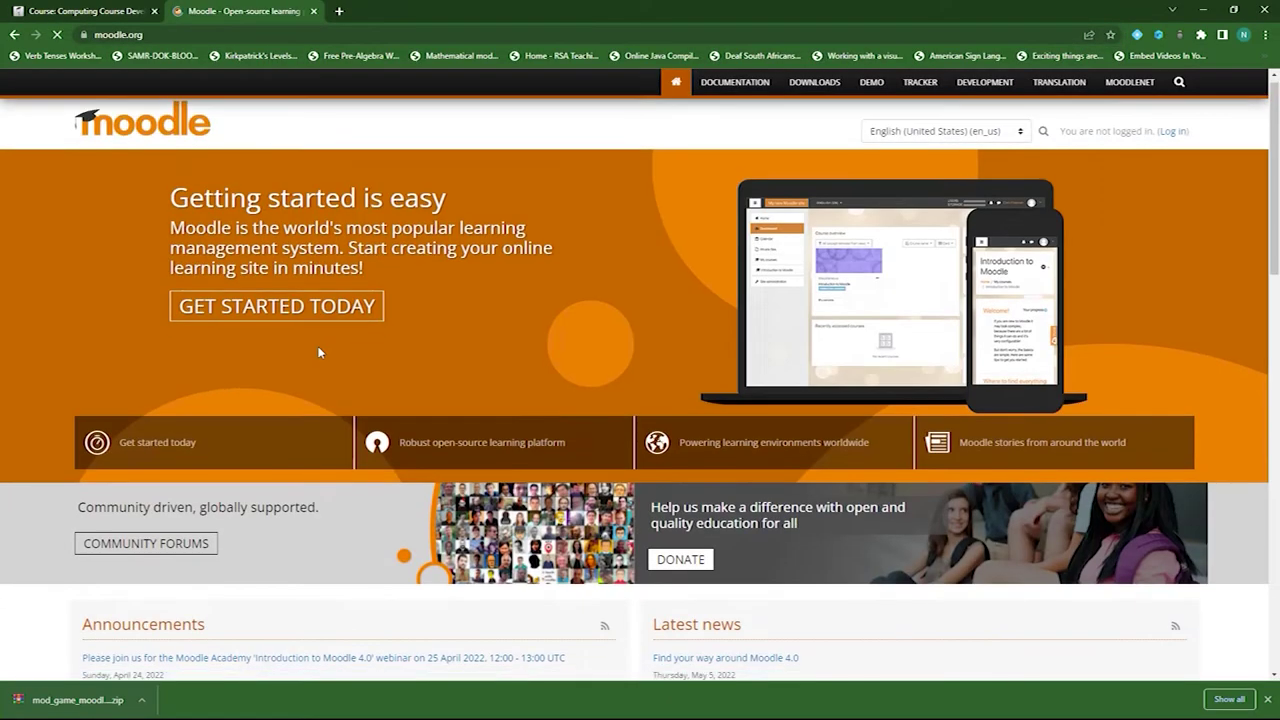
pyautogui.scroll(-15, 320, 351)
pyautogui.click(288, 480)
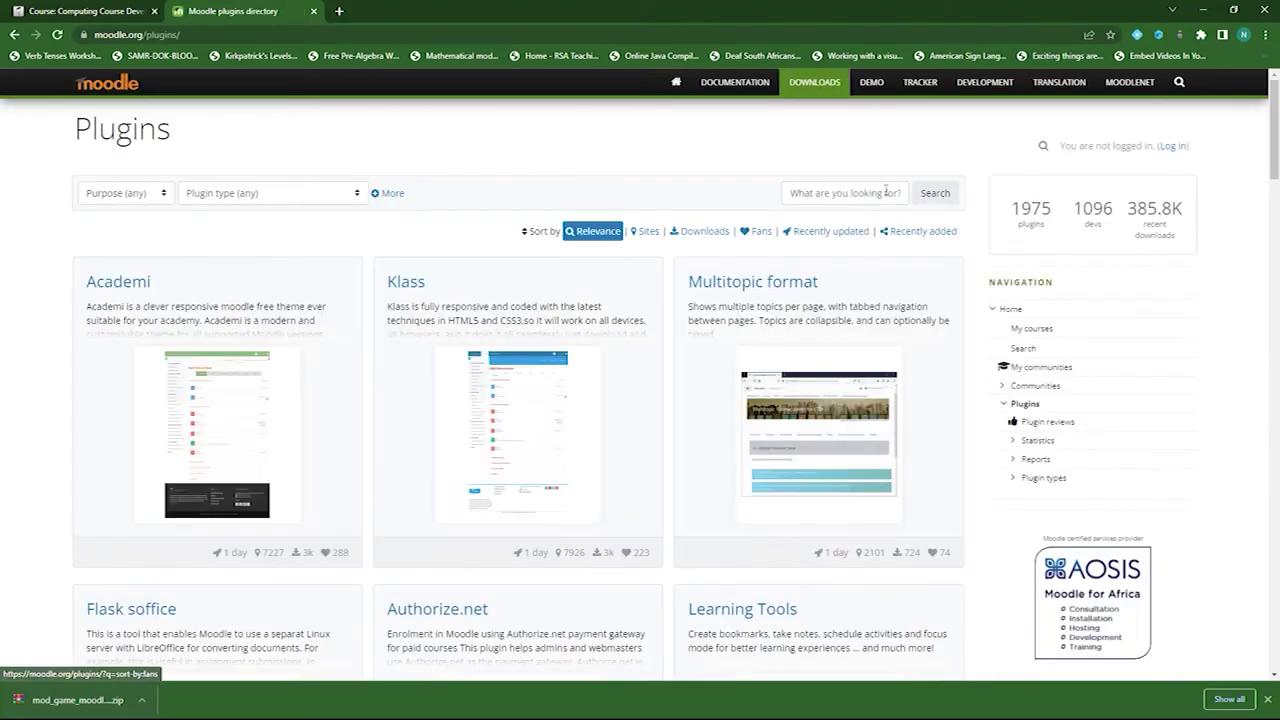
pyautogui.click(859, 189)
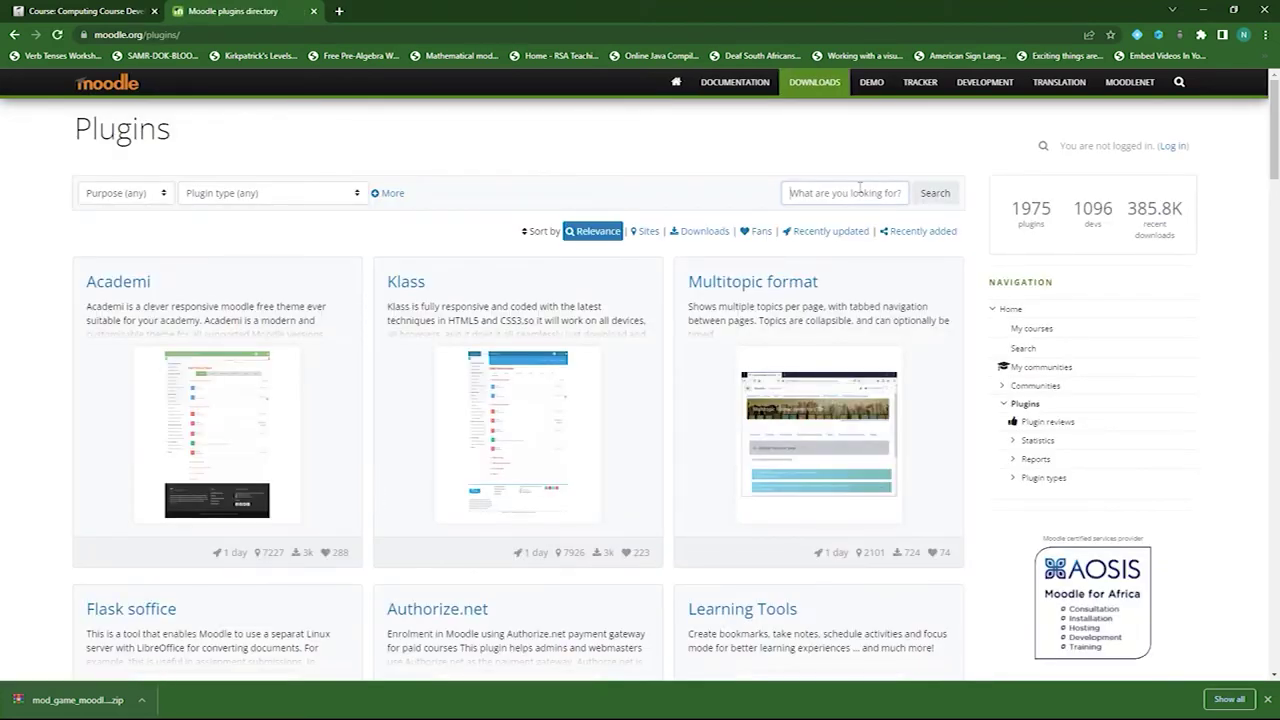
pyautogui.write('sta')
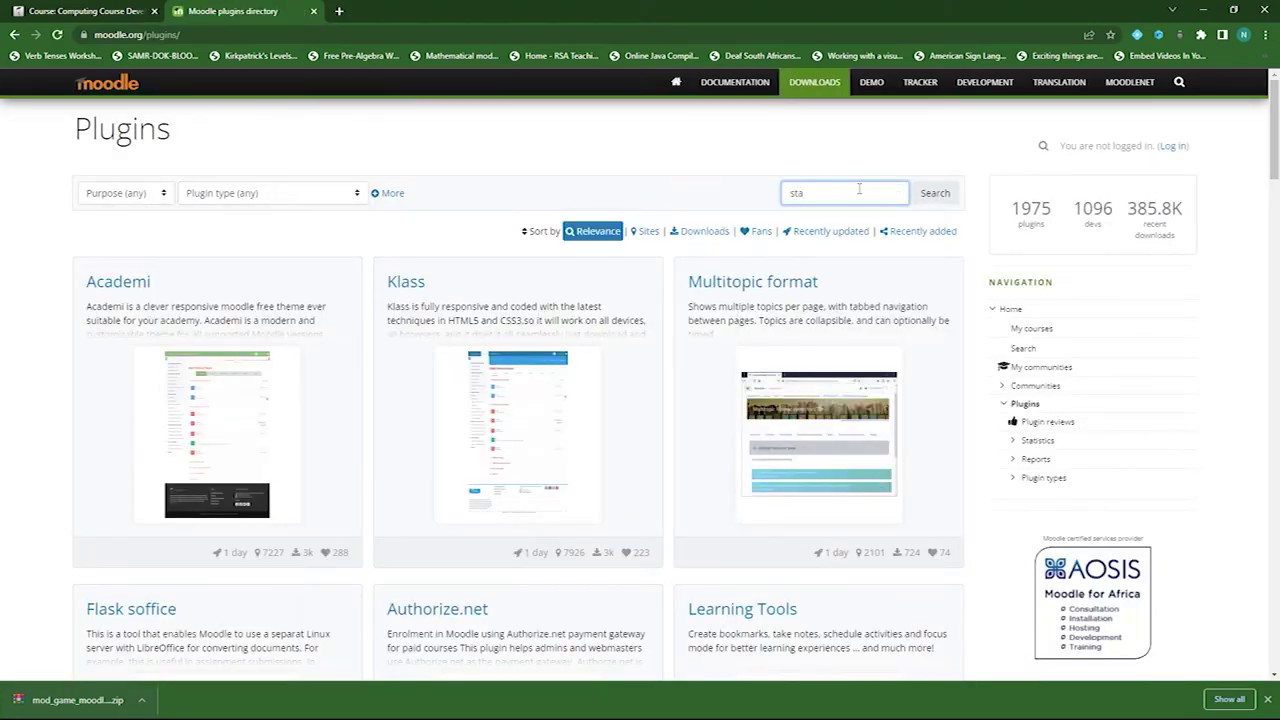
pyautogui.click(930, 194)
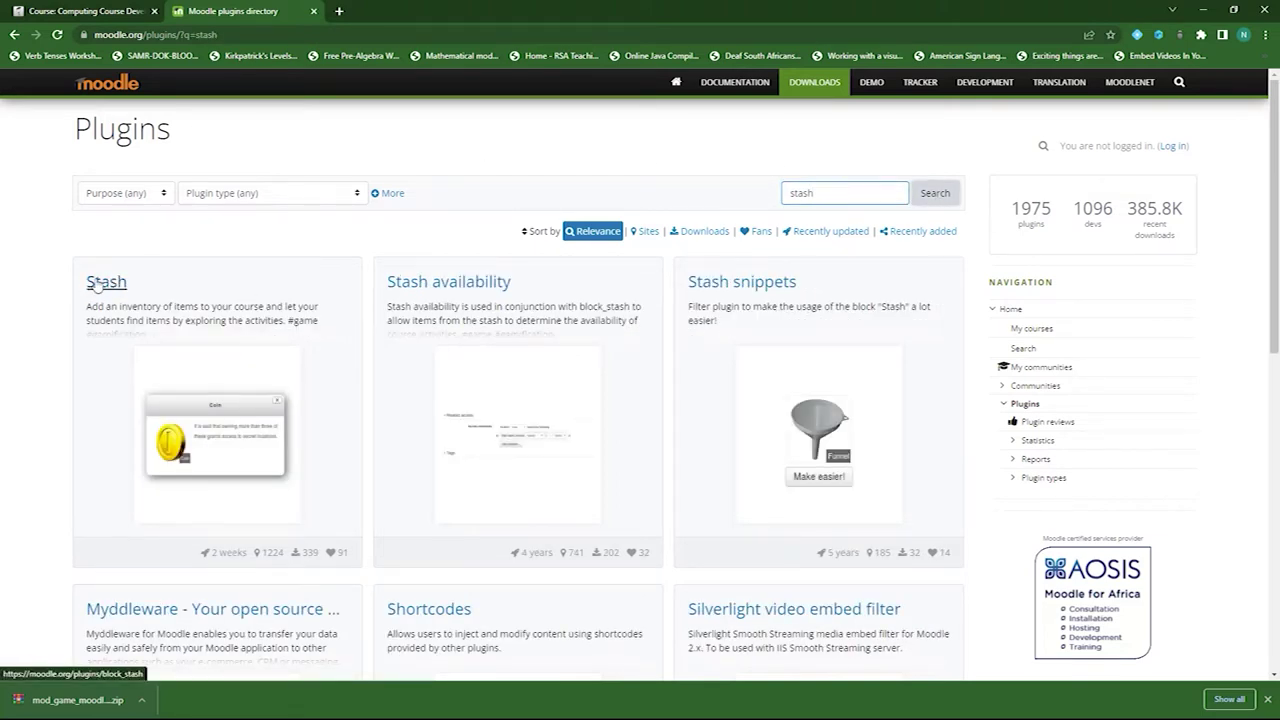
pyautogui.click(106, 284)
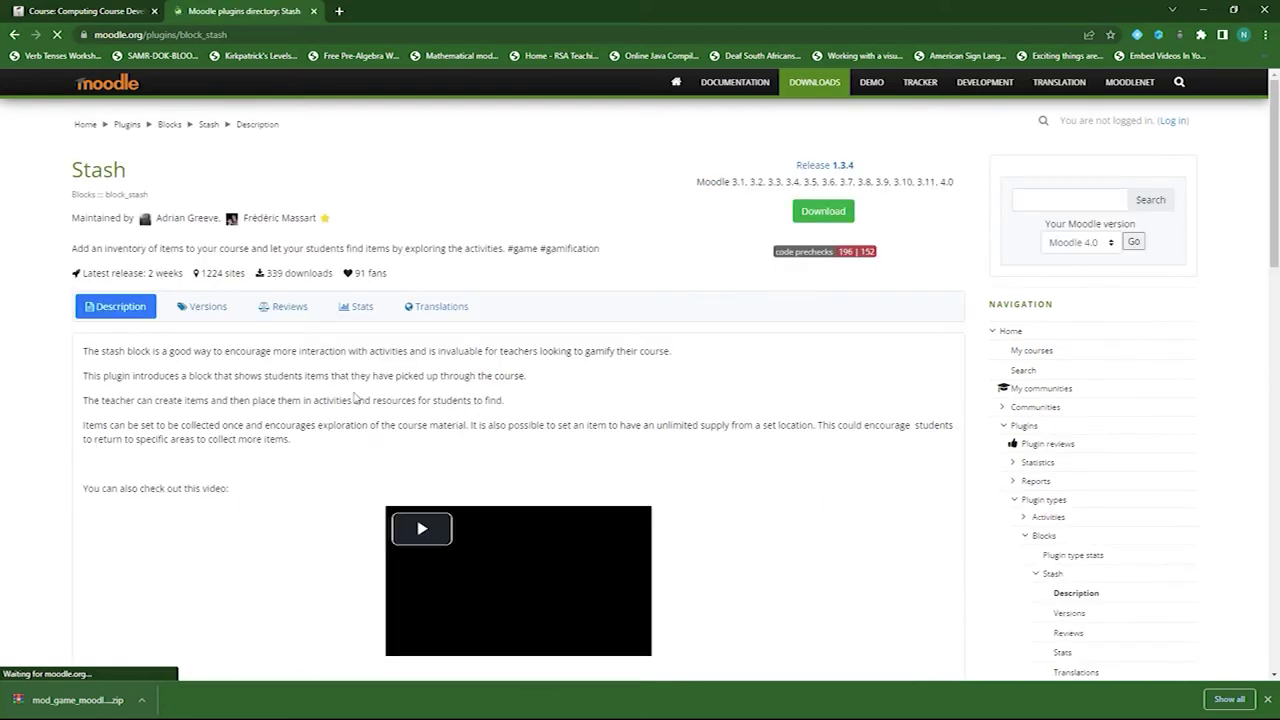
pyautogui.scroll(-5, 406, 428)
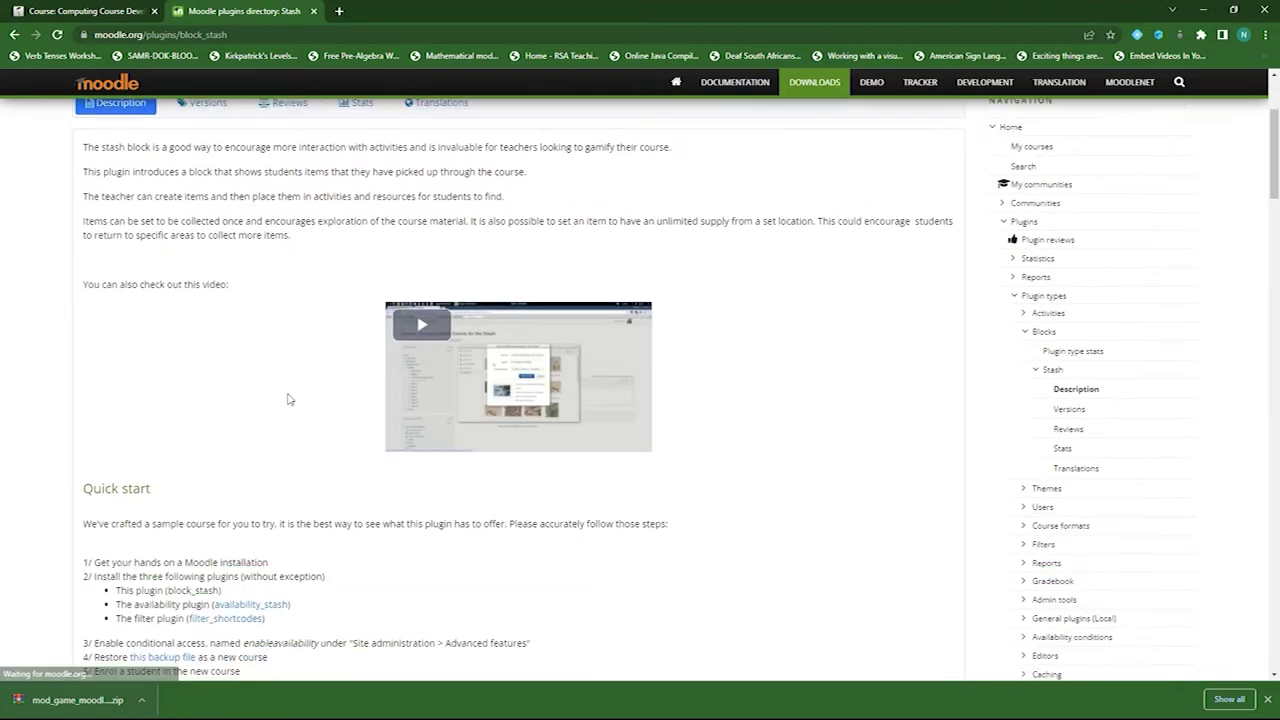
pyautogui.scroll(3, 430, 318)
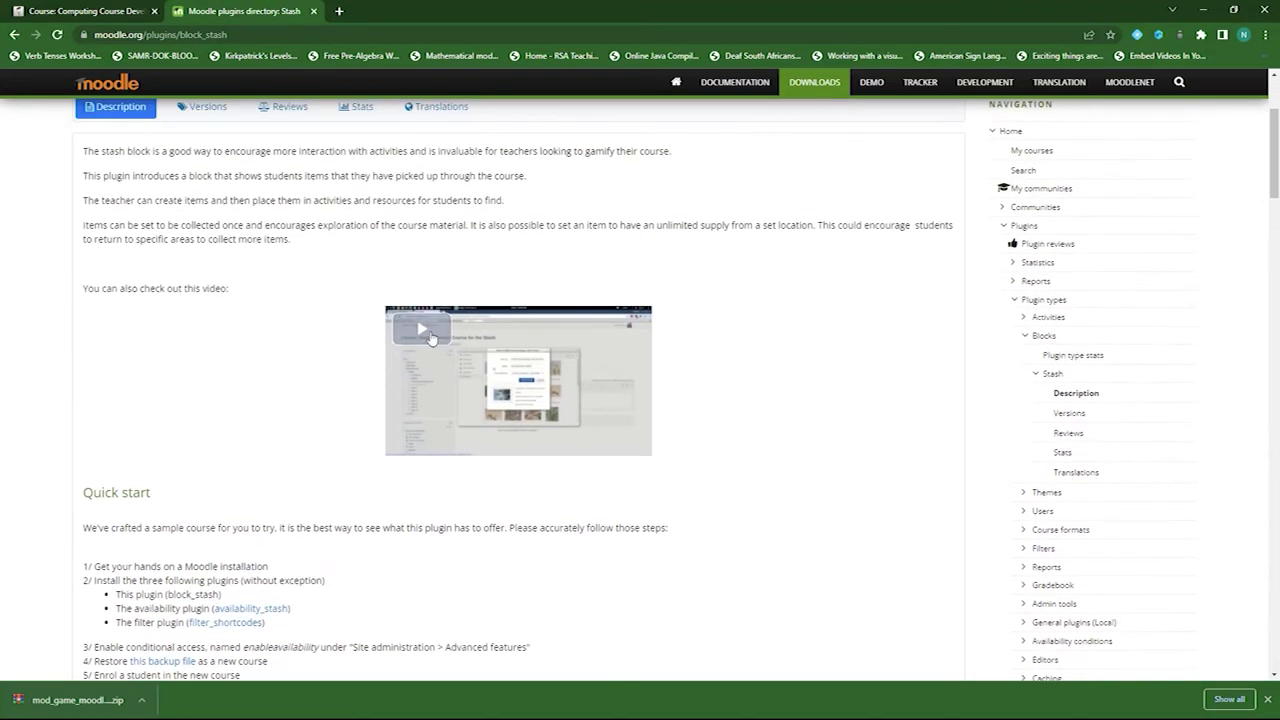
pyautogui.scroll(-1, 270, 381)
pyautogui.scroll(-3, 270, 381)
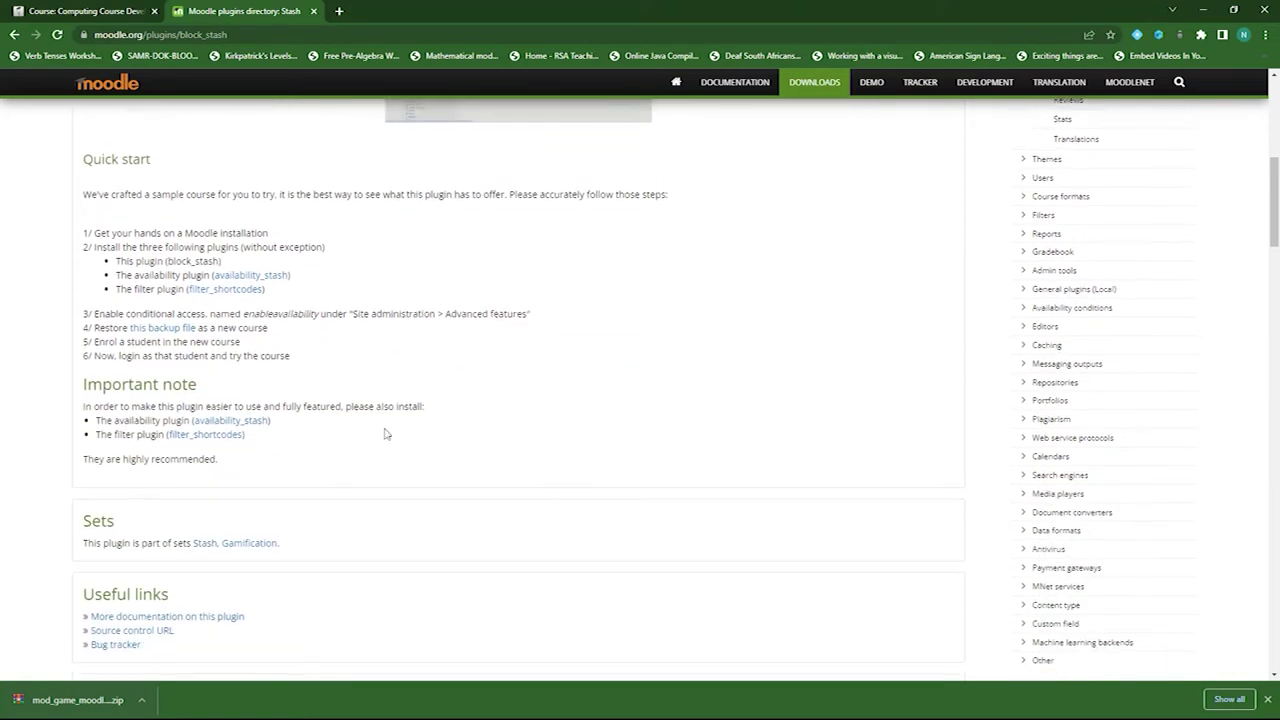
pyautogui.scroll(4, 463, 467)
pyautogui.scroll(3, 463, 467)
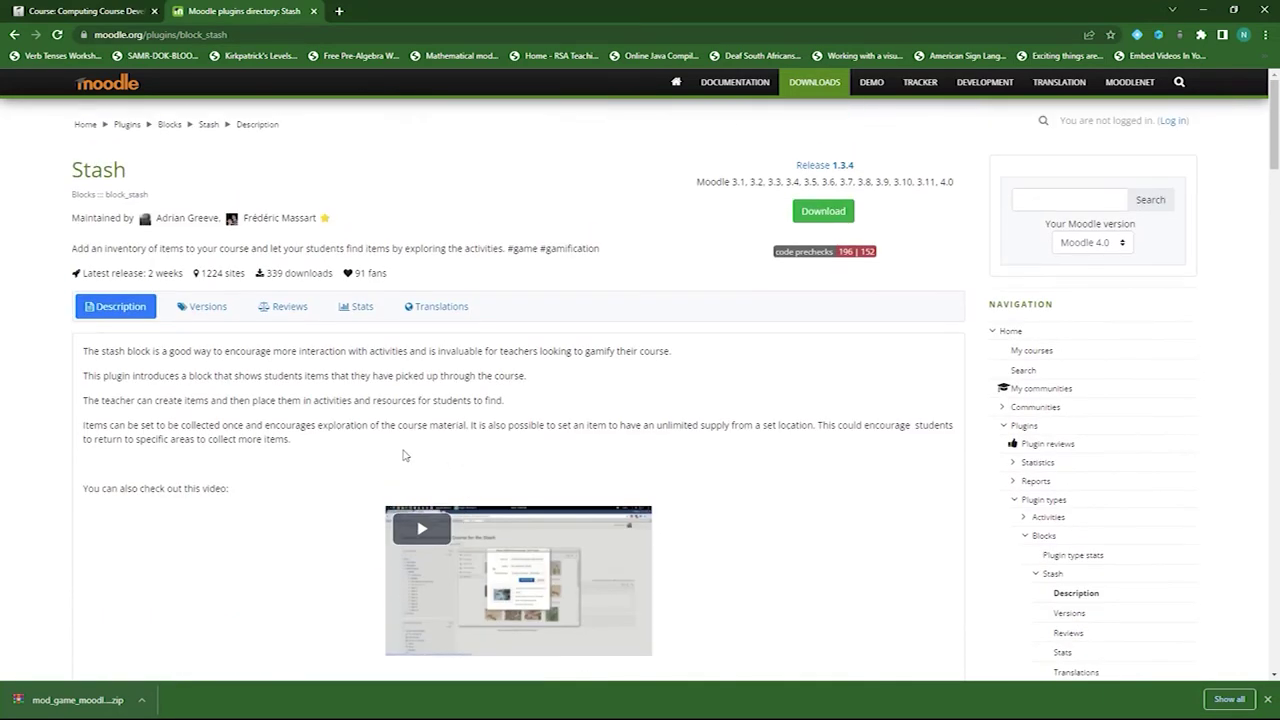
pyautogui.click(210, 308)
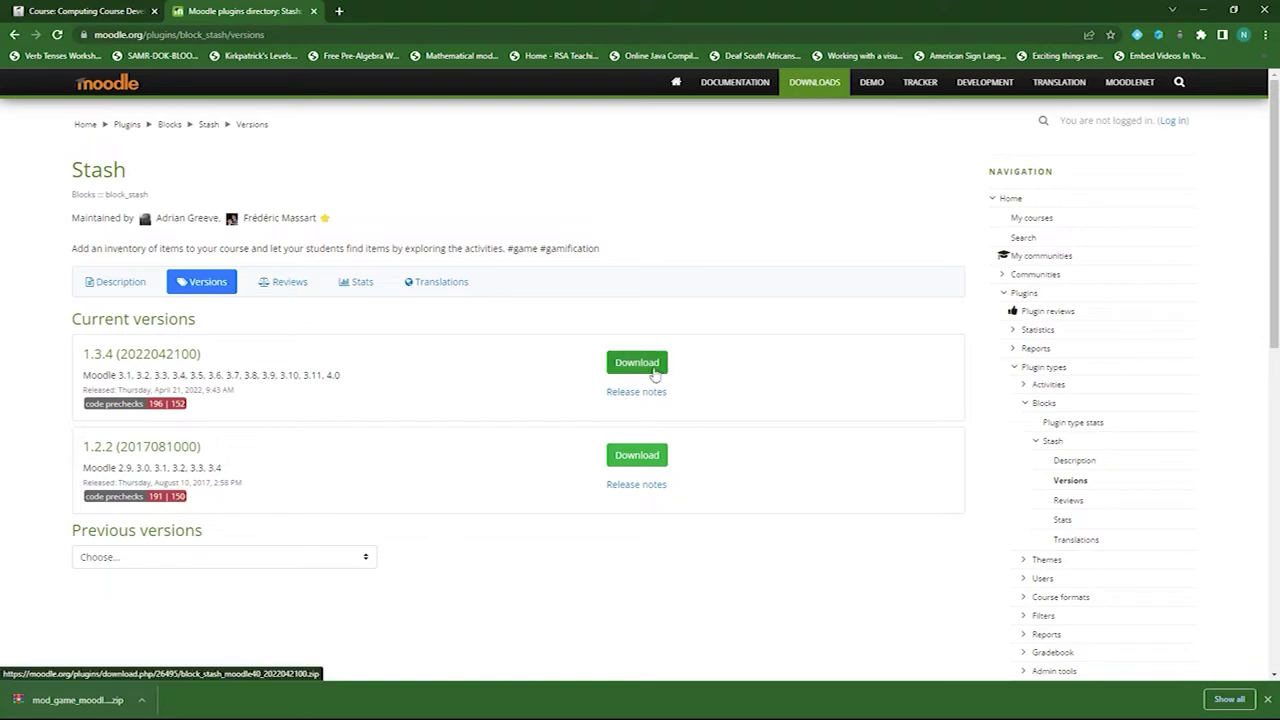
pyautogui.click(645, 364)
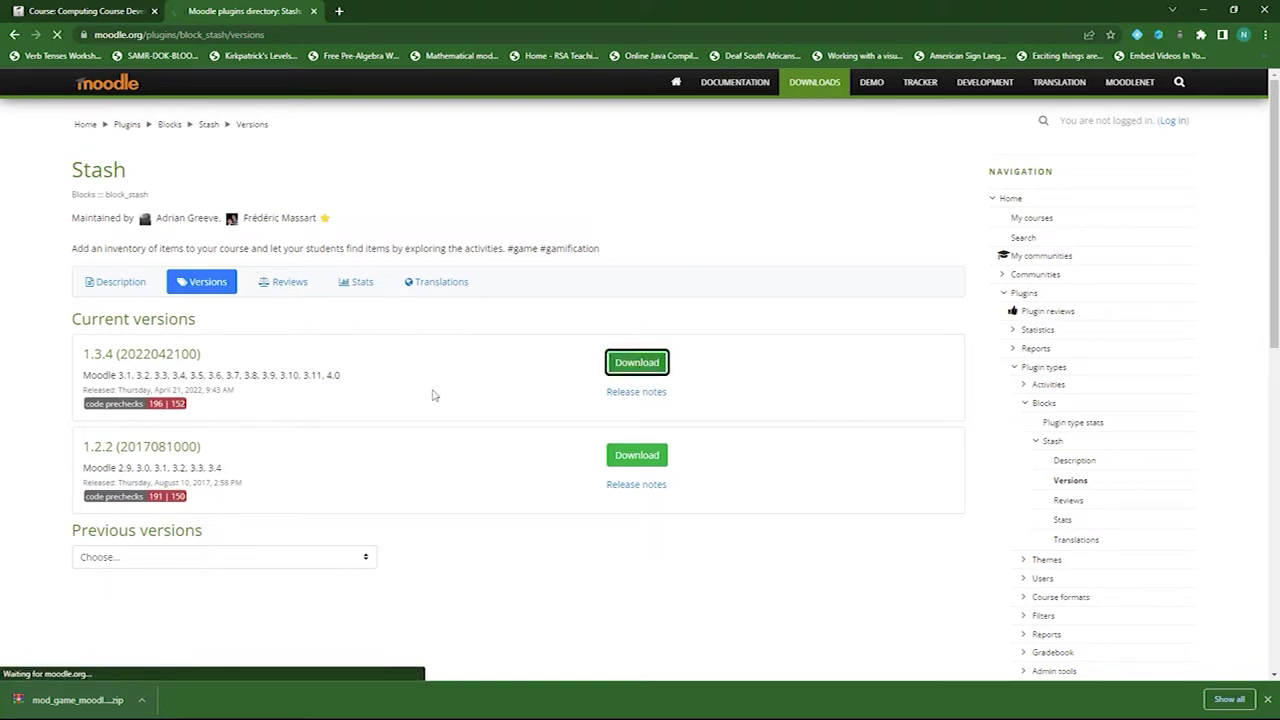
# - In Site administration's Install plugins page, upload block_stash_moodle40_2022042100.zip as the ZIP package
pyautogui.click(108, 12)
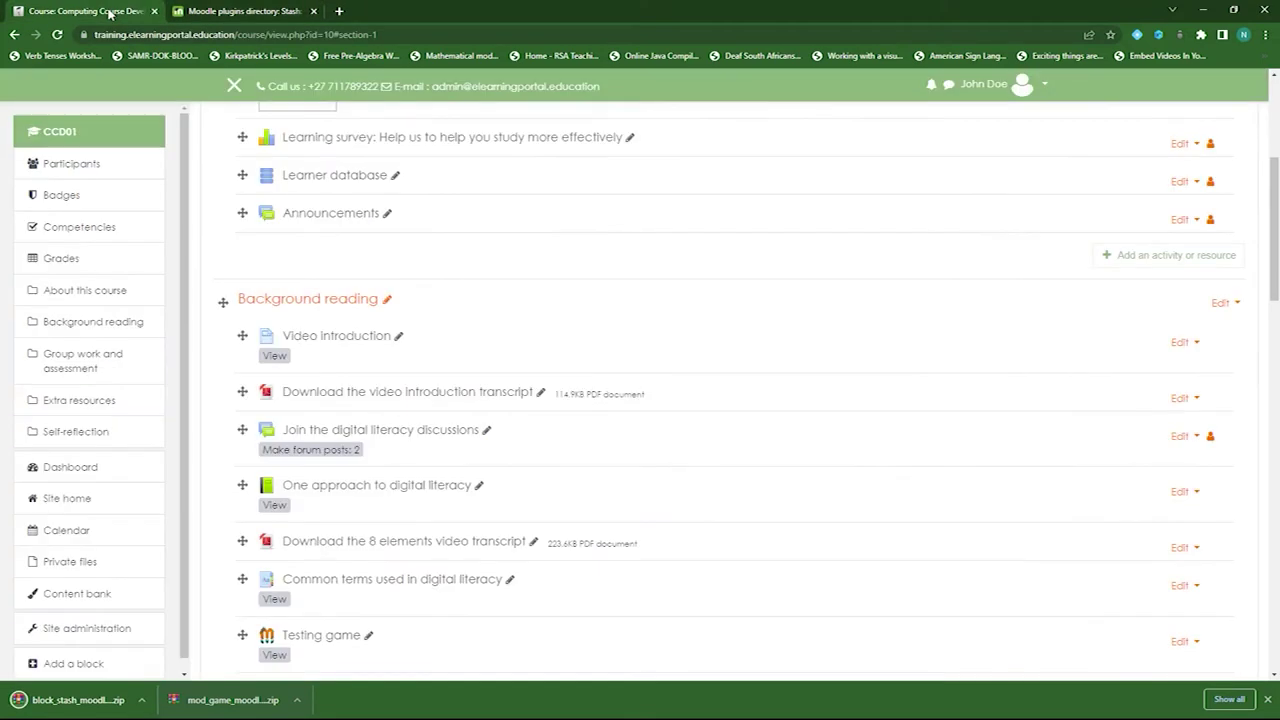
pyautogui.click(110, 636)
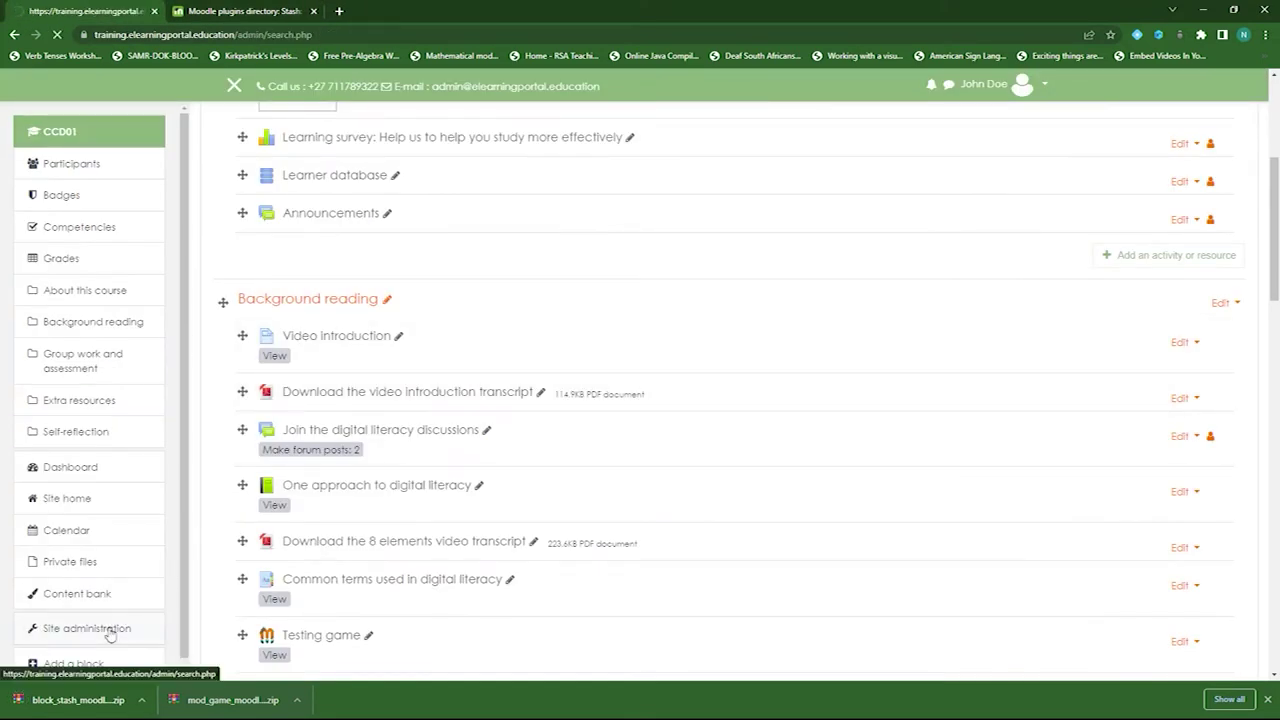
pyautogui.click(520, 458)
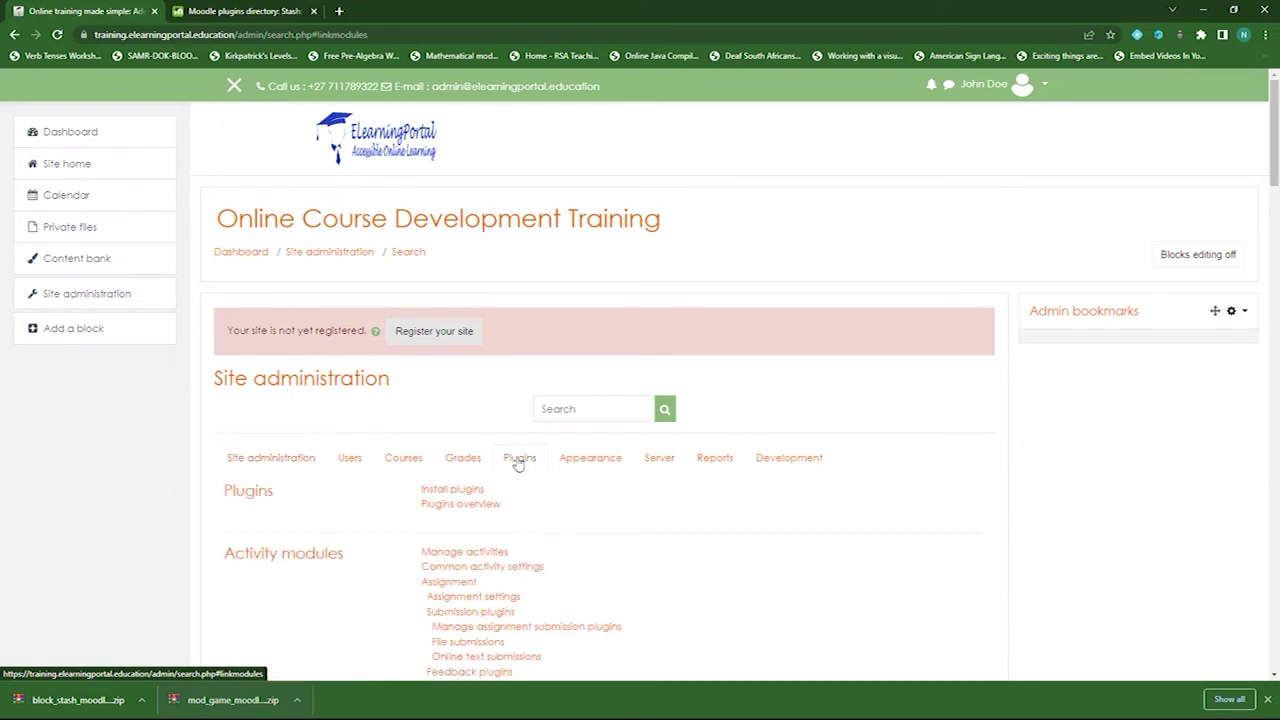
pyautogui.scroll(-1, 551, 517)
pyautogui.click(453, 424)
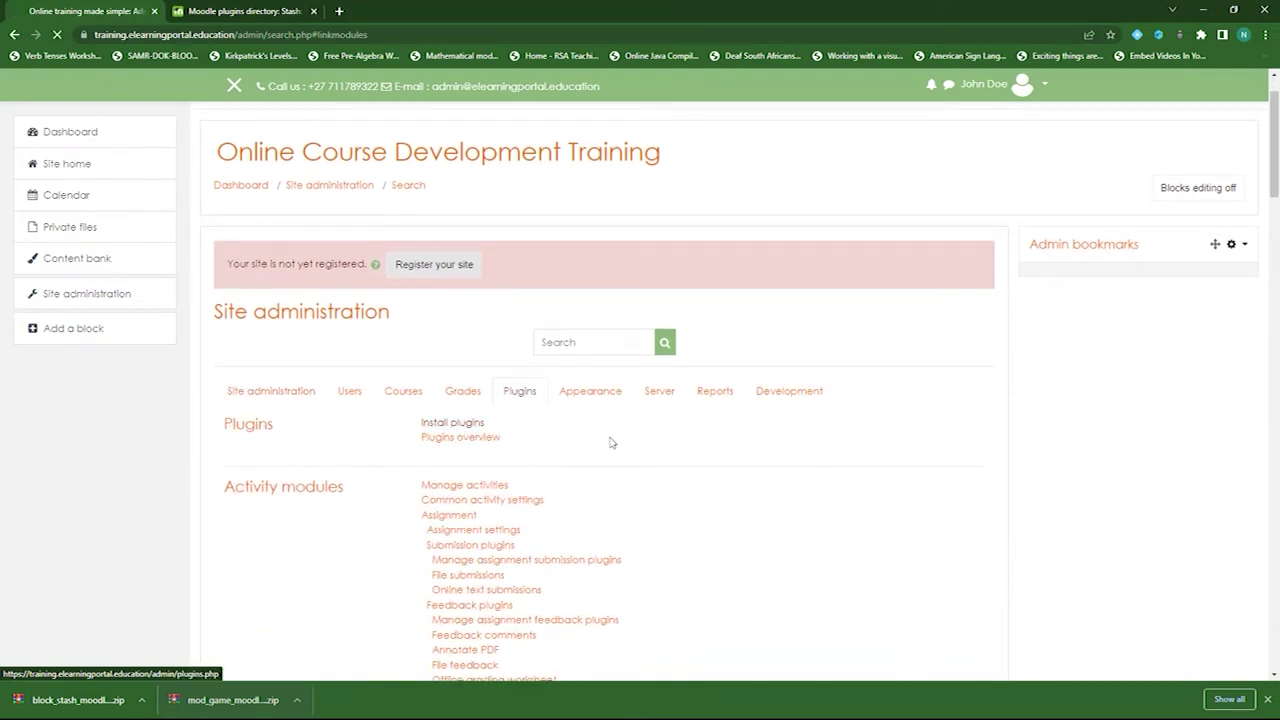
pyautogui.scroll(-1, 95, 670)
pyautogui.moveTo(72, 700); pyautogui.dragTo(513, 403)
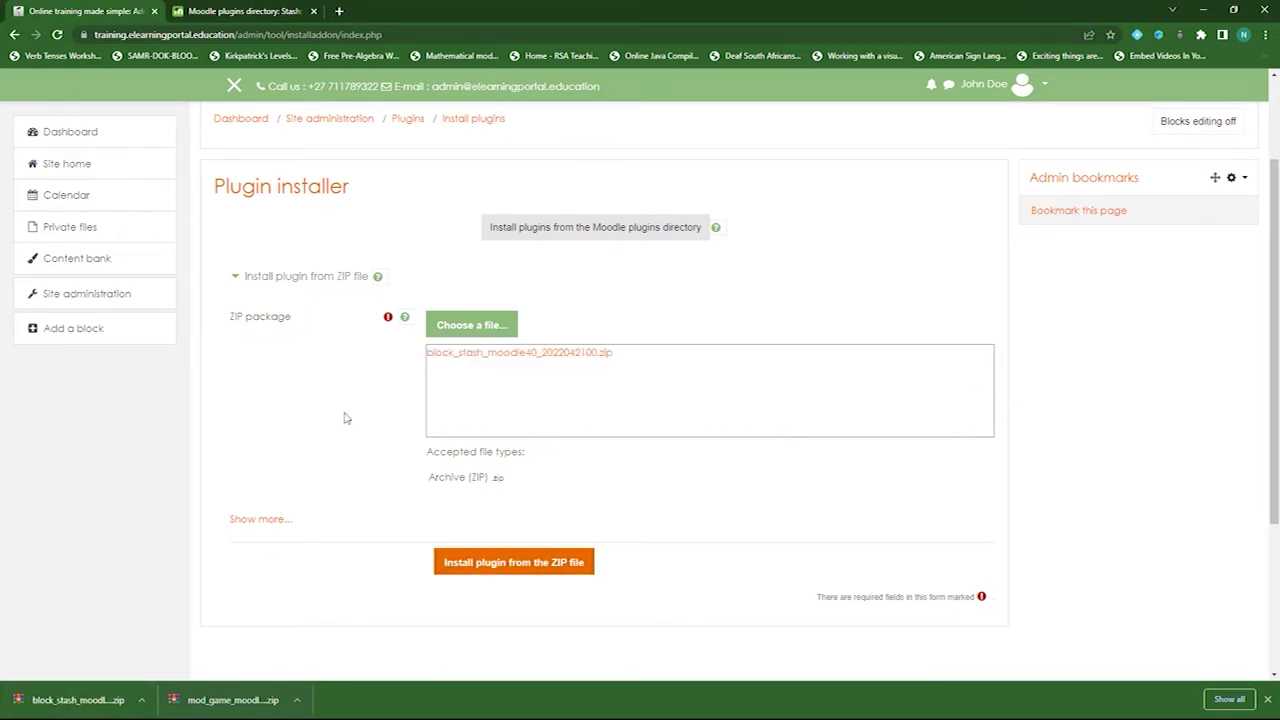
# - Install the uploaded Stash block ZIP and run the block_stash upgrade through to Success
pyautogui.click(503, 566)
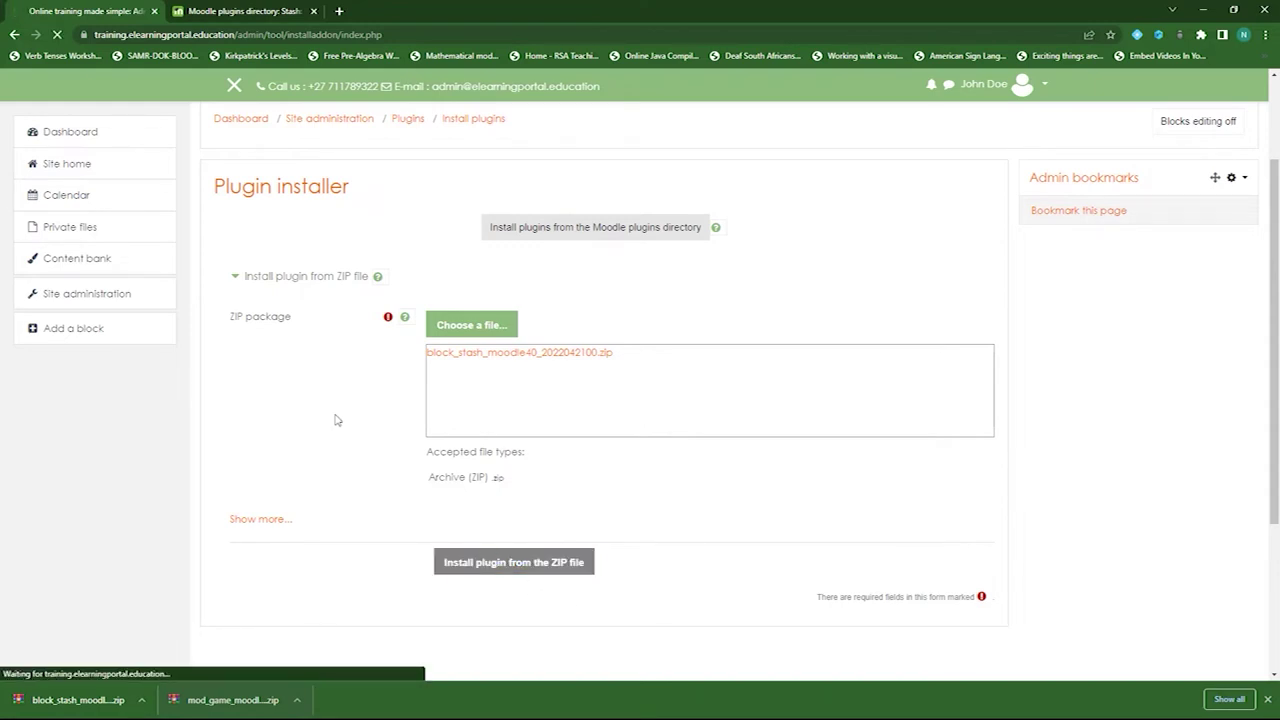
pyautogui.click(259, 239)
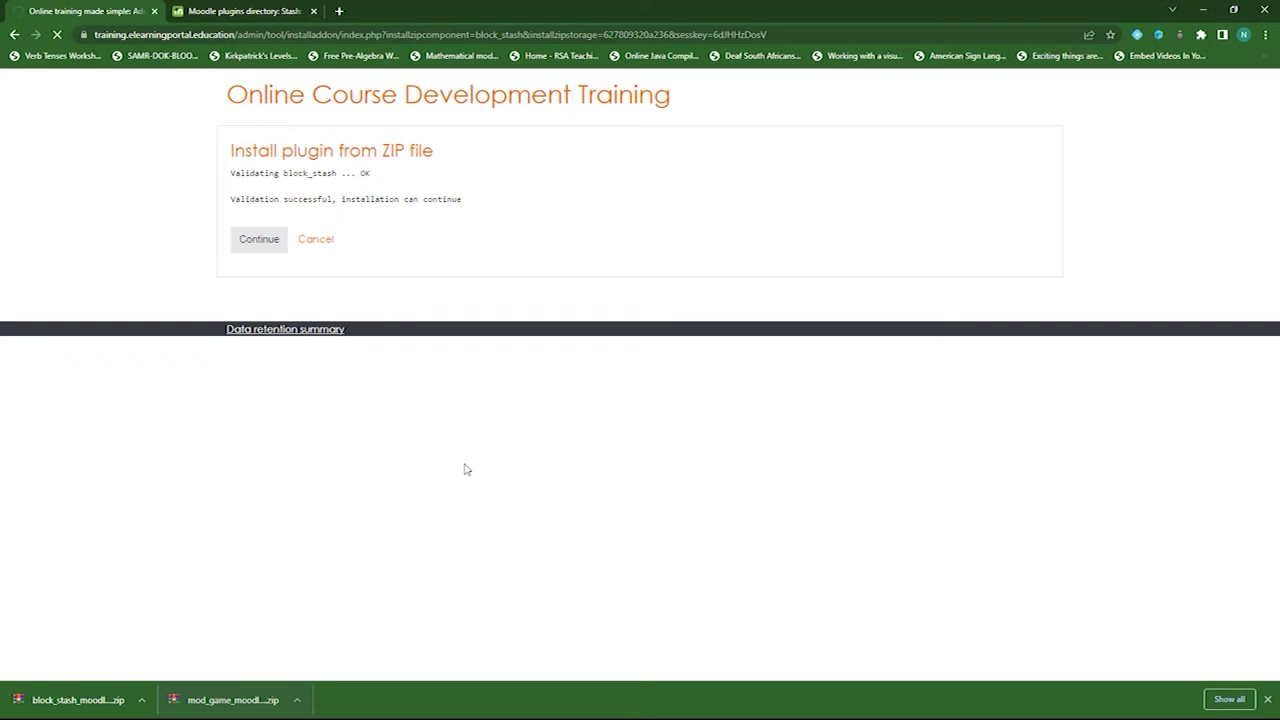
pyautogui.scroll(-10, 528, 451)
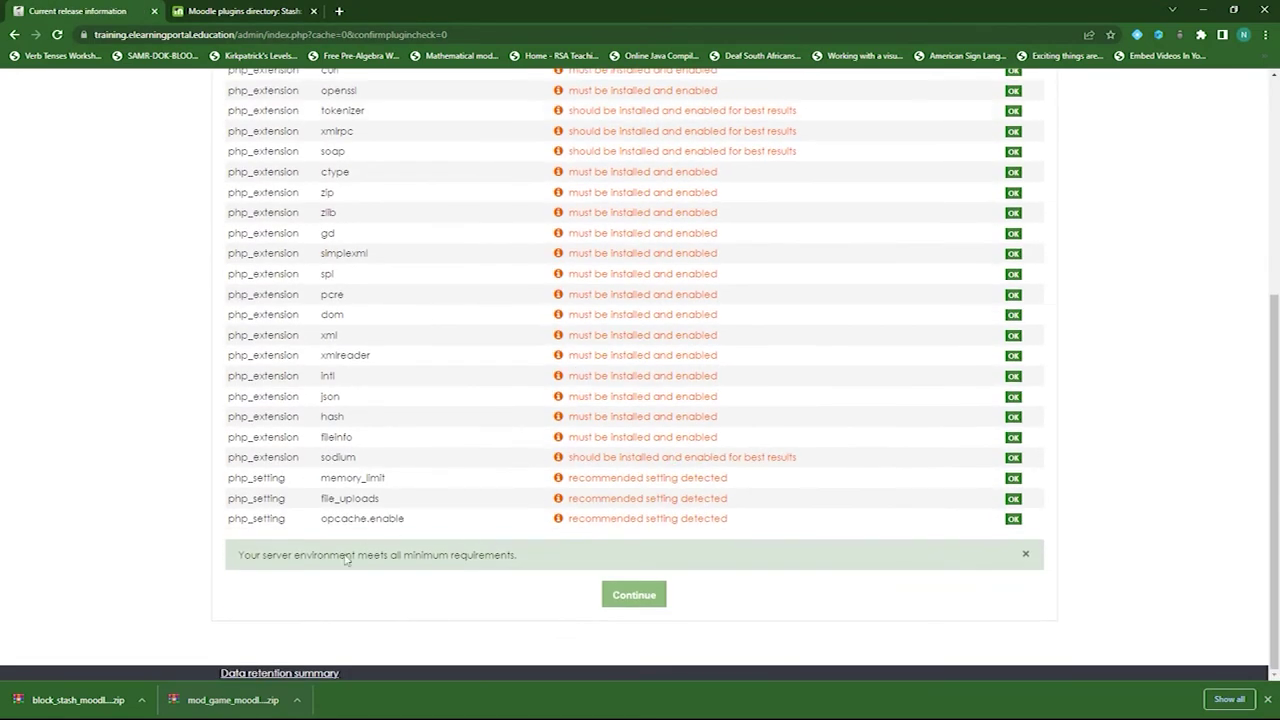
pyautogui.click(635, 597)
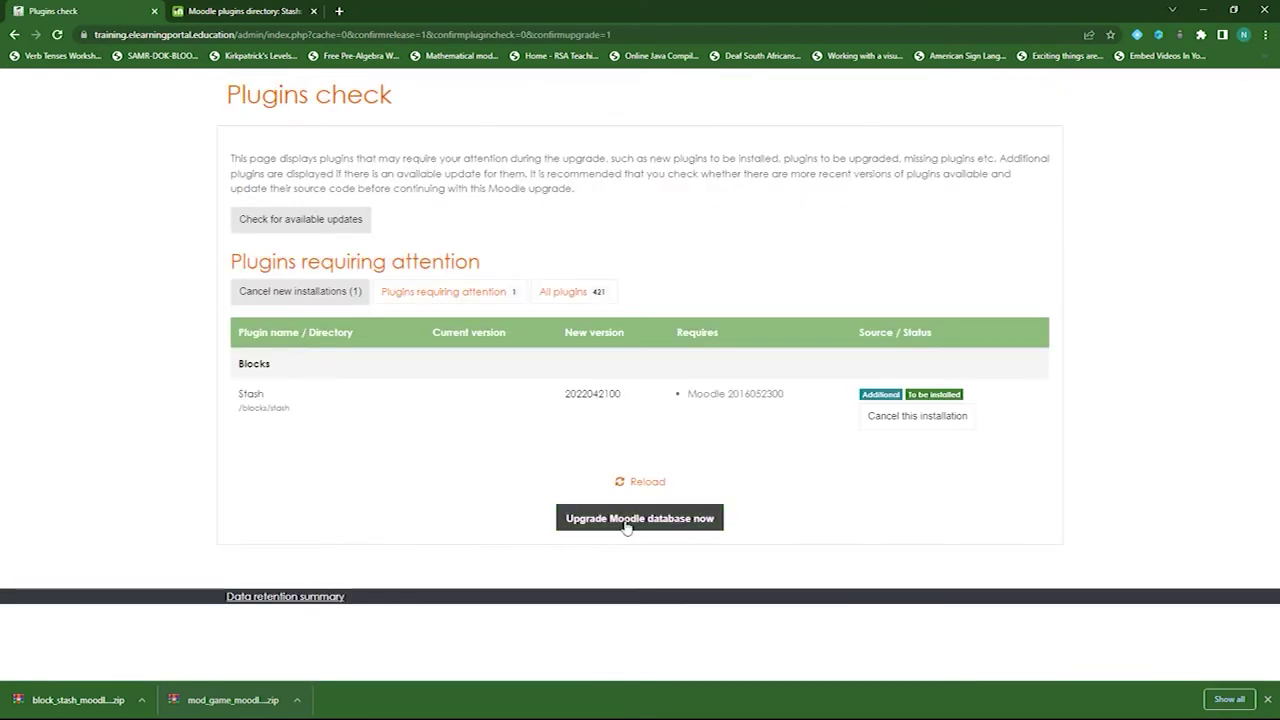
pyautogui.click(627, 524)
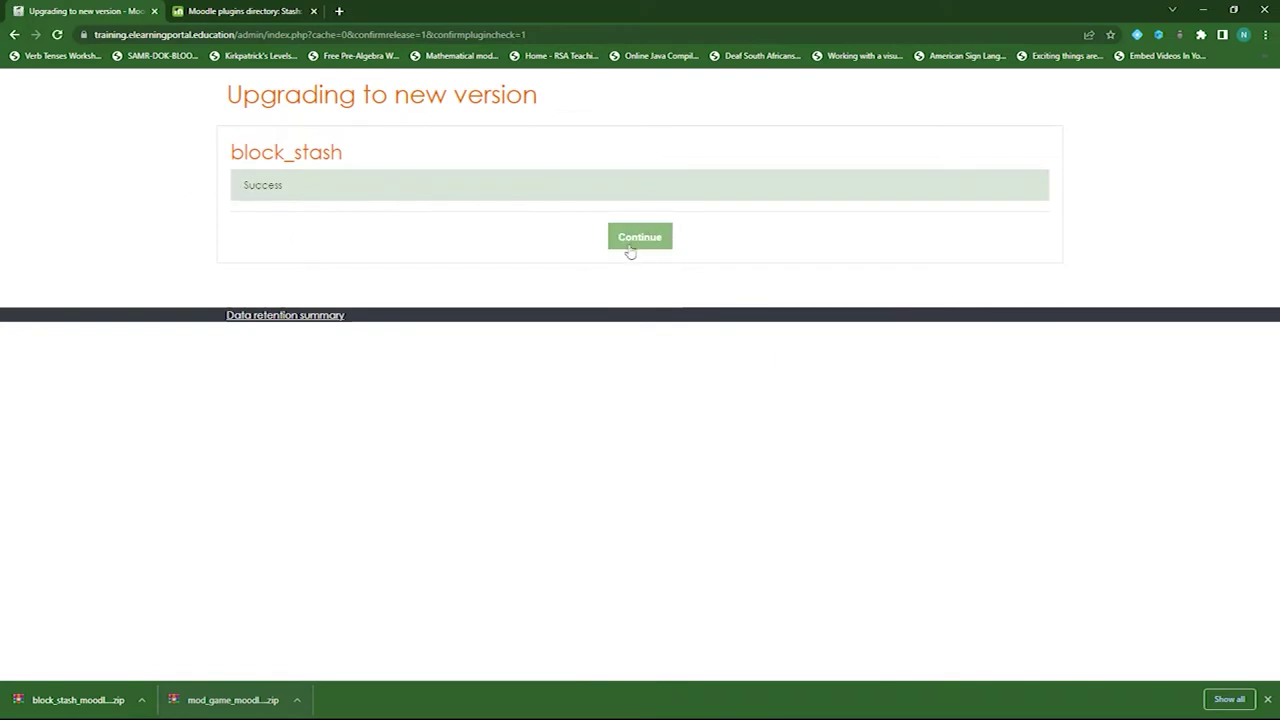
pyautogui.click(636, 250)
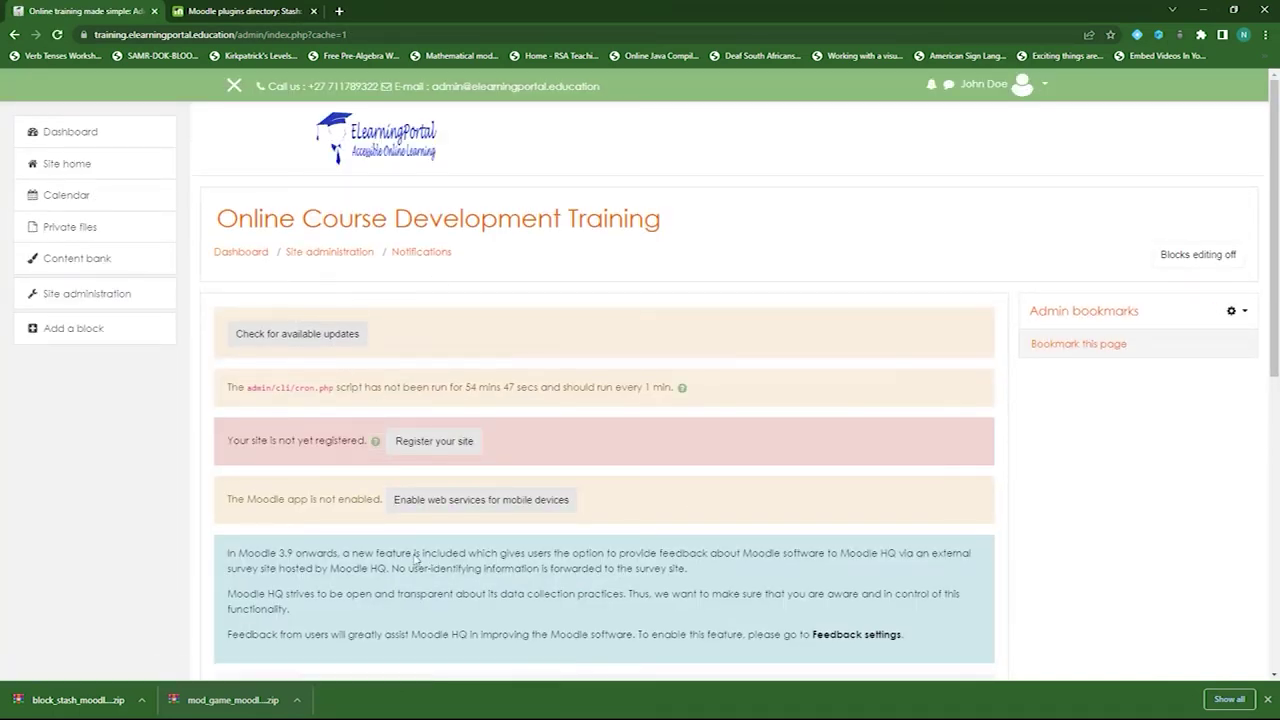
pyautogui.click(250, 12)
pyautogui.click(121, 287)
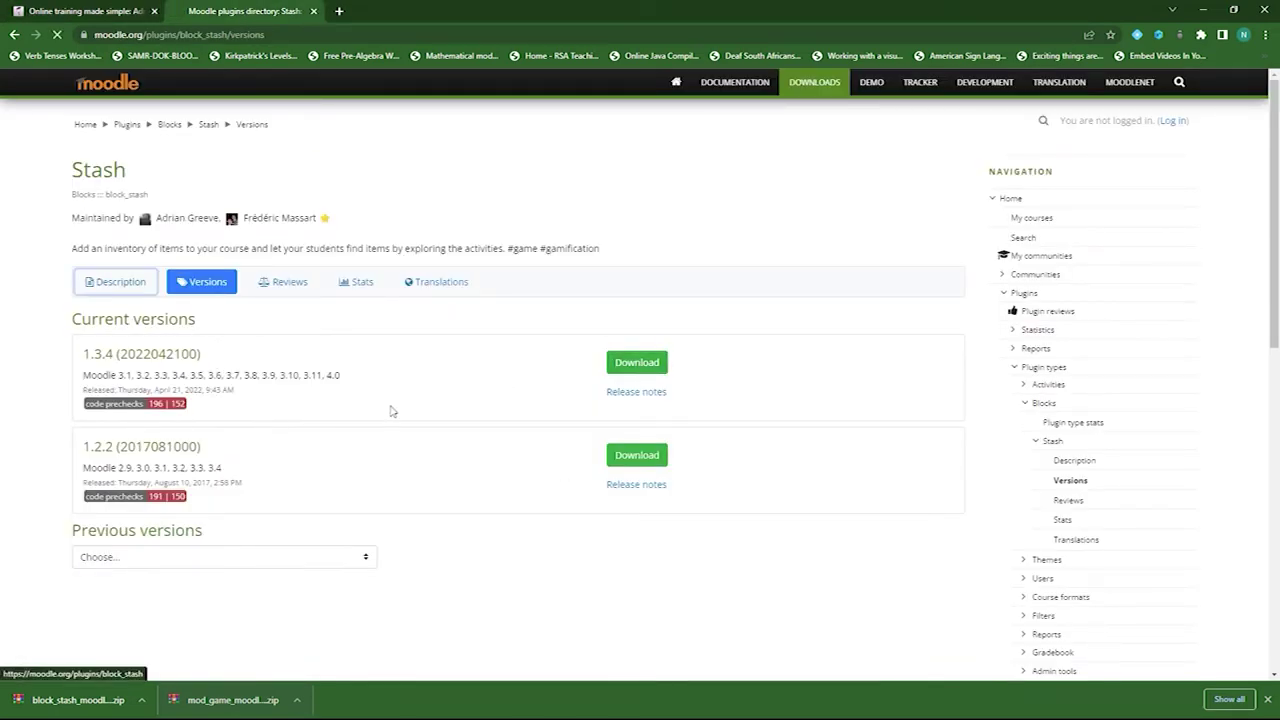
pyautogui.scroll(-5, 256, 479)
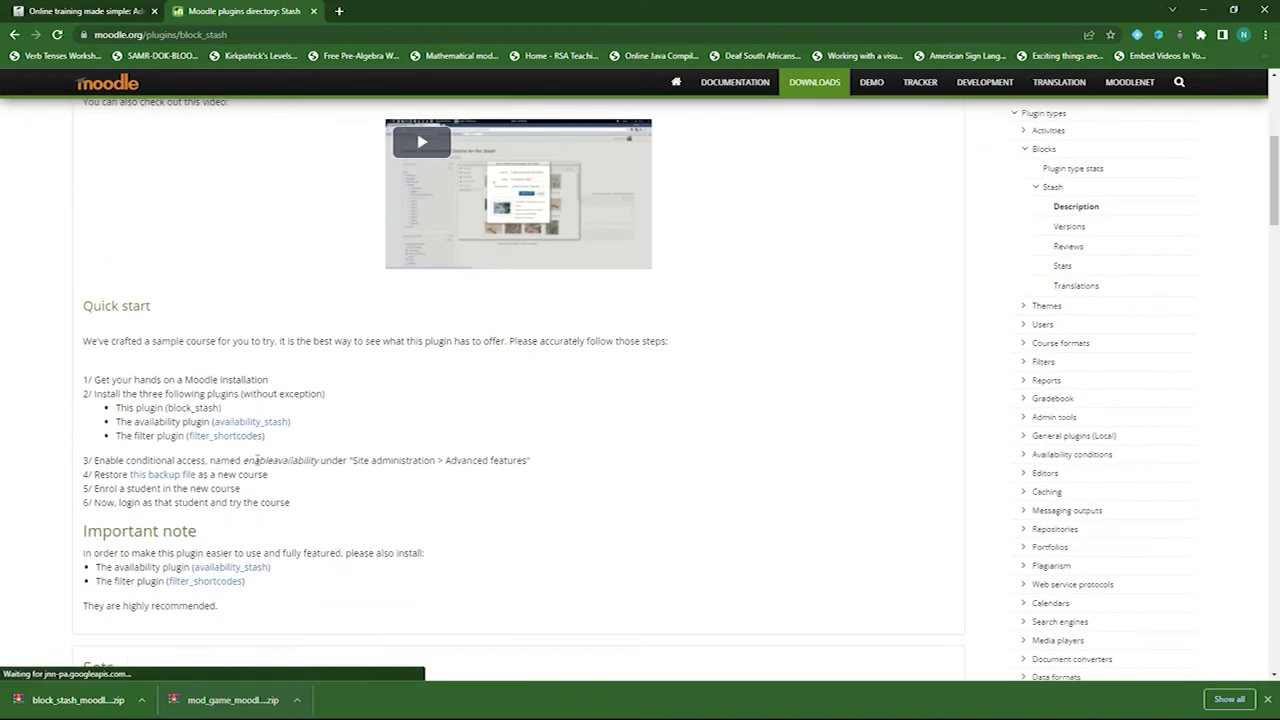
pyautogui.moveTo(119, 356); pyautogui.dragTo(270, 363)
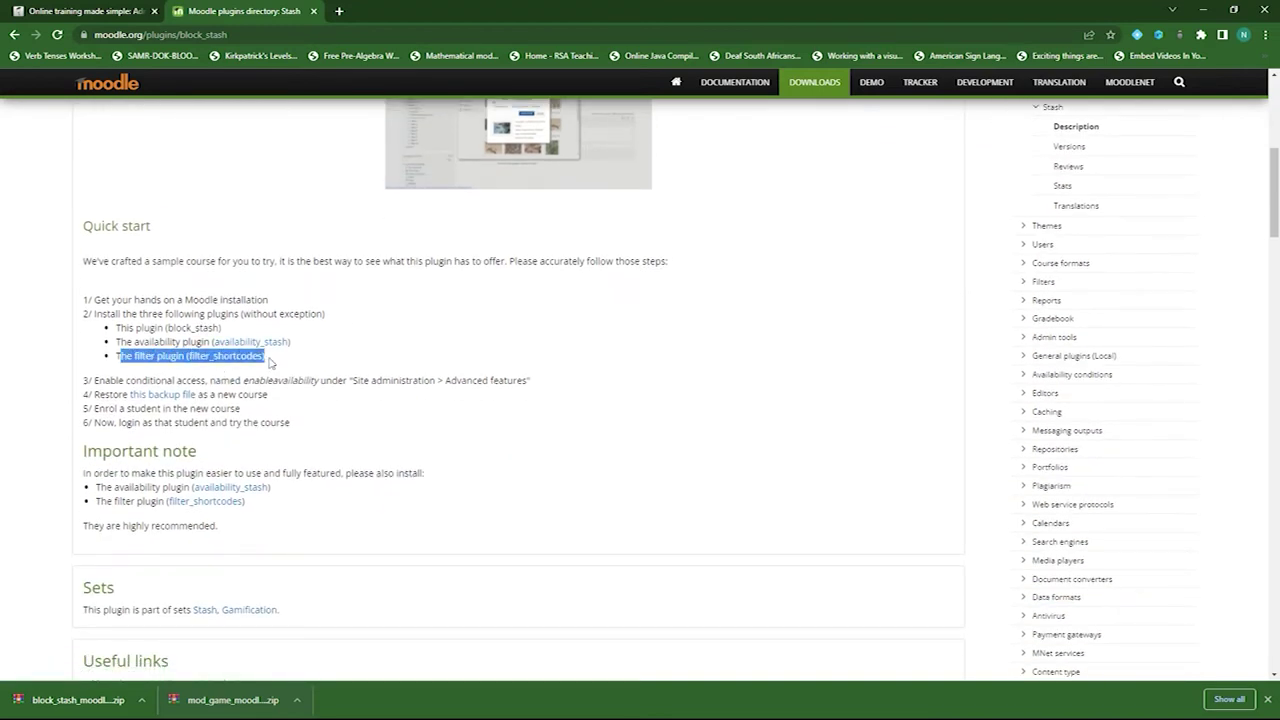
pyautogui.moveTo(119, 342); pyautogui.dragTo(294, 345)
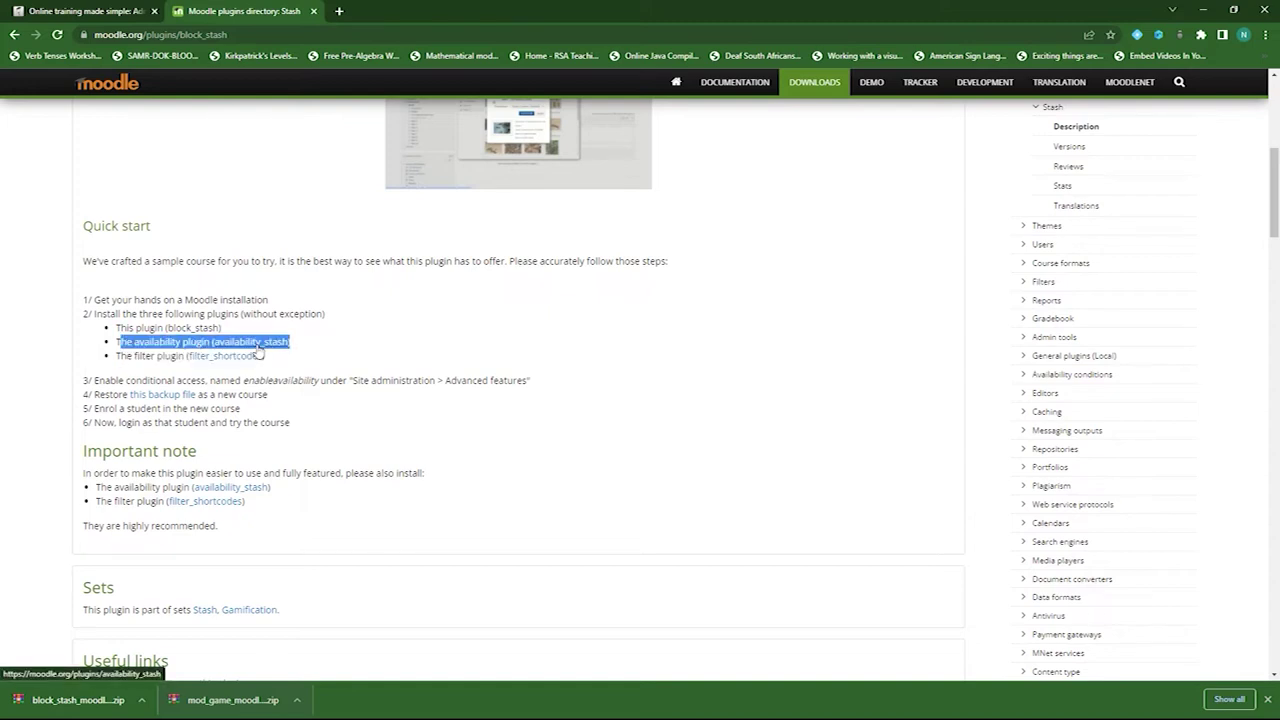
pyautogui.moveTo(117, 328); pyautogui.dragTo(224, 328)
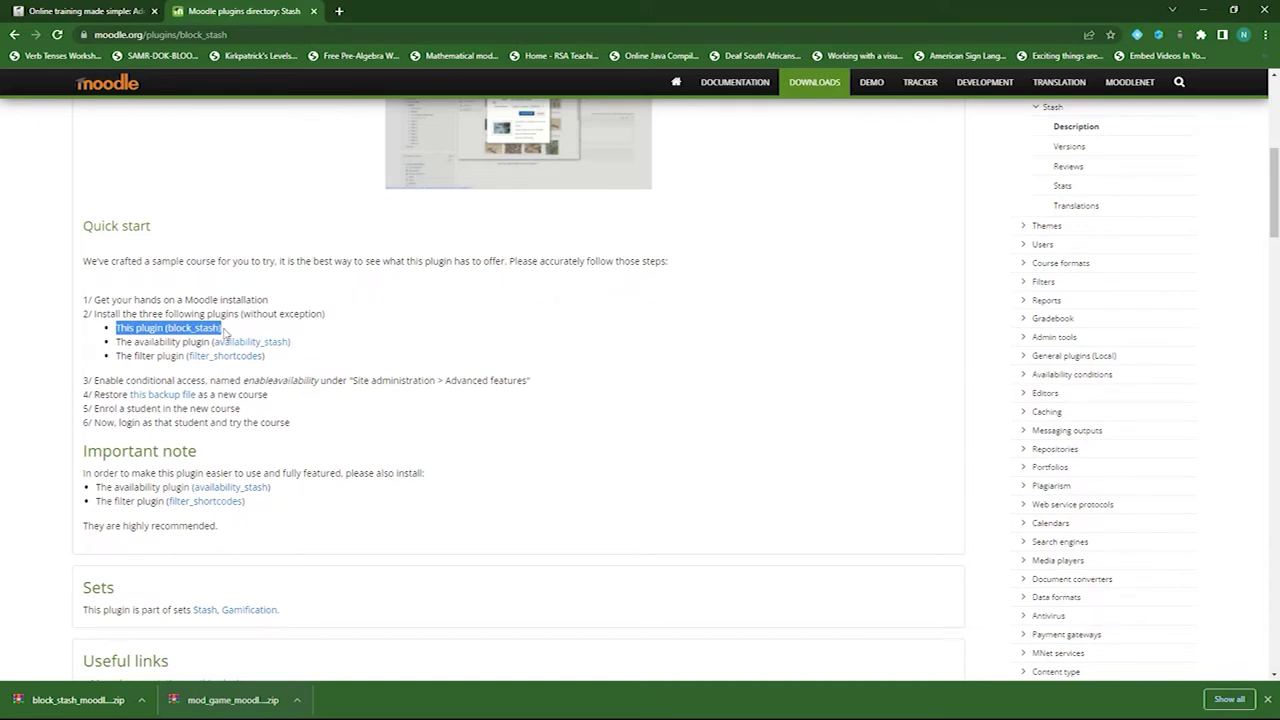
pyautogui.moveTo(117, 342); pyautogui.dragTo(303, 350)
pyautogui.moveTo(118, 356); pyautogui.dragTo(292, 361)
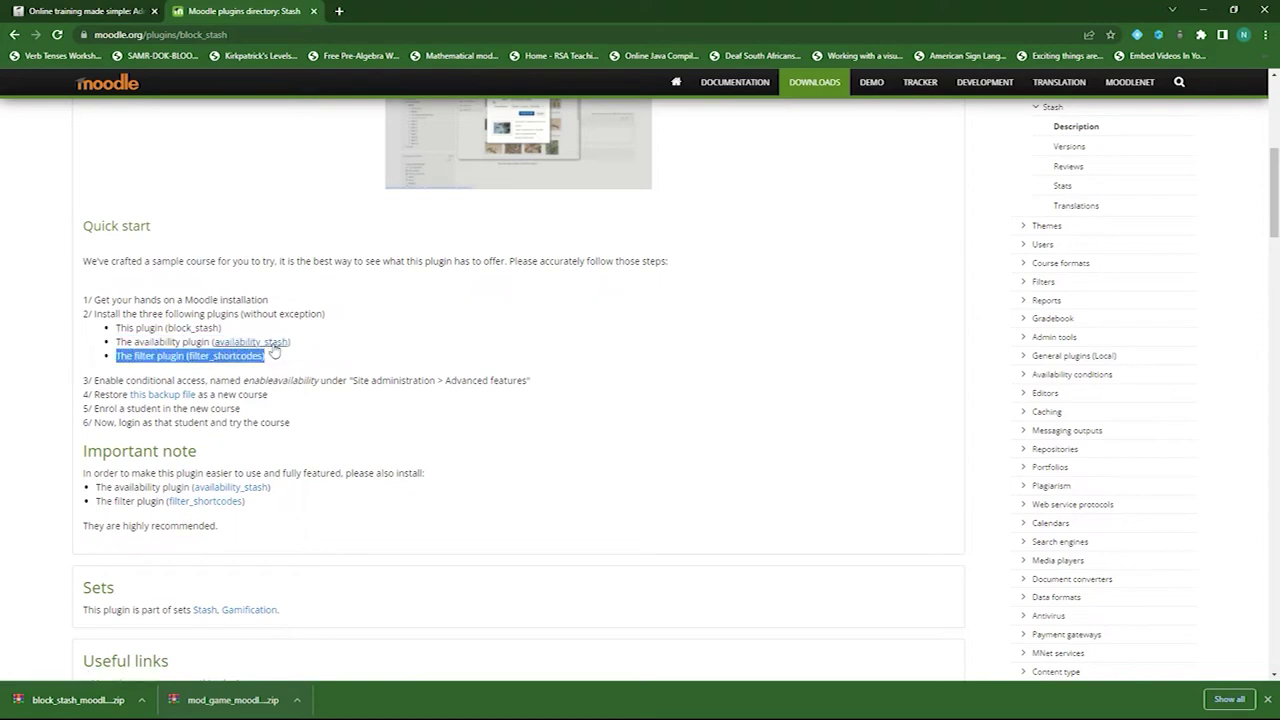
pyautogui.click(255, 342)
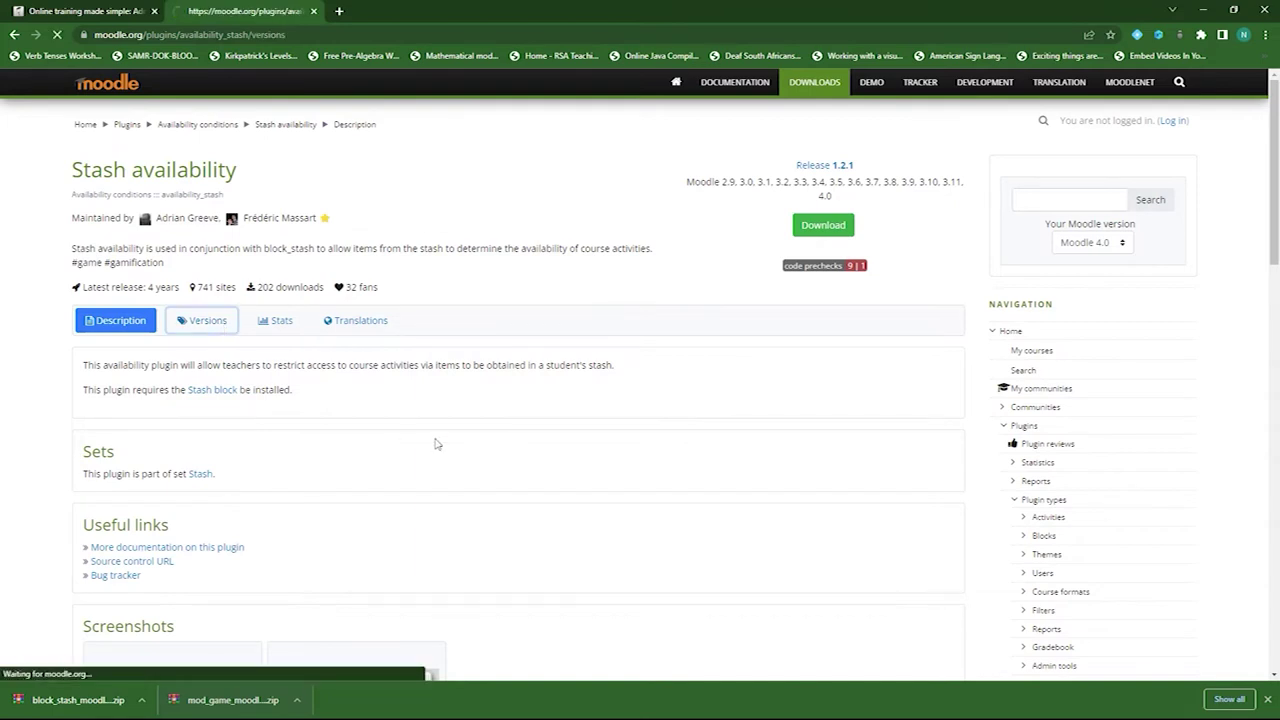
pyautogui.click(630, 364)
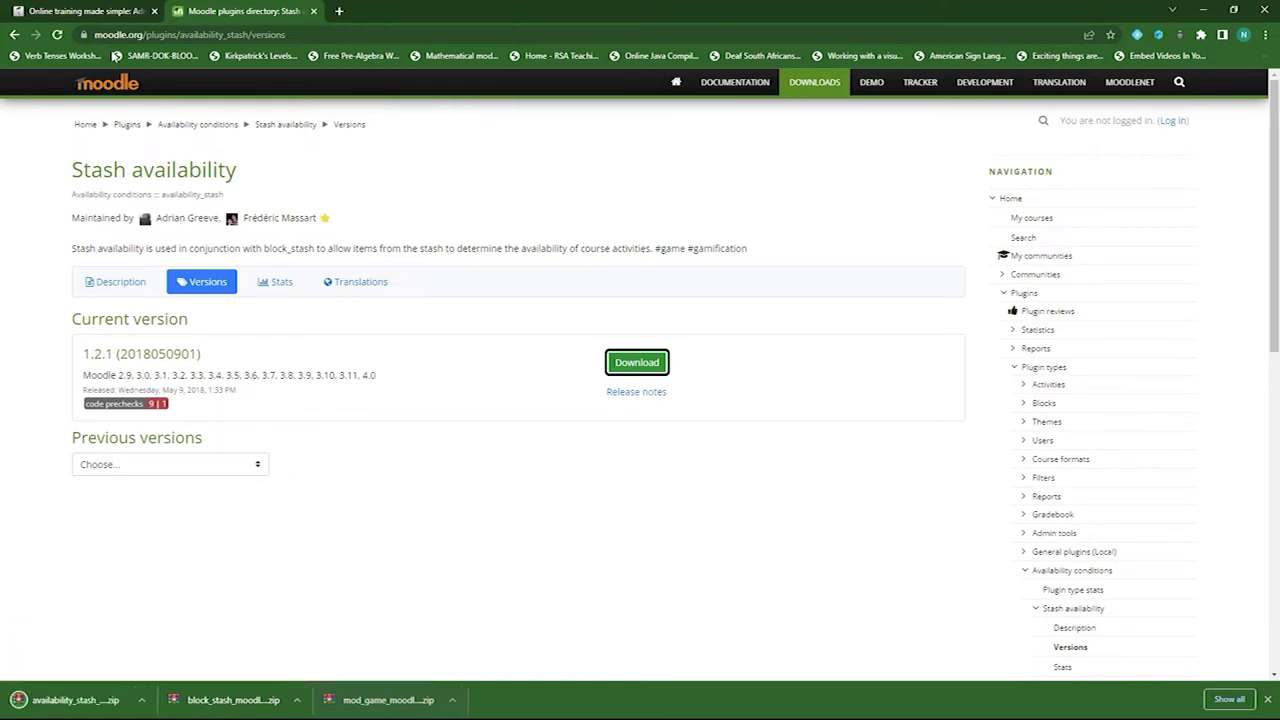
# - Go to the Install plugins page under Site administration > Plugins
pyautogui.click(104, 12)
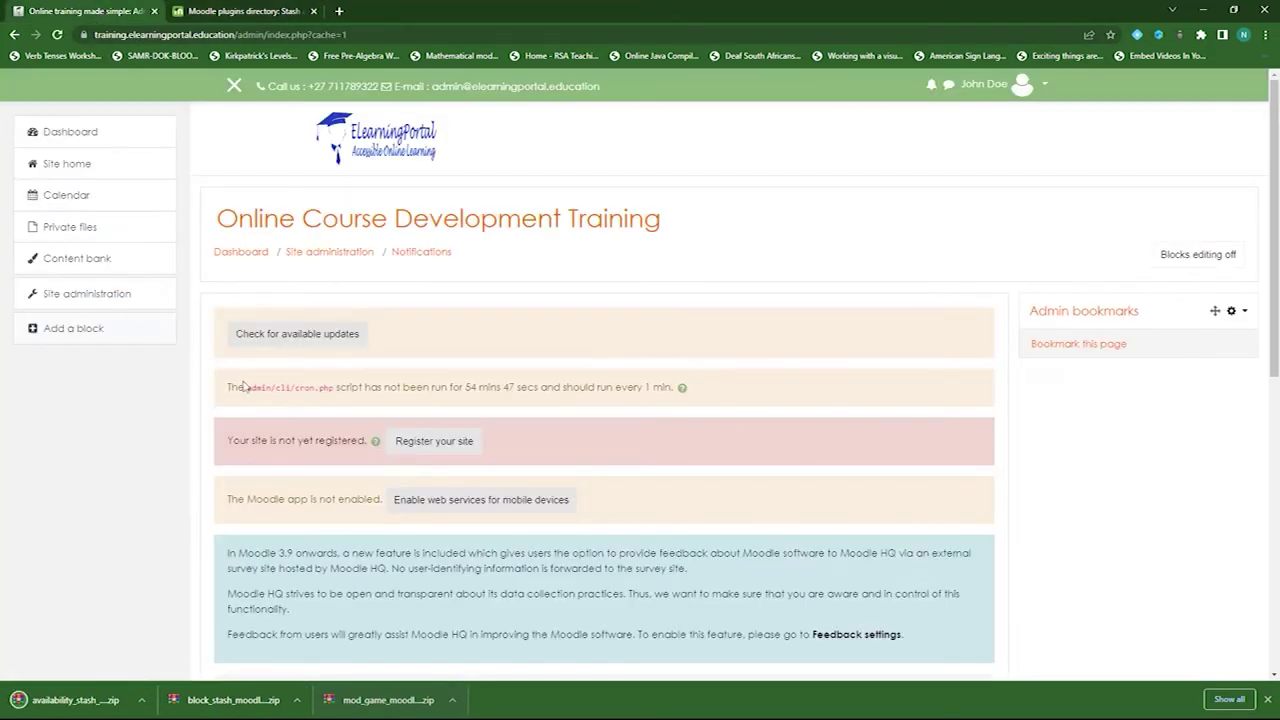
pyautogui.click(100, 296)
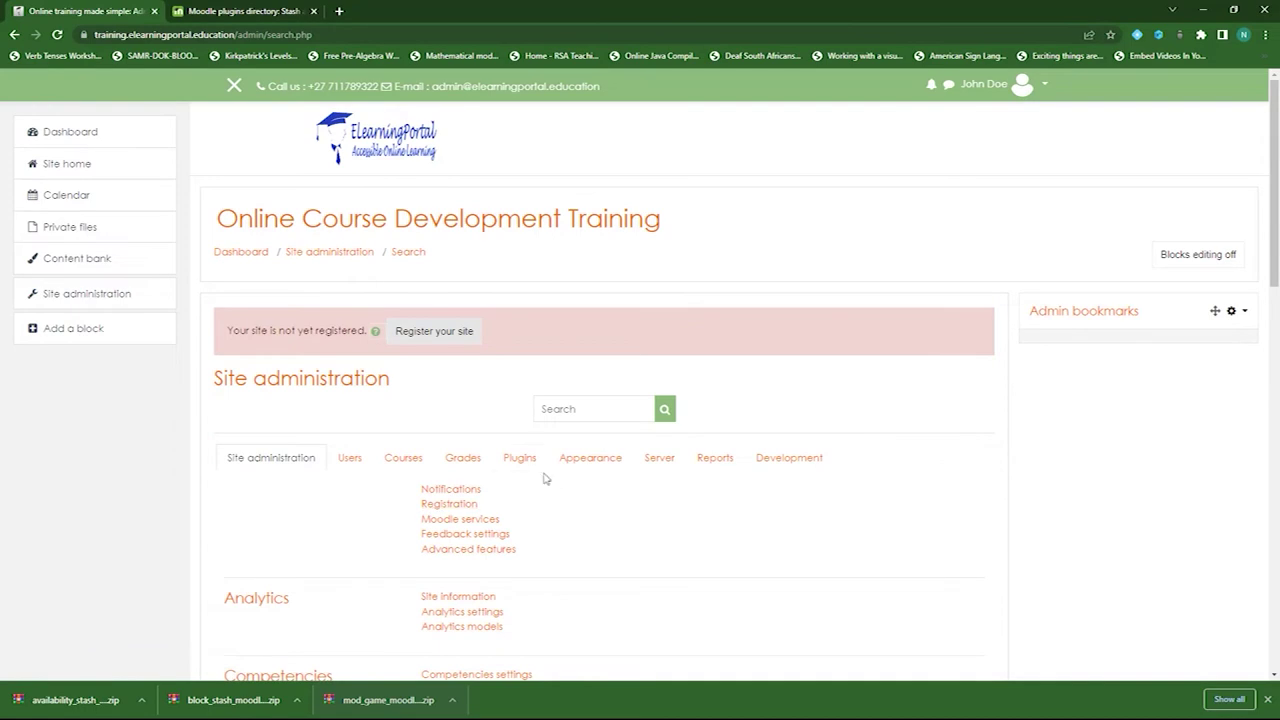
pyautogui.click(524, 460)
pyautogui.click(445, 489)
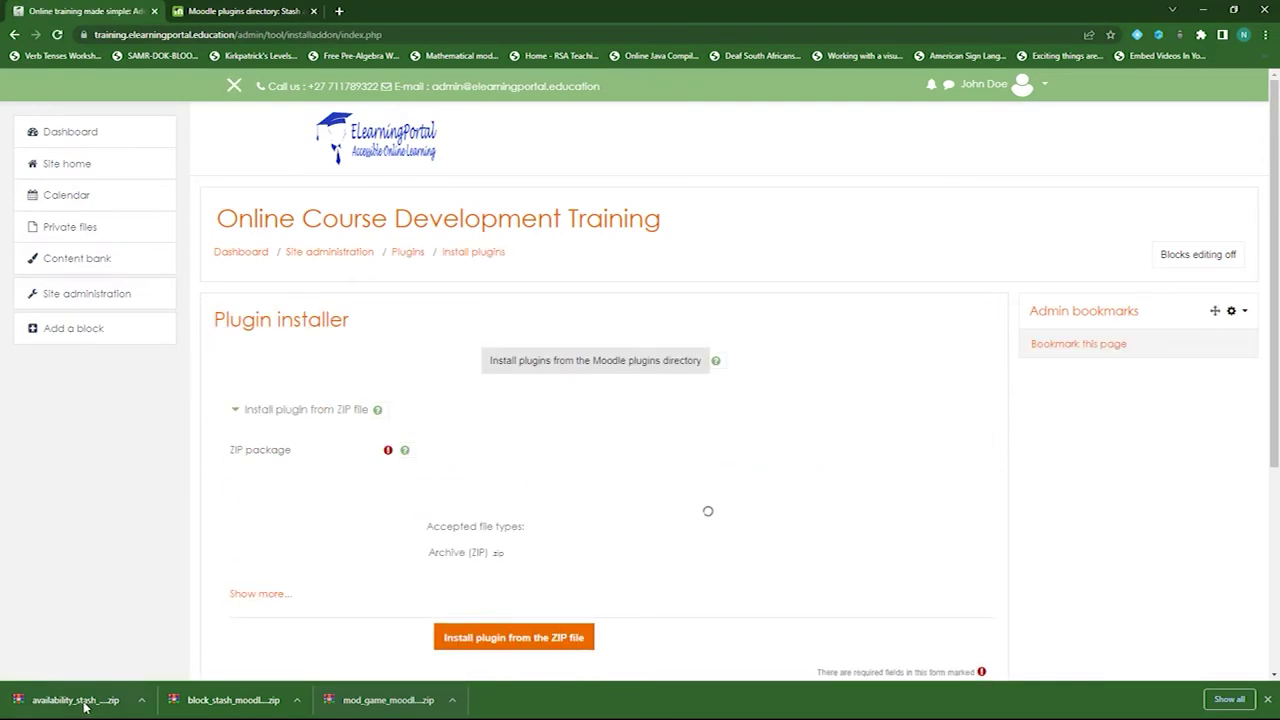
# - Install the availability_stash zip and complete its upgrade to Success
pyautogui.moveTo(75, 706); pyautogui.dragTo(540, 520)
pyautogui.scroll(-2, 315, 535)
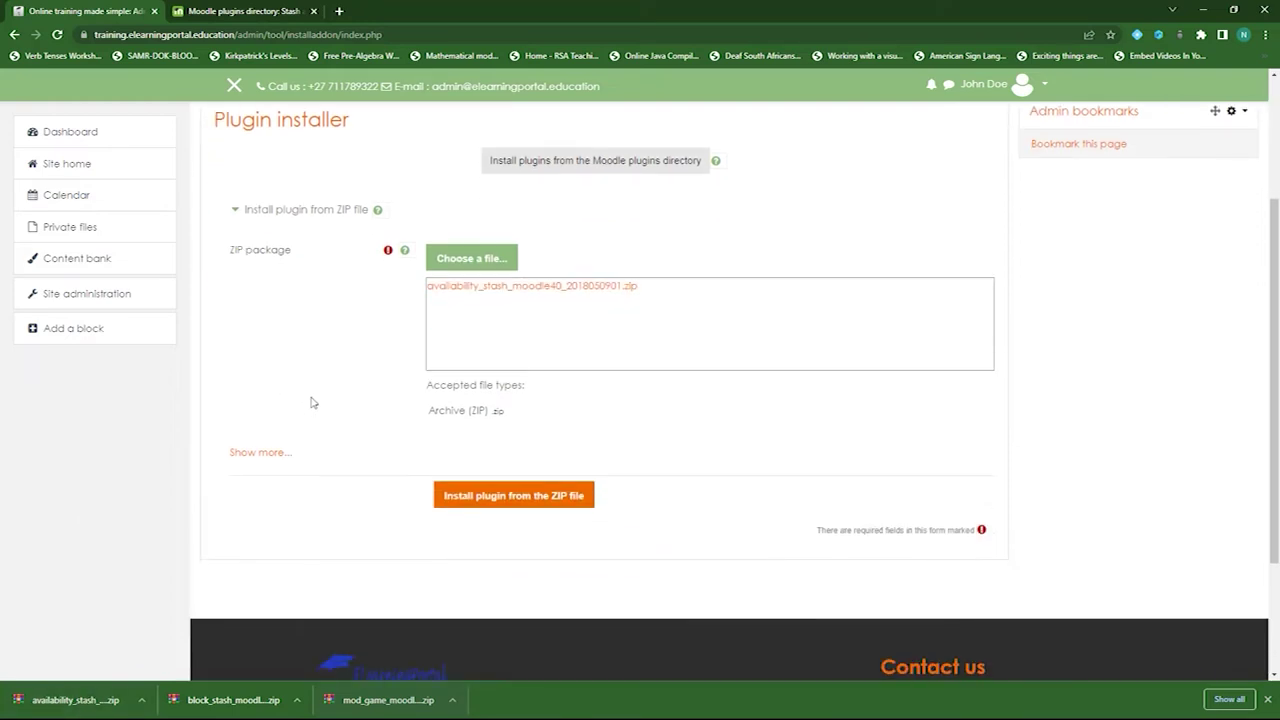
pyautogui.click(488, 497)
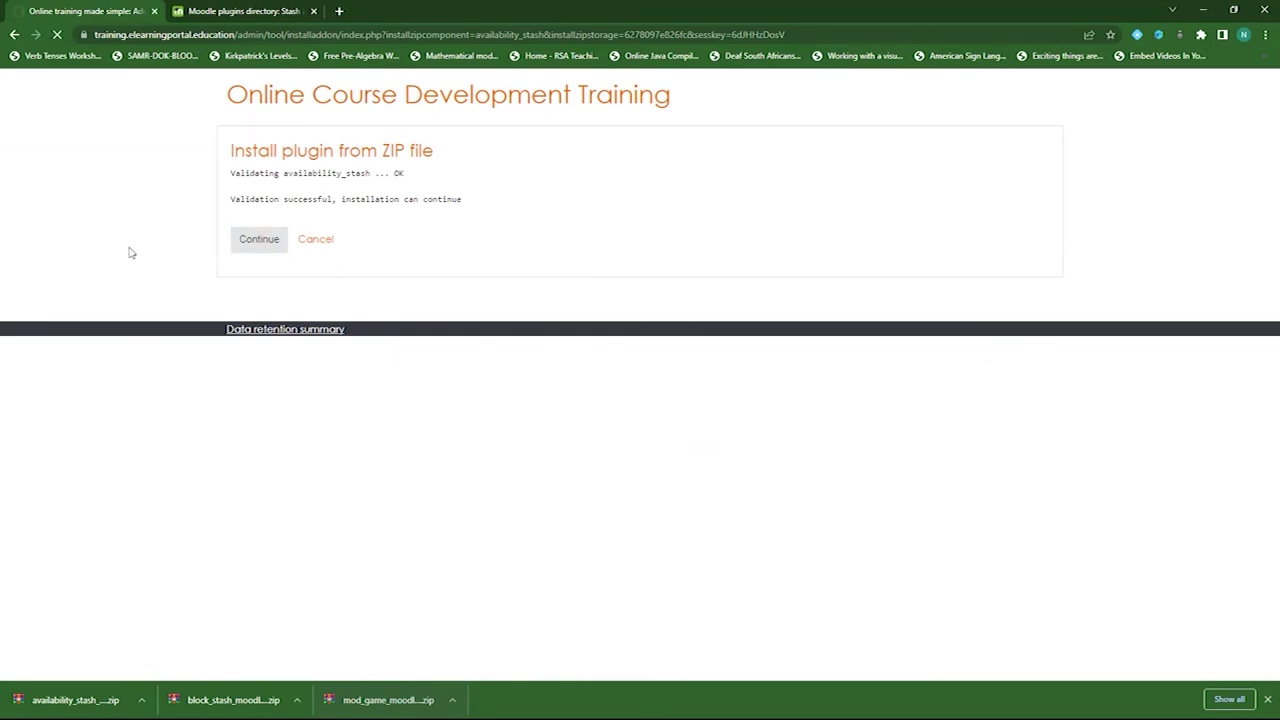
pyautogui.scroll(-4, 400, 456)
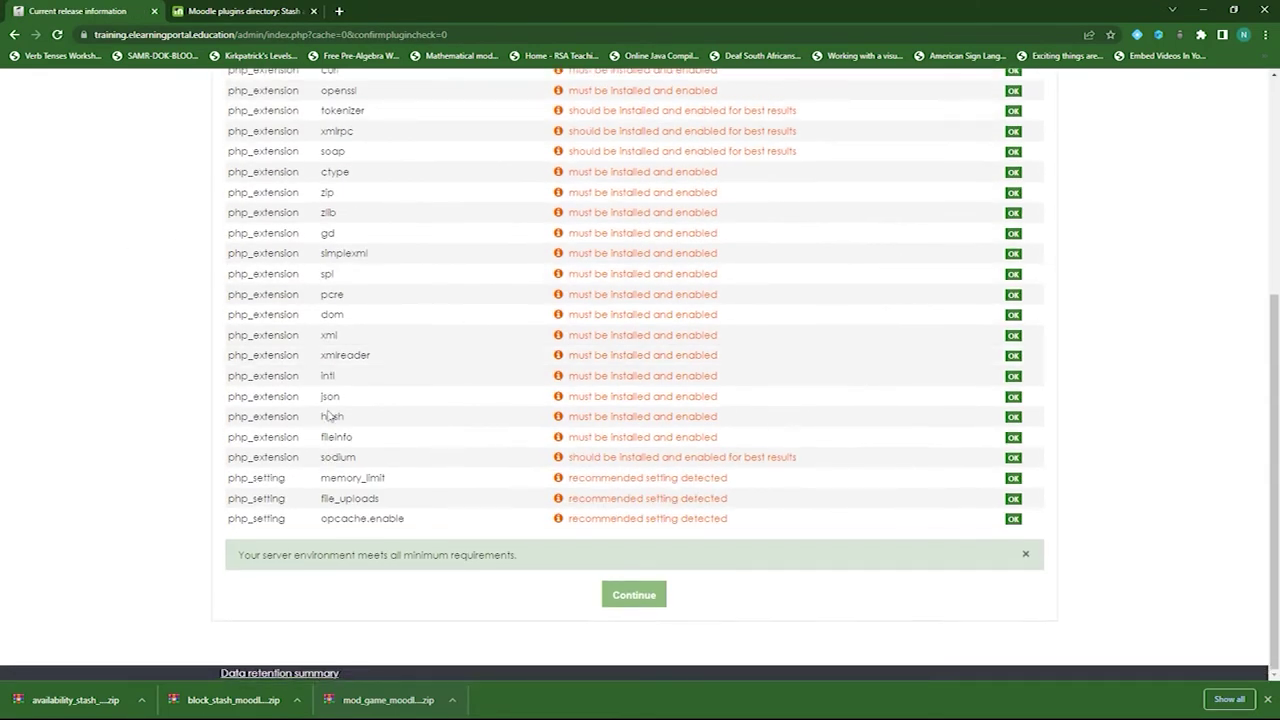
pyautogui.click(638, 600)
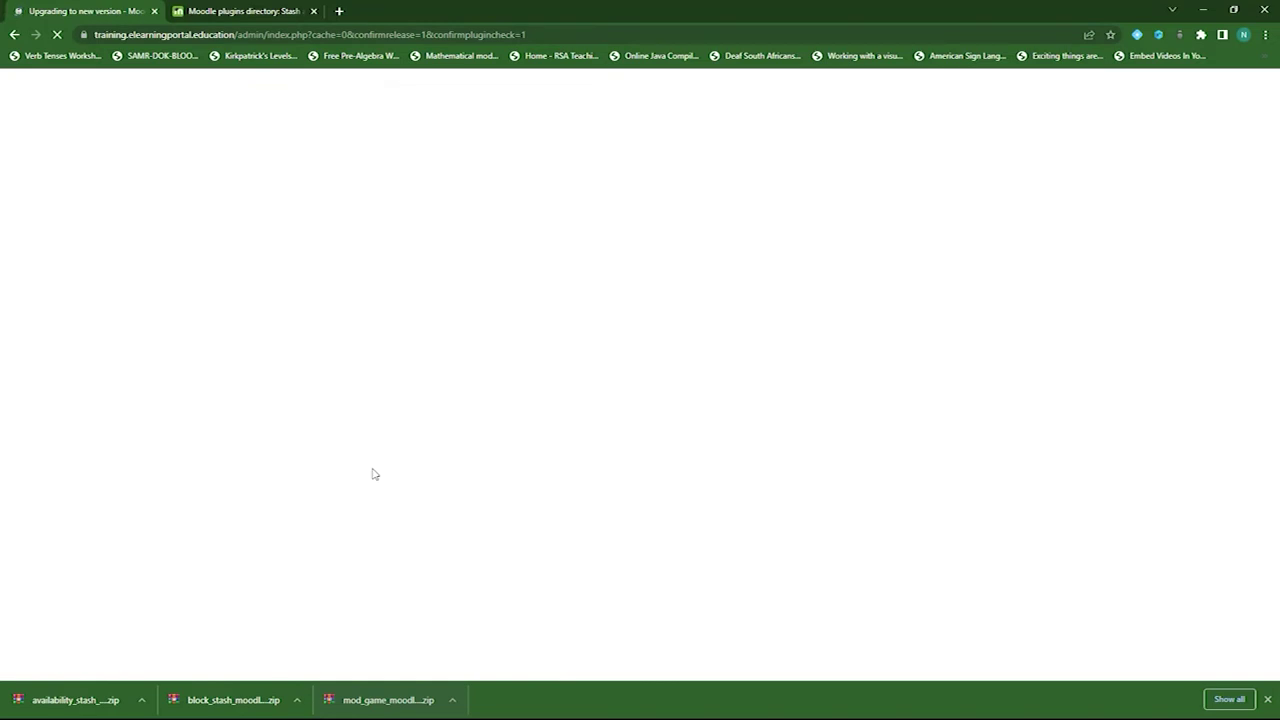
pyautogui.click(638, 237)
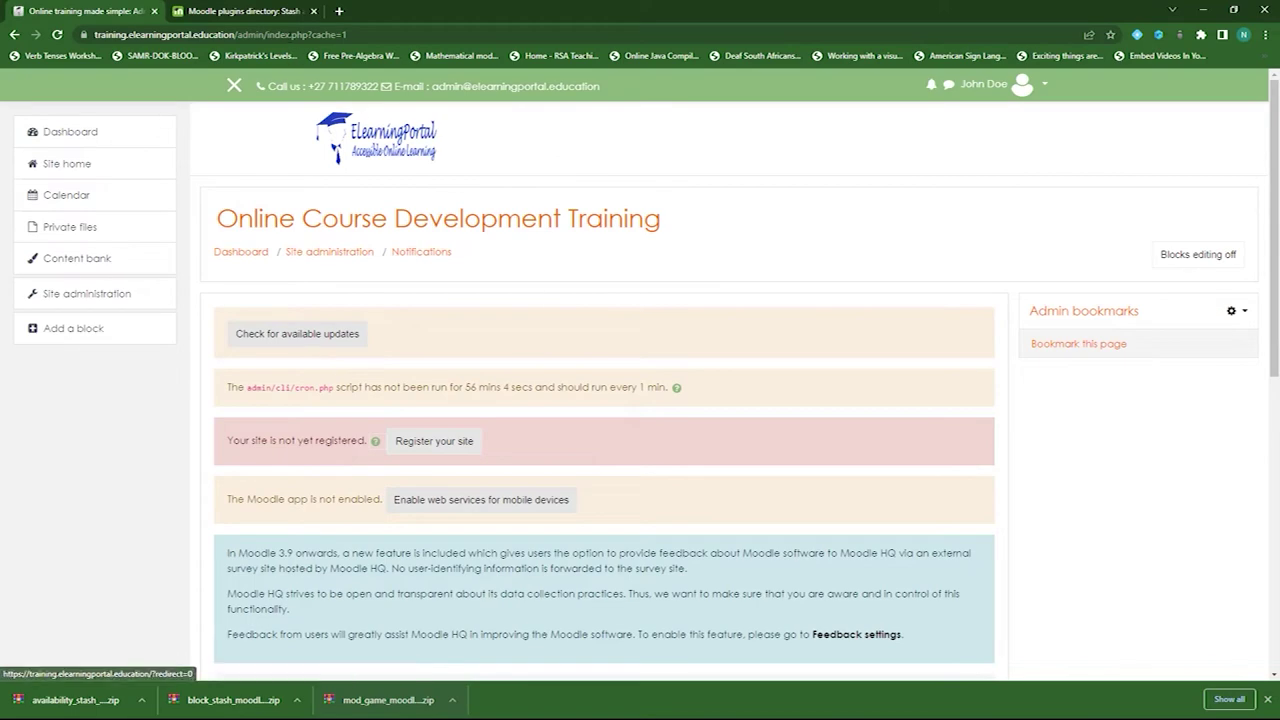
# - Return to the Stash plugin's quick-start list in the plugins directory
pyautogui.click(258, 10)
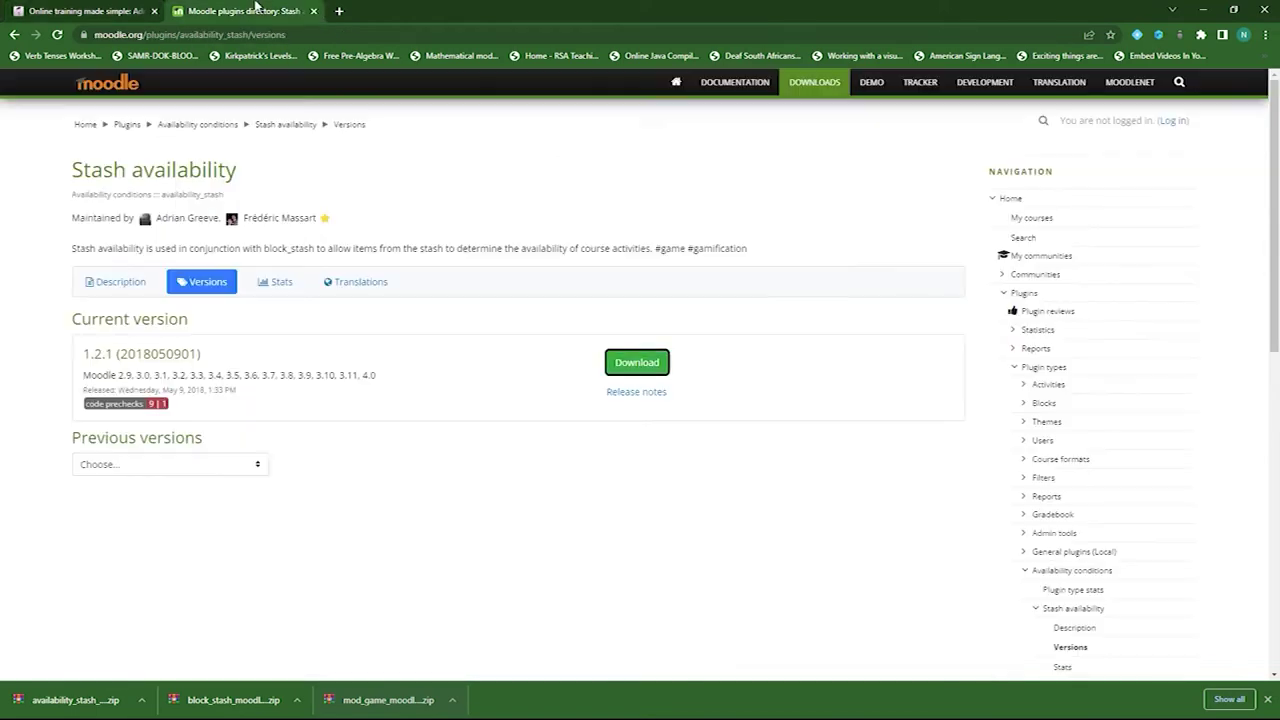
pyautogui.click(14, 34)
pyautogui.scroll(-5, 262, 504)
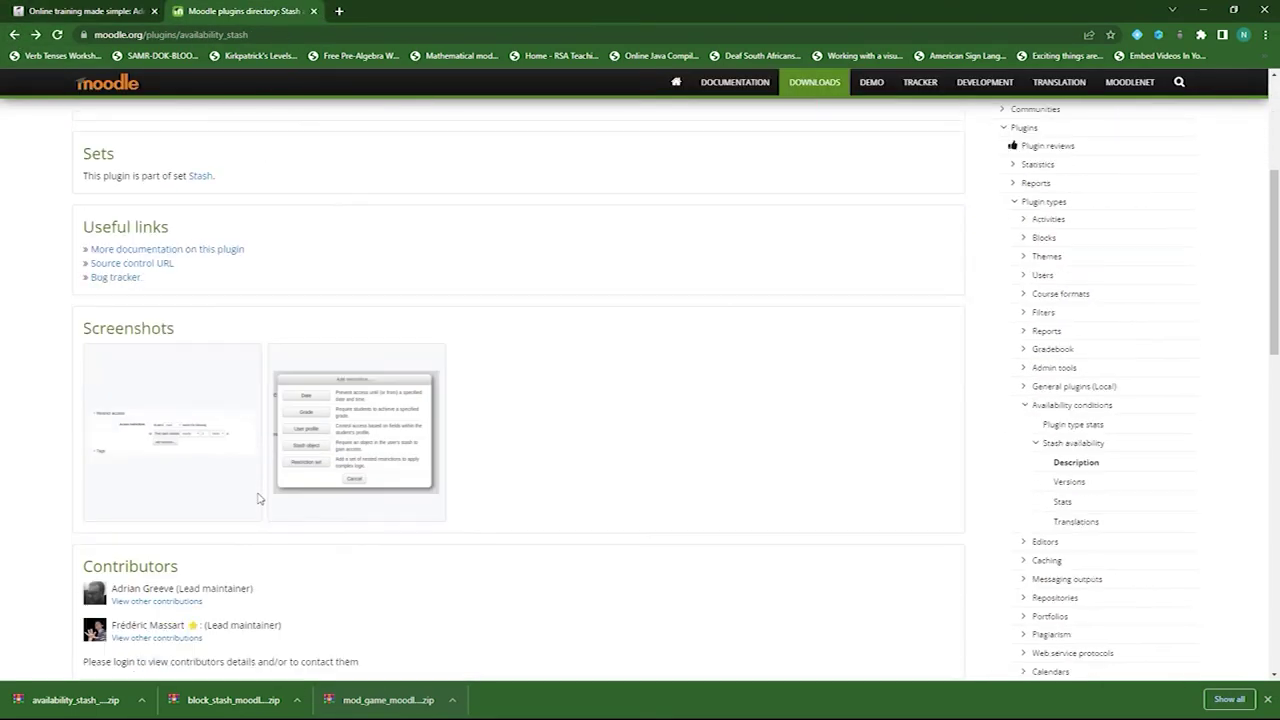
pyautogui.scroll(5, 262, 410)
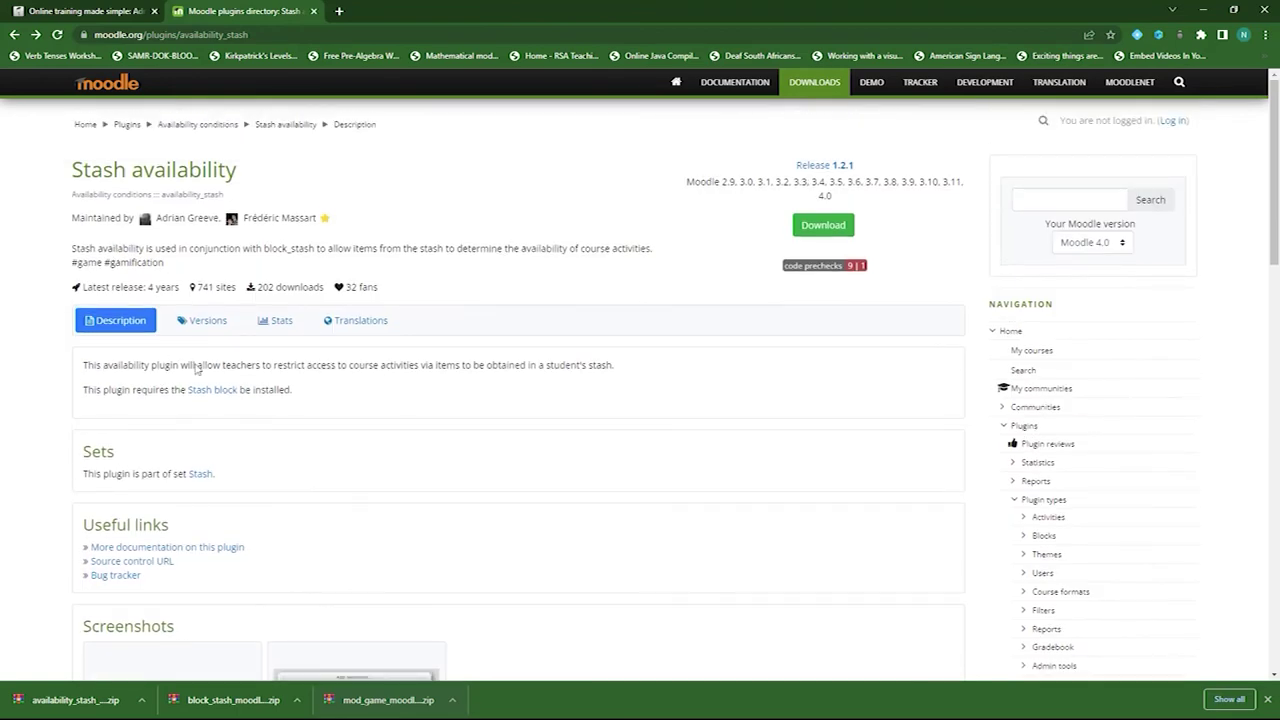
pyautogui.click(14, 34)
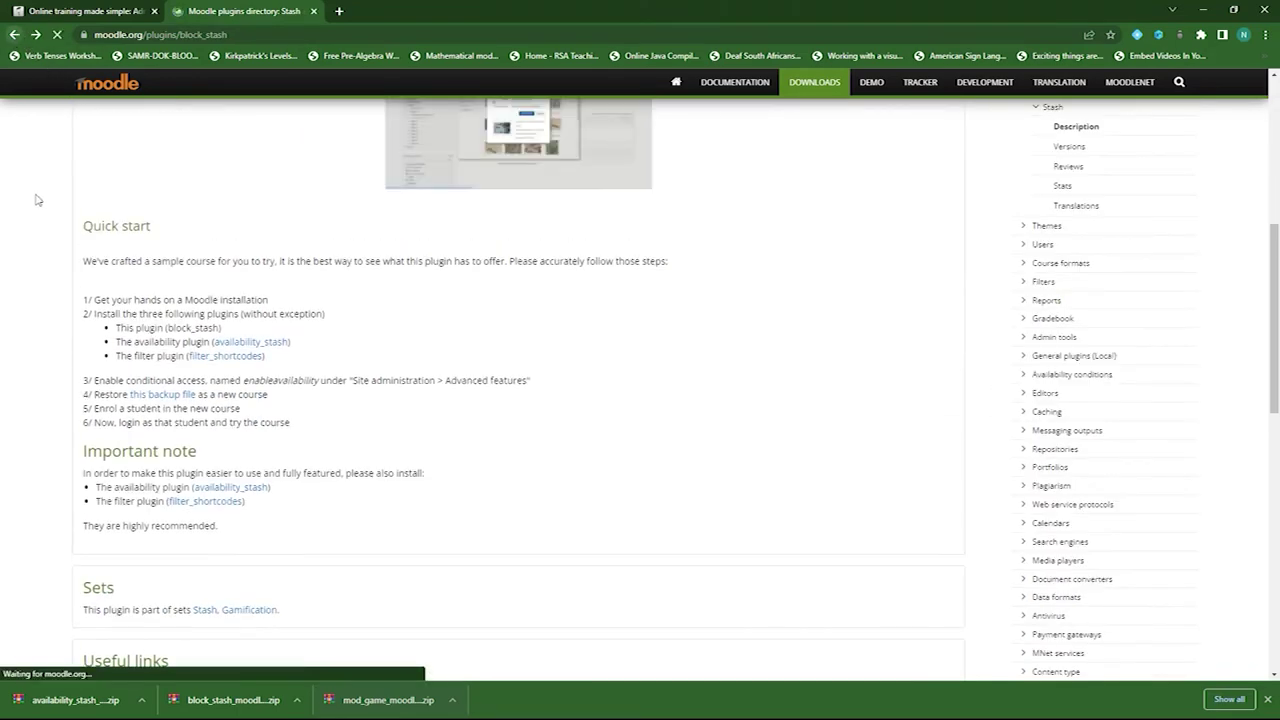
pyautogui.click(226, 362)
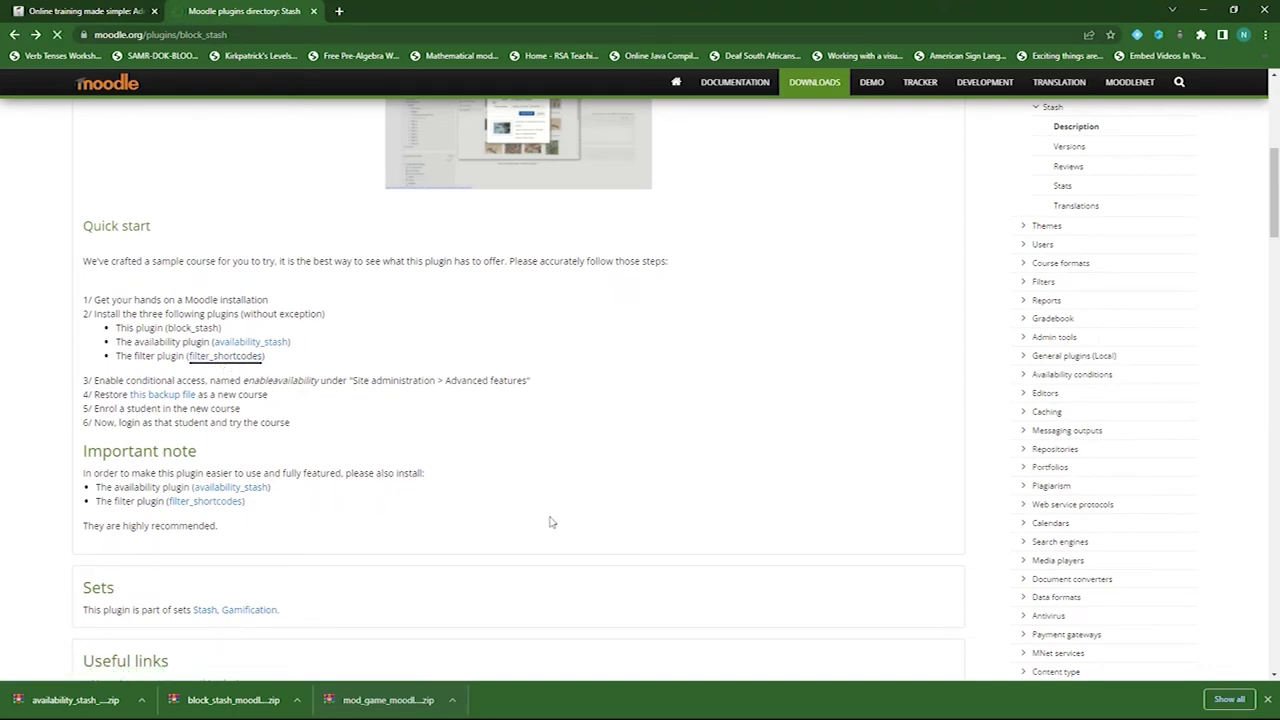
pyautogui.scroll(-2, 420, 457)
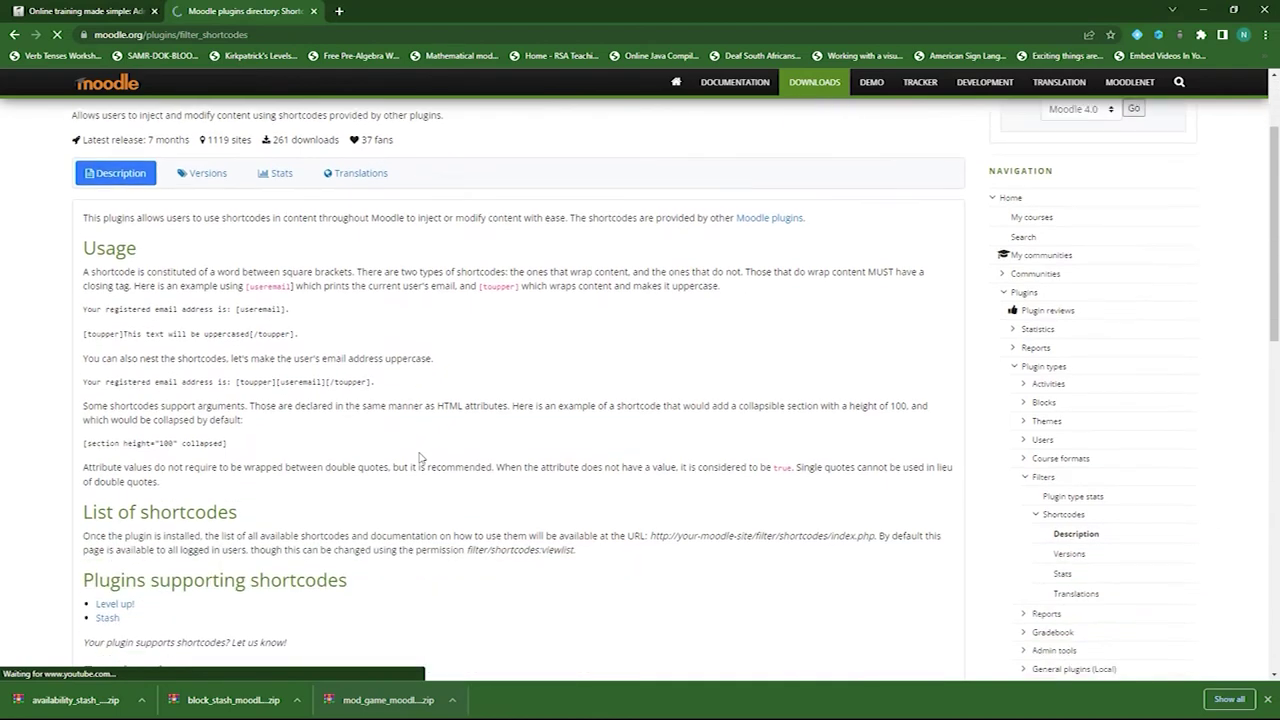
pyautogui.scroll(3, 420, 457)
pyautogui.click(203, 302)
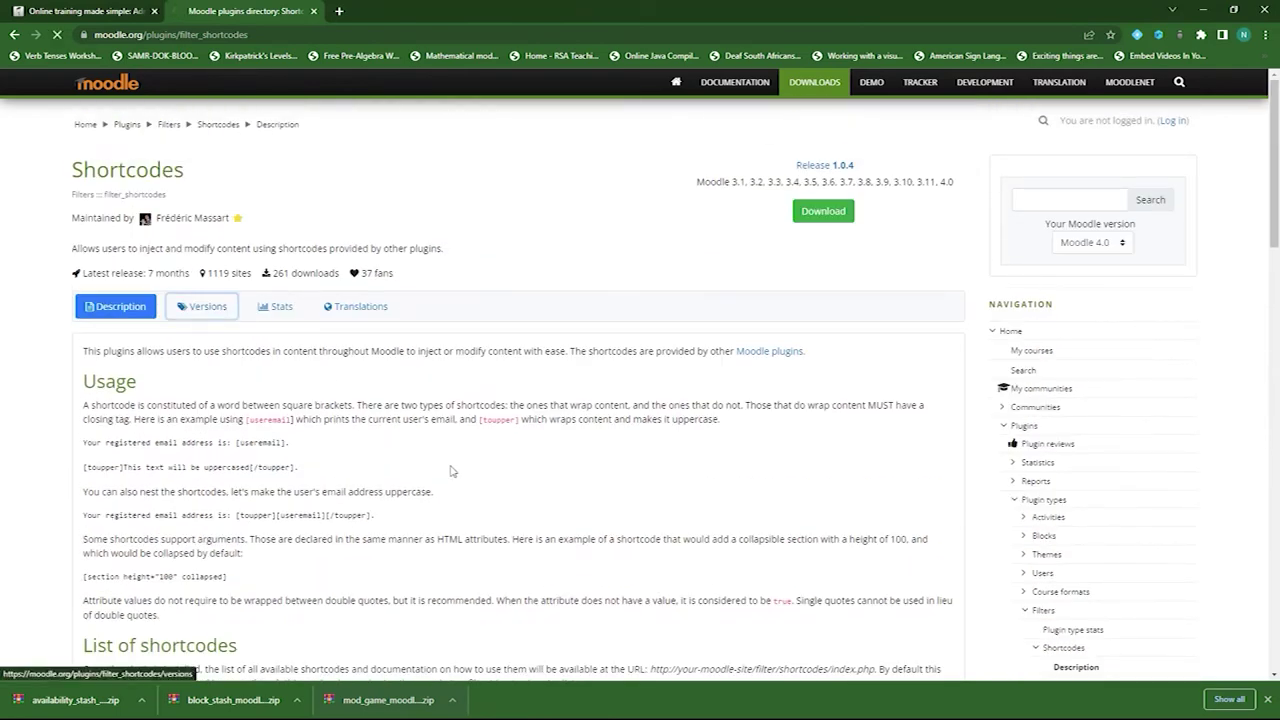
pyautogui.click(634, 364)
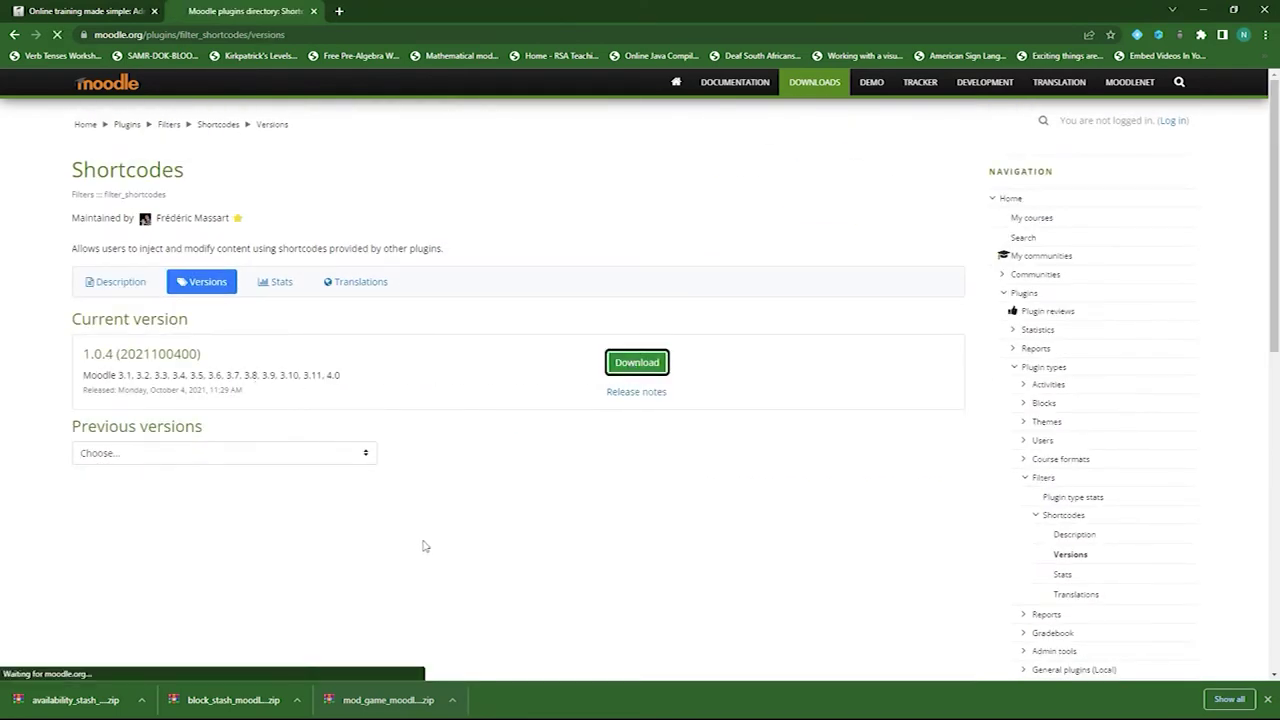
pyautogui.click(82, 11)
# - Go to Site administration's plugin installer page
pyautogui.click(112, 294)
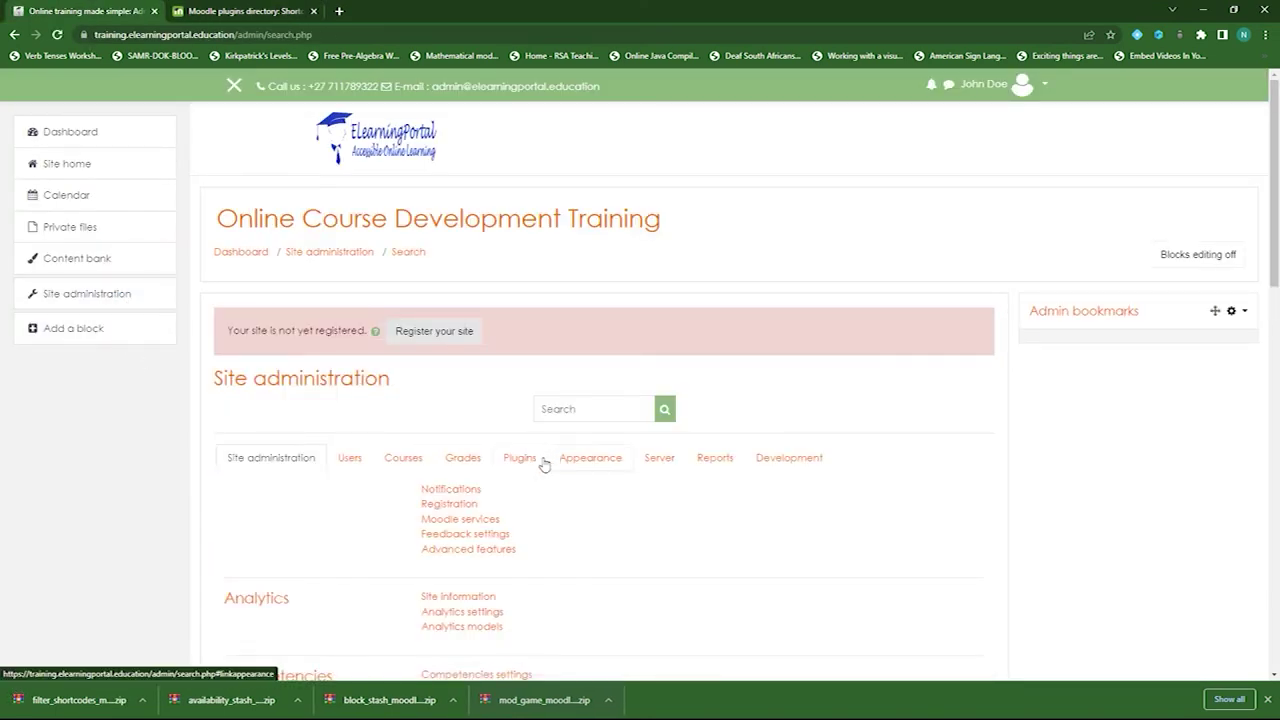
pyautogui.click(540, 462)
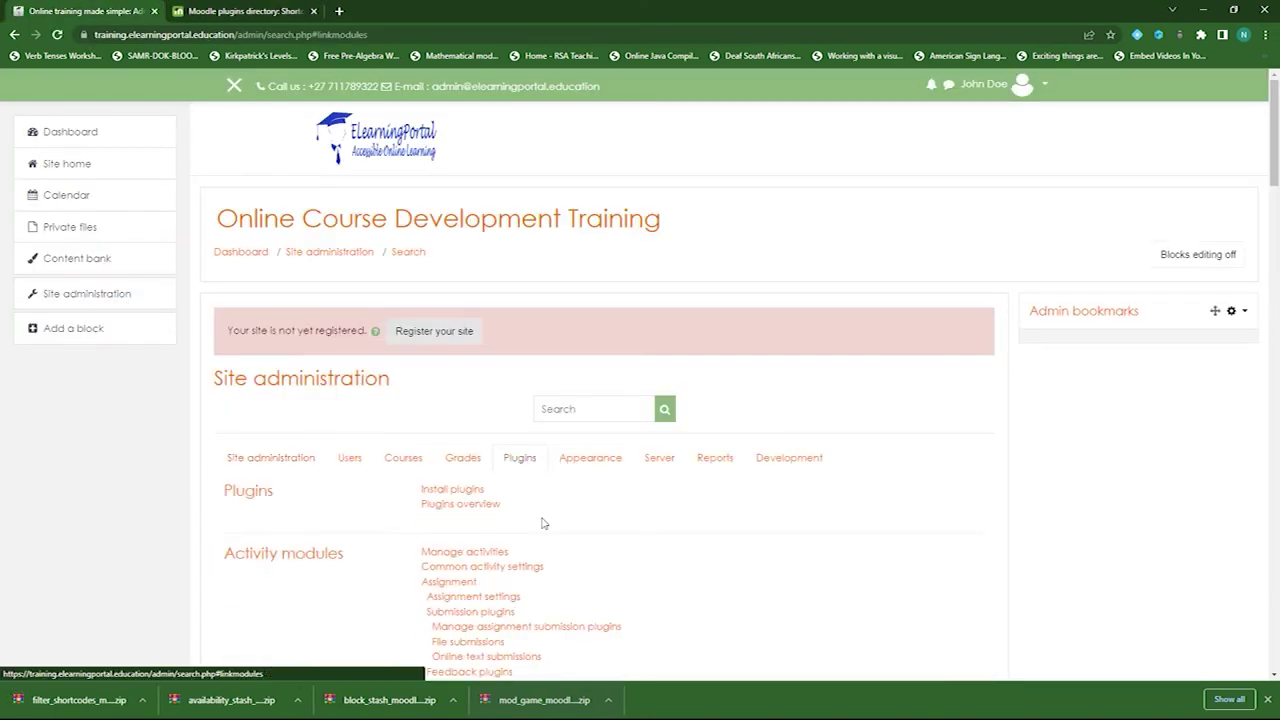
pyautogui.click(465, 492)
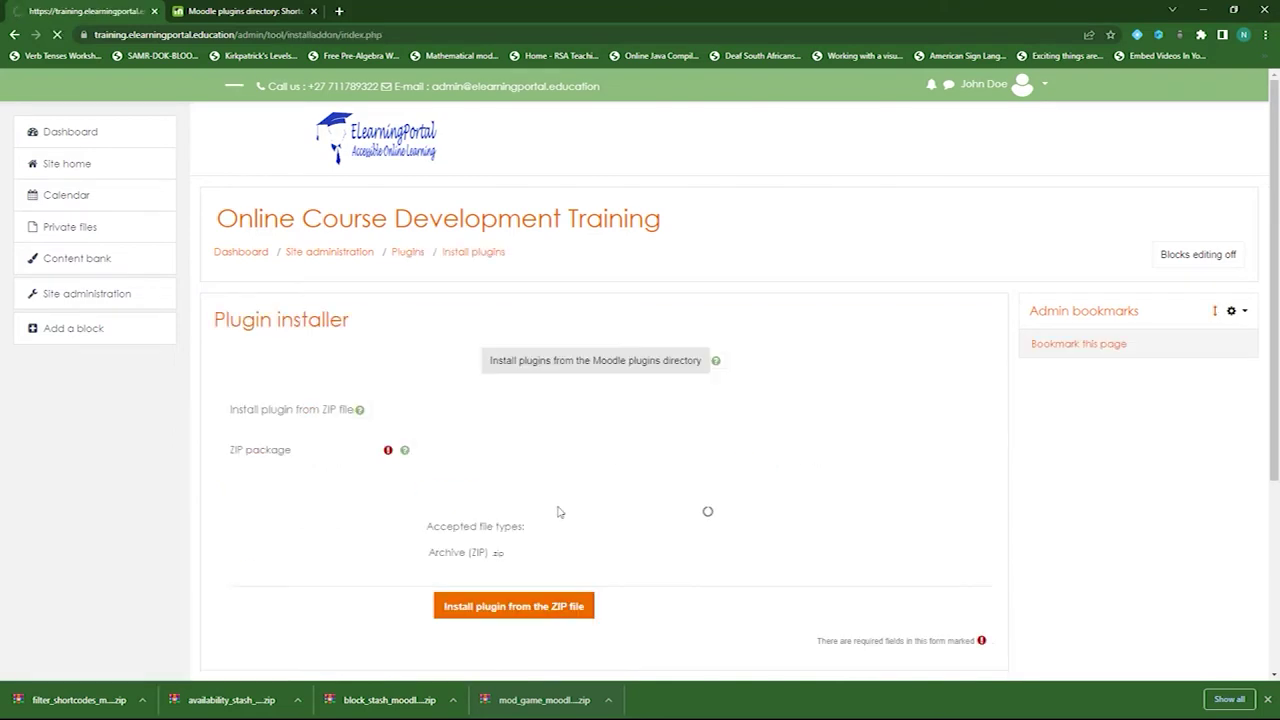
# - Install the filter_shortcodes zip and upgrade the database until it reports Success
pyautogui.scroll(-2, 559, 512)
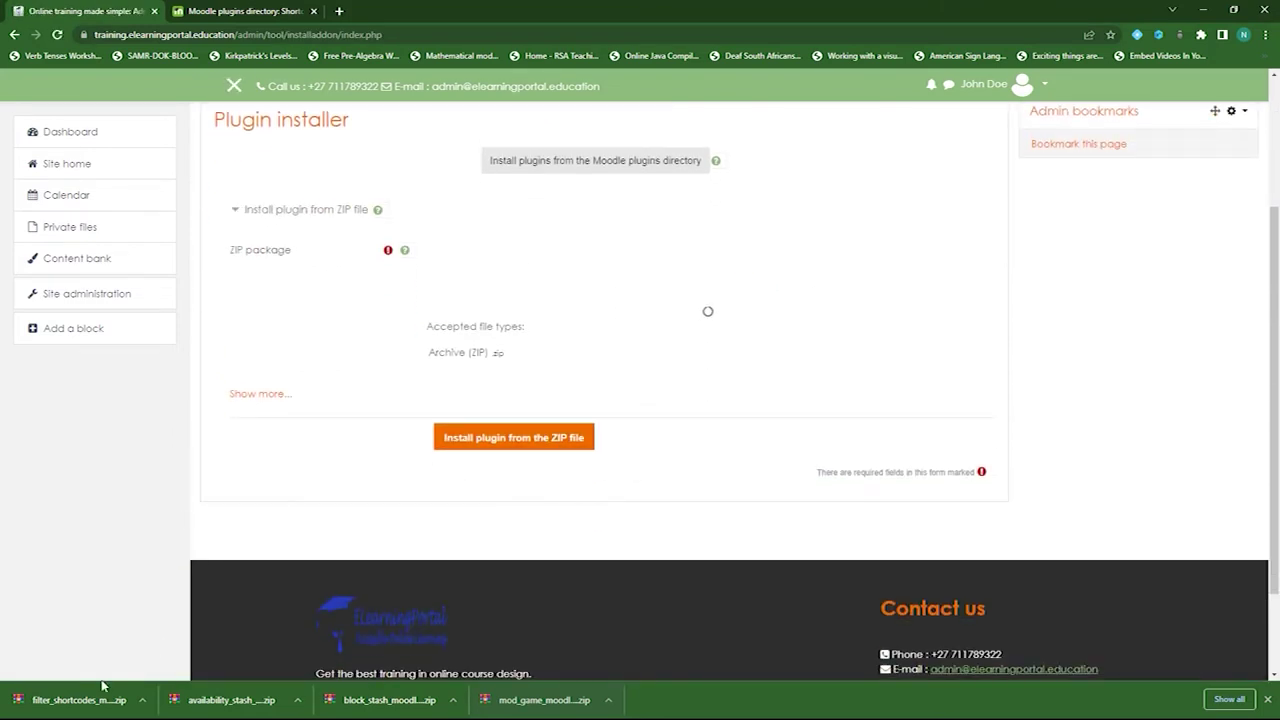
pyautogui.moveTo(86, 690); pyautogui.dragTo(520, 345)
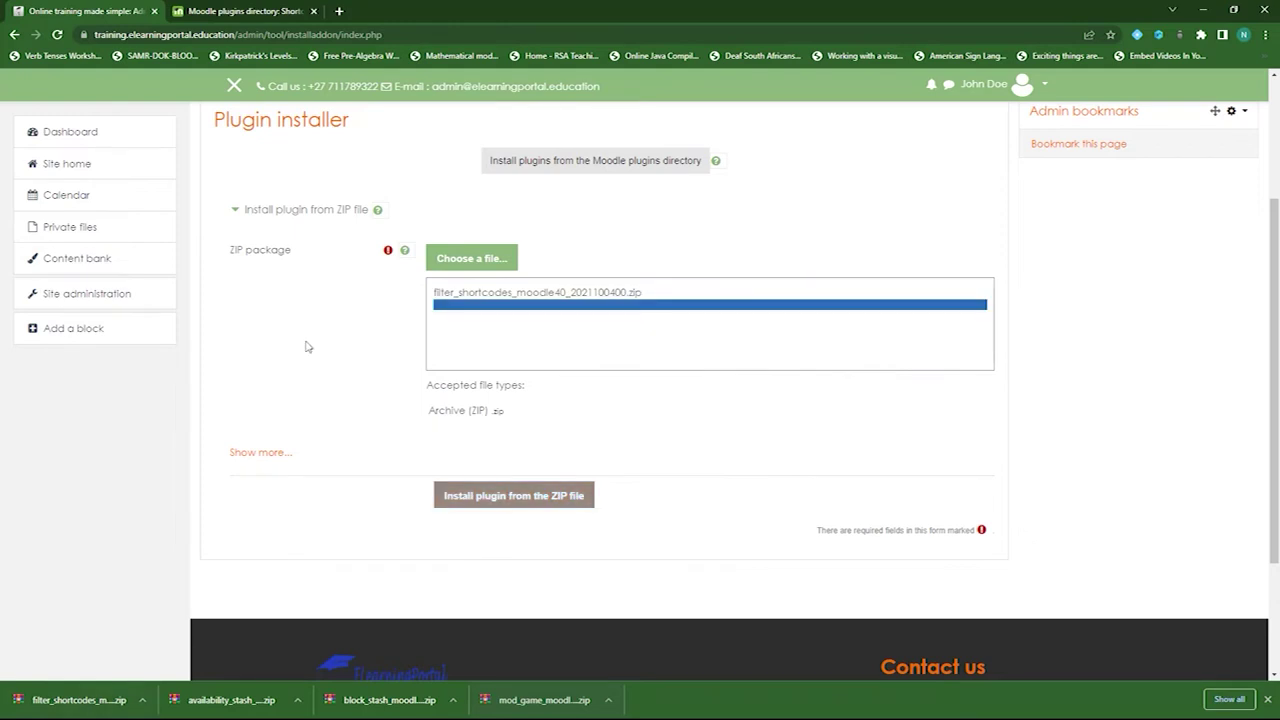
pyautogui.click(529, 494)
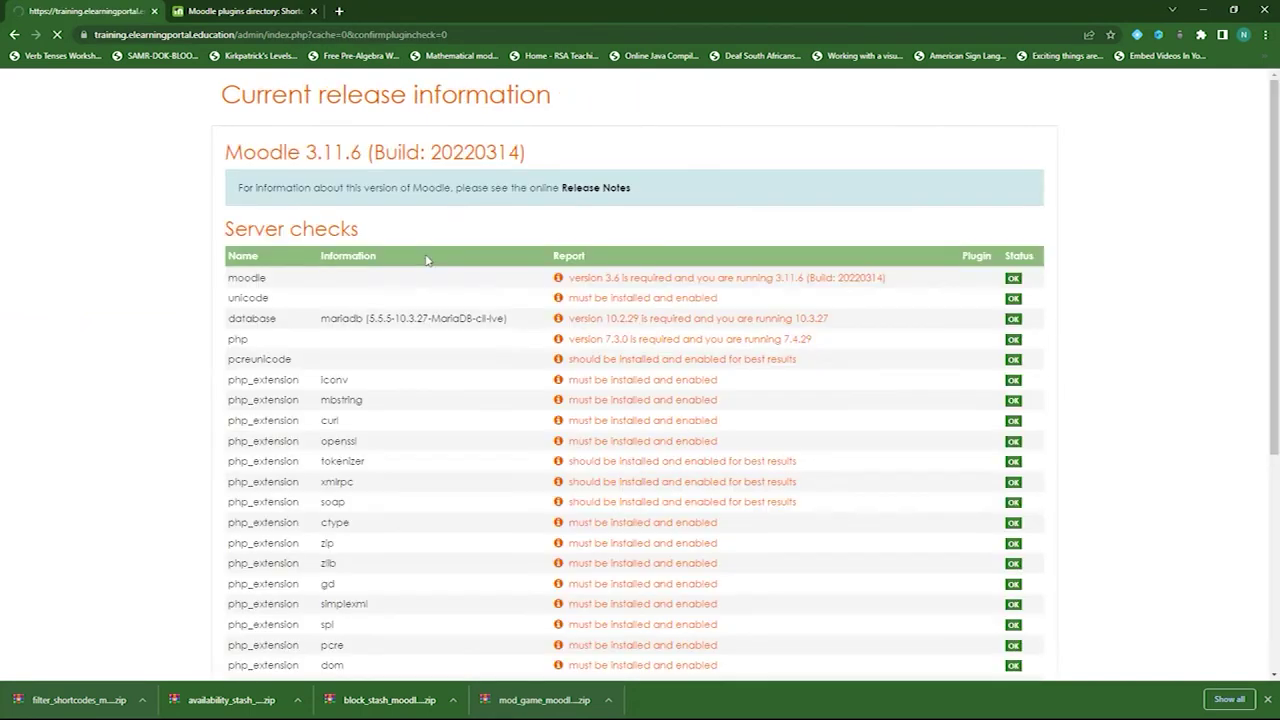
pyautogui.scroll(-5, 436, 460)
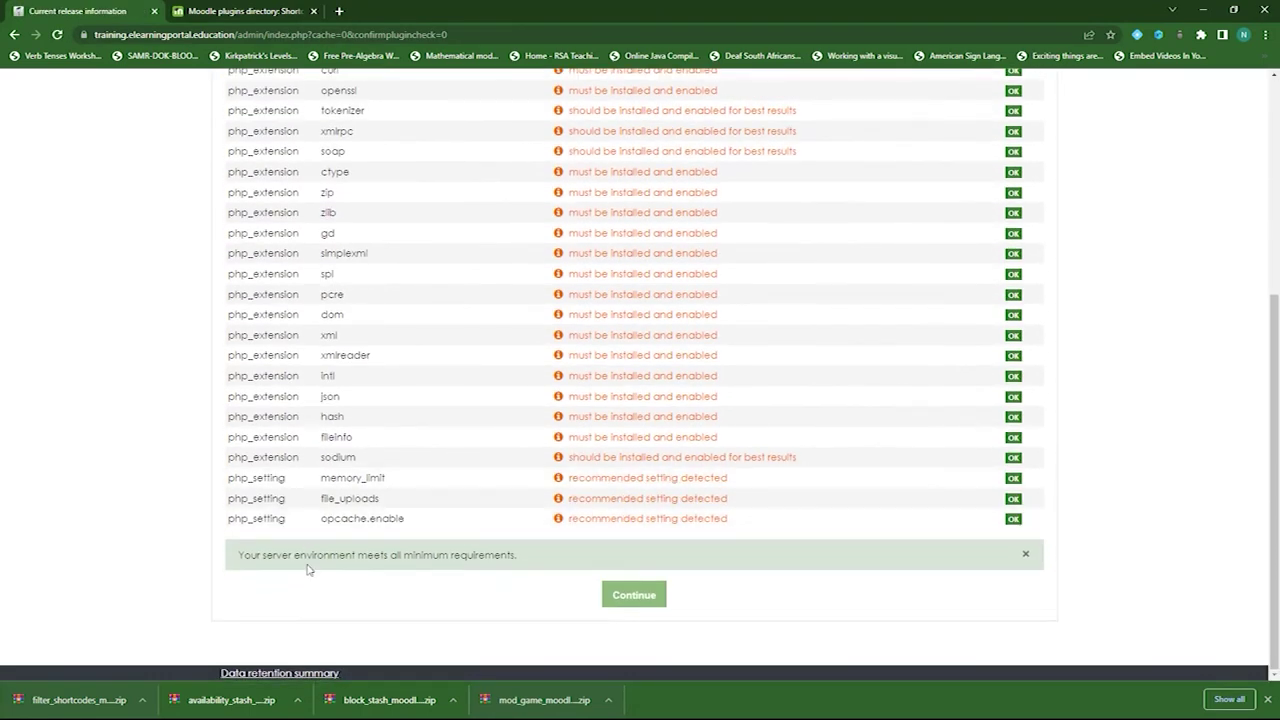
pyautogui.click(651, 602)
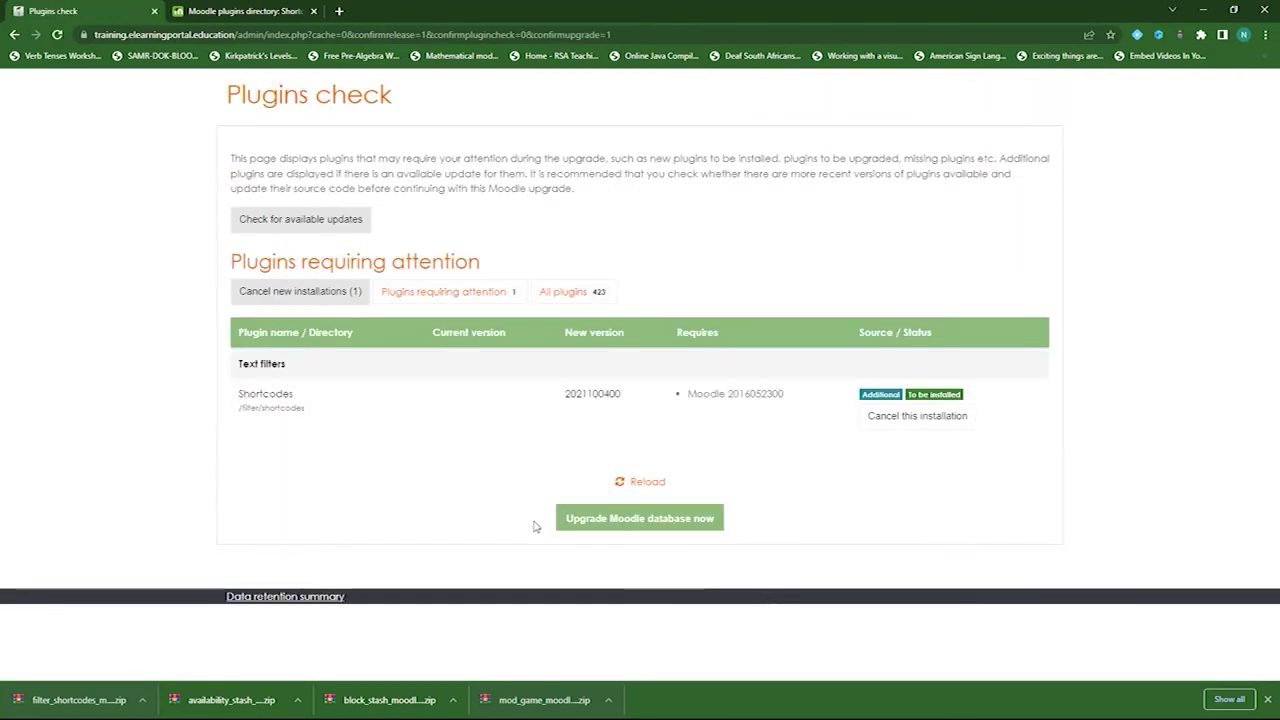
pyautogui.click(620, 521)
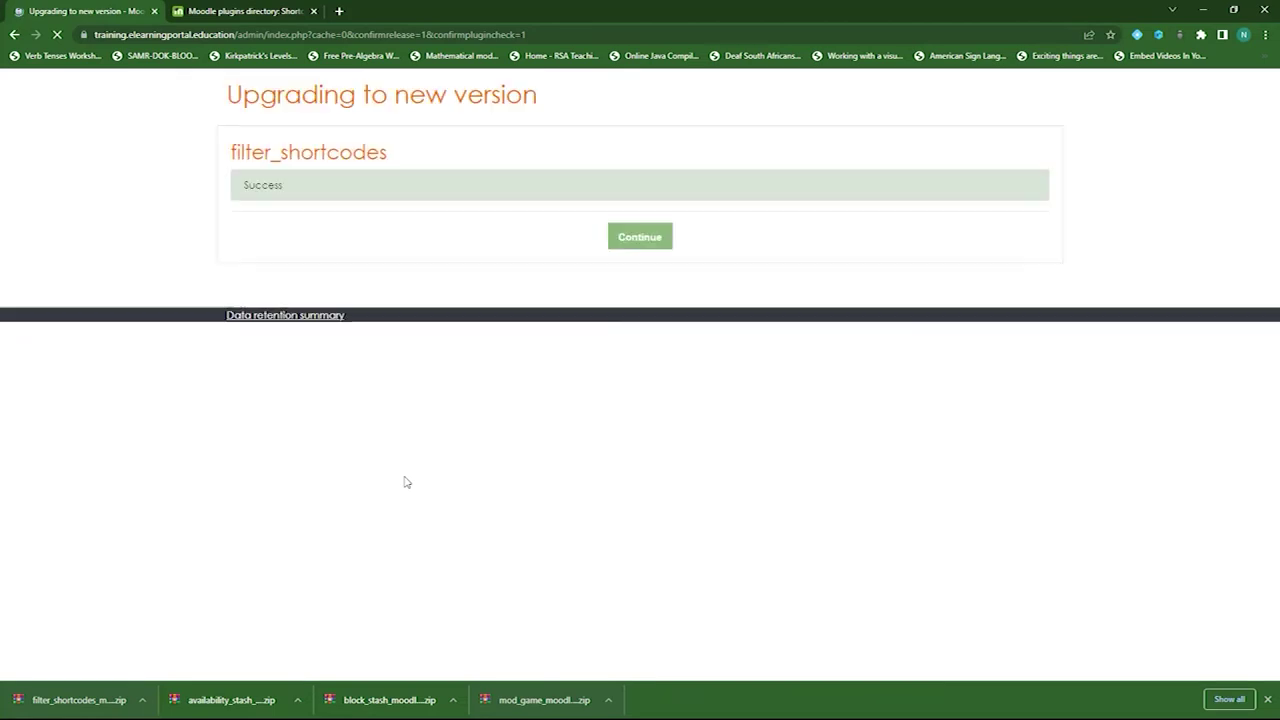
pyautogui.click(643, 243)
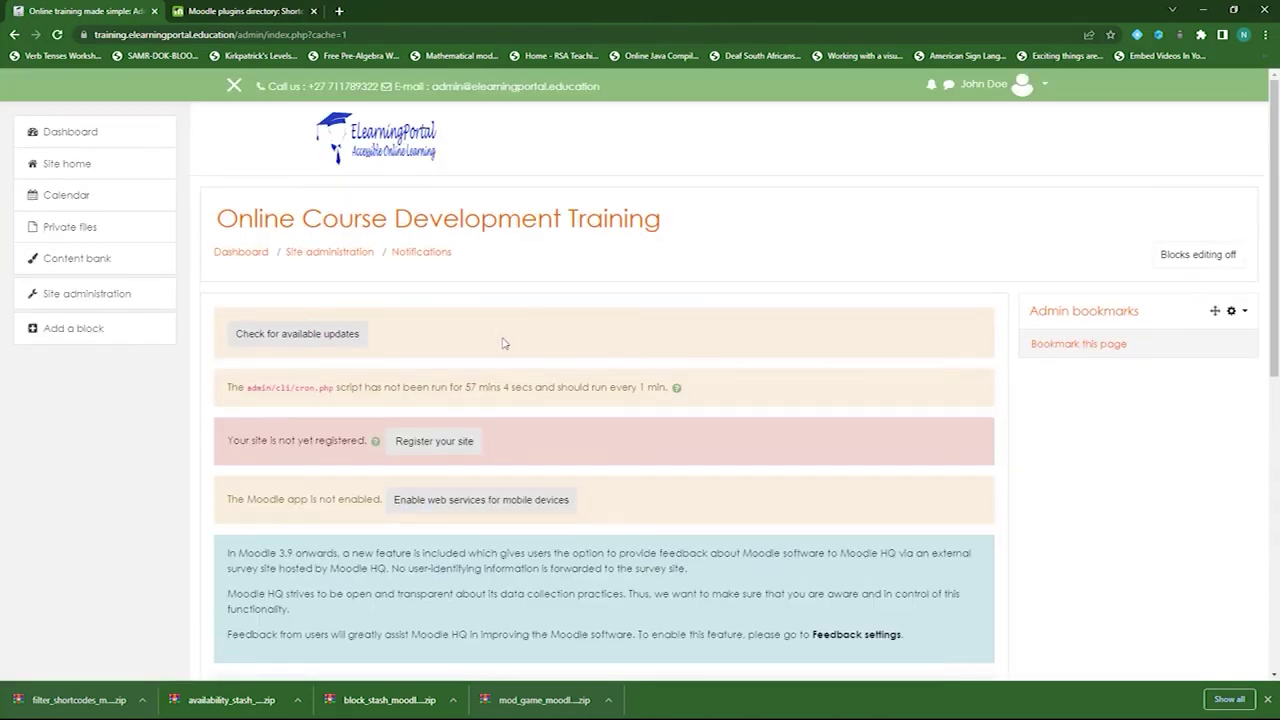
# - Open Computing Course Development from Site home, then toggle editing off and back on
pyautogui.click(86, 166)
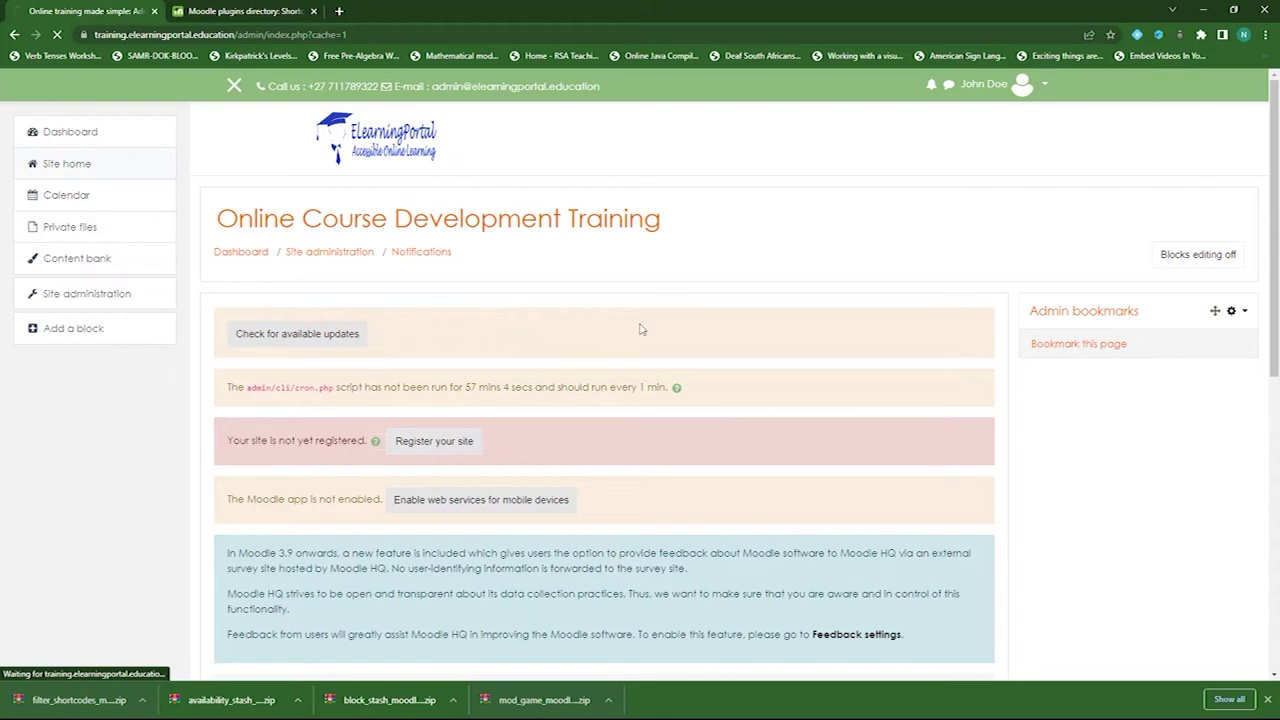
pyautogui.scroll(-5, 408, 405)
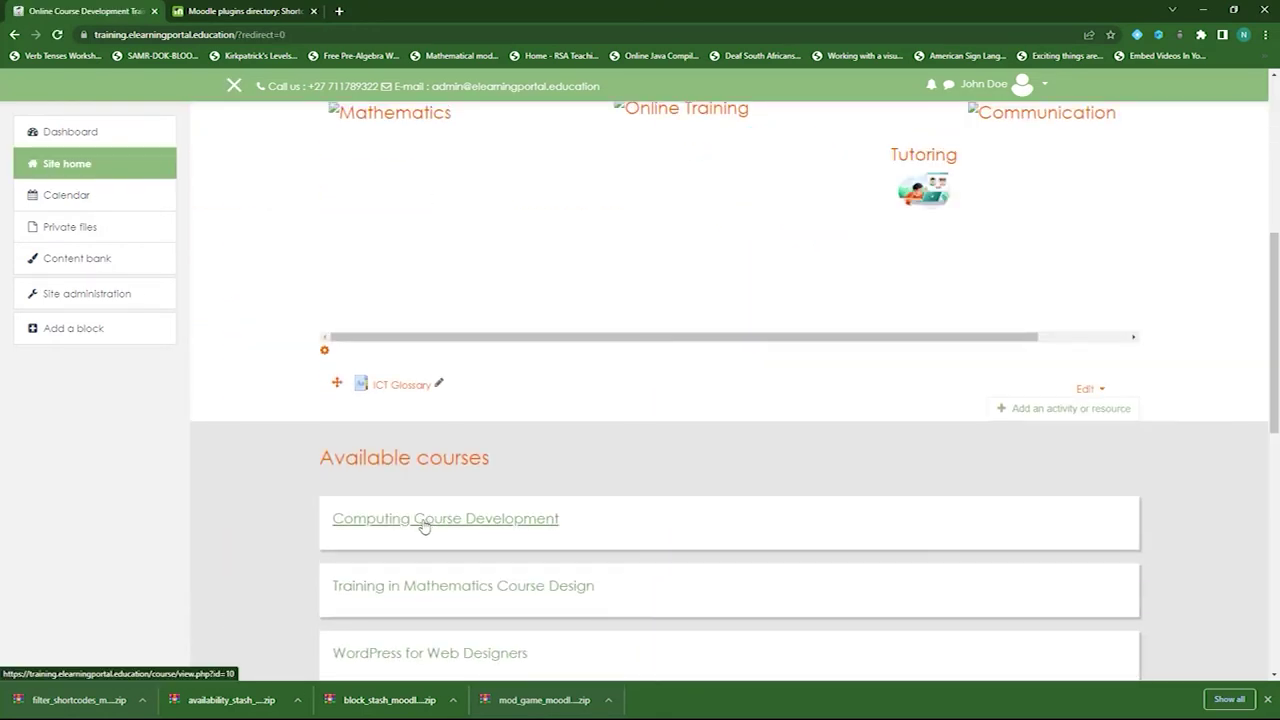
pyautogui.click(427, 532)
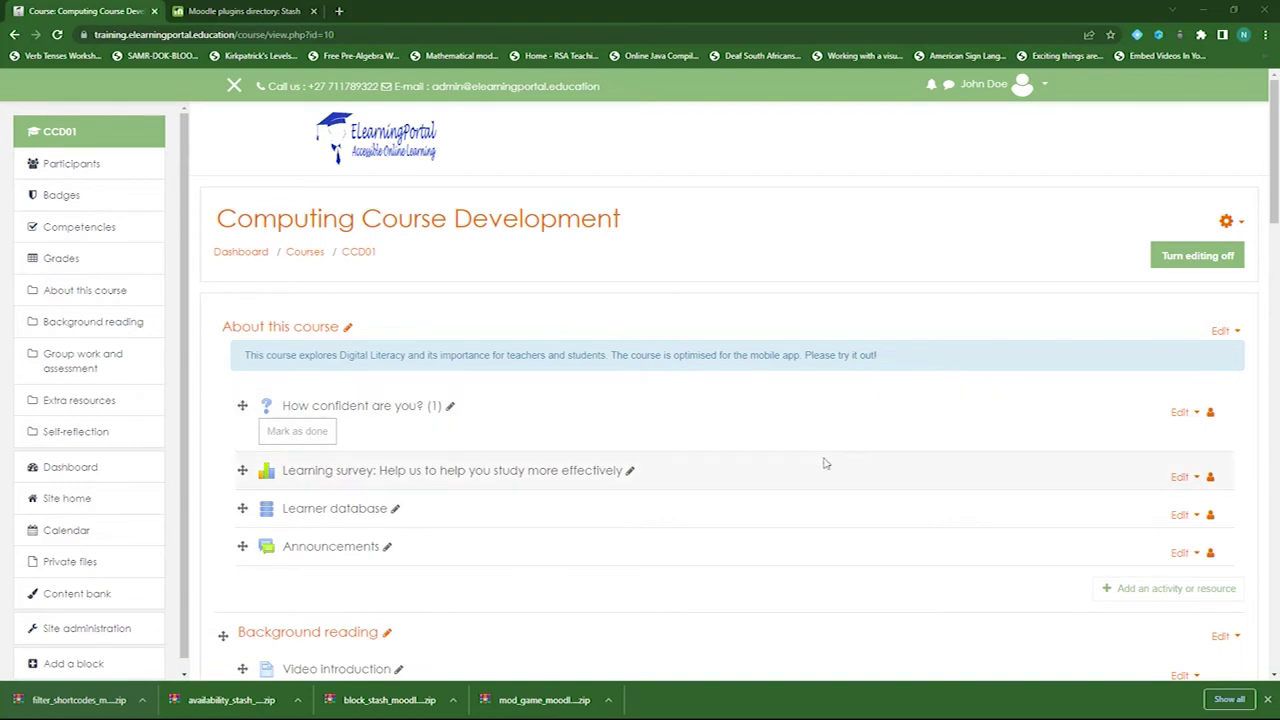
pyautogui.scroll(-1, 766, 483)
pyautogui.scroll(-1, 138, 490)
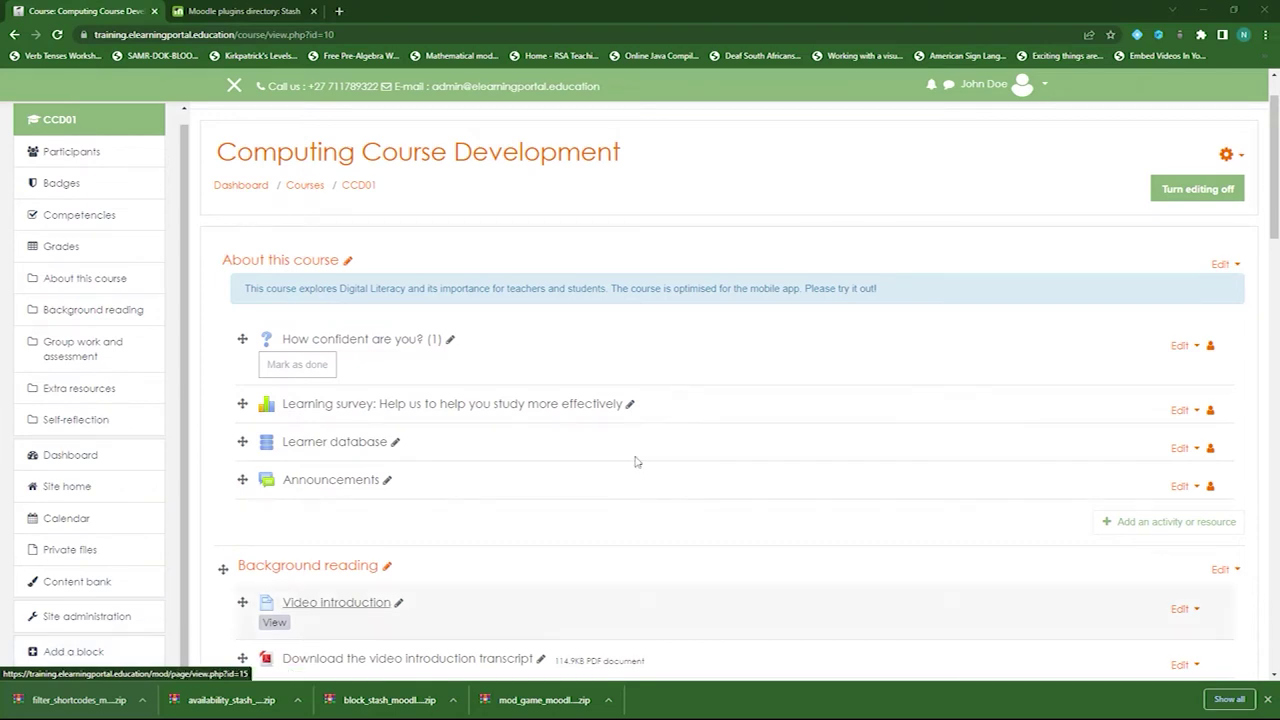
pyautogui.click(1185, 200)
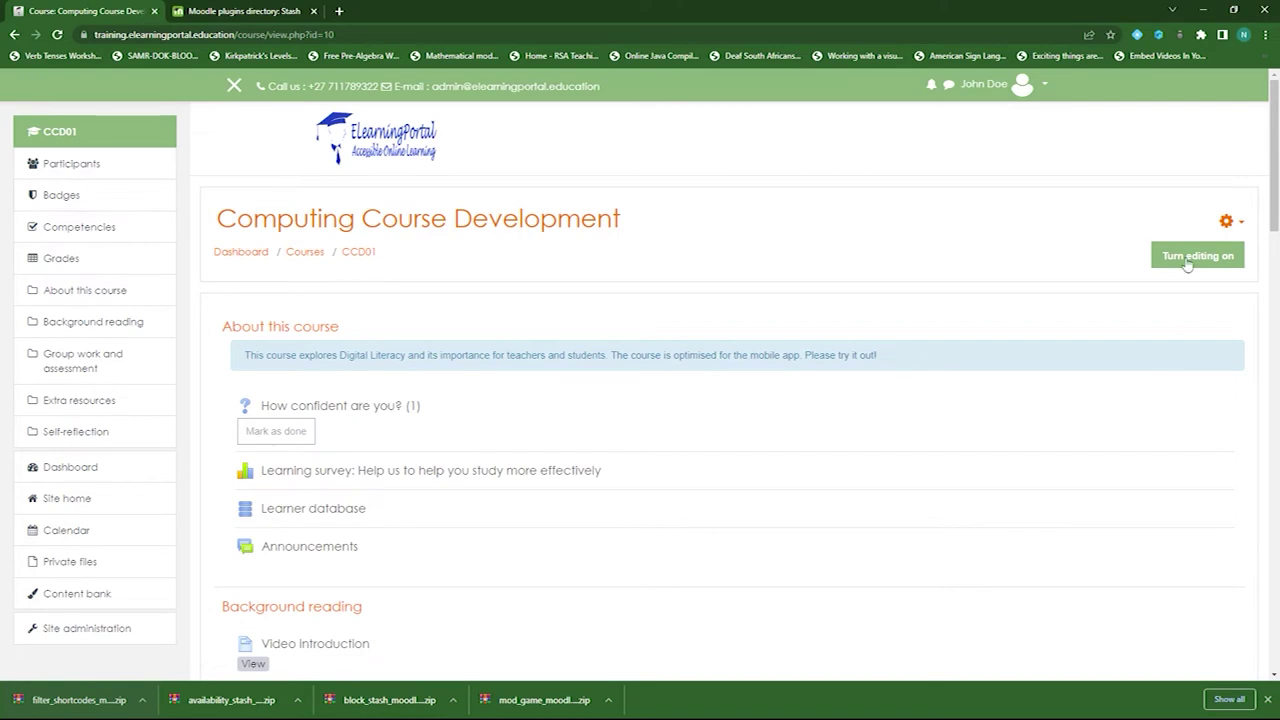
pyautogui.click(1199, 260)
pyautogui.click(1199, 257)
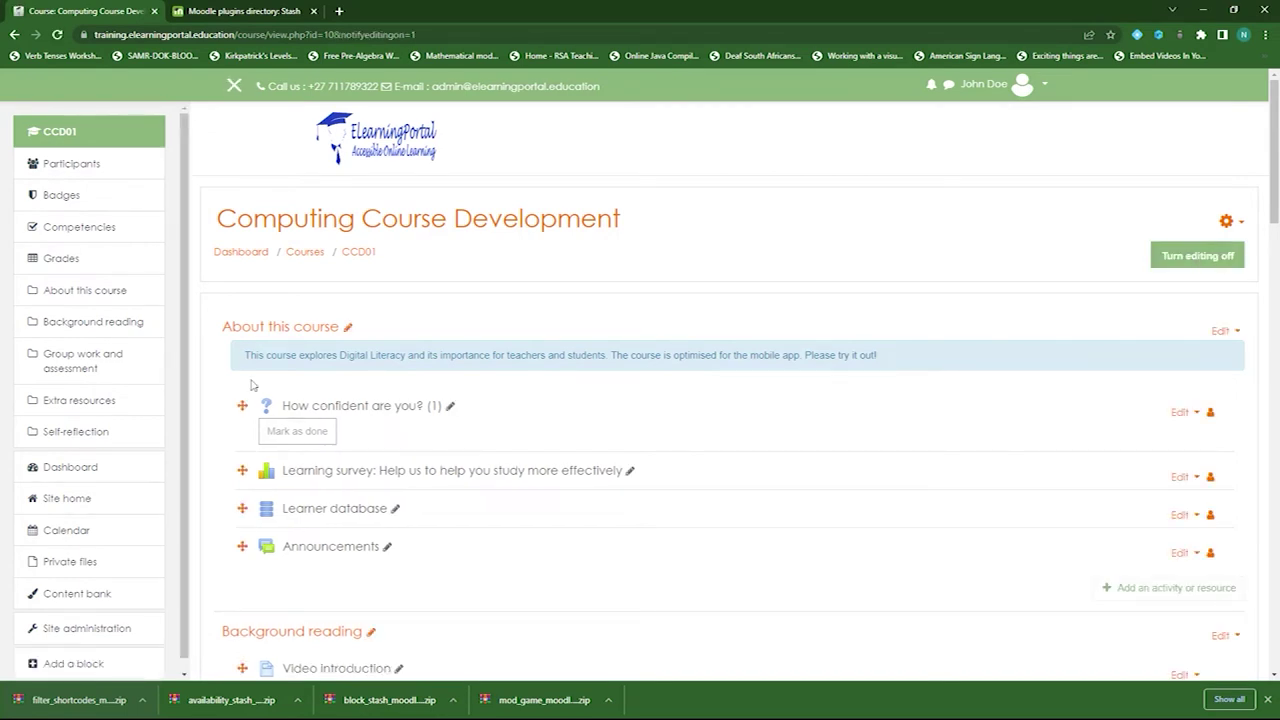
pyautogui.scroll(-1, 40, 440)
# - Add a Stash block to the course and open its Setup to view the empty items list
pyautogui.click(78, 655)
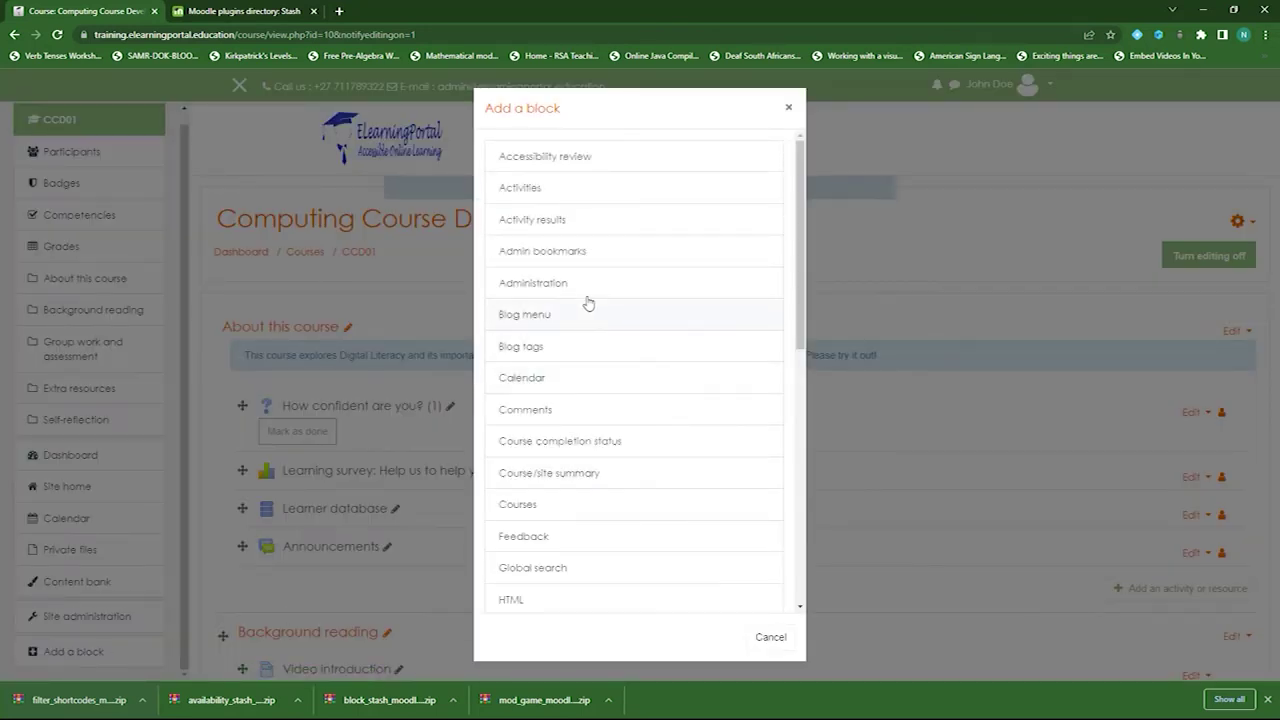
pyautogui.scroll(-6, 596, 492)
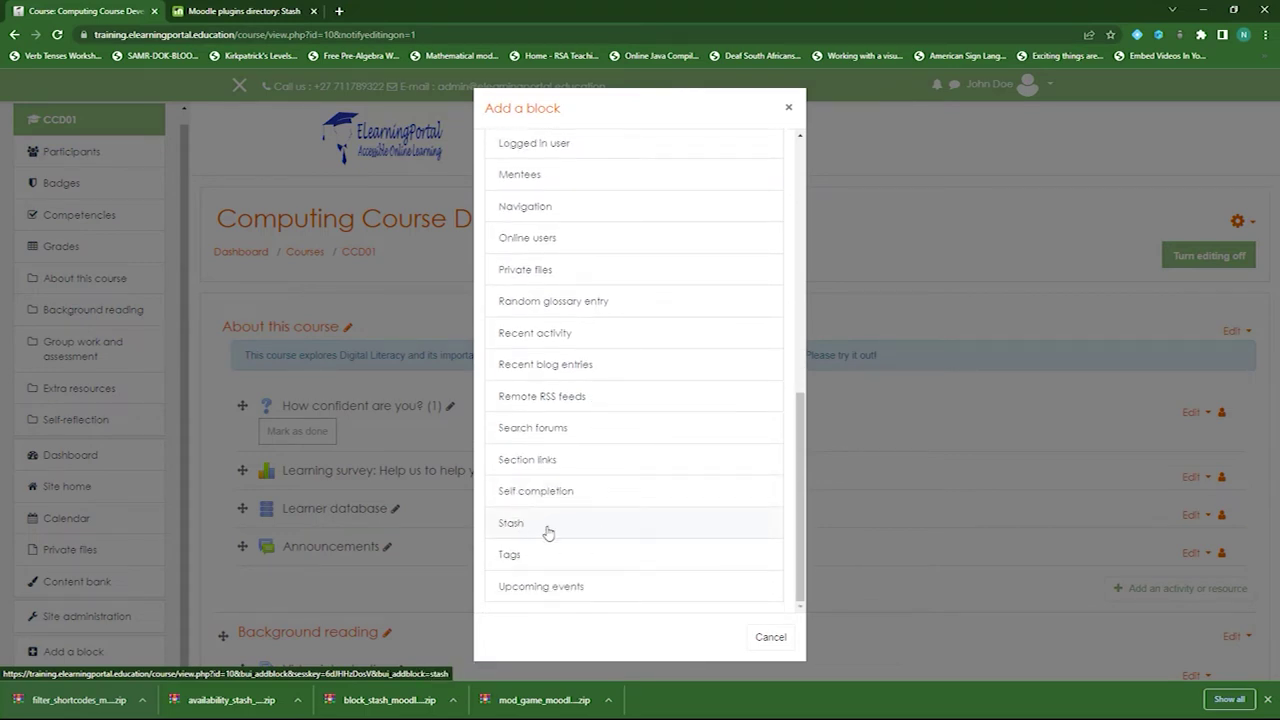
pyautogui.click(519, 527)
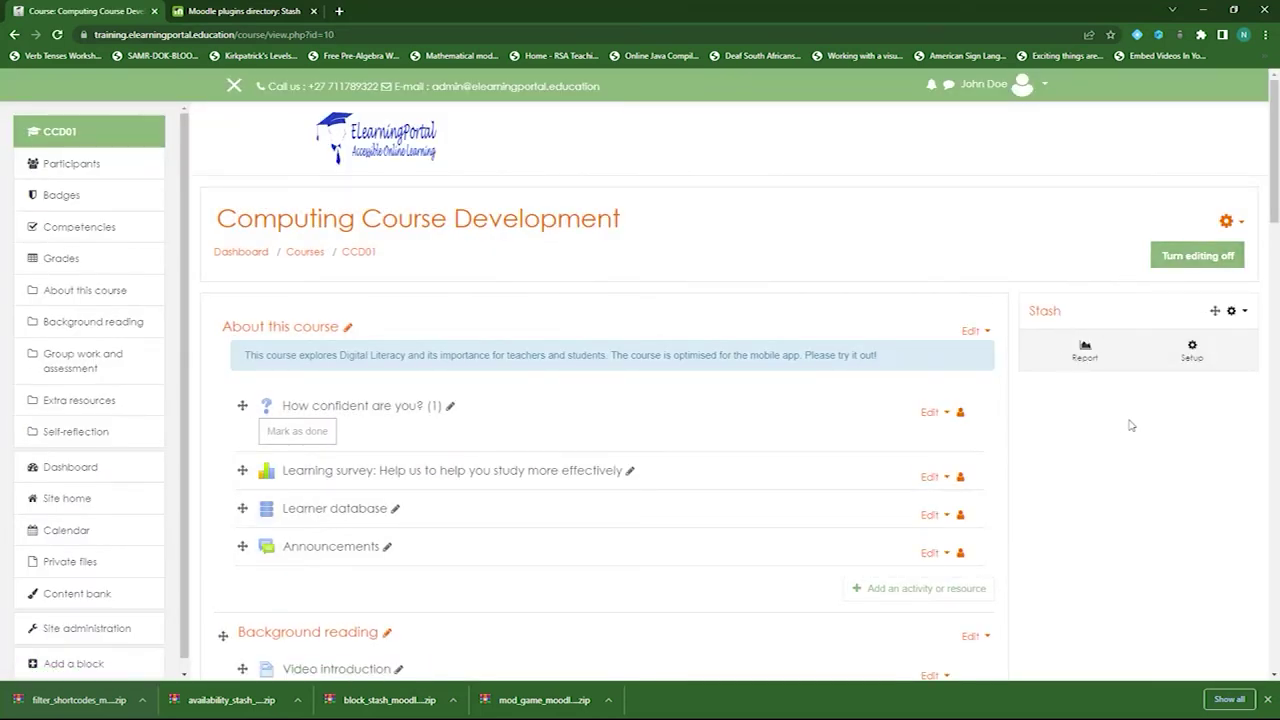
pyautogui.click(1192, 352)
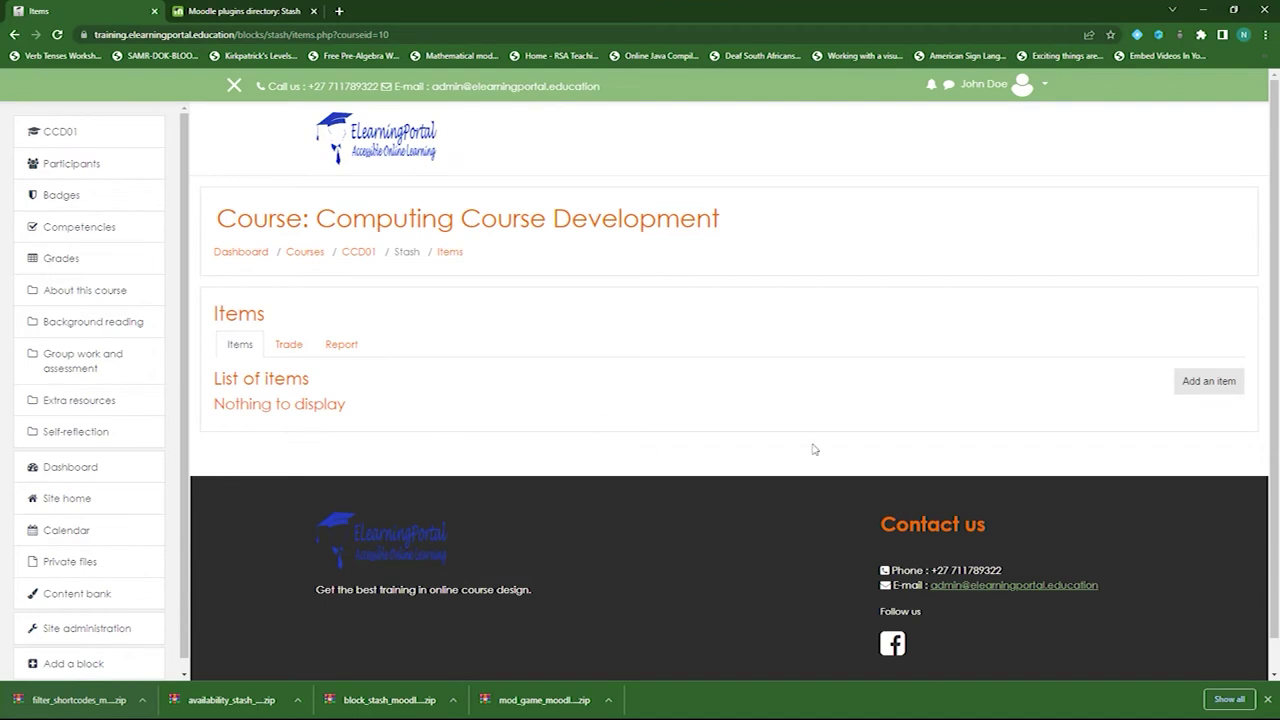
# - Start a new Stash item and name it Badge 1
pyautogui.click(1205, 384)
pyautogui.scroll(-1, 320, 485)
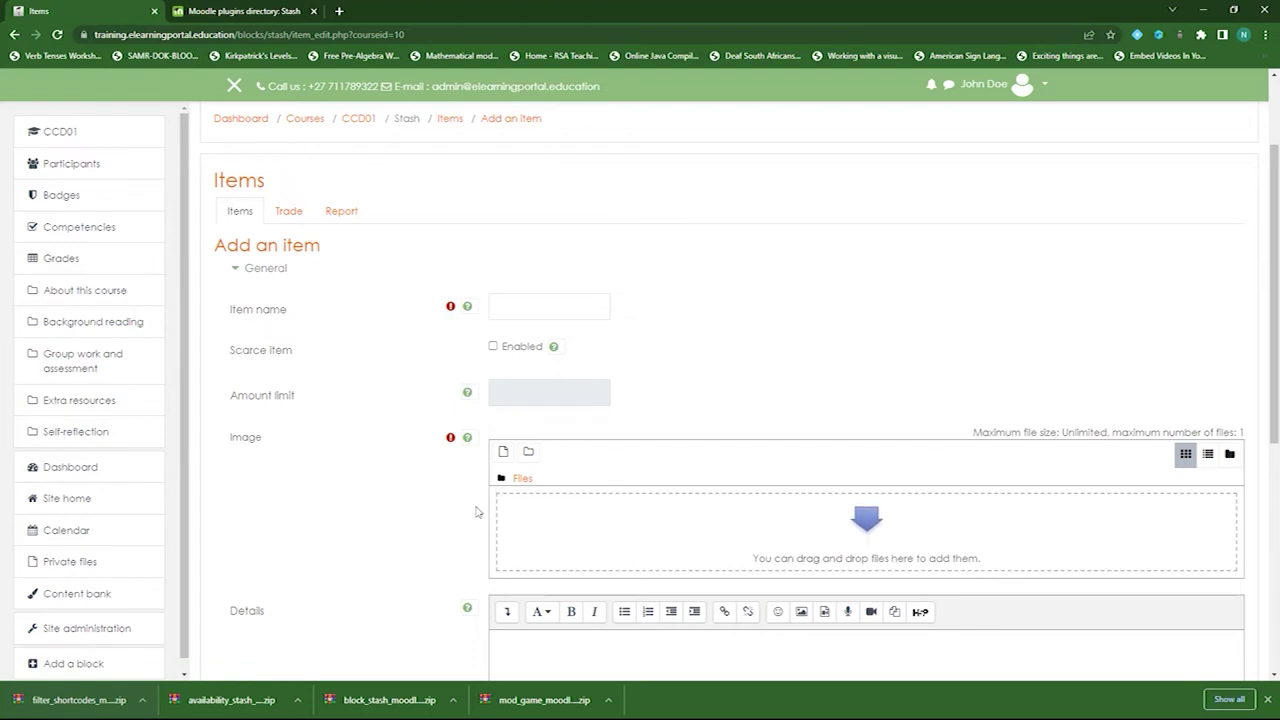
pyautogui.scroll(-1, 551, 526)
pyautogui.scroll(-2, 586, 477)
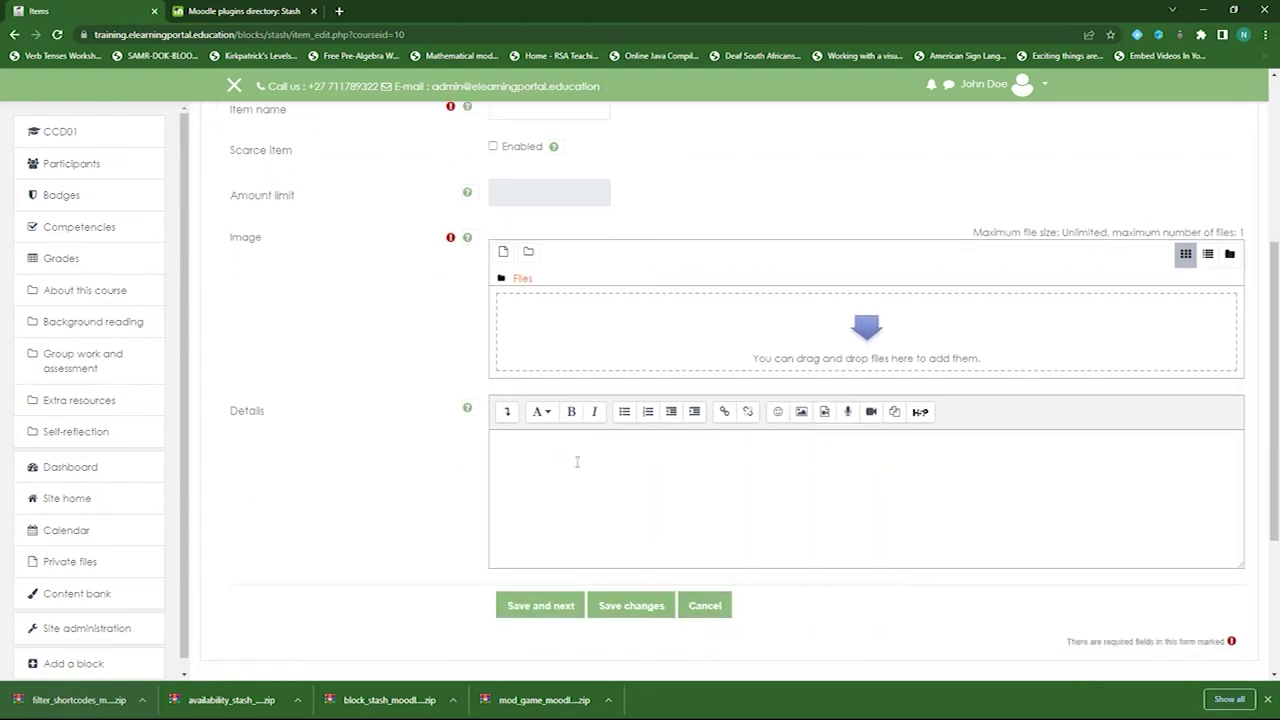
pyautogui.scroll(3, 560, 505)
pyautogui.click(525, 307)
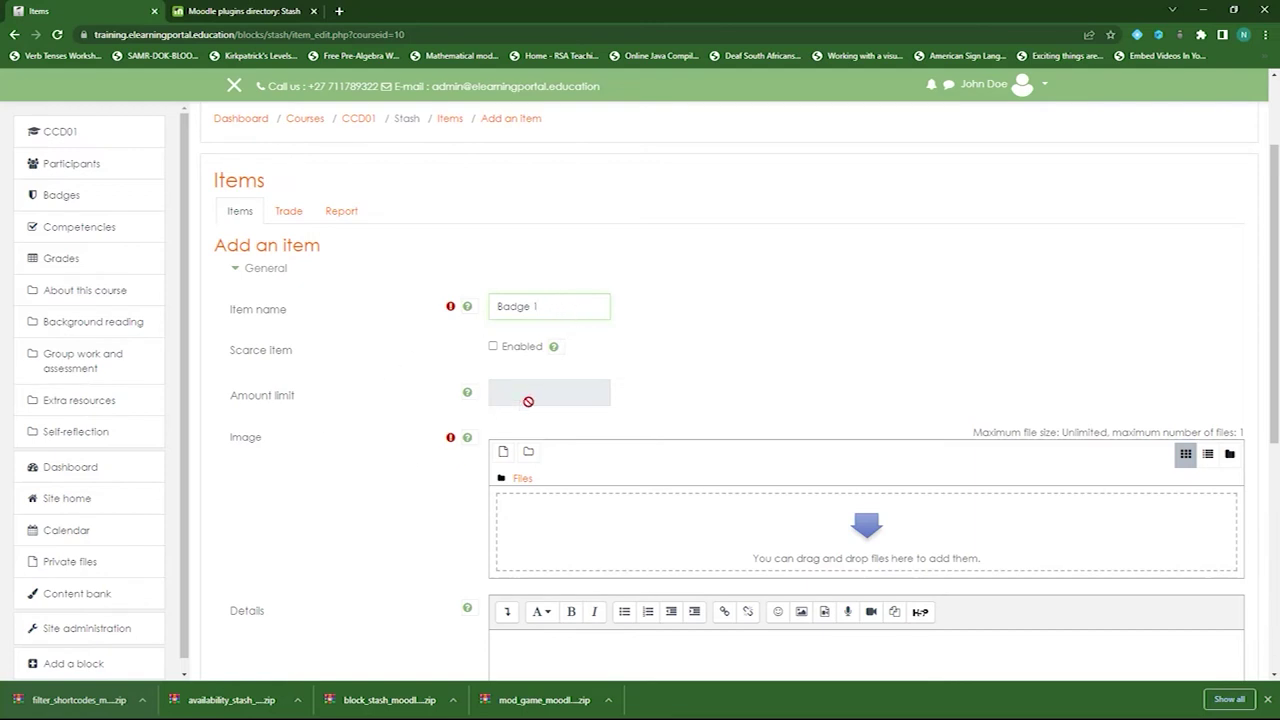
# - Try the Scarce item option, then leave it unticked with no amount limit
pyautogui.click(493, 346)
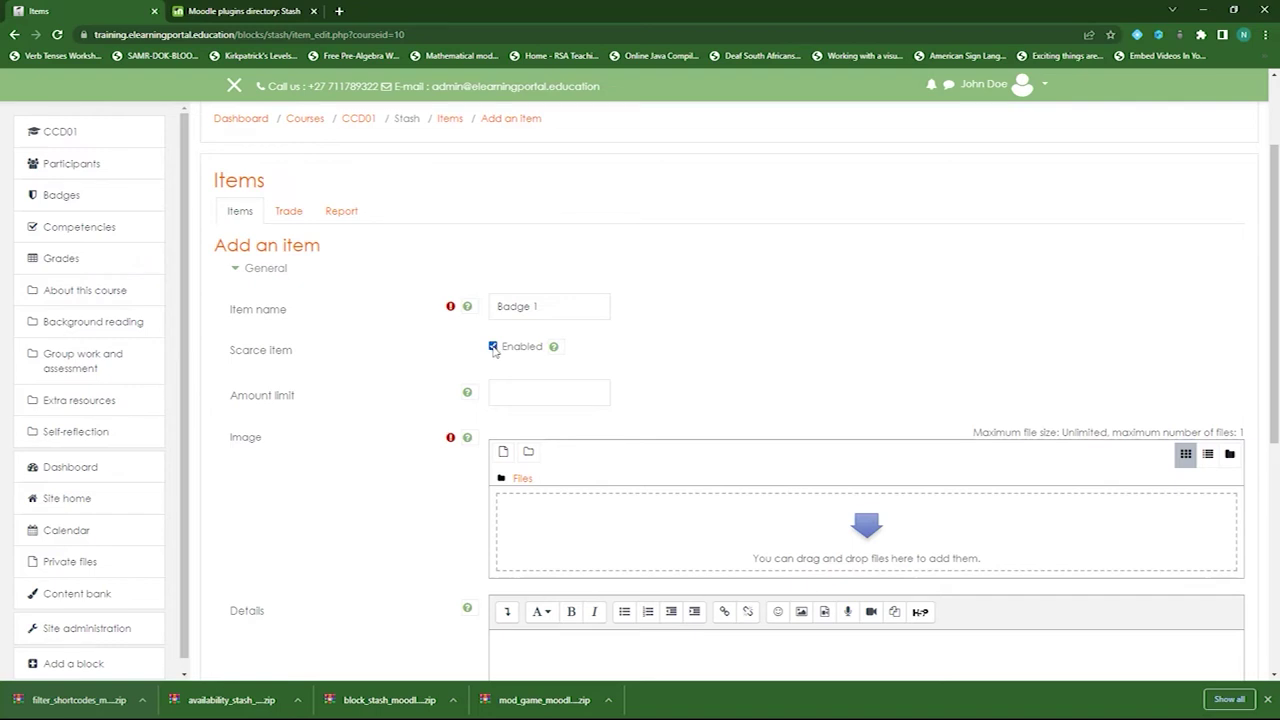
pyautogui.click(493, 348)
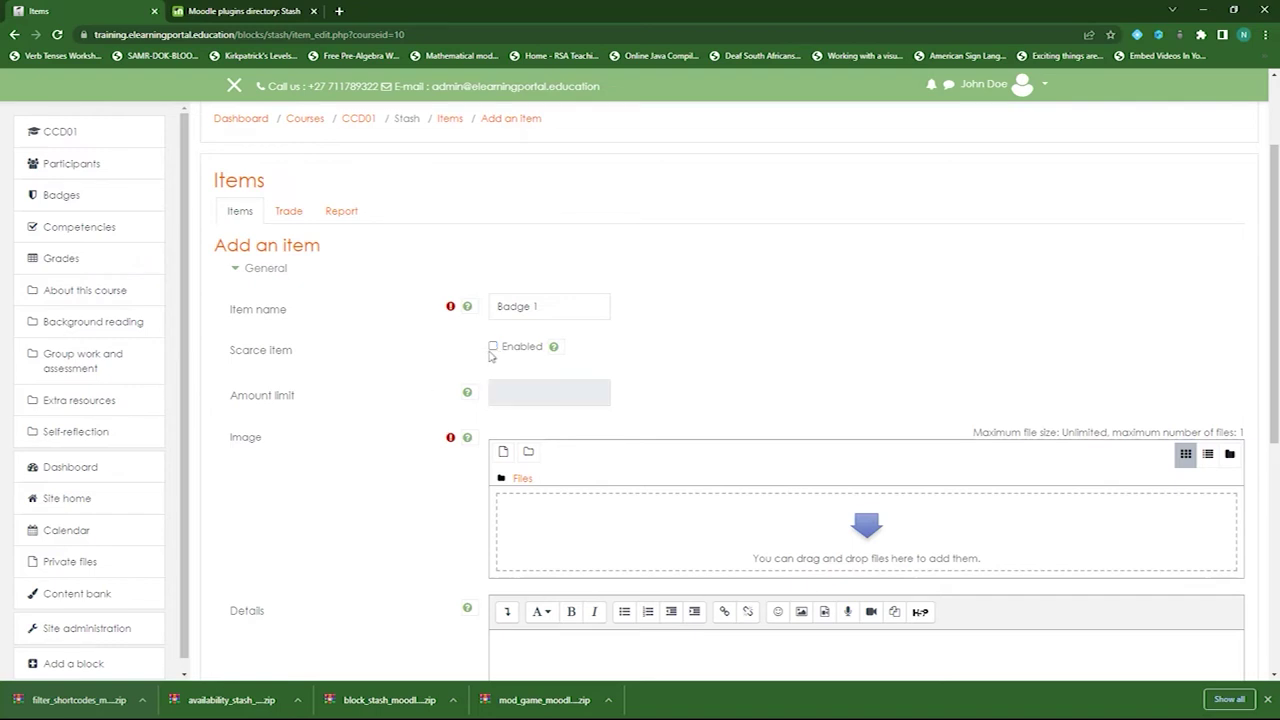
pyautogui.click(494, 348)
pyautogui.click(528, 392)
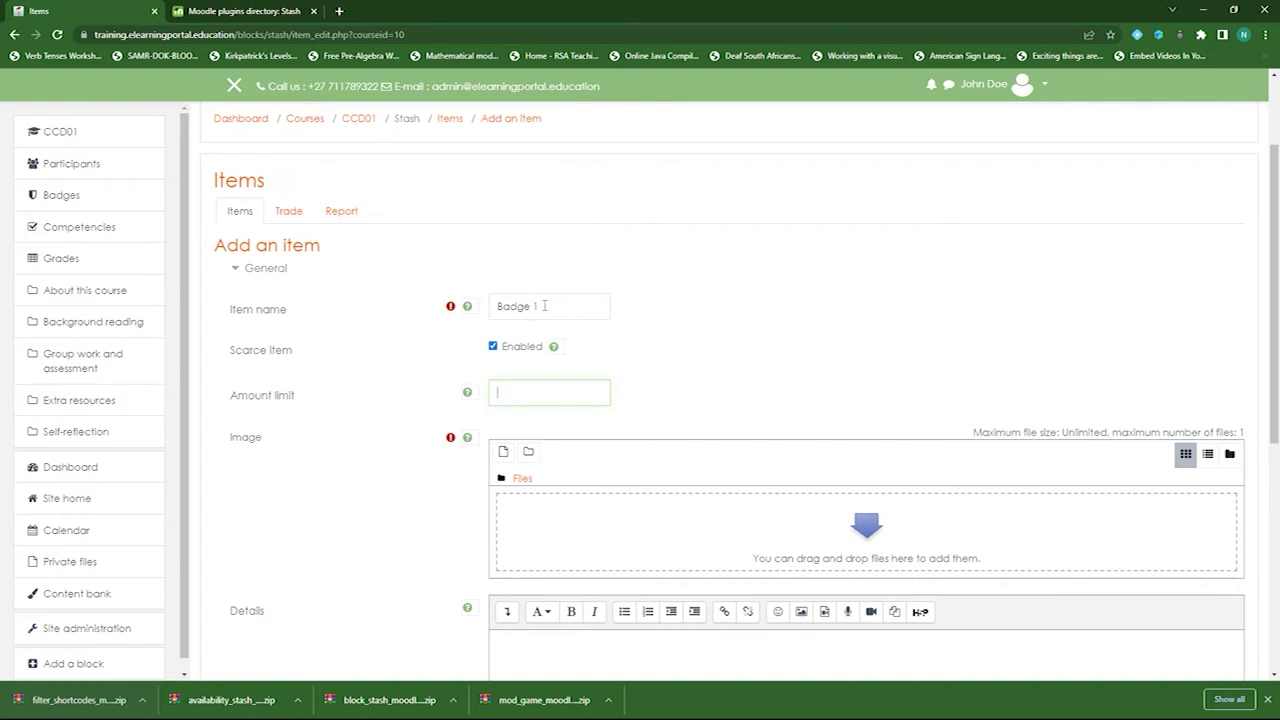
pyautogui.click(493, 347)
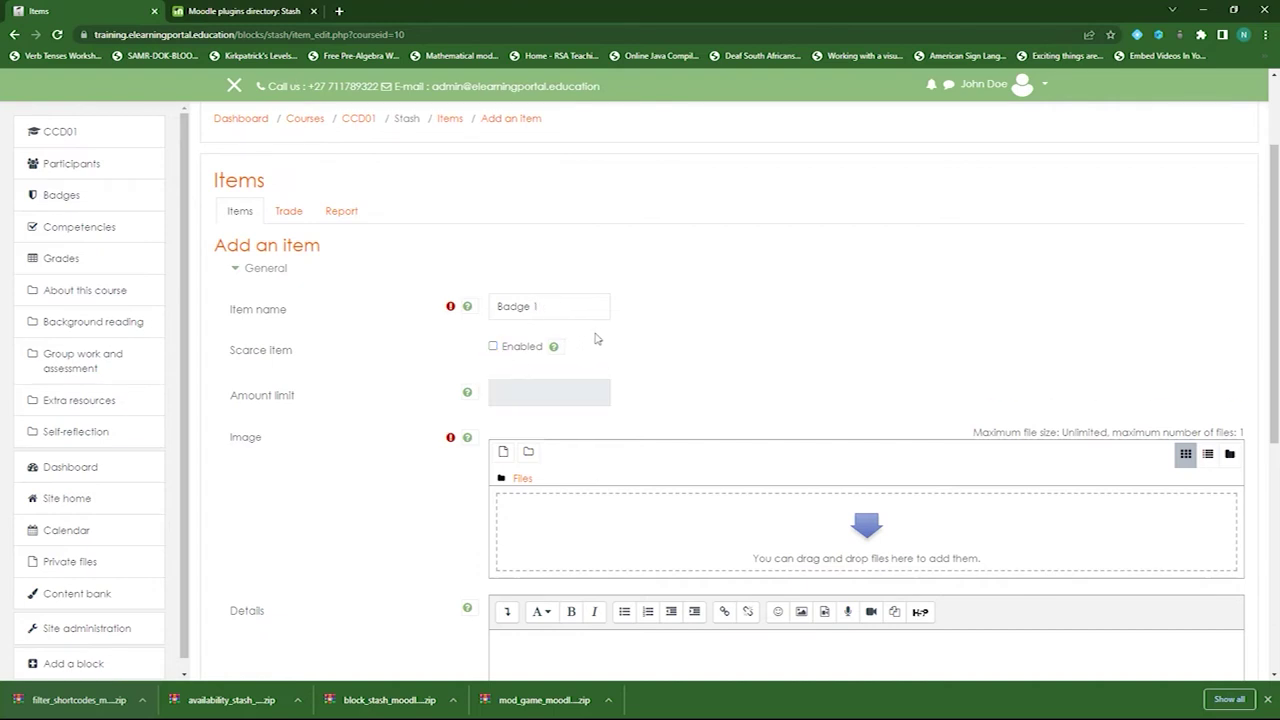
pyautogui.scroll(-2, 410, 375)
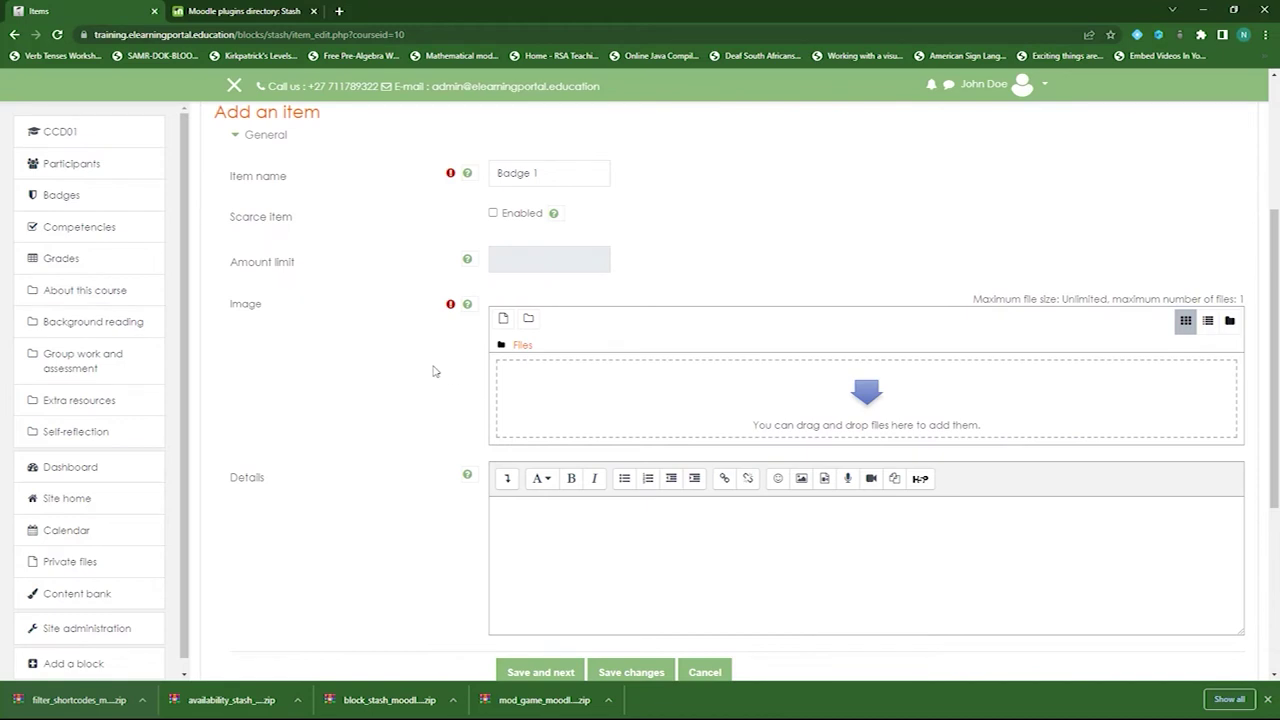
# - Search Google for 'free images' in a new tab and open the Pixabay result
pyautogui.click(341, 11)
pyautogui.write('fr')
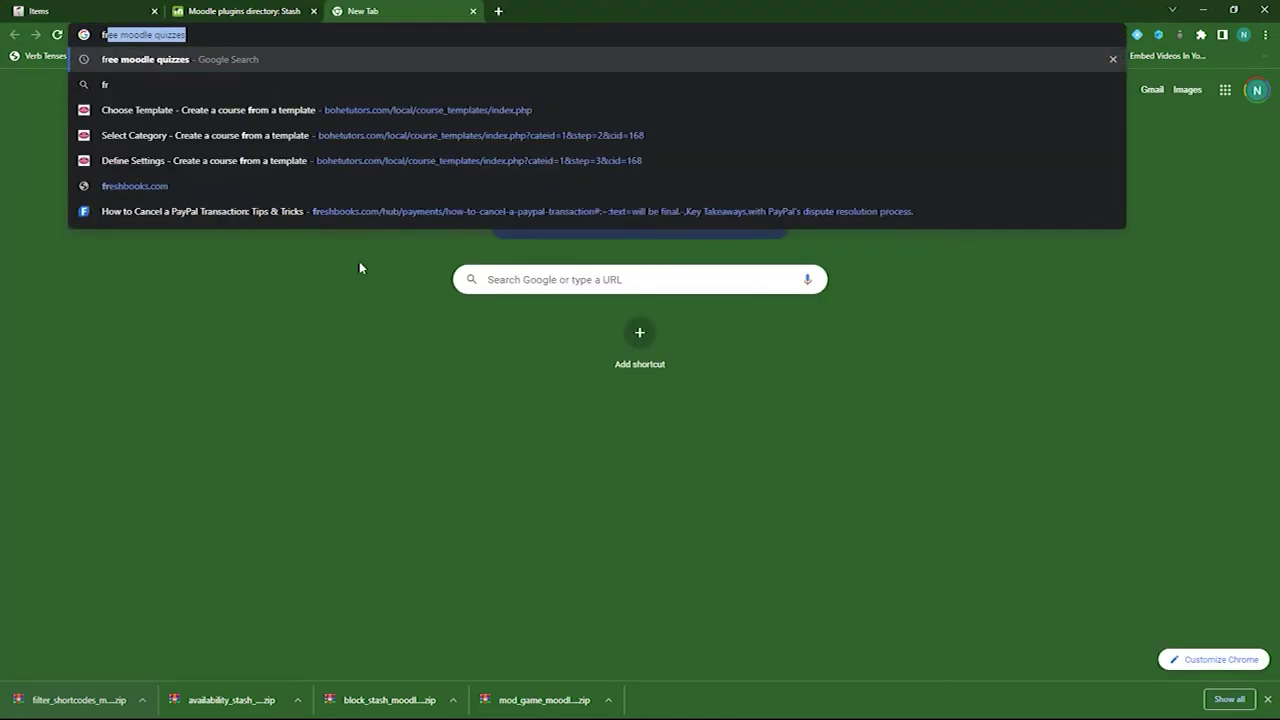
pyautogui.write('ee images')
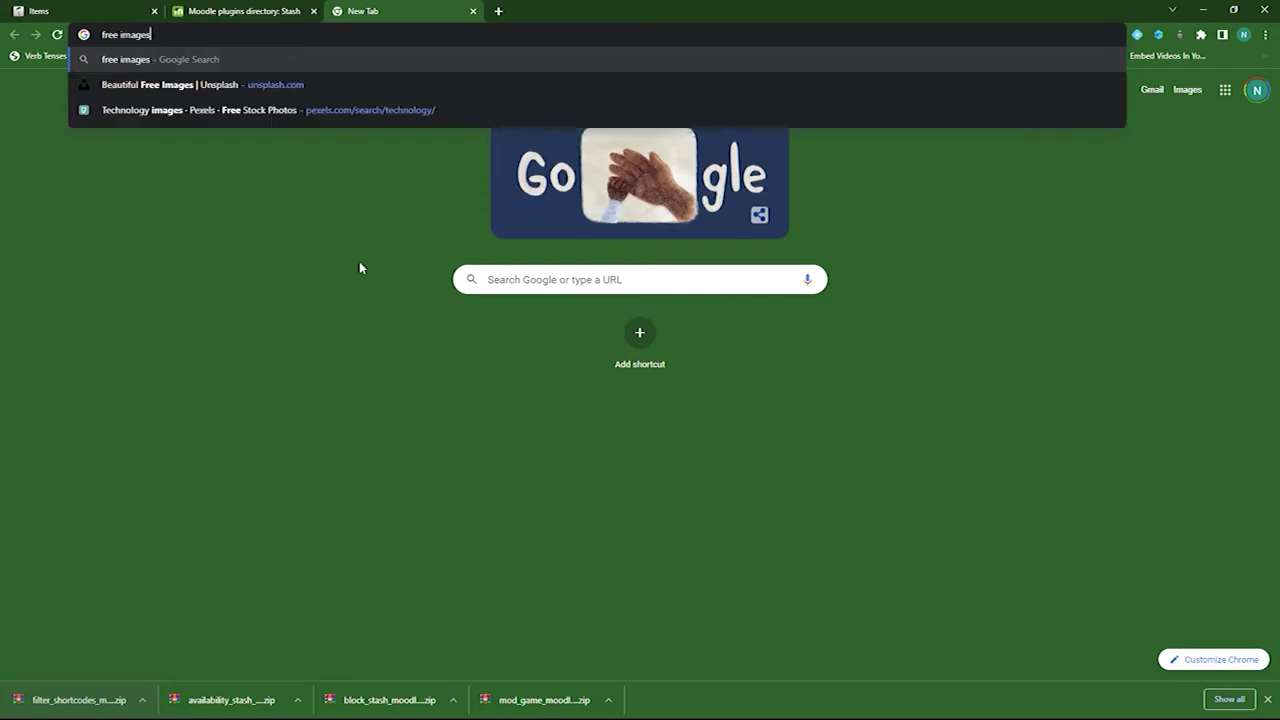
pyautogui.press('Return')
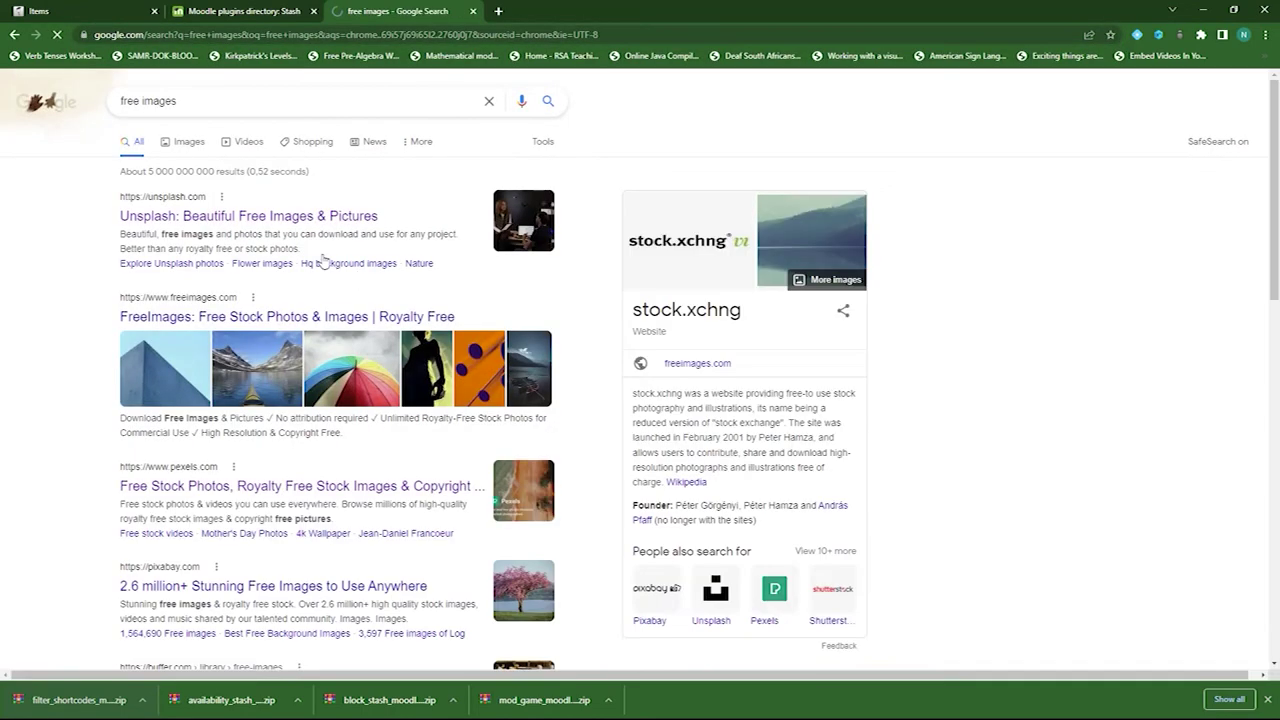
pyautogui.scroll(-2, 423, 291)
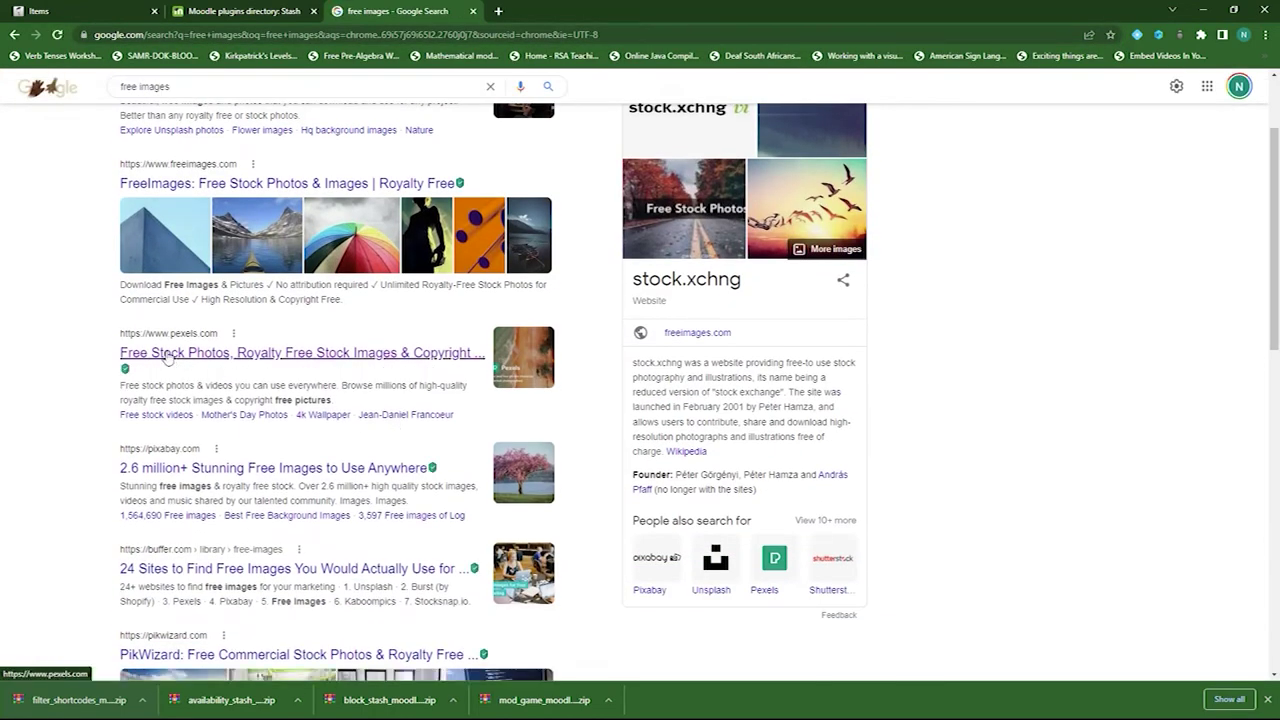
pyautogui.click(232, 474)
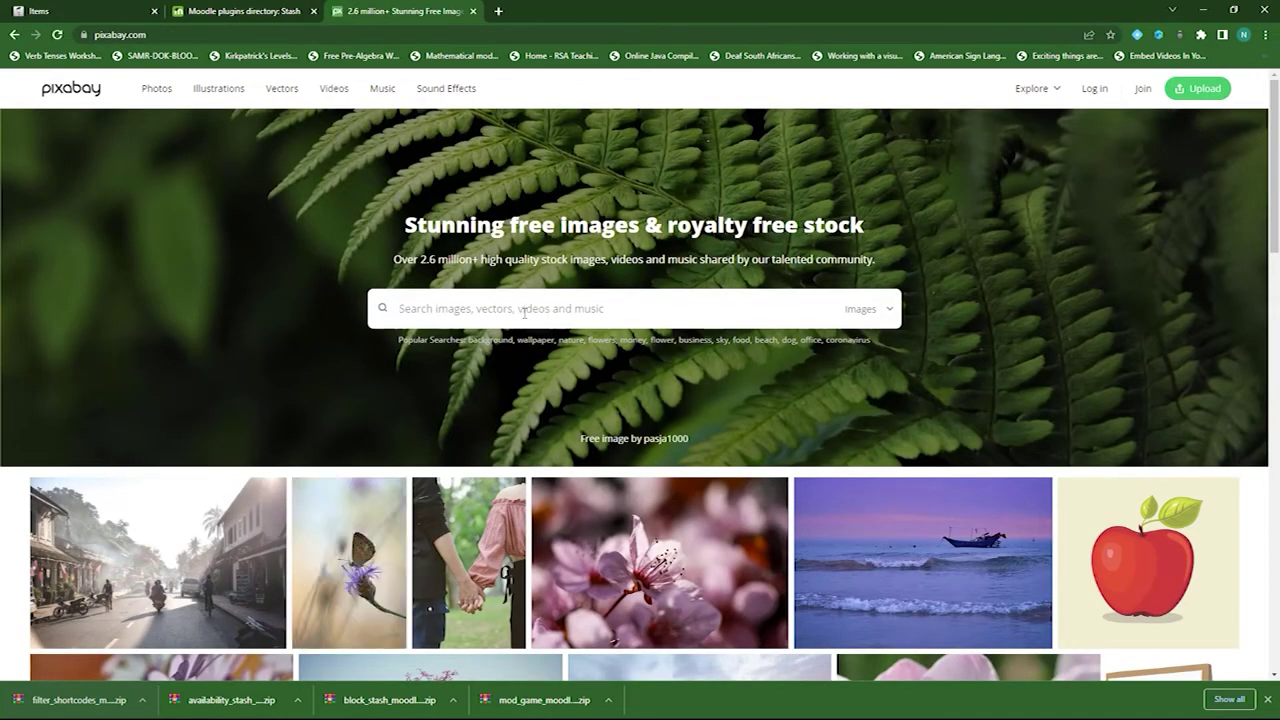
# - Search Pixabay for 'badge' and browse the image results
pyautogui.click(489, 310)
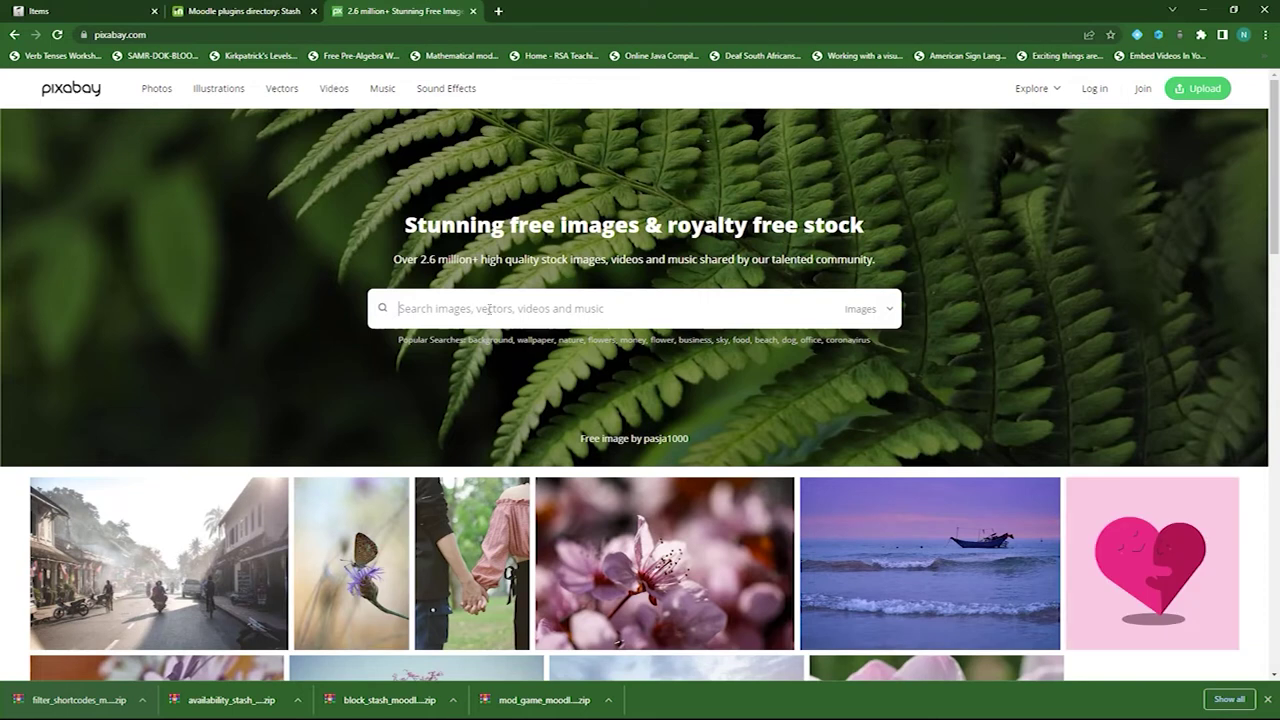
pyautogui.write('badge')
pyautogui.press('Return')
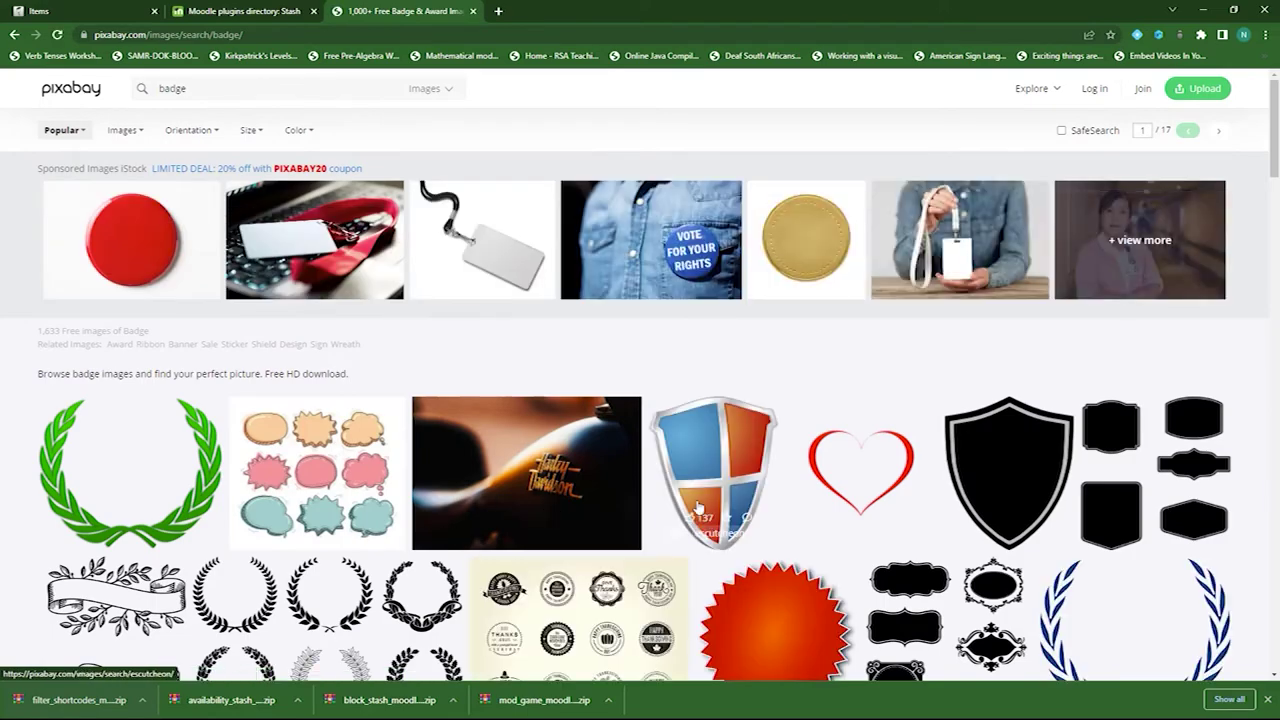
pyautogui.scroll(-2, 978, 380)
pyautogui.scroll(-1, 663, 495)
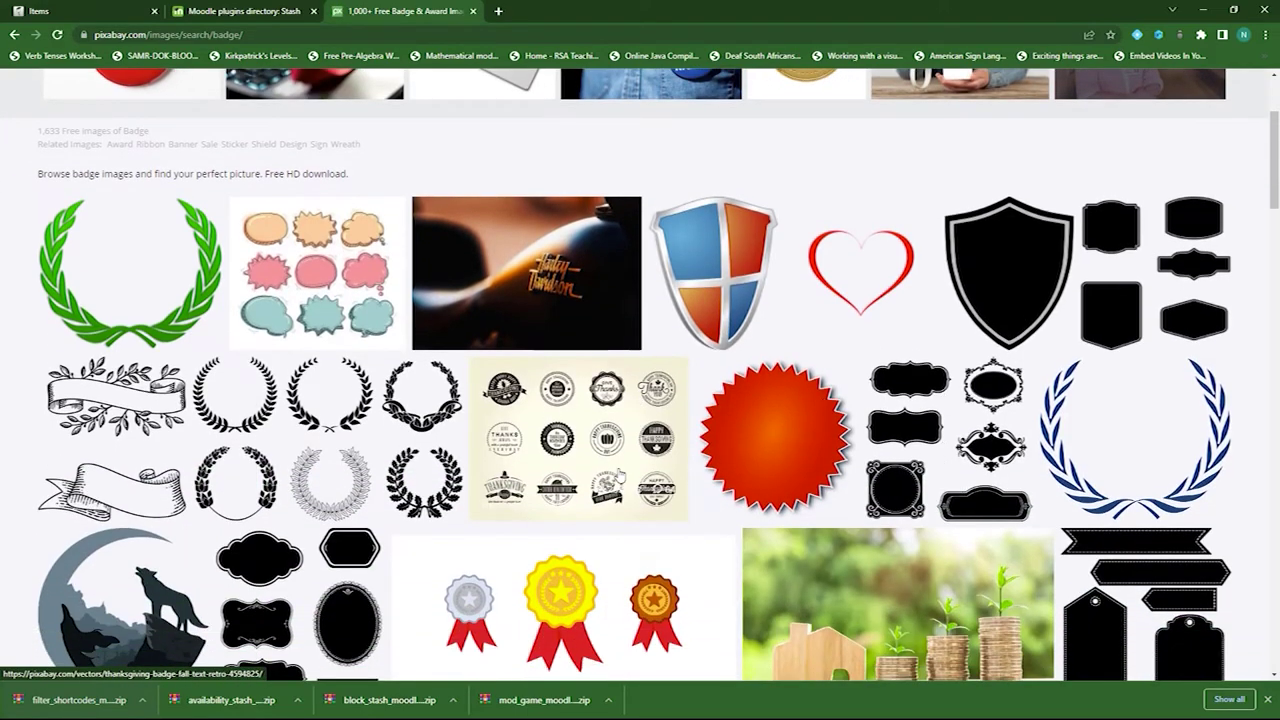
pyautogui.scroll(-3, 620, 476)
pyautogui.scroll(-2, 619, 476)
pyautogui.scroll(7, 619, 476)
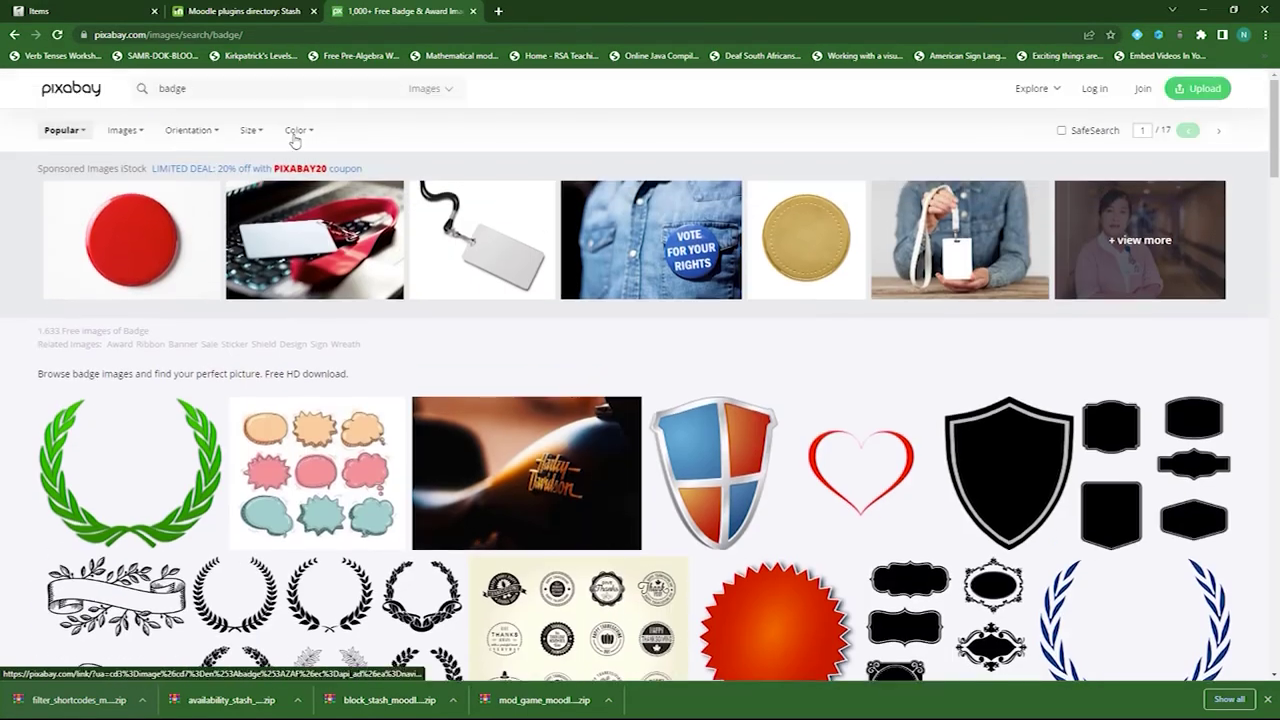
# - Replace the search with 'pokemon', browse the 279 results, then return to Moodle
pyautogui.moveTo(186, 88); pyautogui.dragTo(154, 90)
pyautogui.write('bd')
pyautogui.write('kemon')
pyautogui.press('Return')
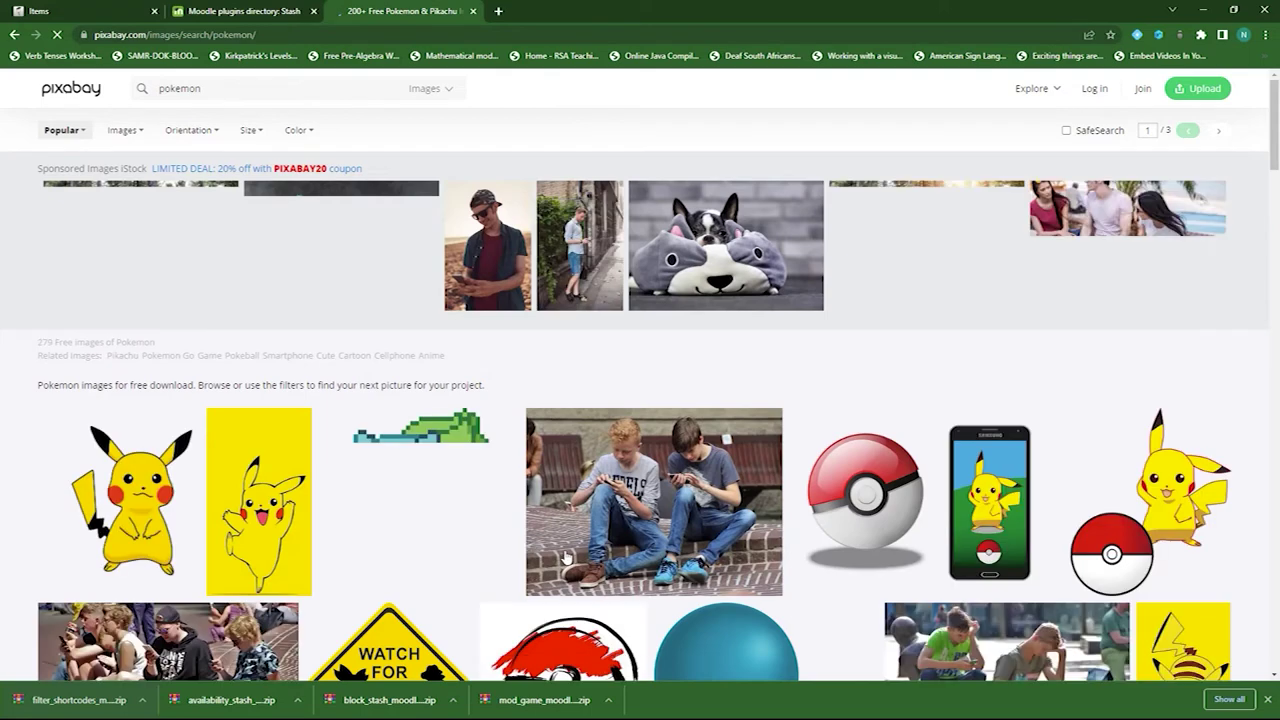
pyautogui.scroll(-2, 181, 360)
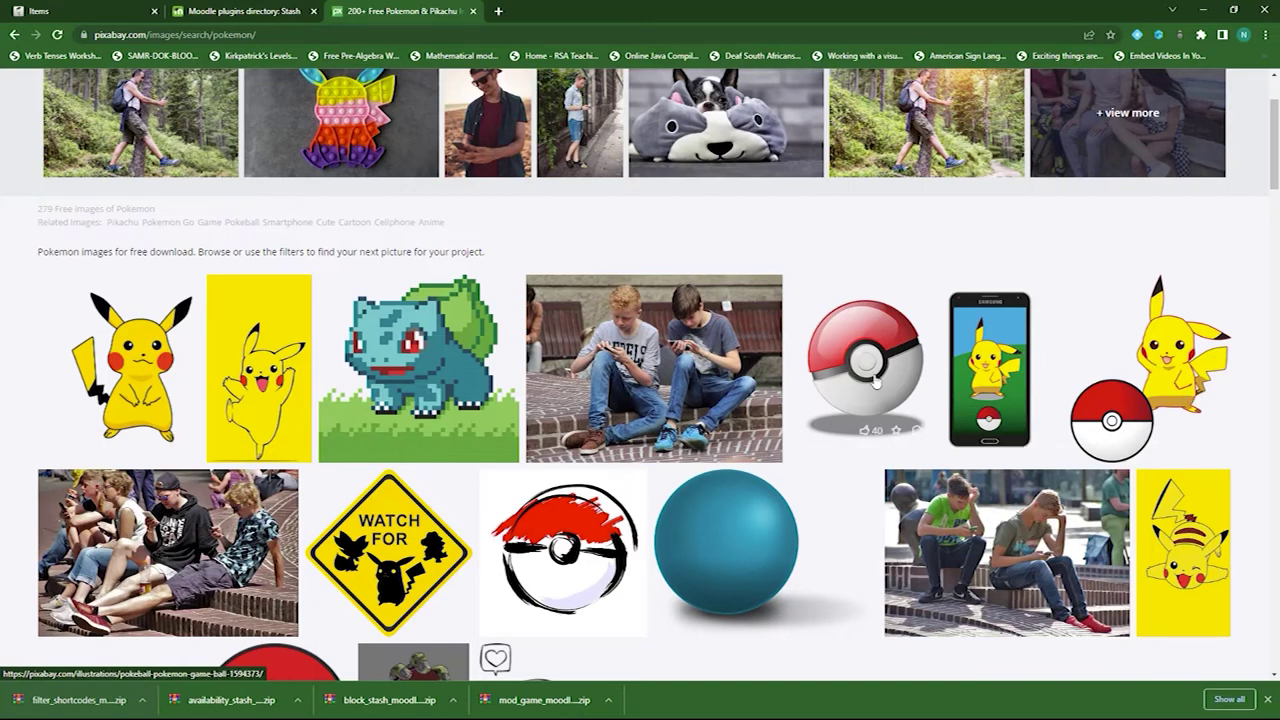
pyautogui.scroll(-4, 403, 404)
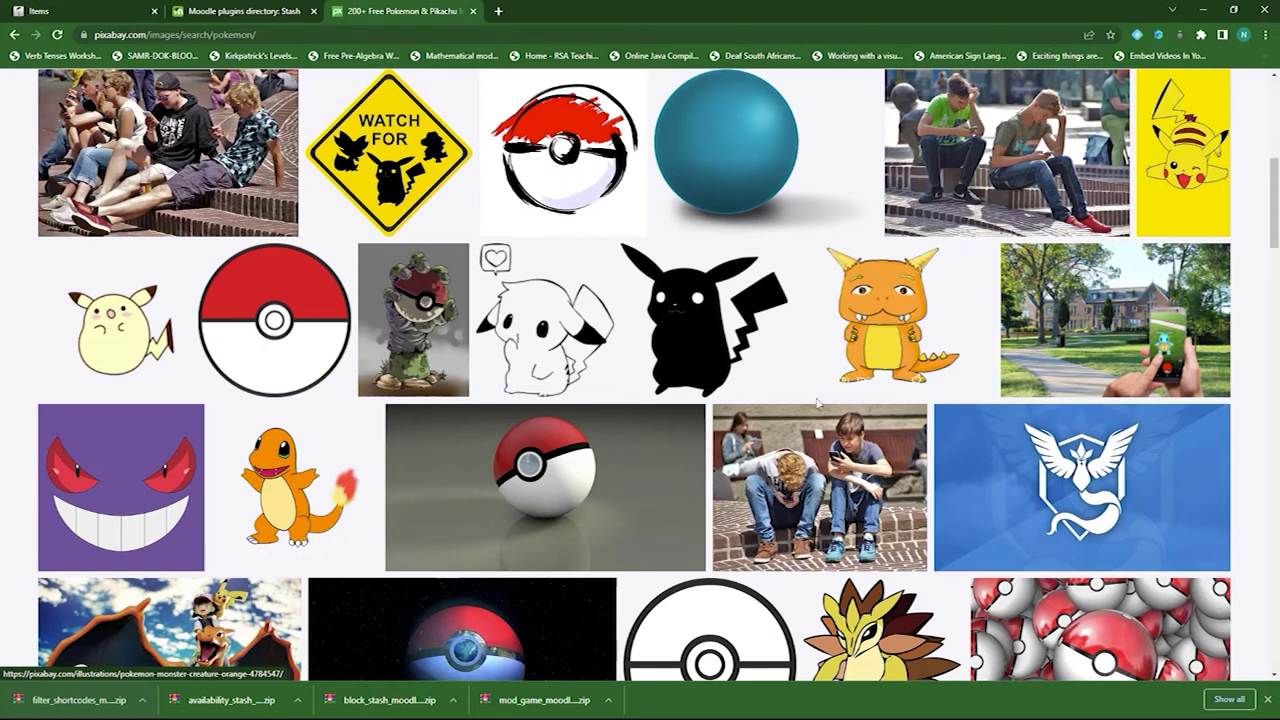
pyautogui.scroll(5, 322, 215)
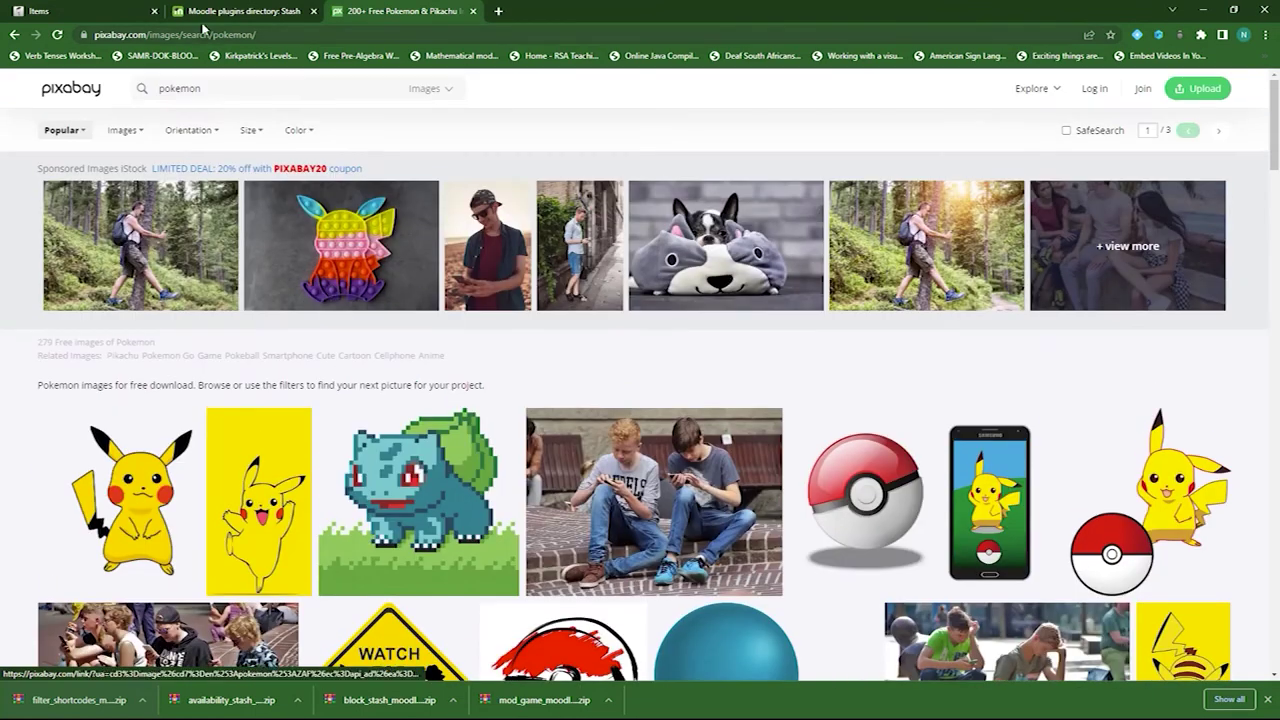
pyautogui.click(100, 14)
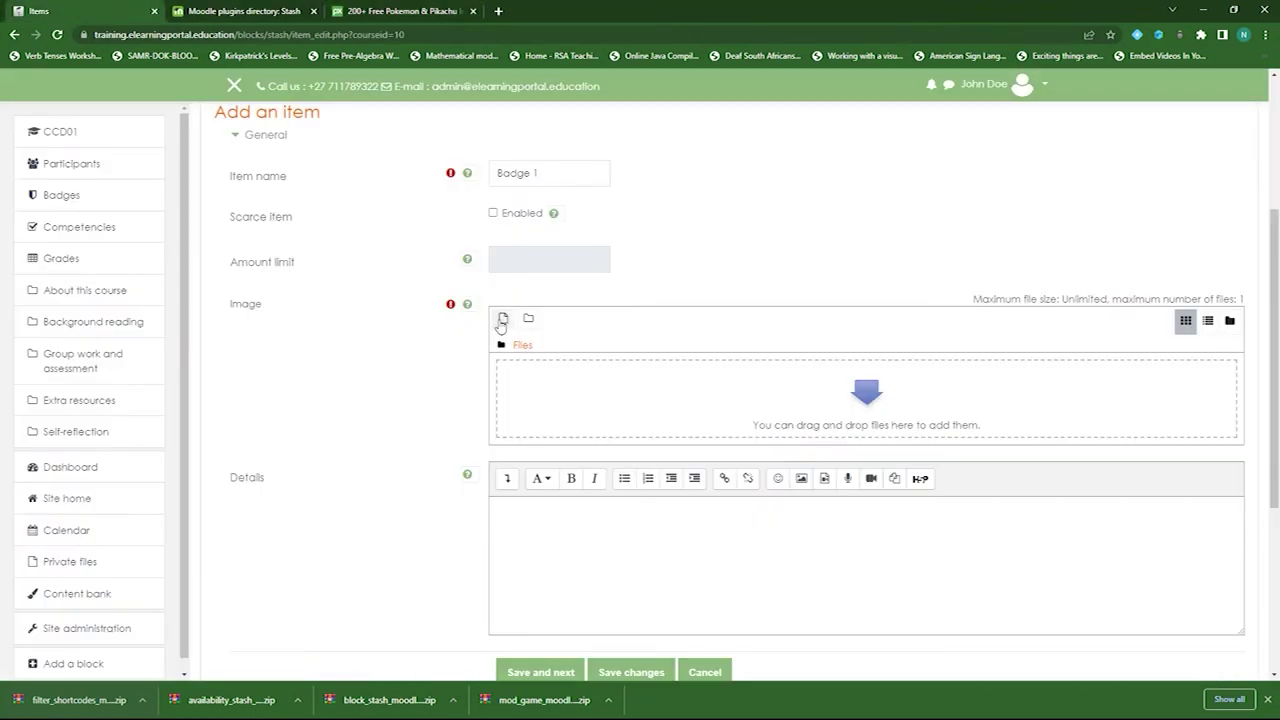
# - Upload 4-72.png from the beer mug badges folder as Badge 1's image
pyautogui.click(500, 326)
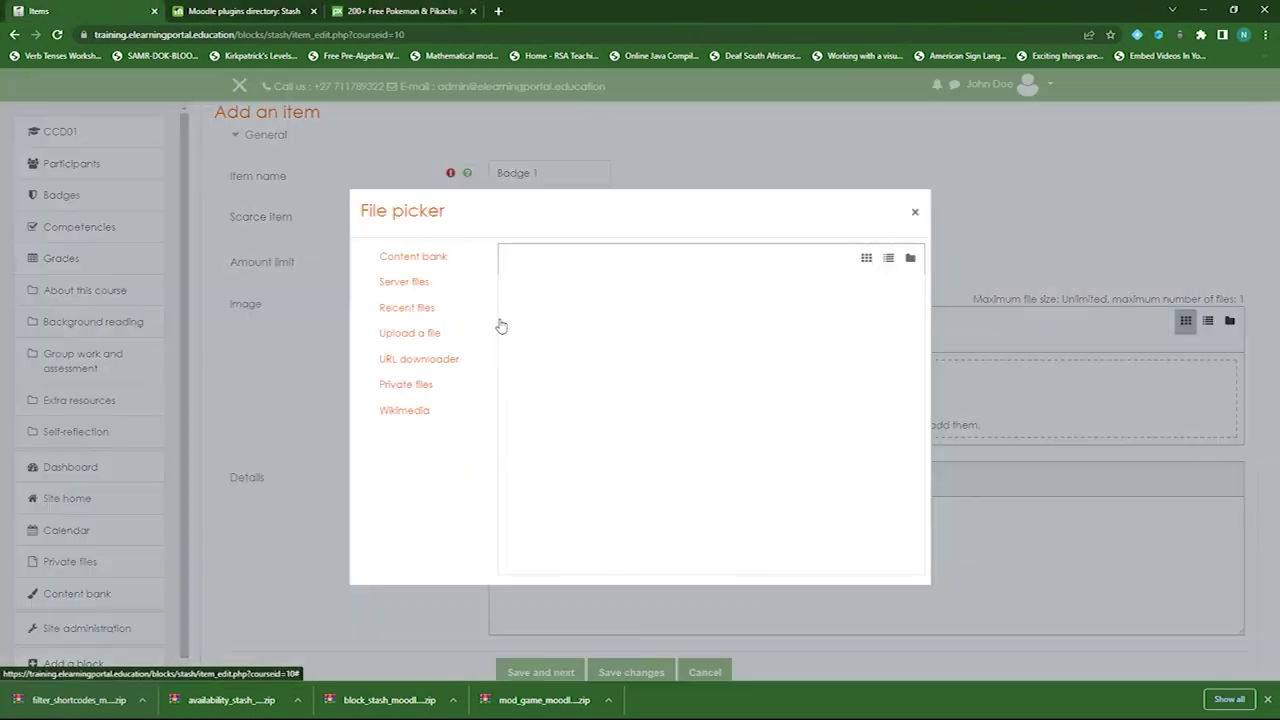
pyautogui.click(409, 336)
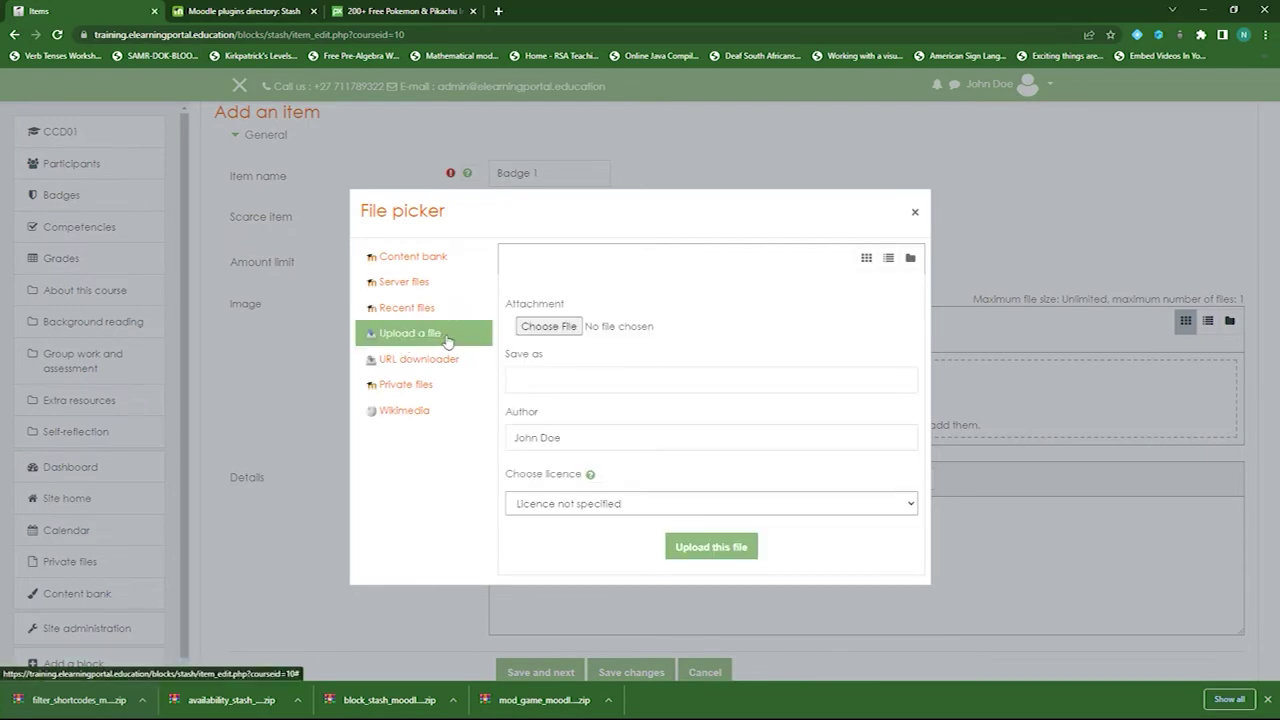
pyautogui.click(548, 327)
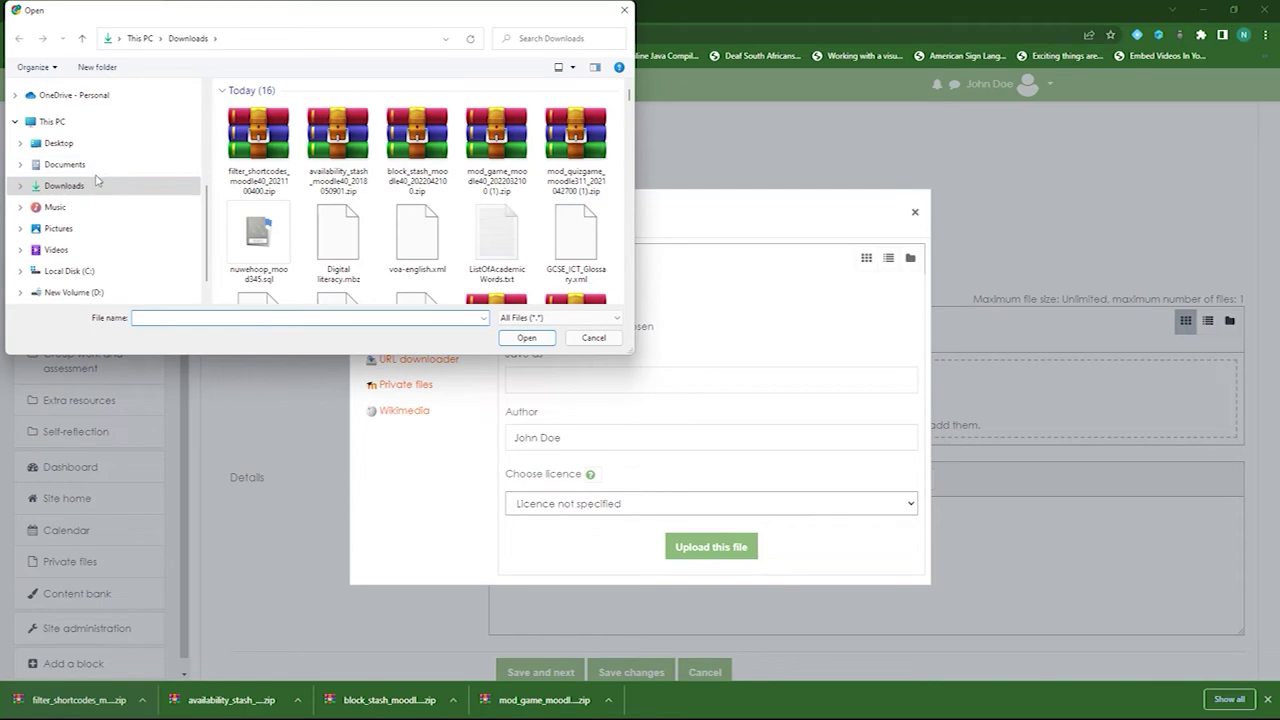
pyautogui.scroll(-2, 491, 216)
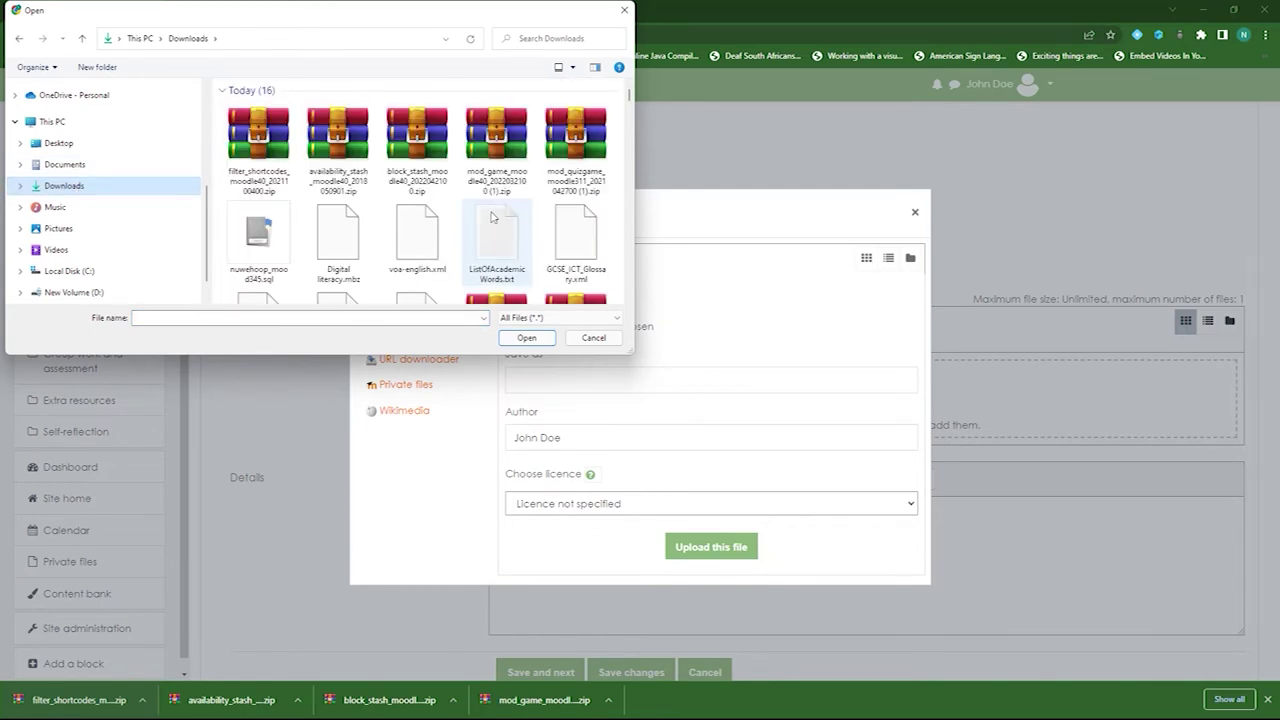
pyautogui.scroll(-2, 491, 216)
pyautogui.scroll(3, 491, 216)
pyautogui.scroll(-1, 491, 216)
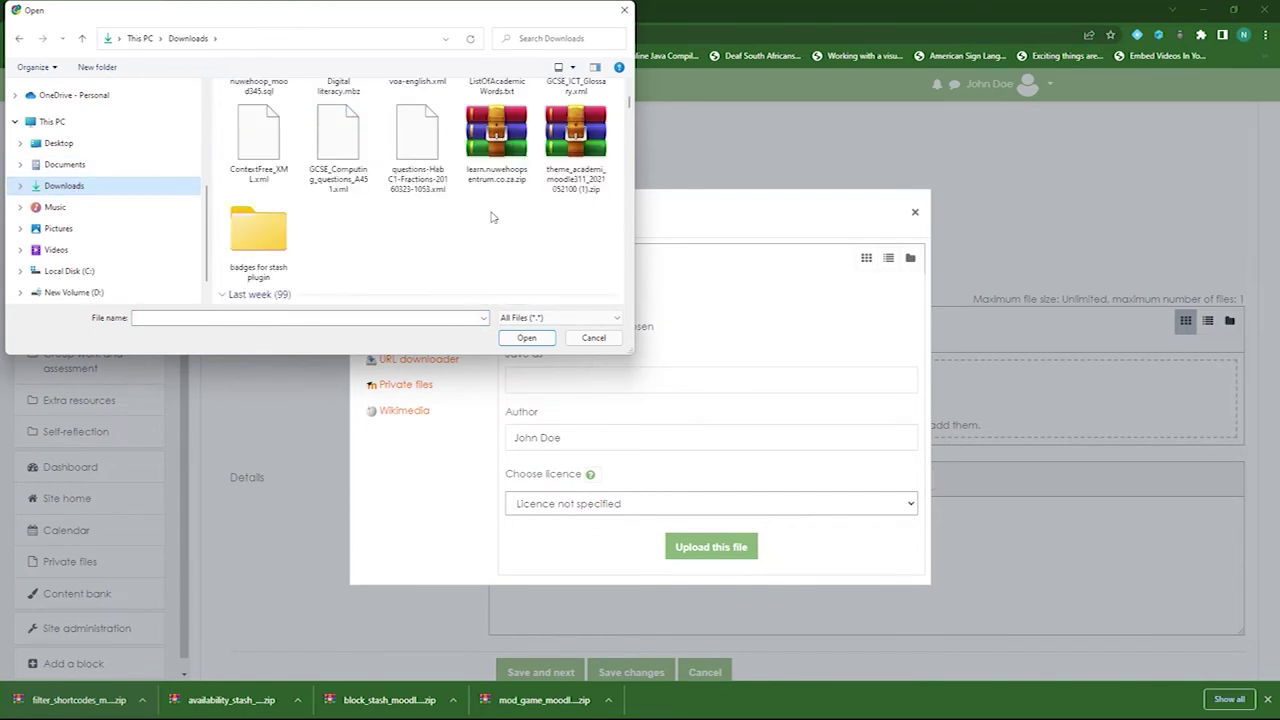
pyautogui.doubleClick(279, 240)
pyautogui.click(298, 111)
pyautogui.doubleClick(298, 111)
pyautogui.doubleClick(272, 112)
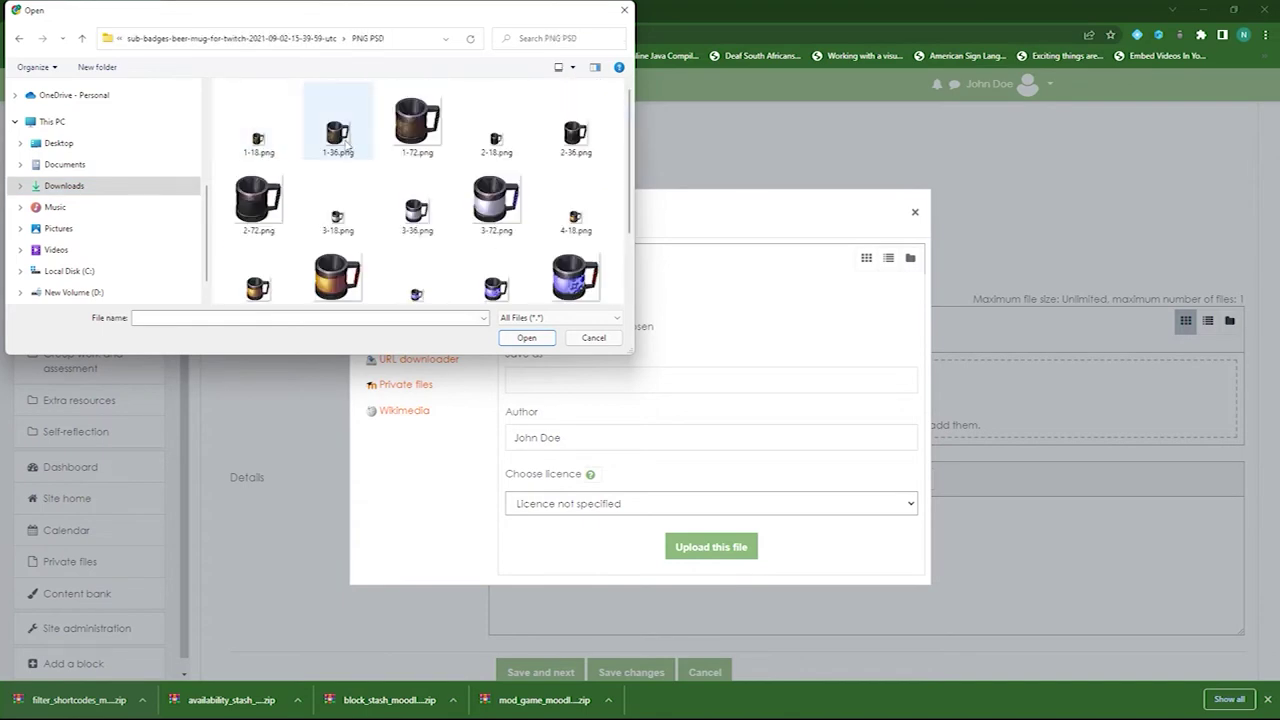
pyautogui.scroll(-1, 408, 251)
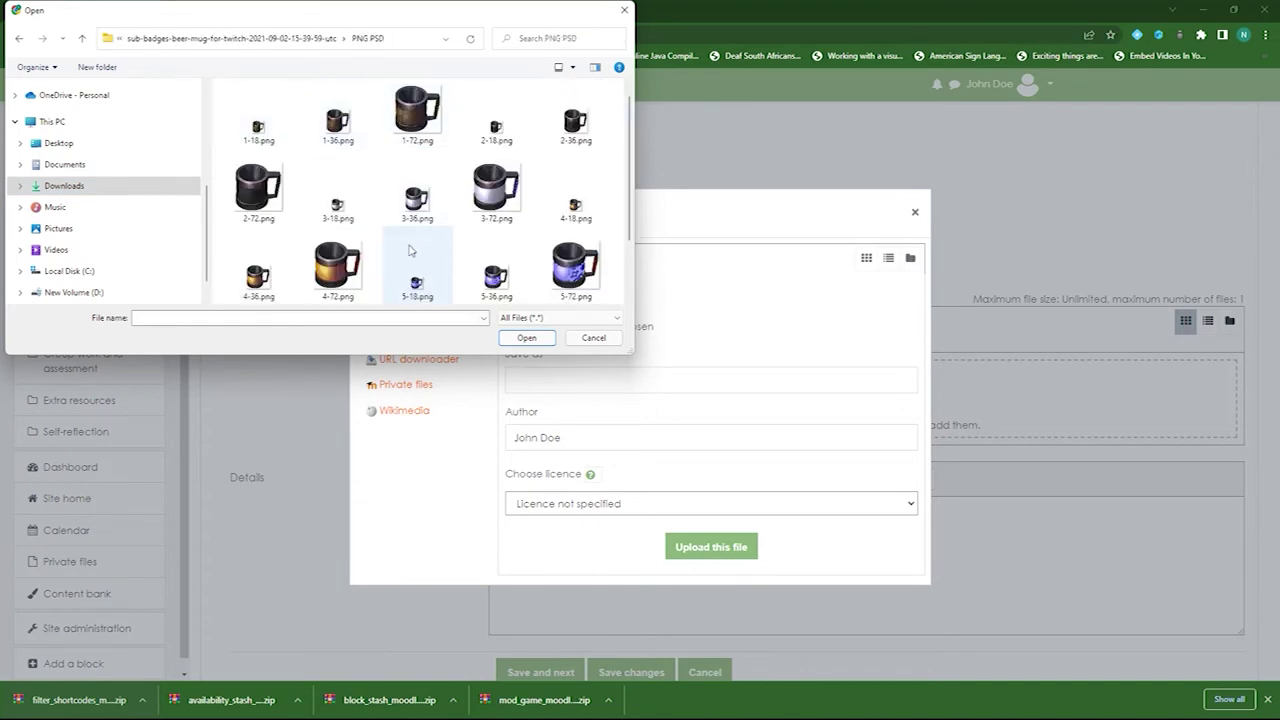
pyautogui.click(338, 268)
pyautogui.click(526, 337)
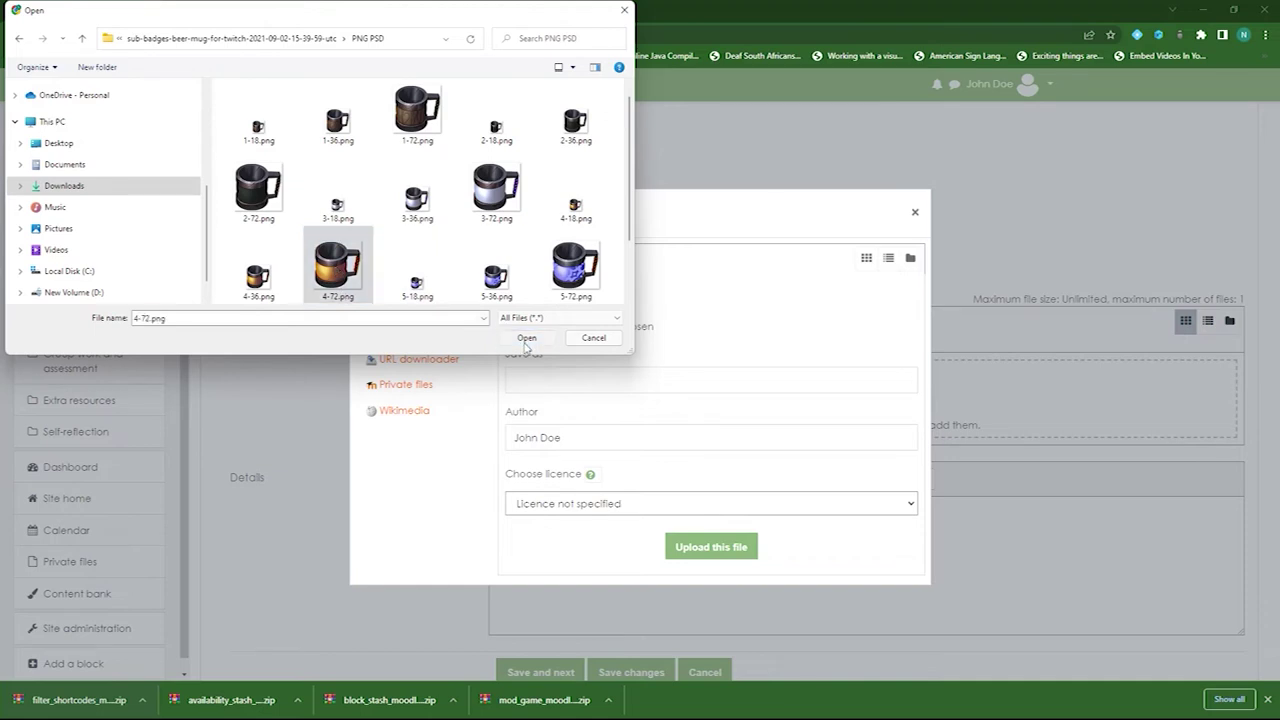
pyautogui.click(711, 547)
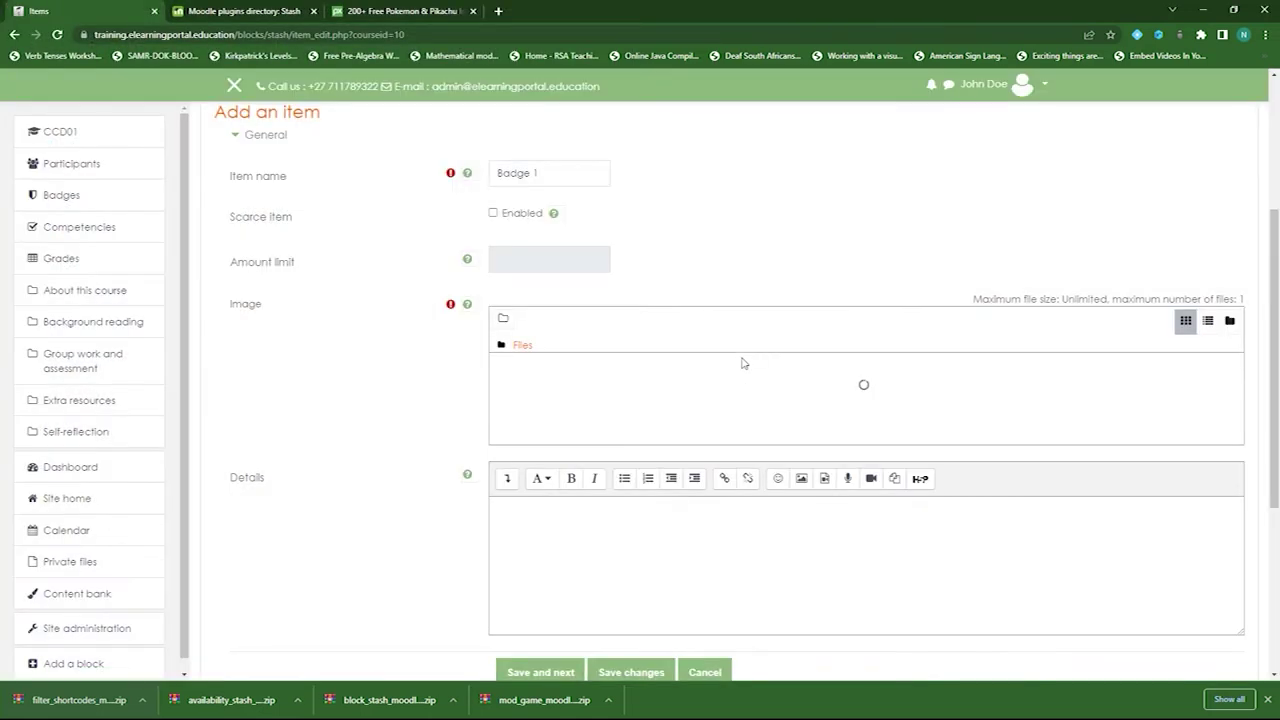
# - Submit the Badge 1 item with Save and next
pyautogui.scroll(-2, 371, 439)
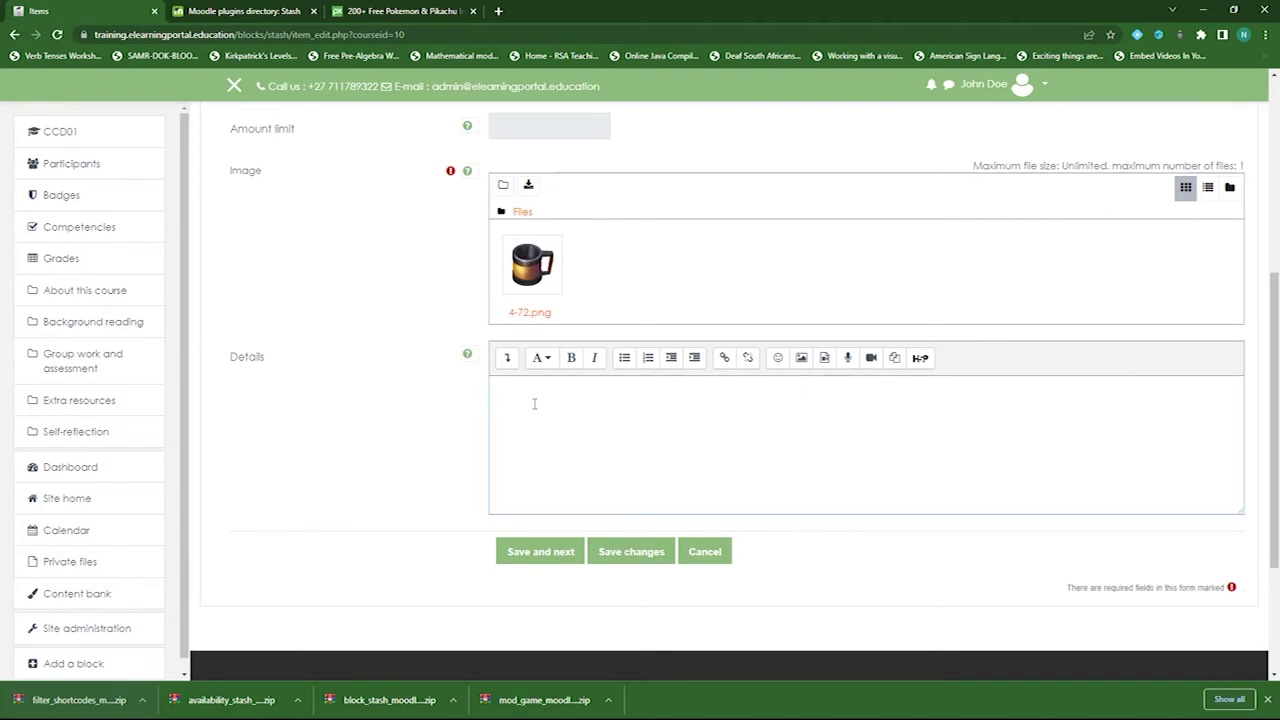
pyautogui.scroll(3, 571, 391)
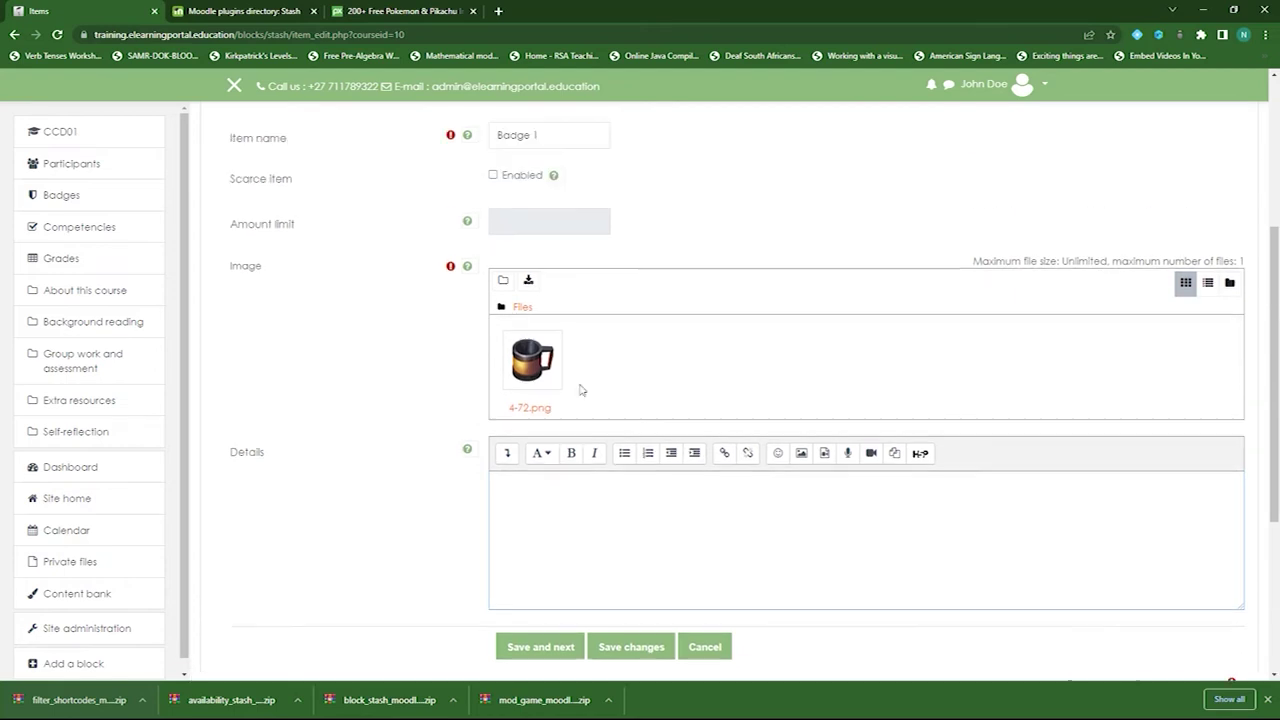
pyautogui.scroll(-5, 371, 436)
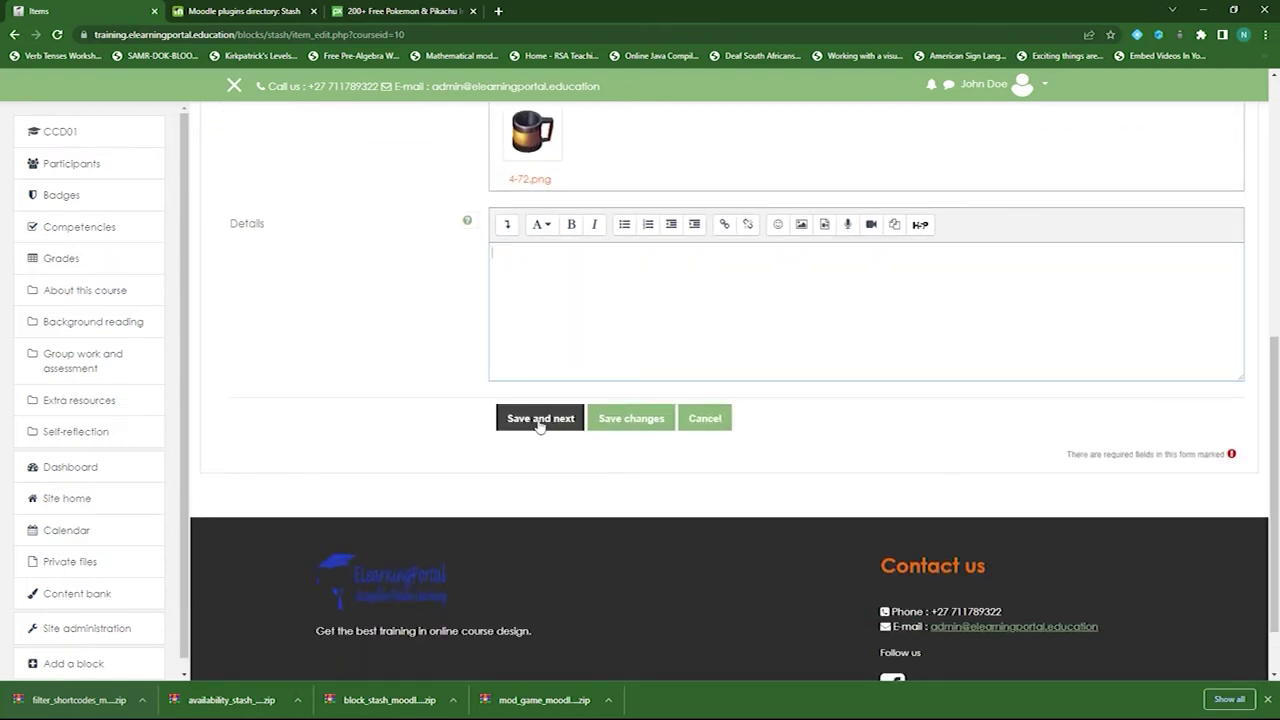
pyautogui.click(540, 422)
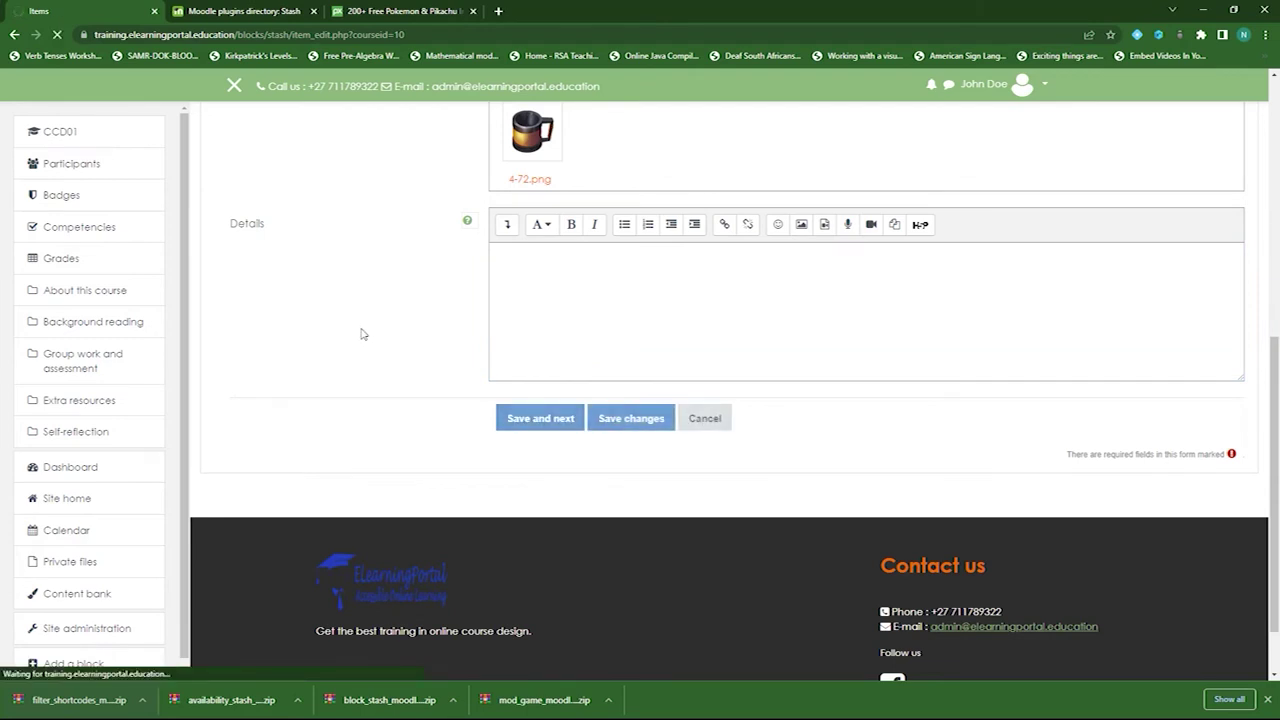
# - Enter 'My computing Course' as the location, leaving Supplies 1 and the collection interval 1 hours
pyautogui.scroll(-3, 360, 334)
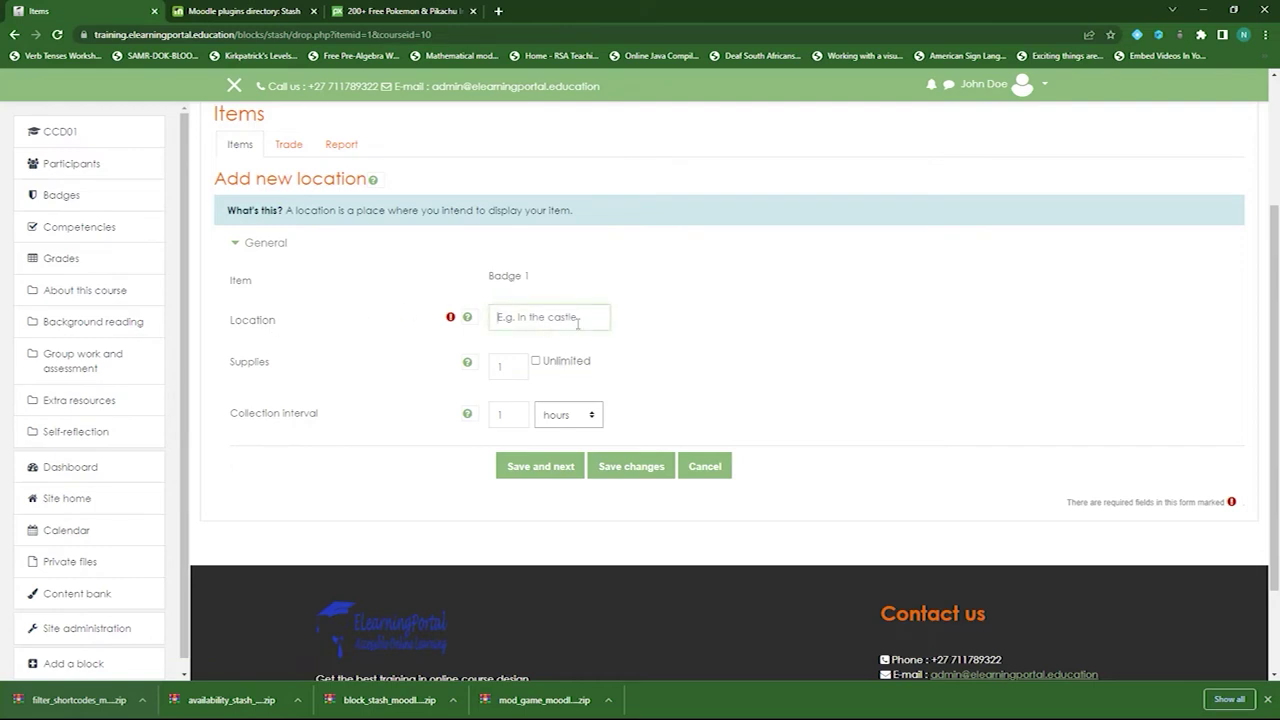
pyautogui.click(467, 318)
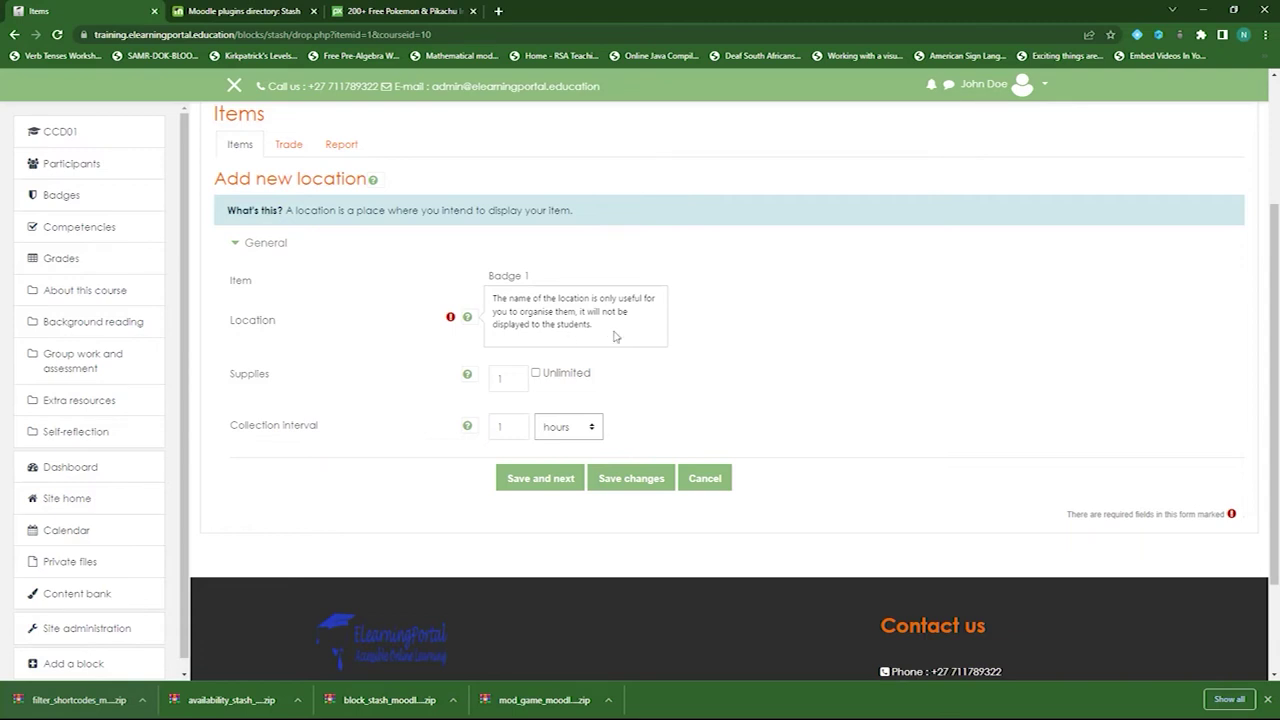
pyautogui.click(355, 384)
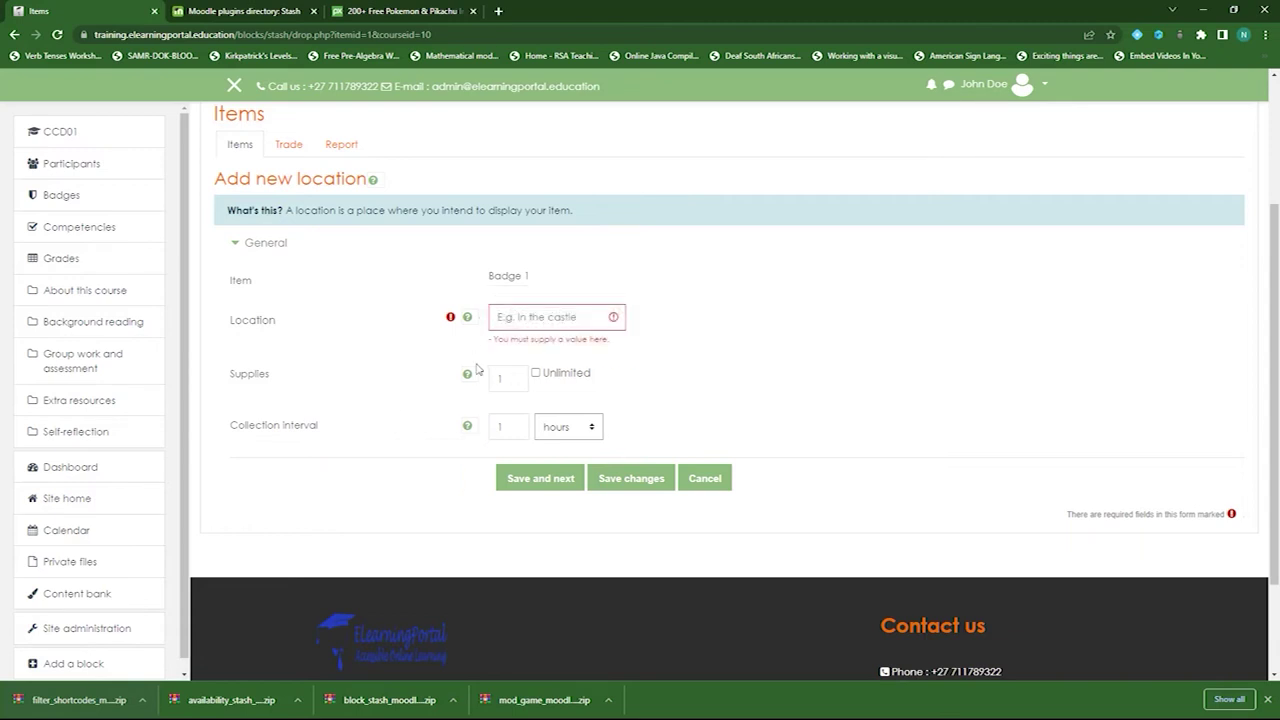
pyautogui.click(566, 318)
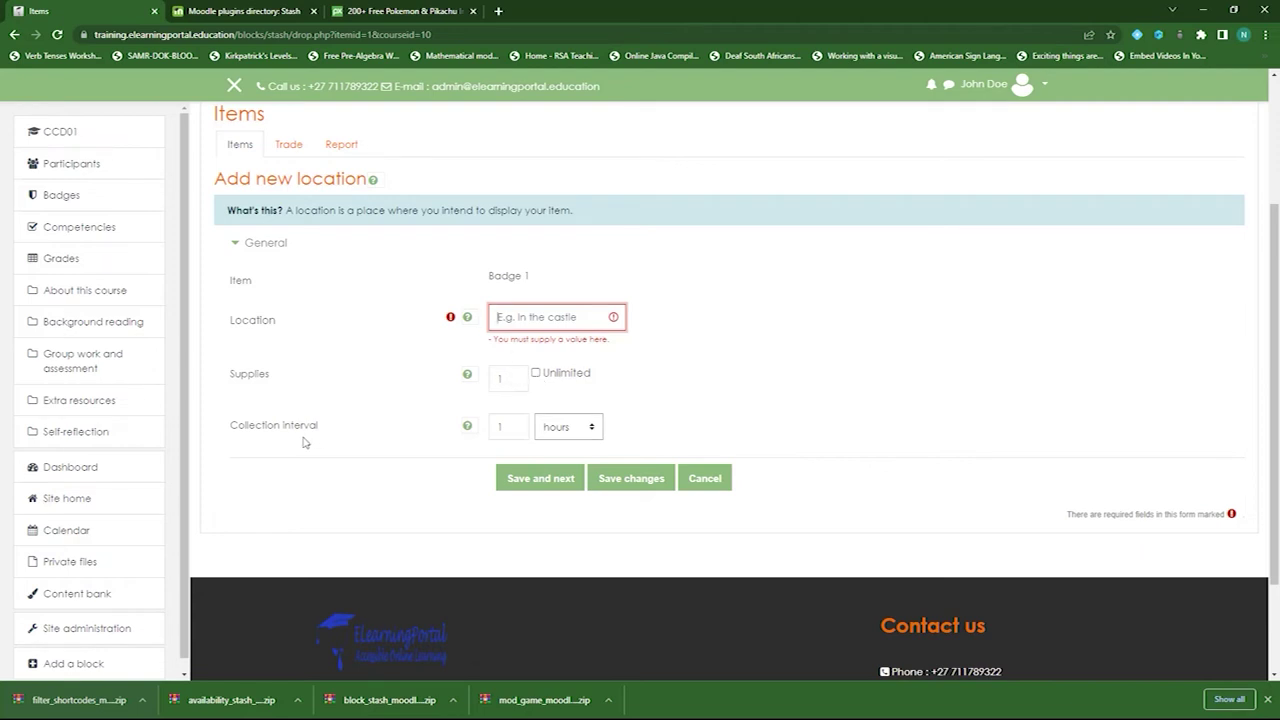
pyautogui.click(594, 430)
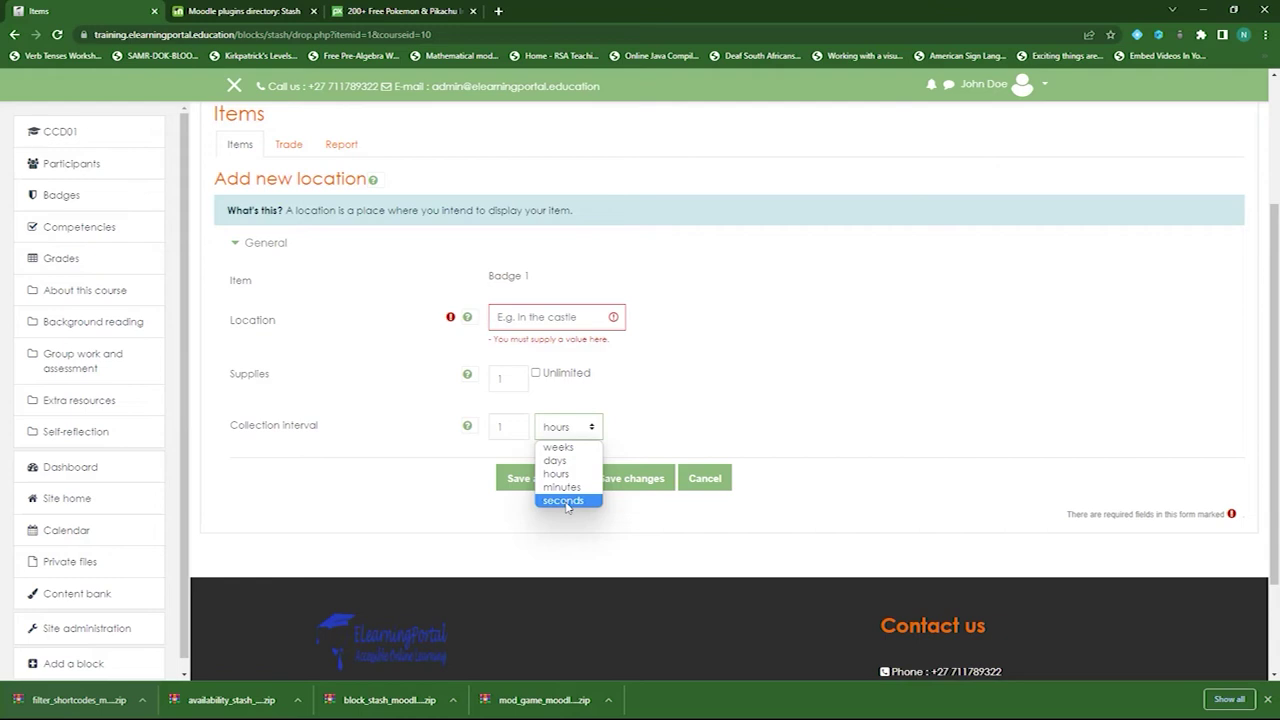
pyautogui.click(687, 388)
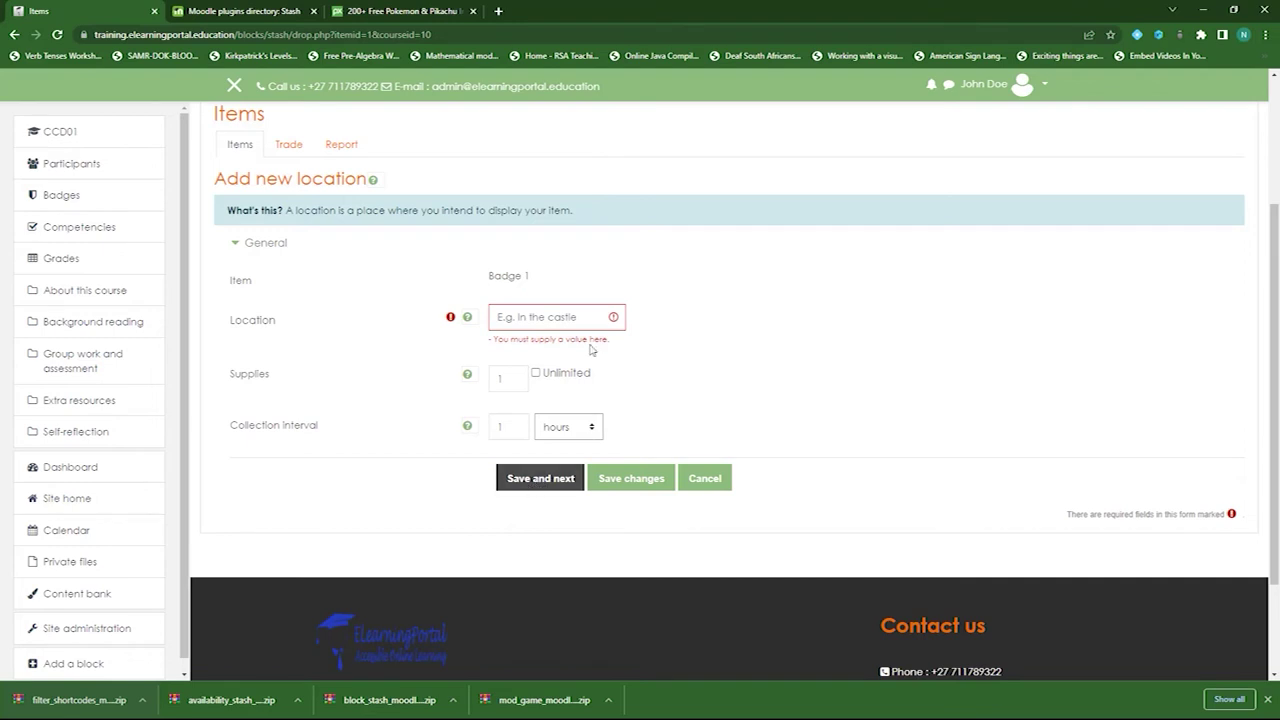
pyautogui.click(540, 318)
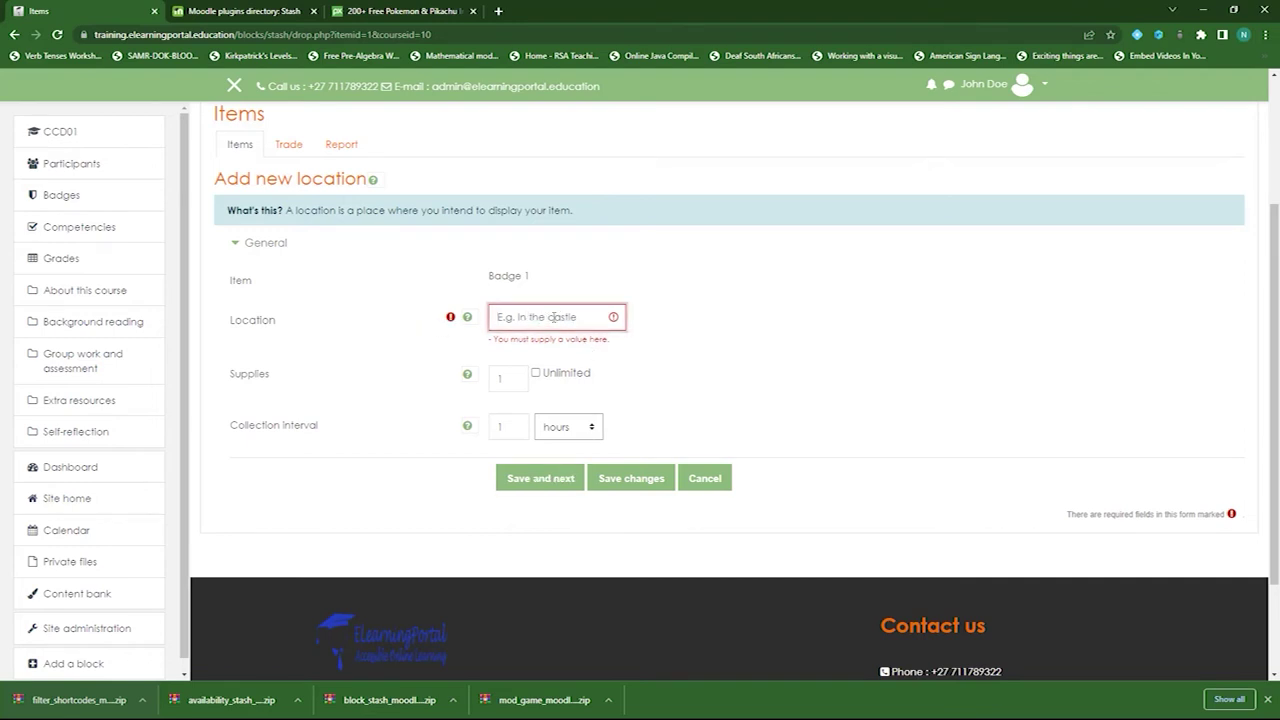
pyautogui.scroll(3, 552, 317)
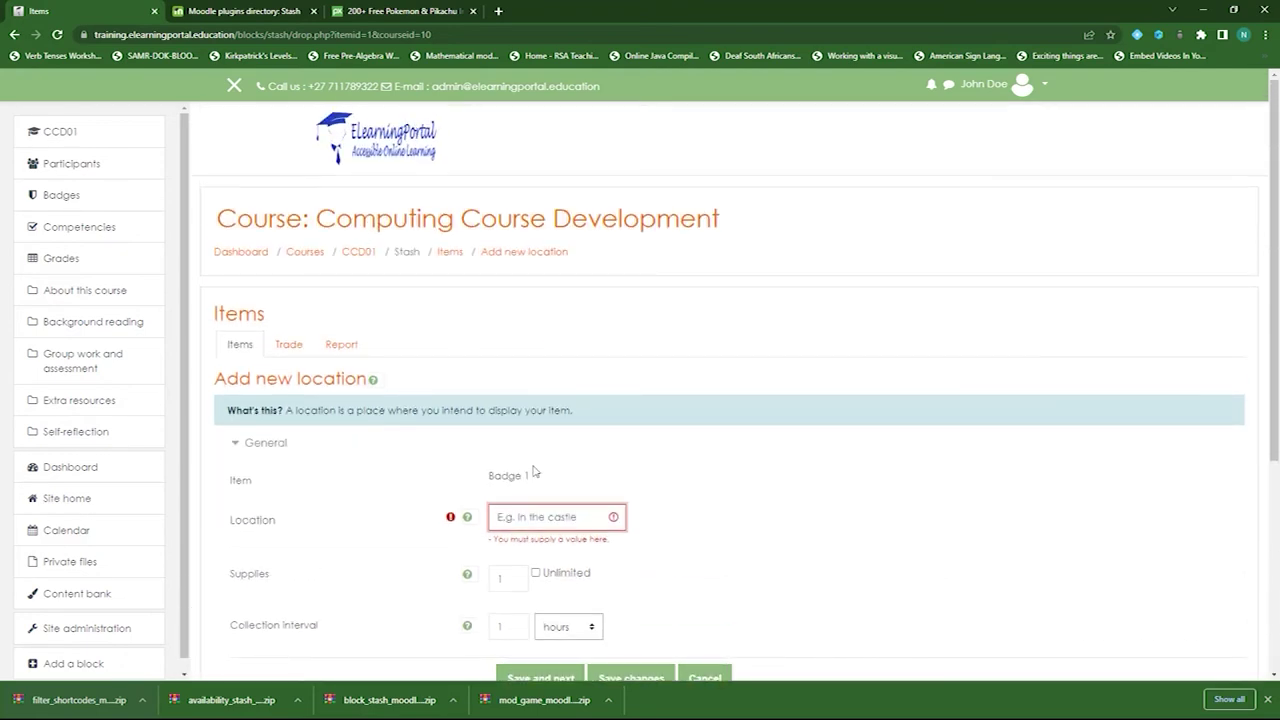
pyautogui.write('My computing Course')
pyautogui.scroll(-3, 570, 503)
# - Save the location and set the snippet appearance to image with a Pick up! button
pyautogui.click(557, 350)
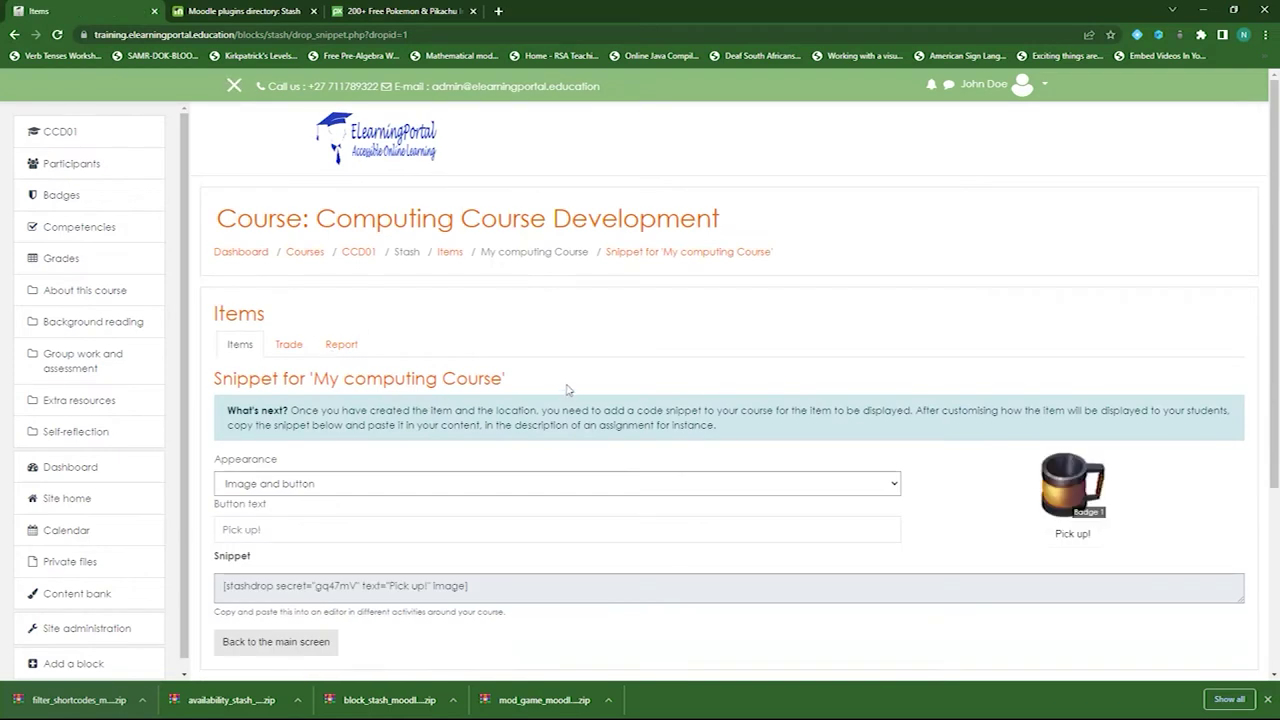
pyautogui.scroll(-1, 566, 391)
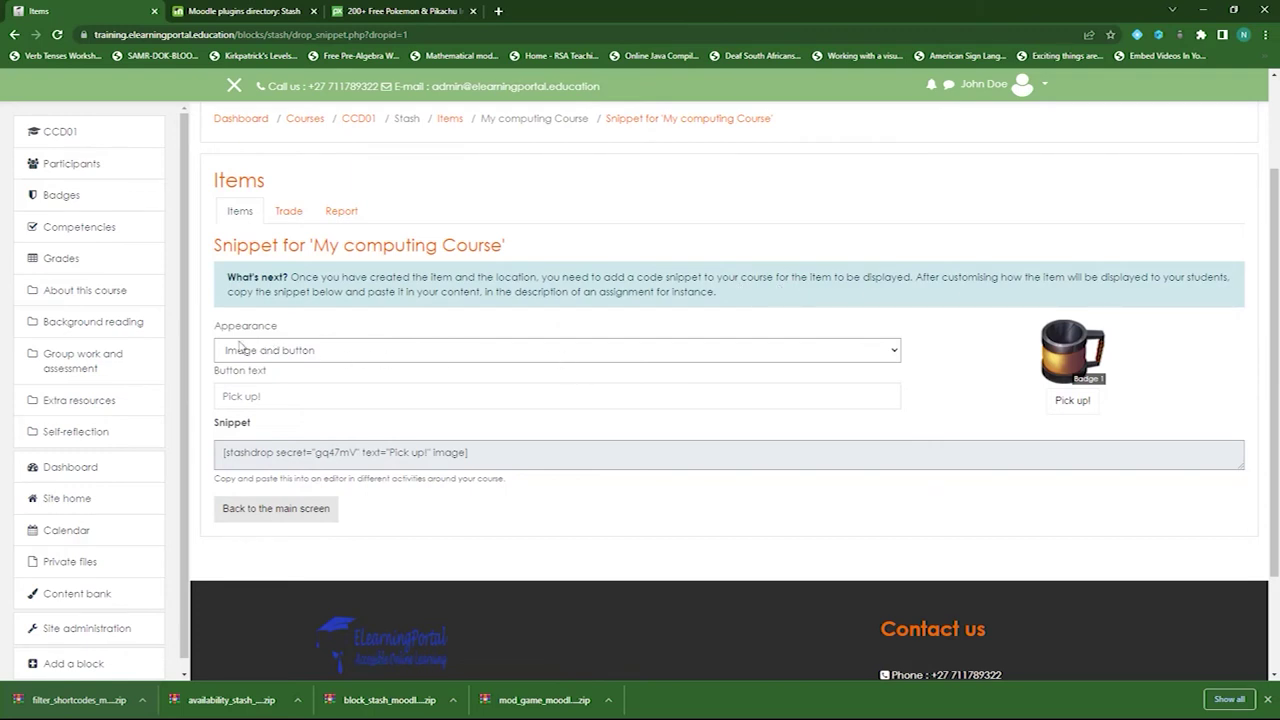
pyautogui.click(318, 358)
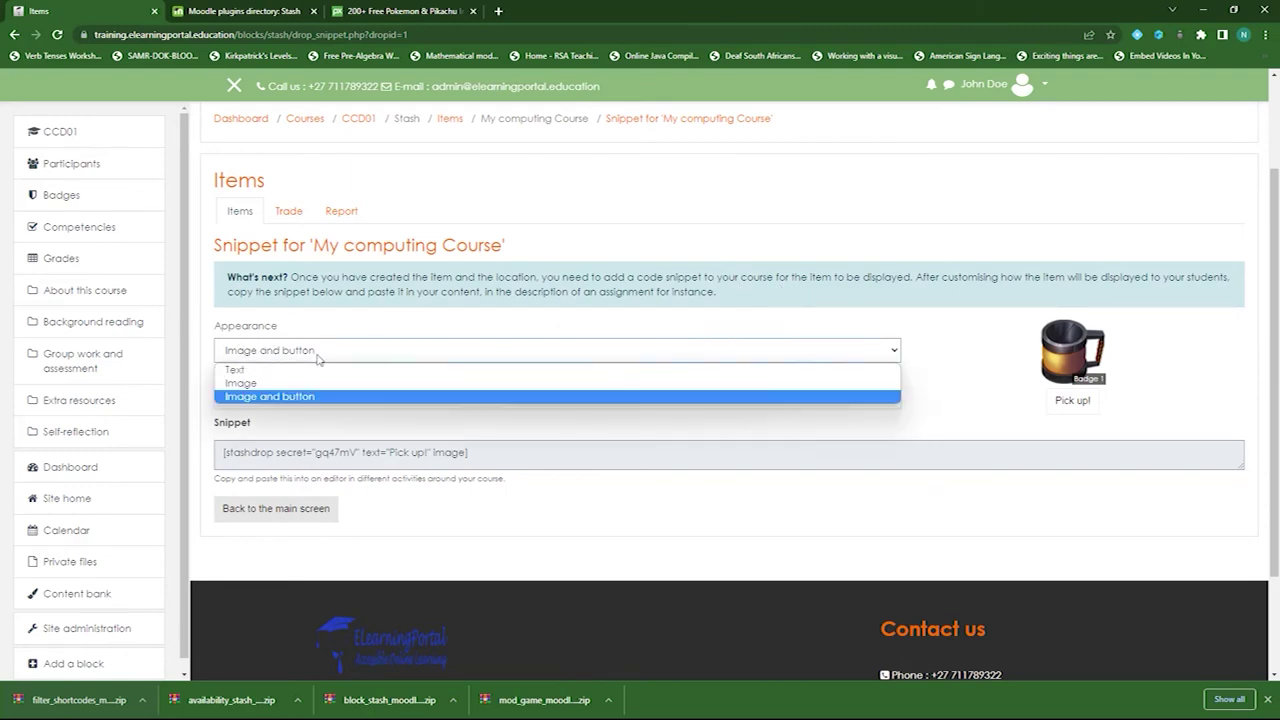
pyautogui.click(298, 384)
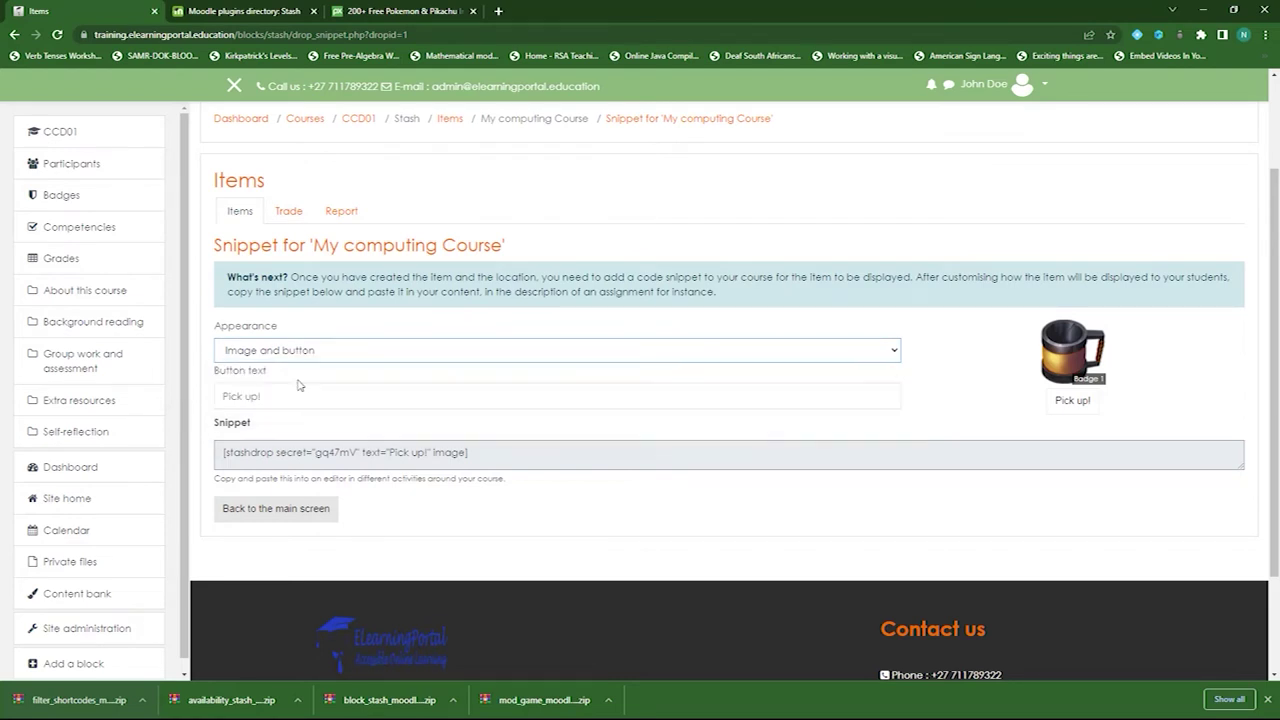
pyautogui.click(506, 366)
pyautogui.click(472, 368)
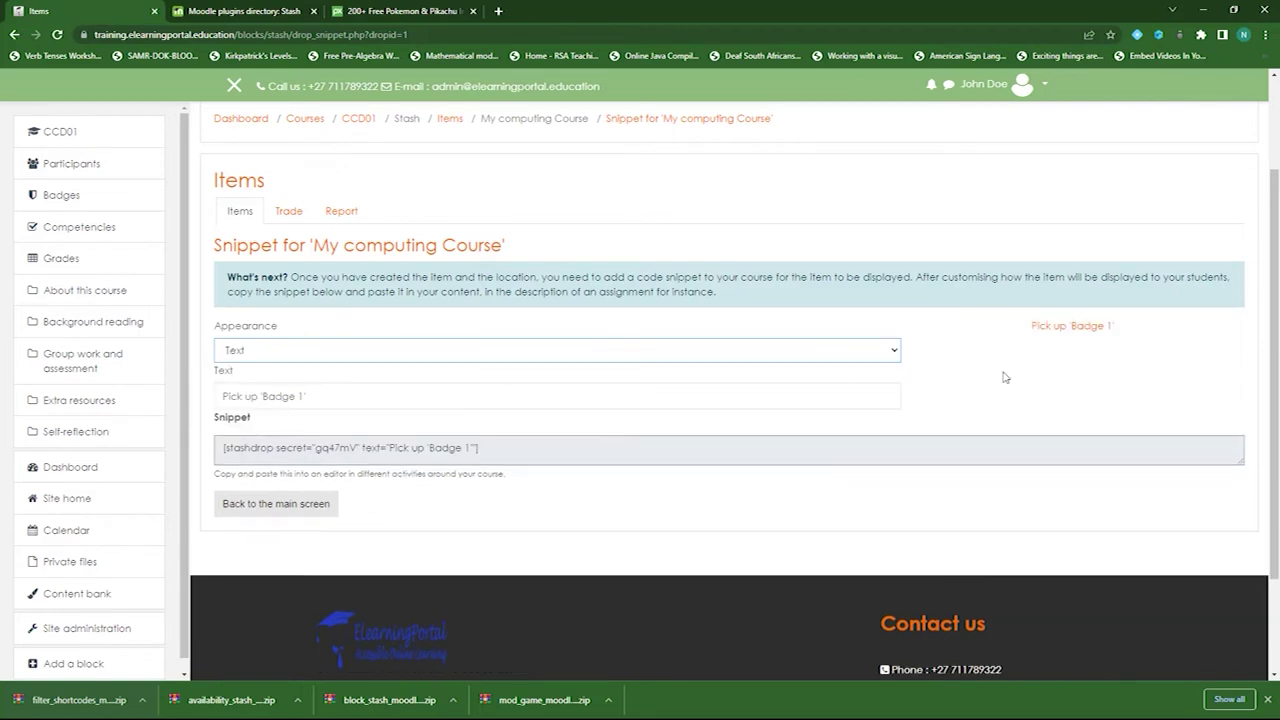
pyautogui.click(530, 360)
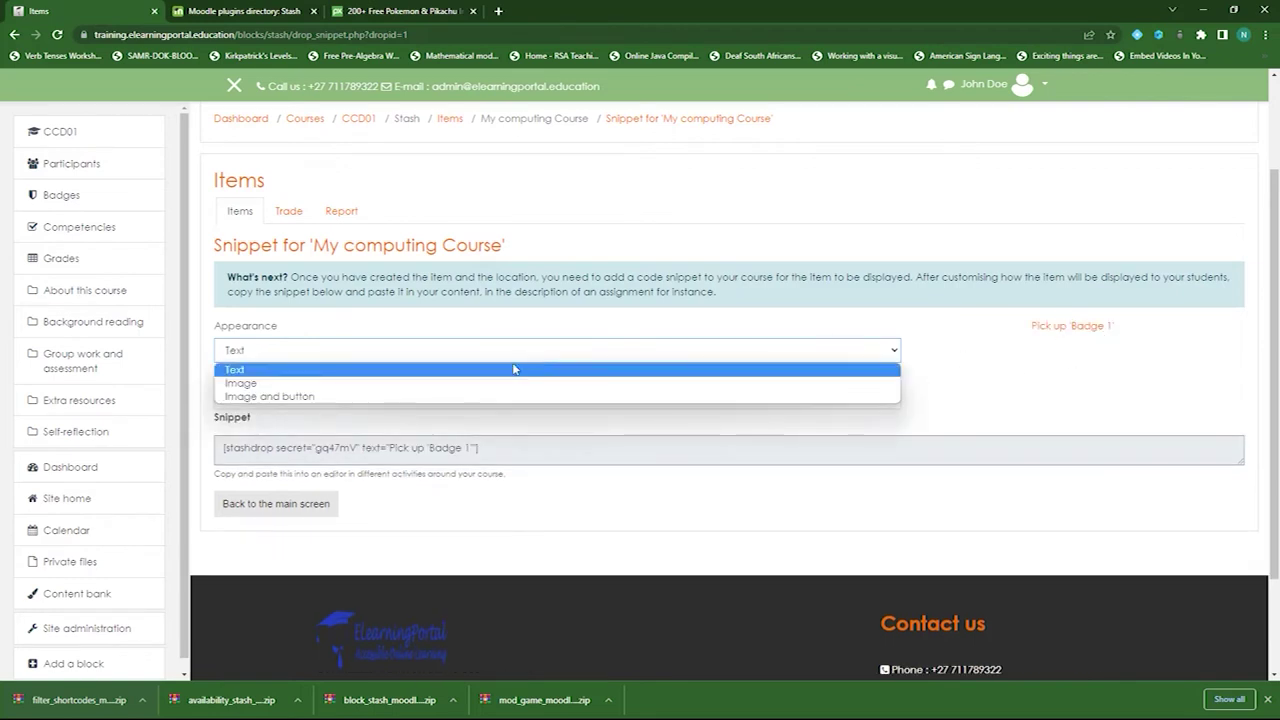
pyautogui.click(505, 397)
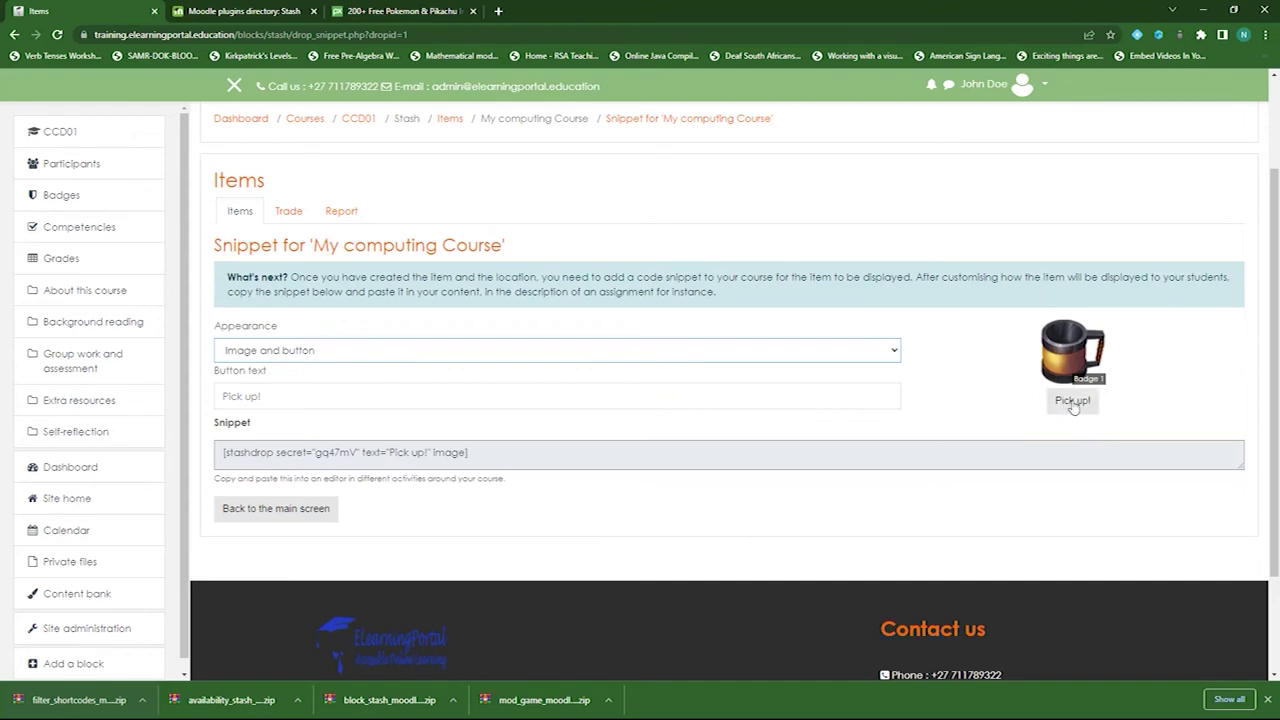
pyautogui.click(271, 398)
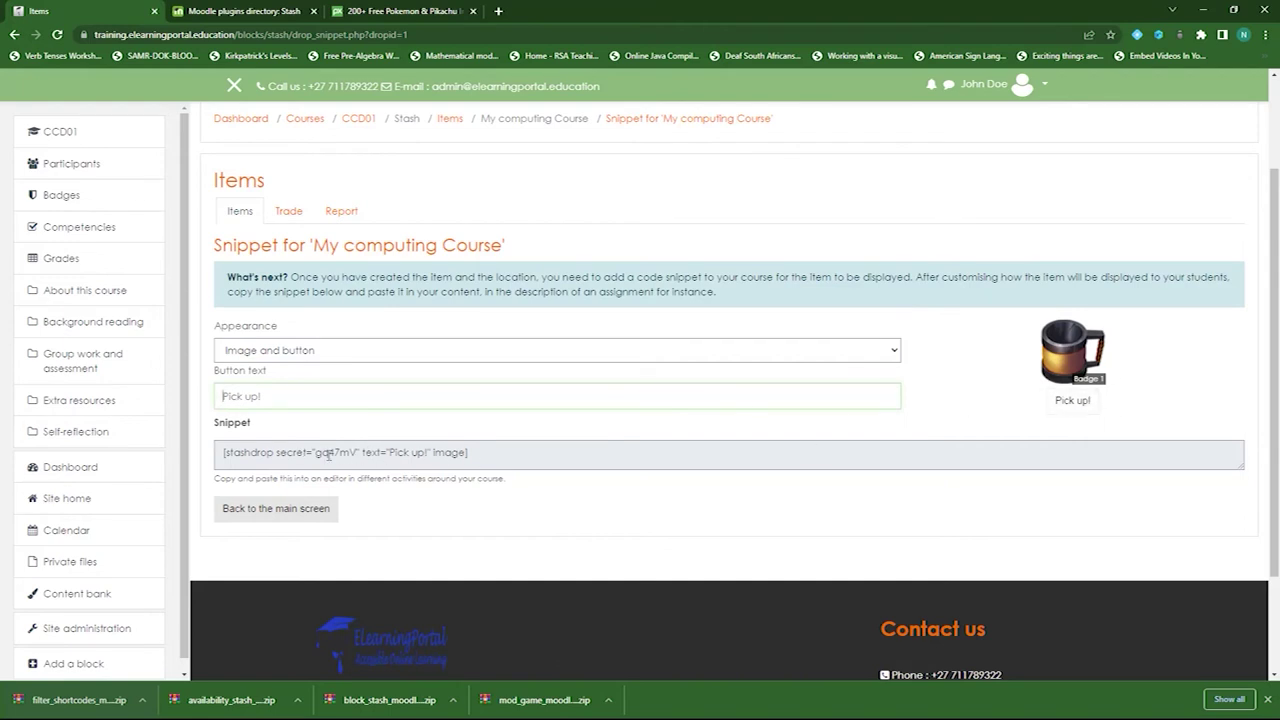
# - Copy the snippet code and go back to the Stash items list
pyautogui.moveTo(503, 455); pyautogui.dragTo(216, 455)
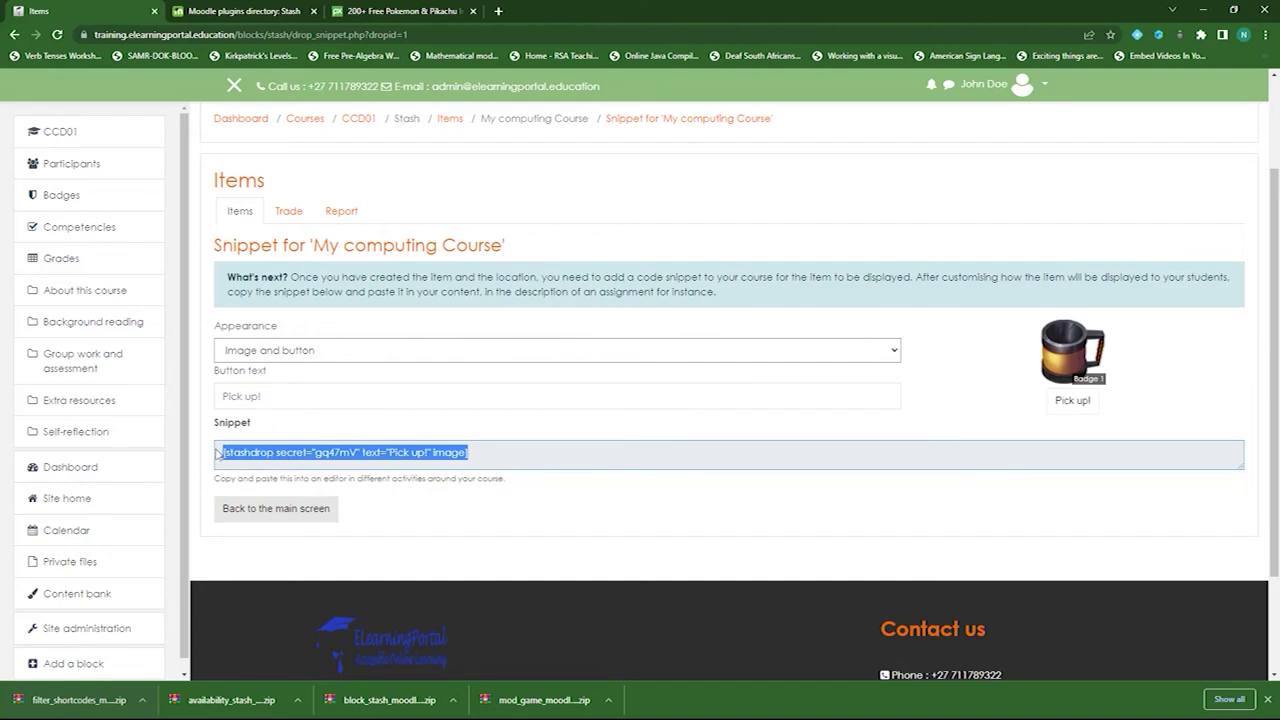
pyautogui.rightClick(326, 453)
pyautogui.click(358, 466)
pyautogui.click(263, 512)
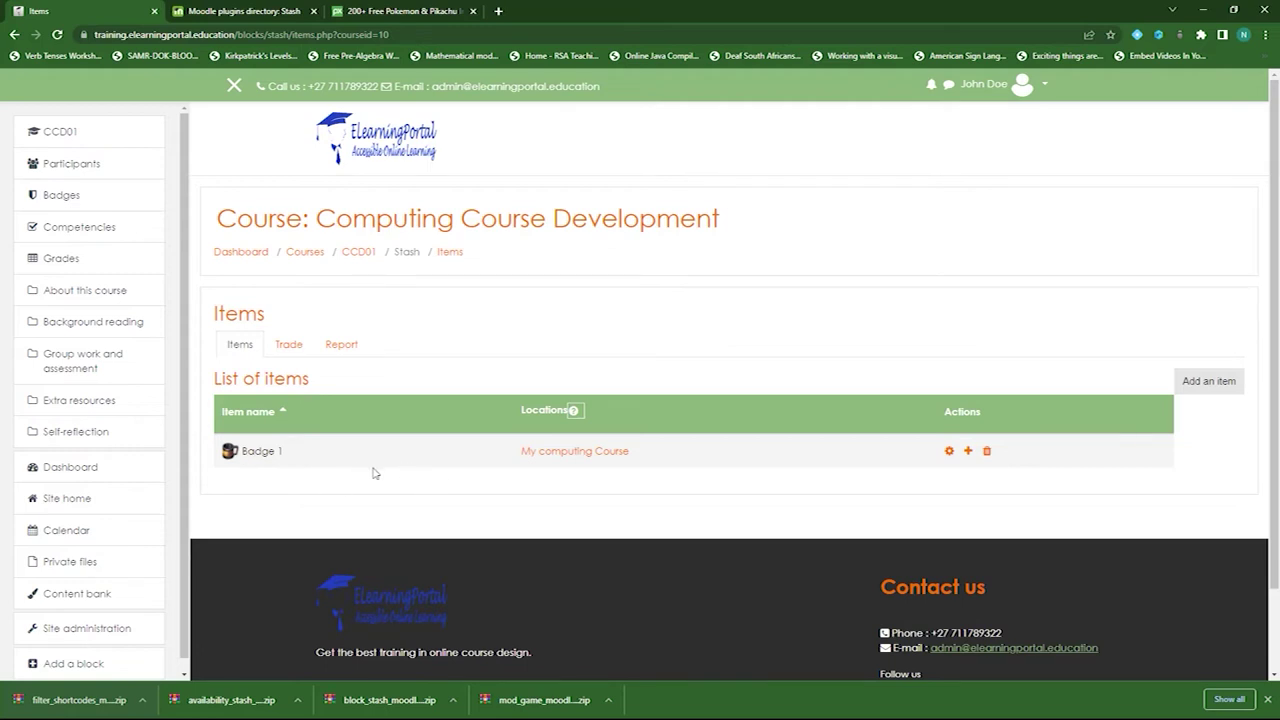
# - Return to the CCD01 course page and open the activity chooser for Background reading
pyautogui.click(358, 252)
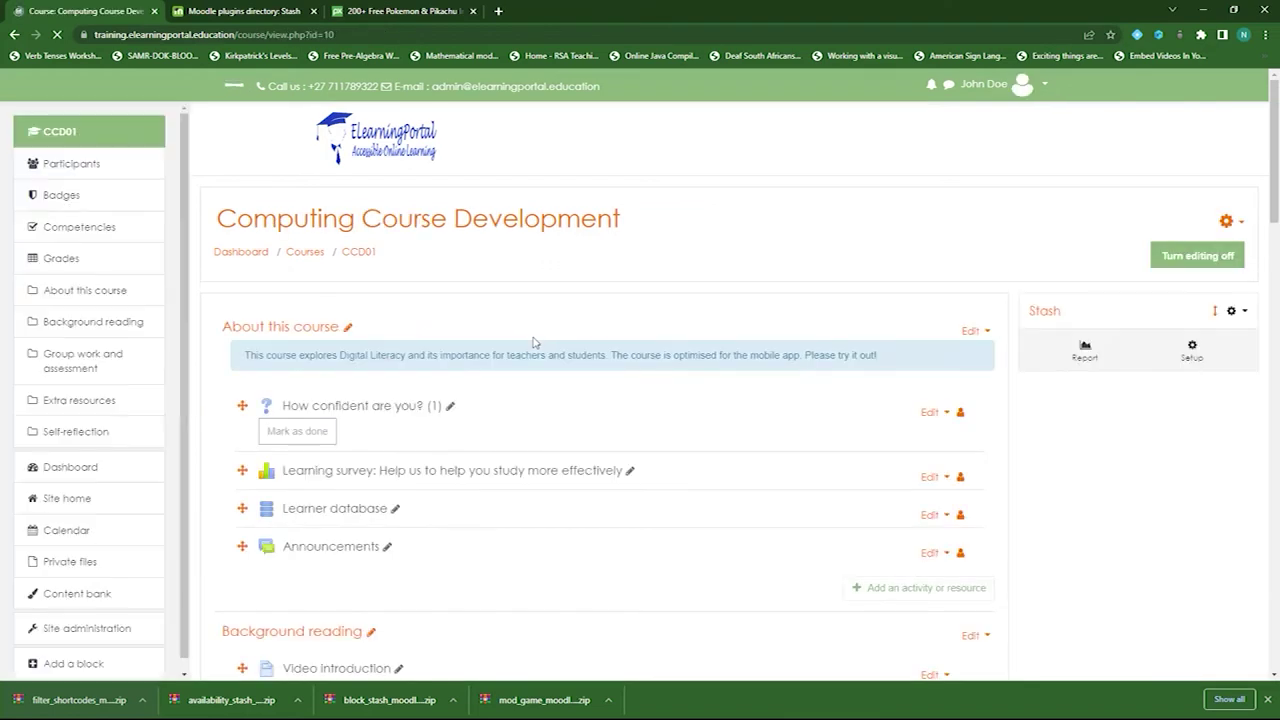
pyautogui.click(264, 10)
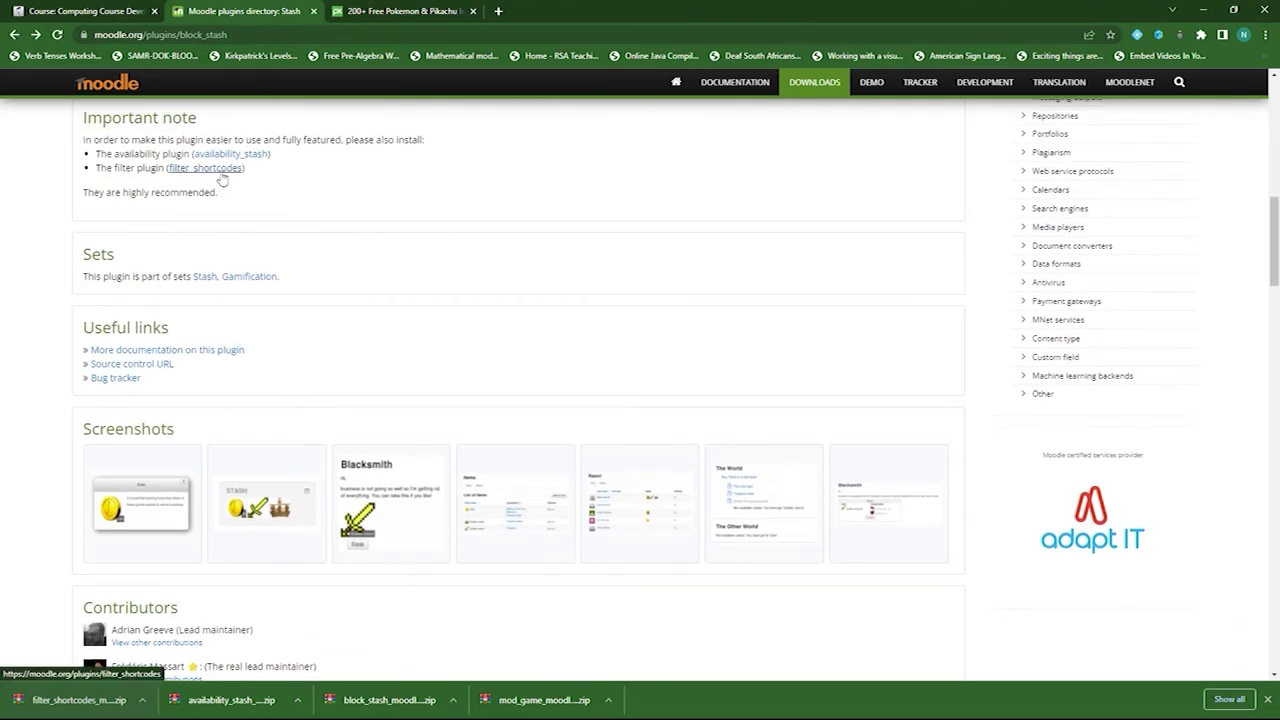
pyautogui.click(100, 12)
pyautogui.scroll(-6, 485, 390)
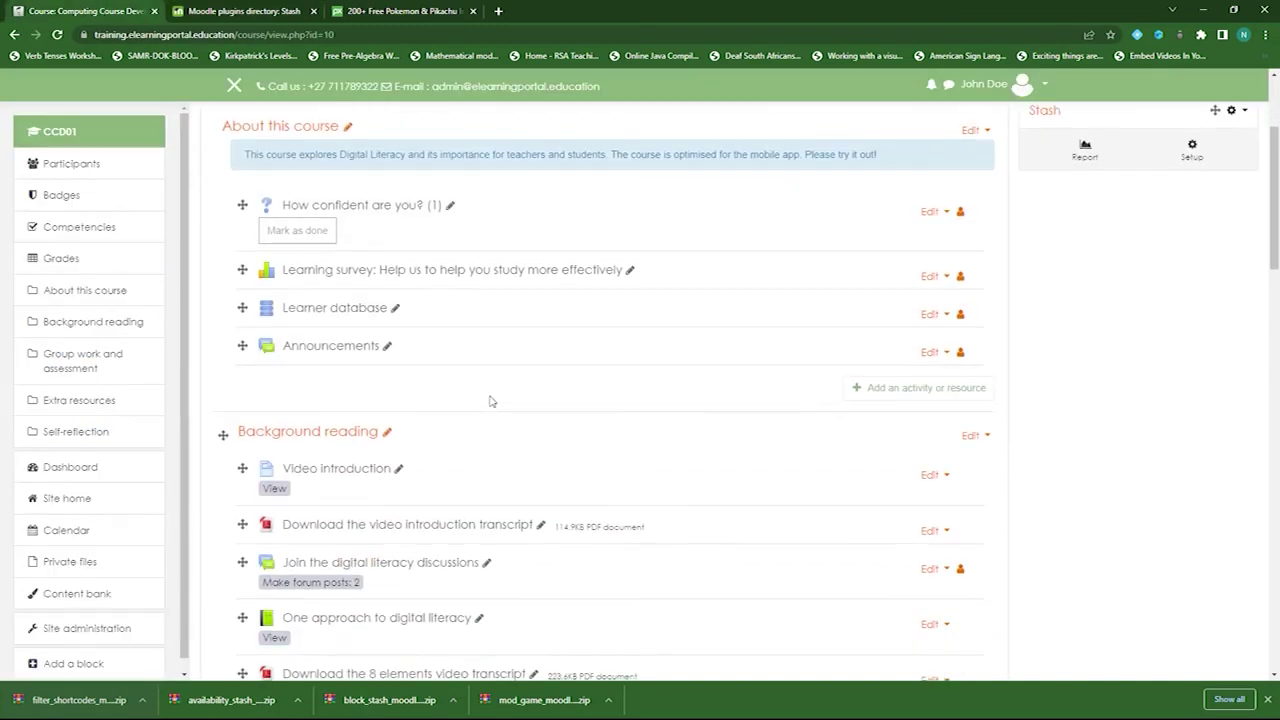
pyautogui.scroll(-1, 490, 401)
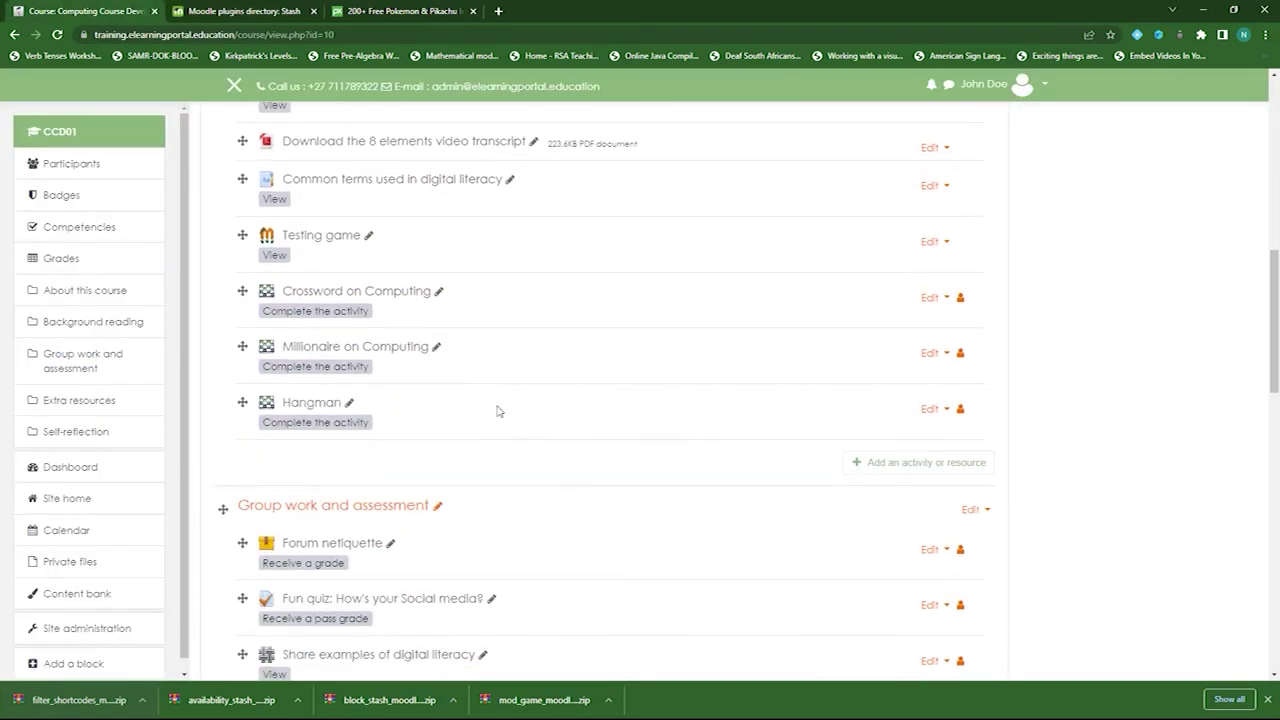
pyautogui.click(905, 465)
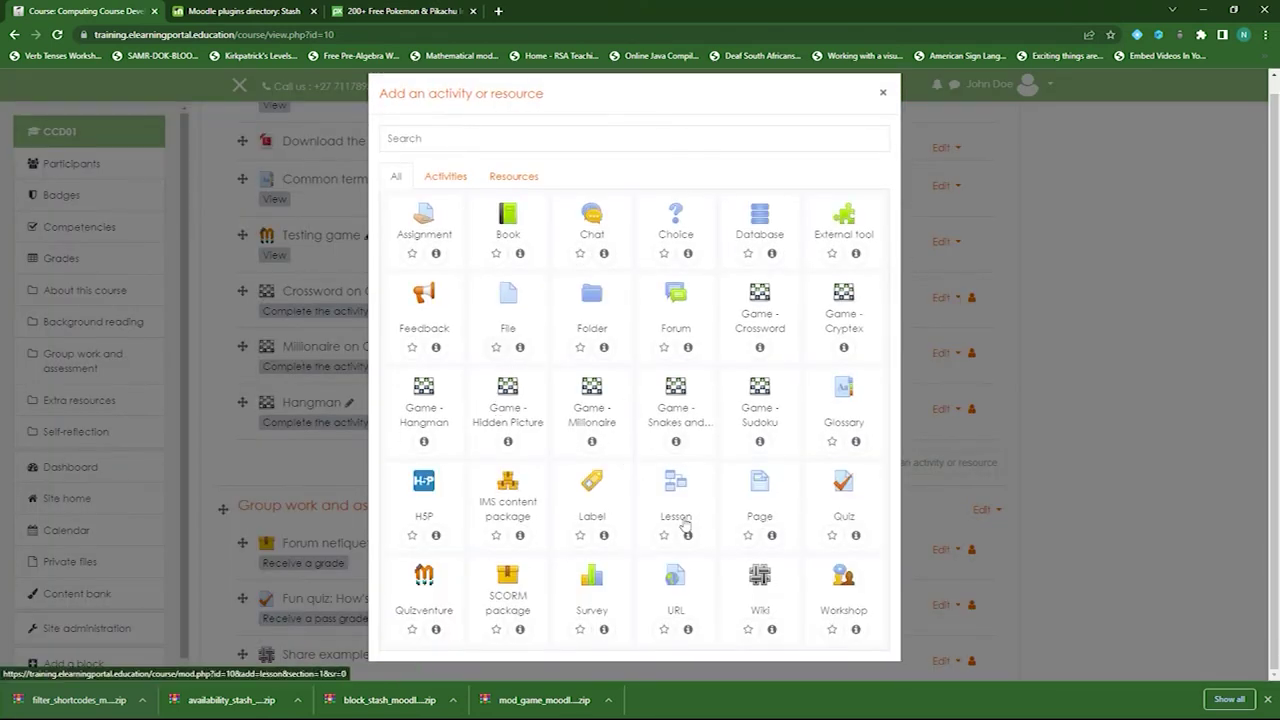
# - Pick Quiz from the chooser and enter 'Stash Quiz' as its name
pyautogui.click(845, 492)
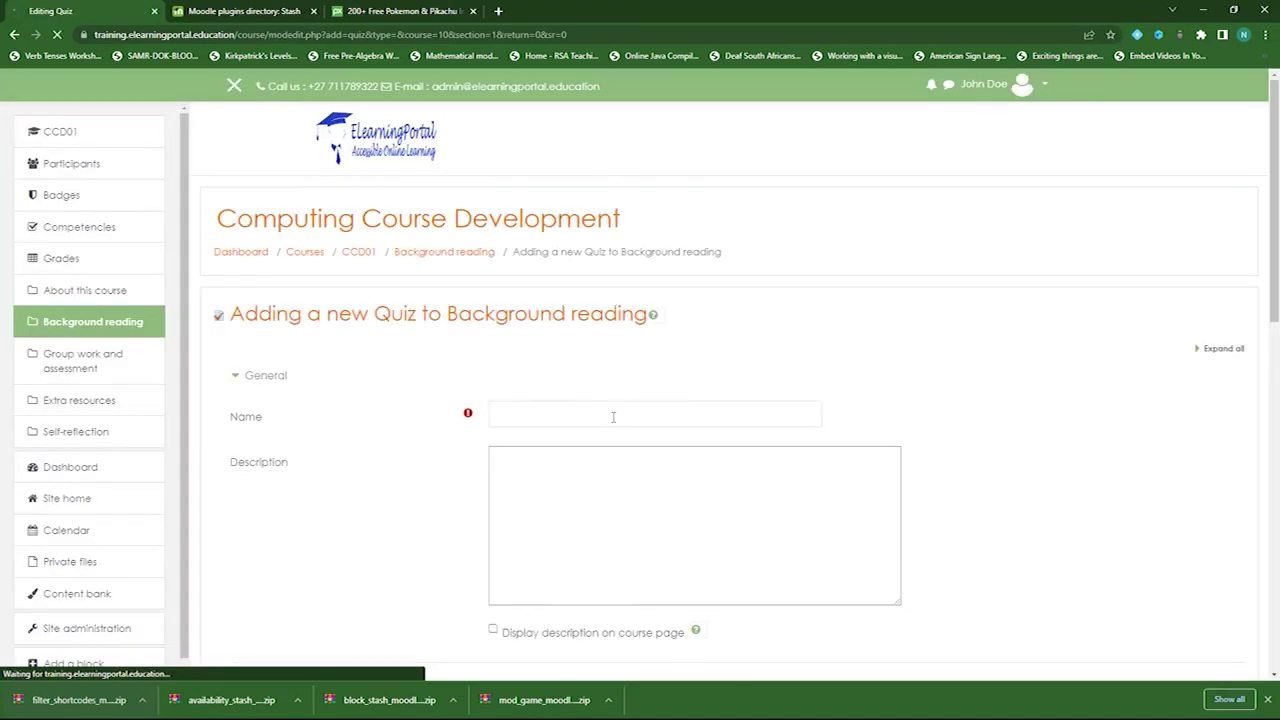
pyautogui.click(613, 415)
pyautogui.write('Sya')
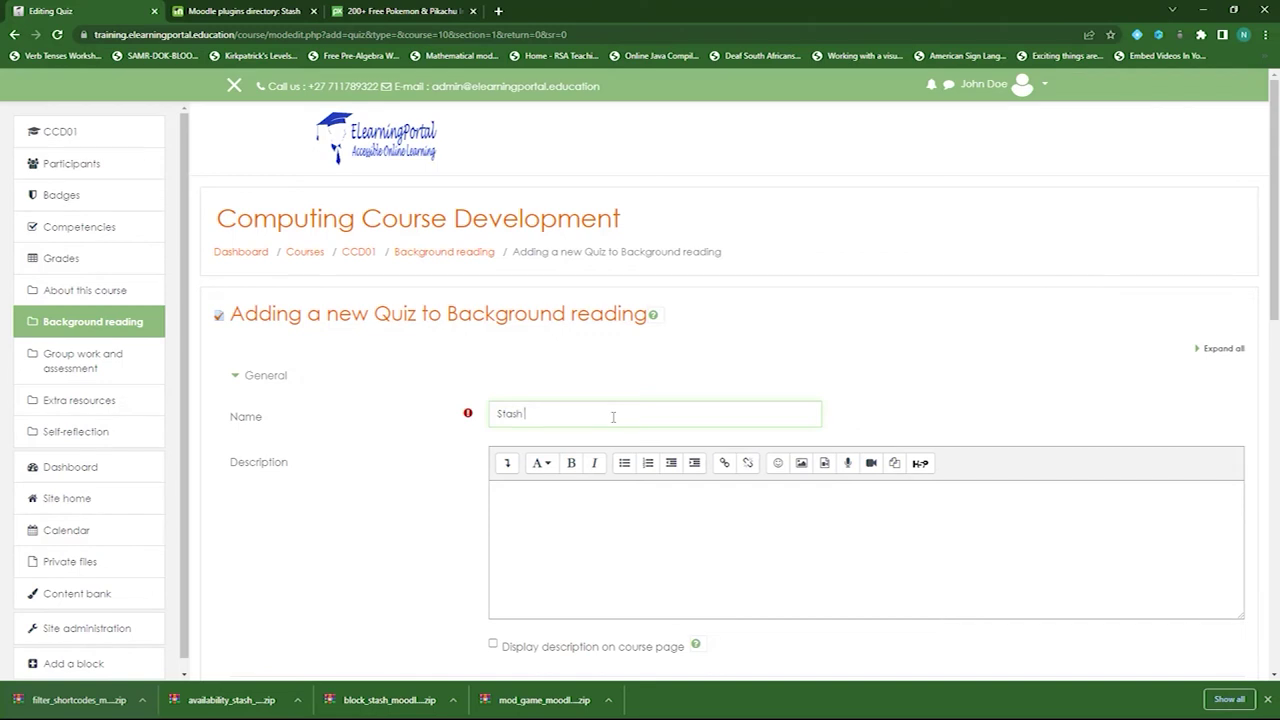
pyautogui.scroll(-4, 440, 423)
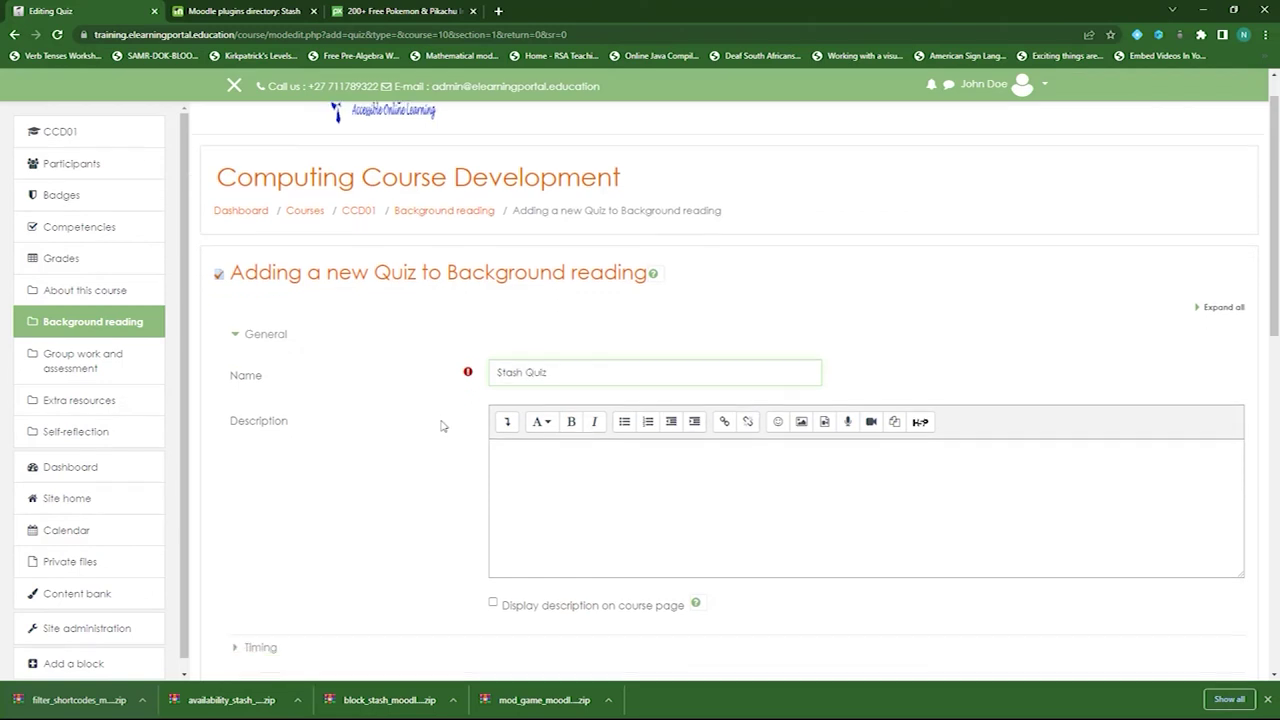
# - Set Attempts allowed to 1 in the Grade settings
pyautogui.click(238, 290)
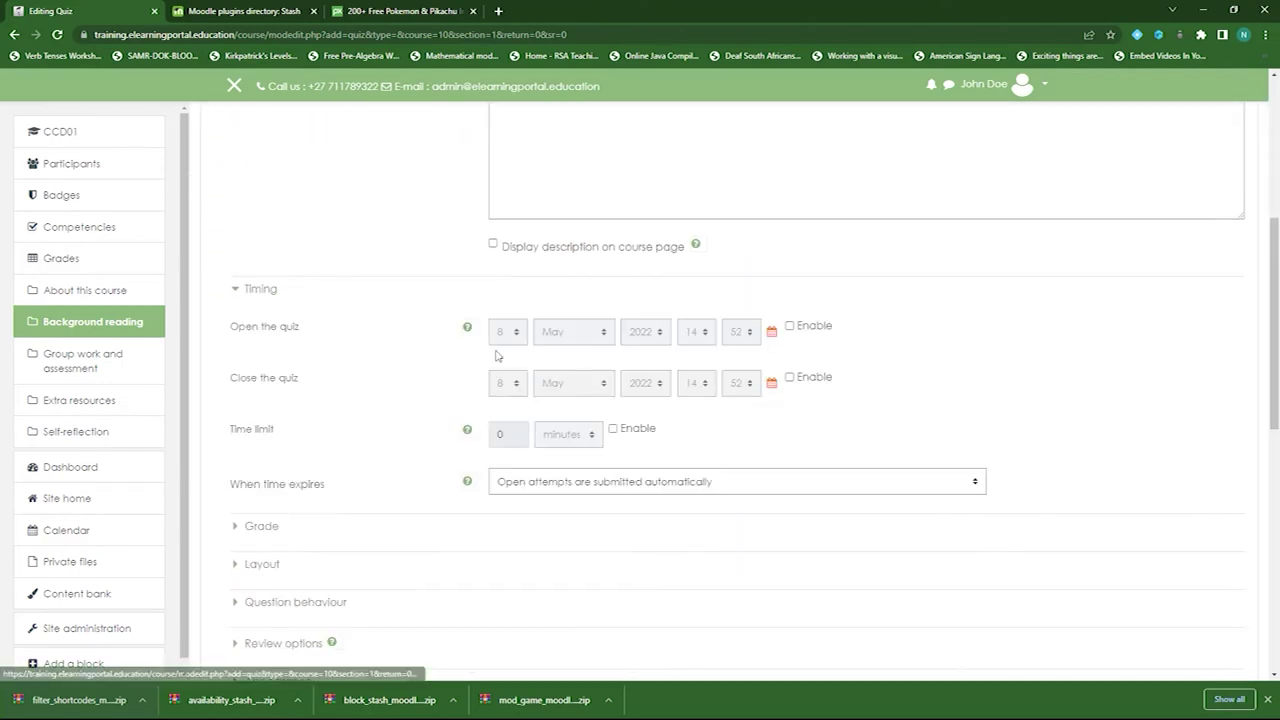
pyautogui.click(240, 290)
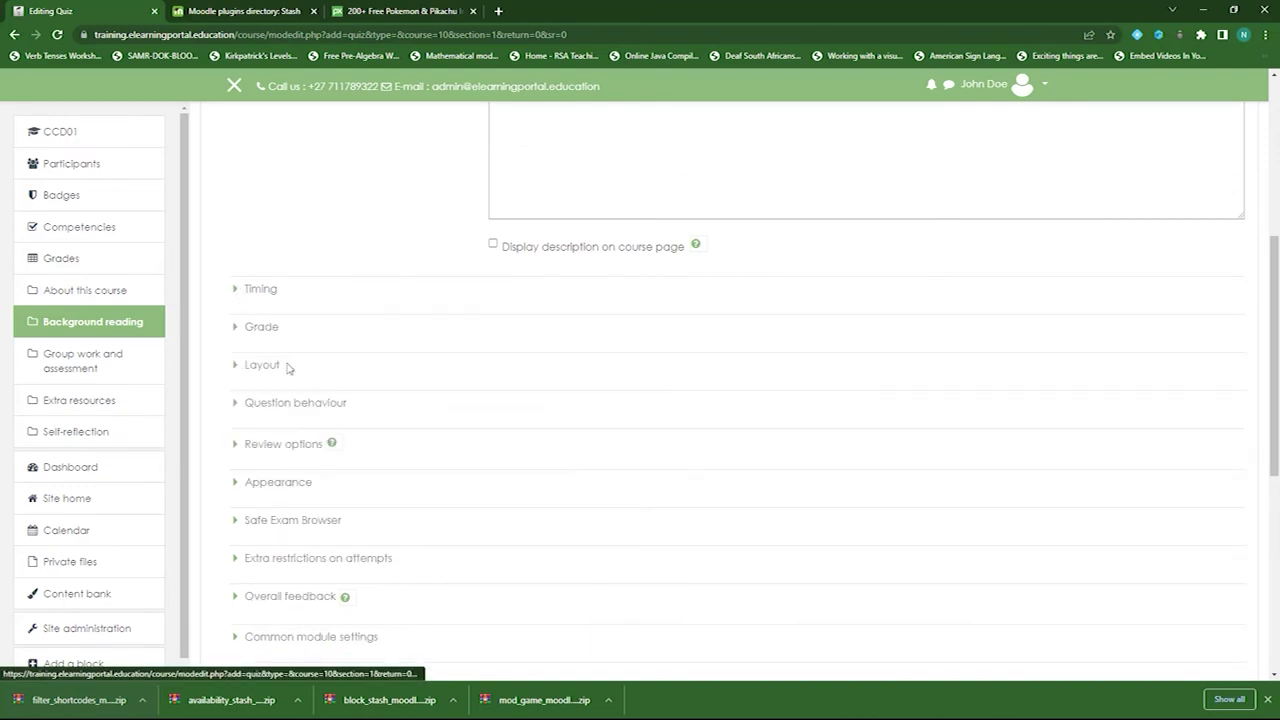
pyautogui.click(240, 330)
pyautogui.click(540, 457)
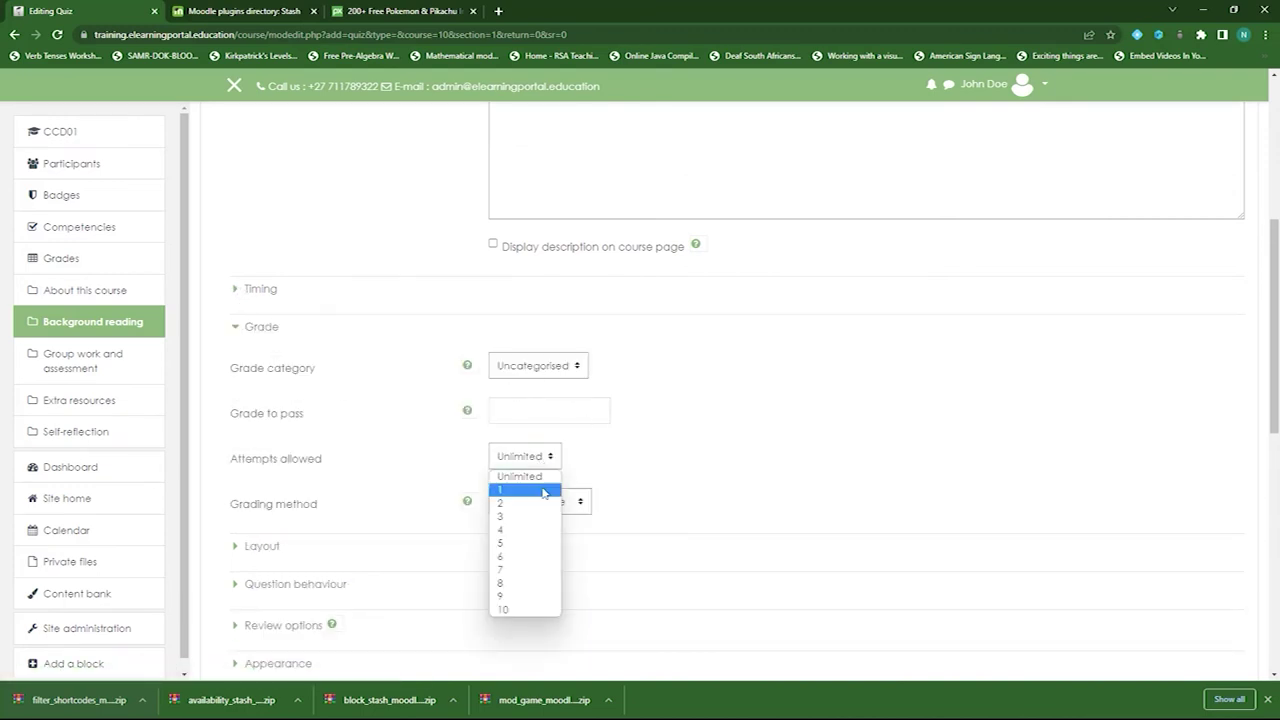
pyautogui.click(533, 491)
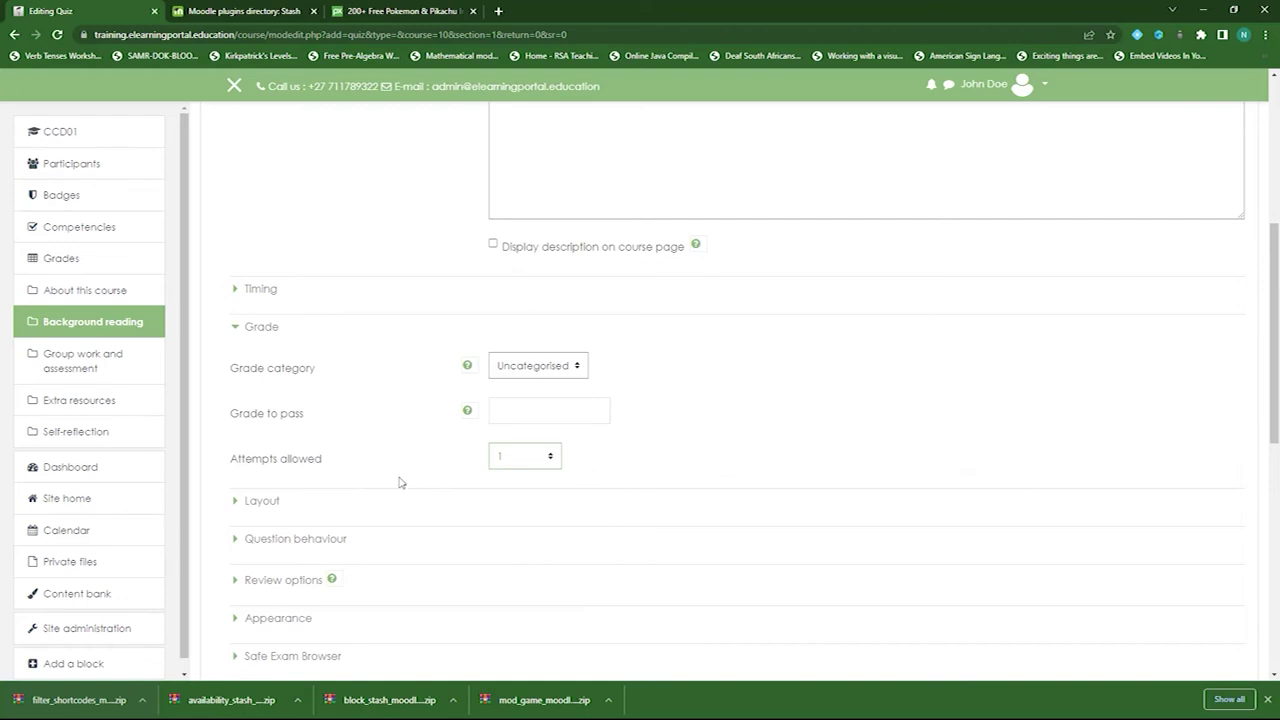
# - Set Decimal places in grades to 0 under Appearance
pyautogui.scroll(-2, 397, 478)
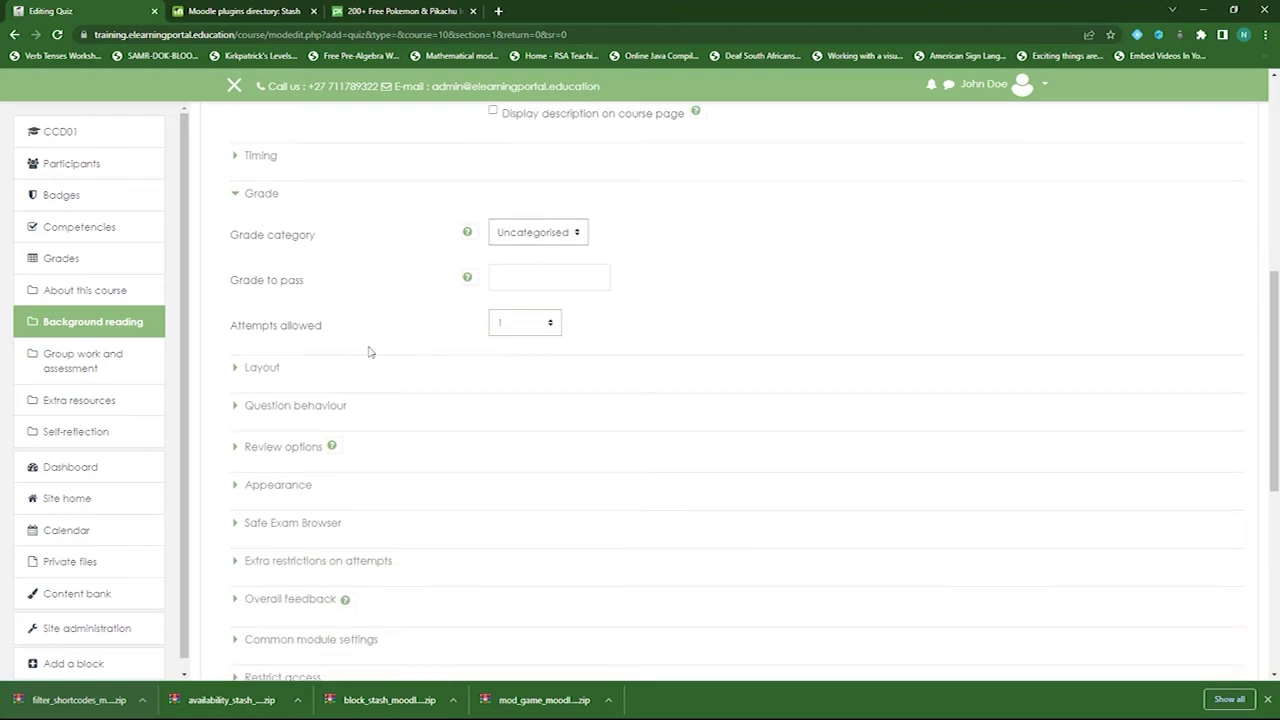
pyautogui.click(261, 370)
pyautogui.scroll(-1, 372, 408)
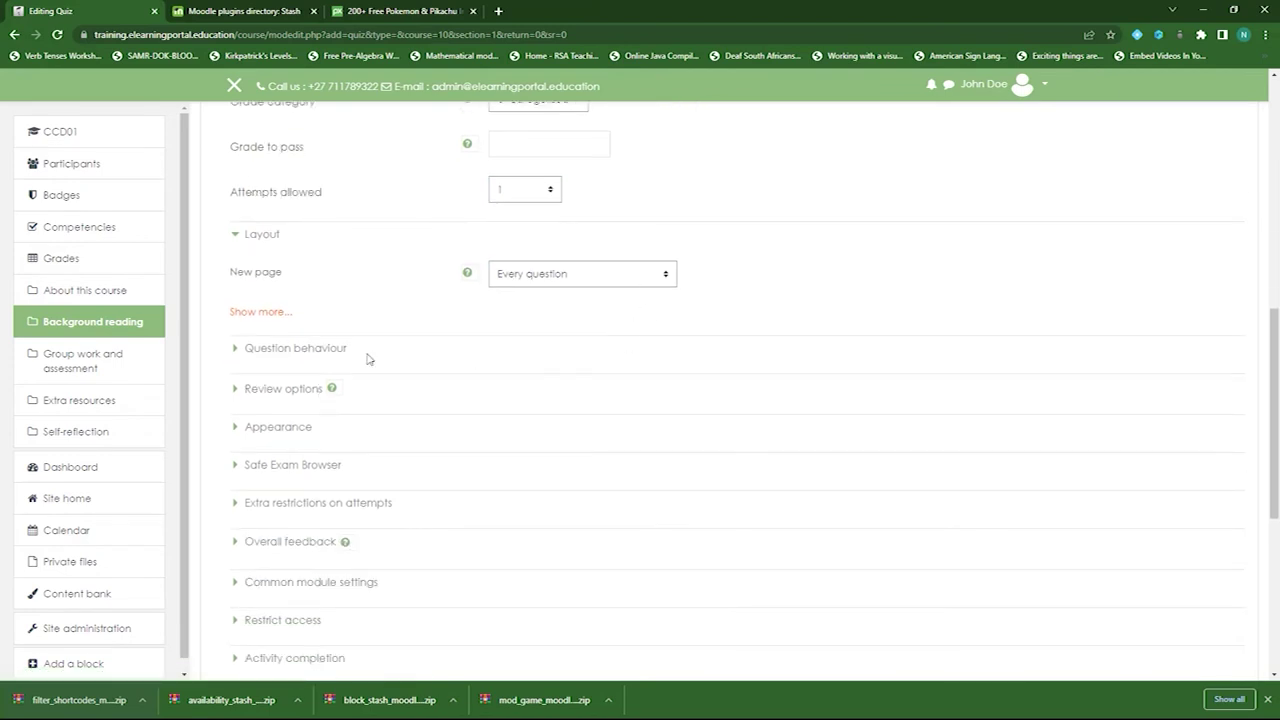
pyautogui.click(292, 350)
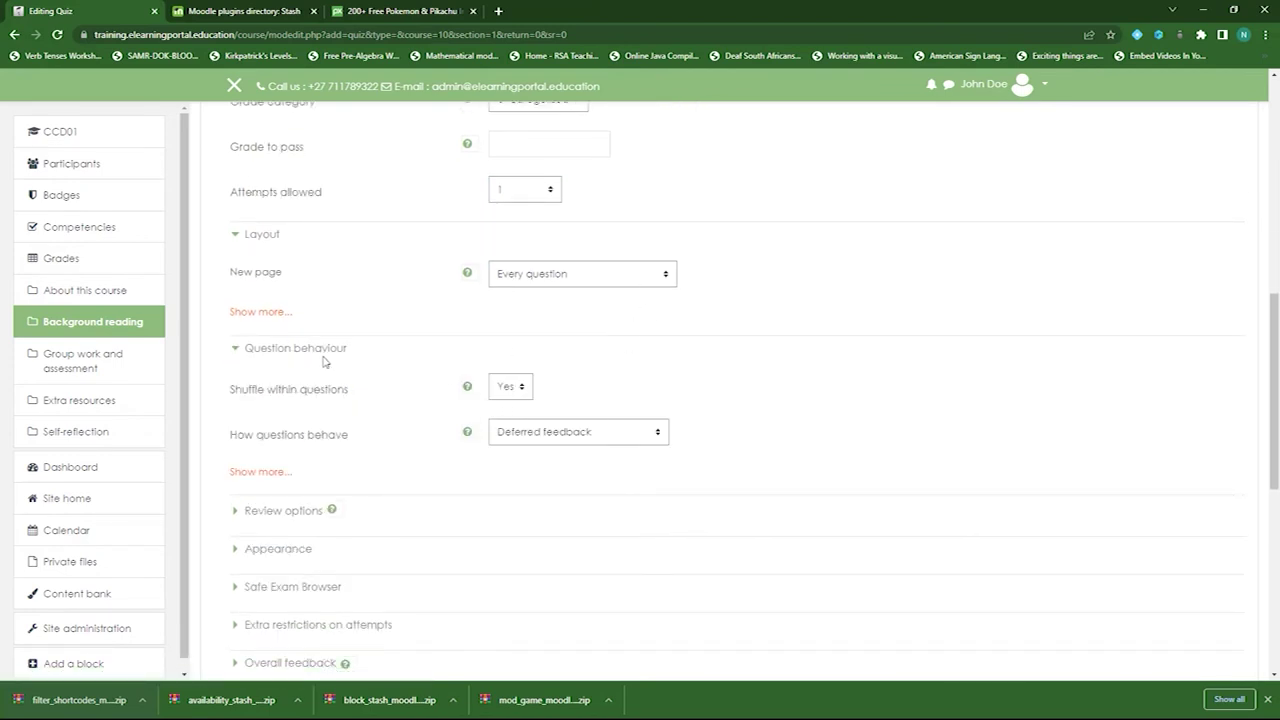
pyautogui.scroll(-2, 409, 431)
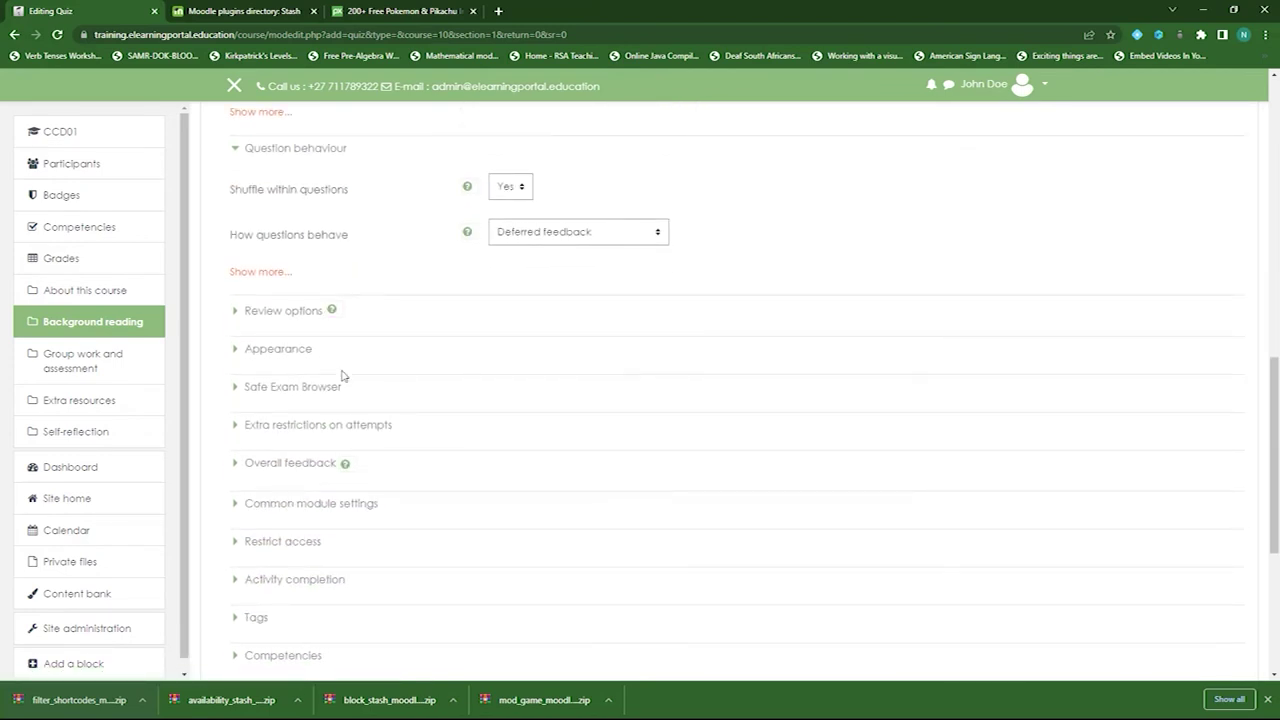
pyautogui.click(281, 310)
pyautogui.scroll(-1, 415, 470)
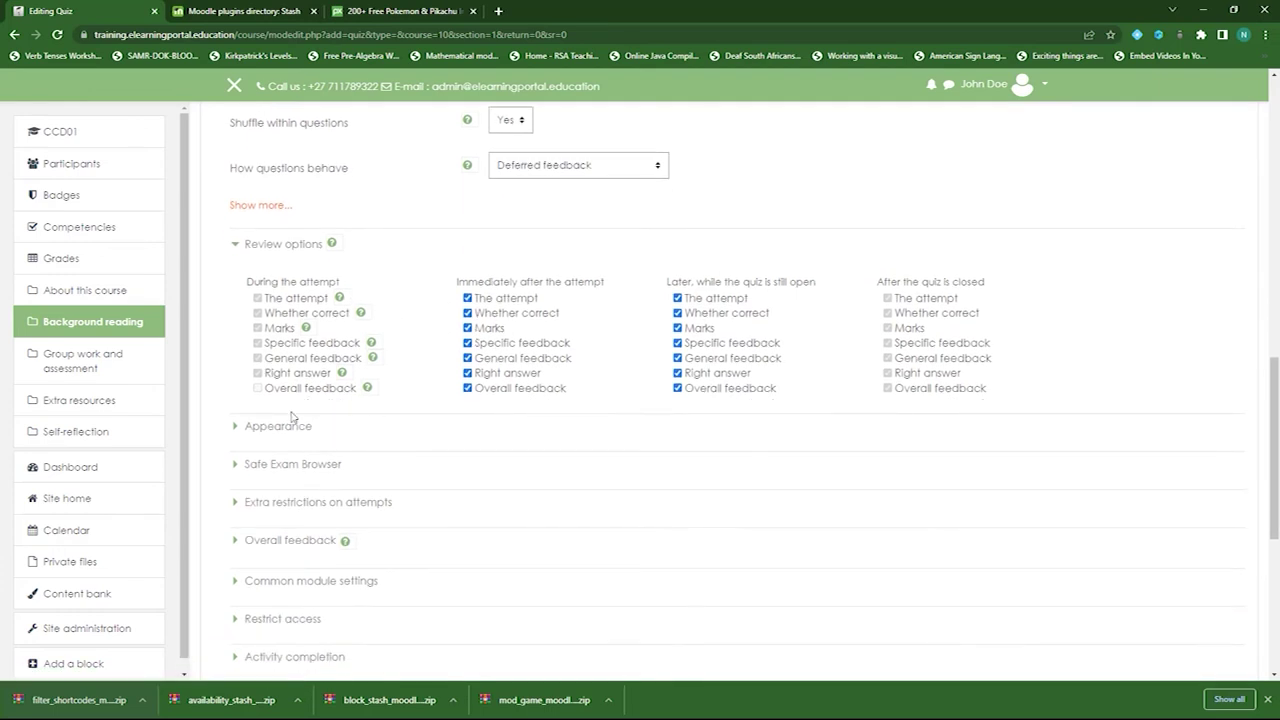
pyautogui.click(291, 424)
pyautogui.scroll(-1, 562, 423)
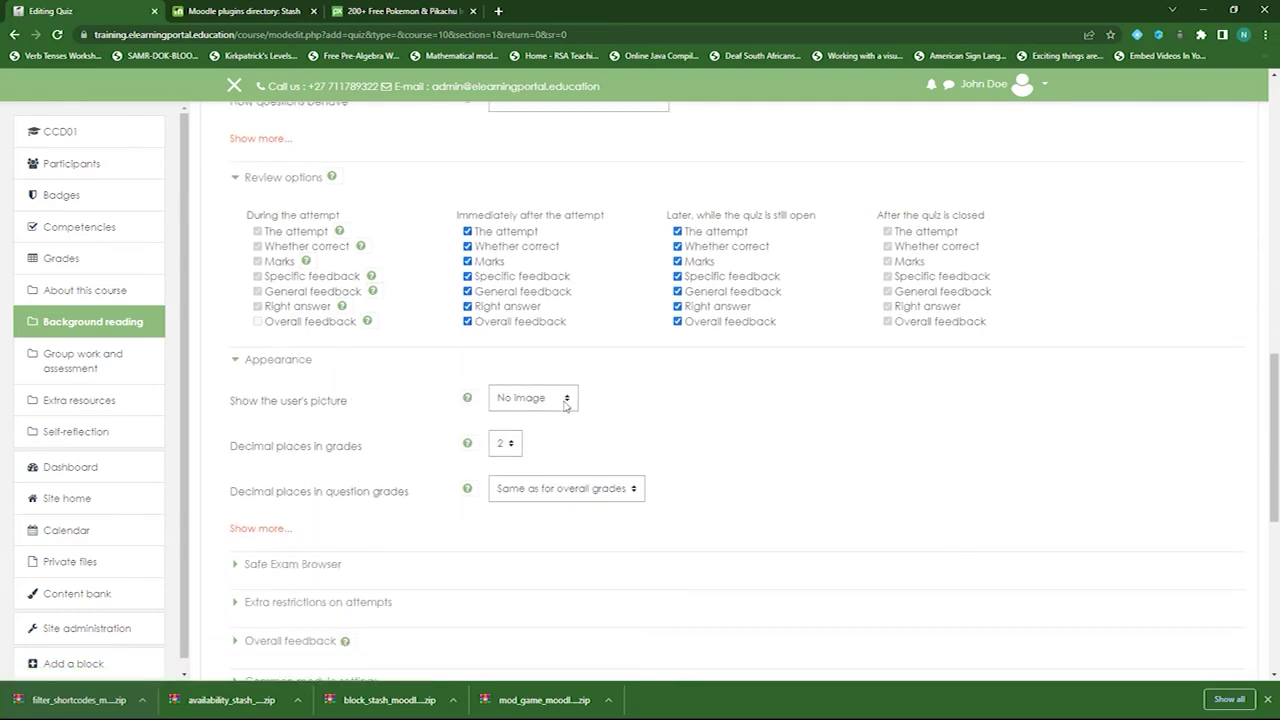
pyautogui.click(507, 445)
pyautogui.click(503, 464)
# - Set Completion tracking to Show activity as complete when conditions are met
pyautogui.scroll(-4, 406, 420)
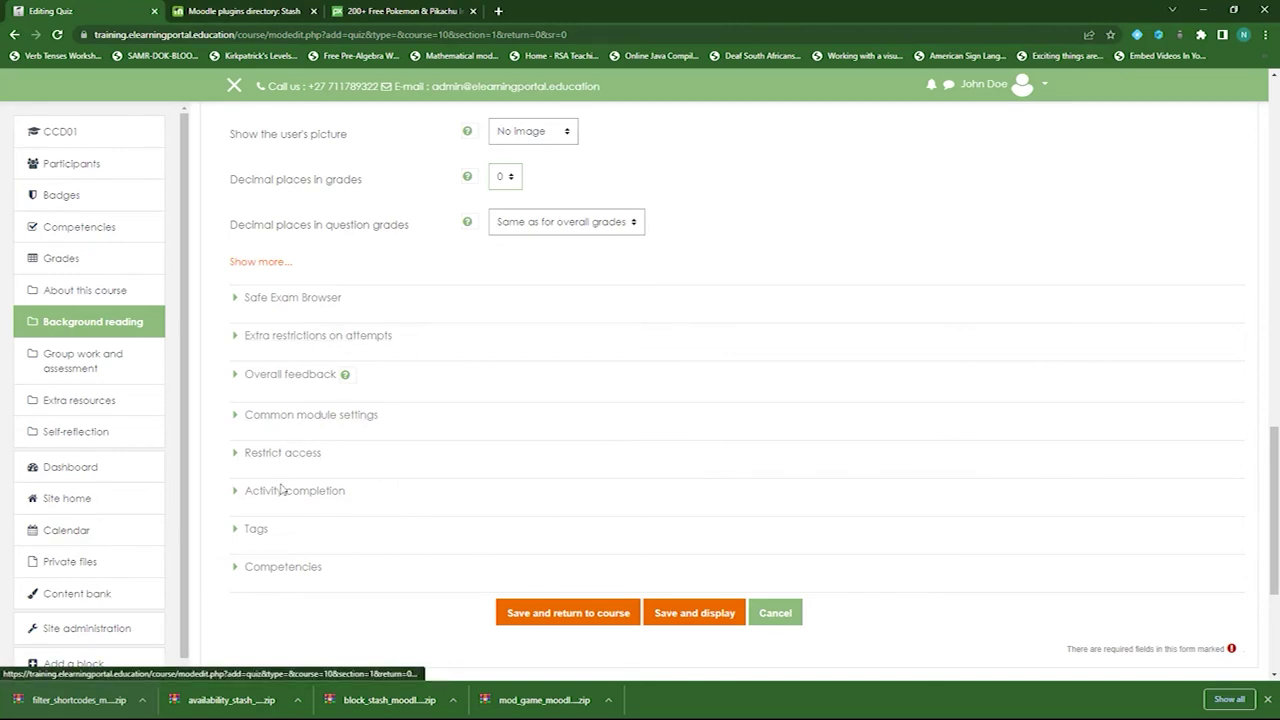
pyautogui.click(334, 489)
pyautogui.scroll(-2, 497, 471)
pyautogui.click(628, 329)
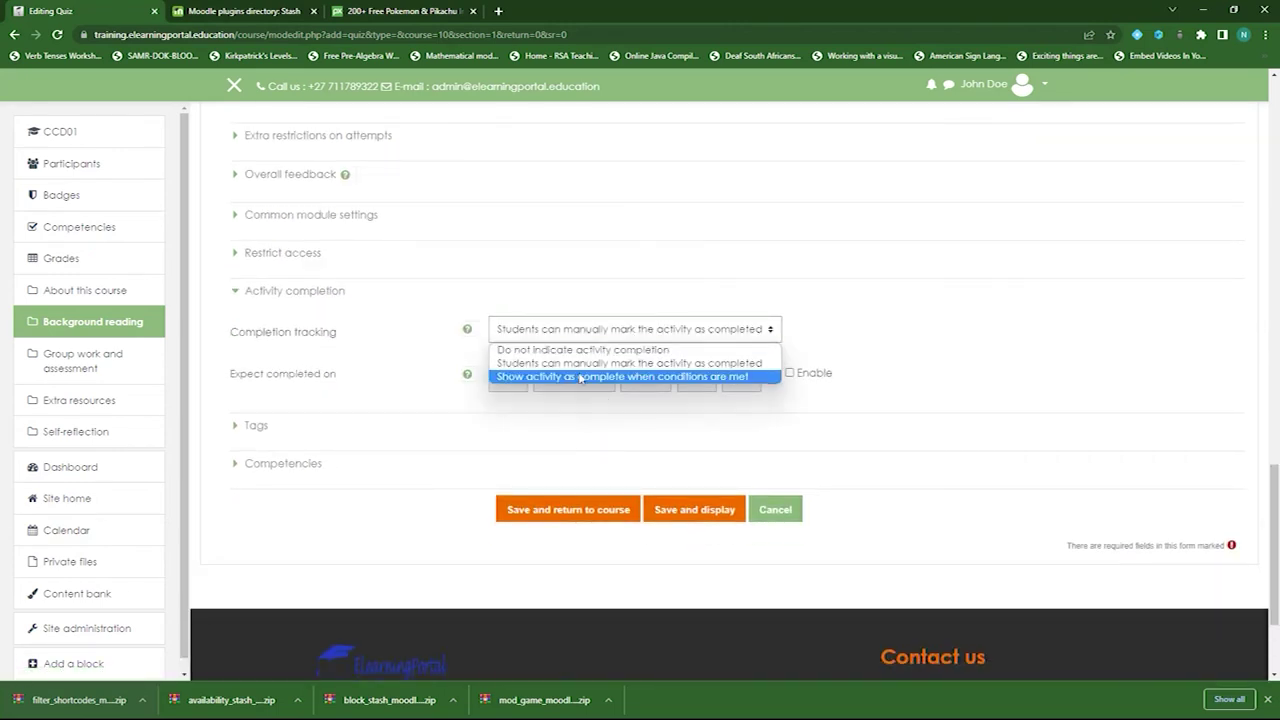
pyautogui.click(578, 376)
# - Require a grade for completion and save Stash Quiz to the course
pyautogui.click(493, 410)
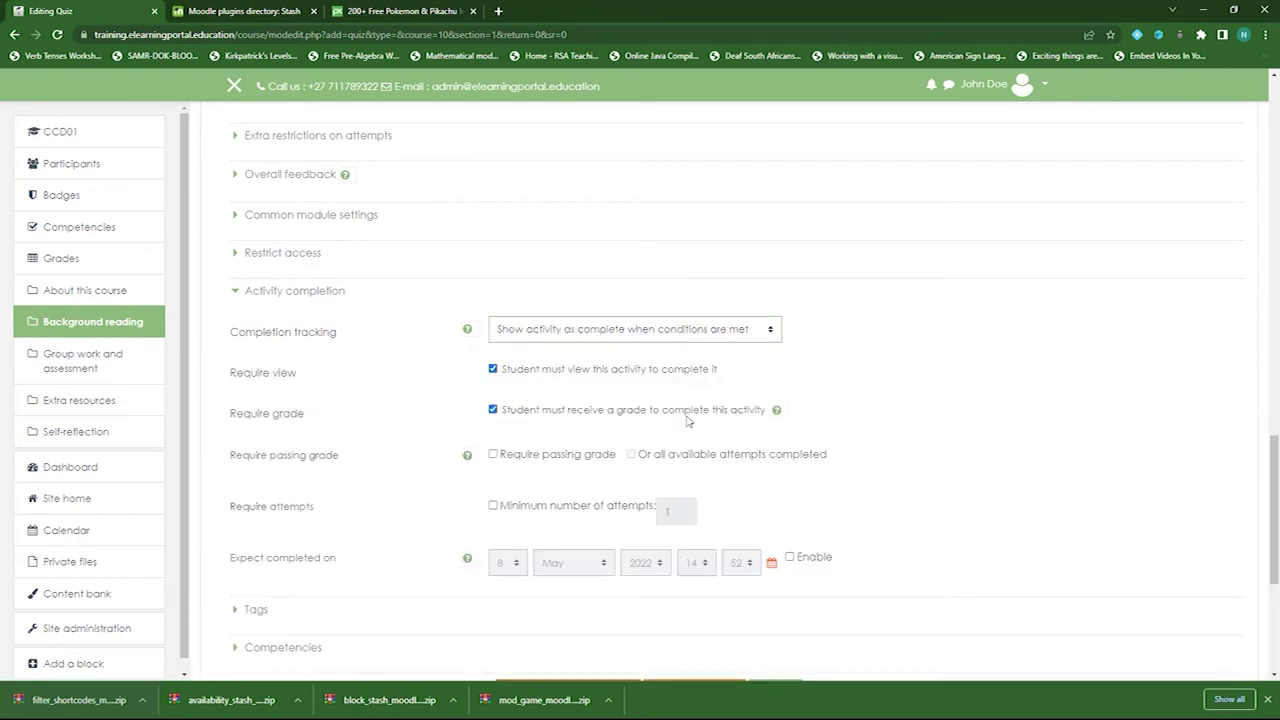
pyautogui.scroll(-2, 400, 420)
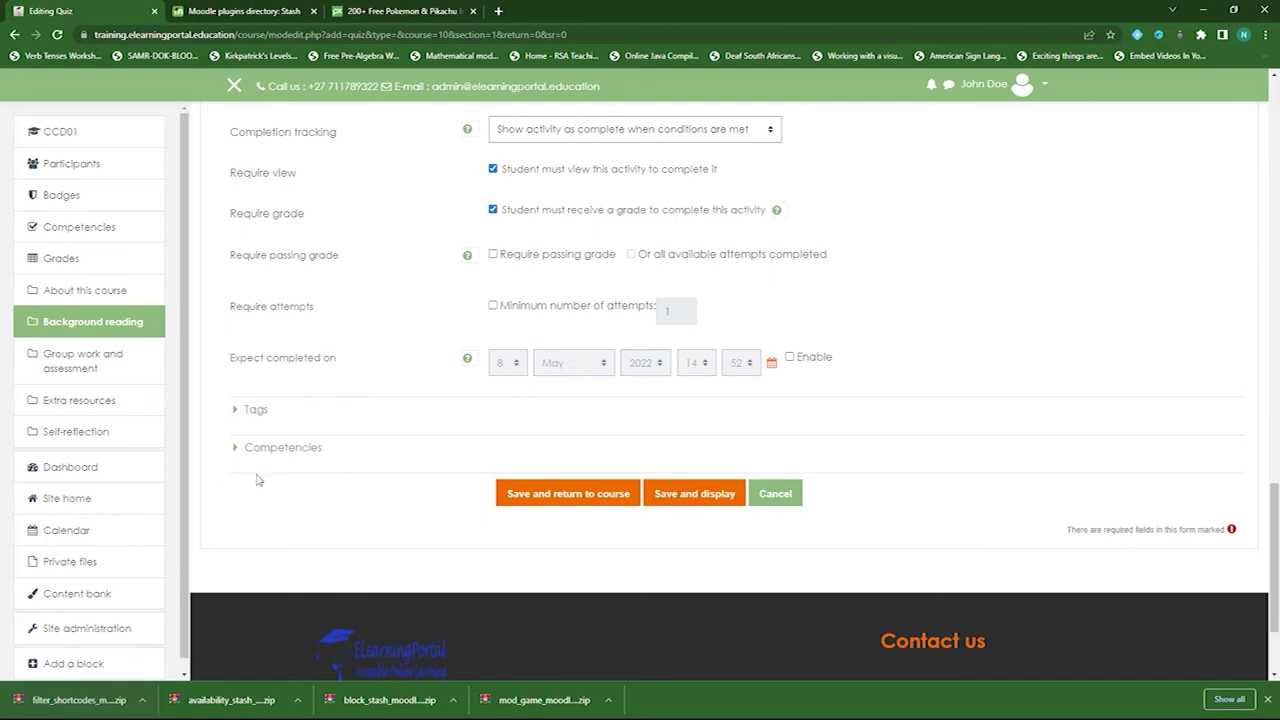
pyautogui.click(585, 503)
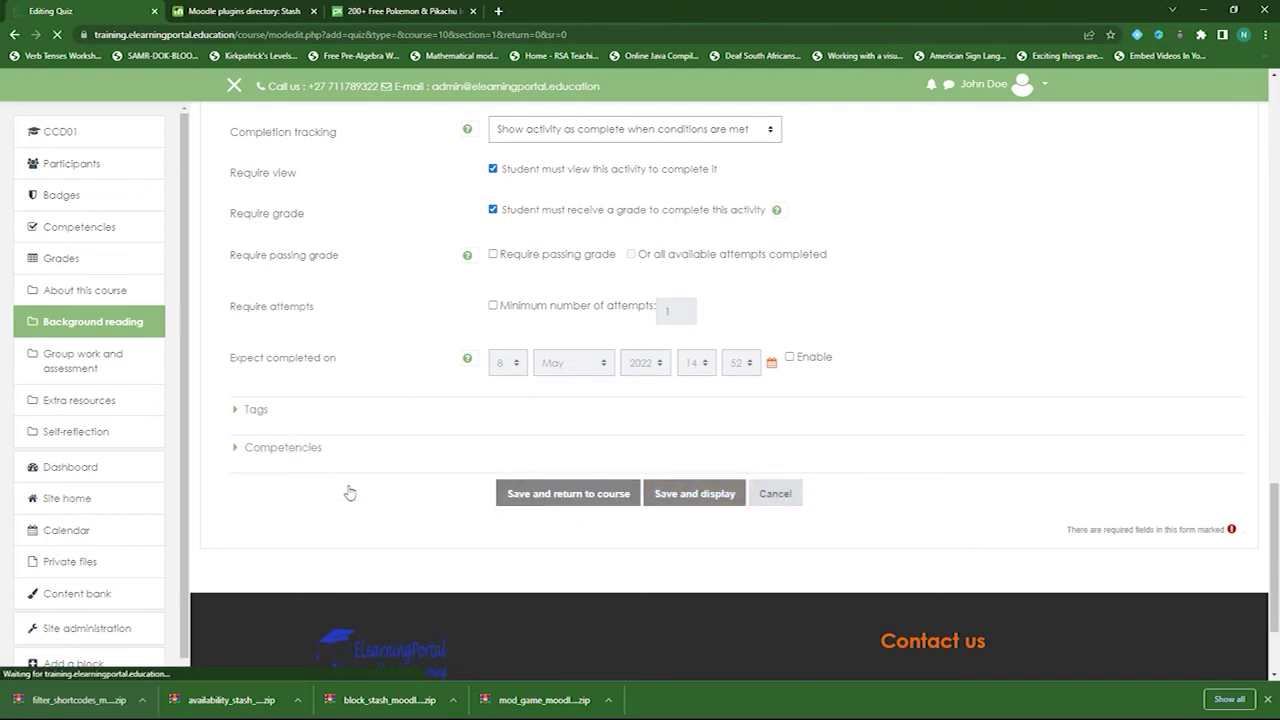
# - Open the Stash Quiz activity and go to its Edit quiz page
pyautogui.scroll(-3, 500, 508)
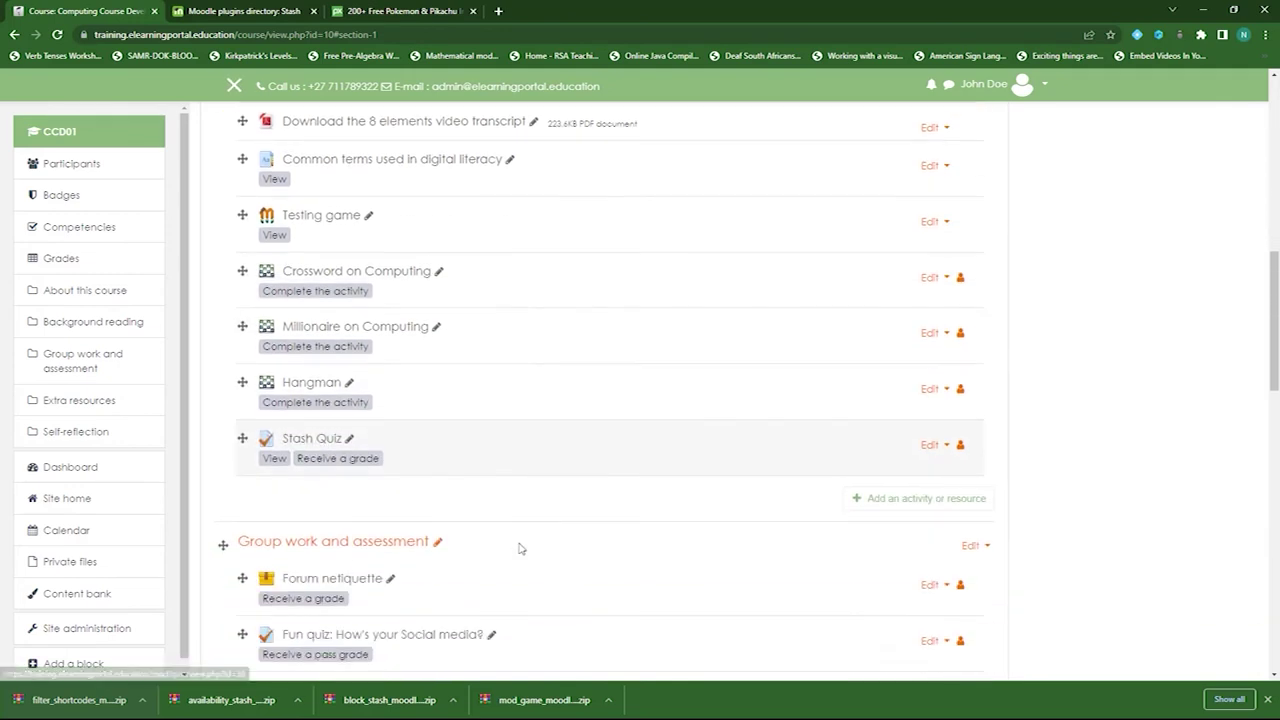
pyautogui.scroll(-1, 540, 500)
pyautogui.click(315, 412)
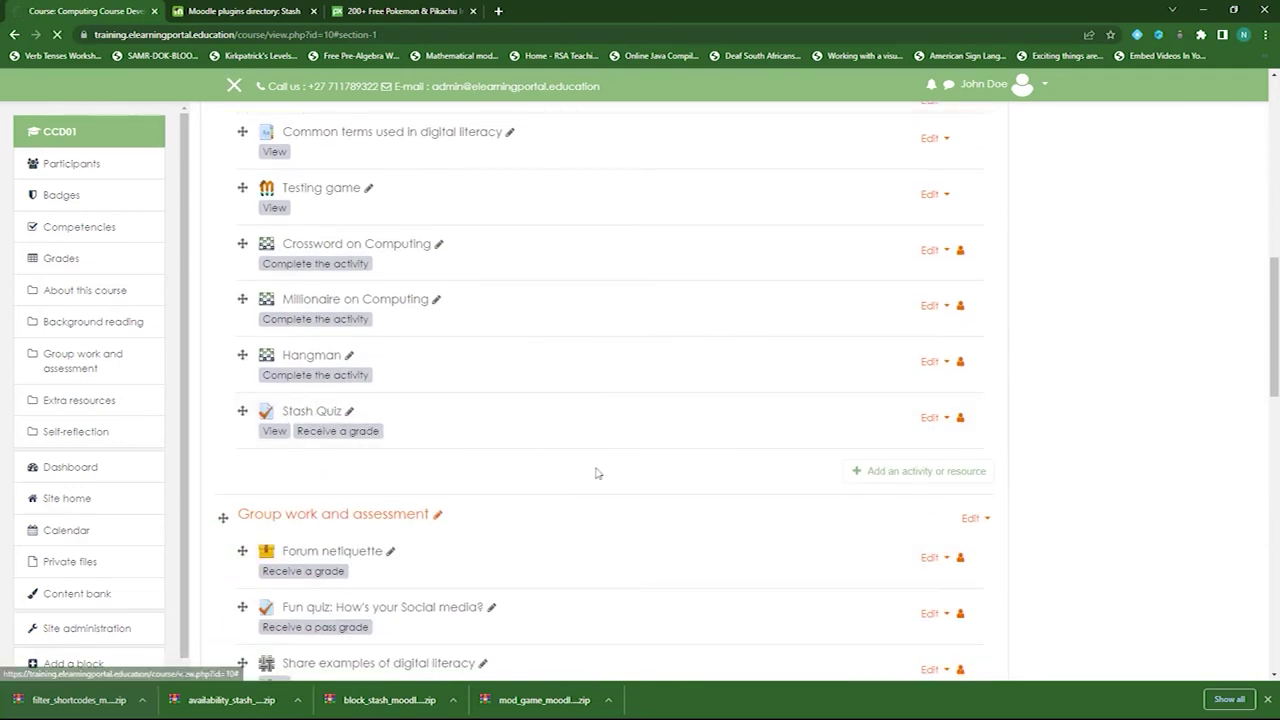
pyautogui.click(729, 498)
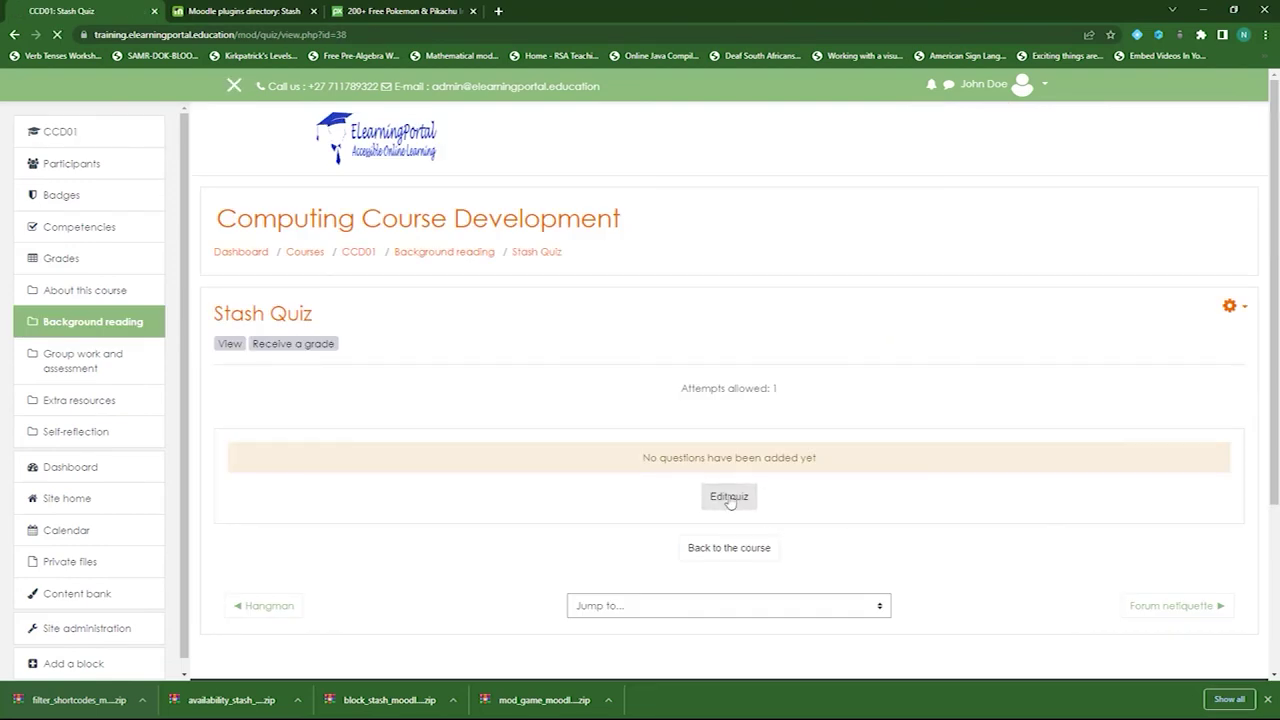
# - Add every question in the Short Answer Questions (7) bank category to Stash Quiz
pyautogui.click(1226, 430)
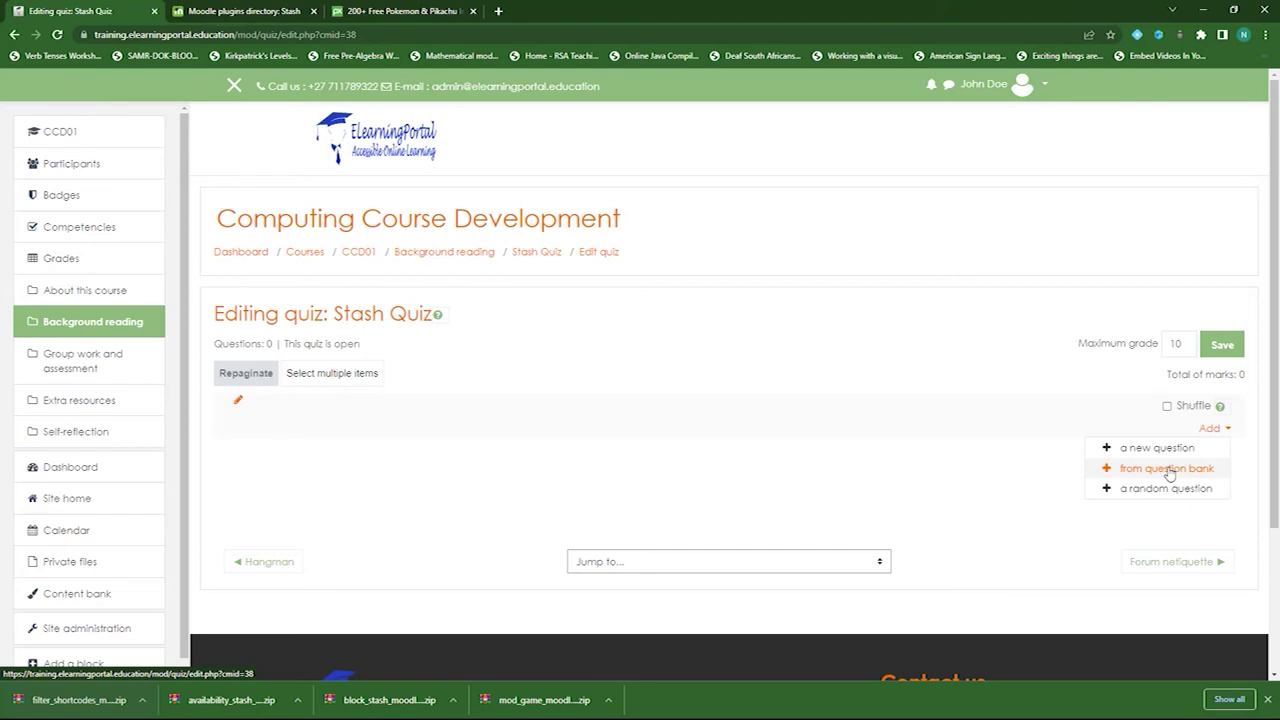
pyautogui.click(1169, 470)
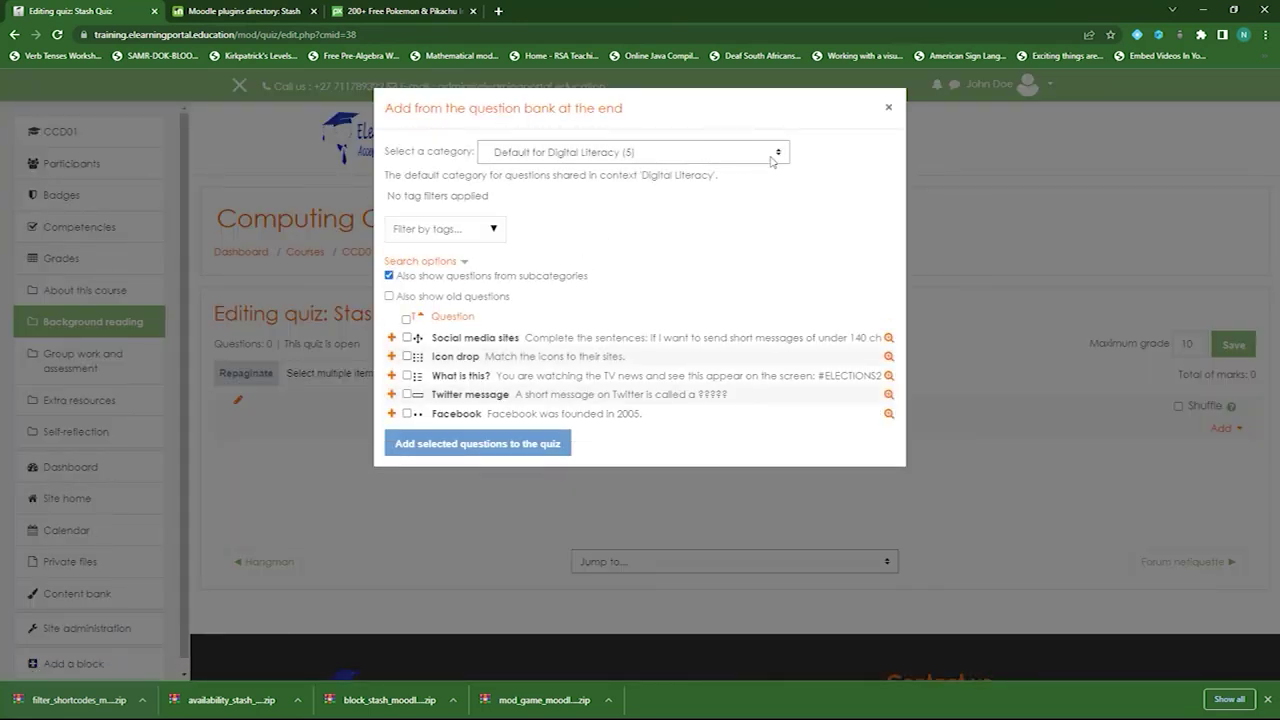
pyautogui.click(772, 158)
pyautogui.moveTo(786, 240); pyautogui.dragTo(798, 367)
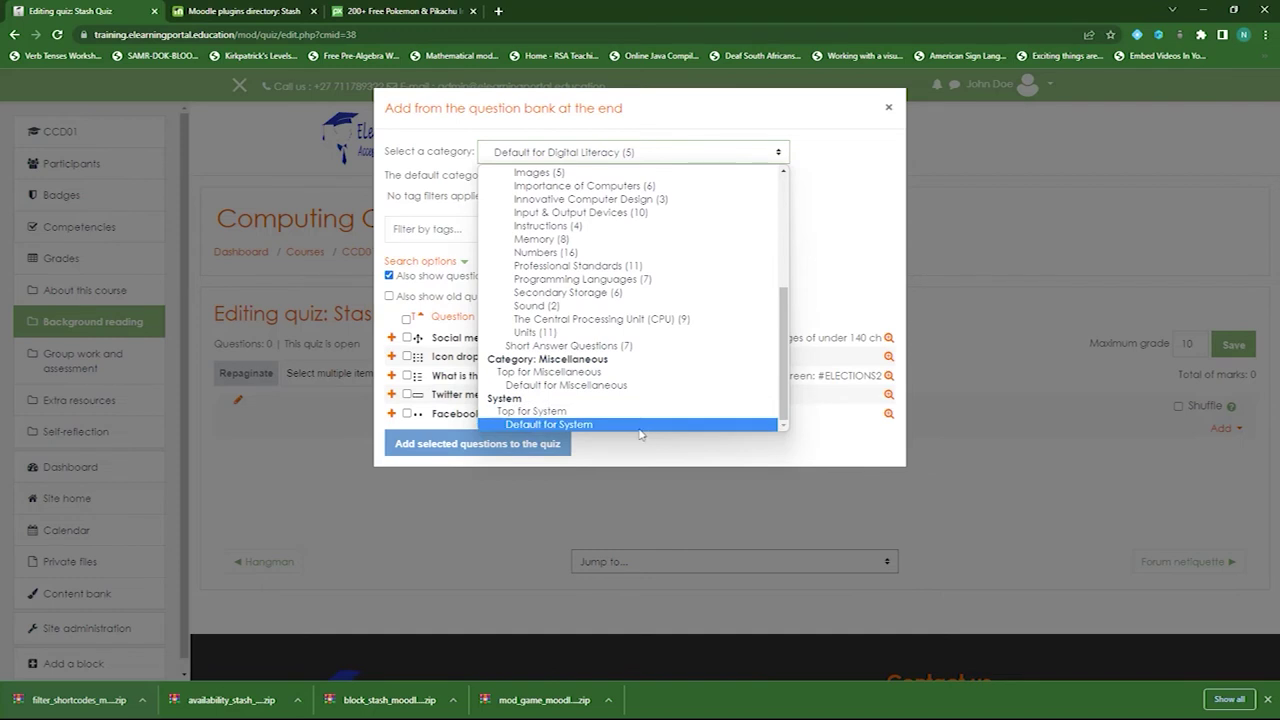
pyautogui.click(628, 347)
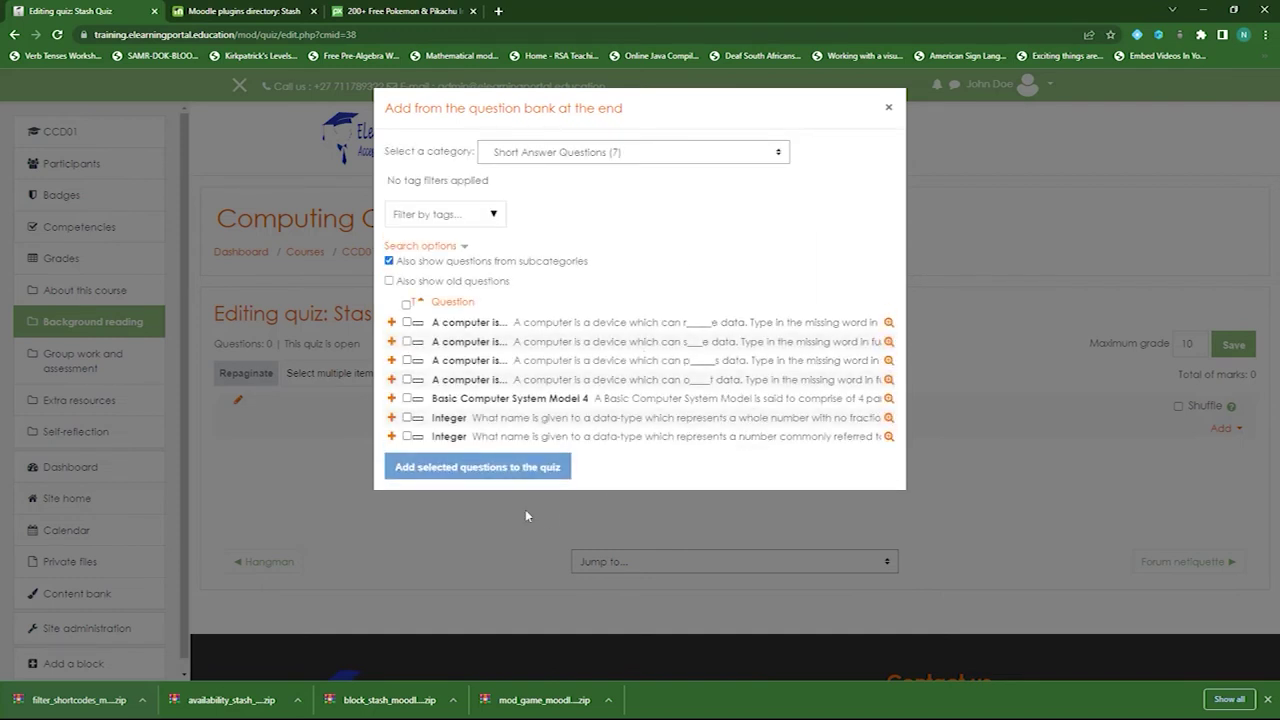
pyautogui.click(406, 305)
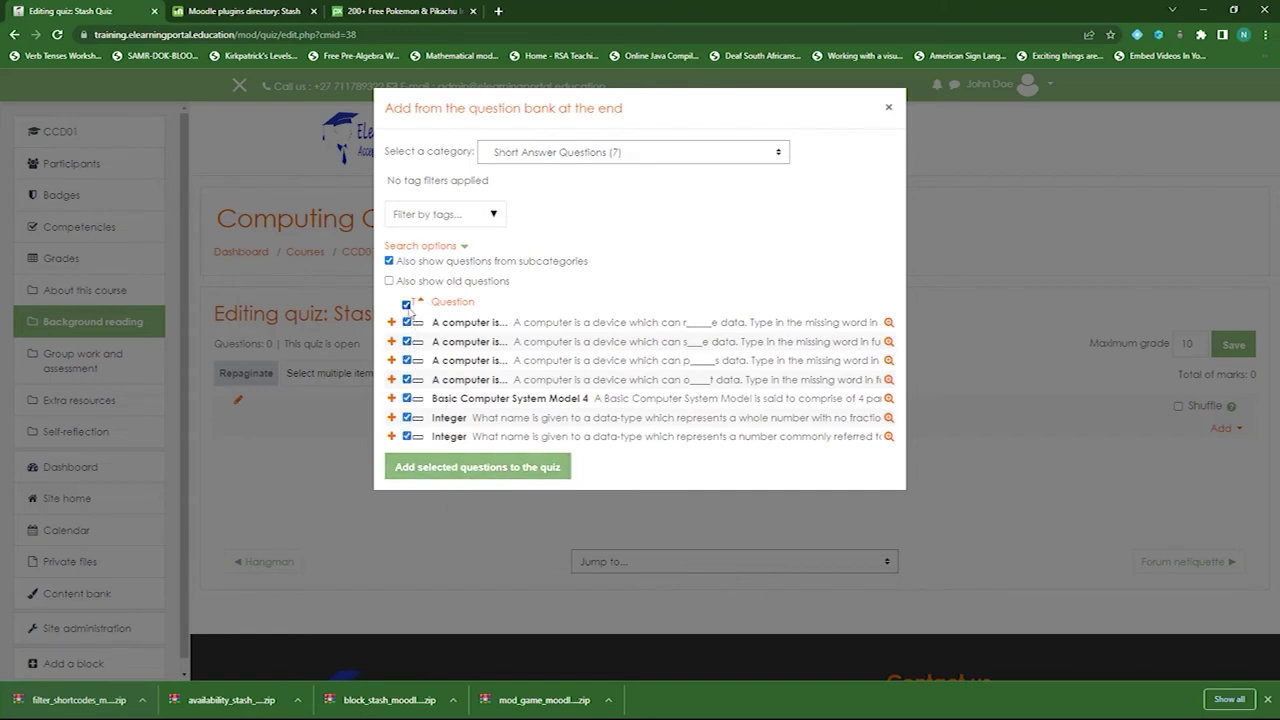
pyautogui.click(499, 474)
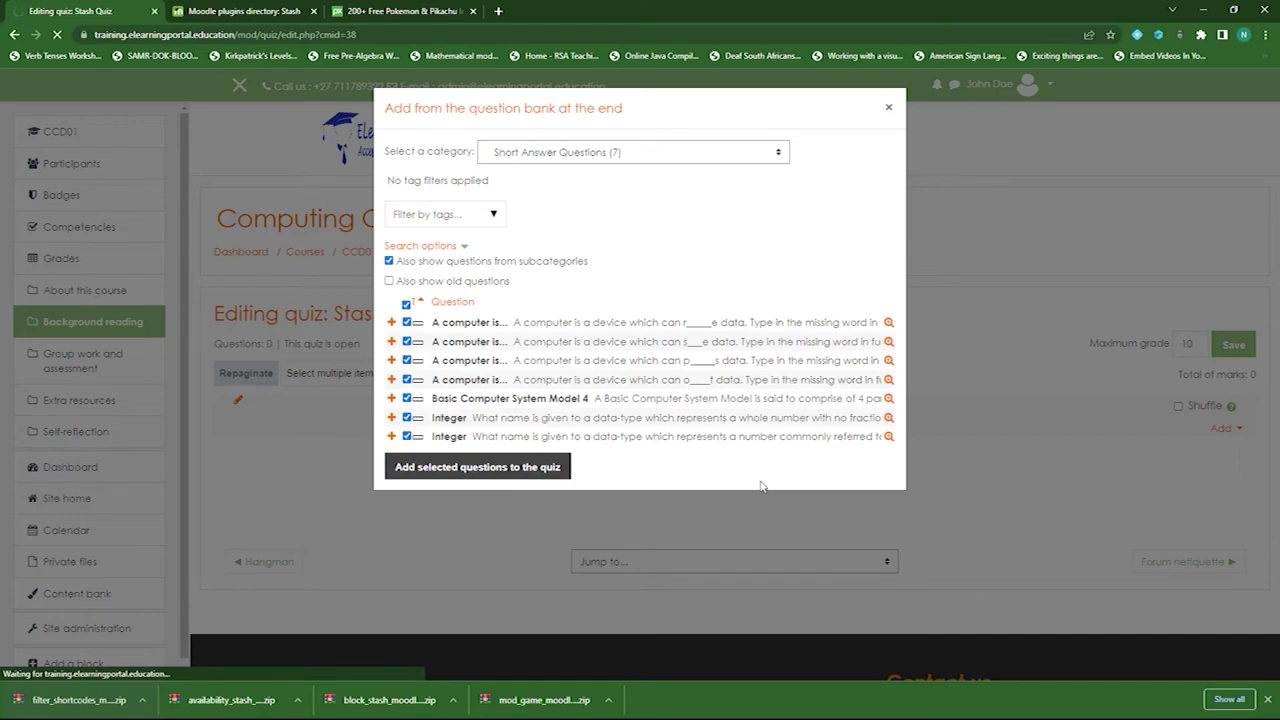
pyautogui.scroll(-2, 300, 480)
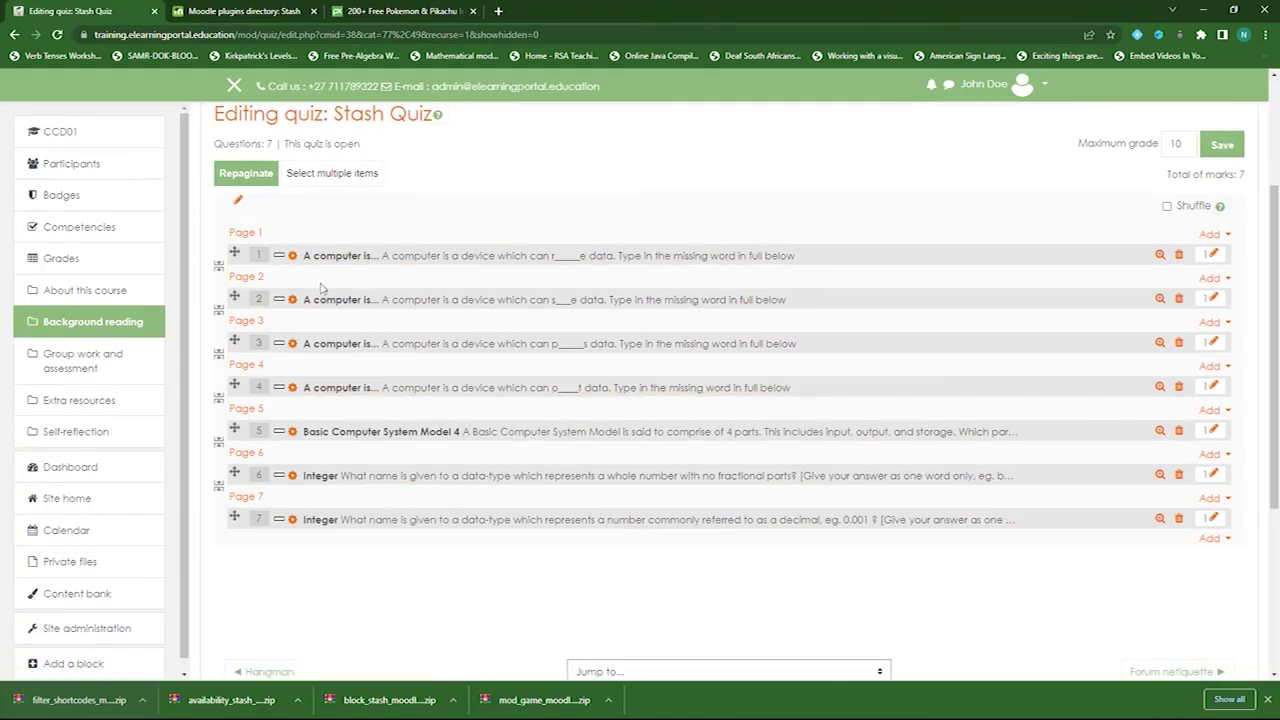
# - Paste the Badge 1 [stashdrop] shortcode into question 1's text and save it
pyautogui.click(293, 257)
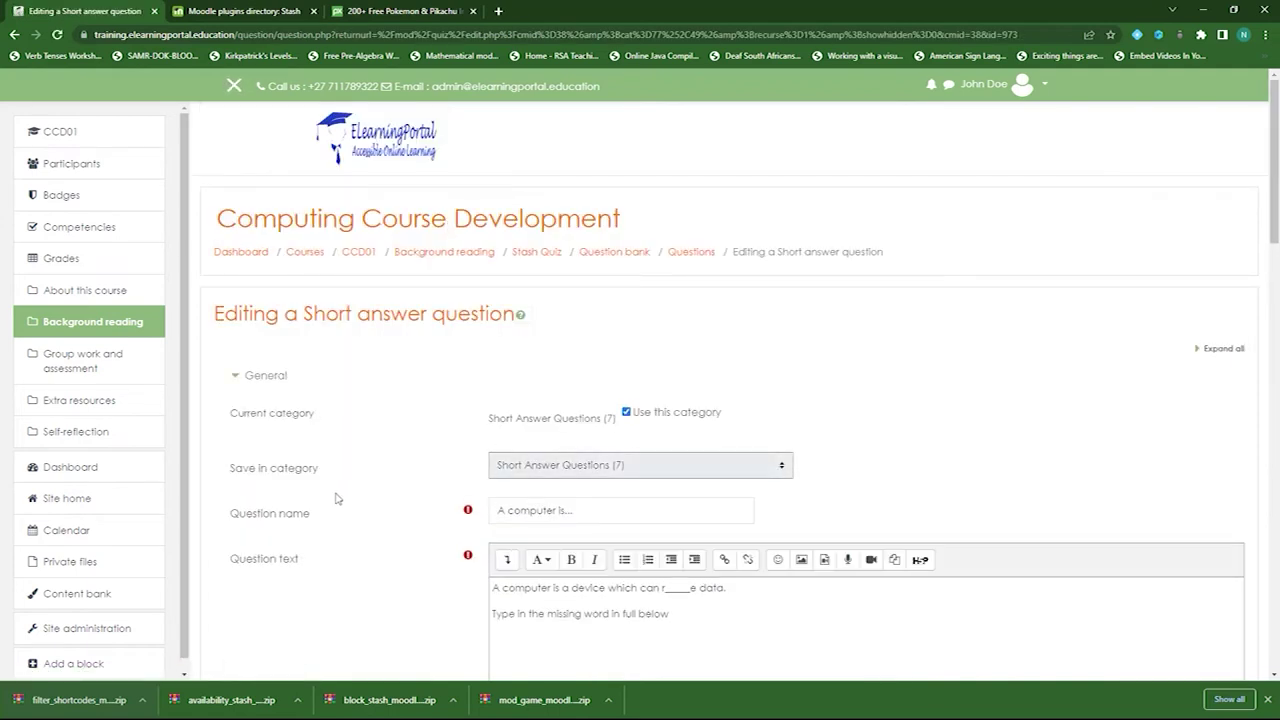
pyautogui.scroll(-2, 340, 494)
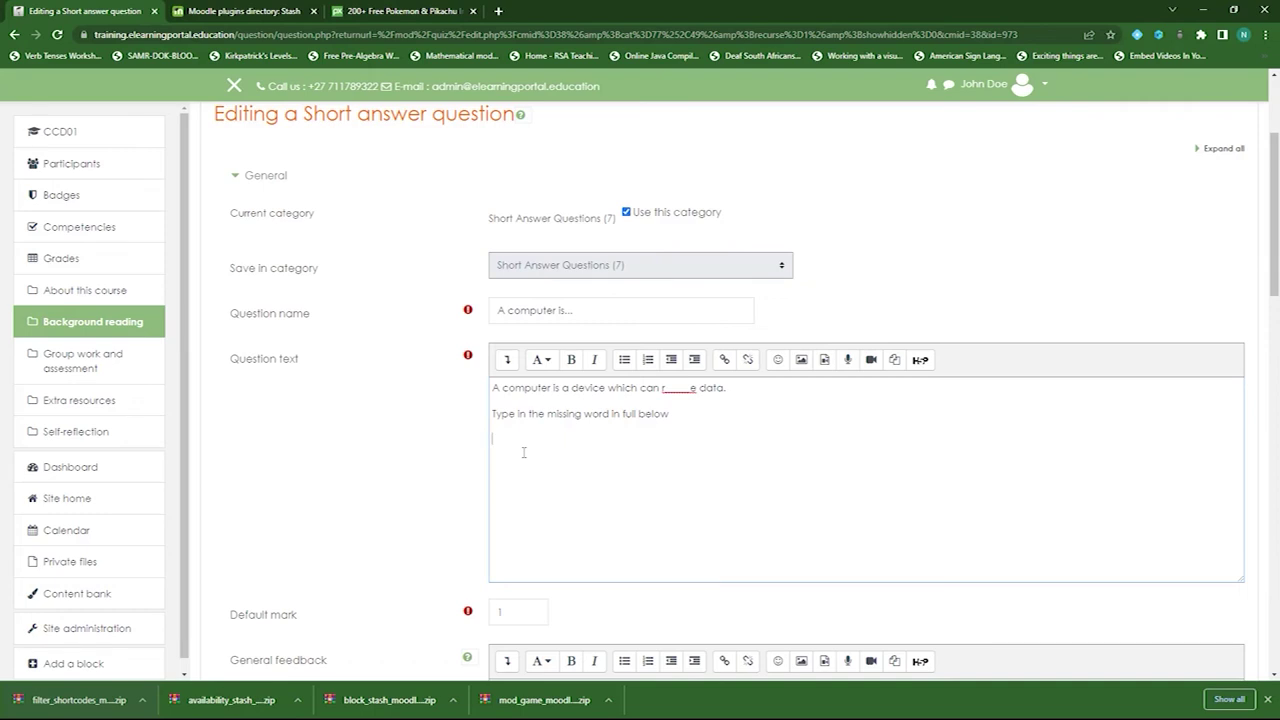
pyautogui.hotkey('ctrl', 'v')
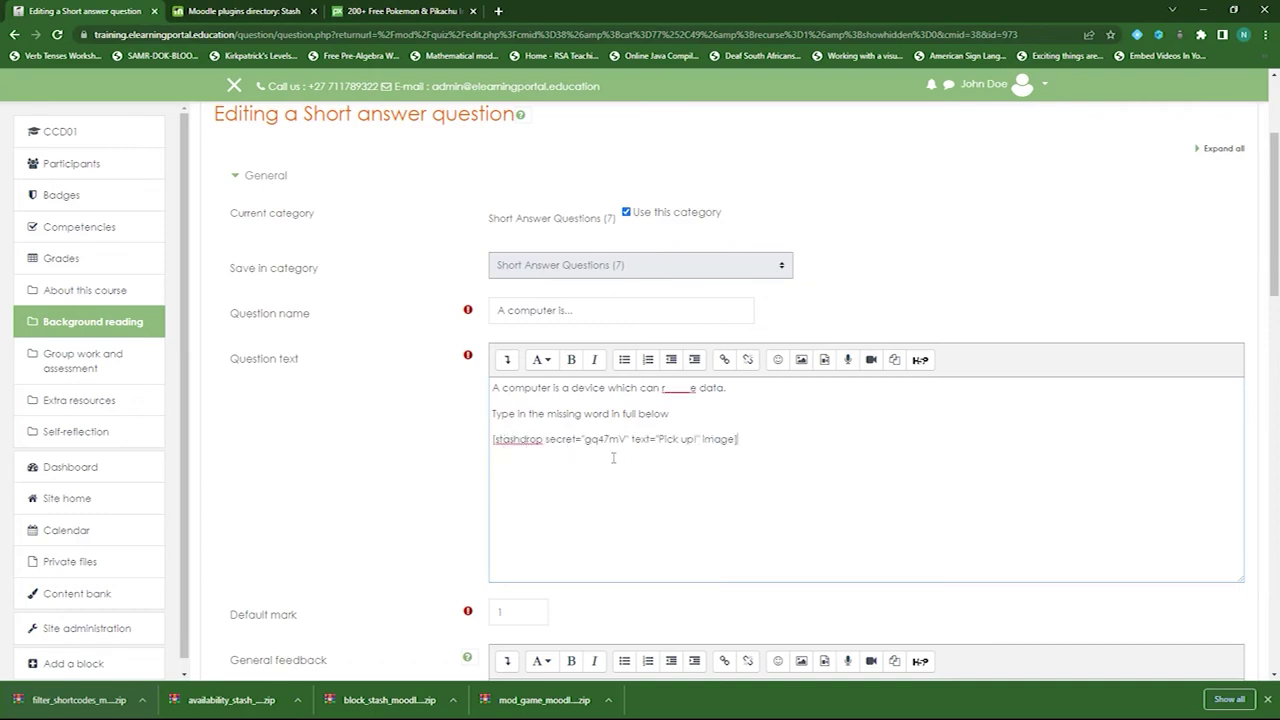
pyautogui.scroll(-7, 353, 428)
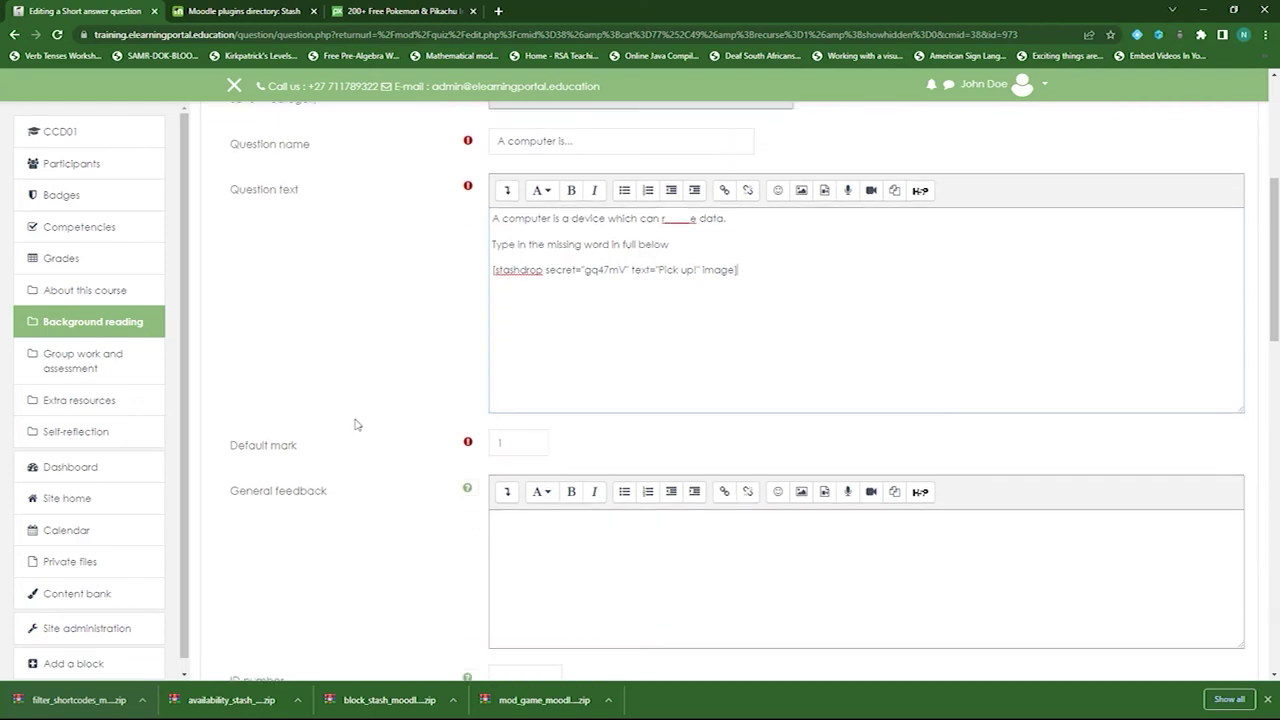
pyautogui.scroll(-5, 358, 422)
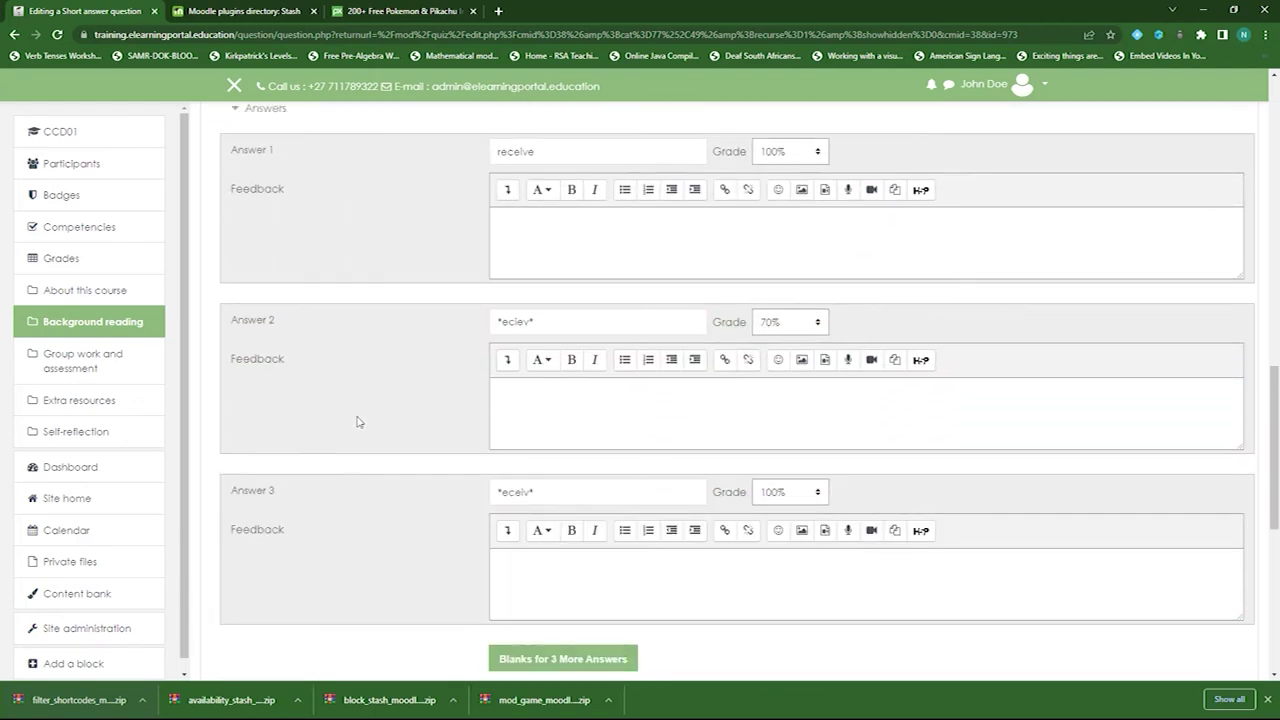
pyautogui.click(547, 621)
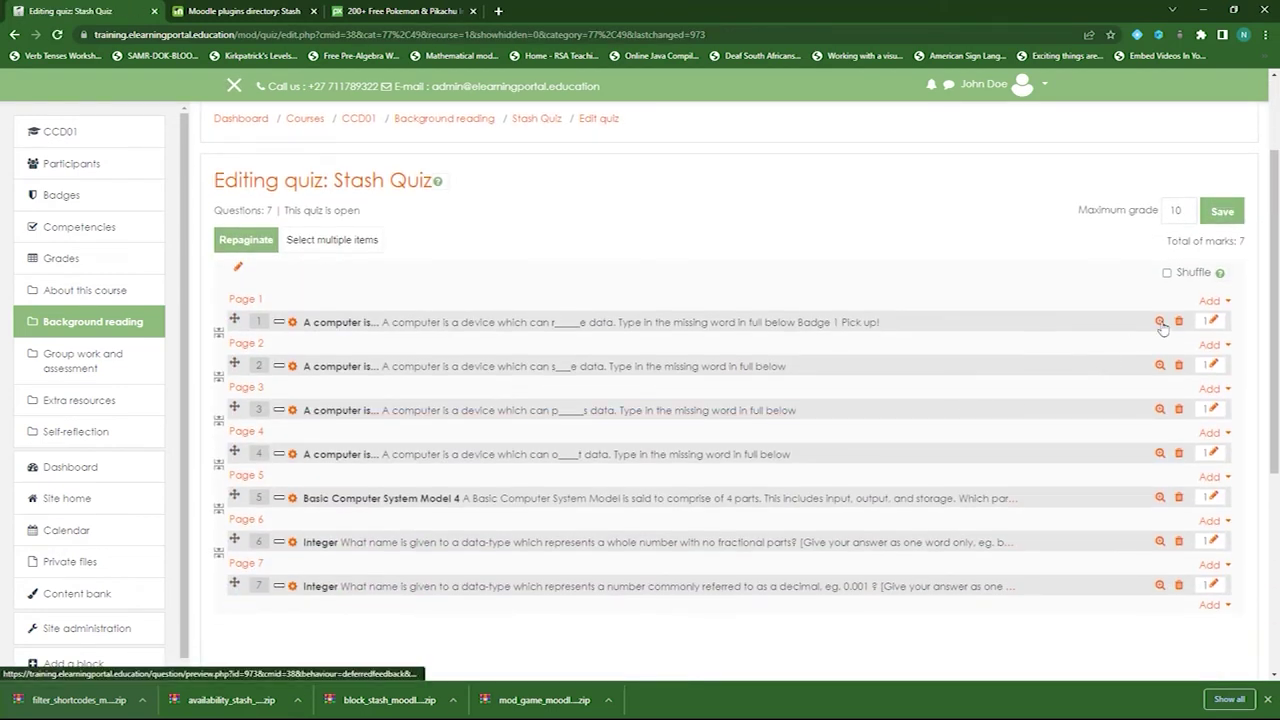
# - Preview question 1, pick up Badge 1, then close the preview and return to CCD01
pyautogui.click(1160, 321)
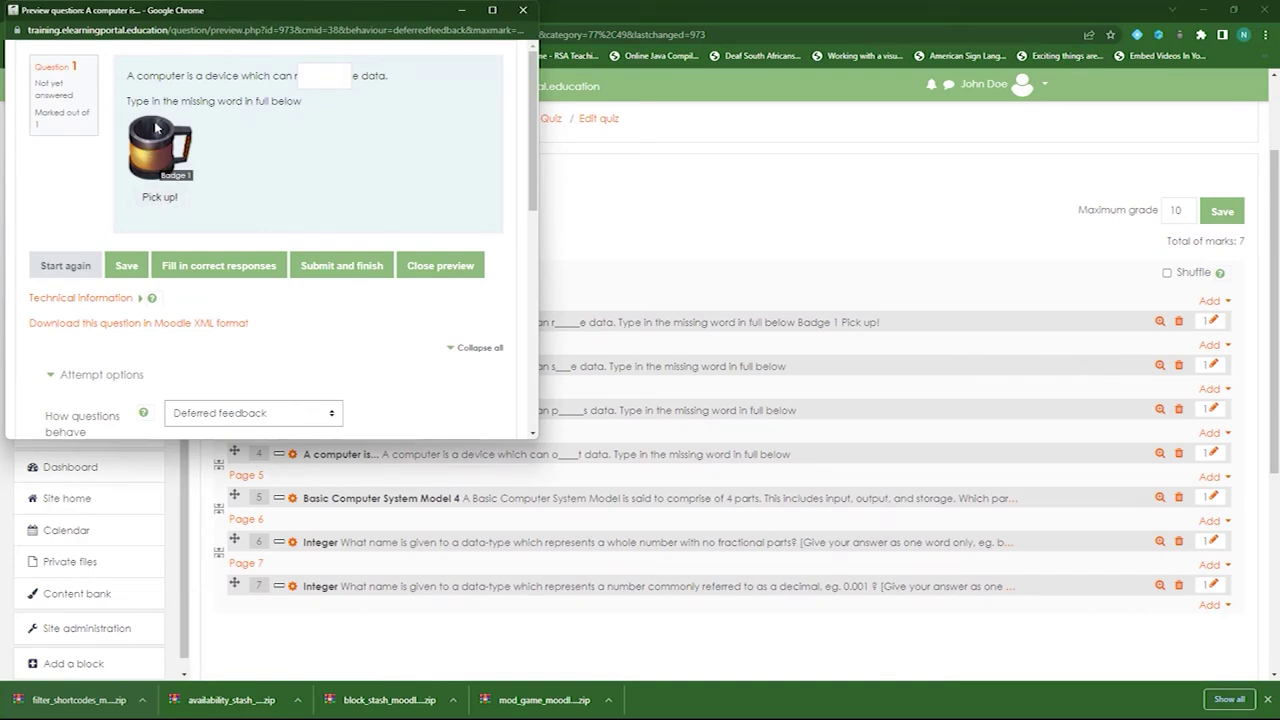
pyautogui.click(159, 198)
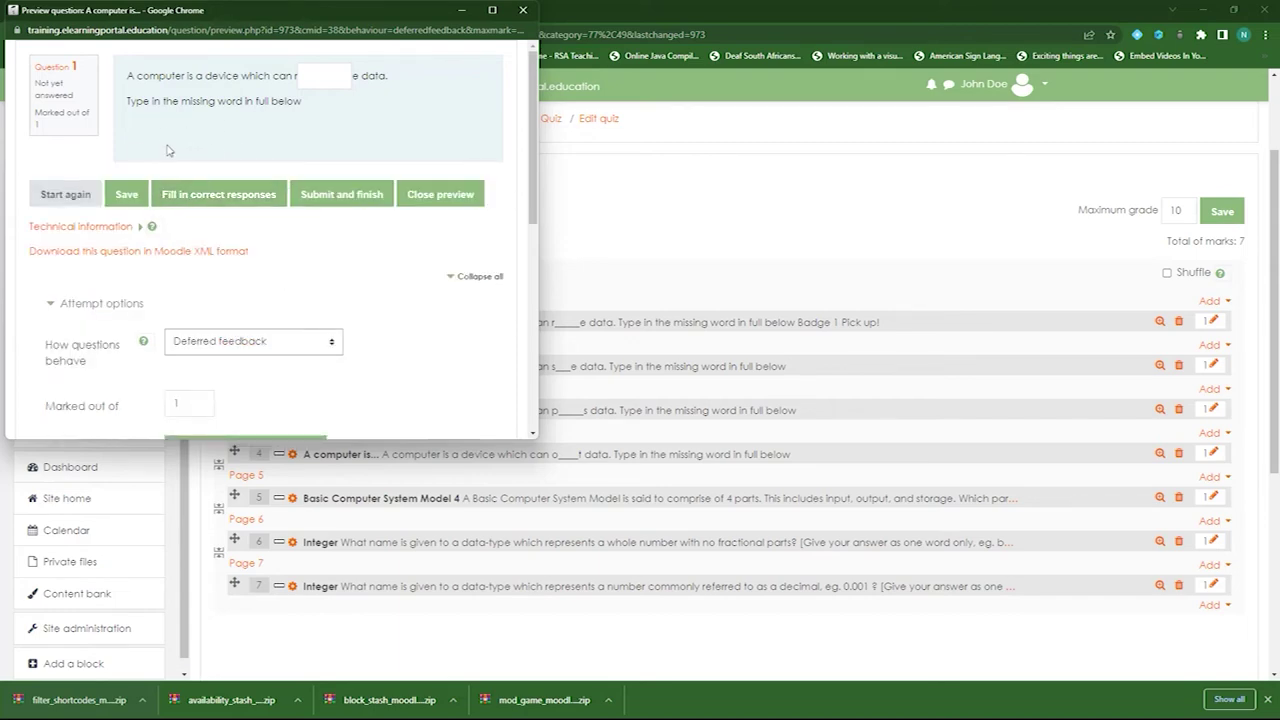
pyautogui.click(522, 10)
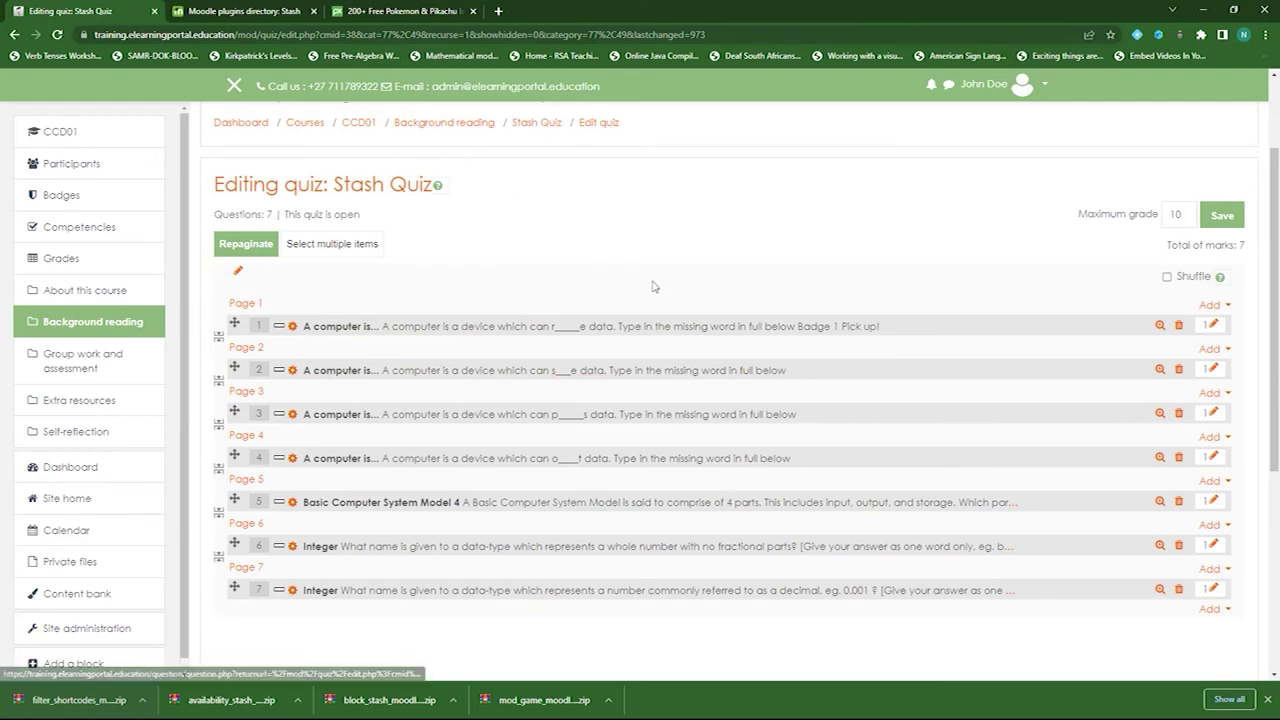
pyautogui.scroll(2, 505, 415)
pyautogui.click(360, 252)
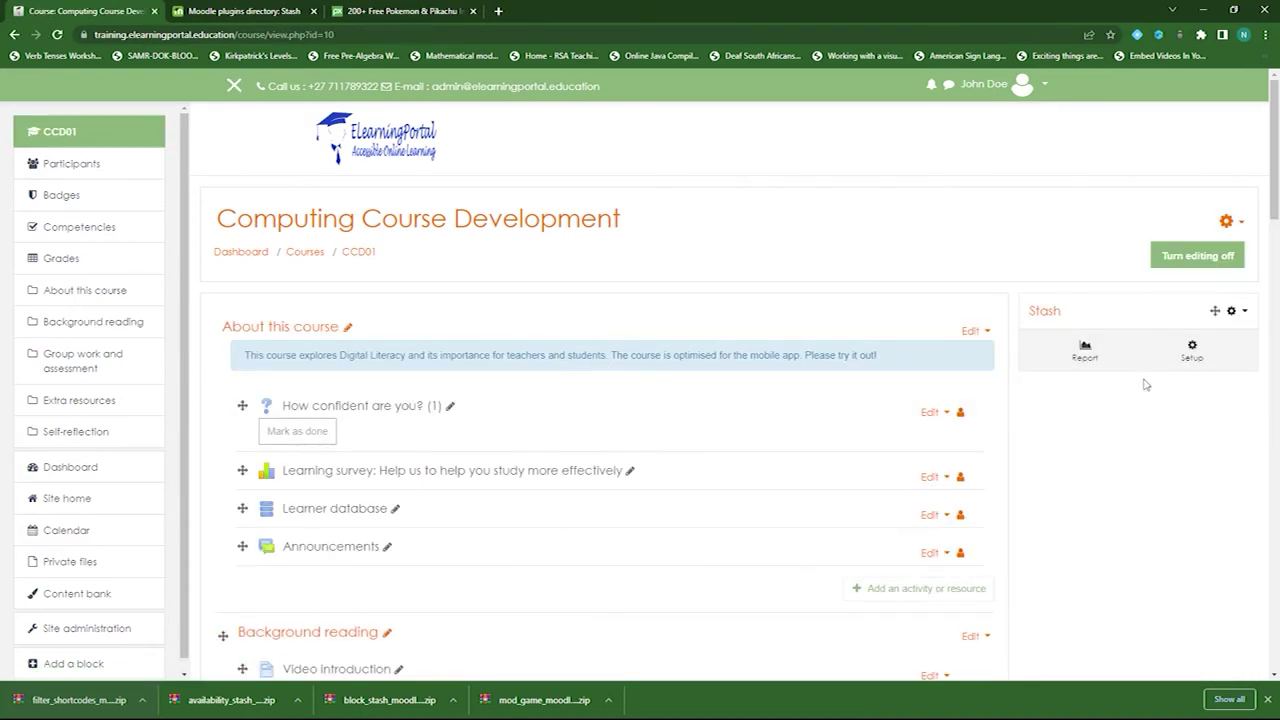
# - Open the course's Stash report and show its Items list containing Badge 1
pyautogui.click(1087, 355)
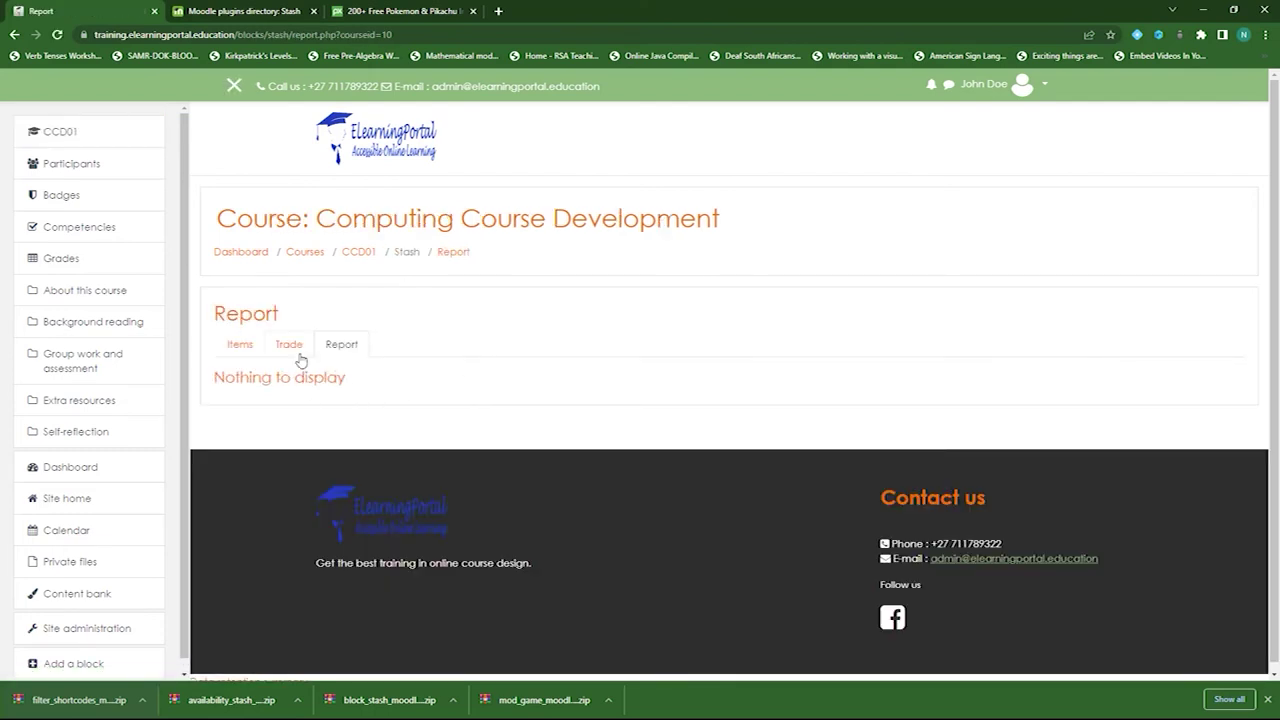
pyautogui.click(240, 345)
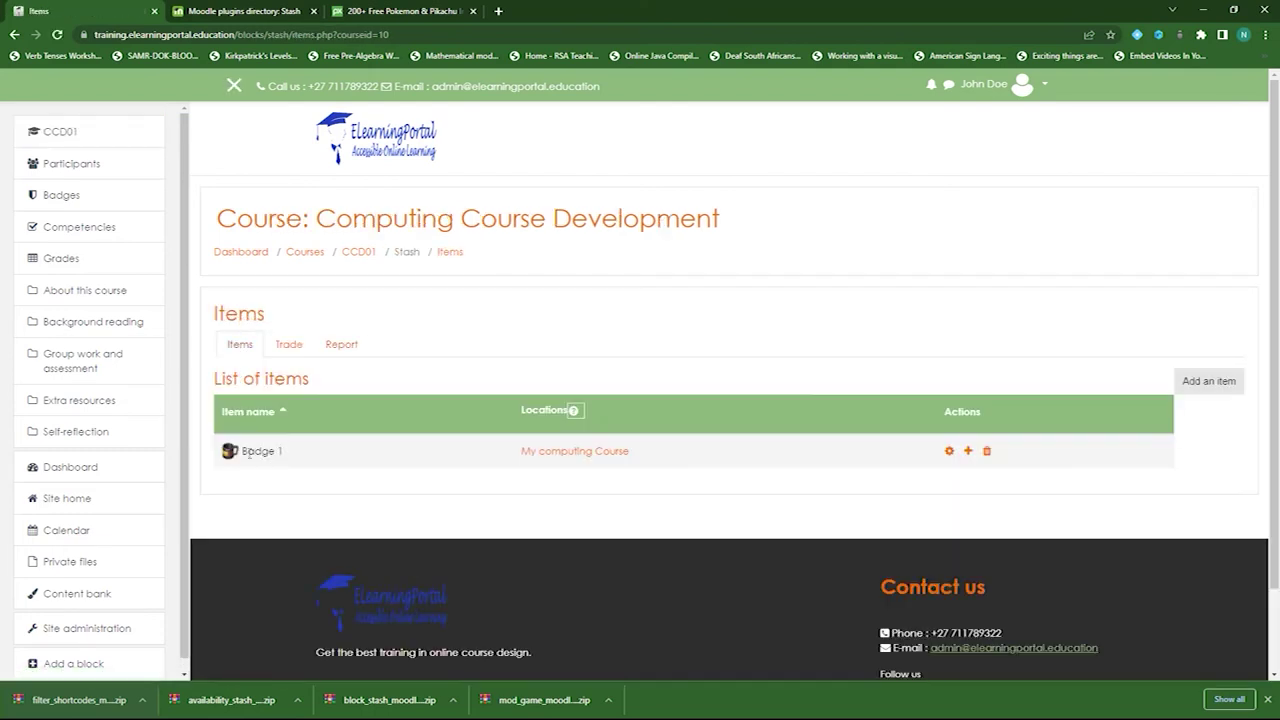
pyautogui.tripleClick(266, 461)
pyautogui.click(292, 463)
# - Start a new Stash item named Badge 2
pyautogui.click(1208, 382)
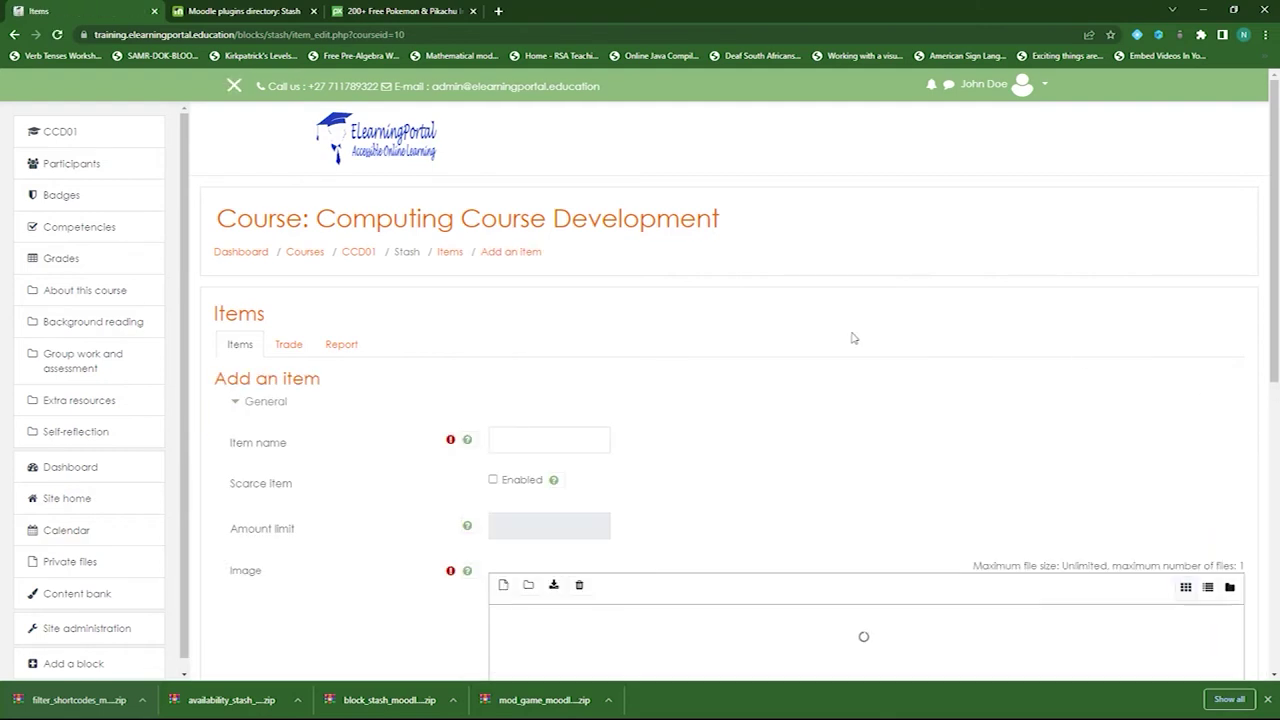
pyautogui.click(565, 441)
pyautogui.write('Badge 2')
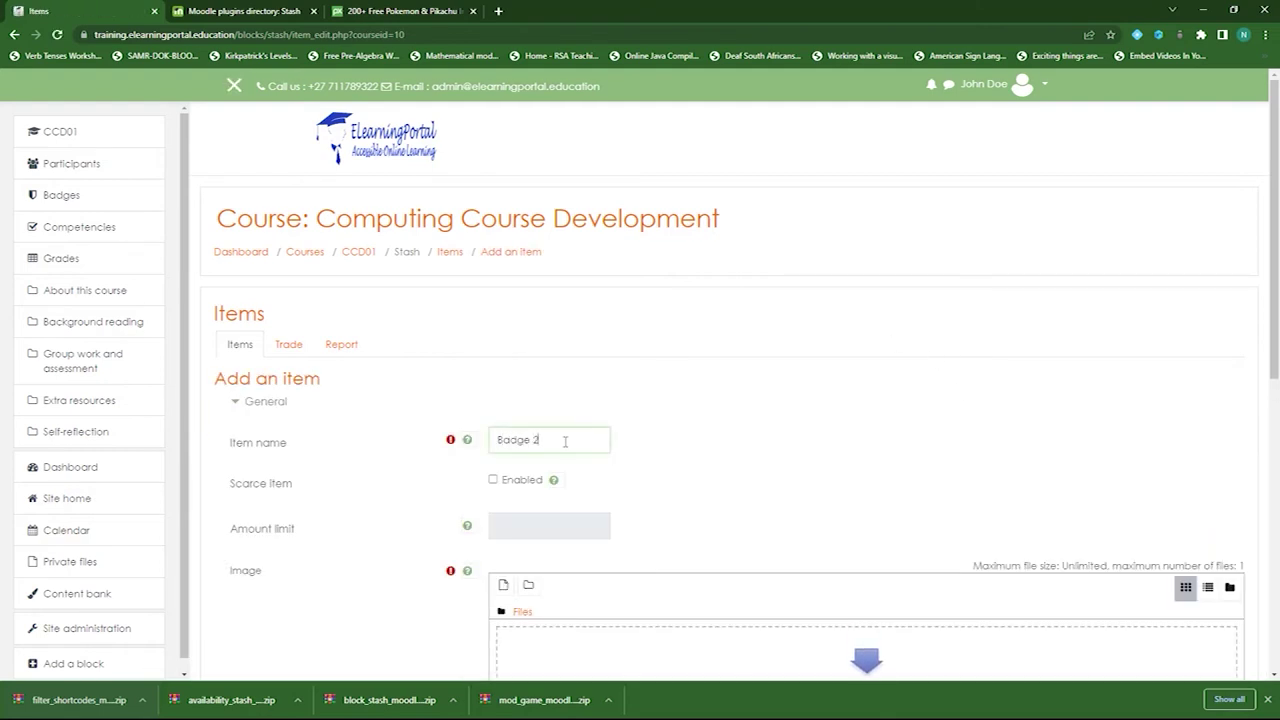
pyautogui.scroll(-2, 429, 489)
pyautogui.scroll(-3, 485, 374)
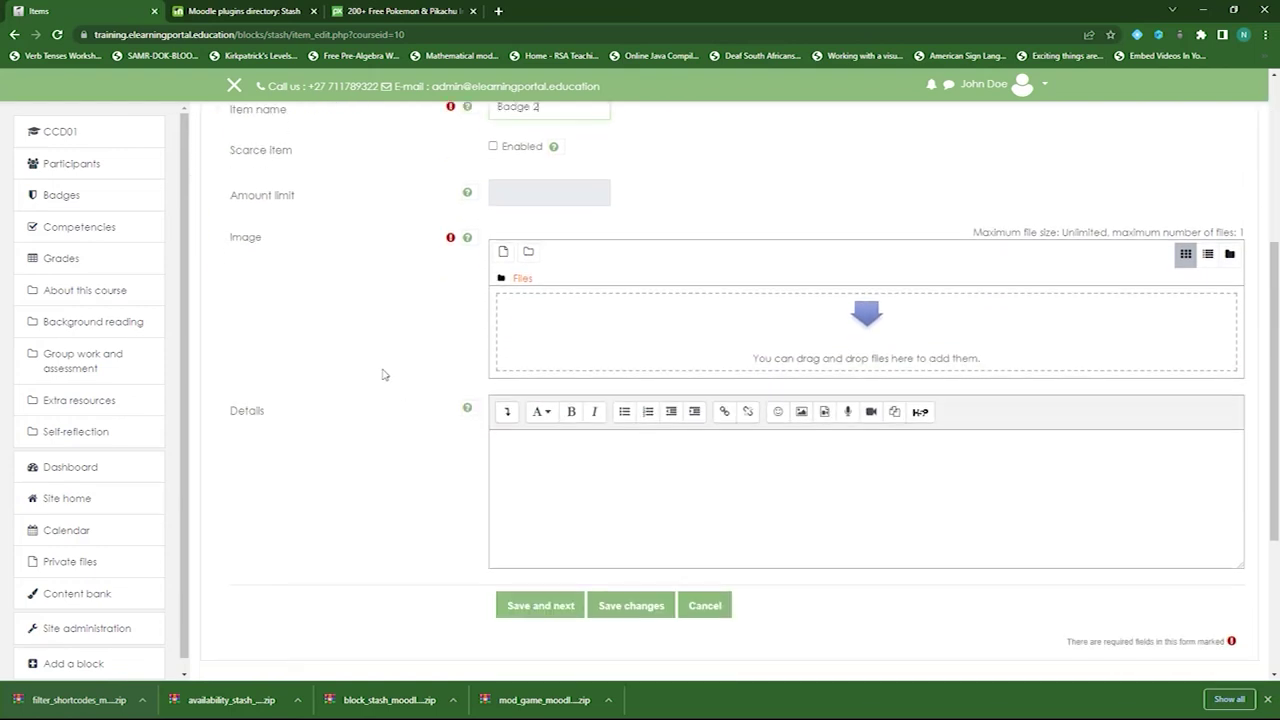
# - Browse the item-image file picker to the sub-badges-bits-for-twitch PNG PSD folder
pyautogui.click(504, 252)
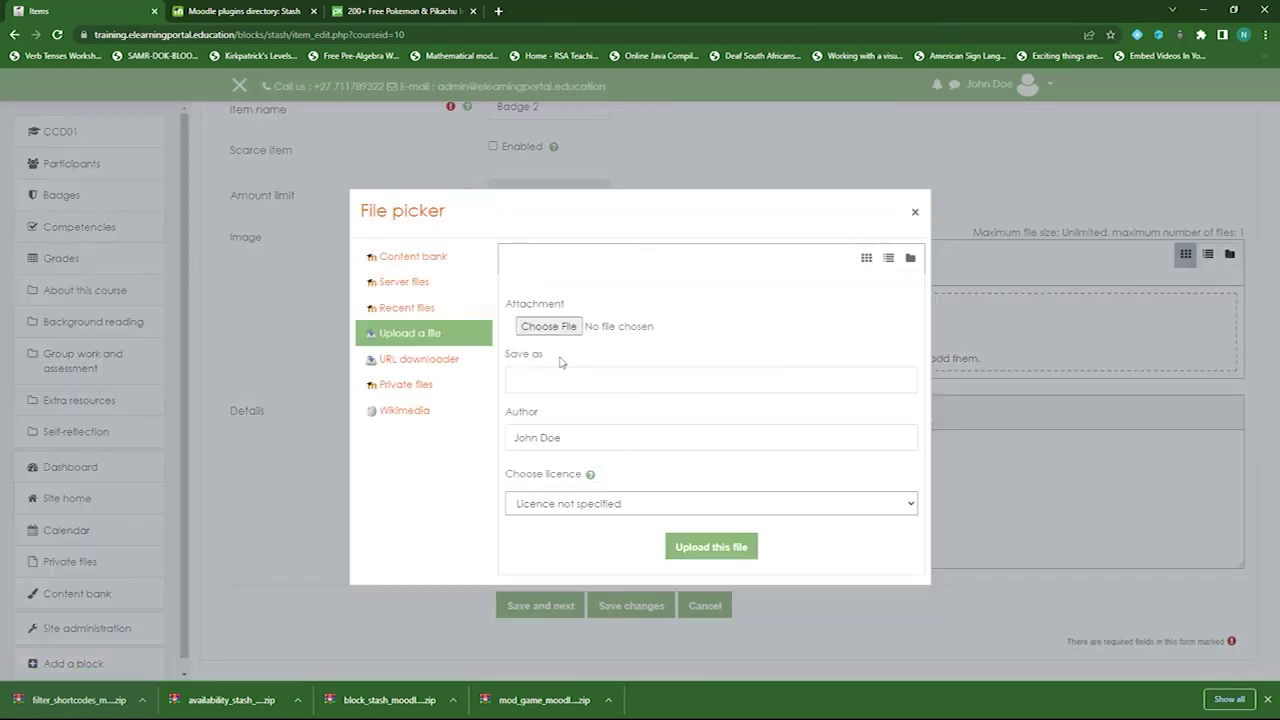
pyautogui.click(541, 327)
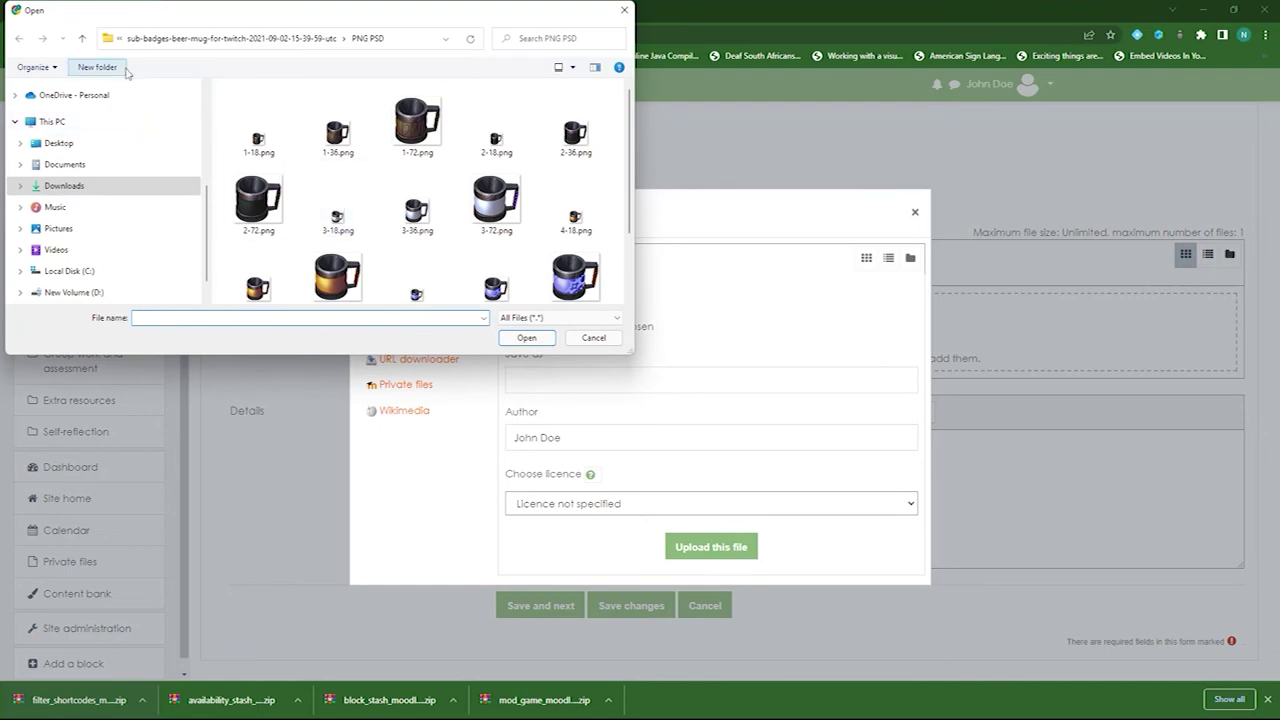
pyautogui.click(82, 38)
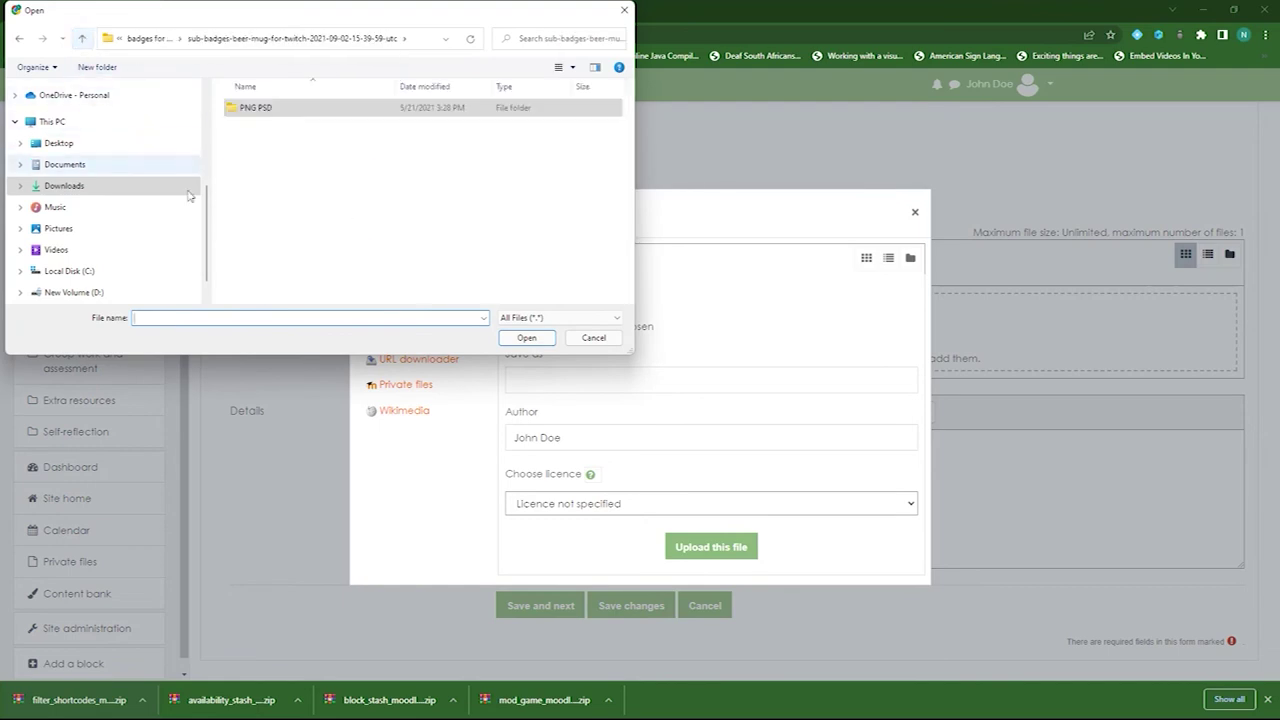
pyautogui.click(82, 38)
pyautogui.doubleClick(306, 130)
pyautogui.click(266, 109)
pyautogui.doubleClick(268, 110)
# - Upload the orange gem 4-72.png as the image and save Badge 2
pyautogui.scroll(-1, 497, 270)
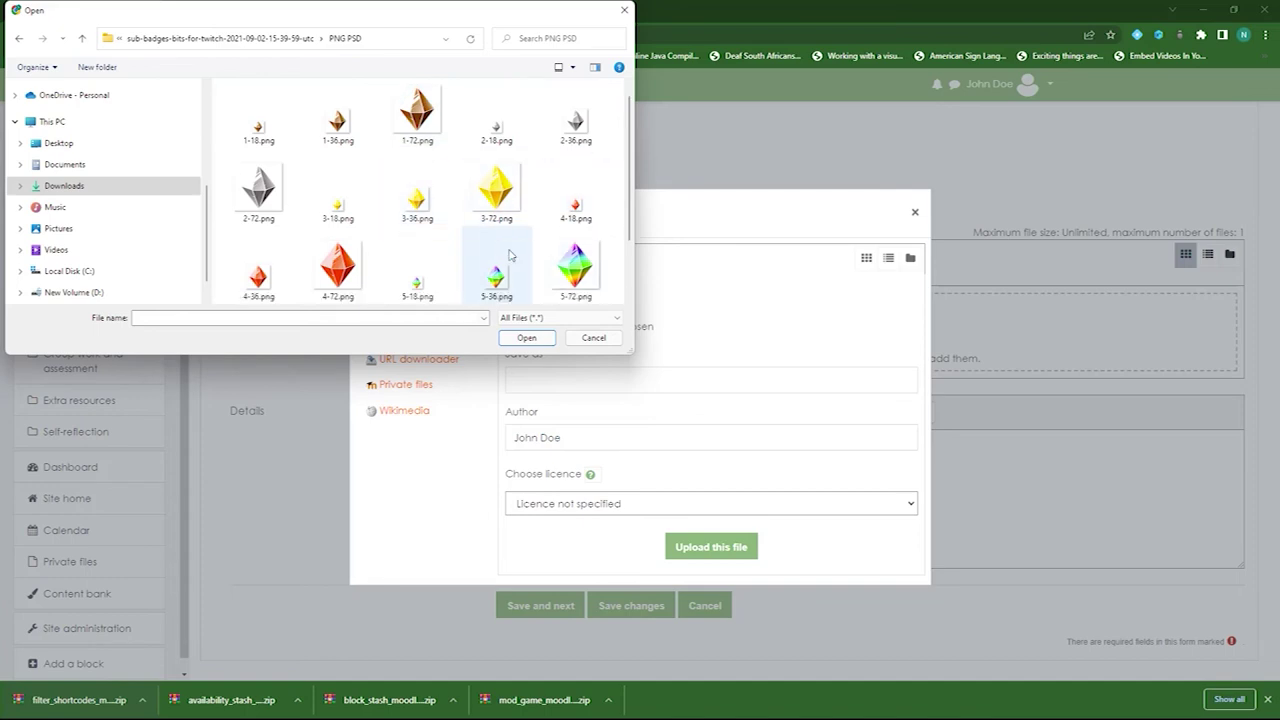
pyautogui.click(342, 265)
pyautogui.click(528, 339)
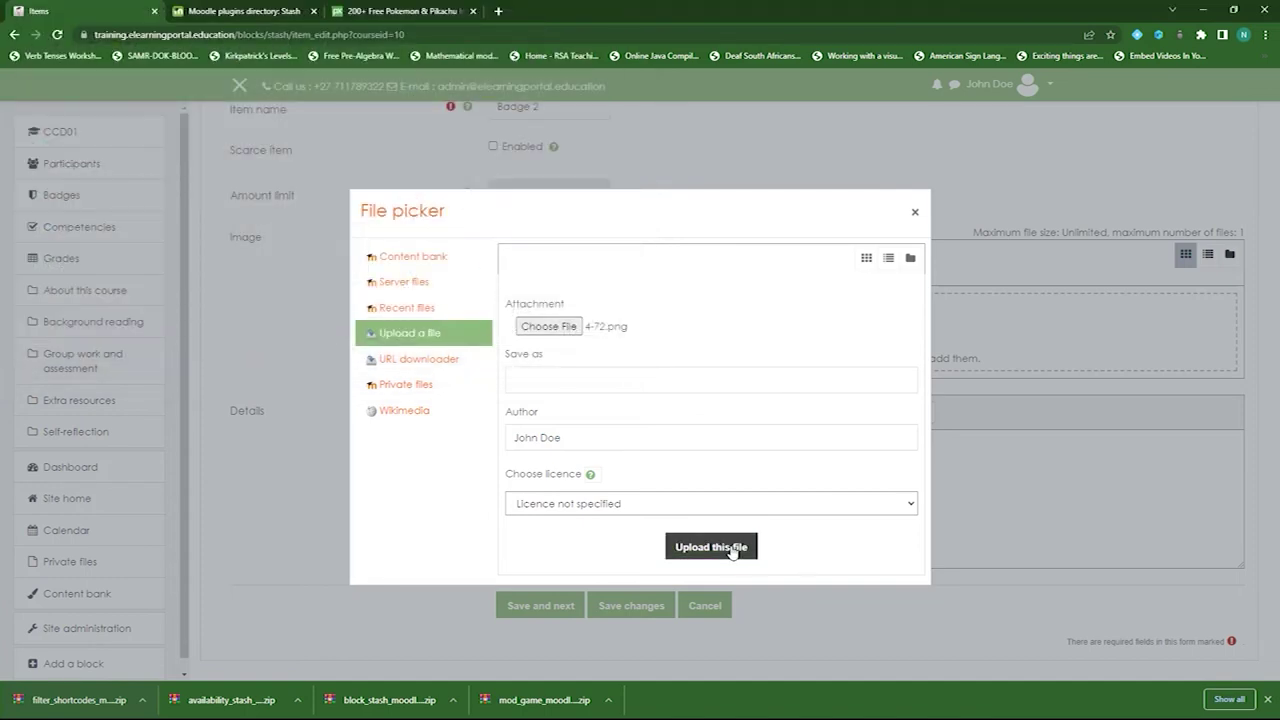
pyautogui.click(745, 547)
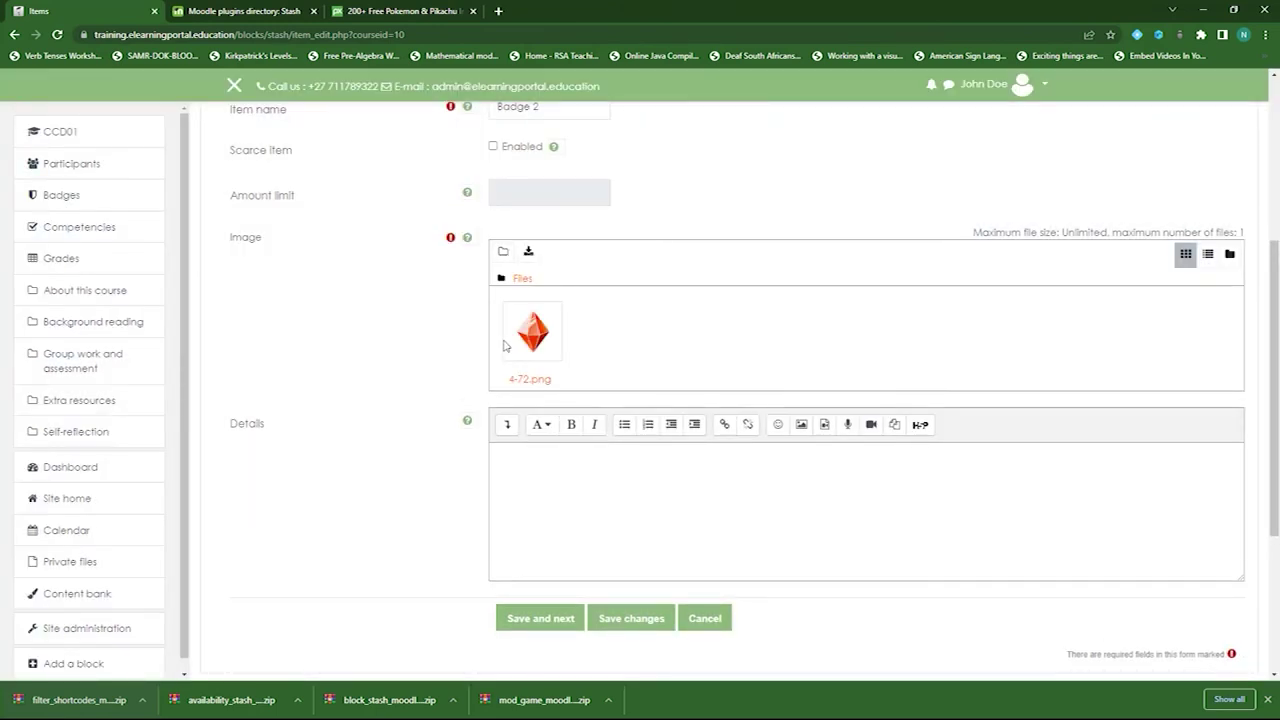
pyautogui.scroll(-2, 340, 400)
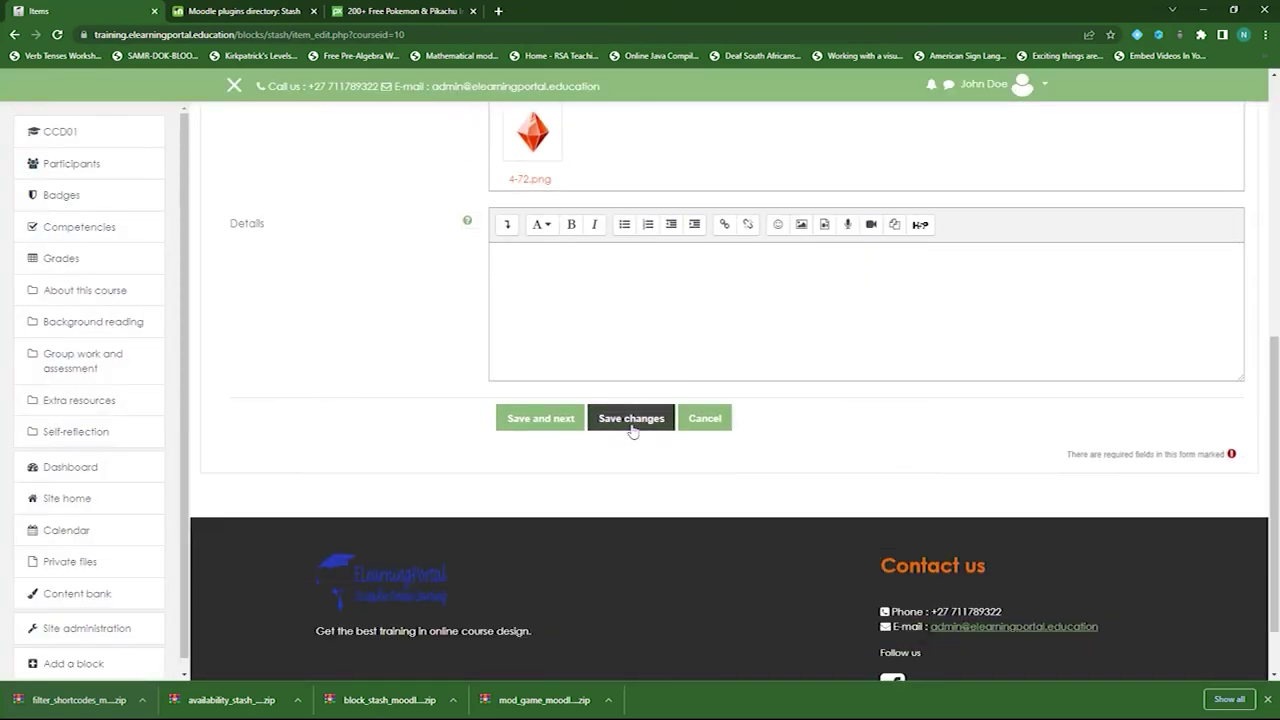
pyautogui.click(540, 418)
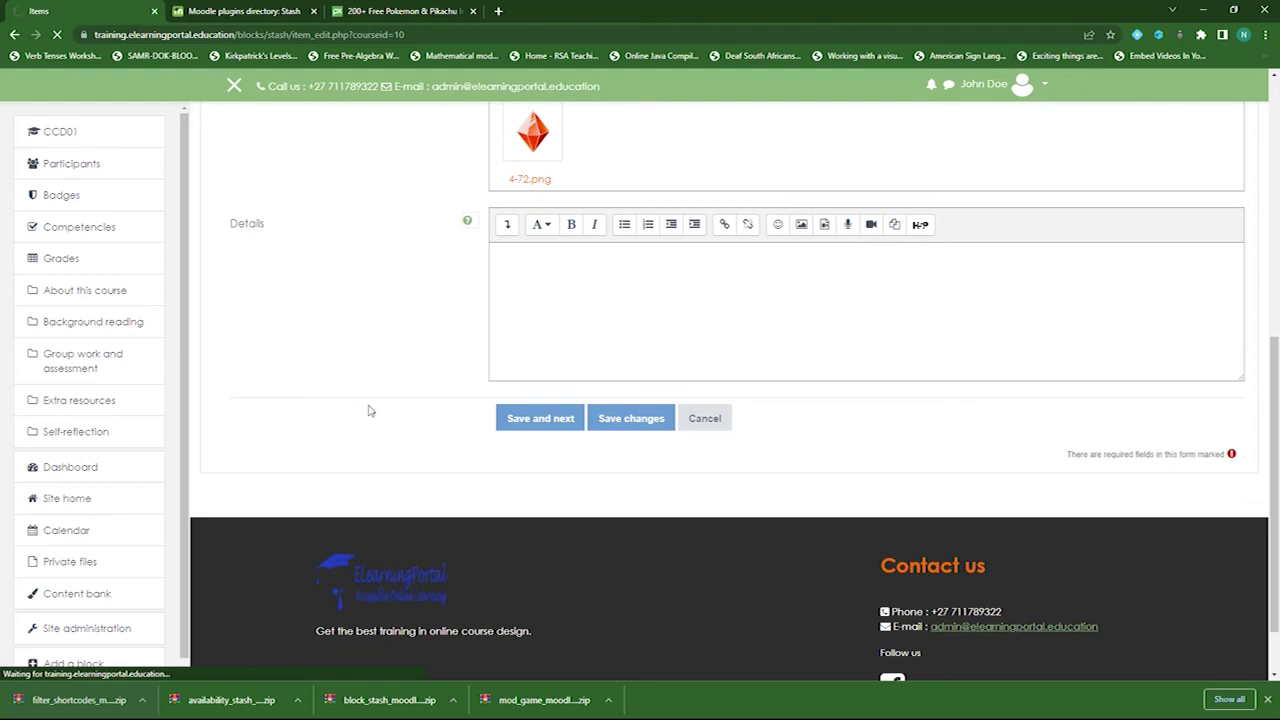
# - Copy the course title into Badge 2's Location as Computing Course Development and save it
pyautogui.scroll(-3, 375, 470)
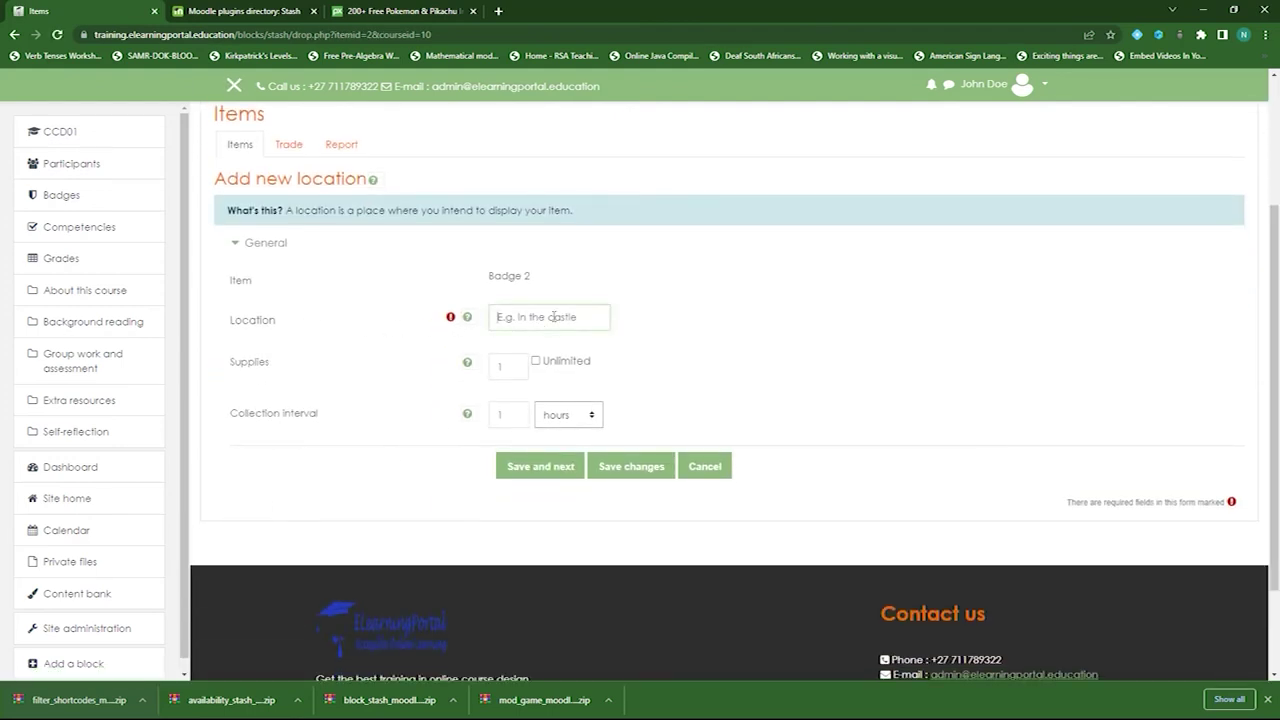
pyautogui.scroll(2, 553, 316)
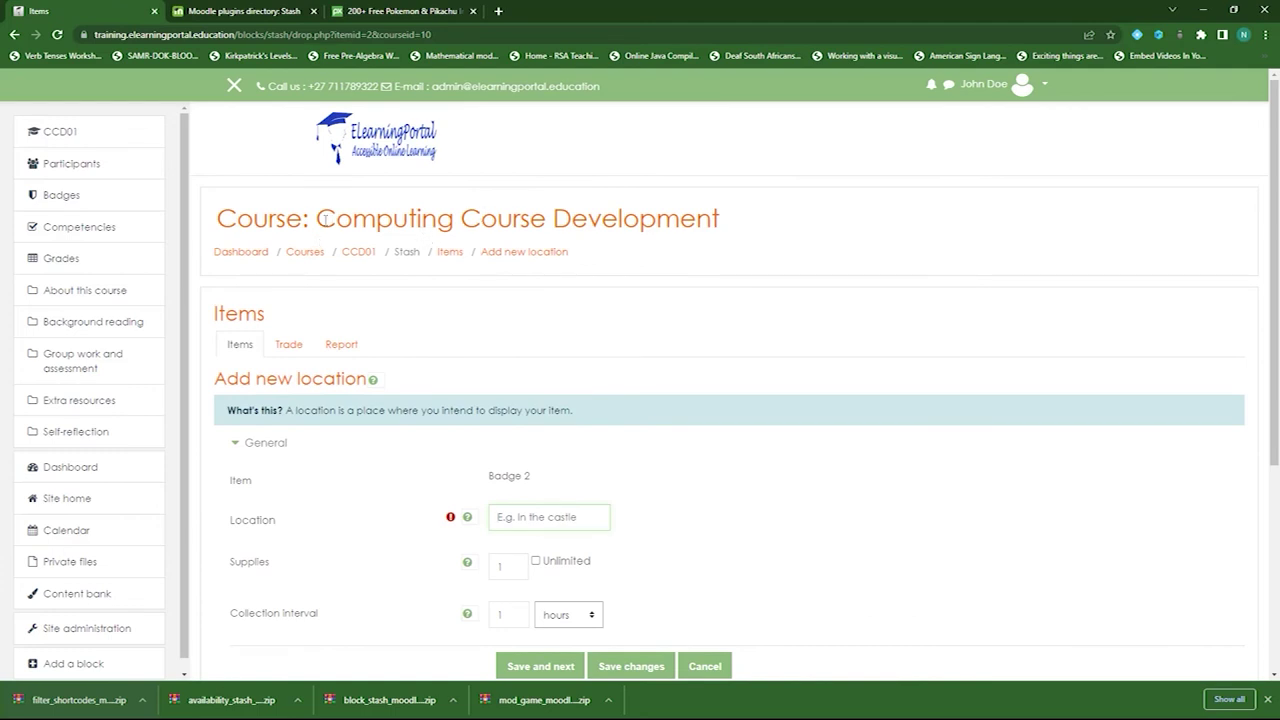
pyautogui.moveTo(317, 218); pyautogui.dragTo(216, 218)
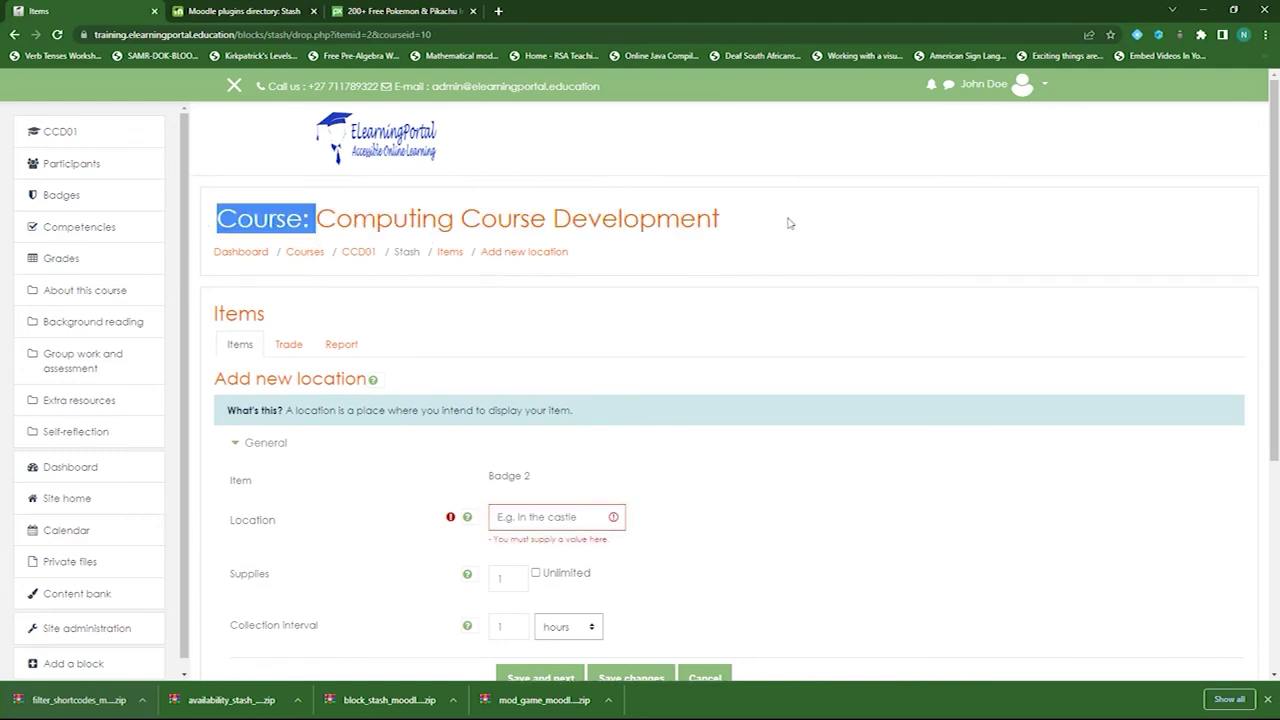
pyautogui.keyDown('shift'); pyautogui.click(720, 210); pyautogui.keyUp('shift')
pyautogui.hotkey('ctrl', 'c')
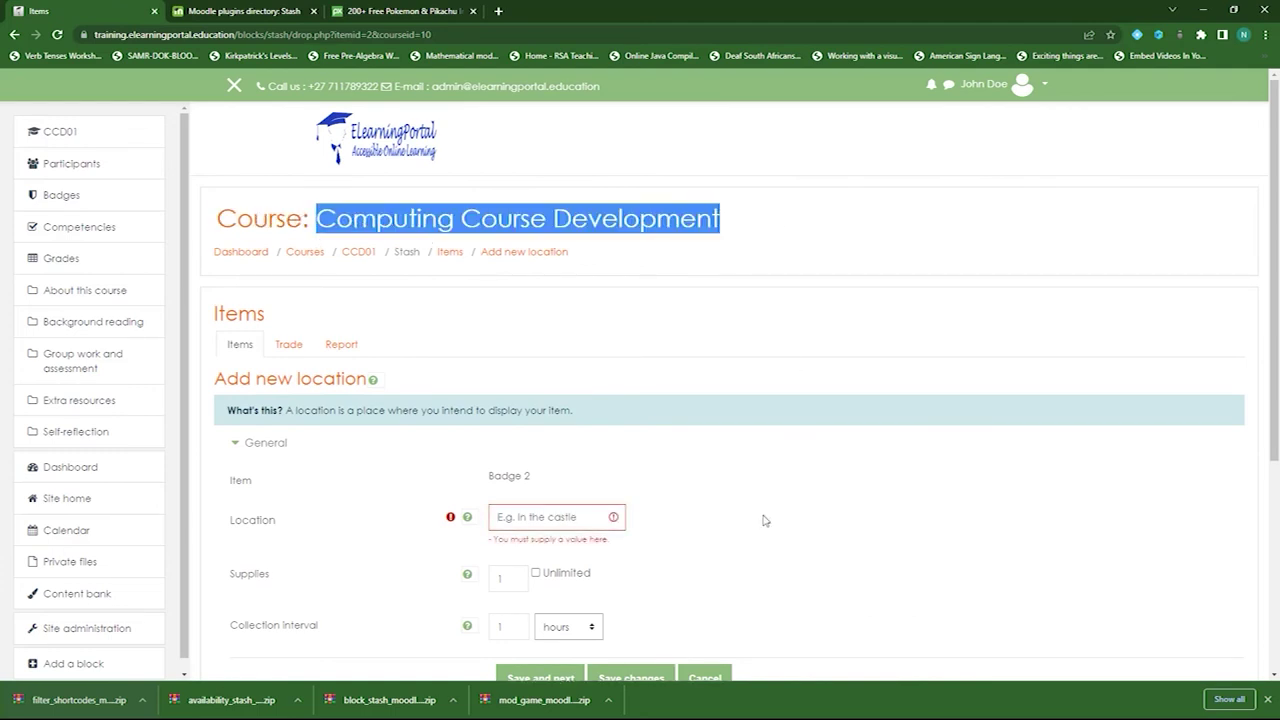
pyautogui.click(577, 519)
pyautogui.hotkey('ctrl', 'v')
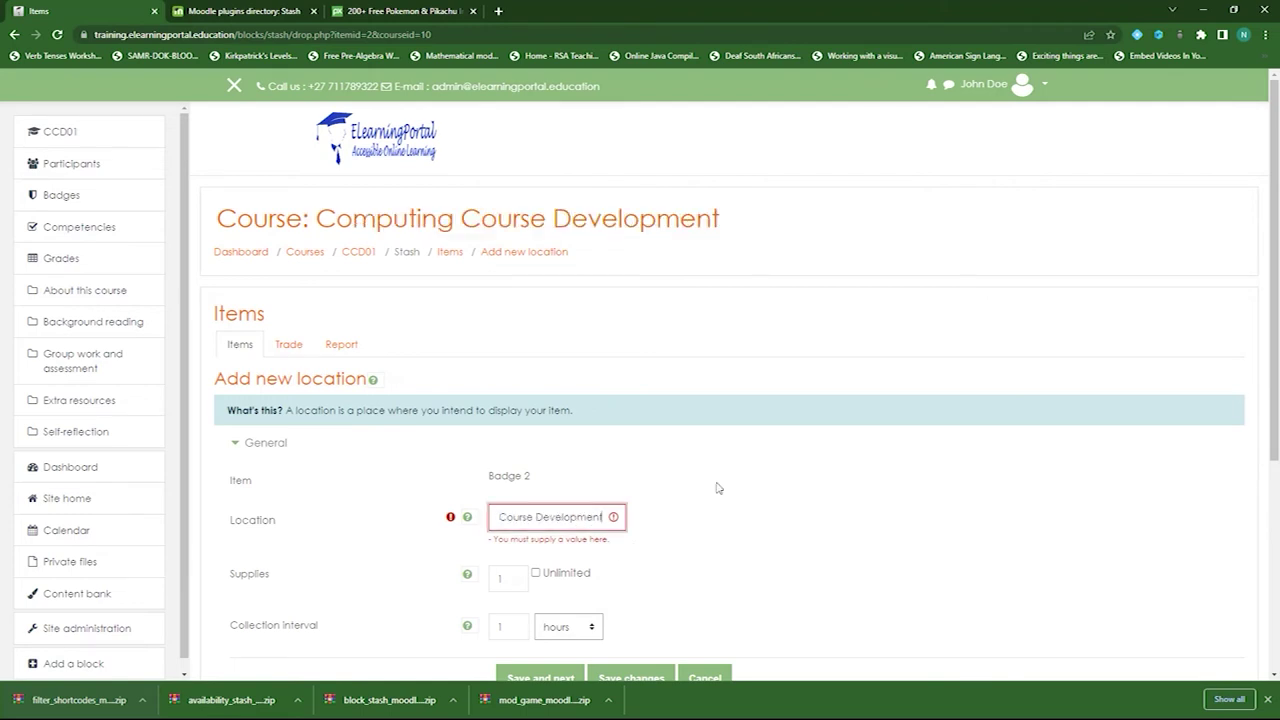
pyautogui.scroll(-2, 700, 480)
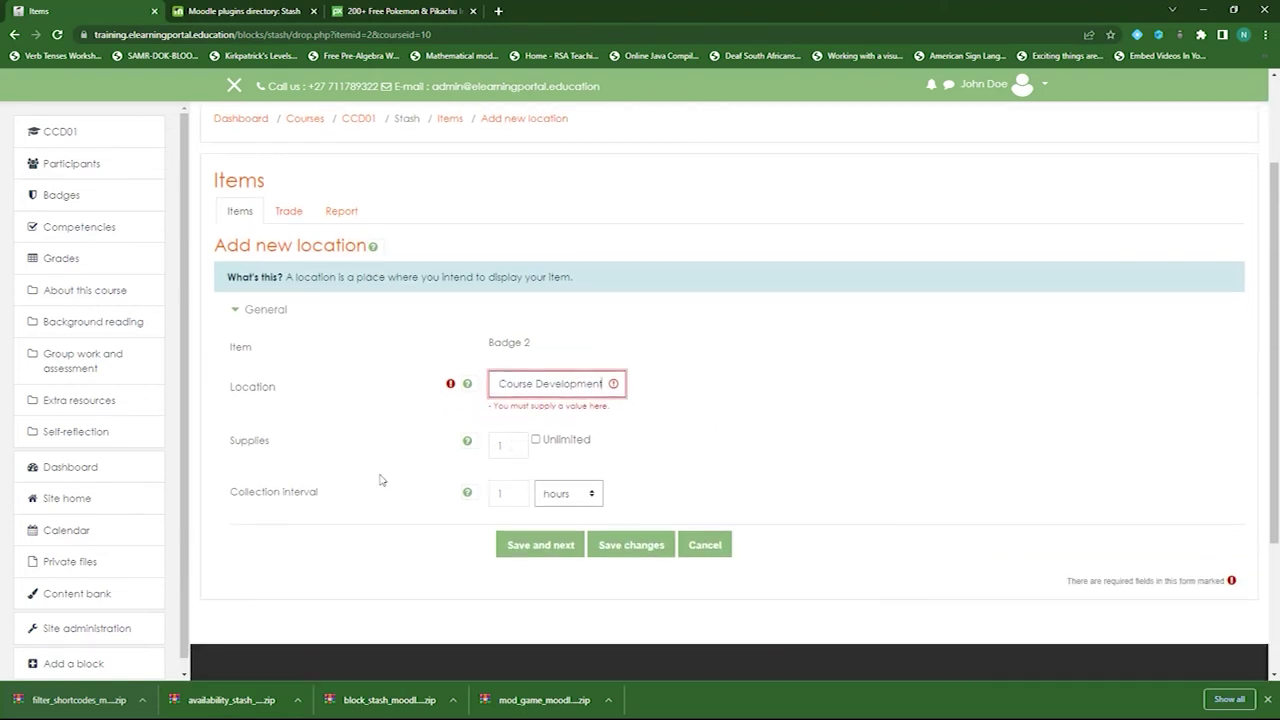
pyautogui.scroll(-2, 371, 450)
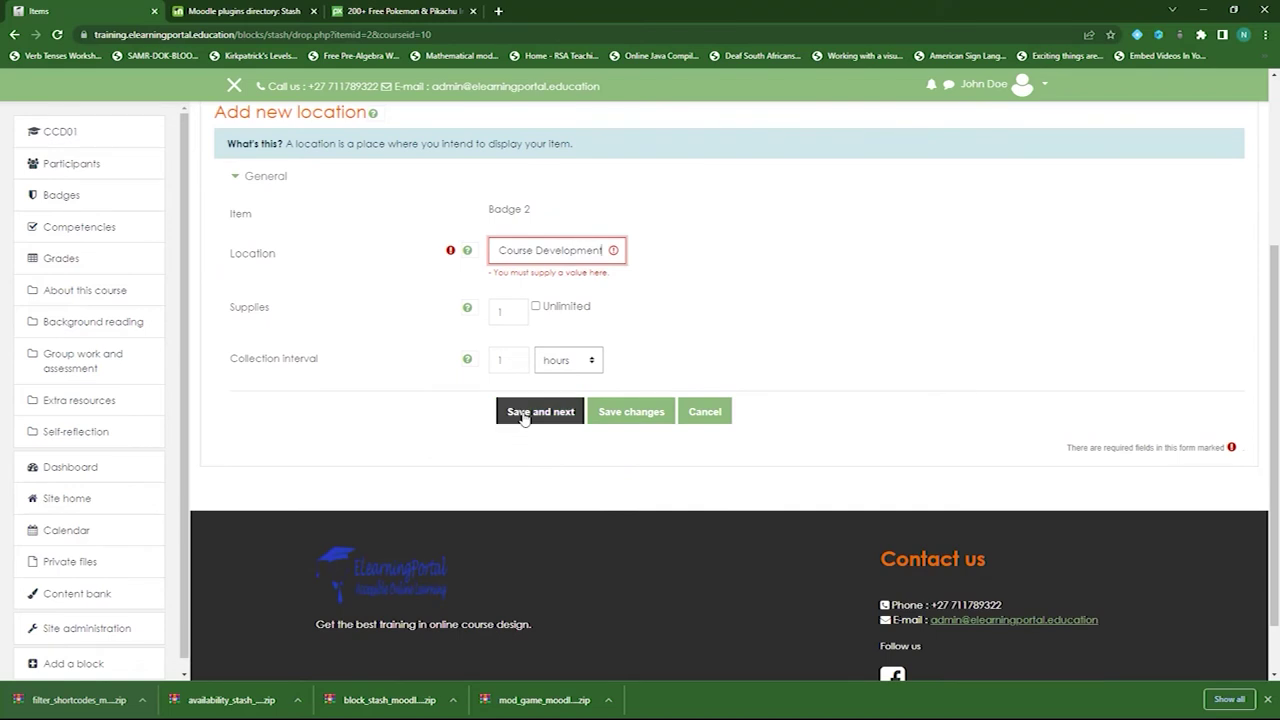
pyautogui.click(523, 417)
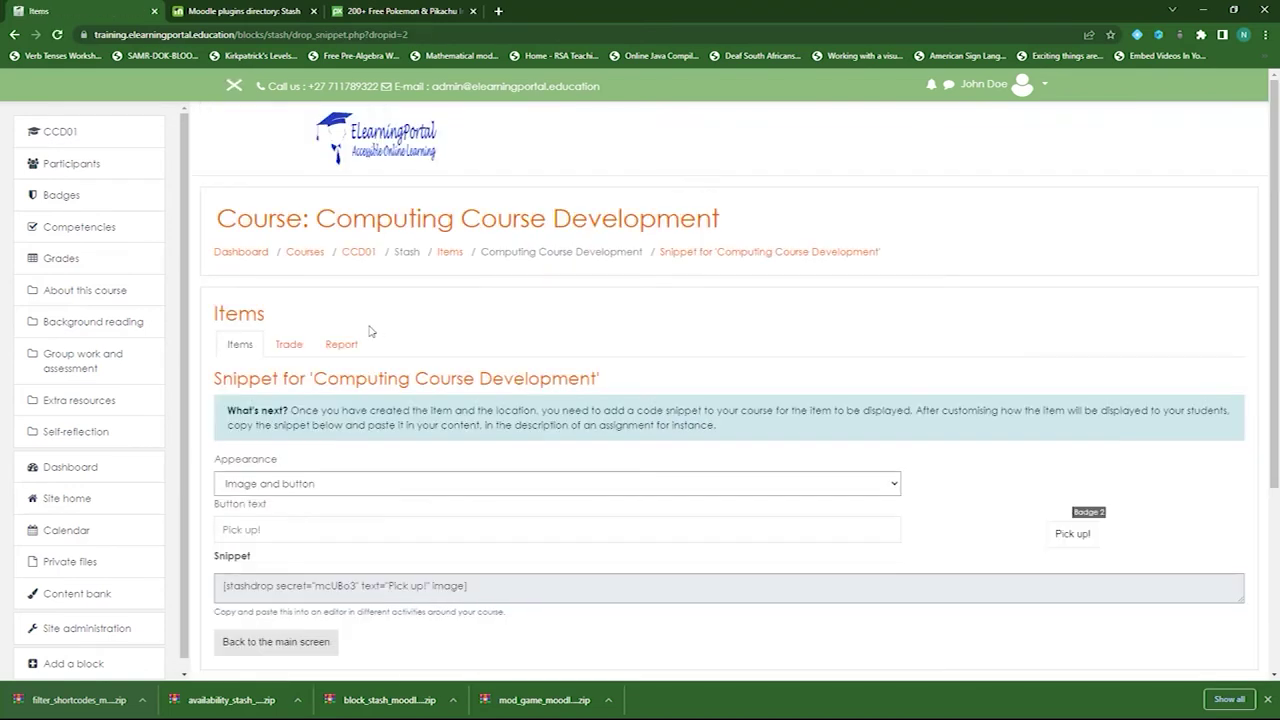
# - Copy Badge 2's stashdrop shortcode and go back to the Stash items list
pyautogui.scroll(-2, 420, 420)
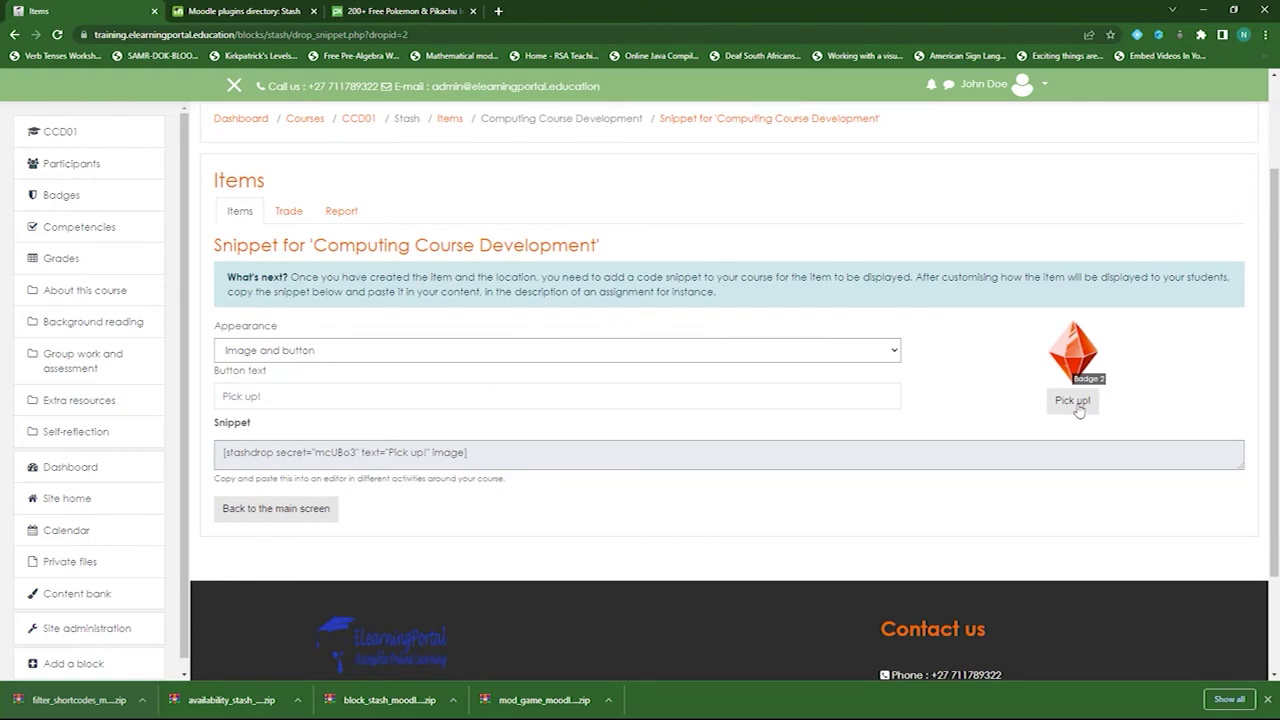
pyautogui.moveTo(479, 456); pyautogui.dragTo(211, 454)
pyautogui.hotkey('ctrl', 'c')
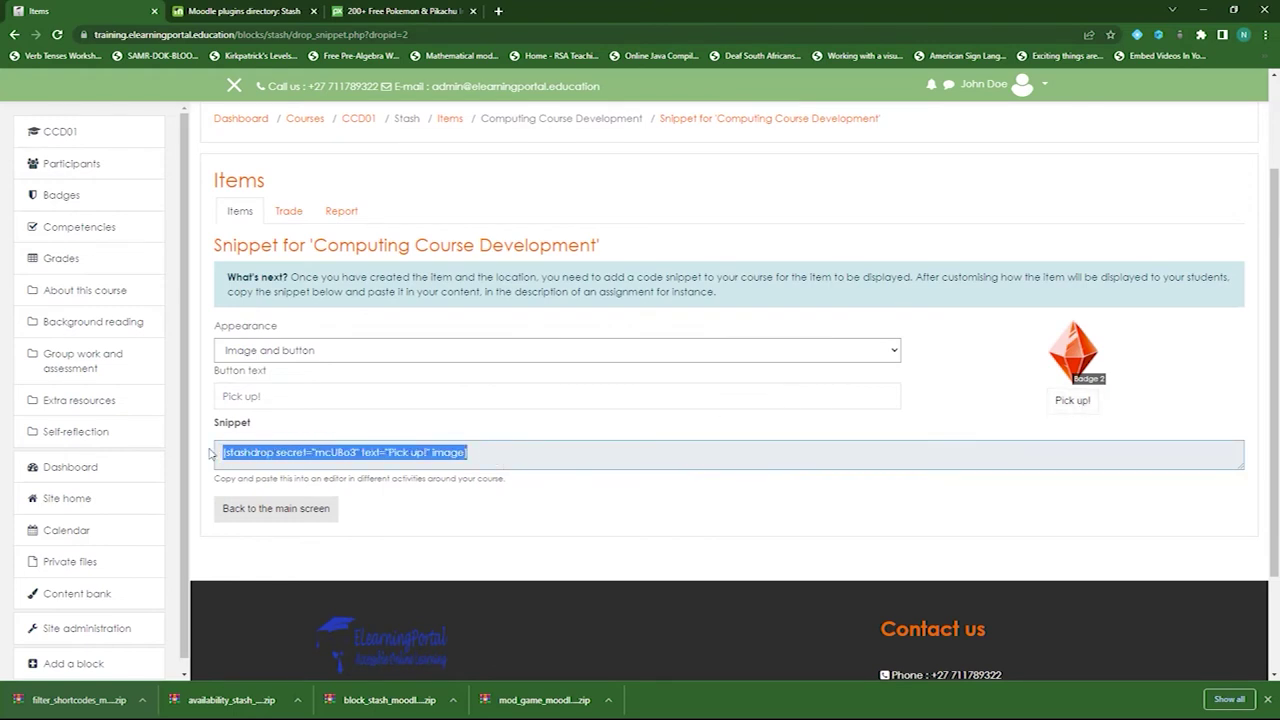
pyautogui.scroll(2, 619, 379)
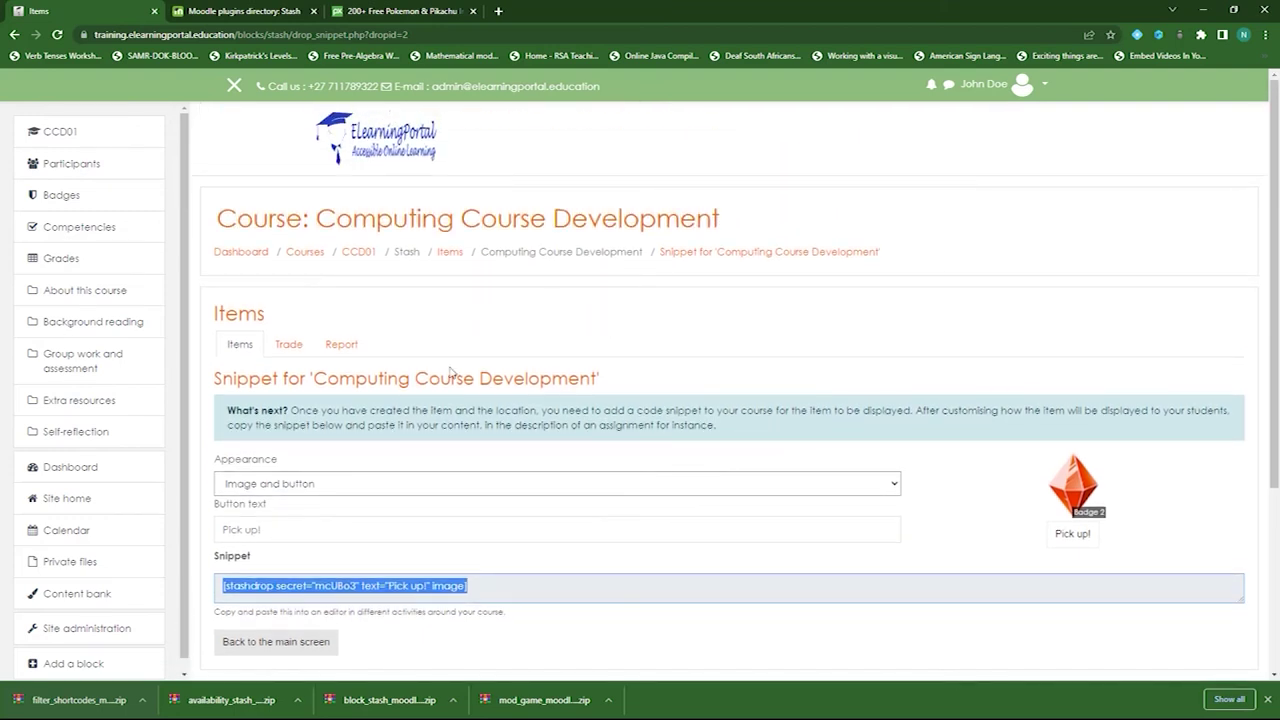
pyautogui.scroll(-1, 450, 372)
pyautogui.click(284, 574)
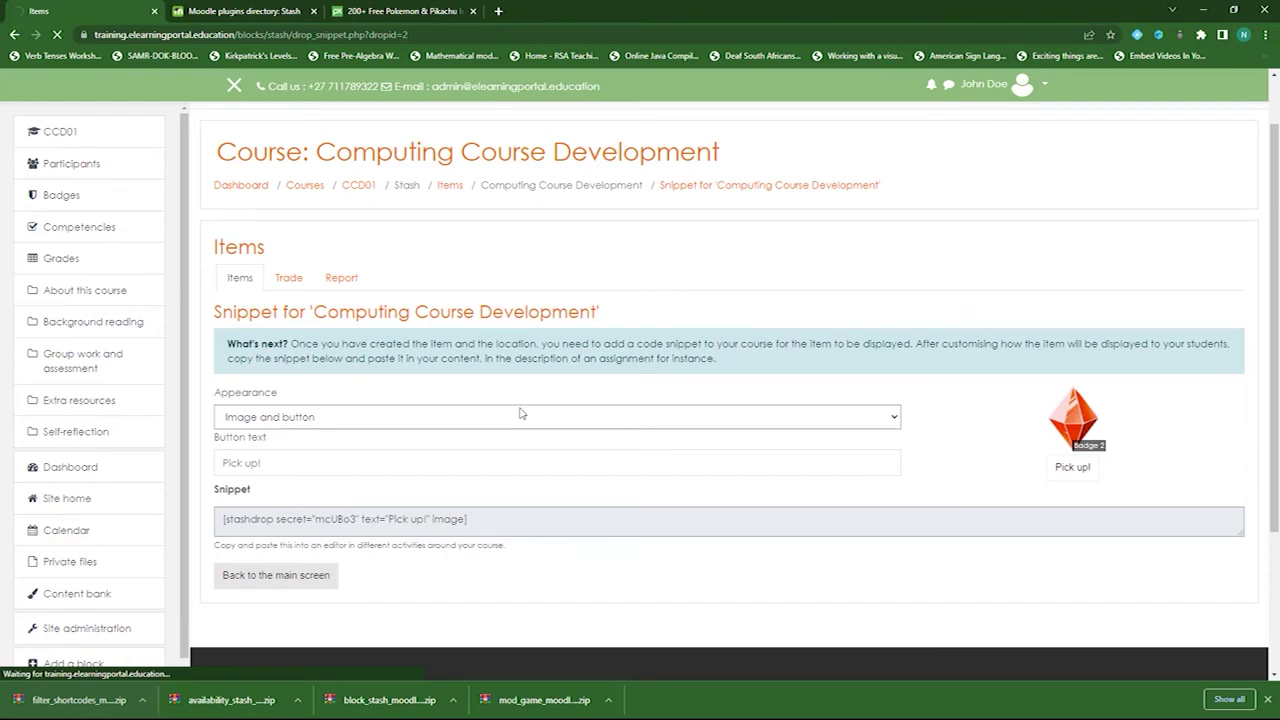
# - Open the Stash Quiz's question editing page from the CCD01 course
pyautogui.click(364, 256)
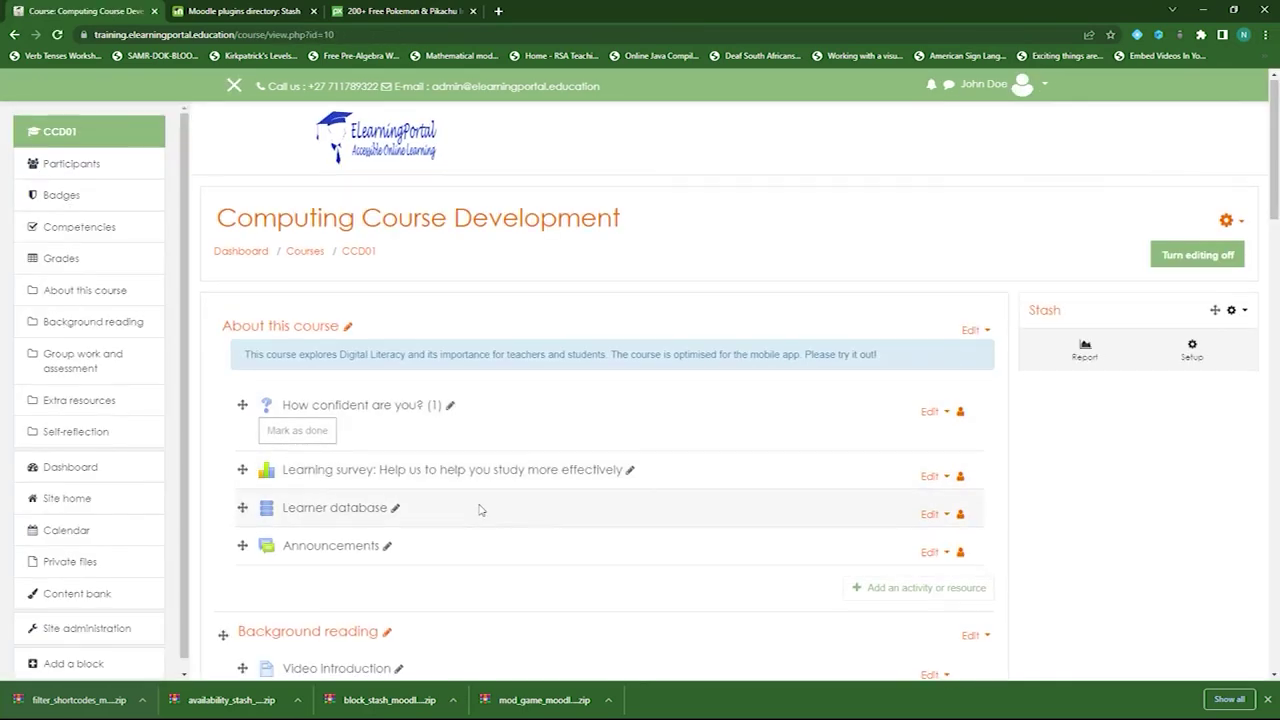
pyautogui.scroll(-6, 480, 505)
pyautogui.scroll(-2, 485, 496)
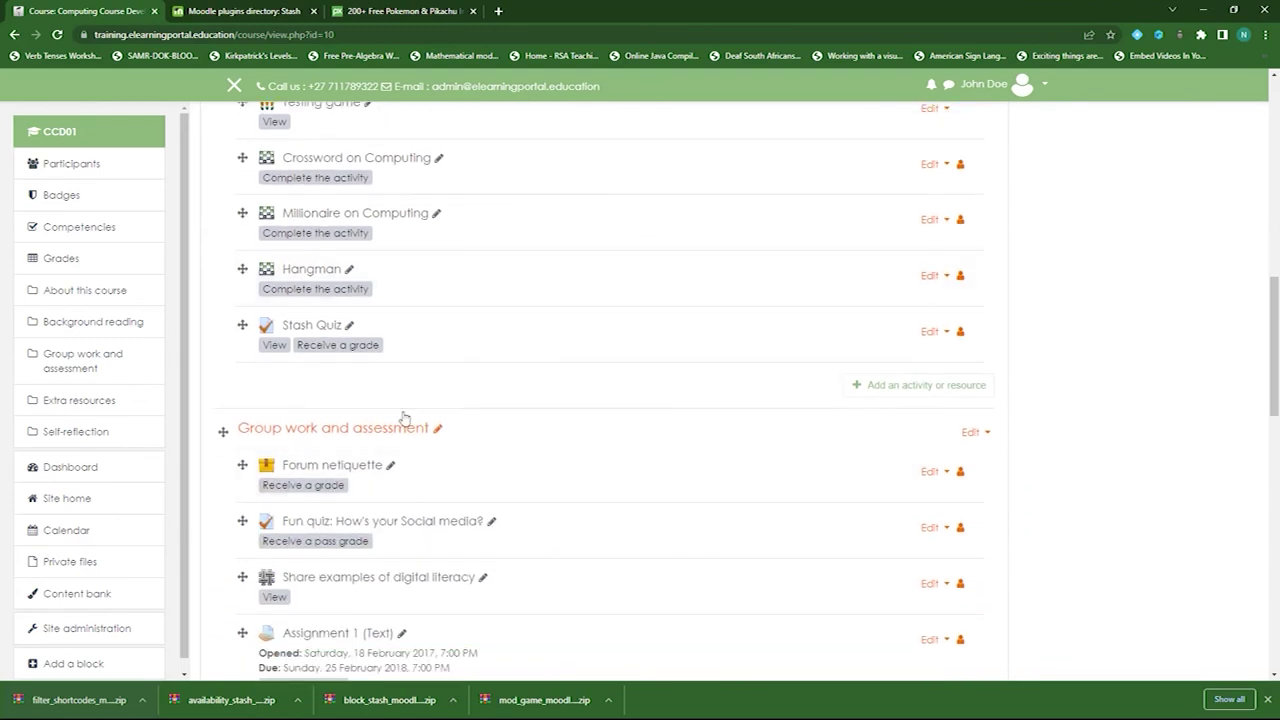
pyautogui.click(305, 326)
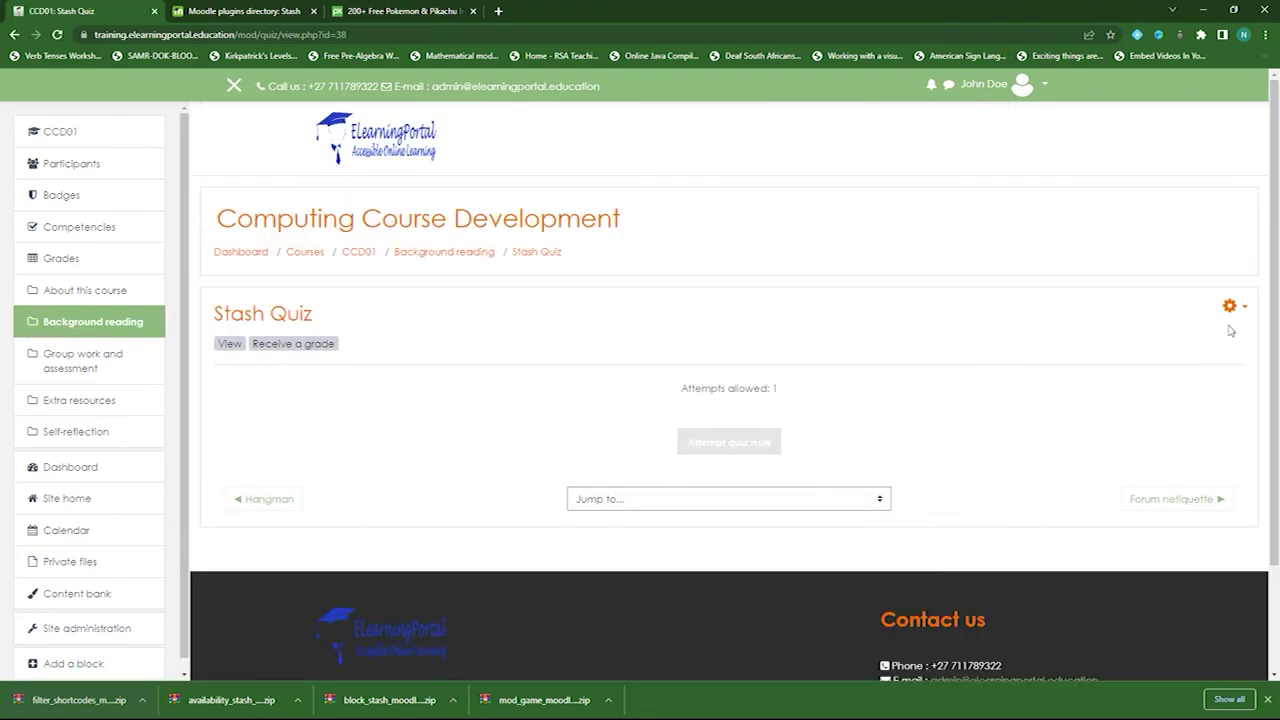
pyautogui.click(1233, 307)
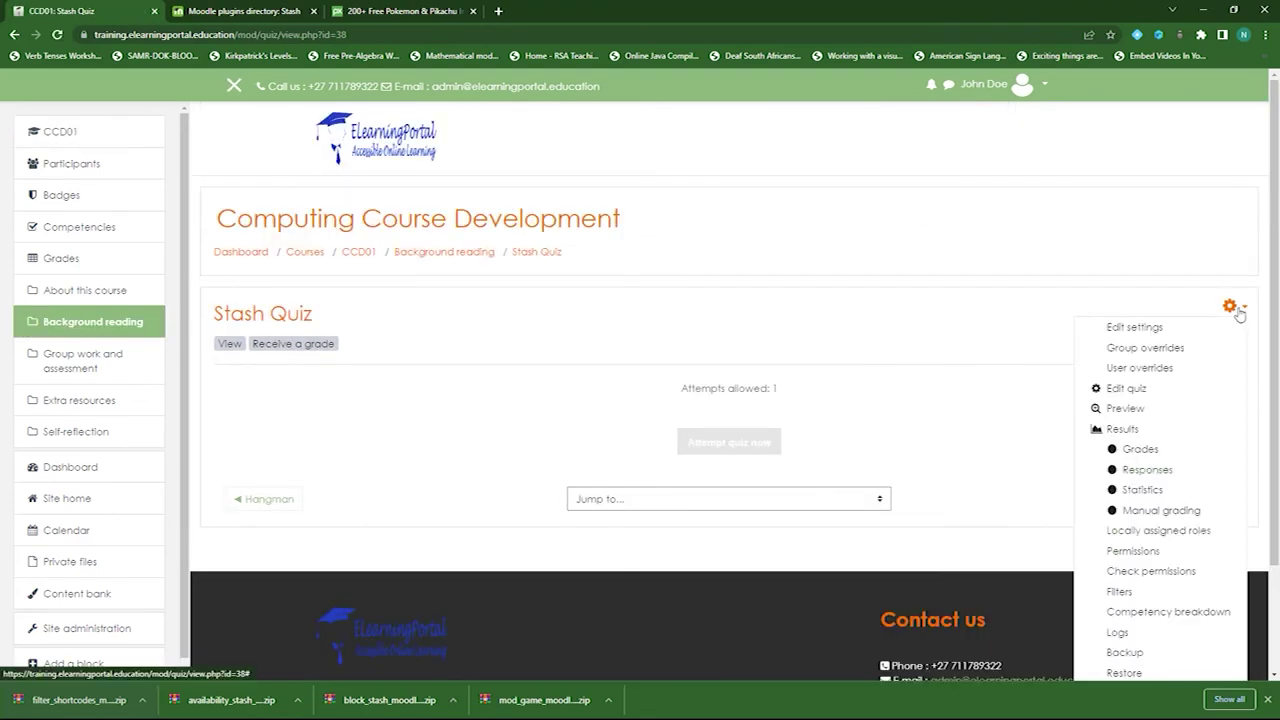
pyautogui.click(1124, 392)
pyautogui.scroll(-2, 291, 307)
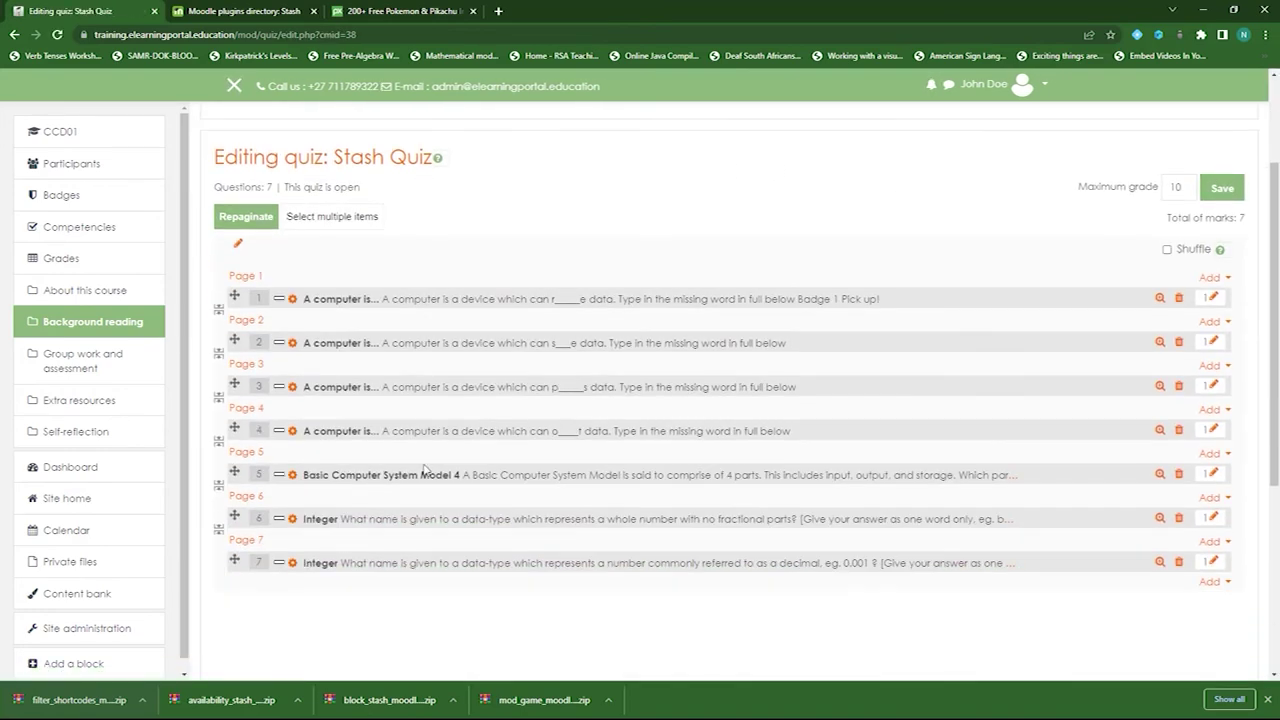
# - Paste the Badge 2 snippet under question 2's text and save the question
pyautogui.click(292, 302)
pyautogui.scroll(-4, 486, 529)
pyautogui.click(697, 360)
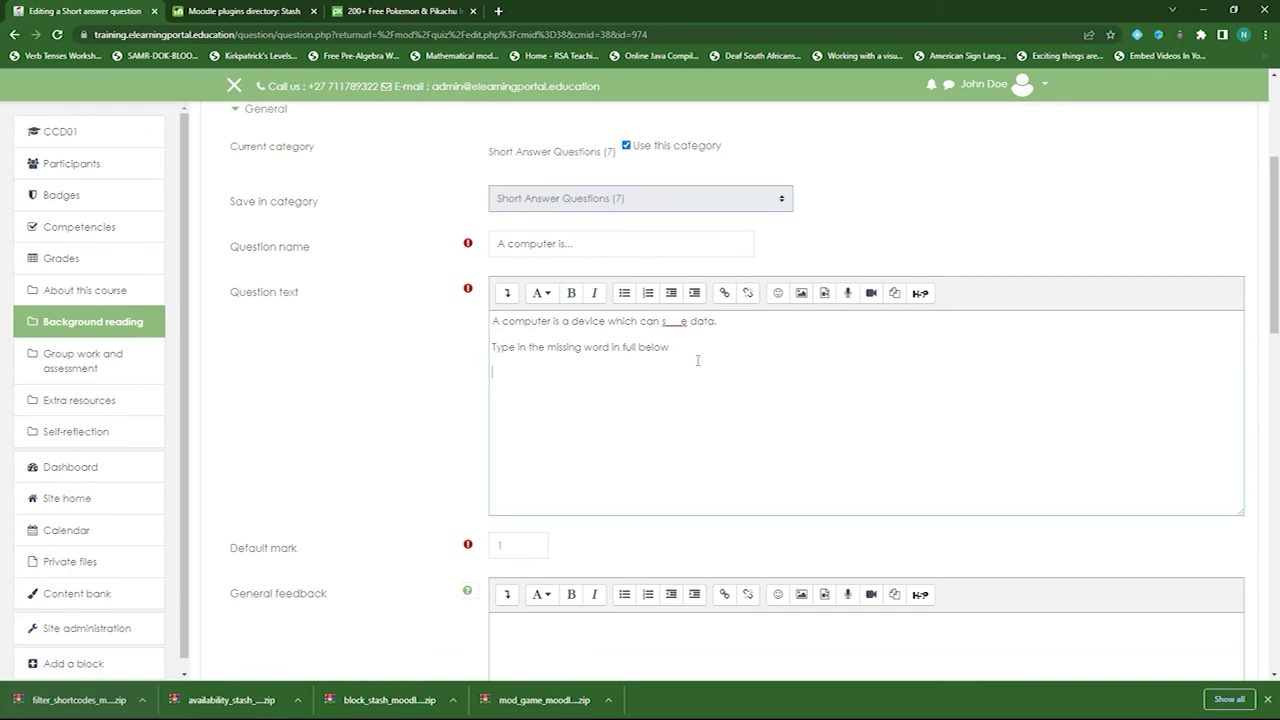
pyautogui.hotkey('ctrl', 'v')
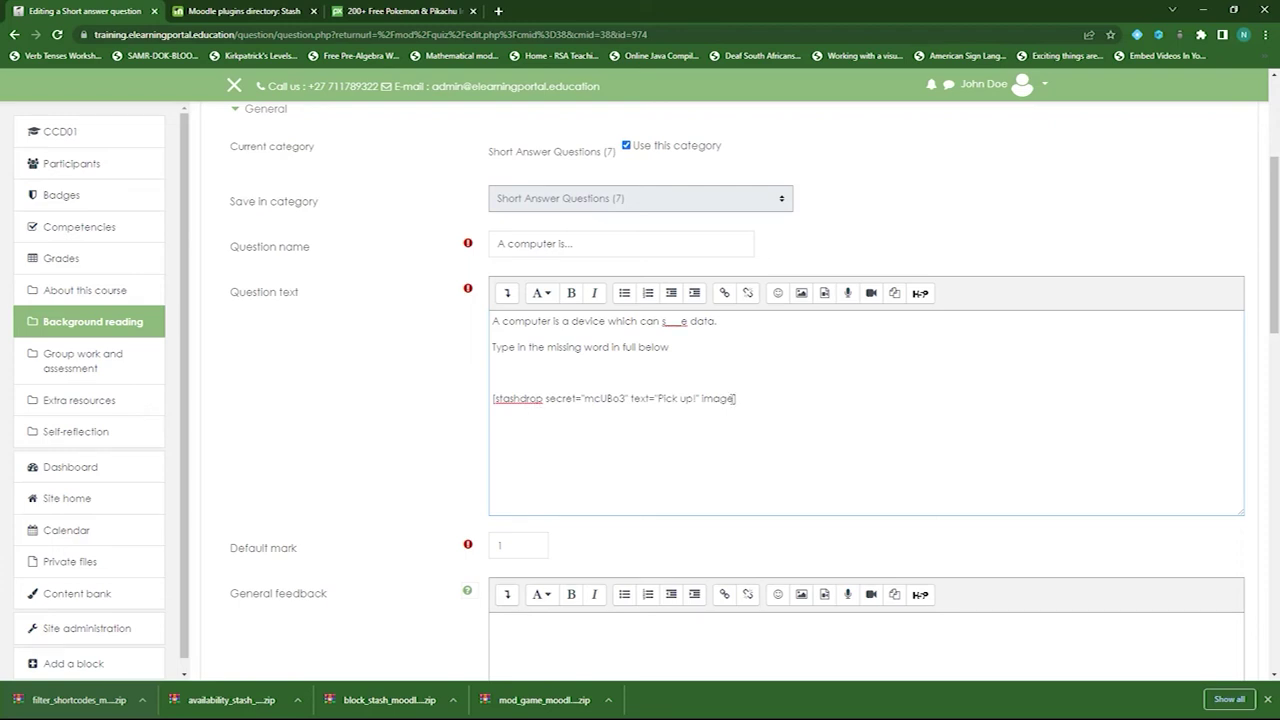
pyautogui.scroll(-10, 369, 446)
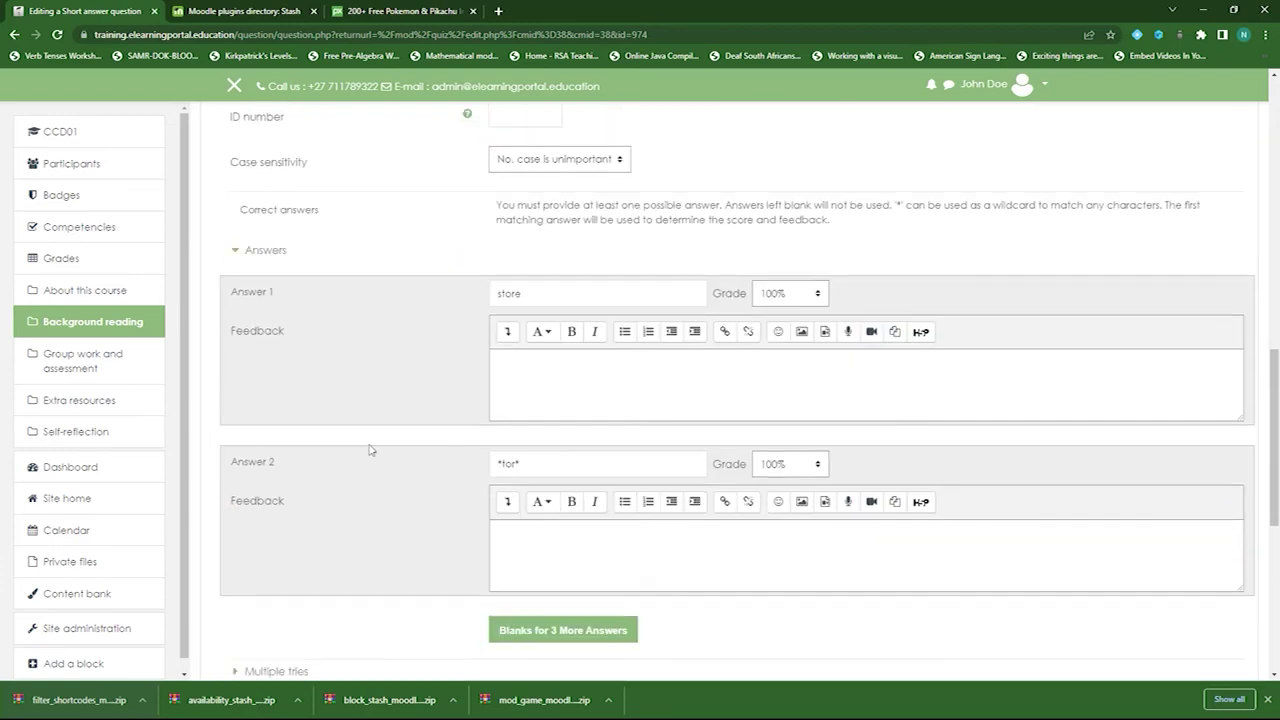
pyautogui.click(543, 573)
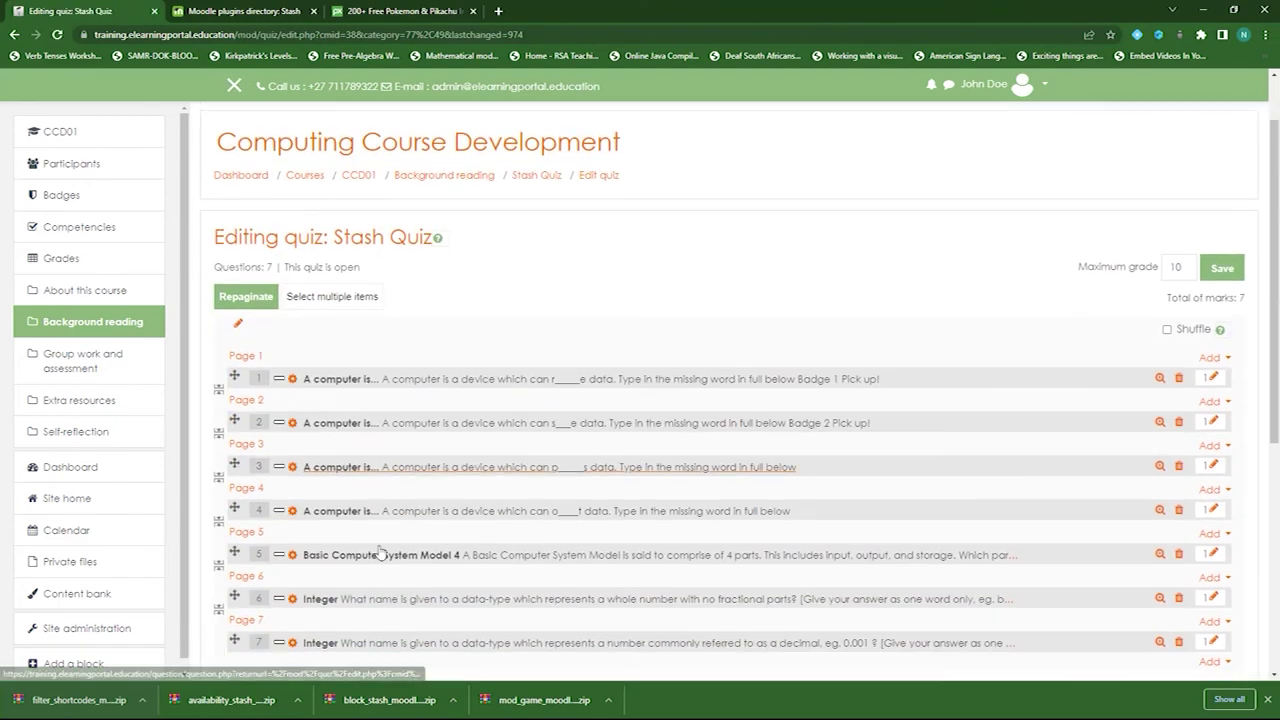
# - Preview question 2 to confirm the Badge 2 gem with Pick up!, then return to CCD01
pyautogui.scroll(-1, 1098, 378)
pyautogui.click(1160, 365)
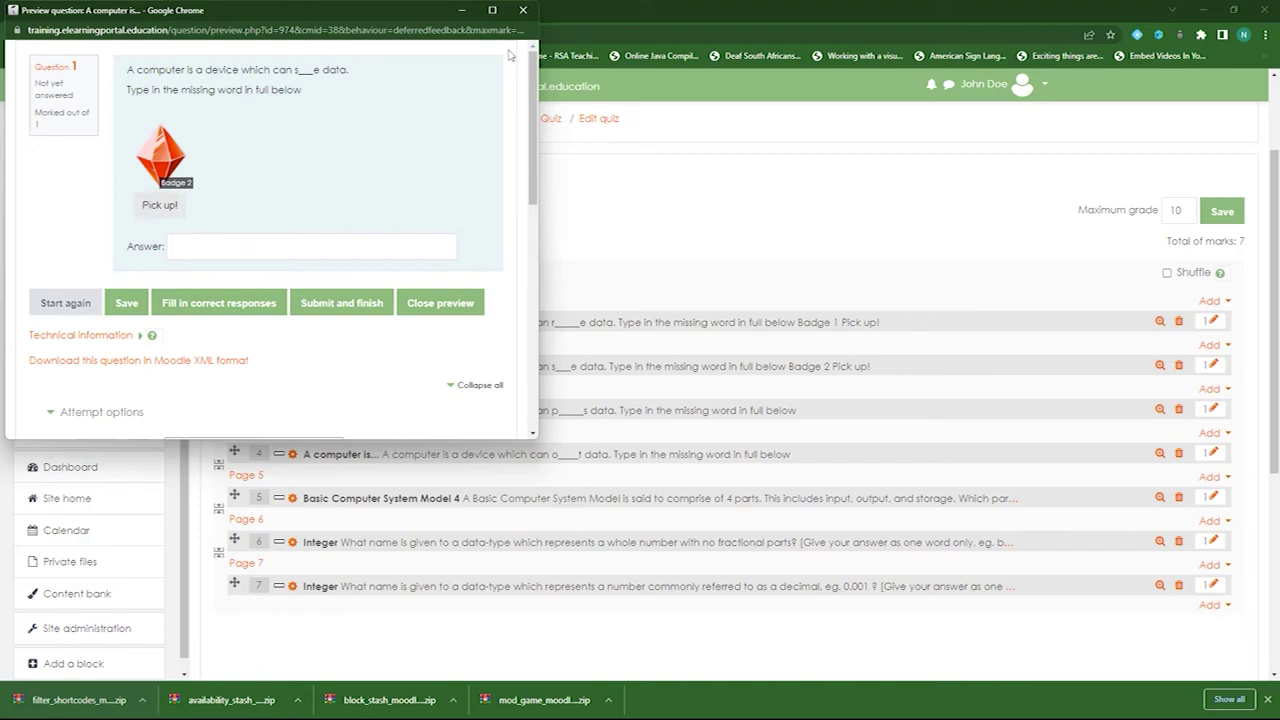
pyautogui.click(522, 10)
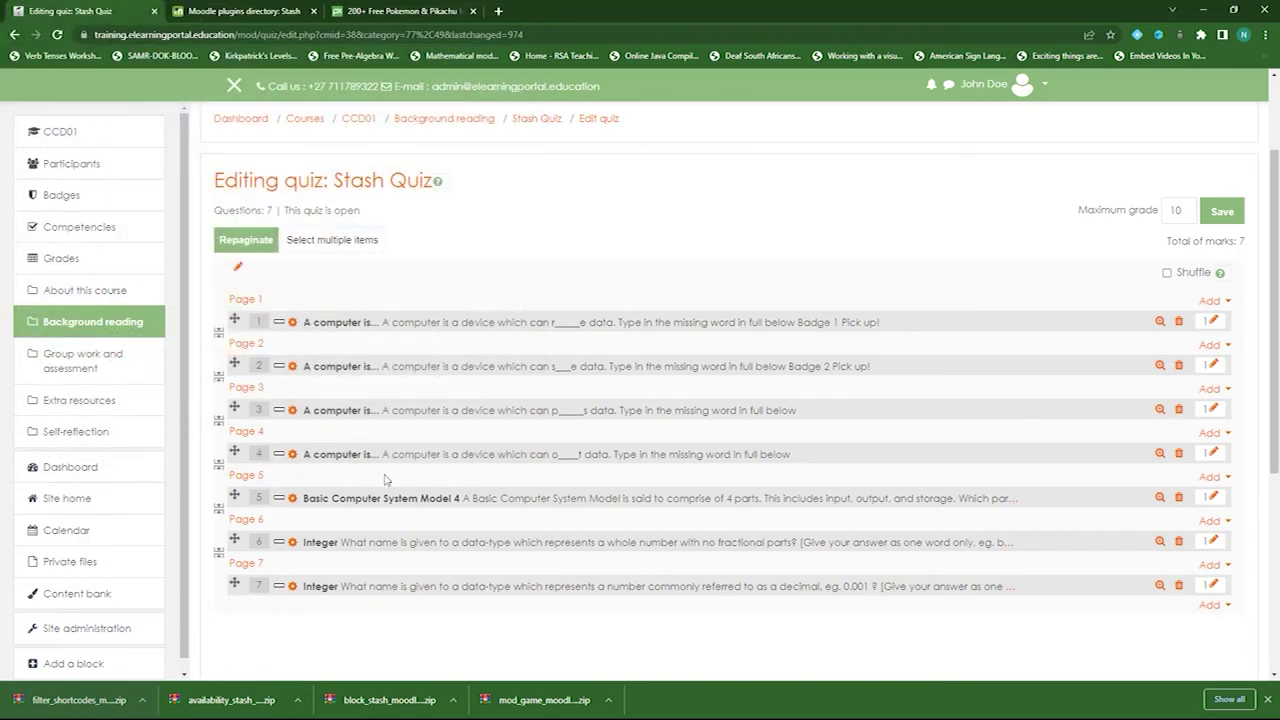
pyautogui.scroll(3, 627, 237)
pyautogui.click(360, 256)
pyautogui.scroll(-5, 690, 400)
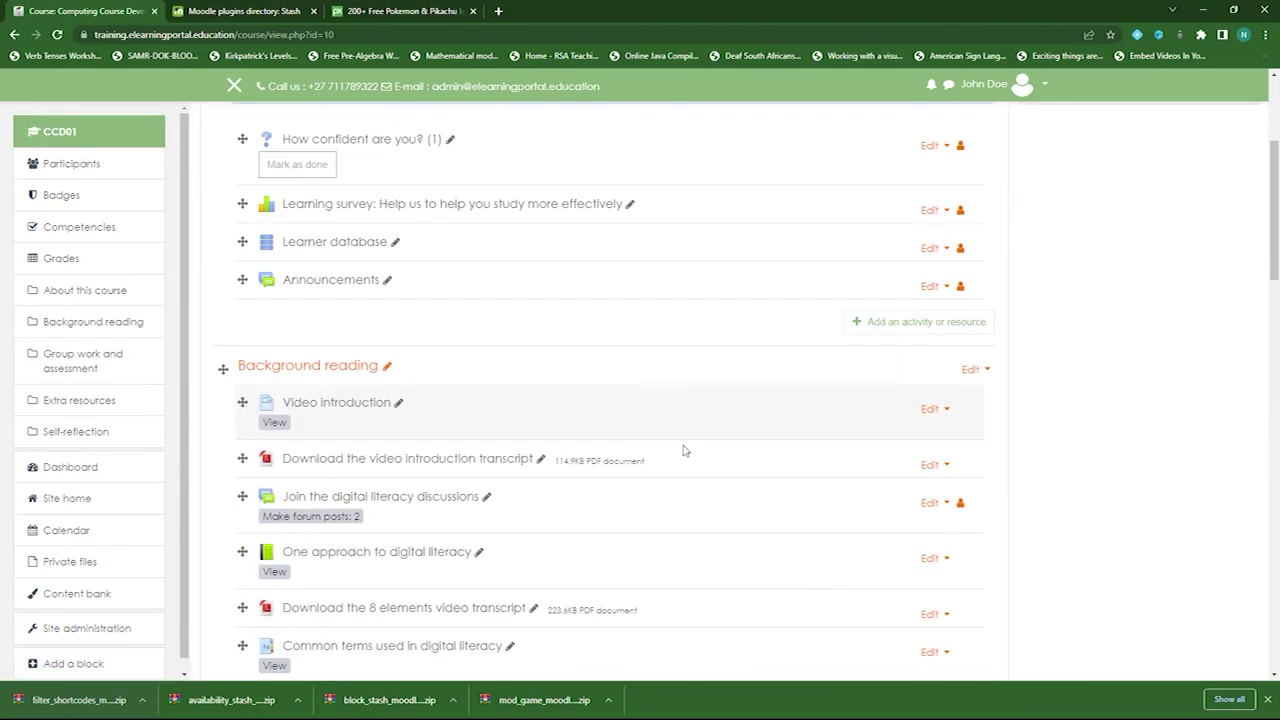
pyautogui.scroll(-1, 685, 451)
pyautogui.scroll(5, 683, 449)
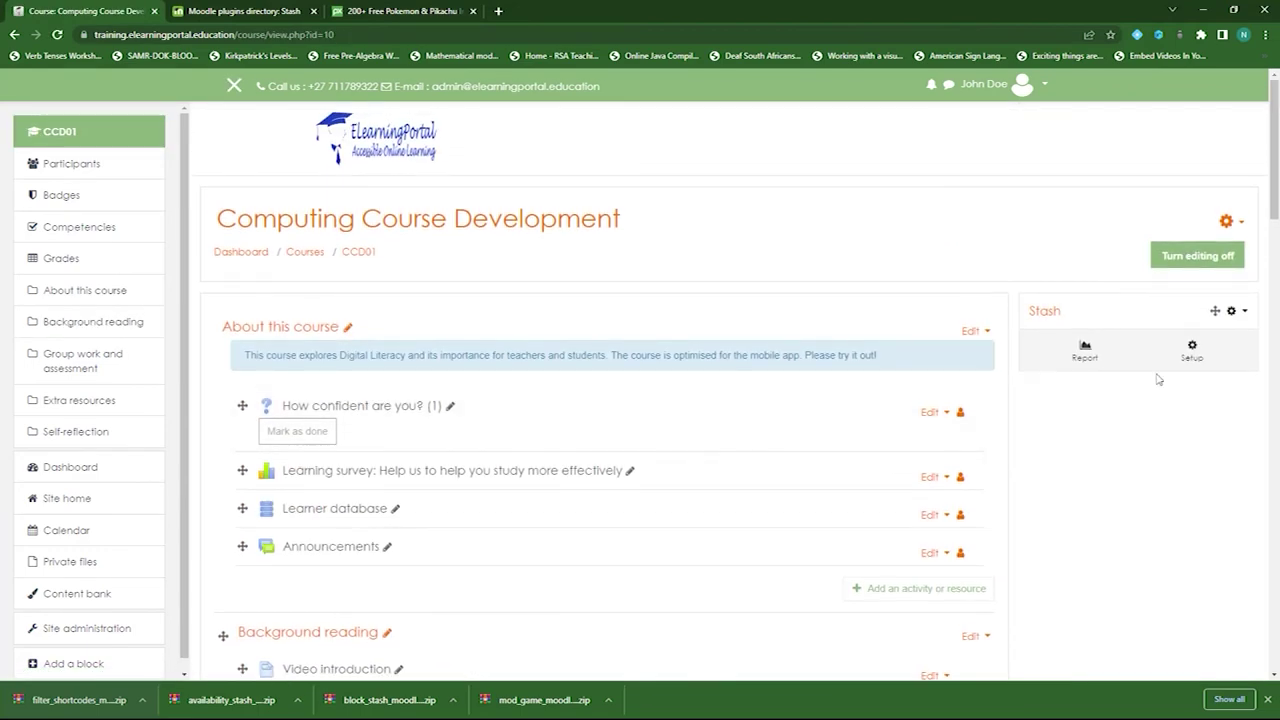
# - Start a new Stash item named Badge 3
pyautogui.click(1196, 352)
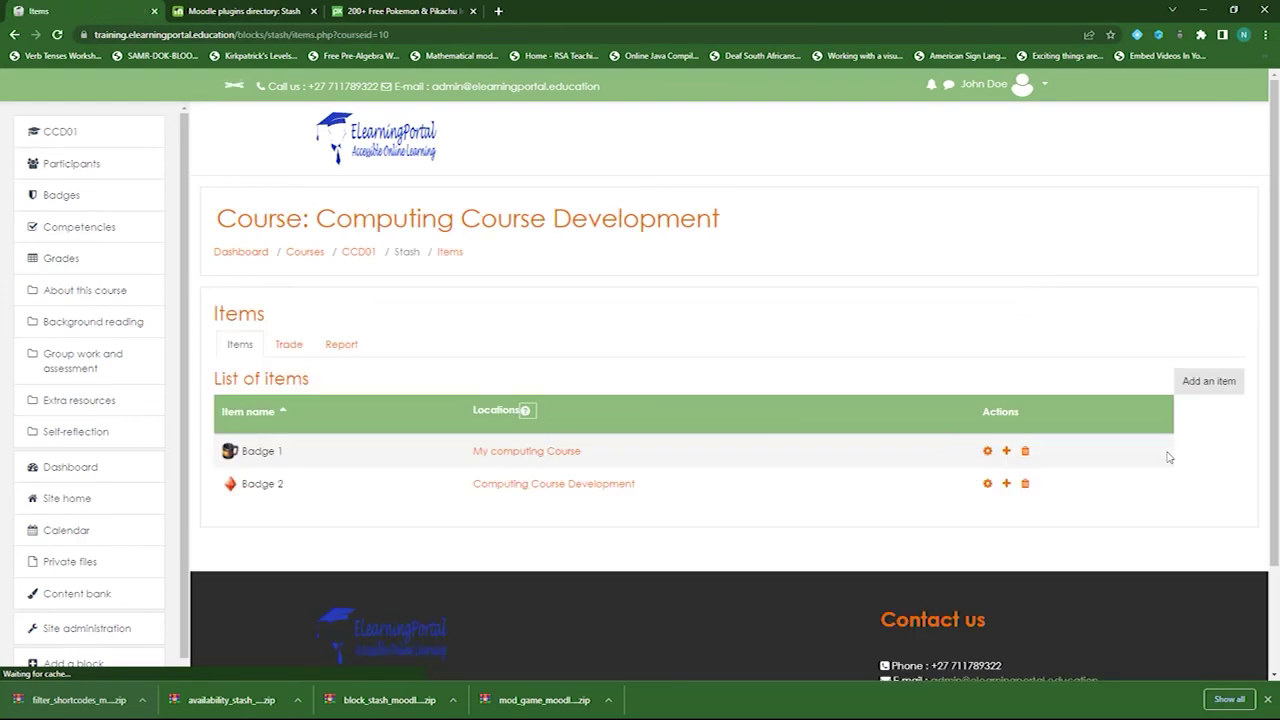
pyautogui.click(1218, 386)
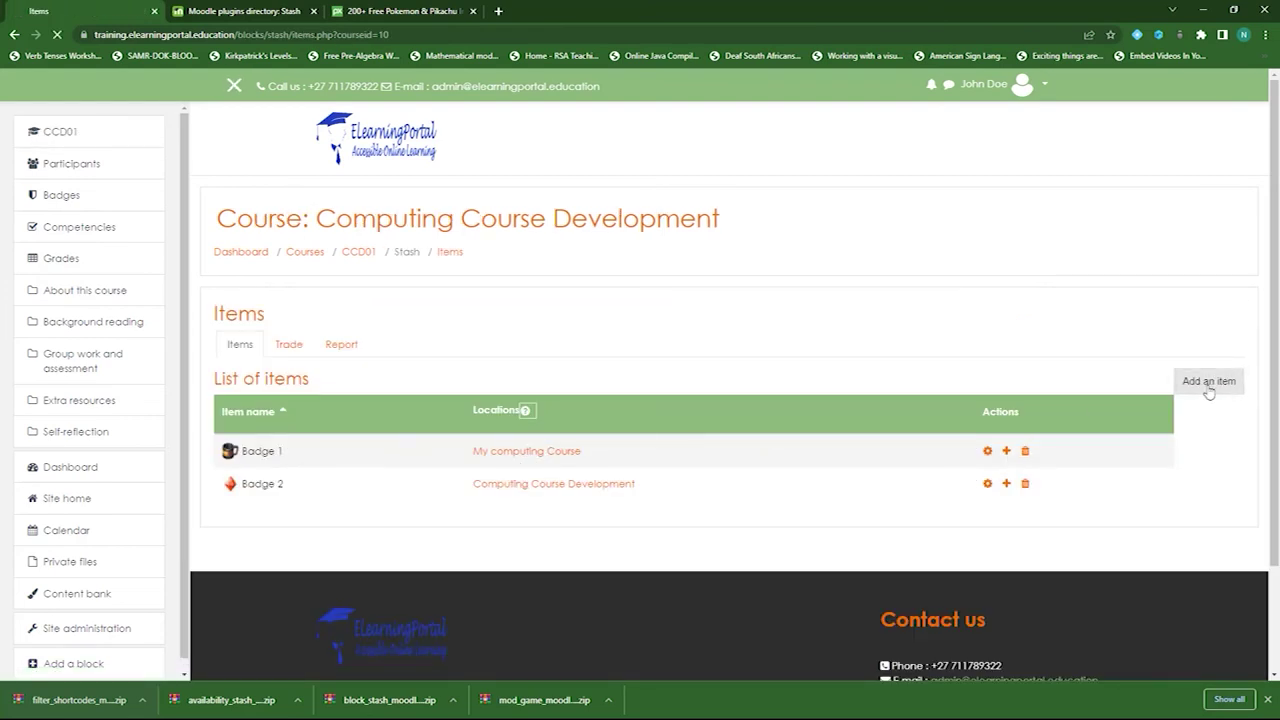
pyautogui.click(525, 440)
pyautogui.write('Badge 3')
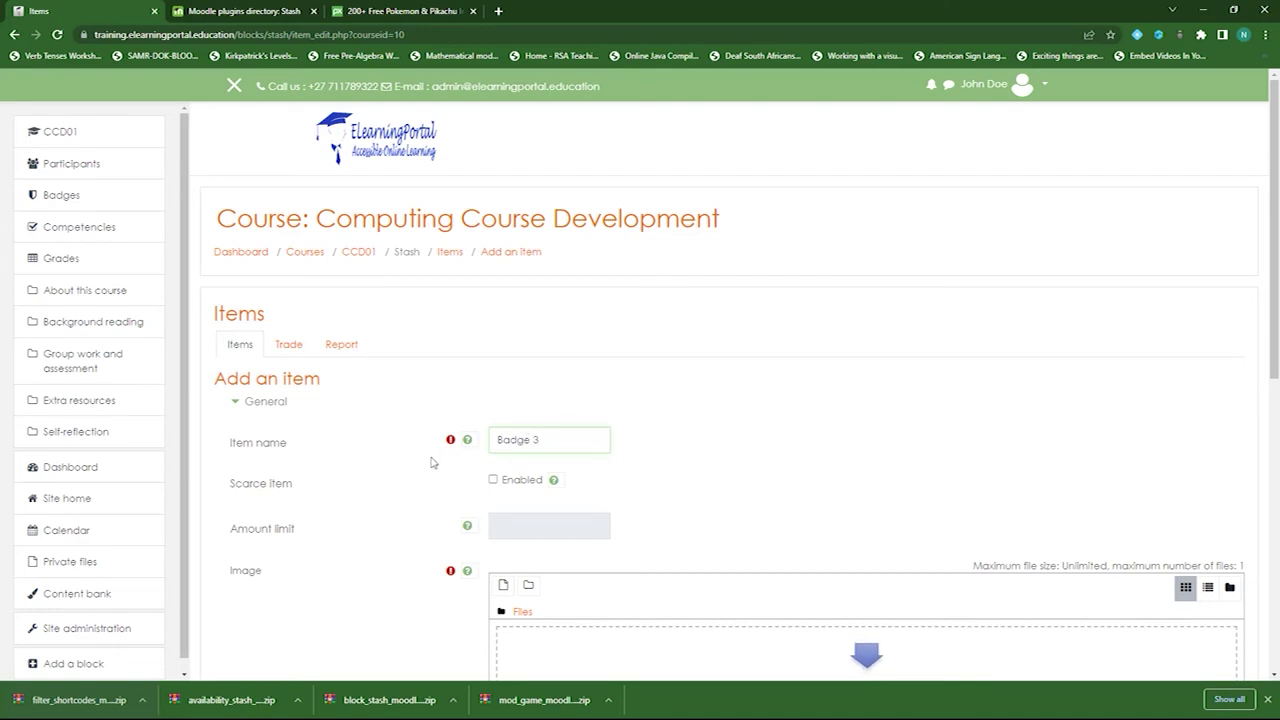
pyautogui.scroll(-2, 440, 430)
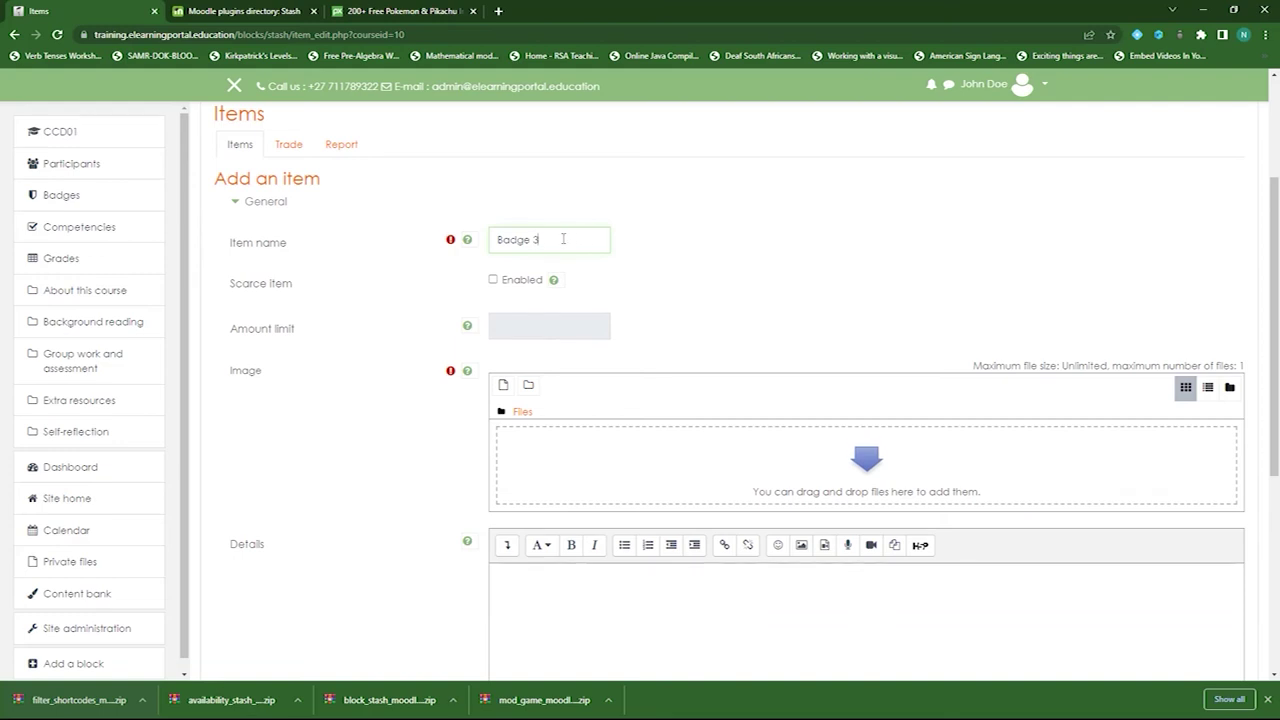
pyautogui.scroll(-3, 405, 395)
pyautogui.scroll(1, 394, 400)
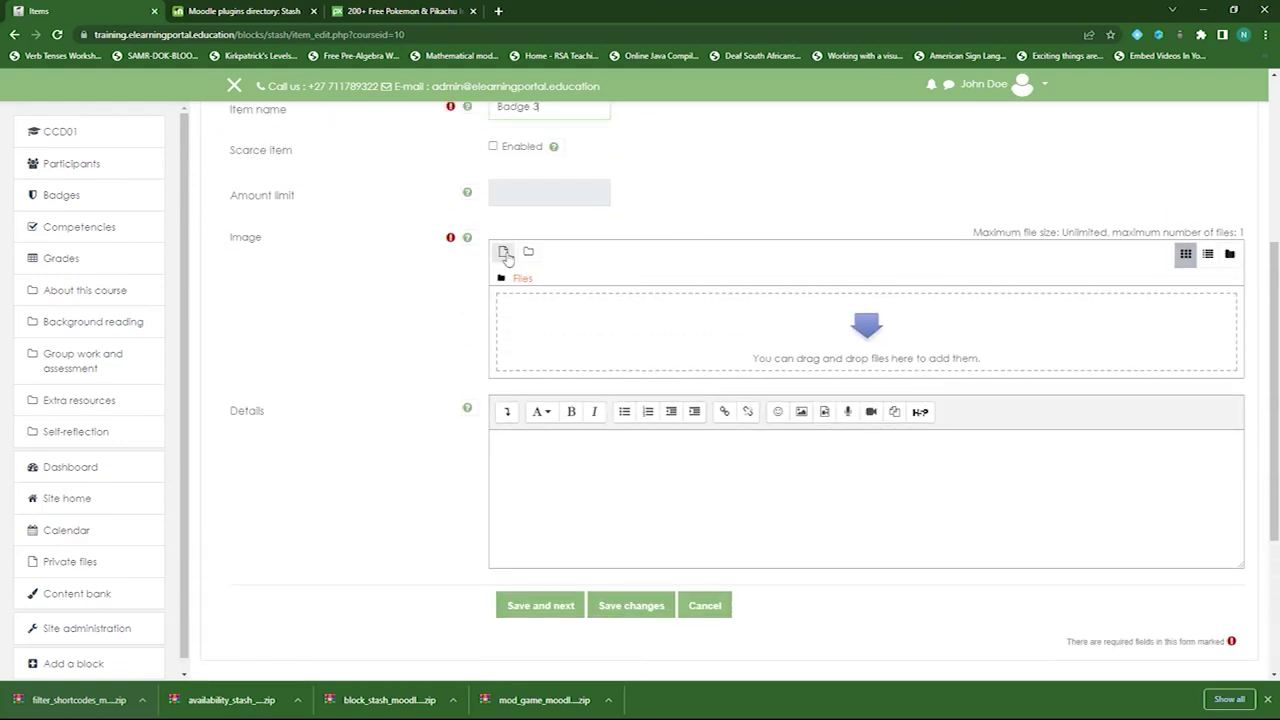
# - Browse the upload dialog to the bow badges PNG PSD folder
pyautogui.click(502, 251)
pyautogui.click(409, 333)
pyautogui.click(550, 326)
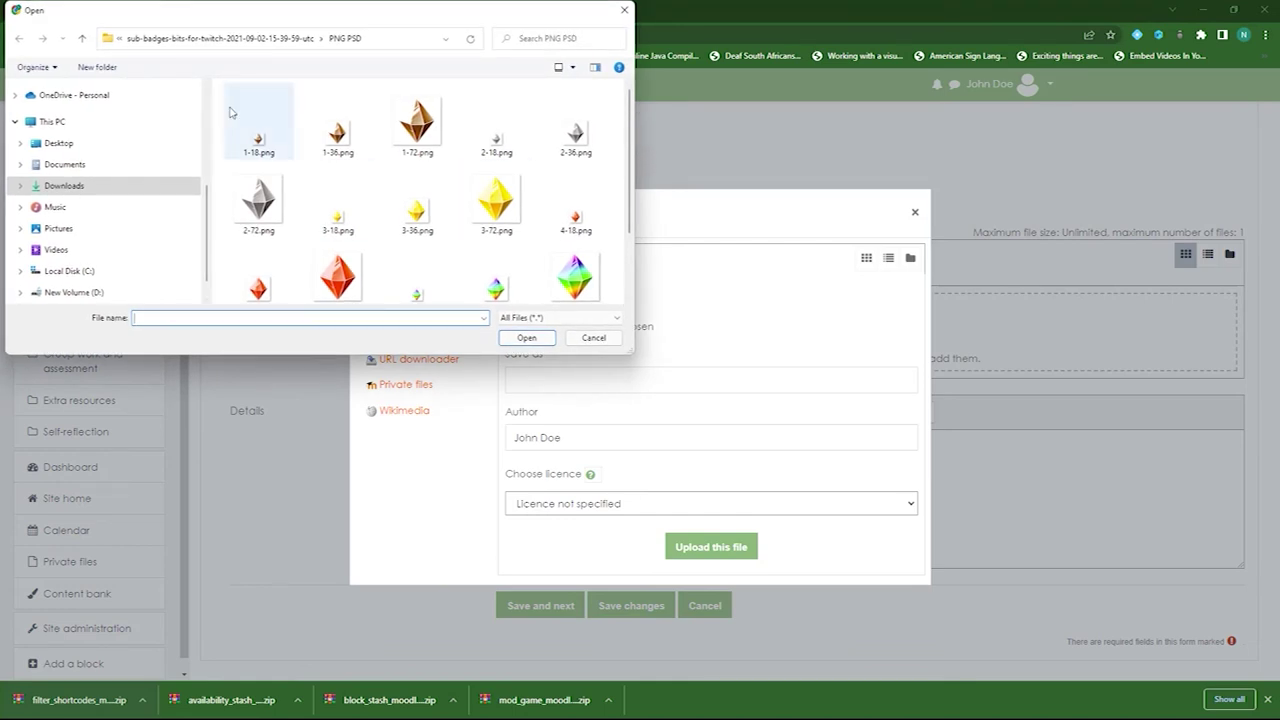
pyautogui.click(83, 40)
pyautogui.click(83, 40)
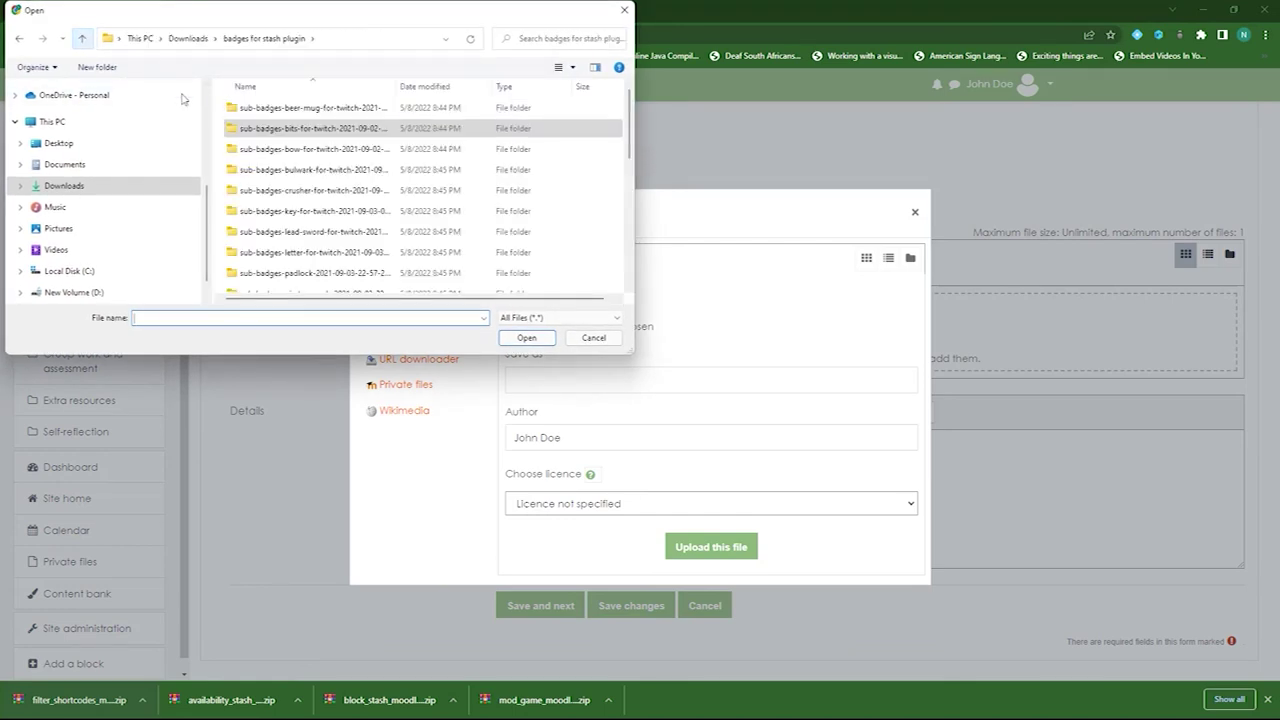
pyautogui.doubleClick(289, 150)
pyautogui.click(257, 108)
pyautogui.doubleClick(257, 108)
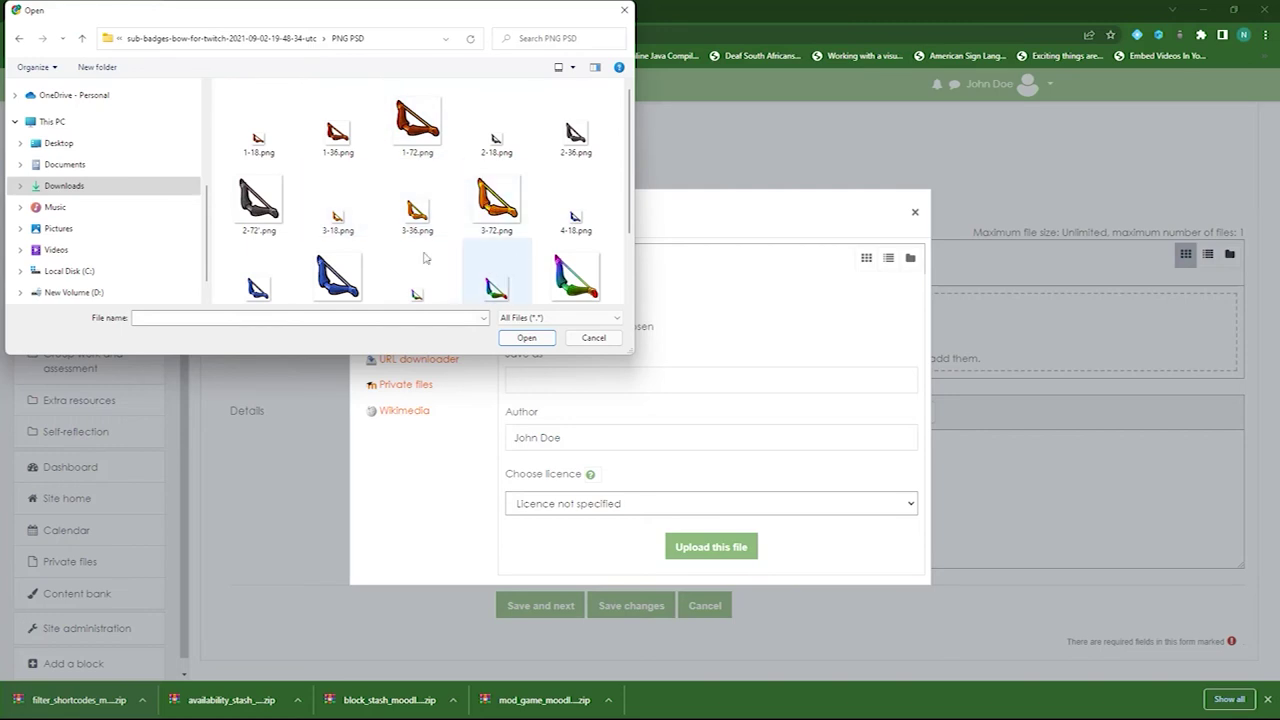
# - Upload the 5-72.png bow image and save Badge 3
pyautogui.click(566, 274)
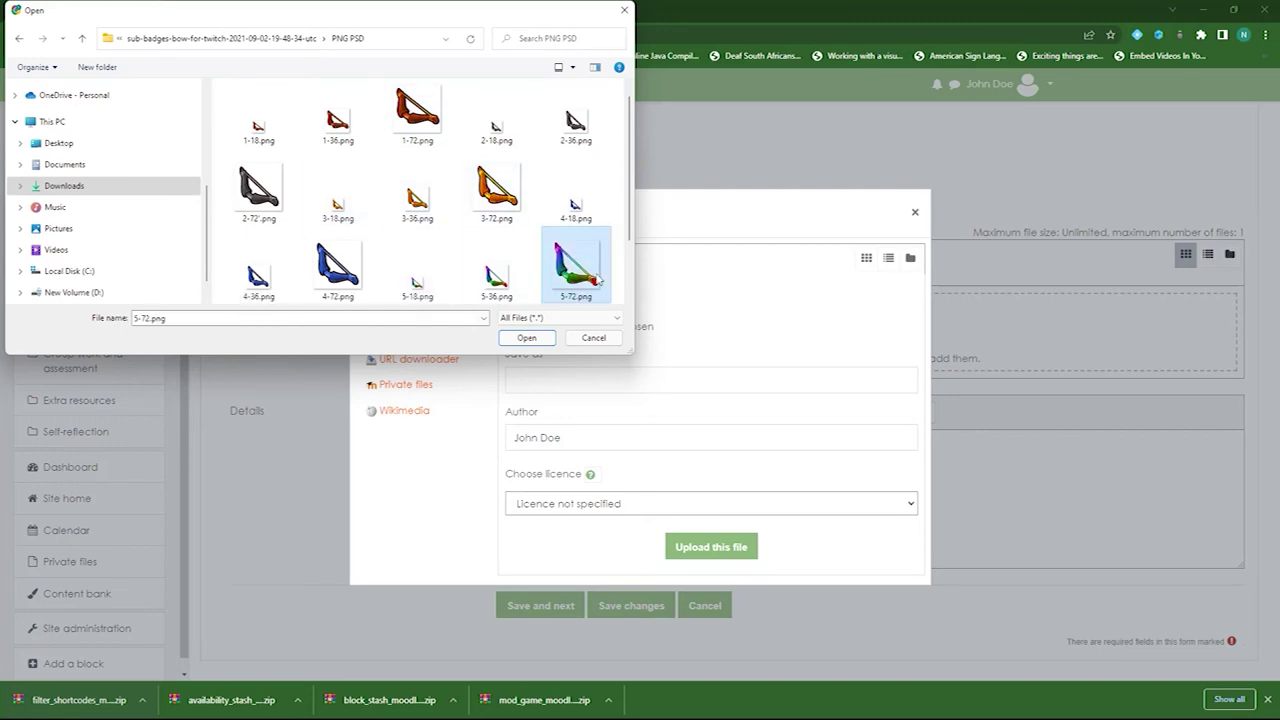
pyautogui.click(538, 341)
pyautogui.click(711, 546)
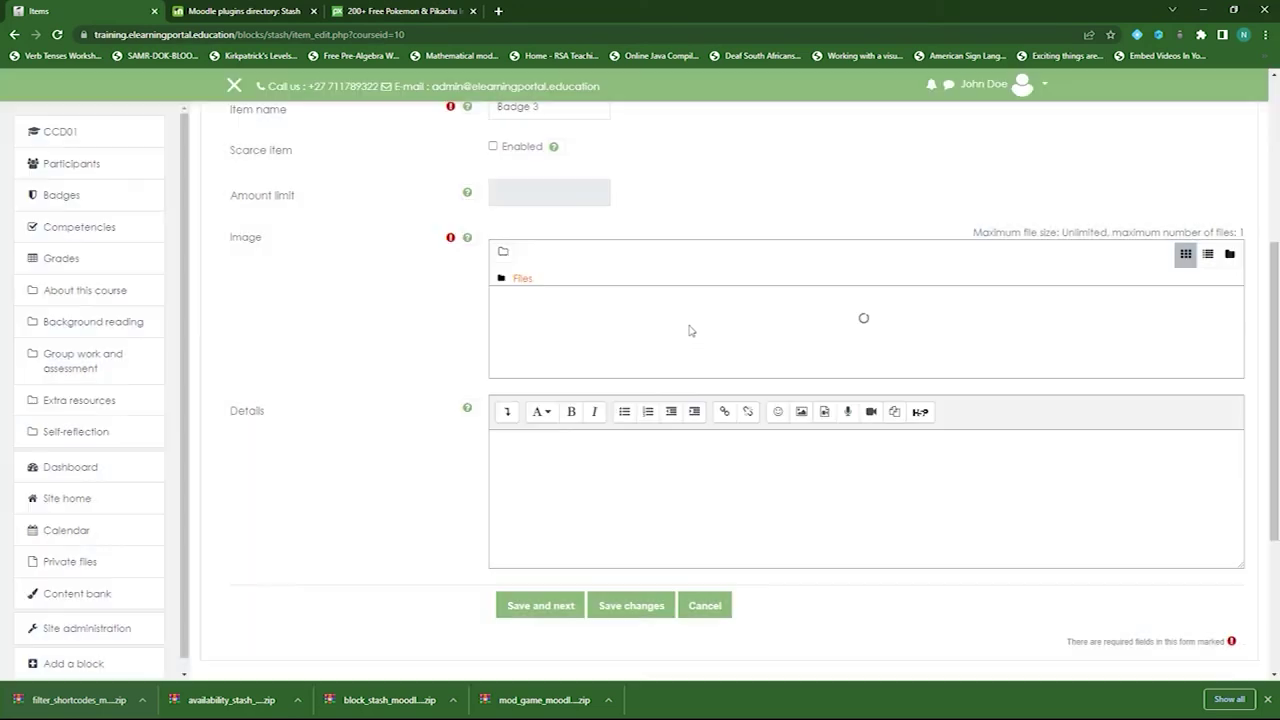
pyautogui.scroll(-2, 357, 419)
pyautogui.click(536, 428)
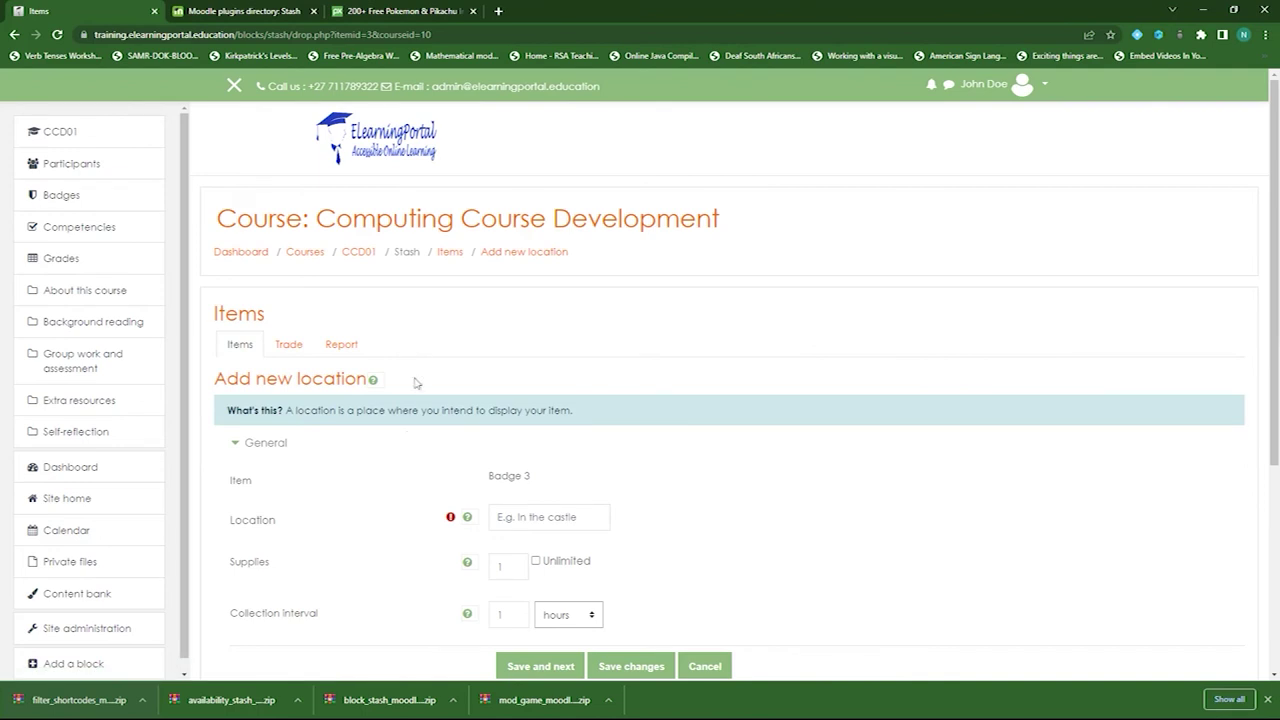
# - Set Badge 3's location to the copied course title Computing Course Development and save
pyautogui.scroll(-2, 405, 360)
pyautogui.scroll(2, 405, 260)
pyautogui.moveTo(322, 218); pyautogui.dragTo(720, 218)
pyautogui.hotkey('ctrl', 'c')
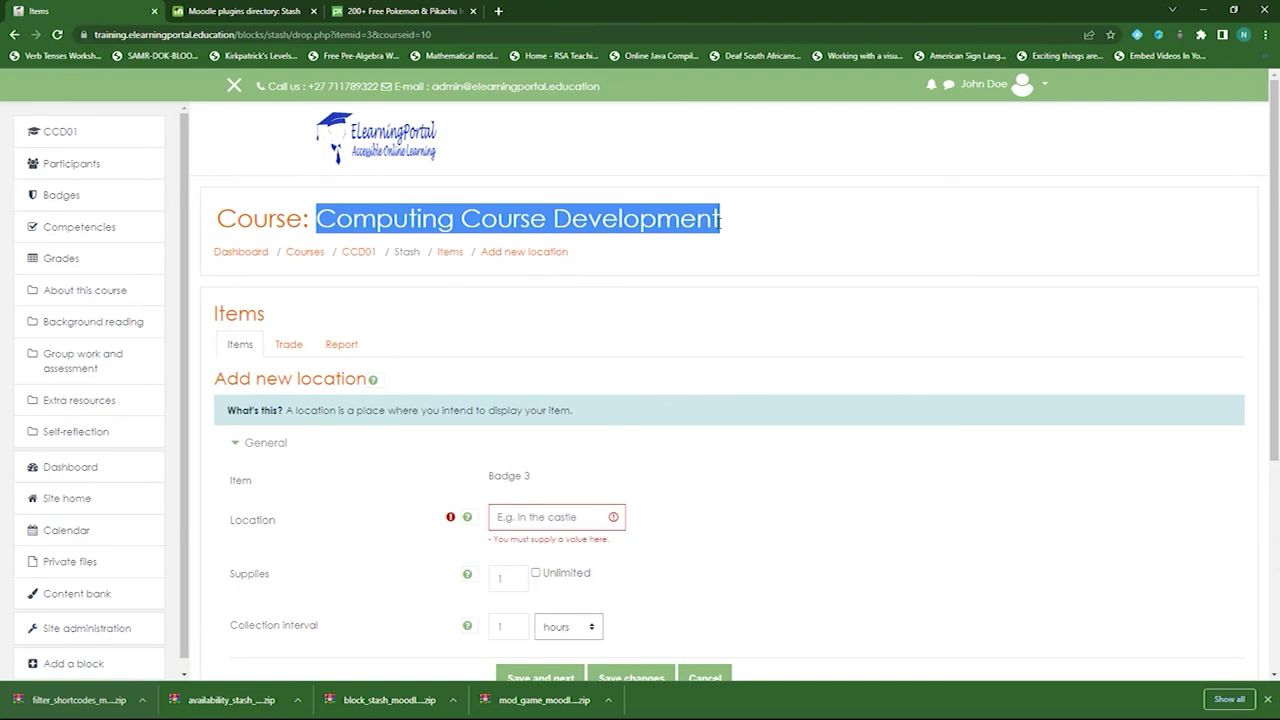
pyautogui.click(545, 517)
pyautogui.hotkey('ctrl', 'v')
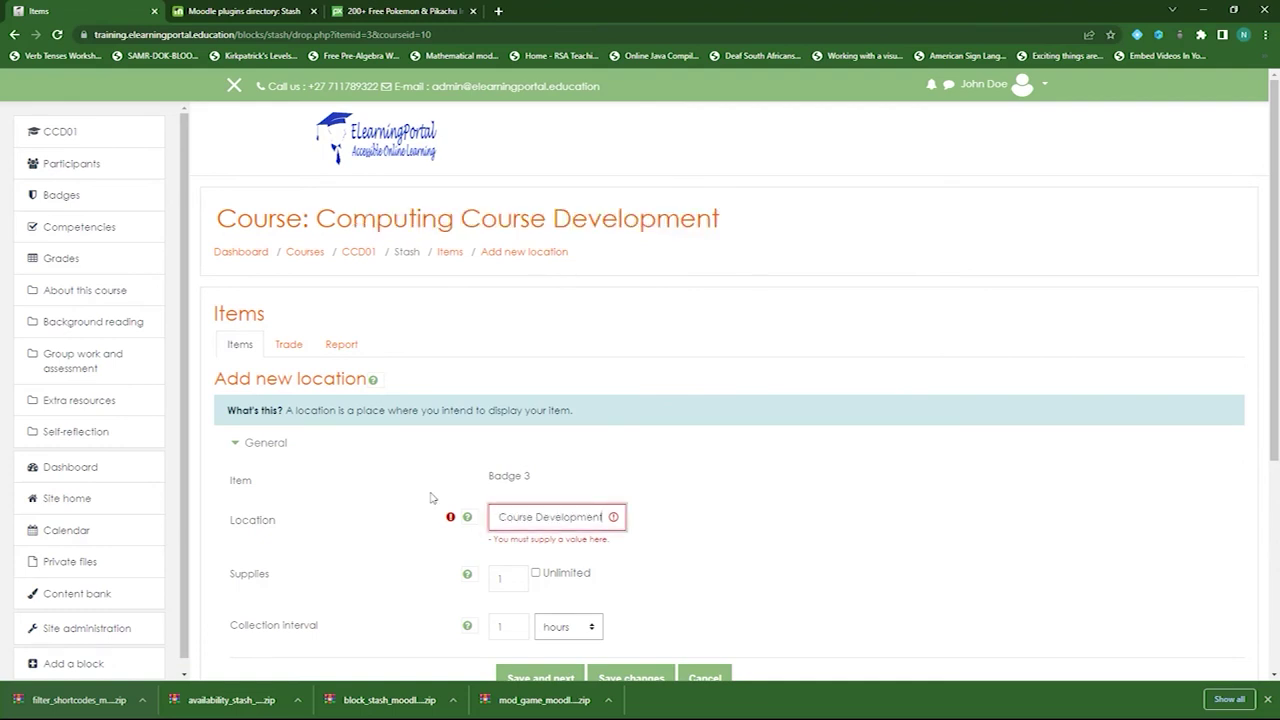
pyautogui.scroll(-3, 435, 500)
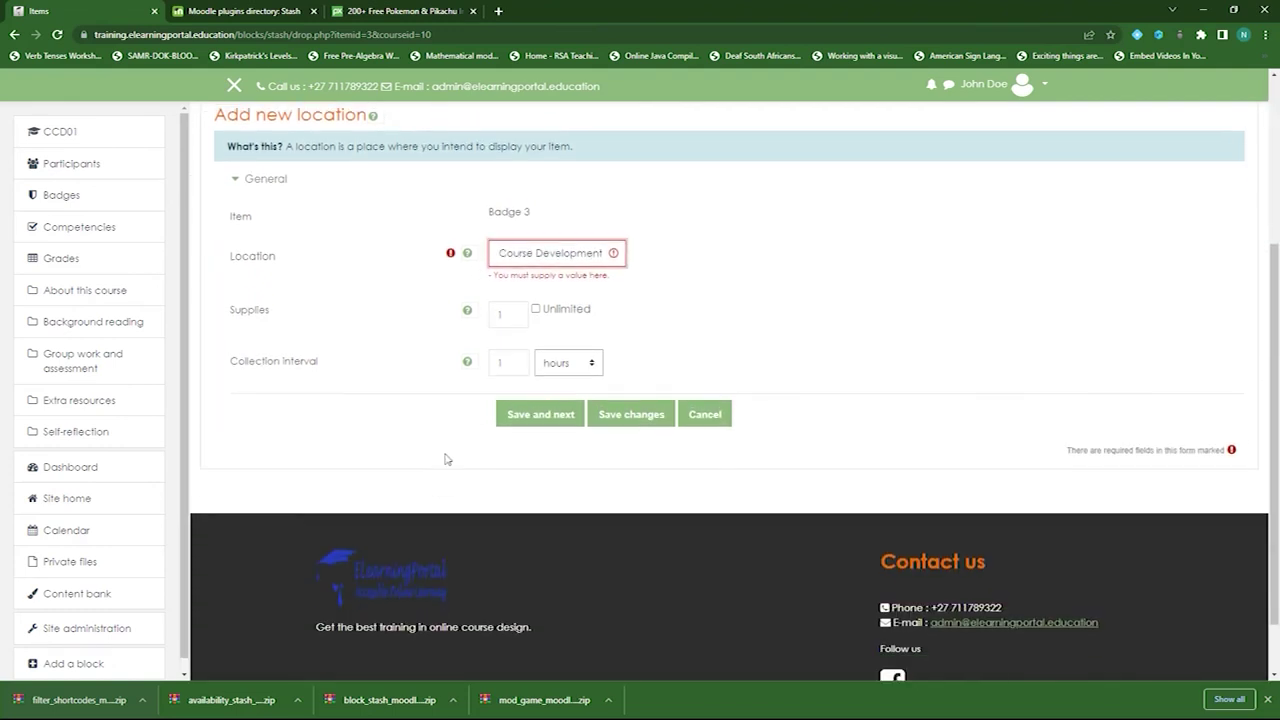
pyautogui.click(551, 417)
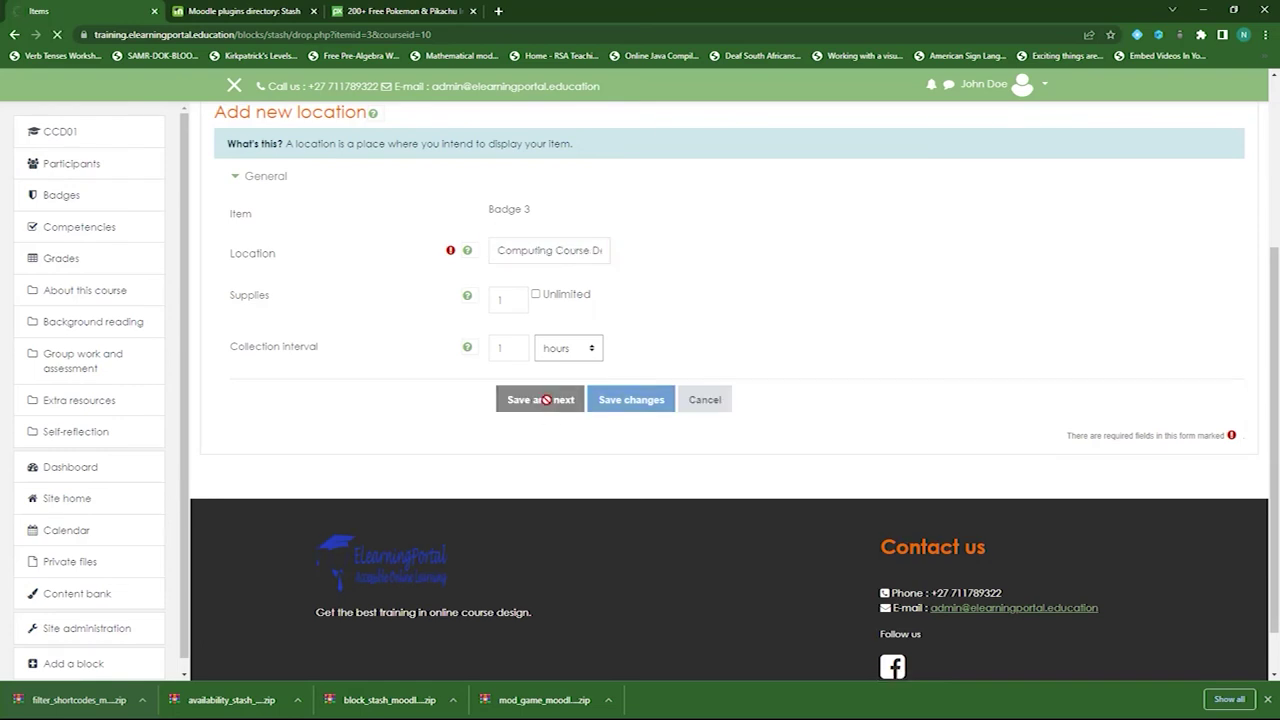
# - Copy Badge 3's Pick up! snippet and leave the stash items list for CCD01
pyautogui.scroll(-1, 620, 415)
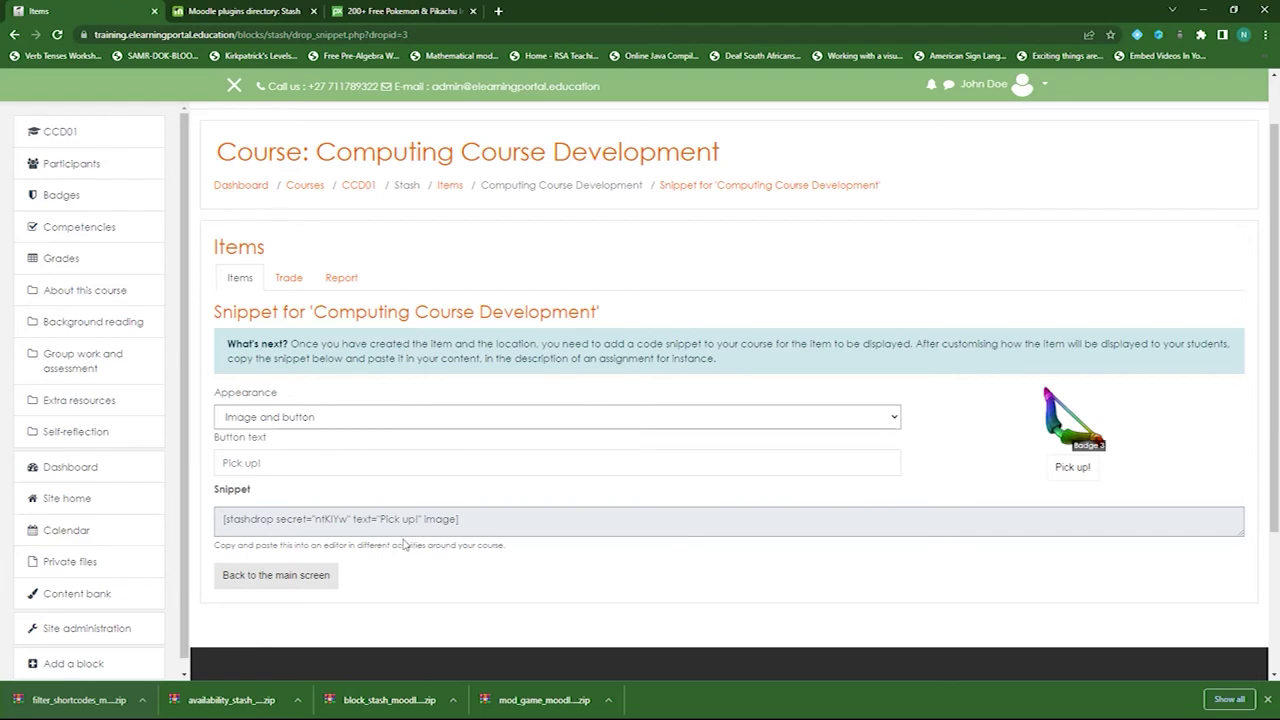
pyautogui.moveTo(458, 519); pyautogui.dragTo(225, 519)
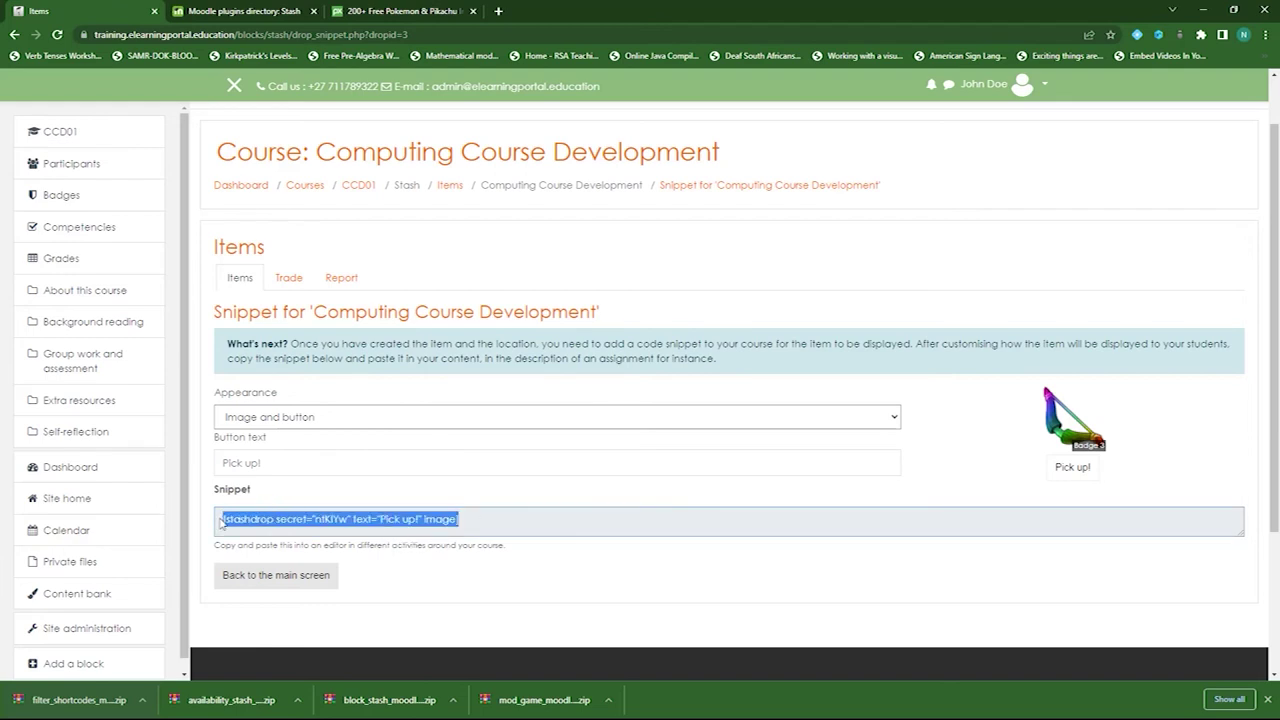
pyautogui.click(258, 585)
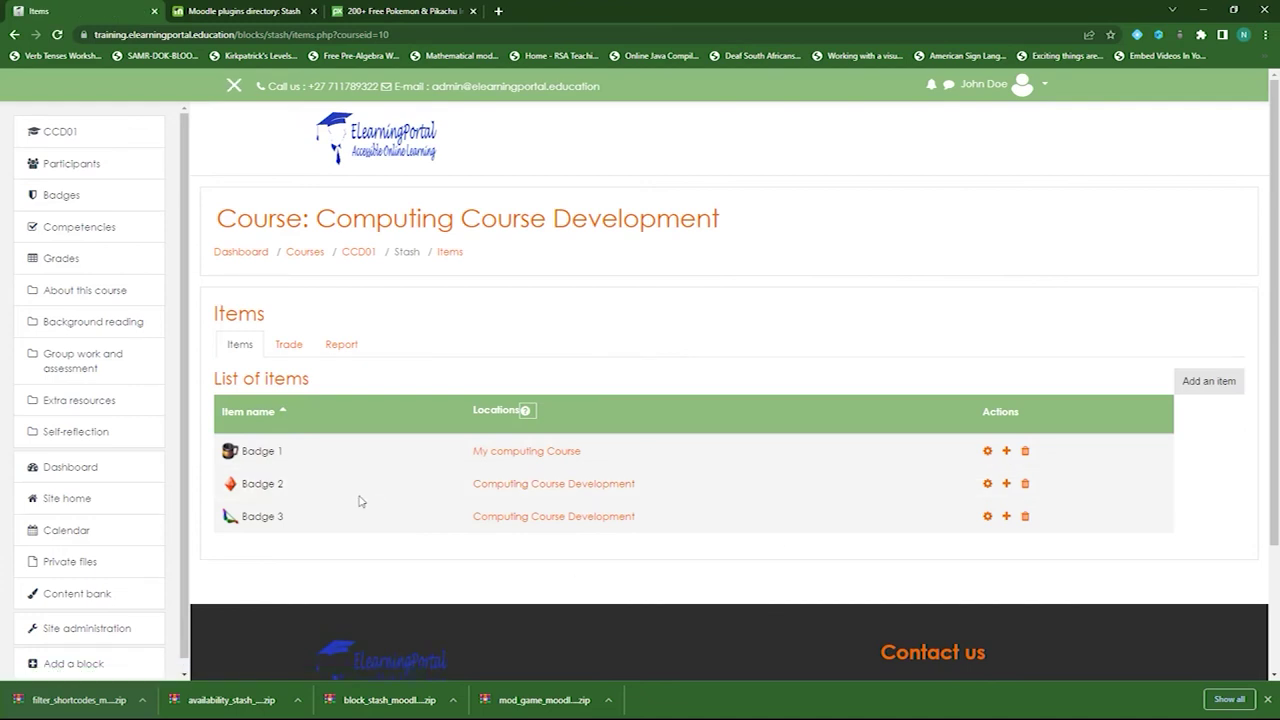
pyautogui.click(359, 254)
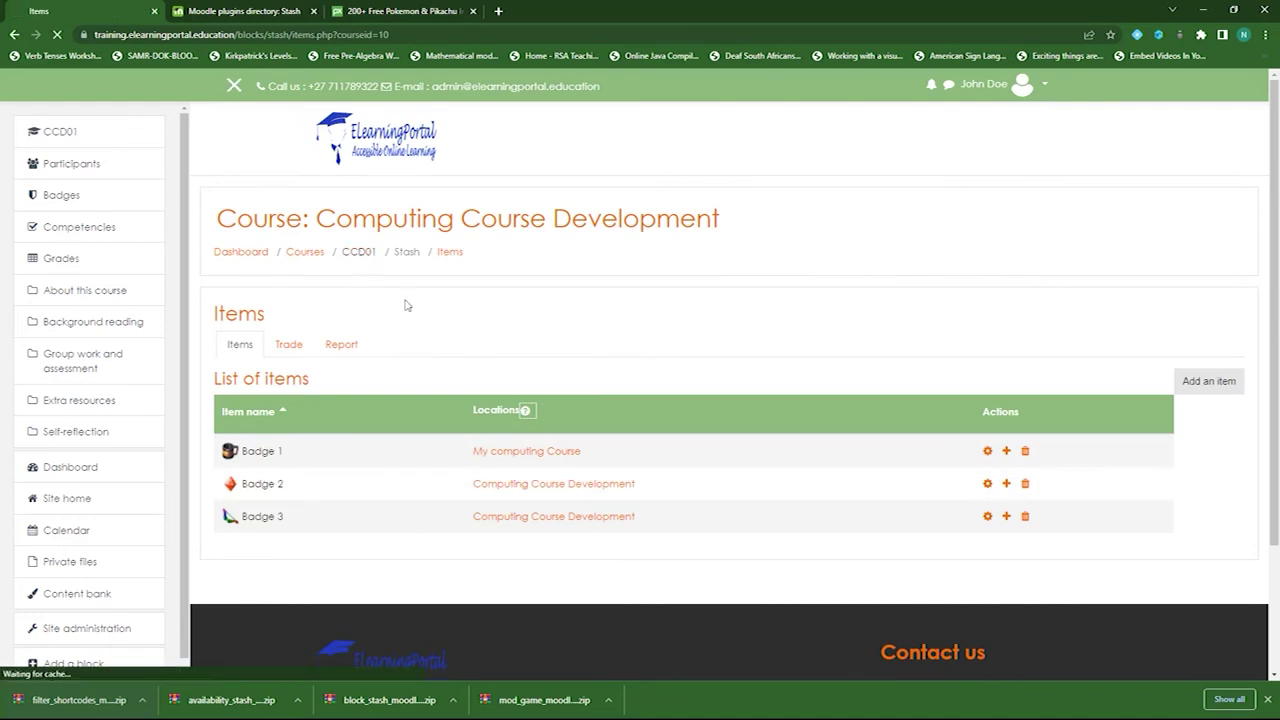
# - Open the Stash Quiz and reach its question editing page
pyautogui.scroll(-5, 548, 484)
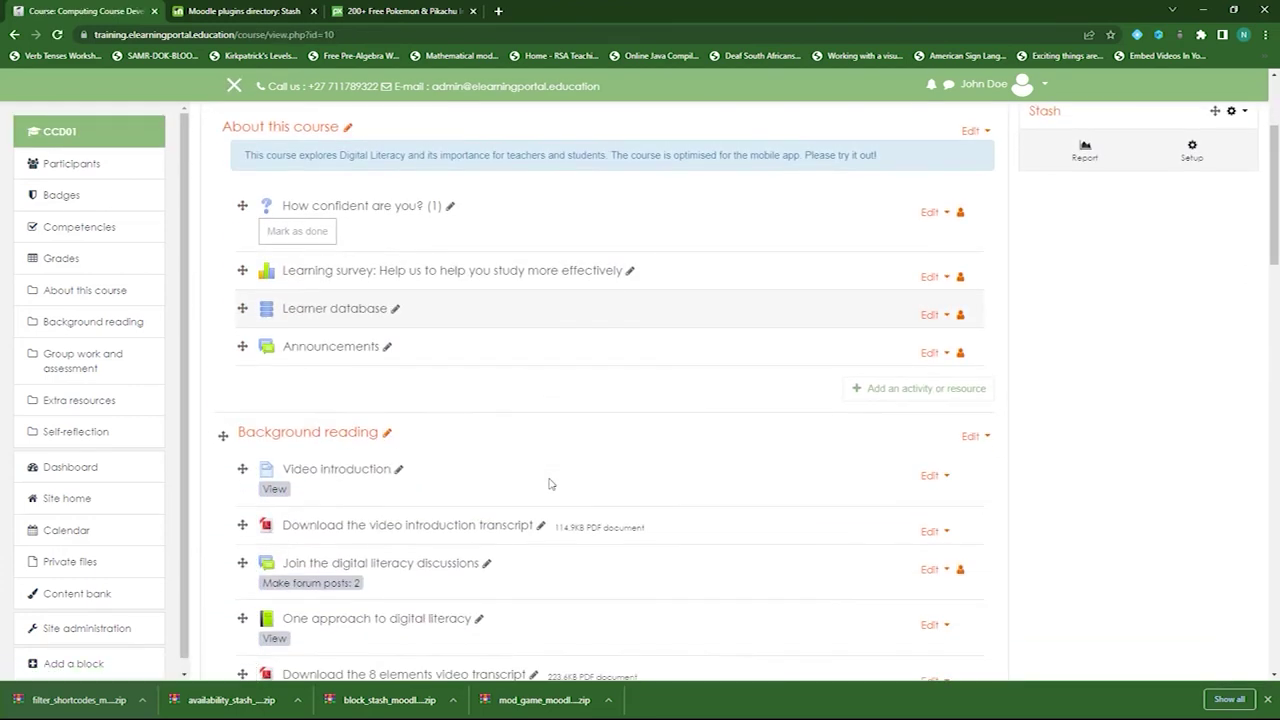
pyautogui.scroll(-3, 548, 484)
pyautogui.click(330, 392)
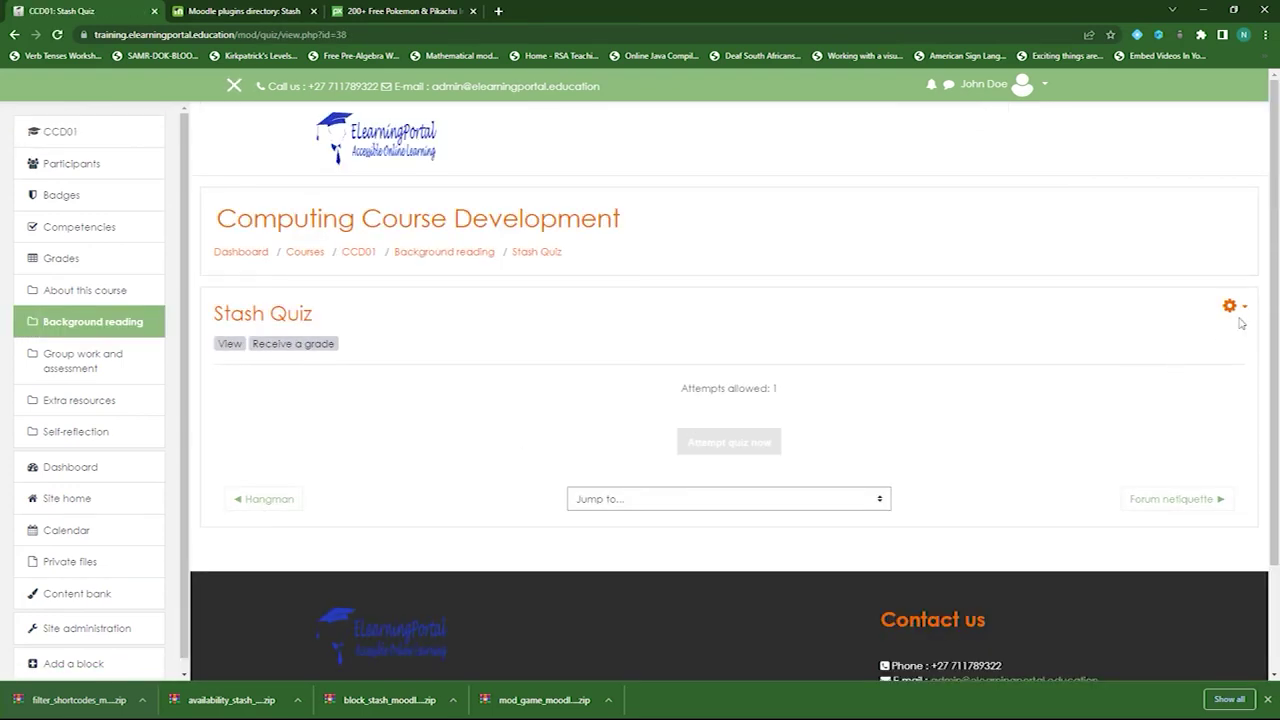
pyautogui.click(1232, 306)
pyautogui.press('Escape')
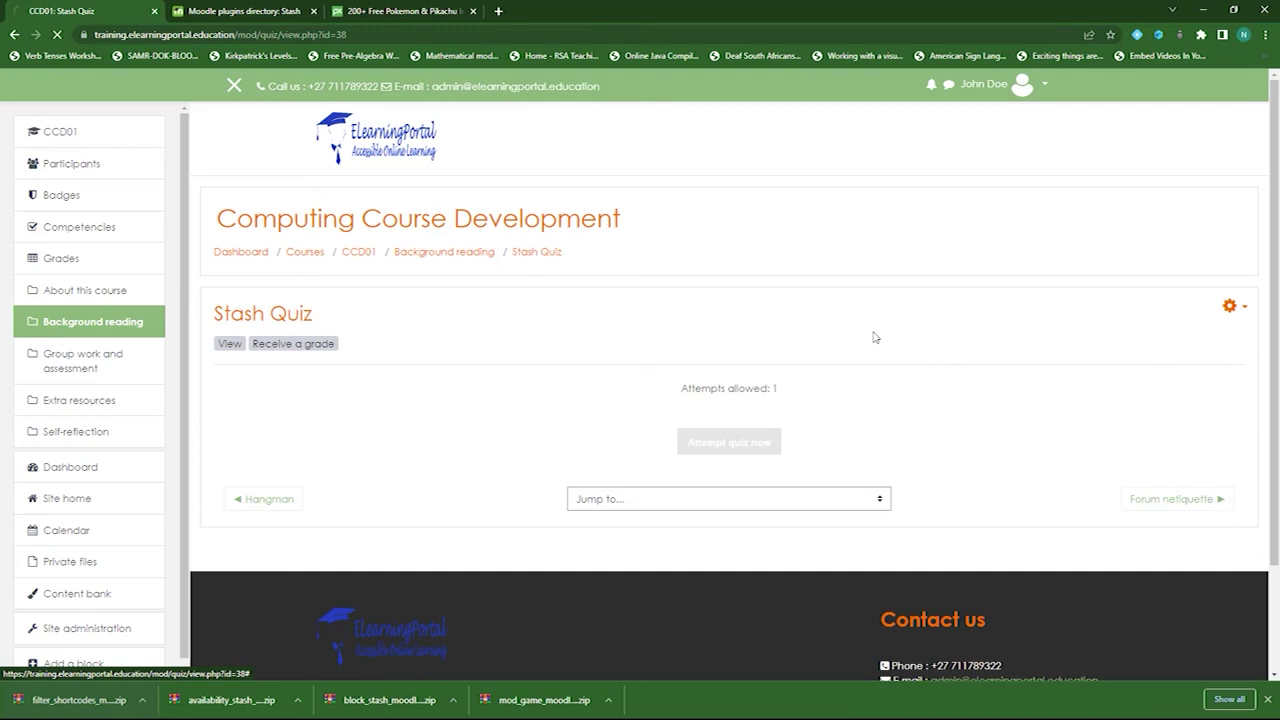
pyautogui.scroll(-3, 466, 457)
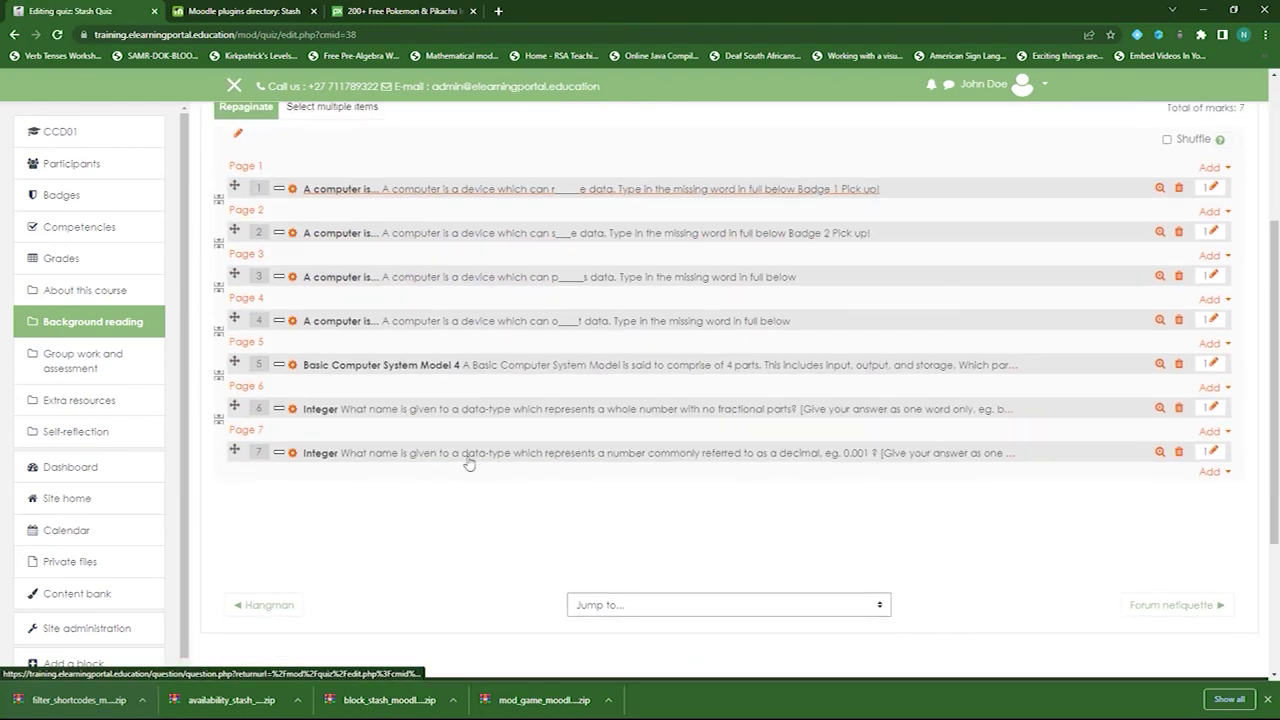
# - Save question 7, the float data-type question, with the Badge 3 snippet
pyautogui.click(292, 453)
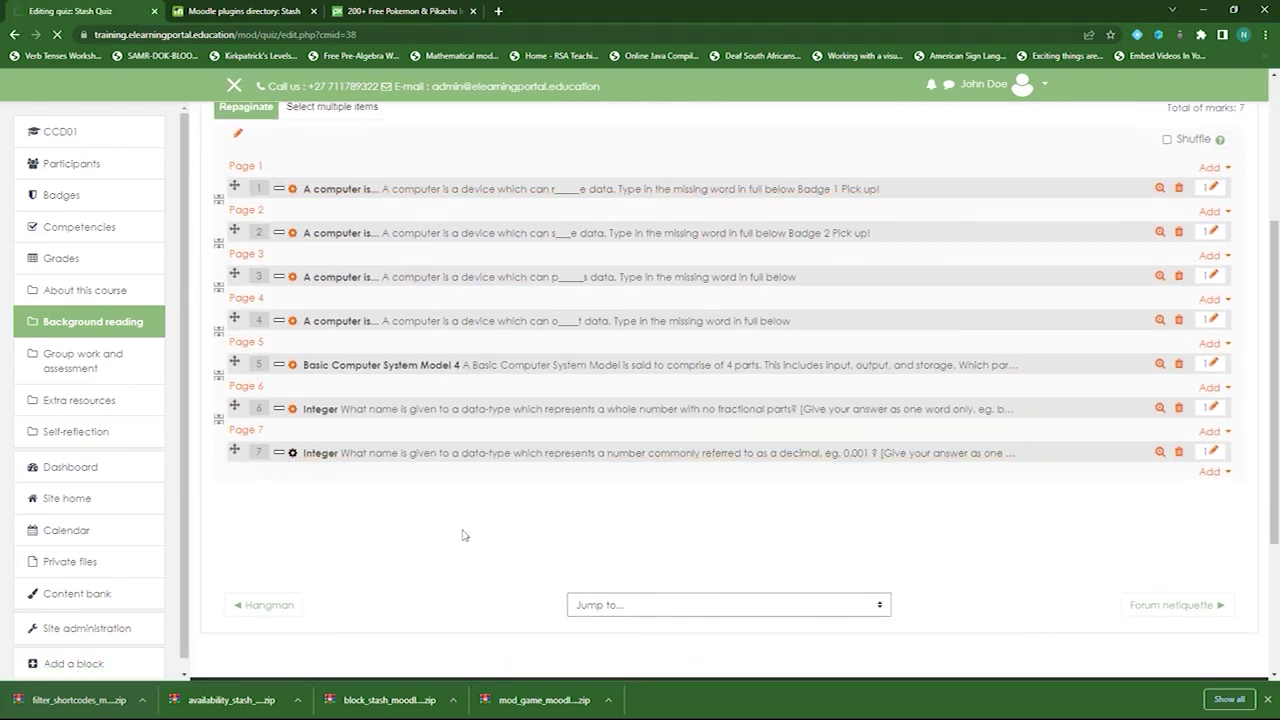
pyautogui.scroll(-3, 557, 461)
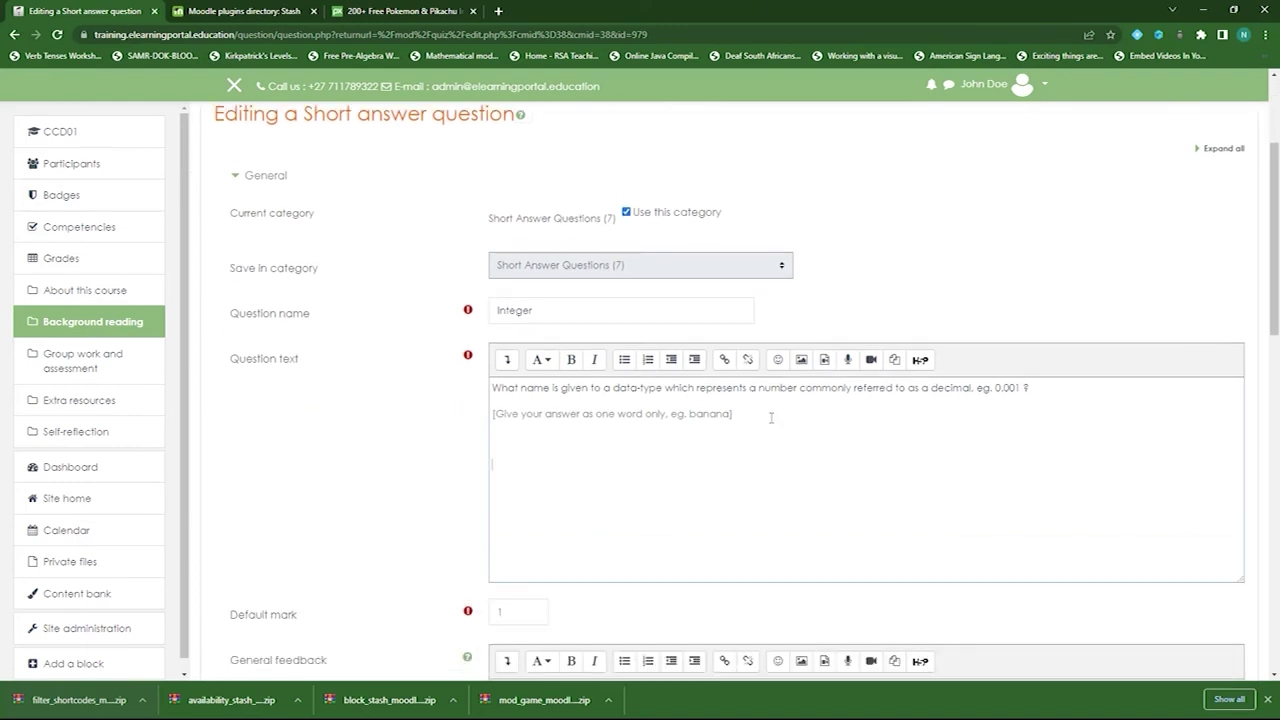
pyautogui.scroll(-15, 440, 460)
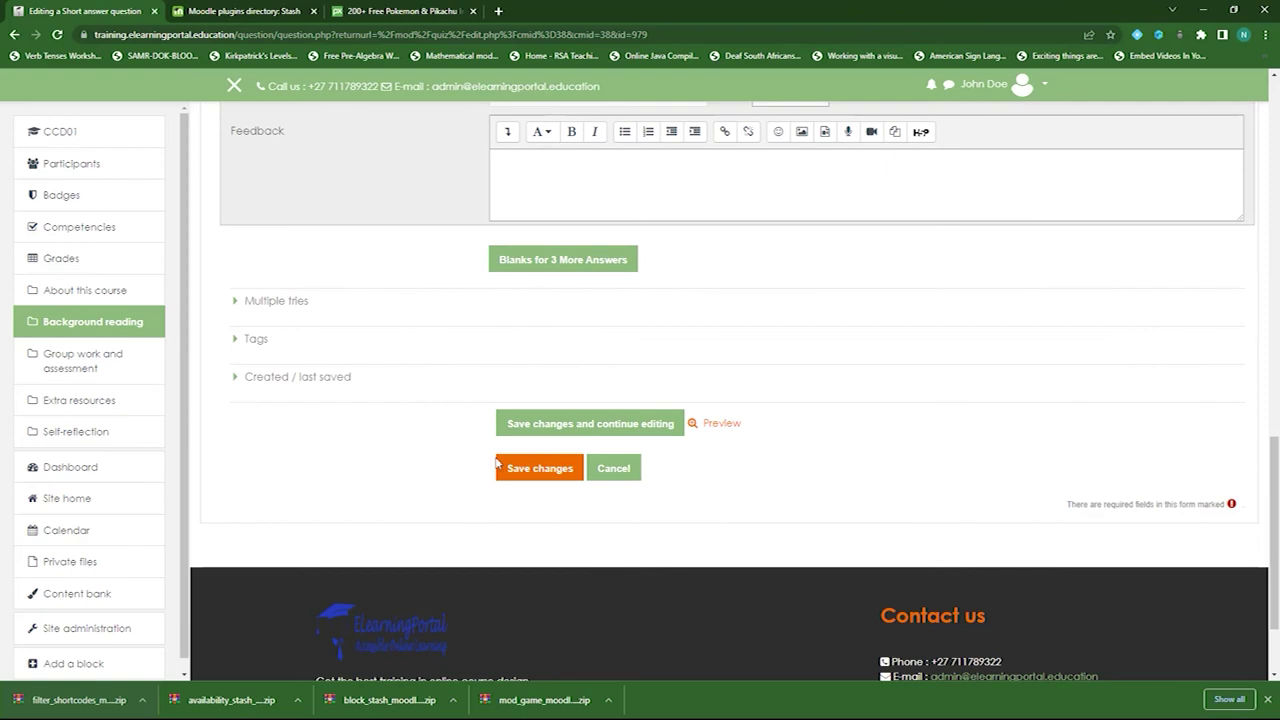
pyautogui.click(498, 465)
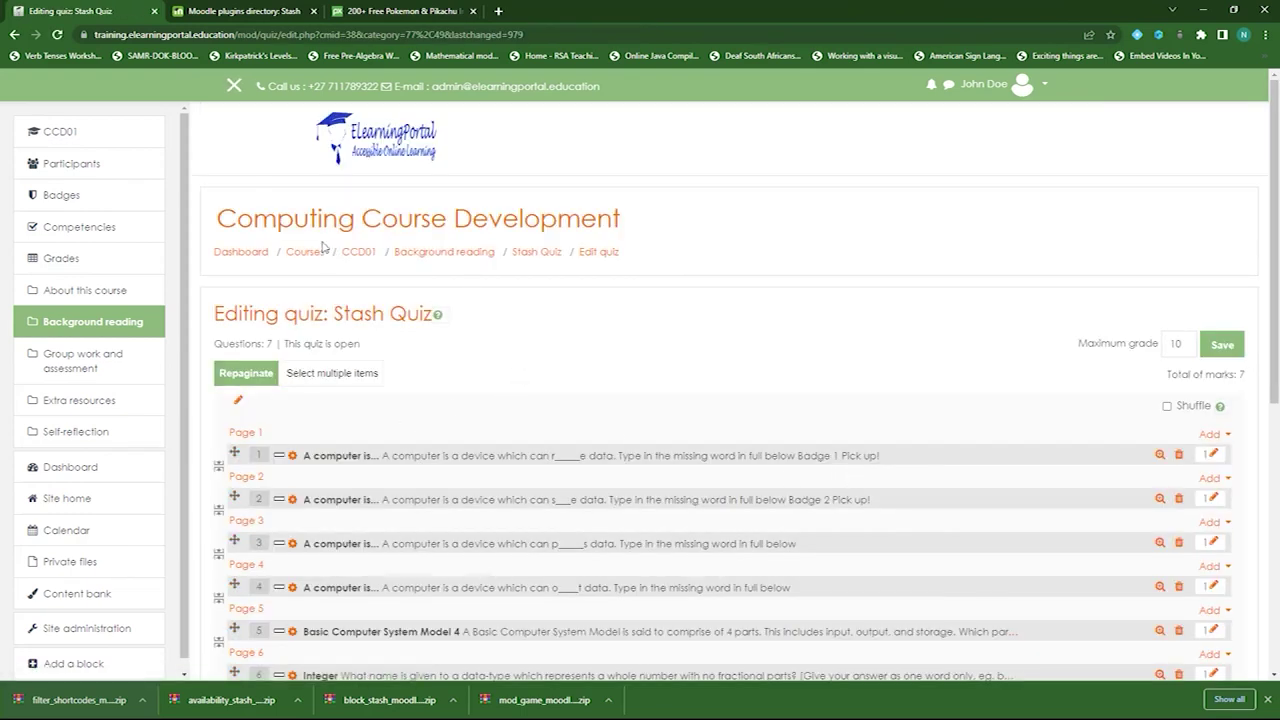
# - Preview question 7 to confirm the Badge 3 bow with Pick up!, then return to CCD01
pyautogui.scroll(-3, 273, 402)
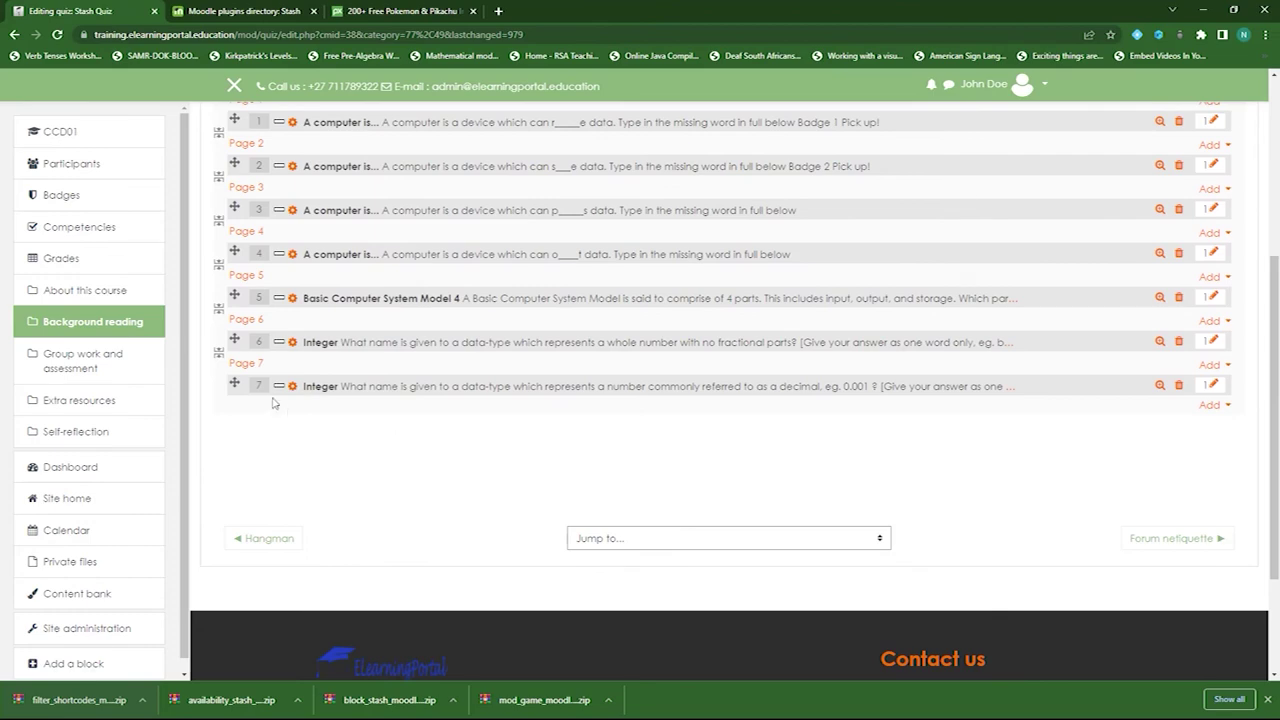
pyautogui.click(1159, 386)
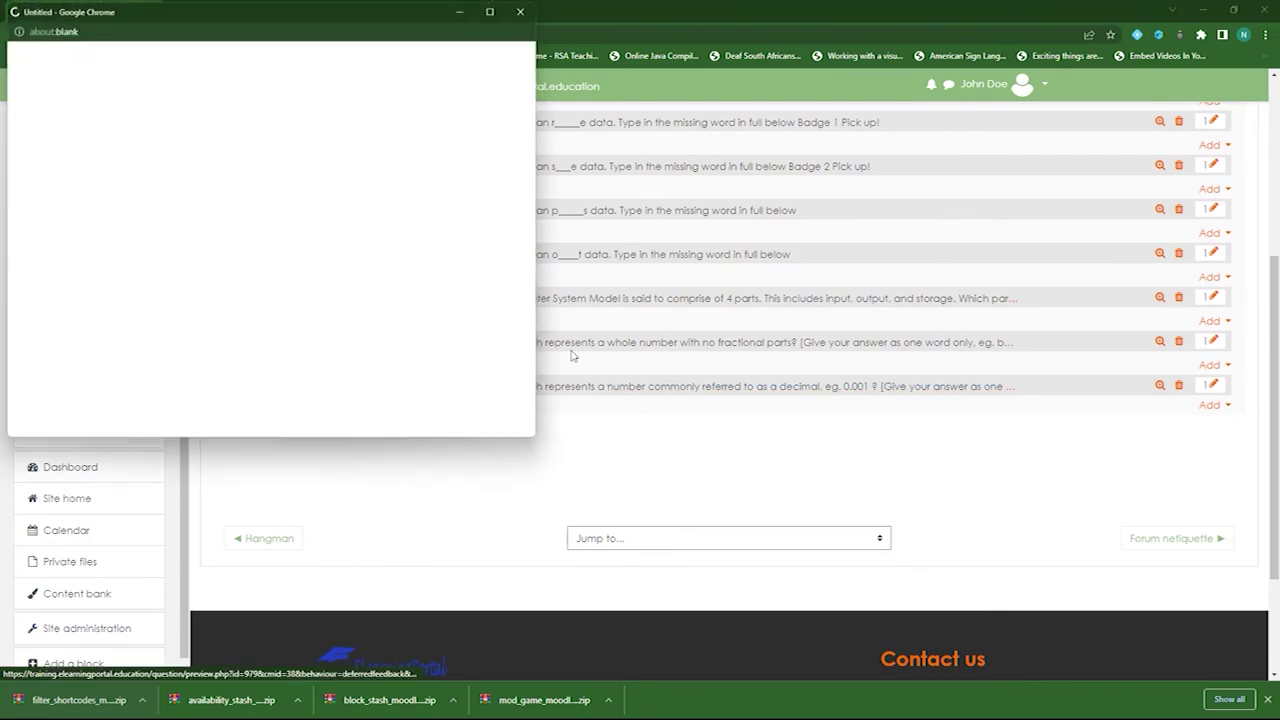
pyautogui.click(523, 10)
pyautogui.scroll(3, 293, 428)
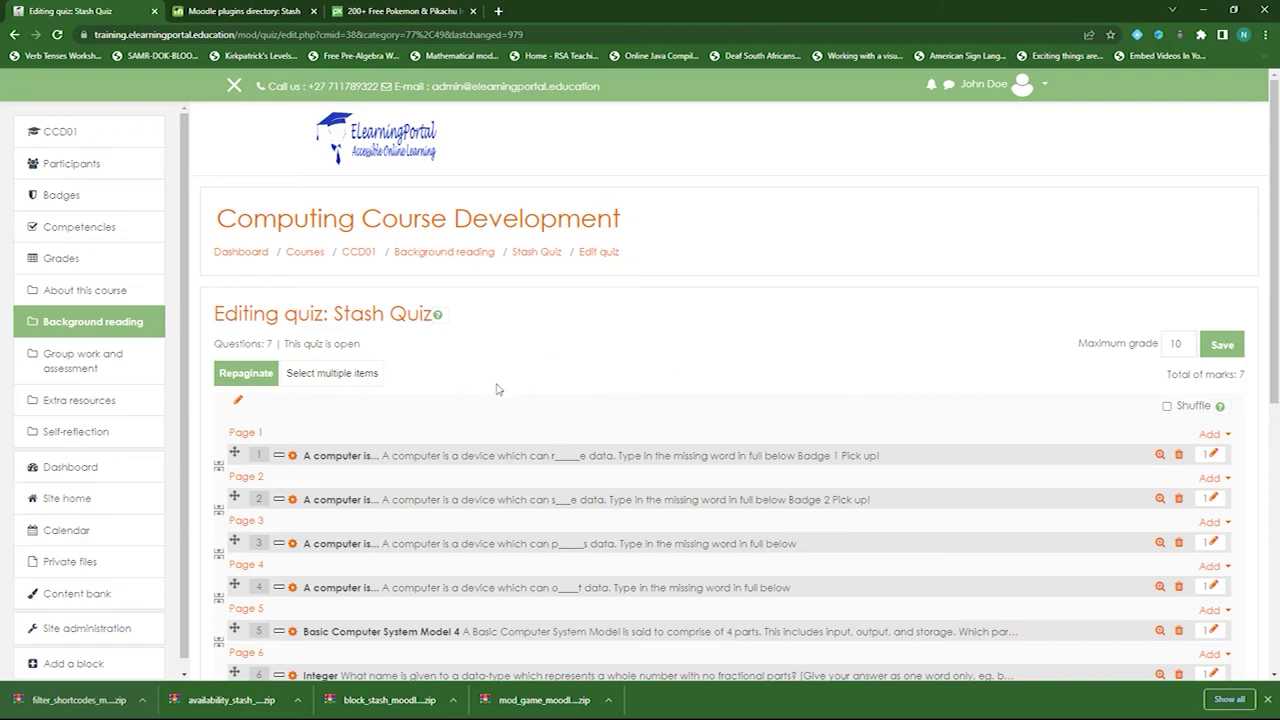
pyautogui.click(366, 264)
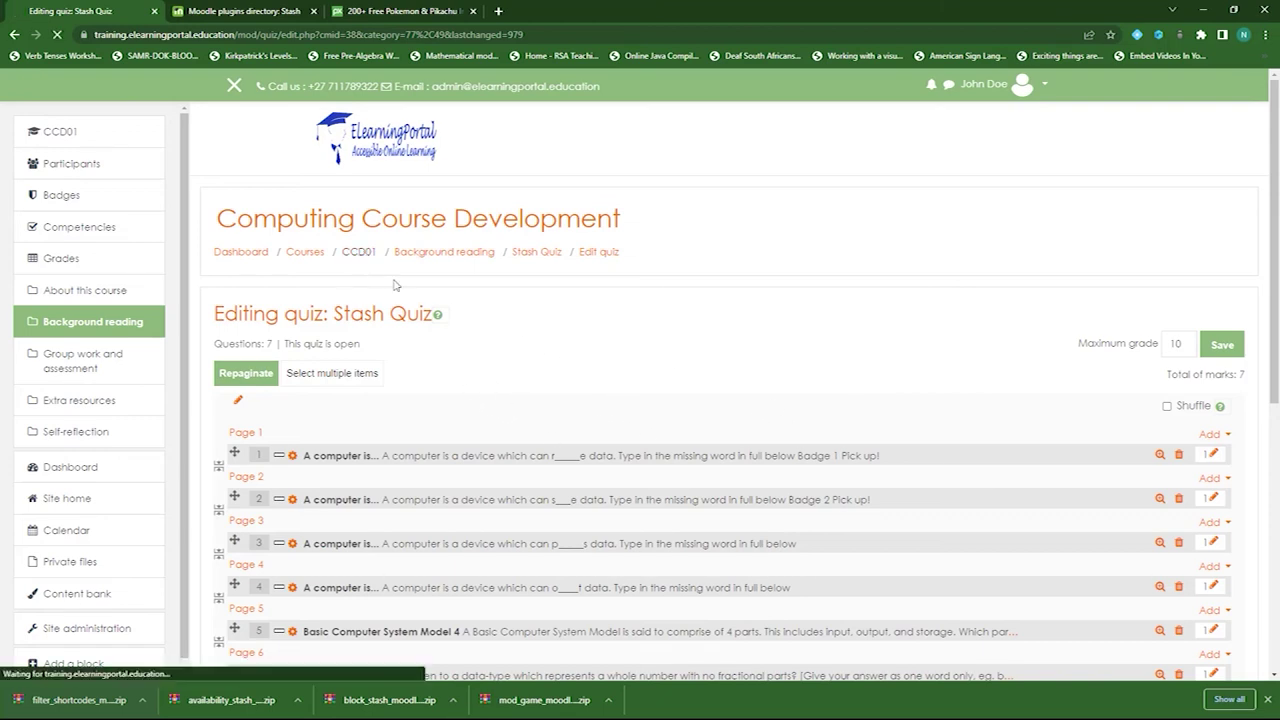
pyautogui.scroll(-4, 634, 490)
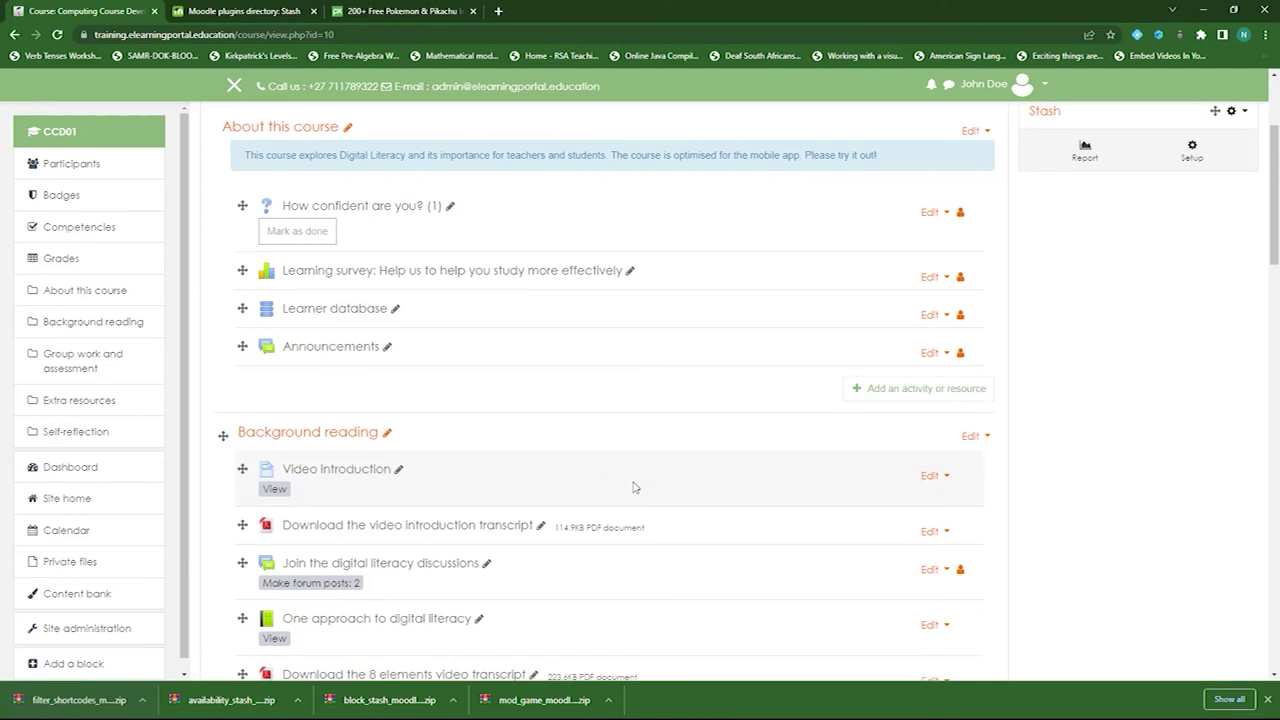
pyautogui.scroll(-2, 634, 487)
pyautogui.scroll(6, 660, 483)
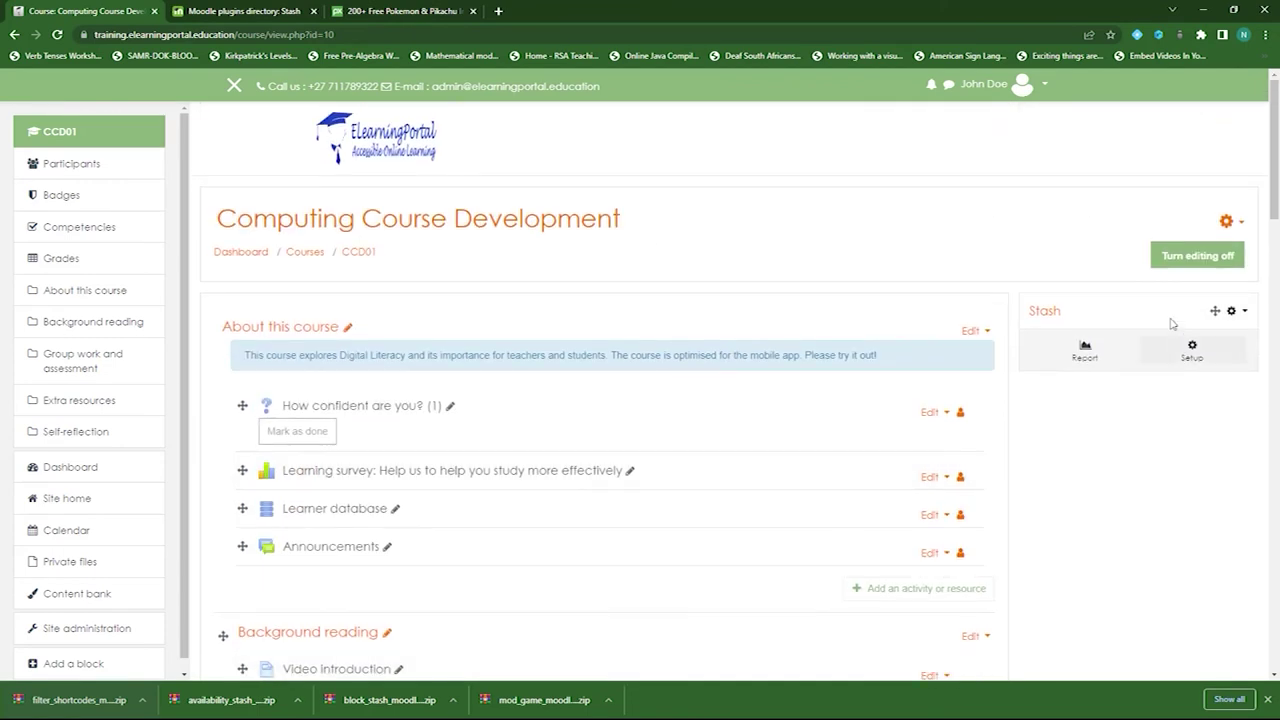
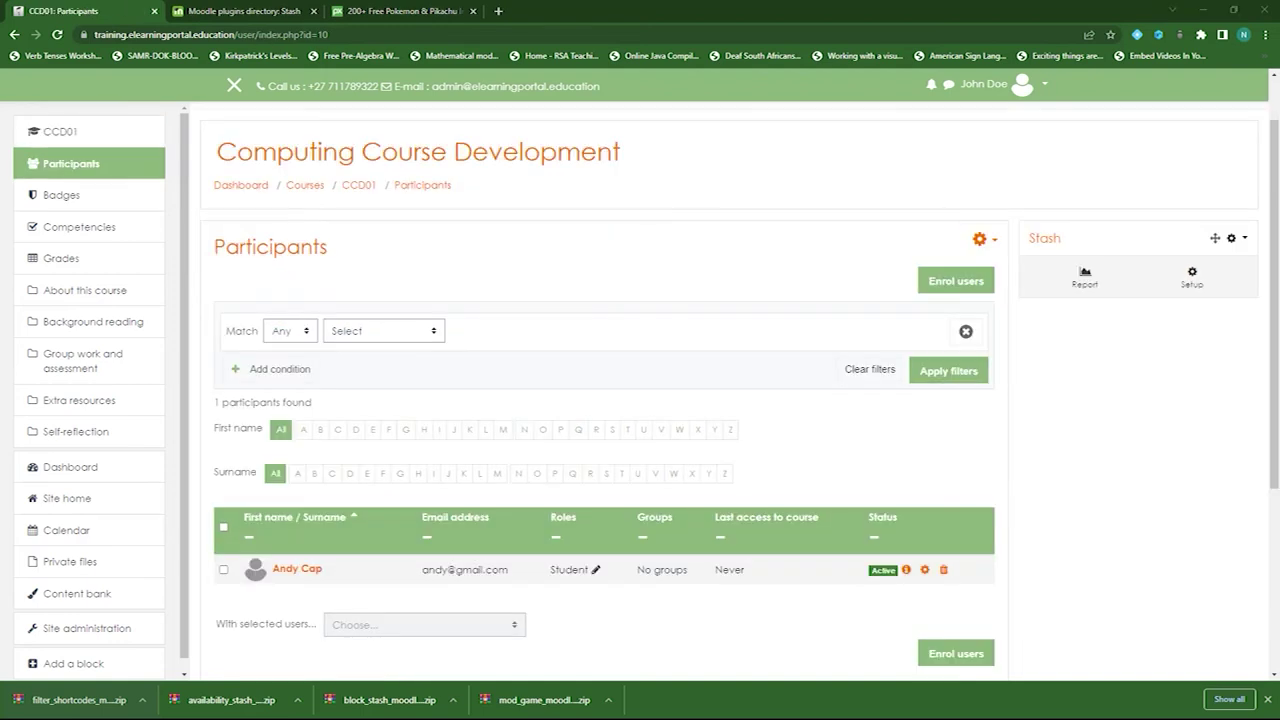
# - Maximise the new Edge window showing the training site and go to its login page
pyautogui.scroll(-3, 241, 338)
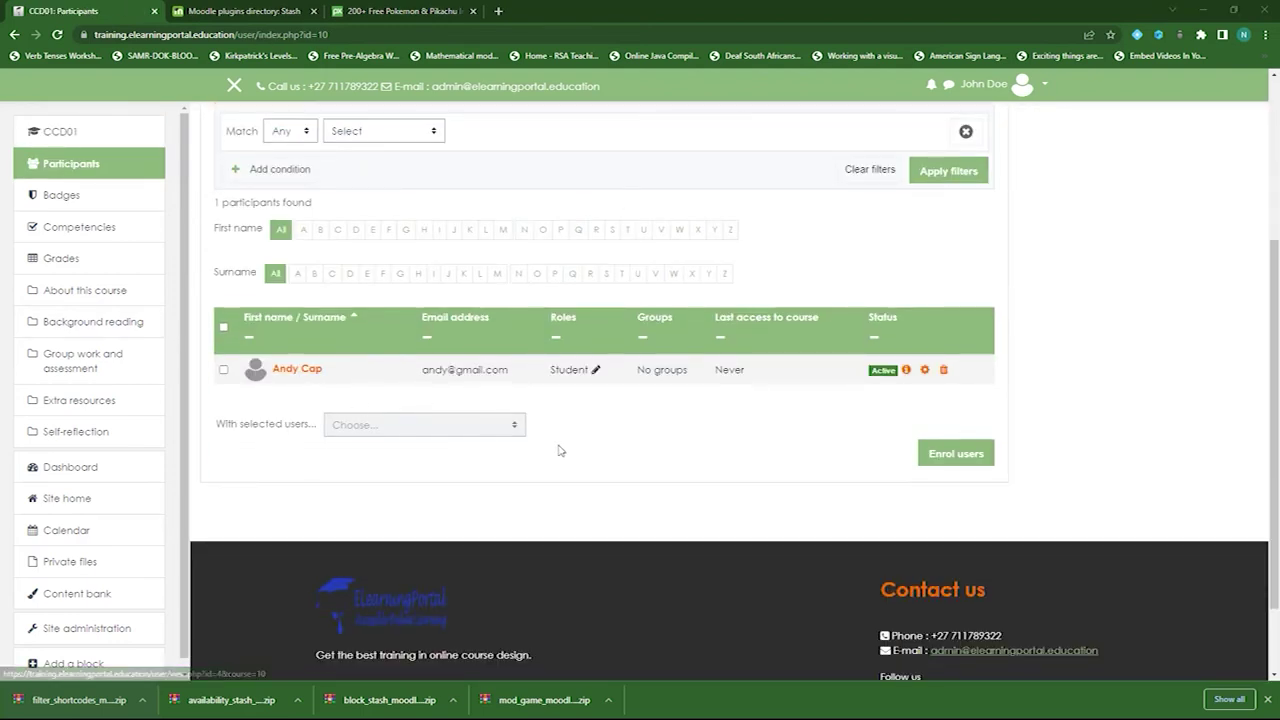
pyautogui.scroll(3, 400, 320)
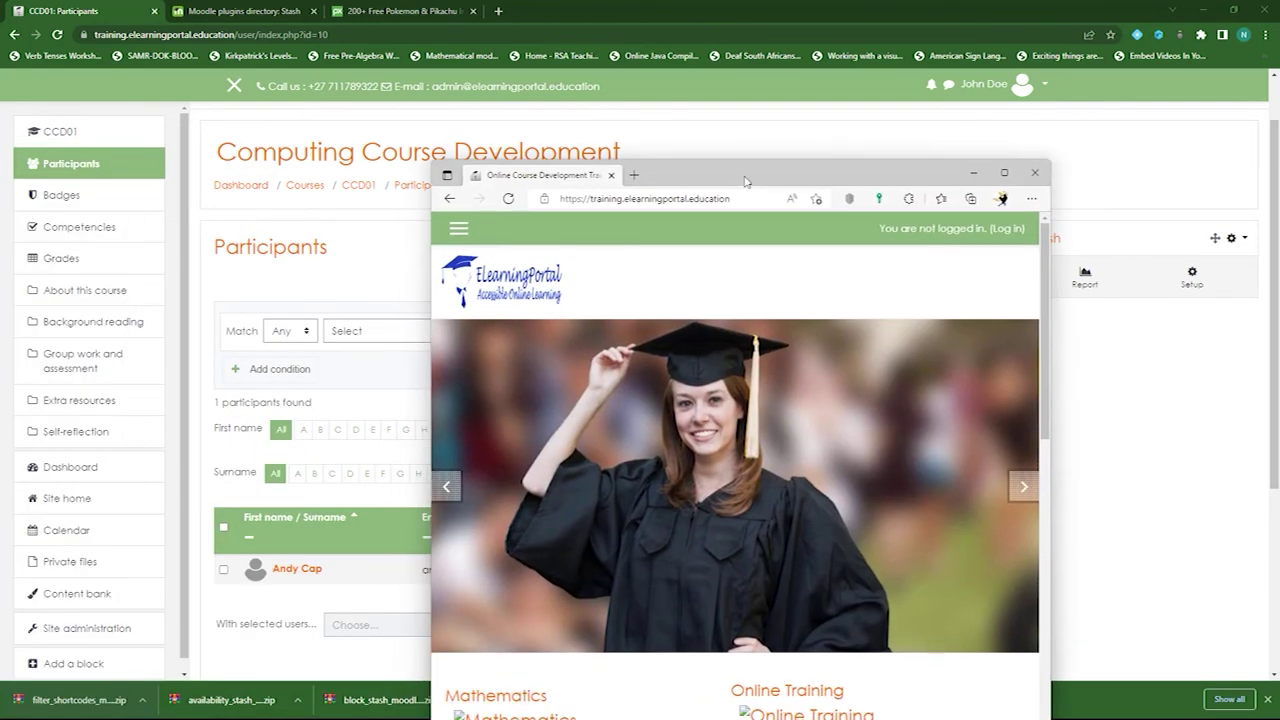
pyautogui.doubleClick(724, 208)
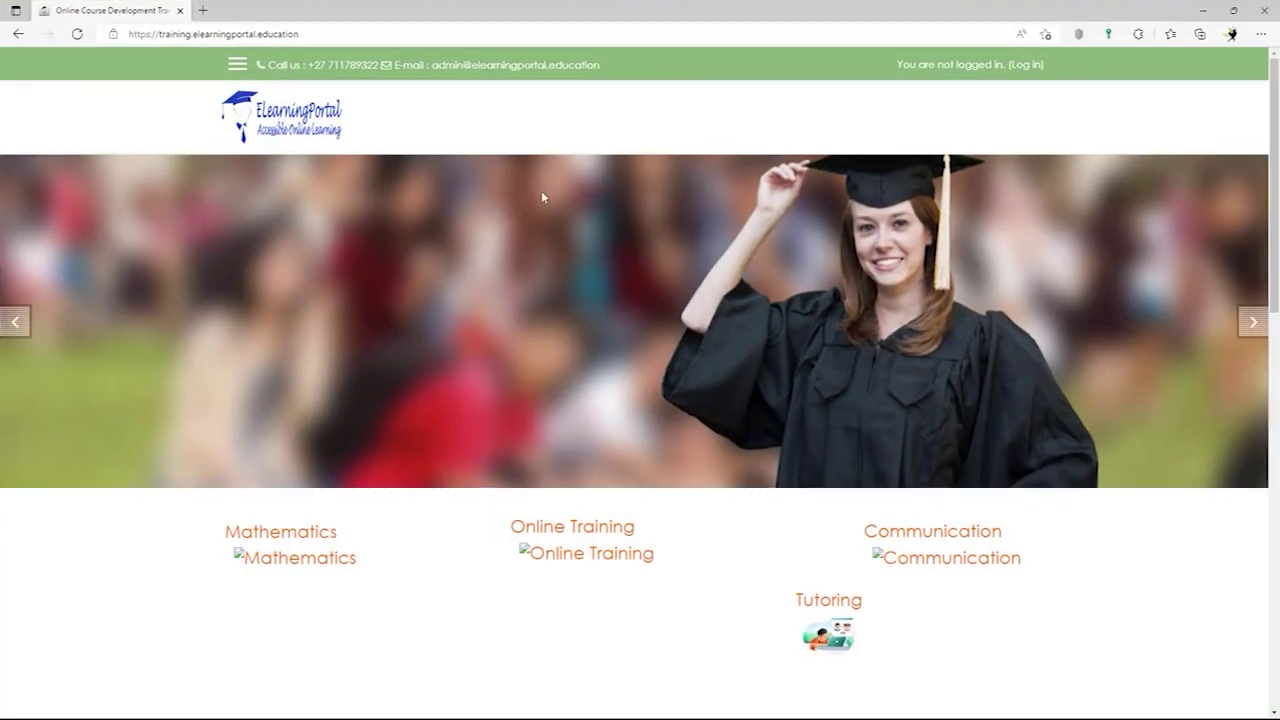
pyautogui.click(1026, 64)
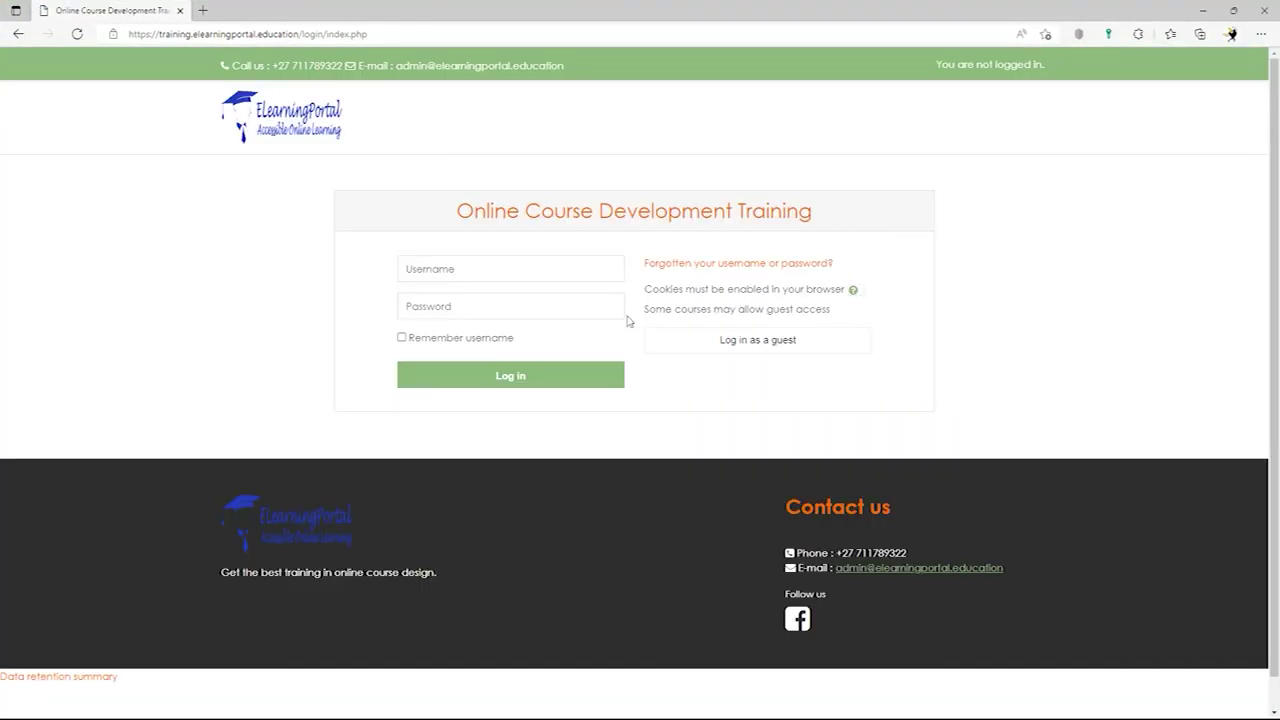
# - Replace the autofilled credentials with the student's username and password and log in
pyautogui.click(451, 270)
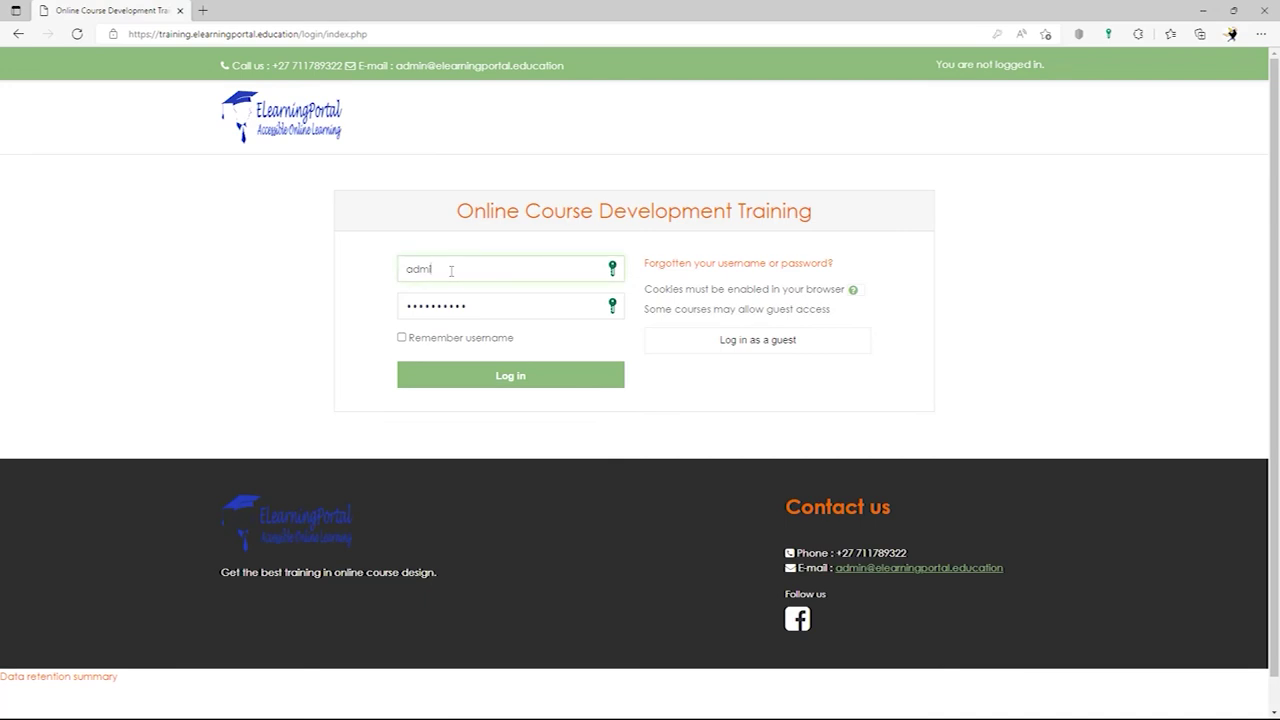
pyautogui.press('BackSpace')
pyautogui.press('BackSpace')
pyautogui.press('BackSpace')
pyautogui.press('BackSpace')
pyautogui.write('andy')
pyautogui.doubleClick(486, 305)
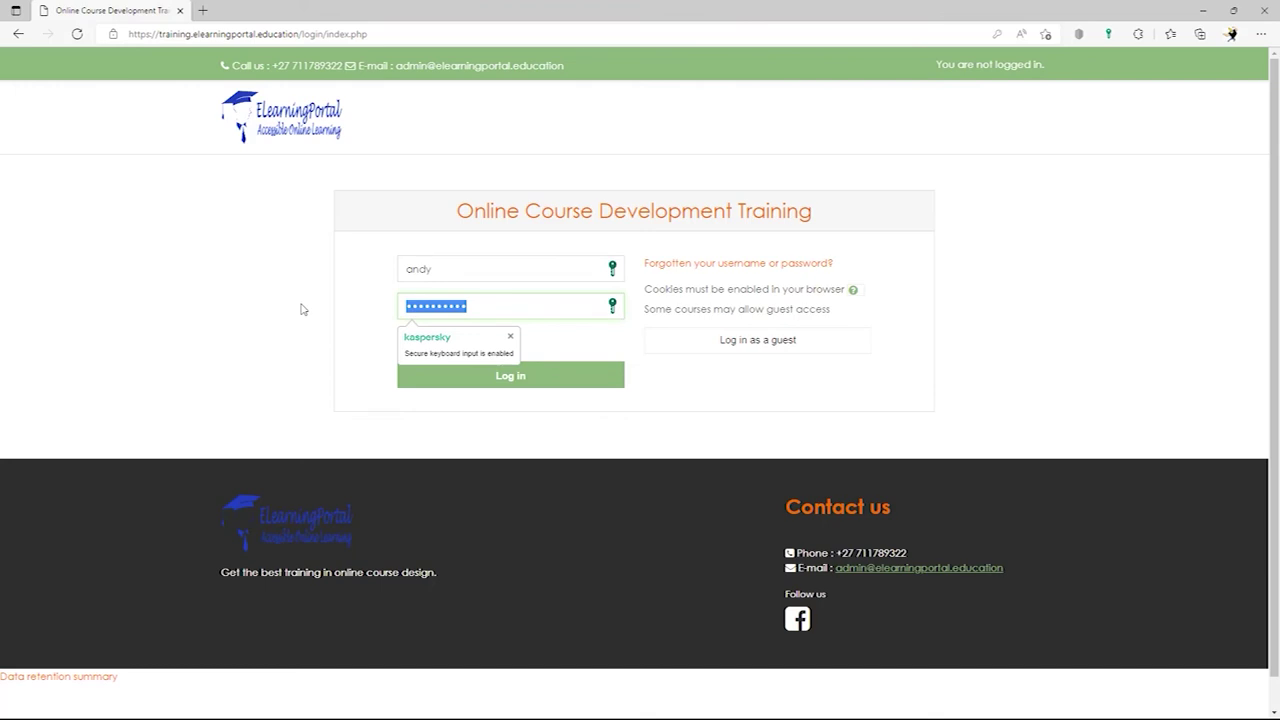
pyautogui.click(524, 385)
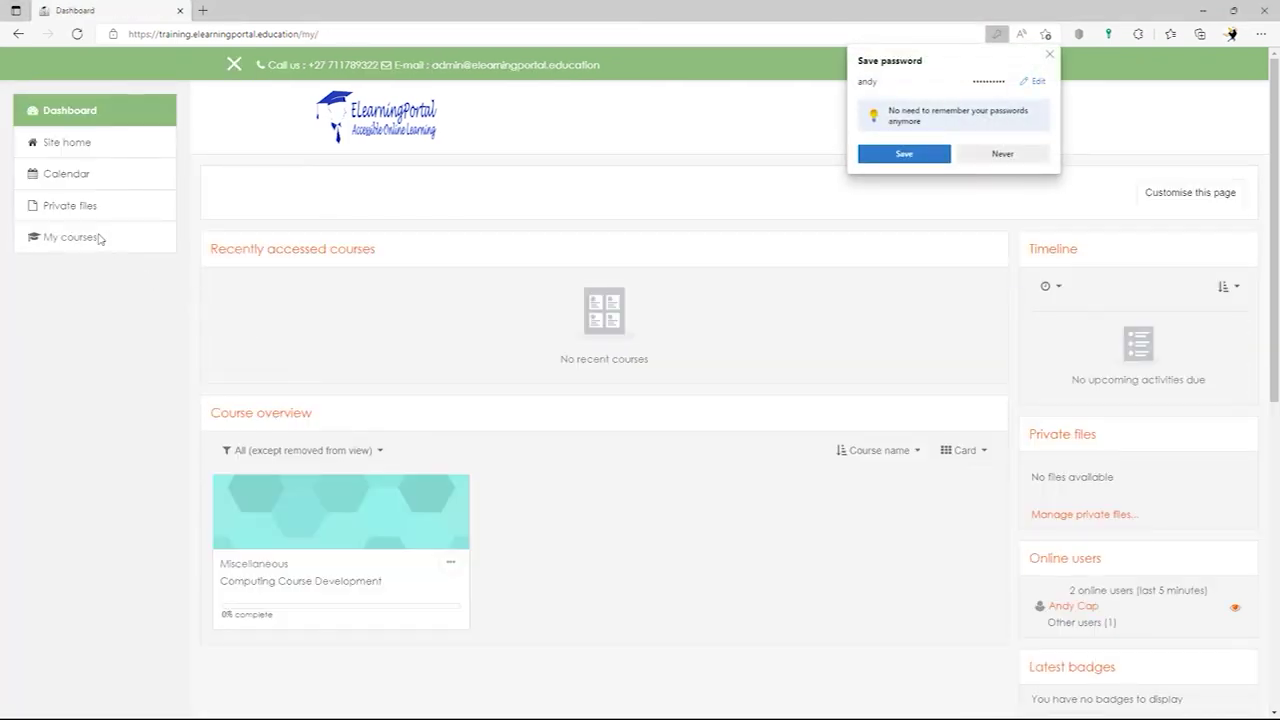
# - Enter Computing Course Development, declining password saving and ending the tour, and open Stash Quiz
pyautogui.click(289, 585)
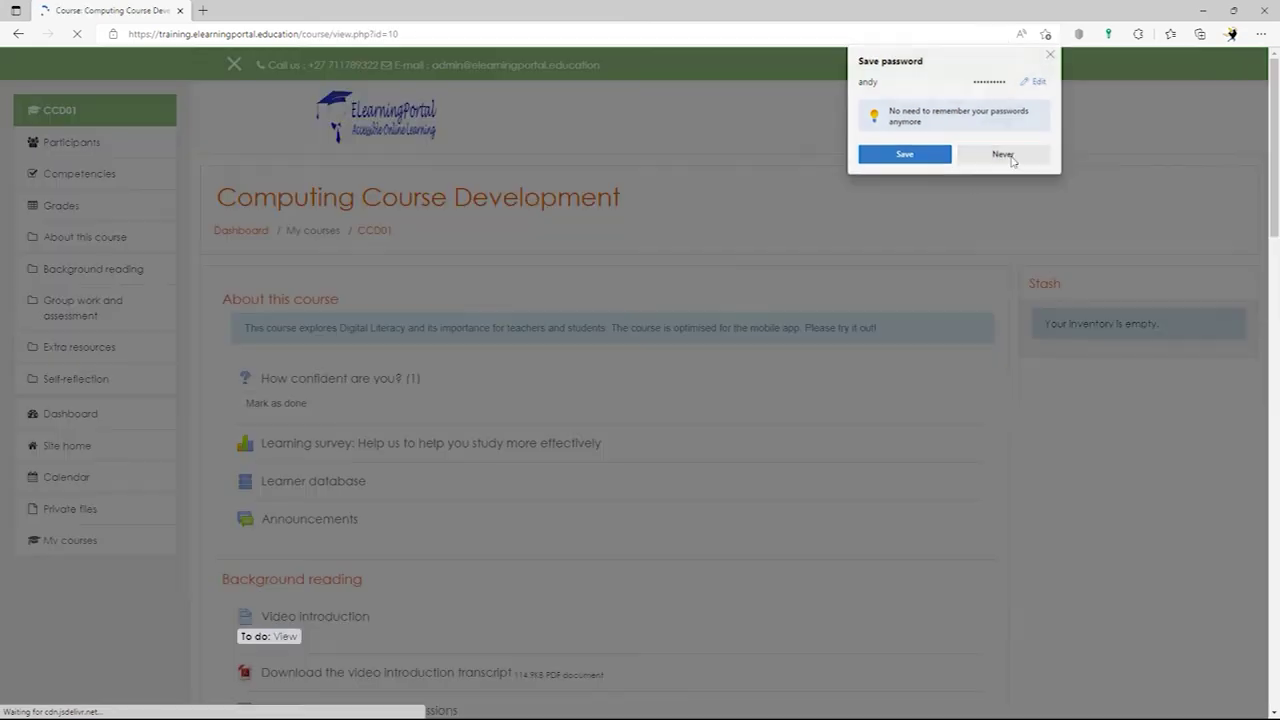
pyautogui.click(1003, 155)
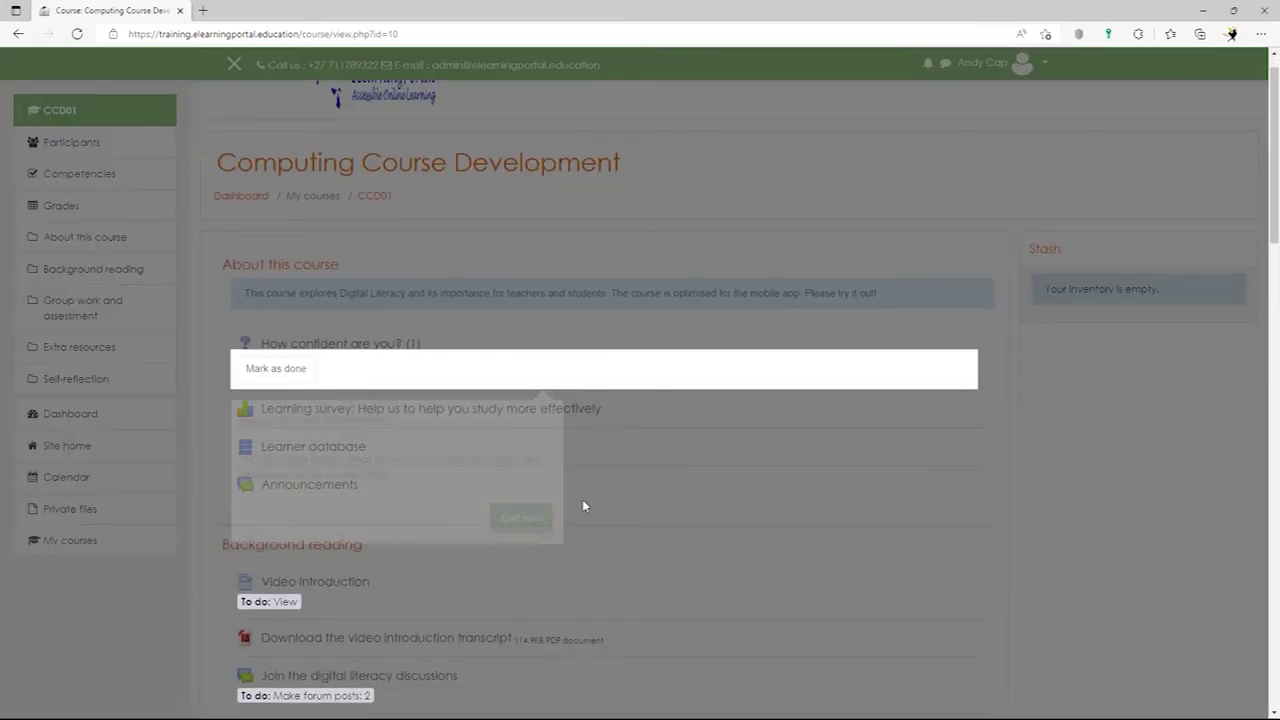
pyautogui.click(520, 517)
pyautogui.scroll(-15, 600, 523)
pyautogui.scroll(10, 605, 486)
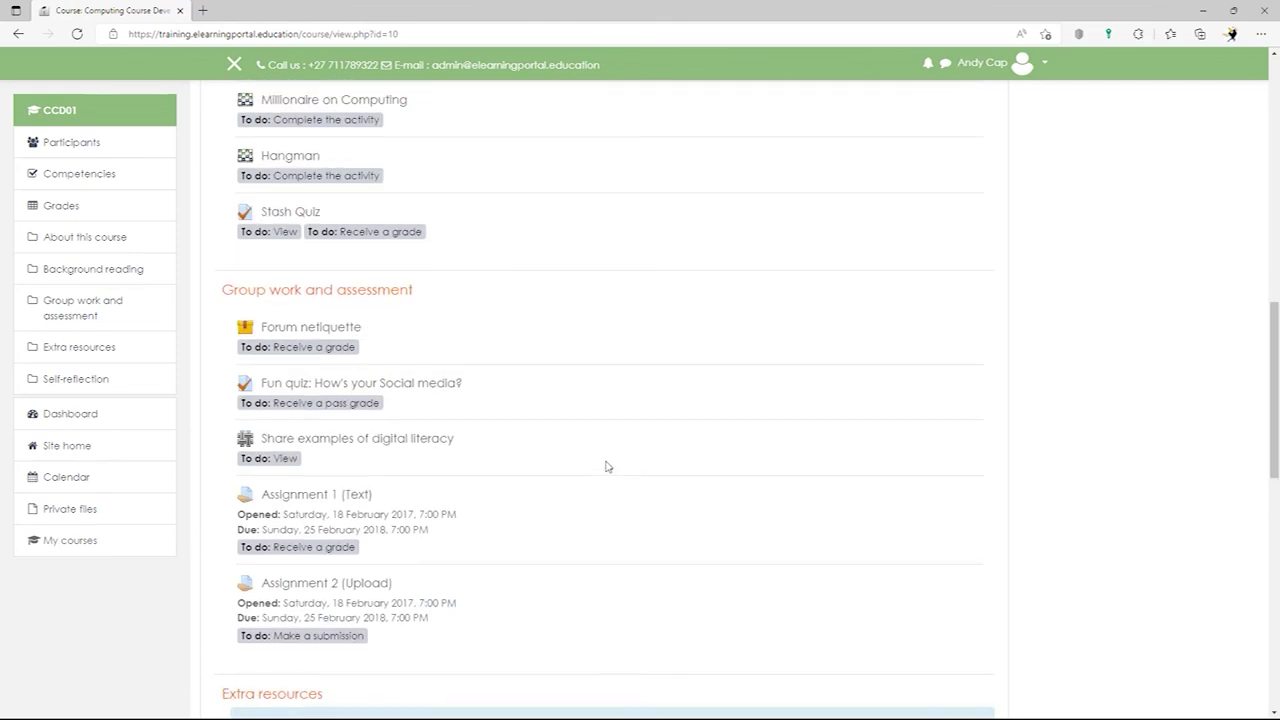
pyautogui.click(290, 446)
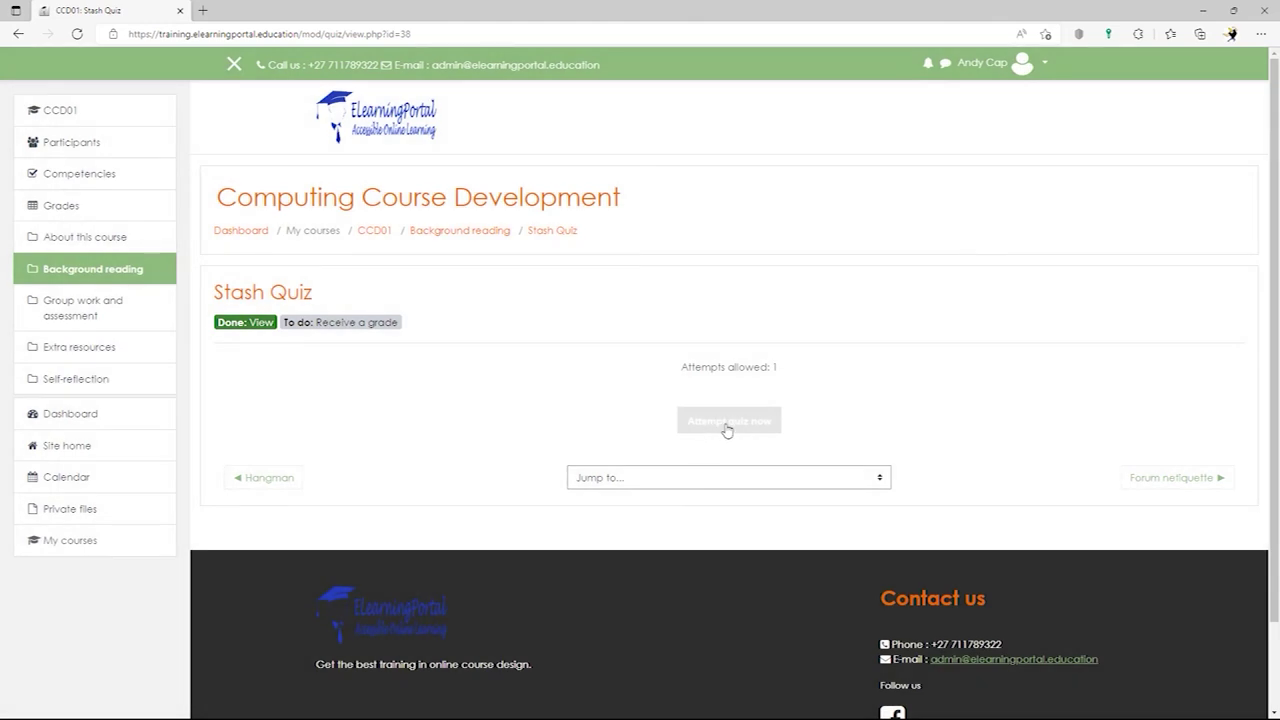
# - Start a quiz attempt and pick up the mug and orange gem items on the first pages
pyautogui.click(727, 424)
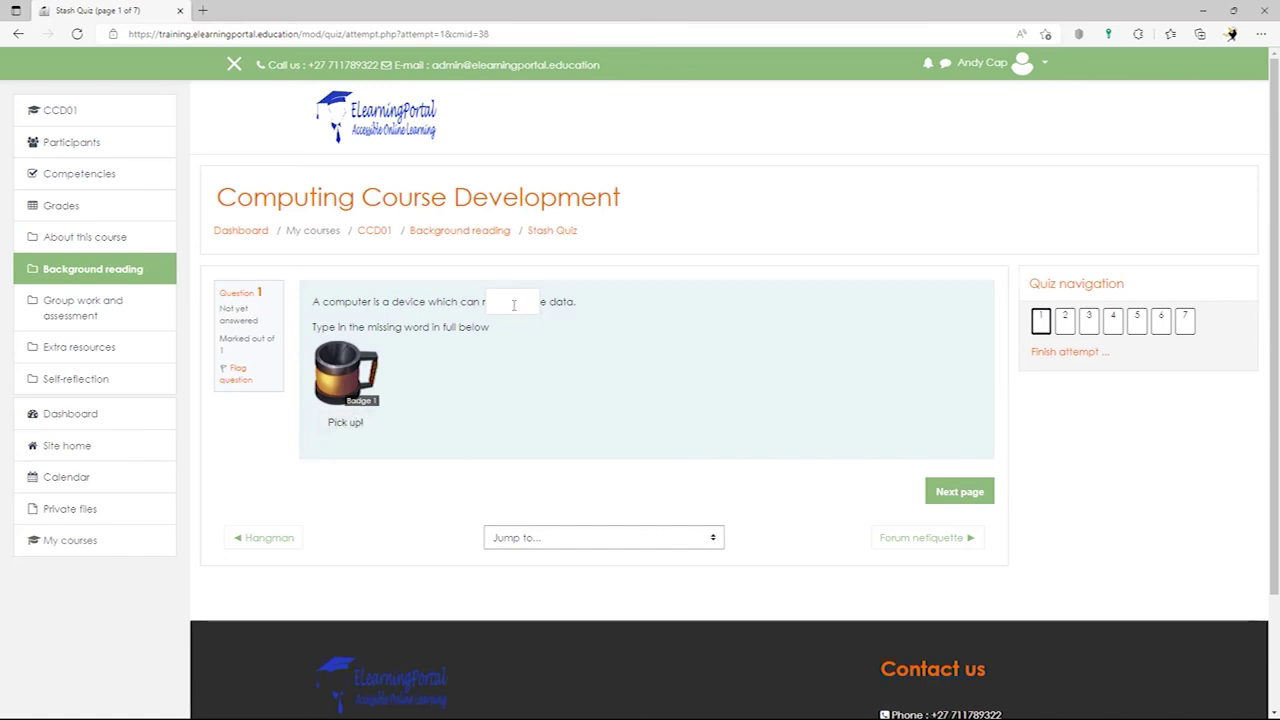
pyautogui.click(513, 305)
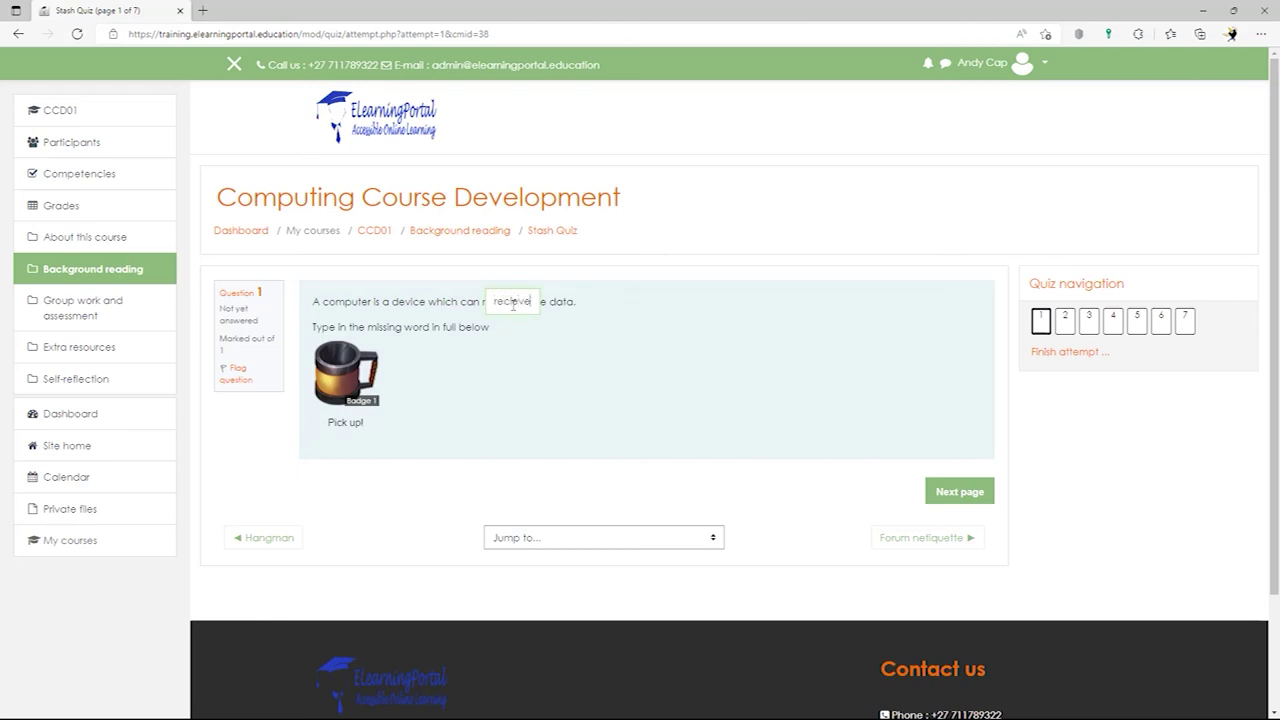
pyautogui.click(346, 423)
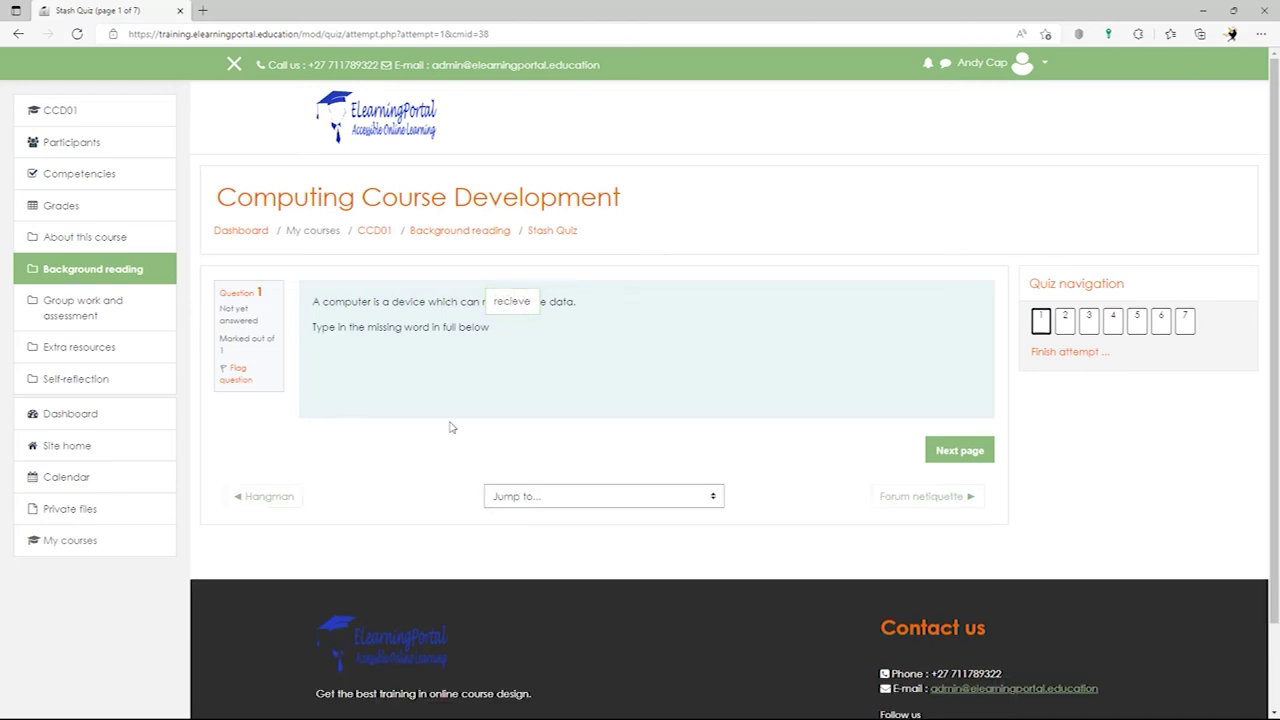
pyautogui.click(950, 455)
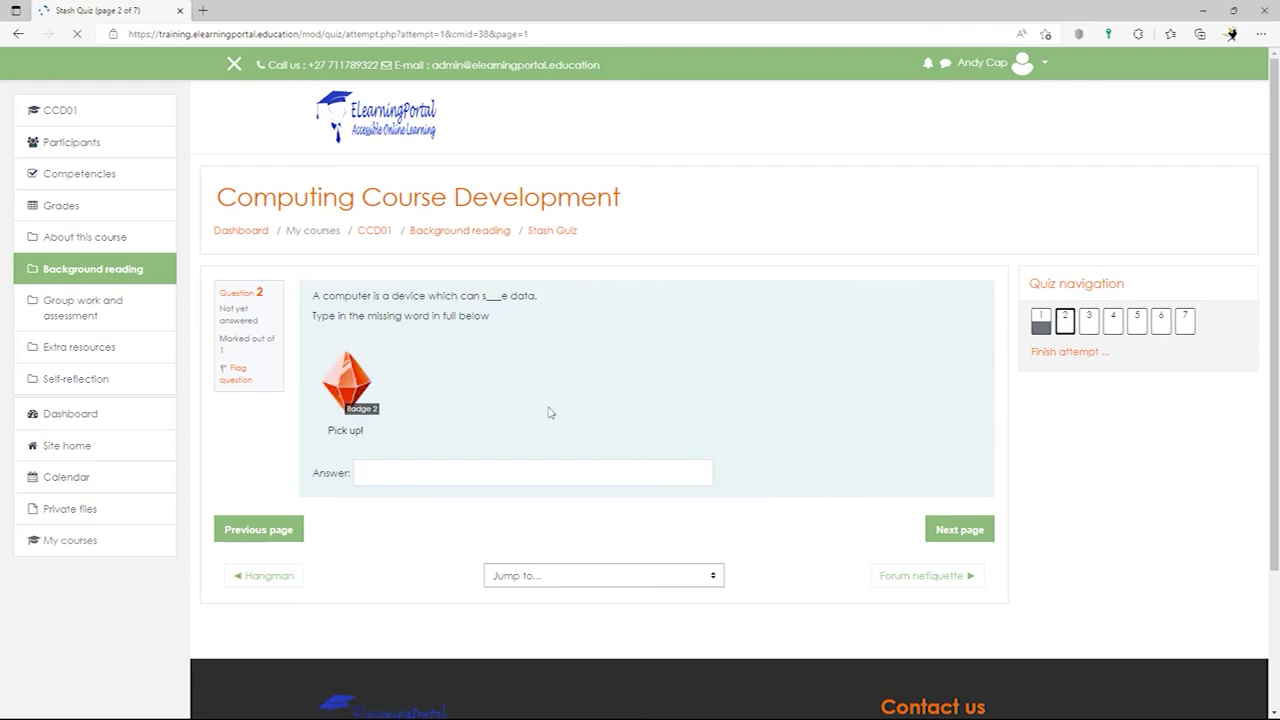
pyautogui.click(345, 431)
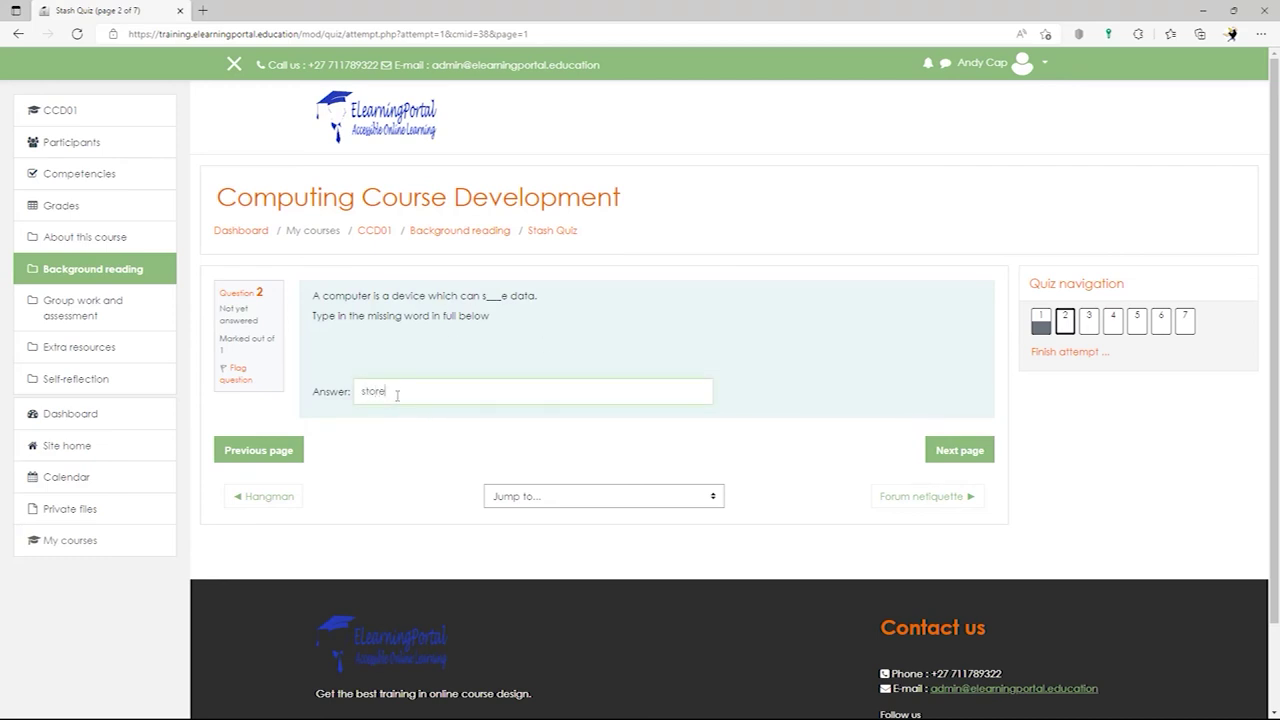
pyautogui.click(960, 450)
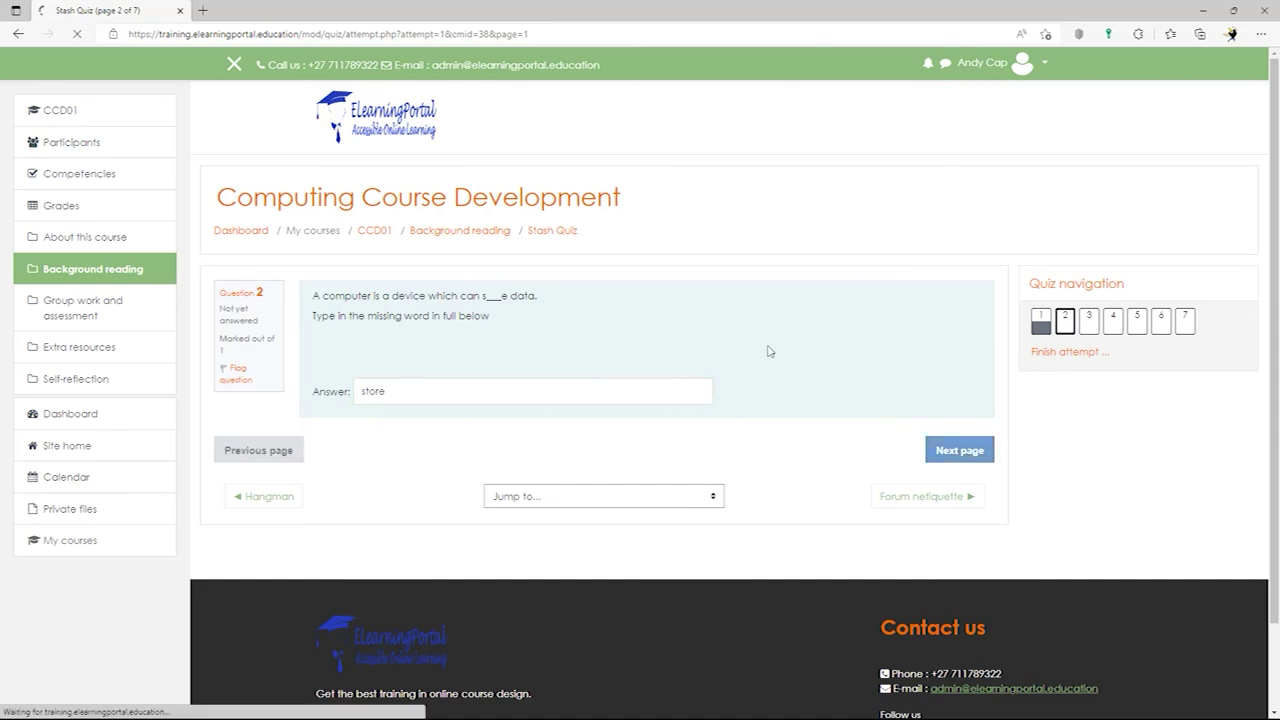
# - Answer questions three to six with 'fgfdg', 'dxfgdfg', 'gffsdg' and 'gdfgfd'
pyautogui.click(515, 304)
pyautogui.write('fgfdg')
pyautogui.click(950, 452)
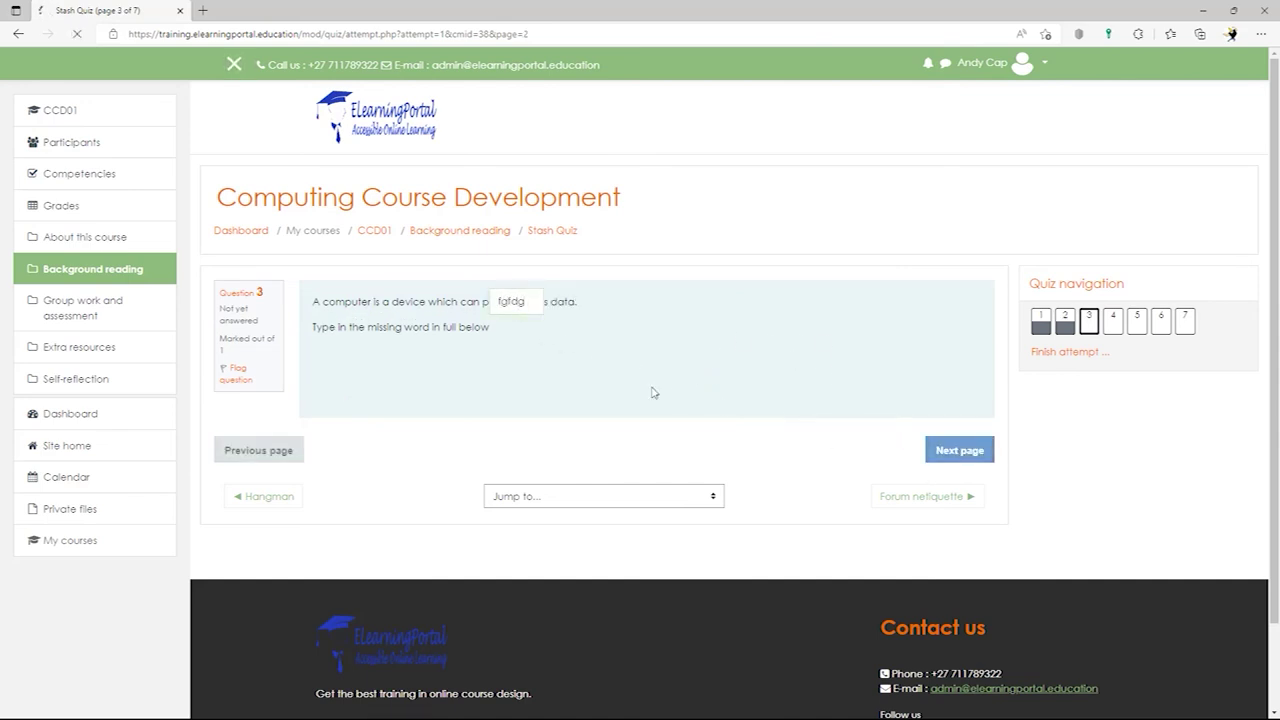
pyautogui.click(552, 360)
pyautogui.write('dxfgdfg')
pyautogui.click(960, 450)
pyautogui.click(530, 334)
pyautogui.write('gffsdg')
pyautogui.click(958, 450)
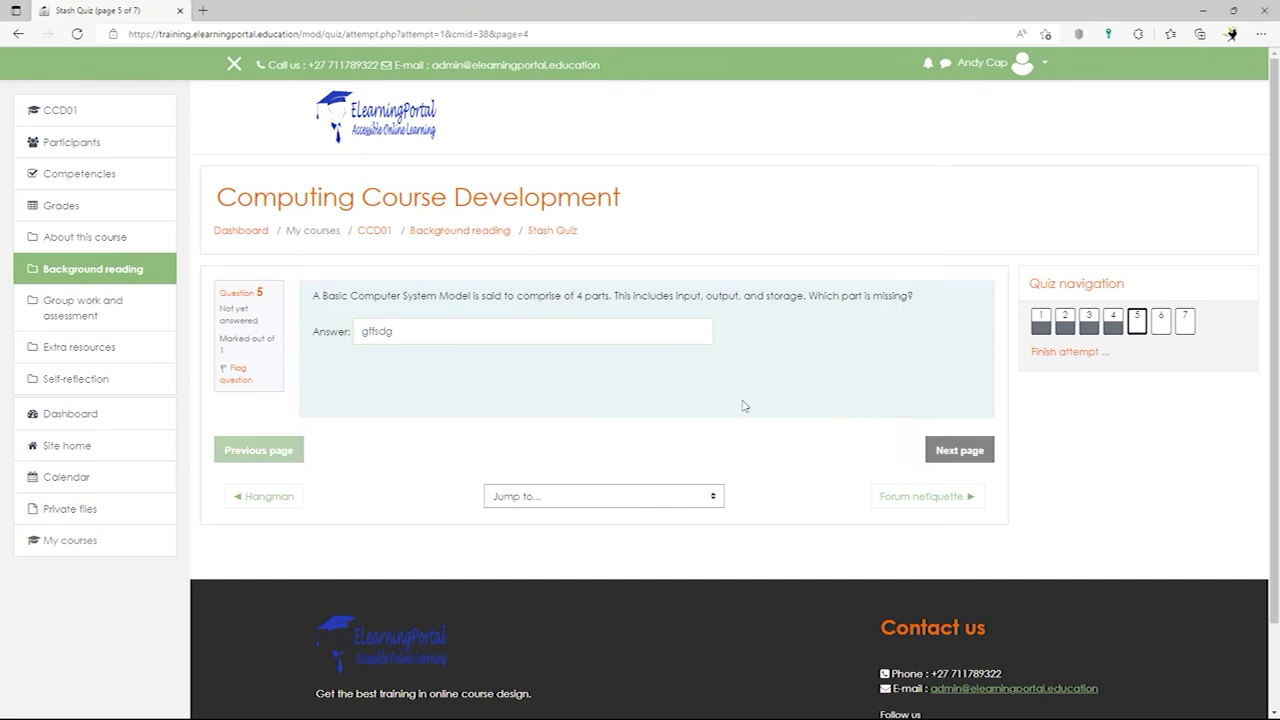
pyautogui.click(488, 353)
pyautogui.write('gdfgfd')
pyautogui.click(958, 450)
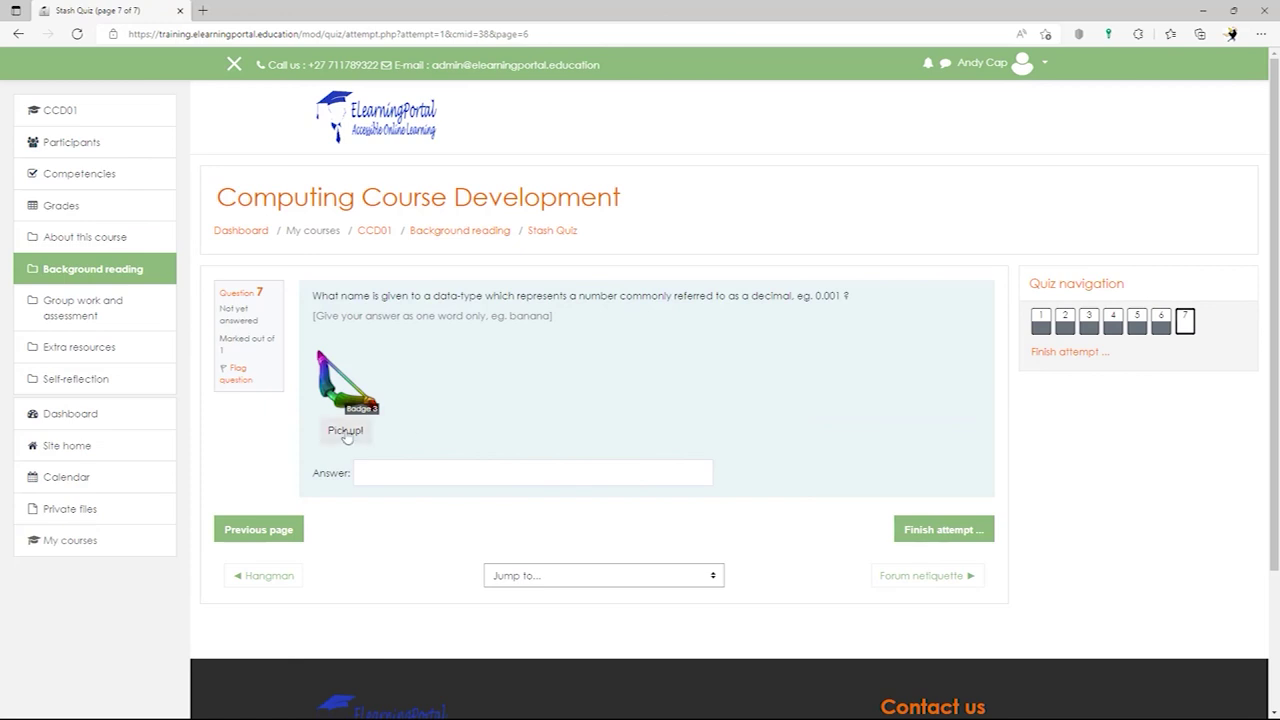
# - Pick up the third hidden item on the last page and finish the attempt
pyautogui.click(346, 430)
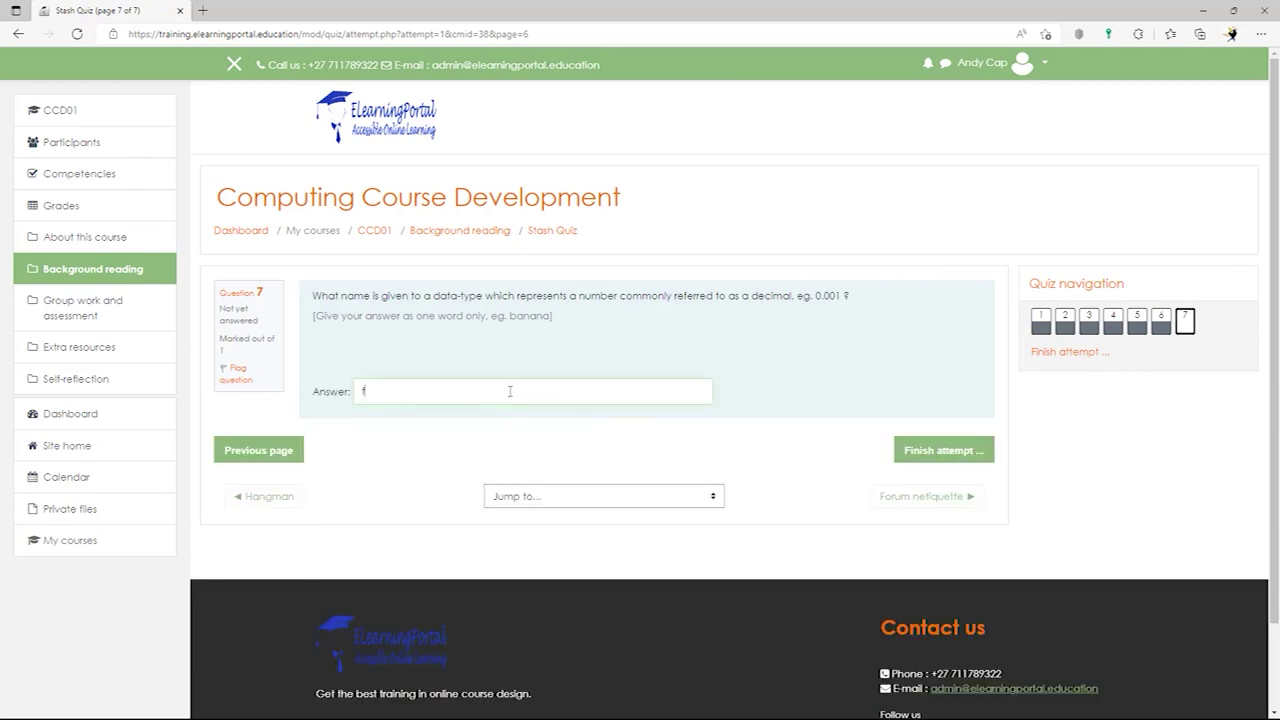
pyautogui.click(900, 451)
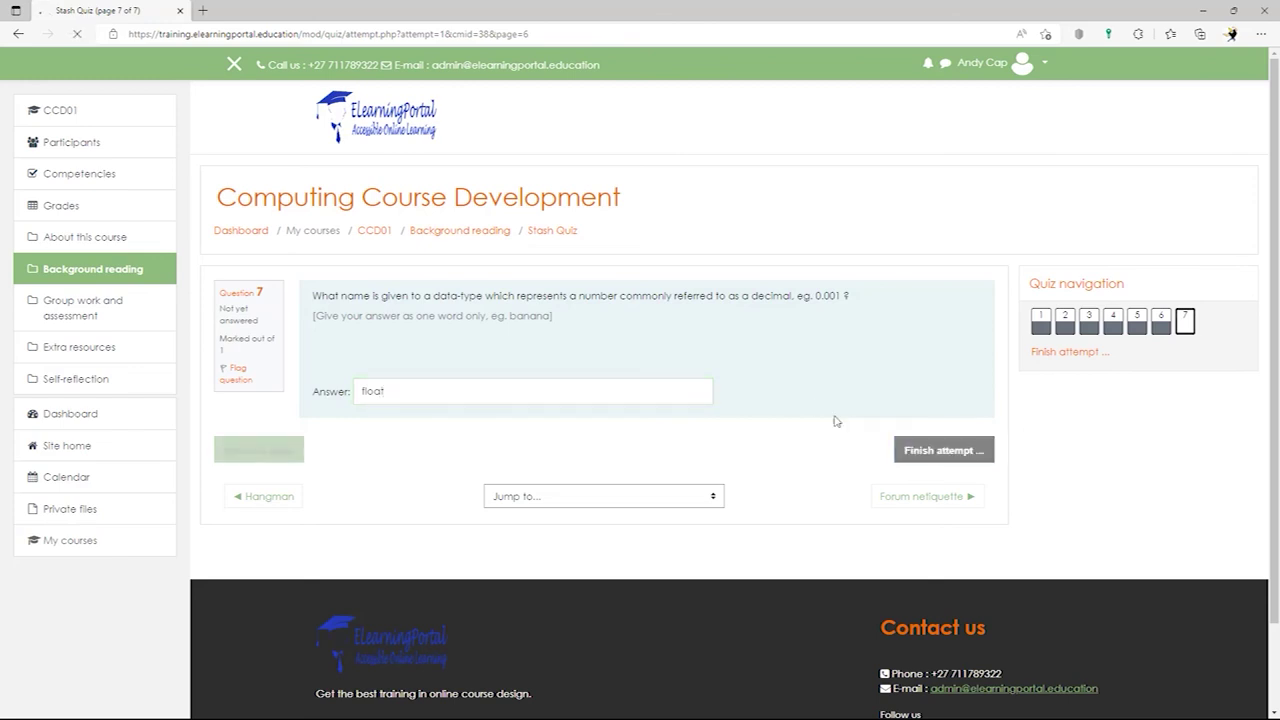
pyautogui.scroll(-2, 740, 400)
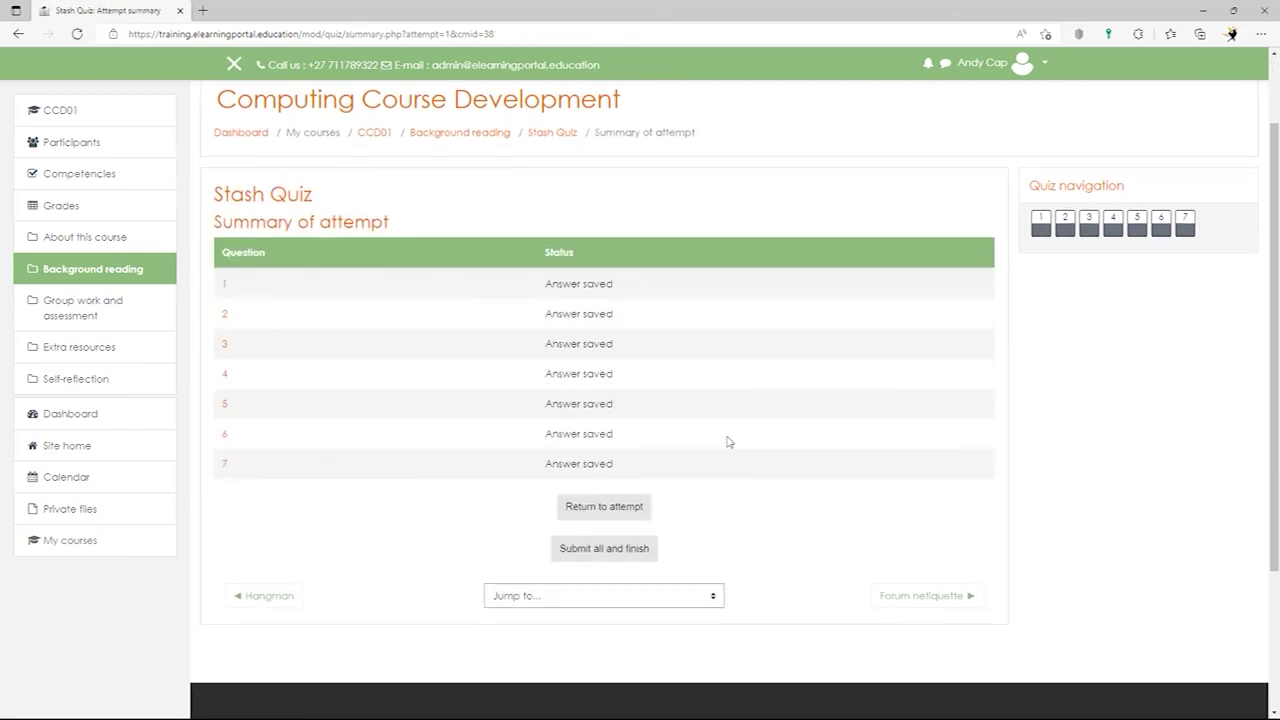
# - Submit all answers, confirm, scroll through the marked review, and finish the review
pyautogui.click(615, 545)
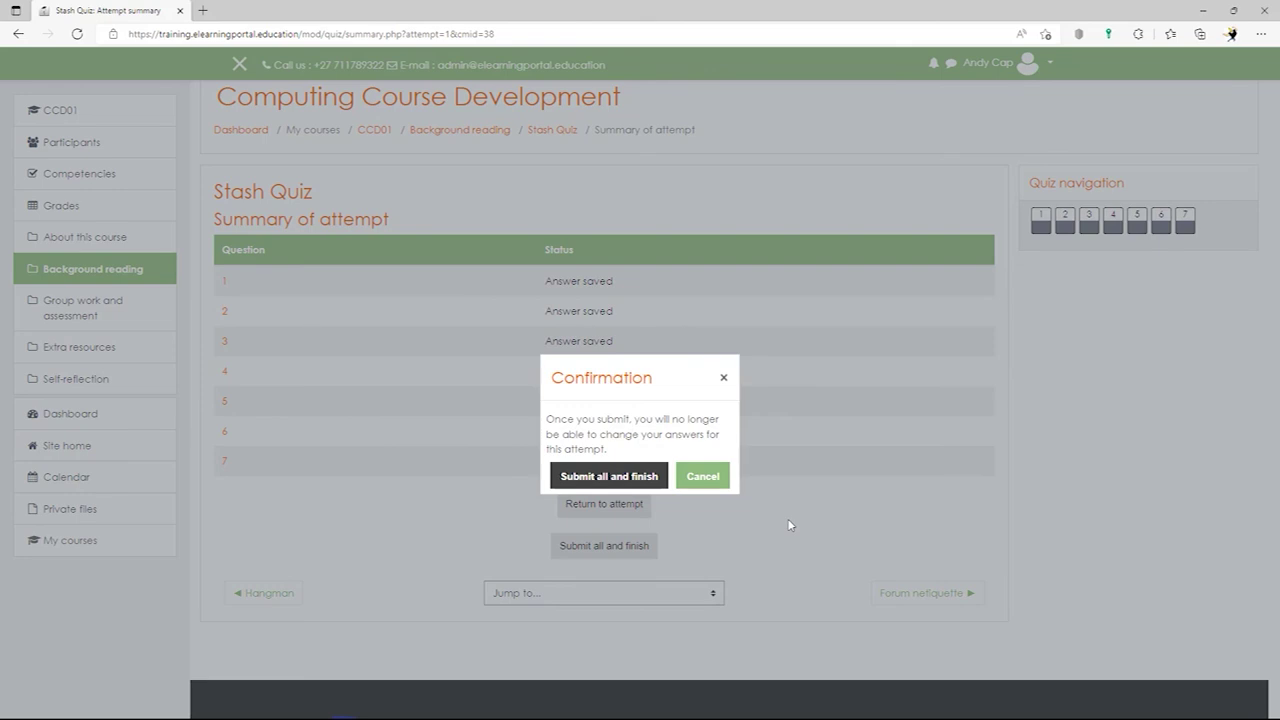
pyautogui.click(628, 478)
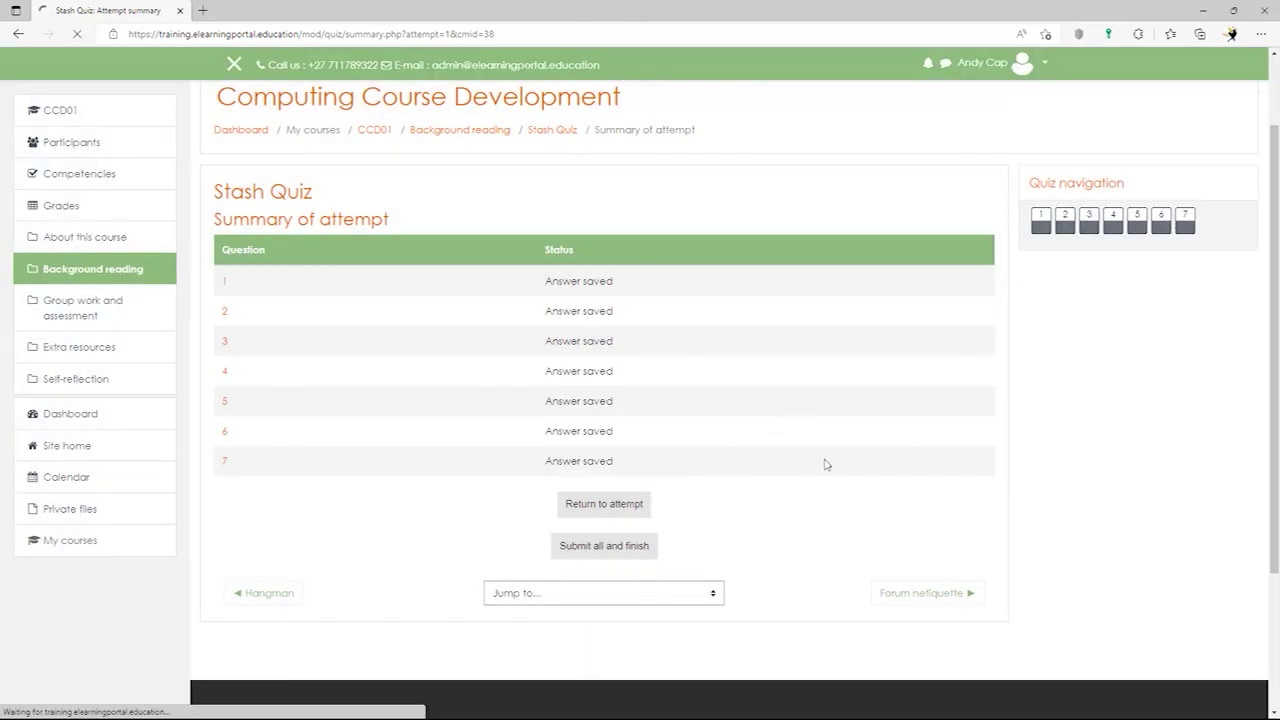
pyautogui.scroll(-3, 549, 457)
pyautogui.scroll(2, 578, 397)
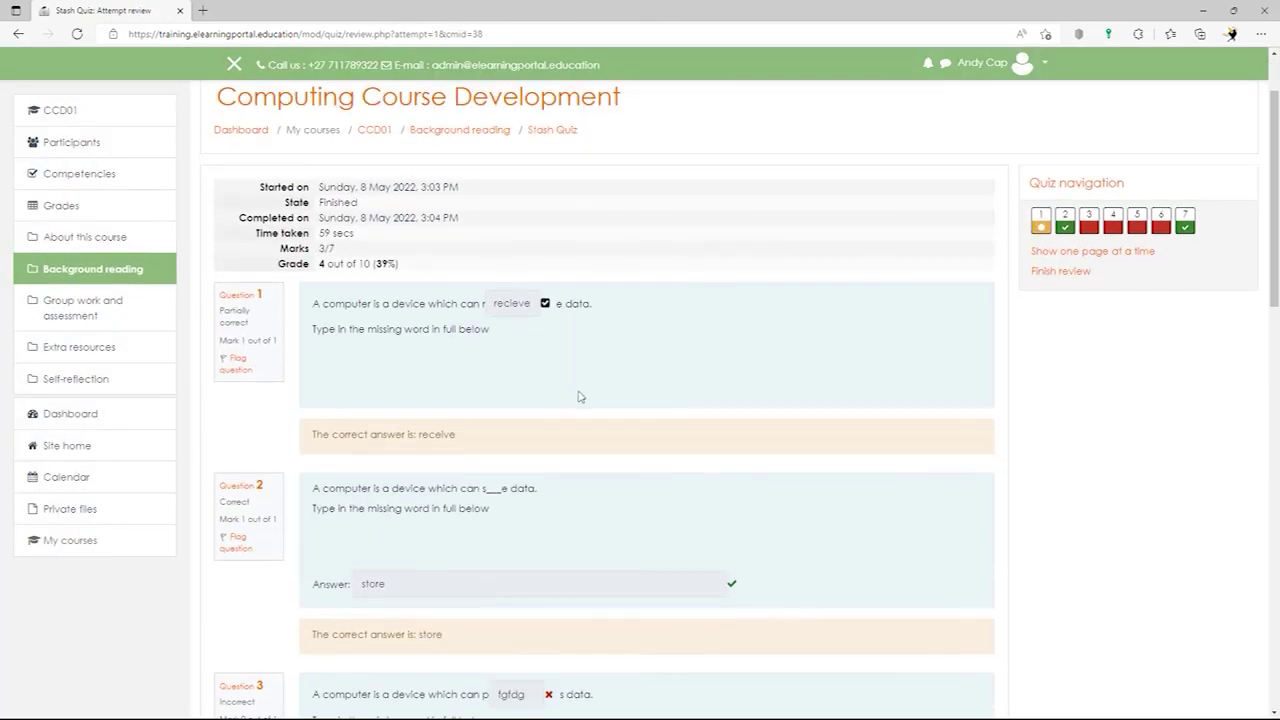
pyautogui.scroll(-10, 457, 351)
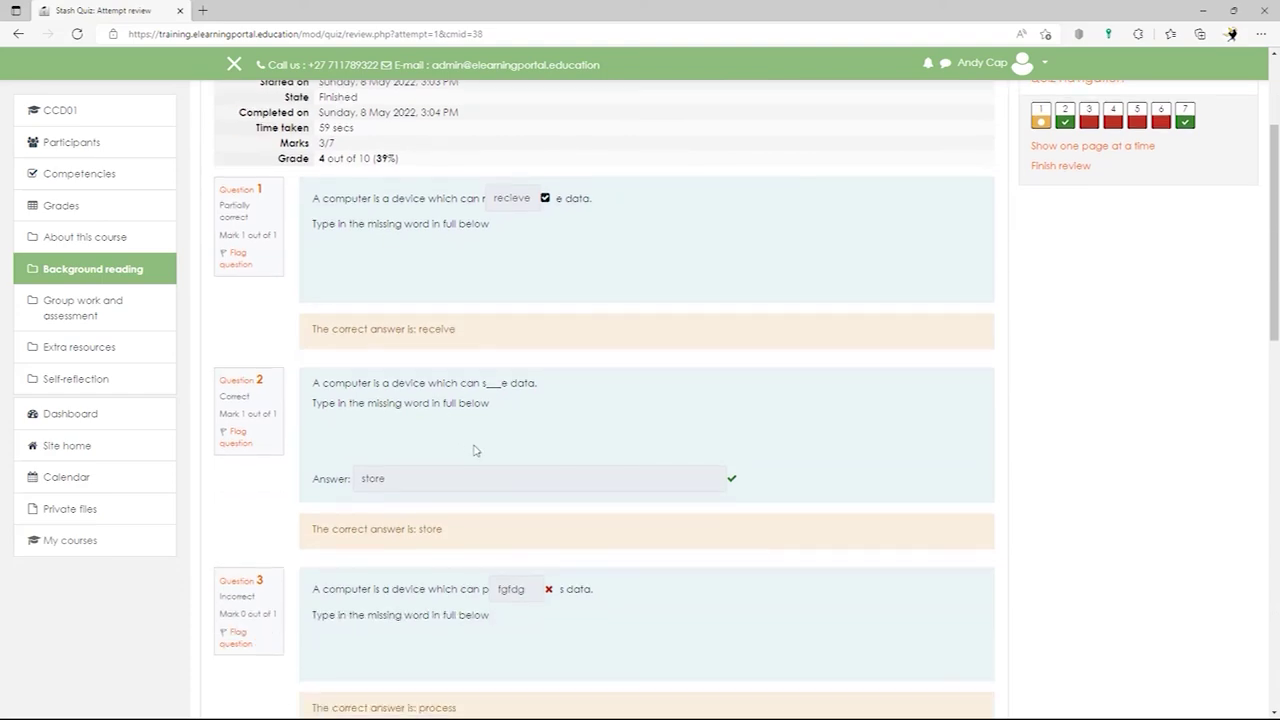
pyautogui.scroll(-3, 500, 461)
pyautogui.scroll(15, 500, 458)
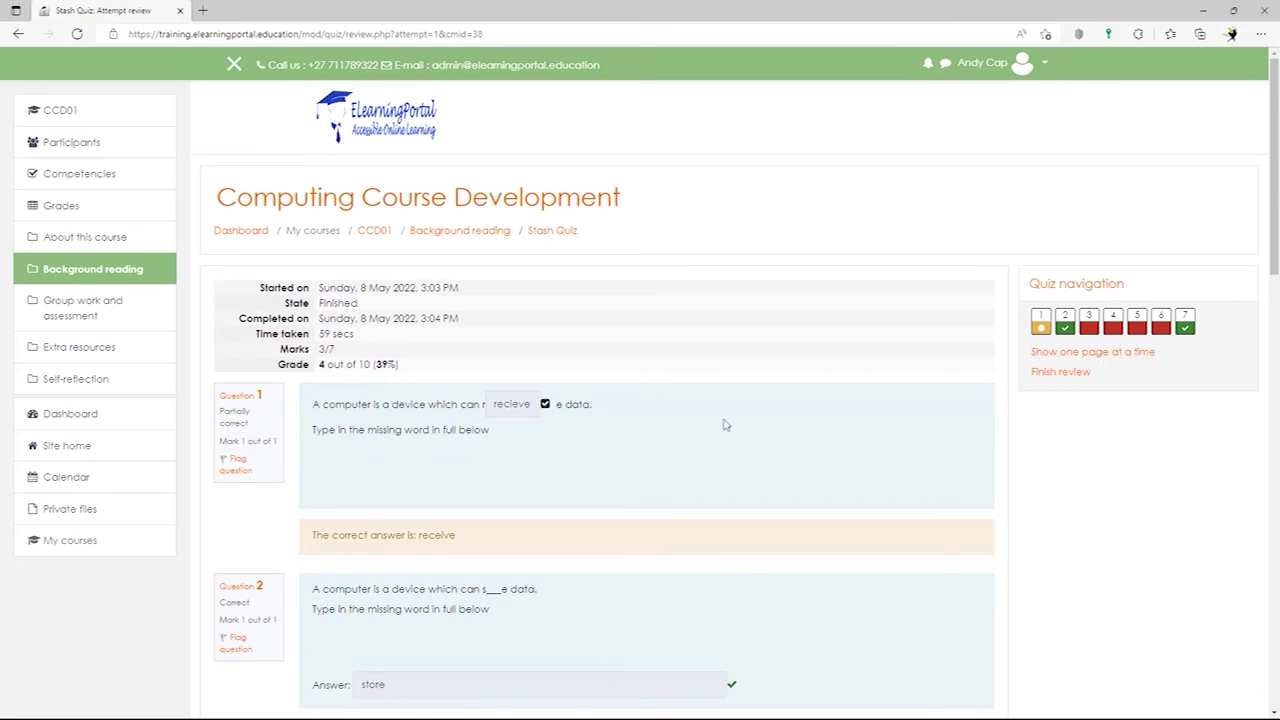
pyautogui.click(1070, 372)
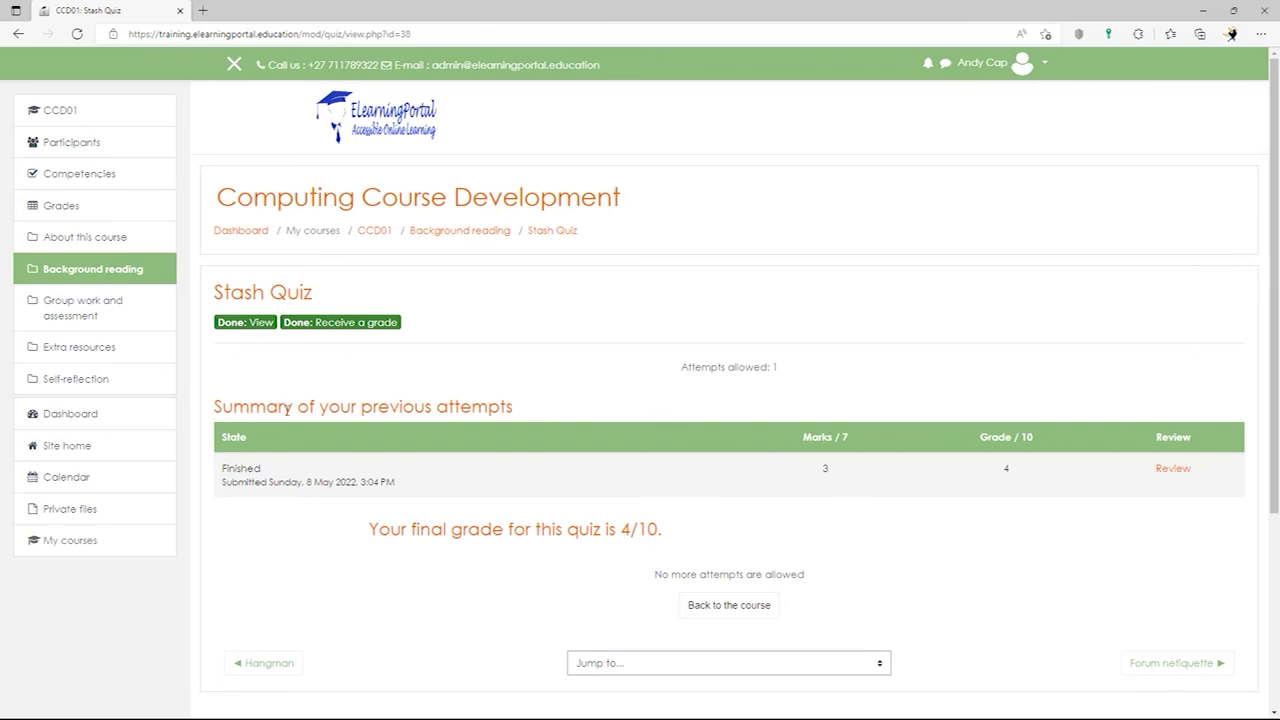
# - Back on the course page, view and close the Stash block details for Badge 1, Badge 2 and Badge 3
pyautogui.click(371, 233)
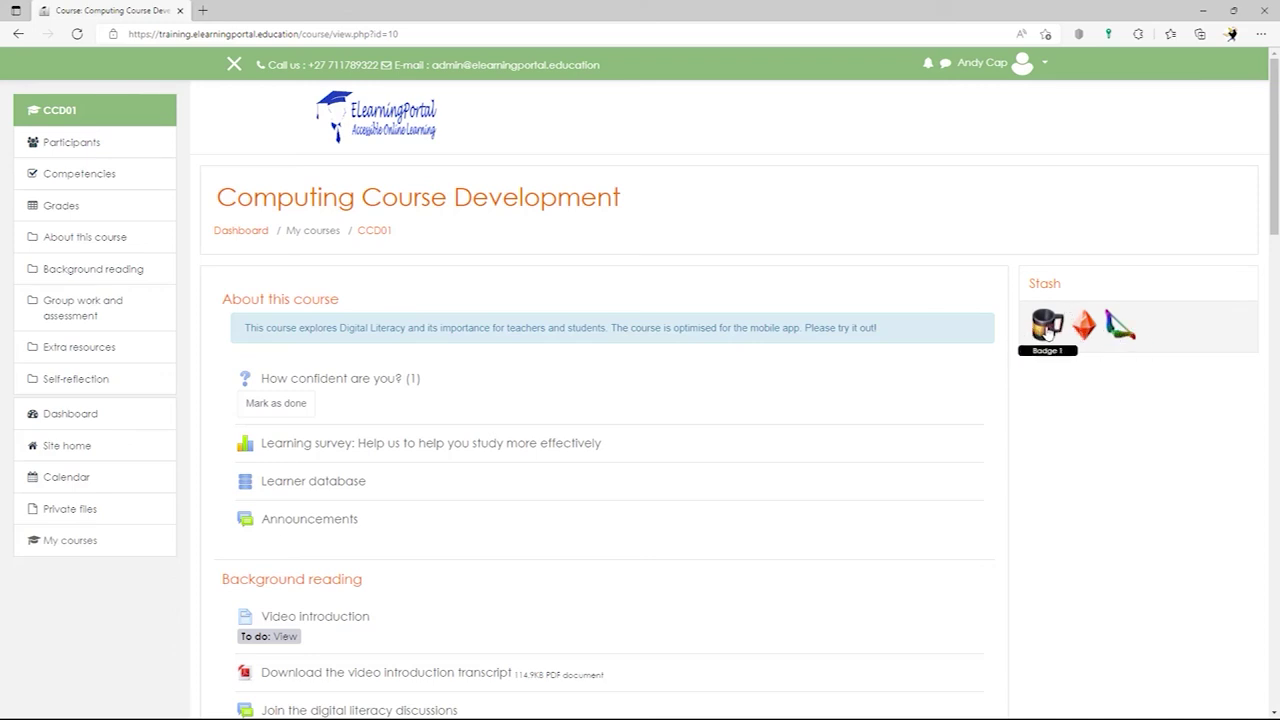
pyautogui.click(1047, 328)
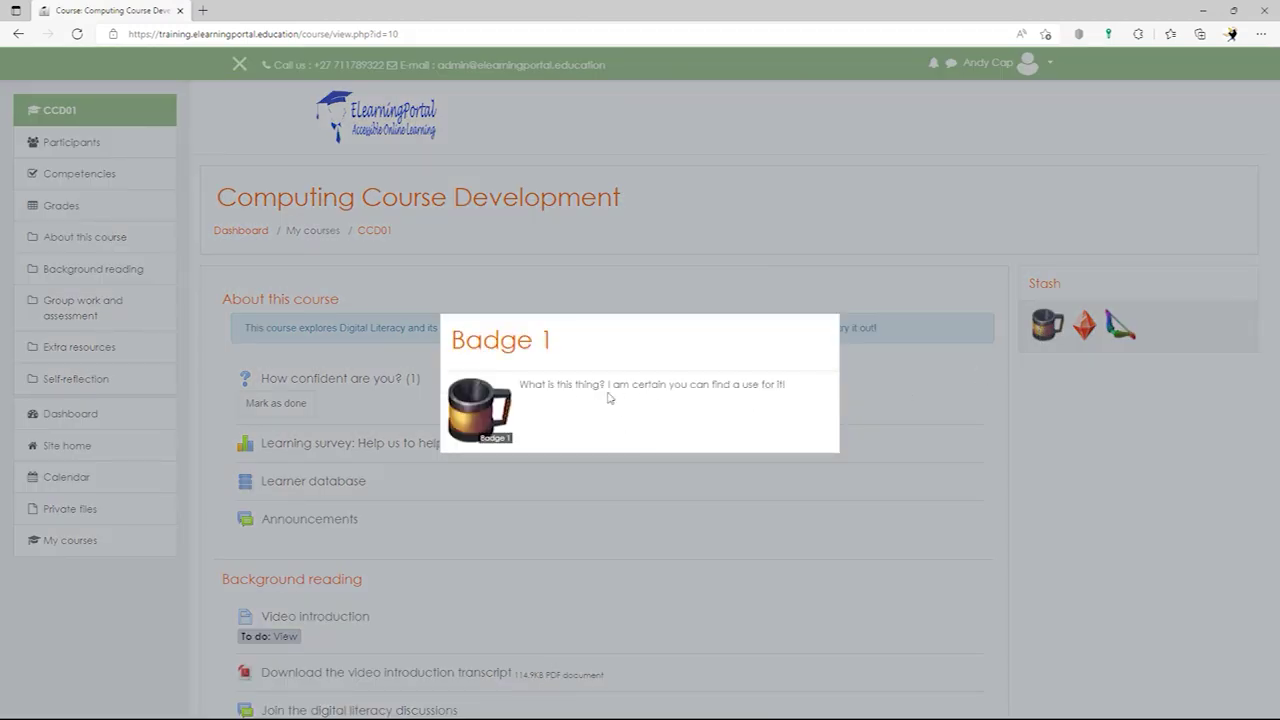
pyautogui.click(1078, 407)
pyautogui.click(1084, 326)
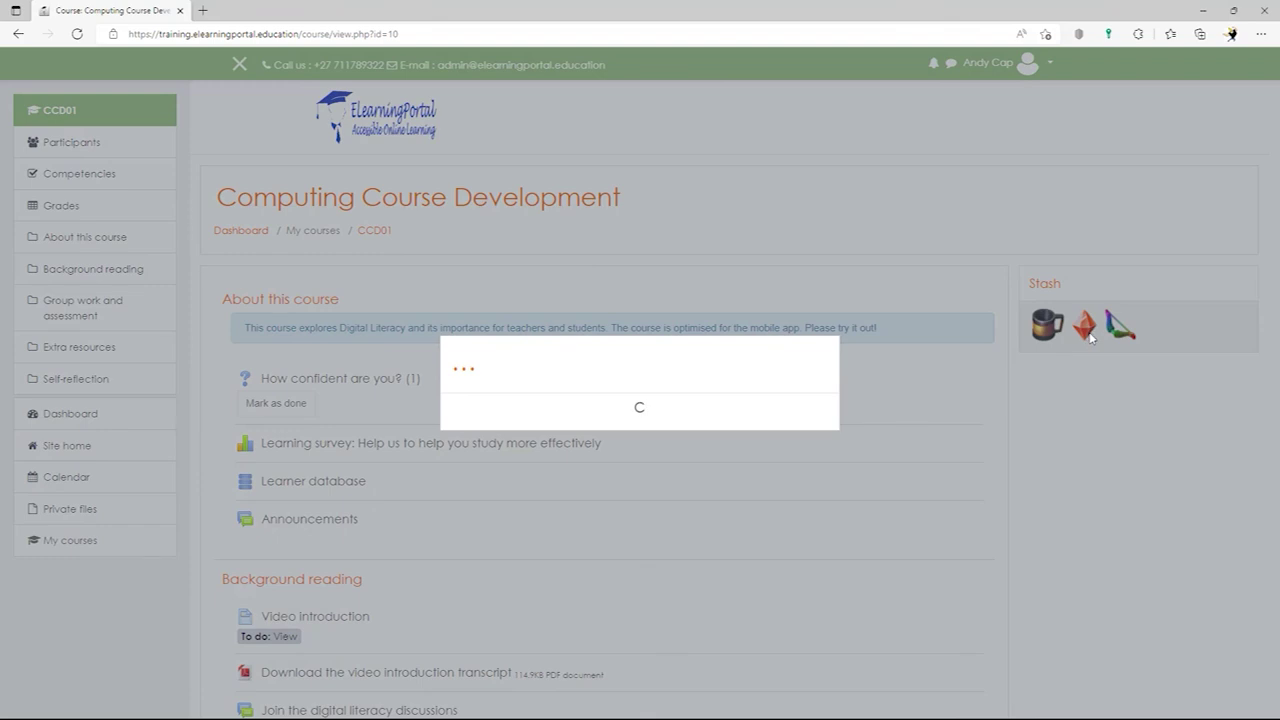
pyautogui.click(1037, 410)
pyautogui.click(1120, 326)
pyautogui.click(1017, 436)
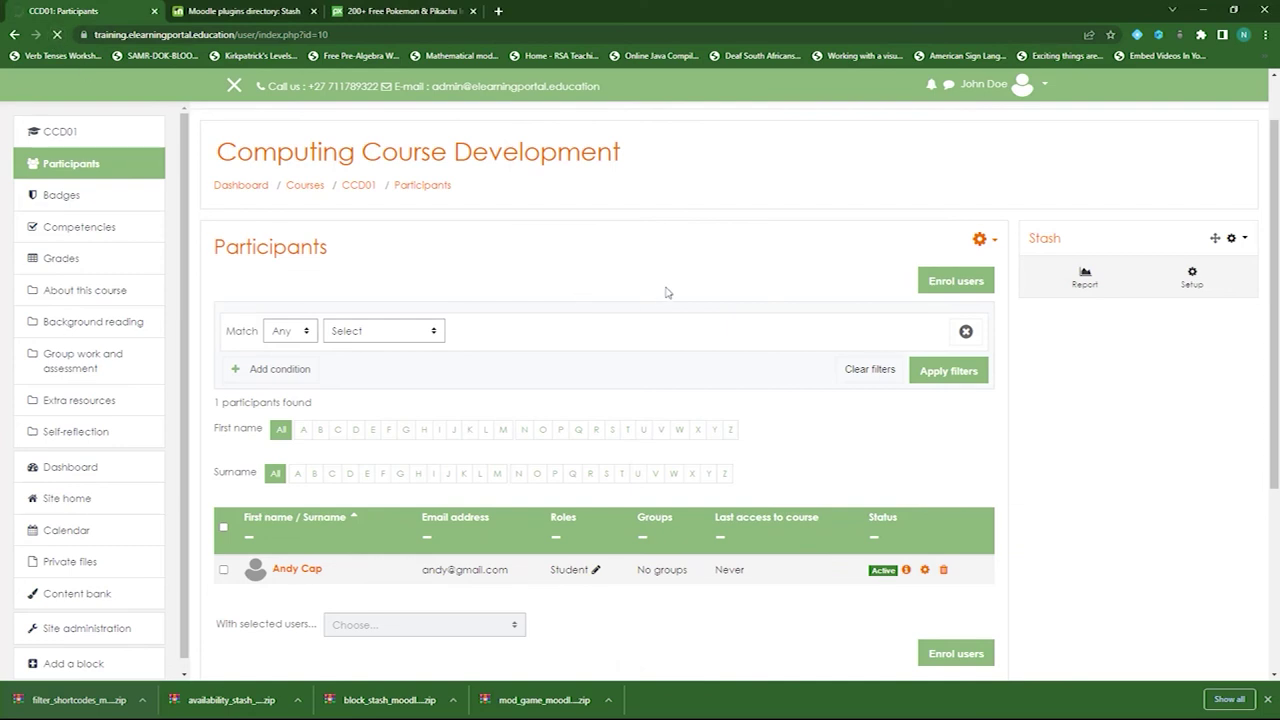
# - In the Stash report, inspect the student's Badge 1 quantity, then view the Items list
pyautogui.click(1085, 278)
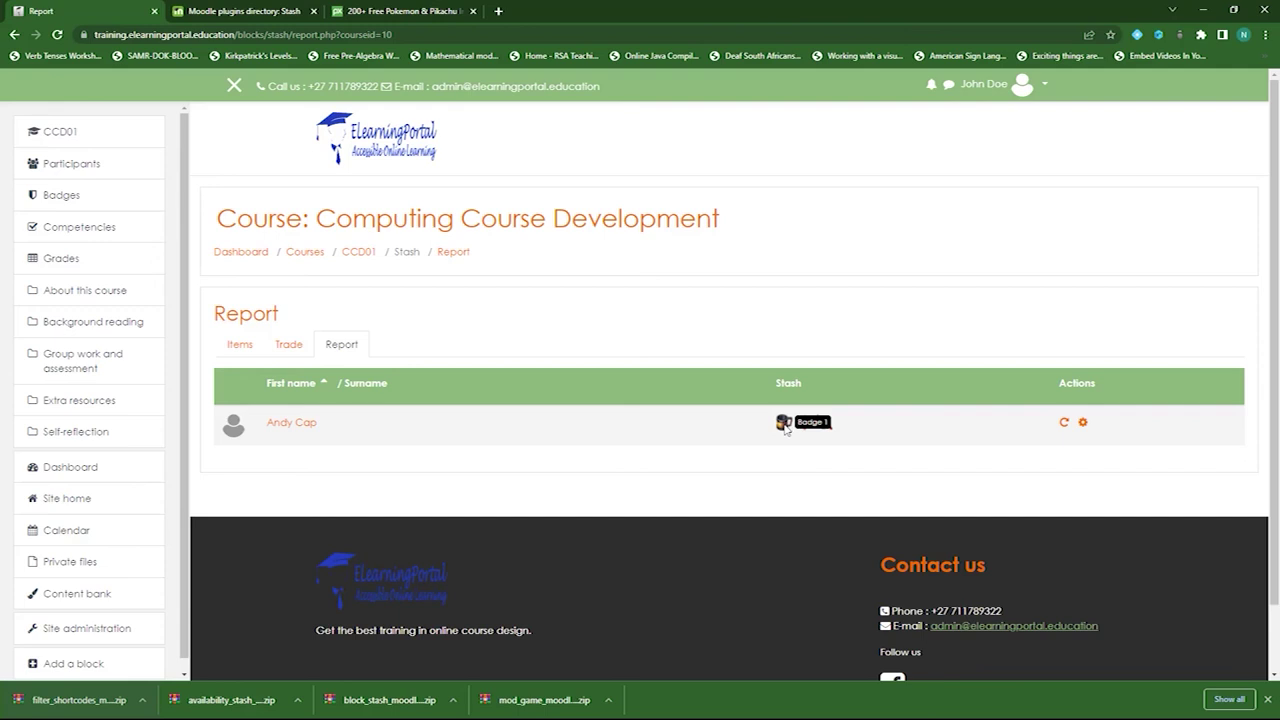
pyautogui.click(1084, 426)
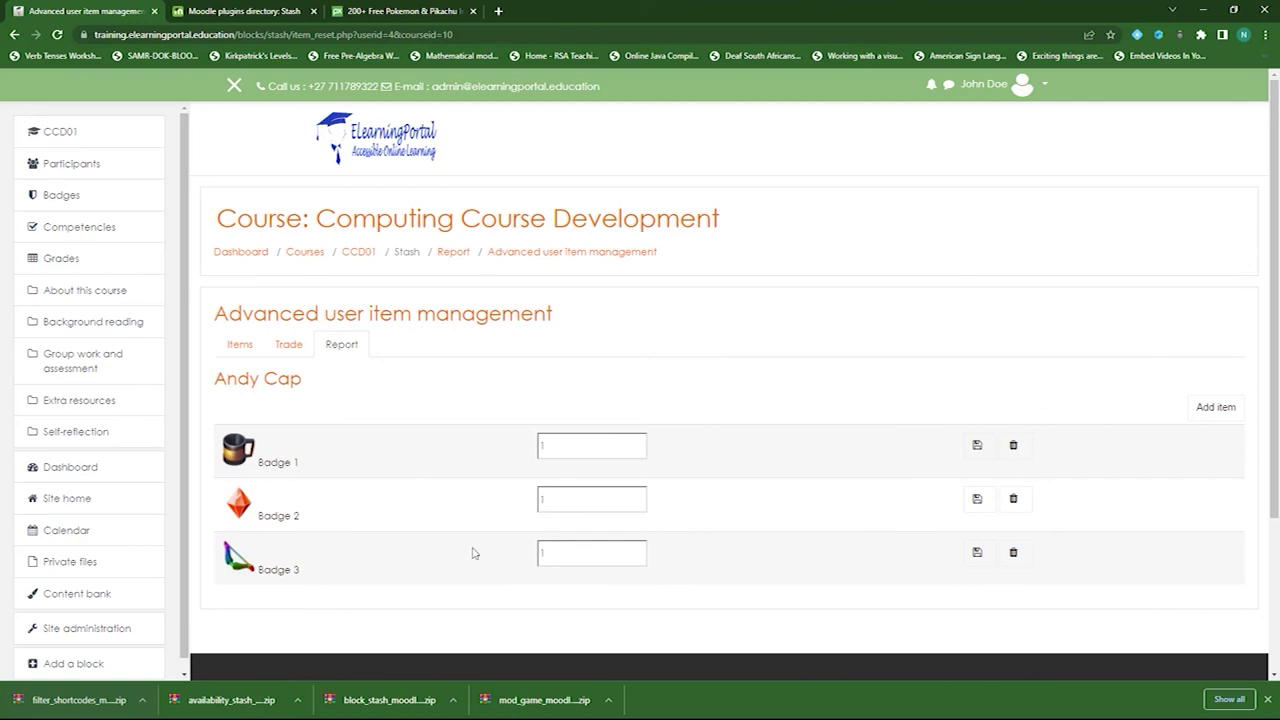
pyautogui.click(539, 445)
pyautogui.click(240, 346)
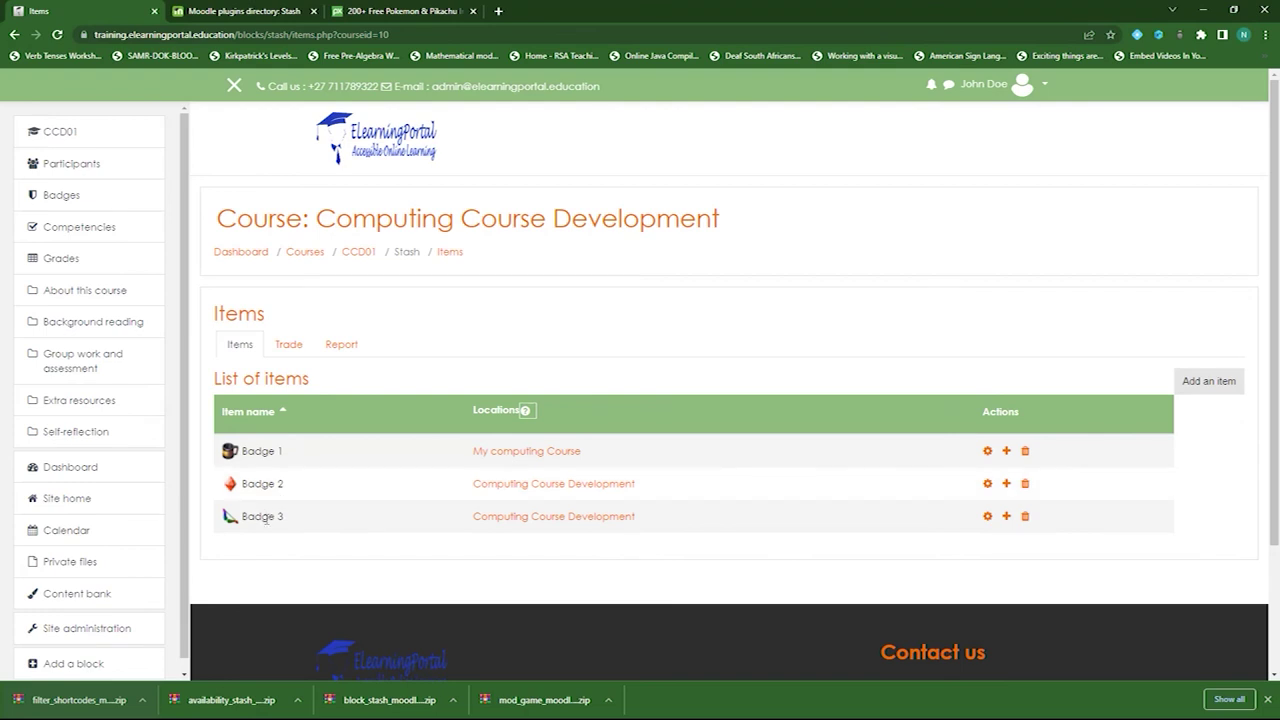
# - On the Trade tab, start a new trade widget and begin adding a Loss item
pyautogui.click(288, 344)
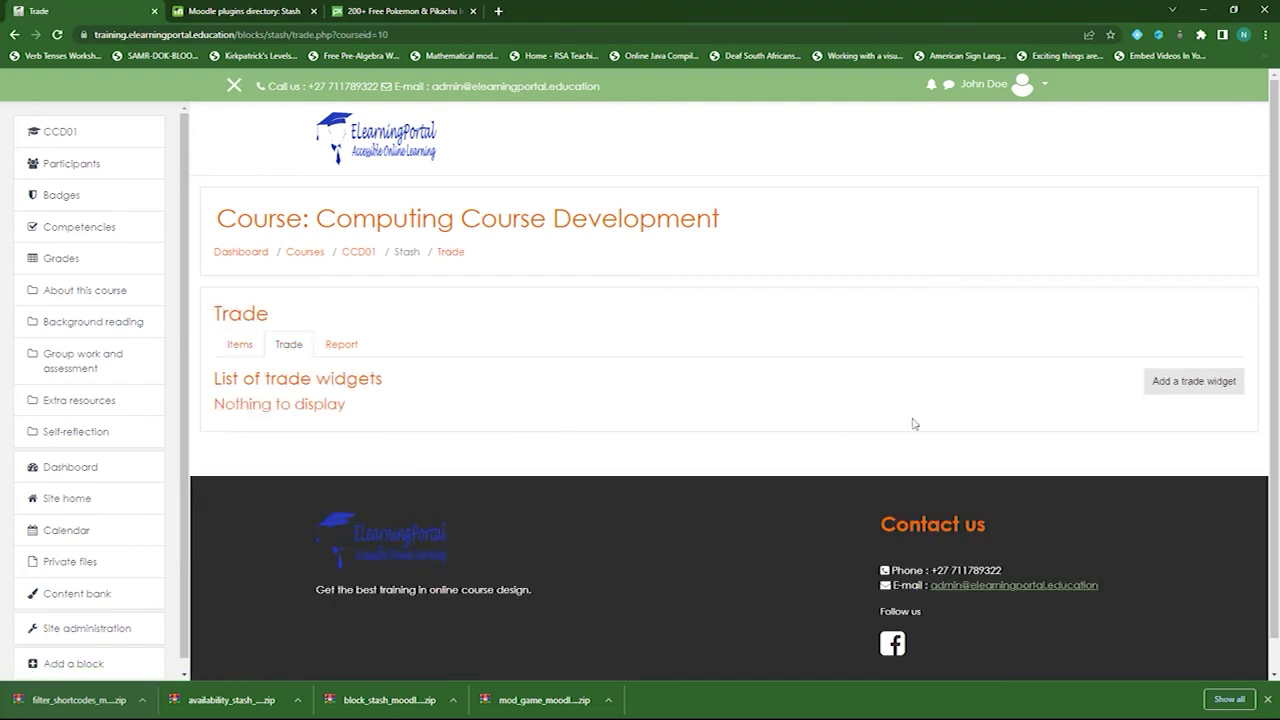
pyautogui.click(1204, 386)
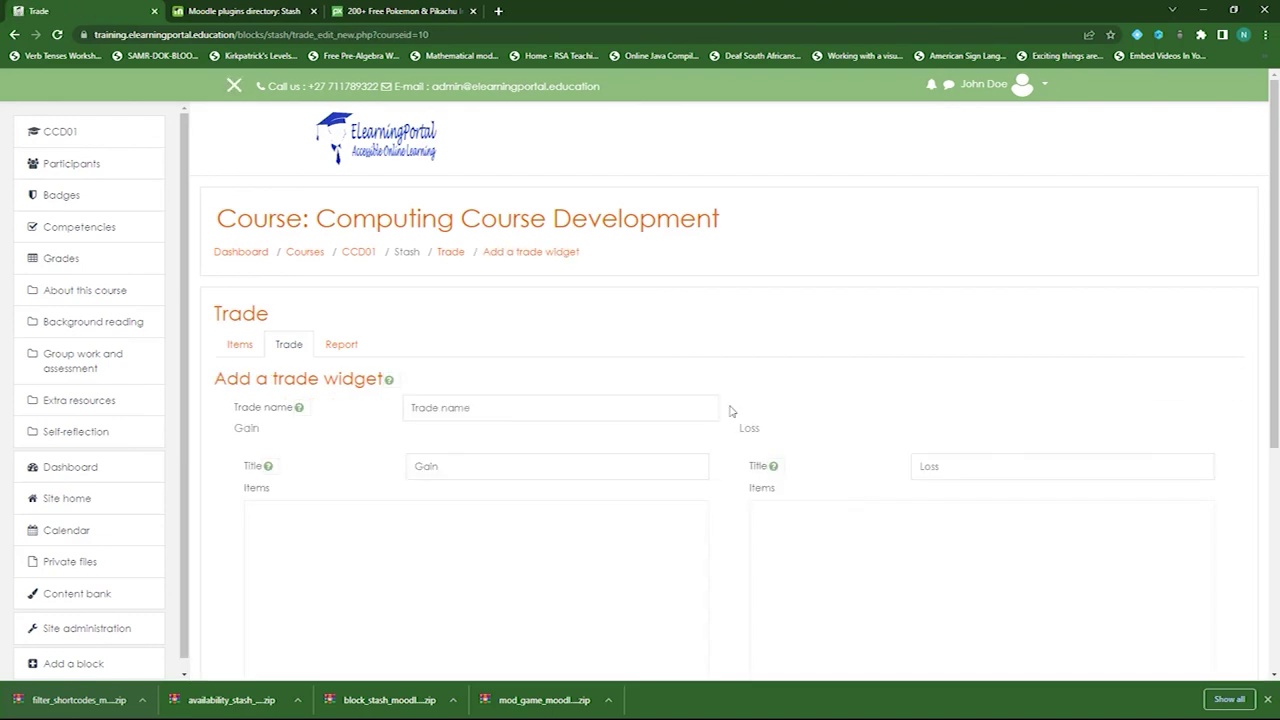
pyautogui.scroll(-2, 591, 561)
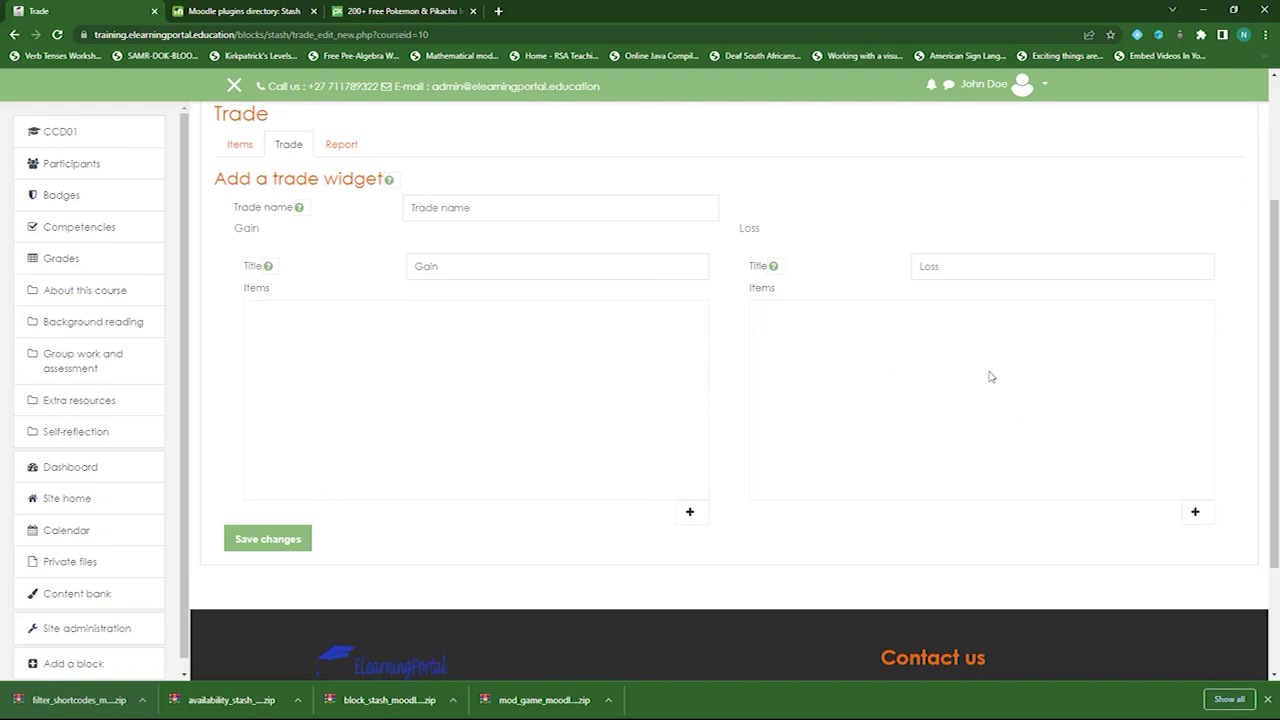
pyautogui.click(1196, 513)
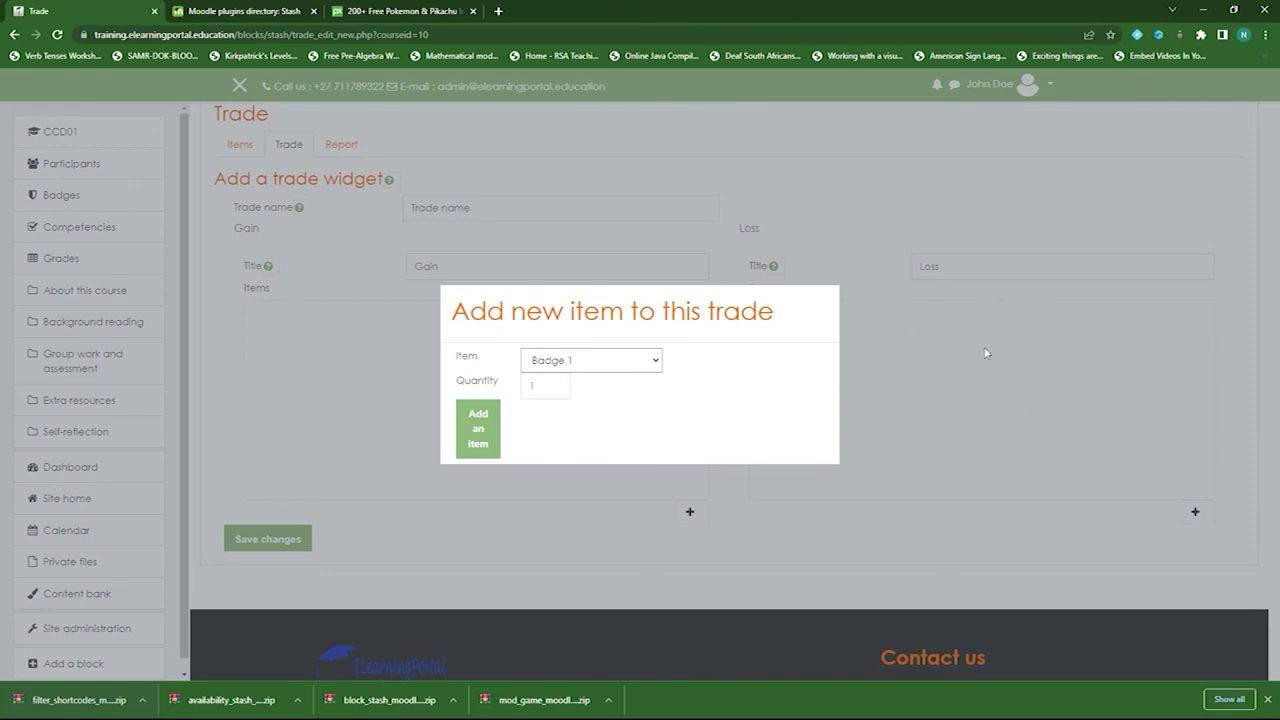
# - Set the trade to lose 1 Badge 1 and gain 5 Badge 3, and save it as 'Trade name'
pyautogui.click(478, 440)
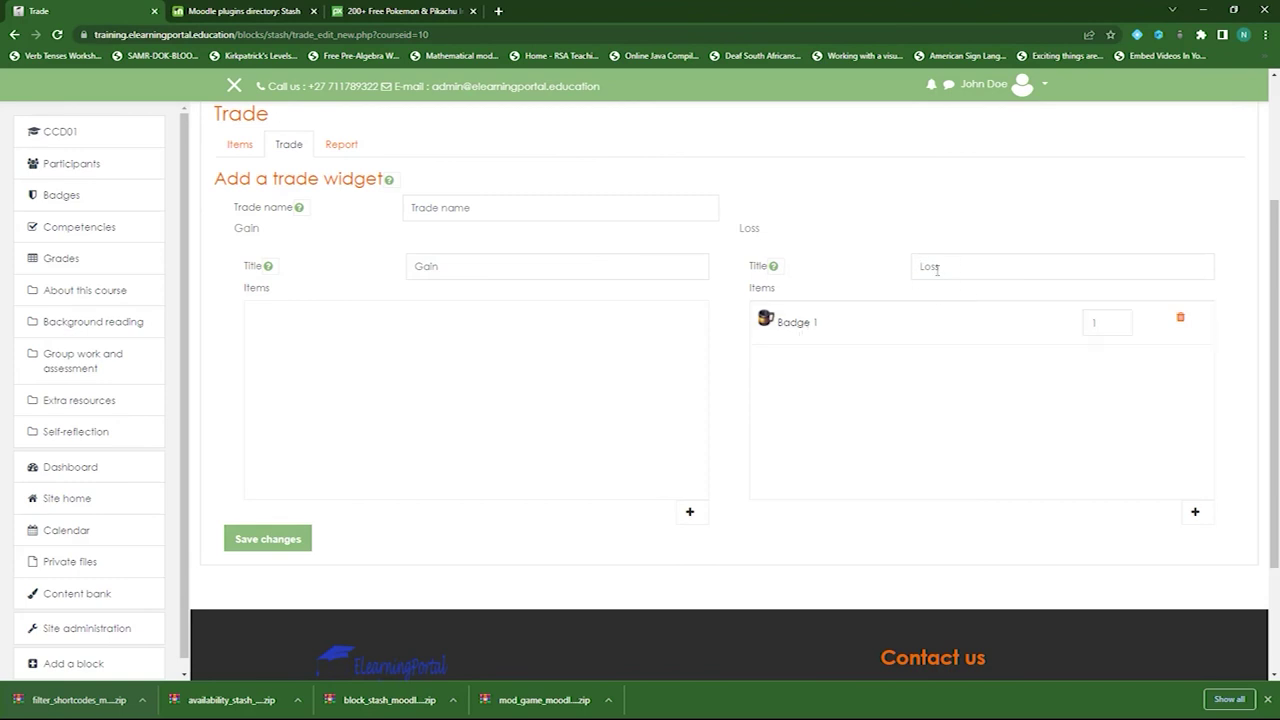
pyautogui.click(689, 511)
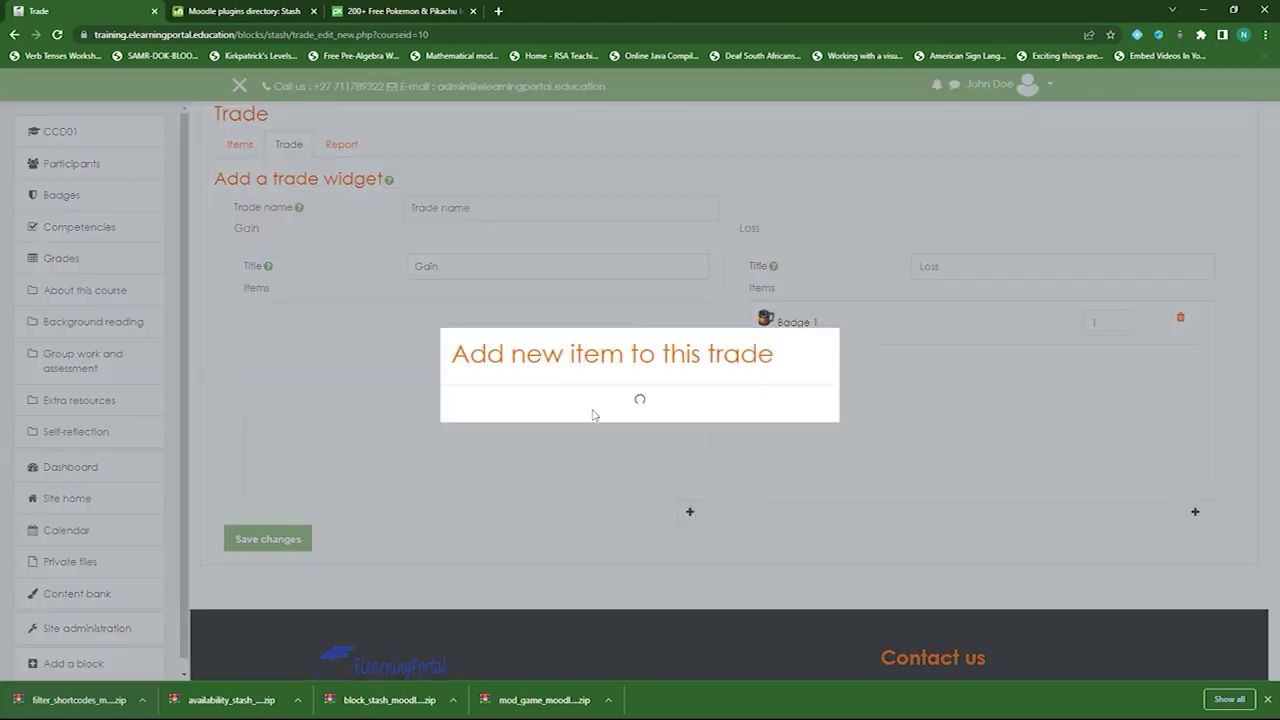
pyautogui.click(588, 364)
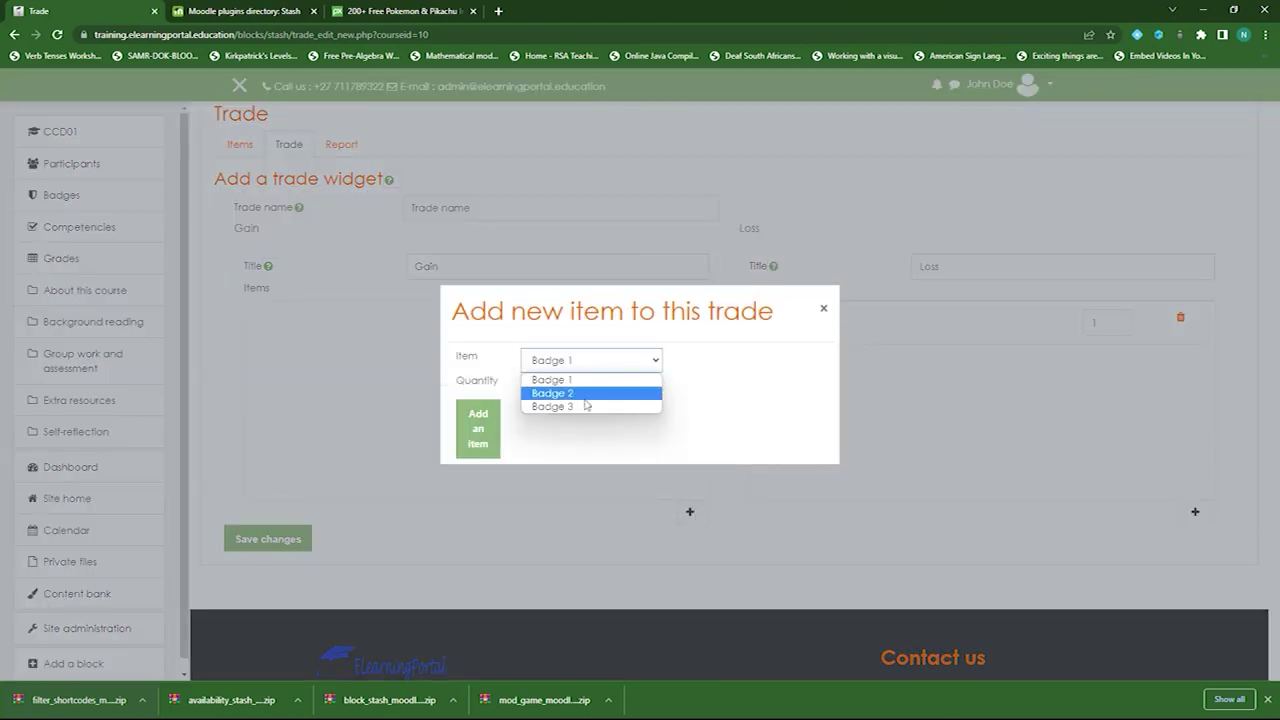
pyautogui.click(586, 406)
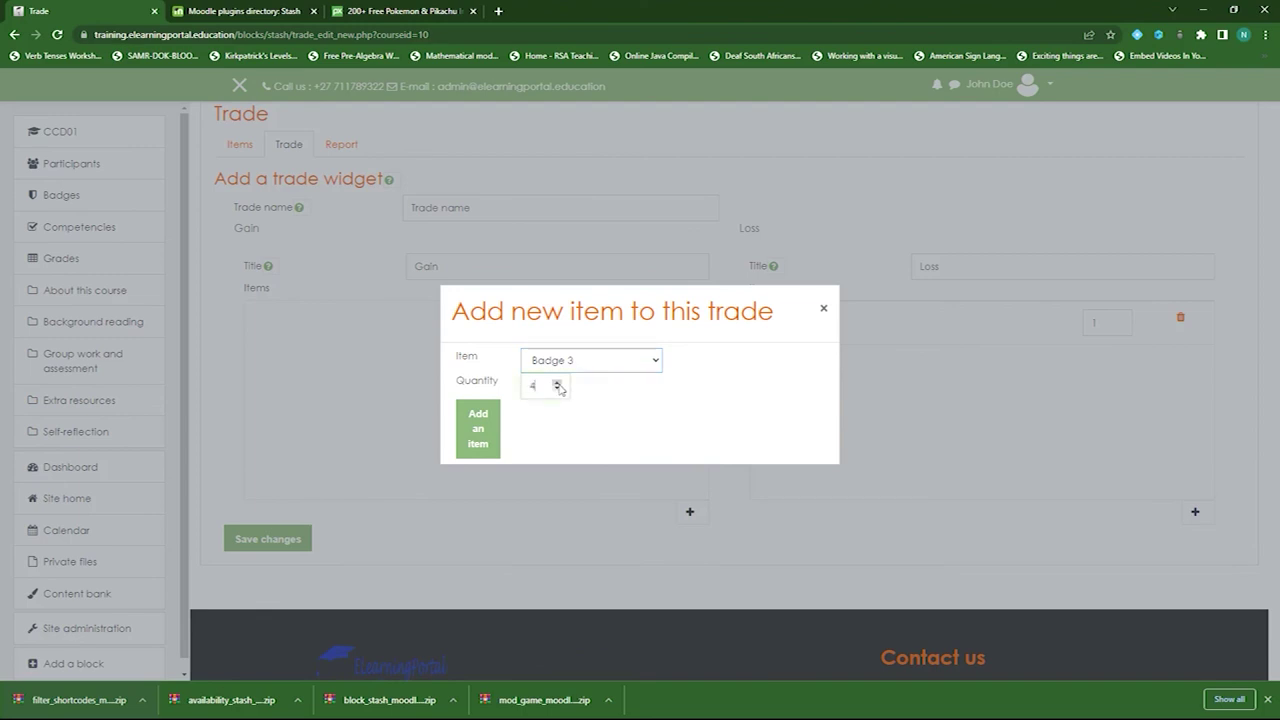
pyautogui.click(490, 450)
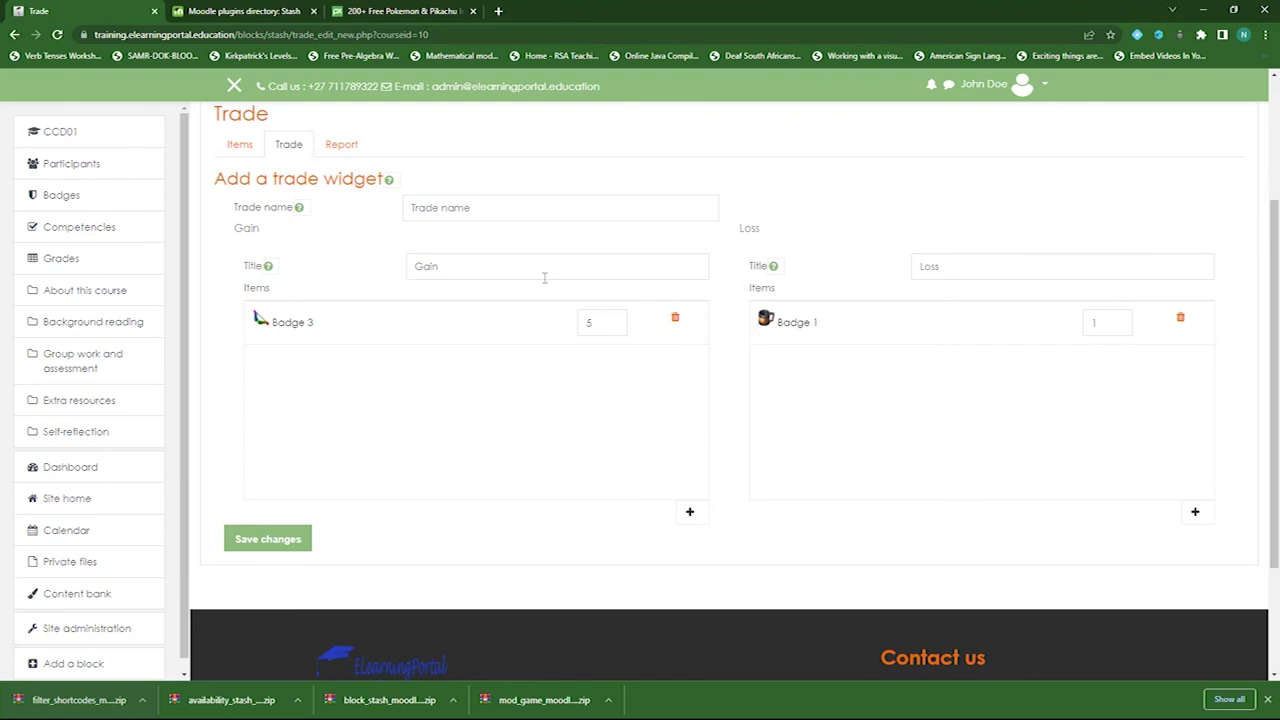
pyautogui.click(254, 540)
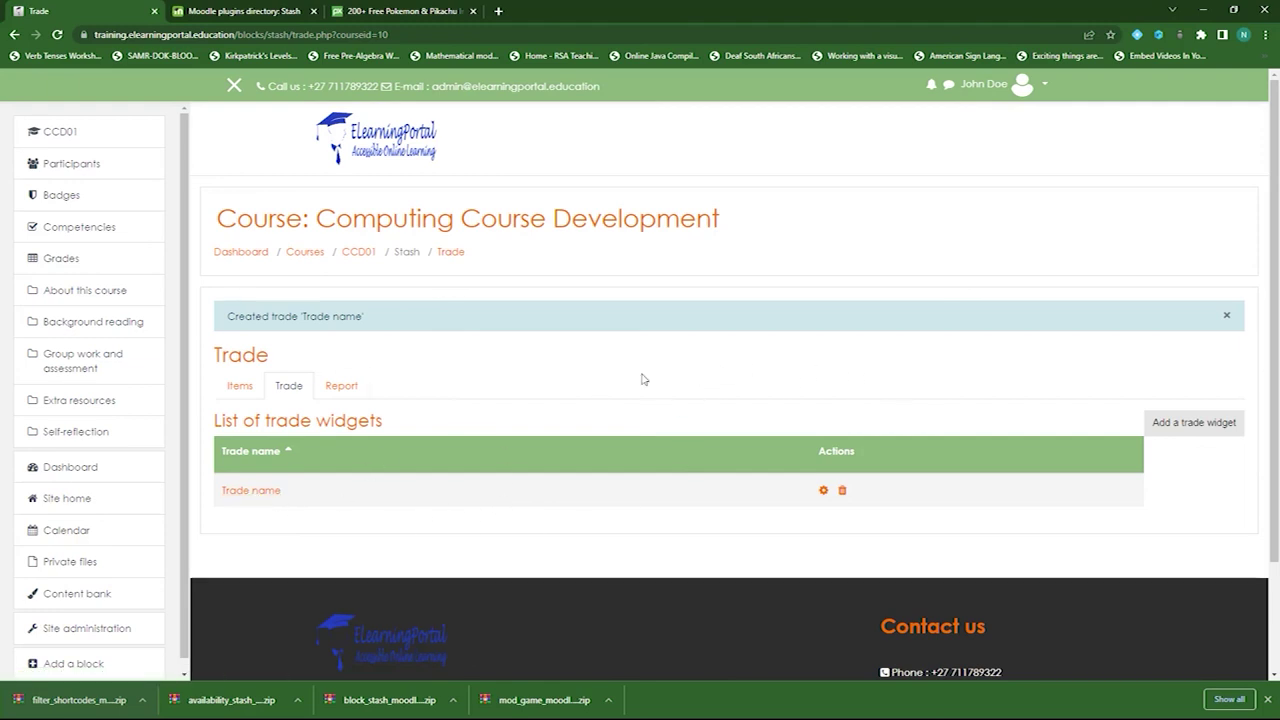
# - Glance at the Stash report, then return to CCD01 and open Video introduction under Background reading
pyautogui.click(338, 390)
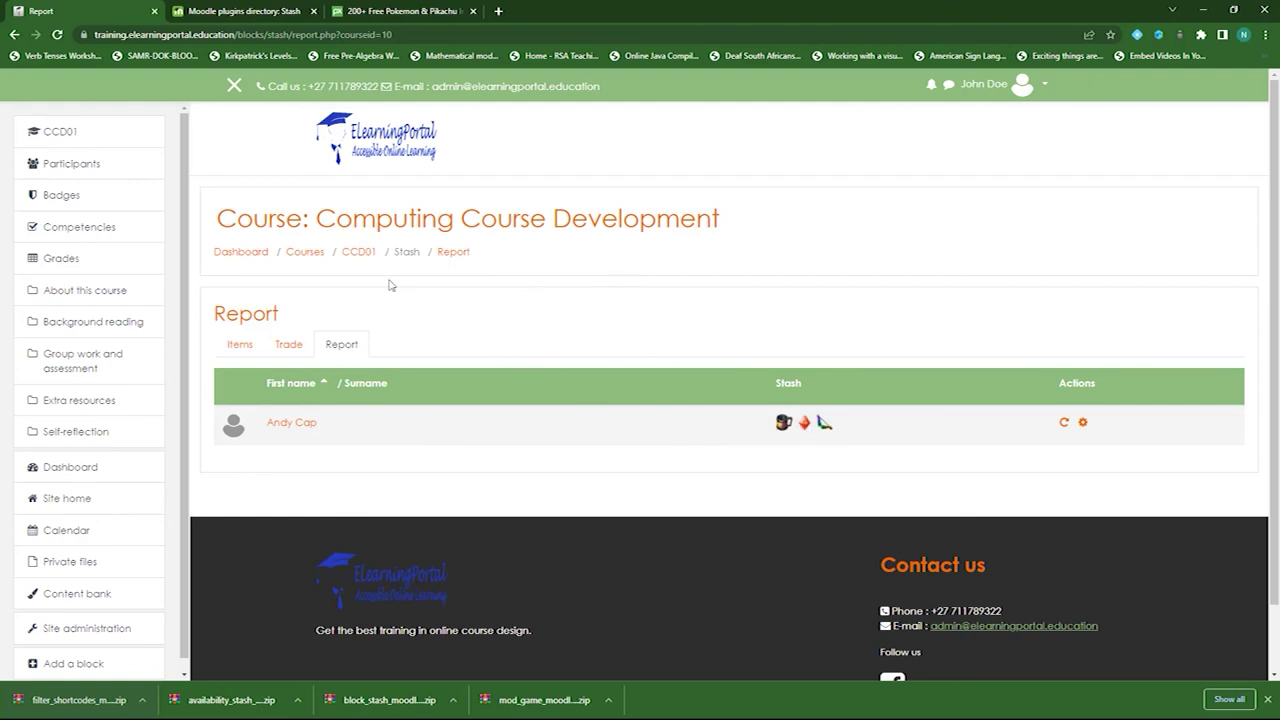
pyautogui.click(359, 253)
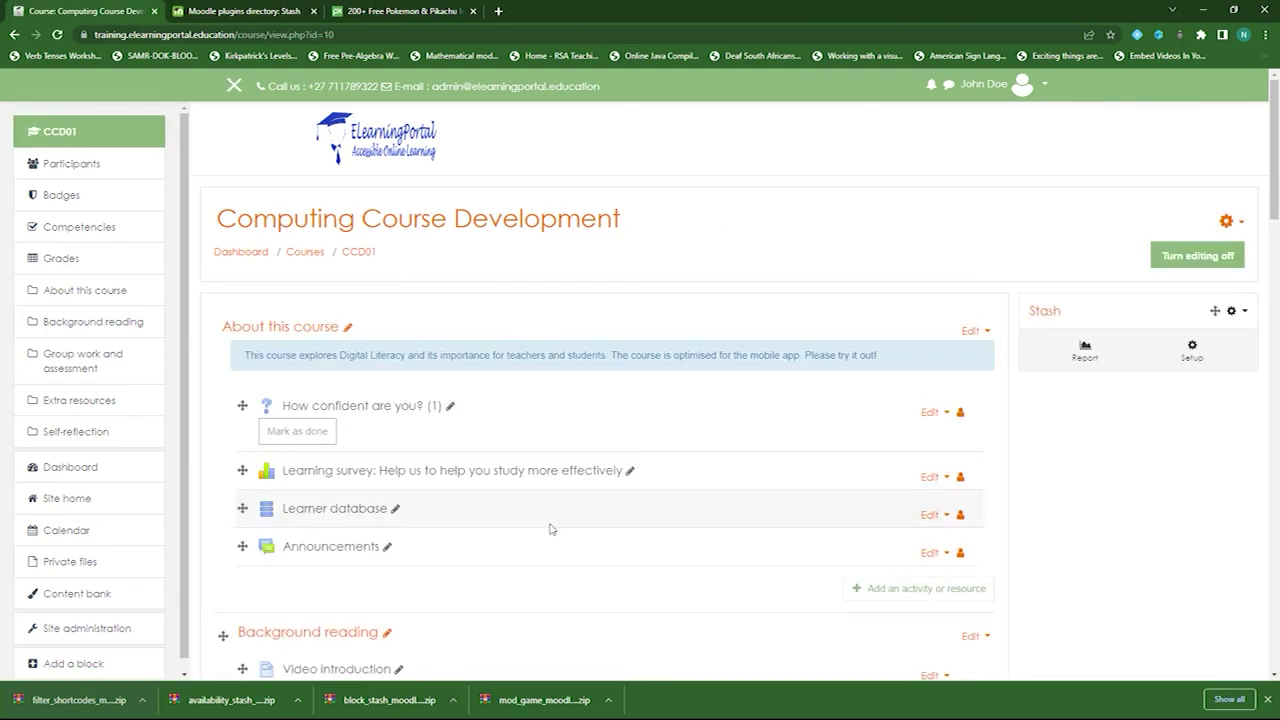
pyautogui.scroll(-3, 550, 525)
pyautogui.scroll(-1, 543, 514)
pyautogui.click(346, 272)
pyautogui.scroll(-3, 406, 537)
pyautogui.scroll(1, 573, 434)
pyautogui.scroll(2, 573, 434)
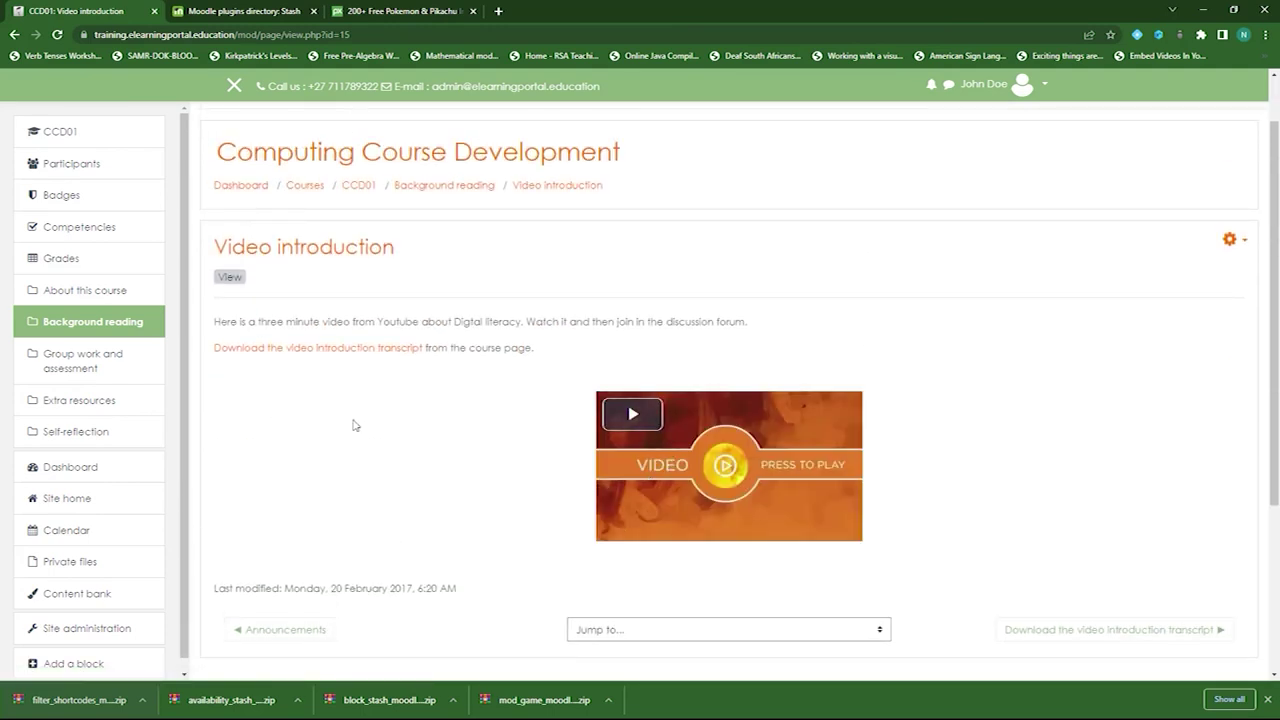
# - In the Video introduction settings, edit the page content (typing '*float*'), then save and return to course
pyautogui.click(1241, 241)
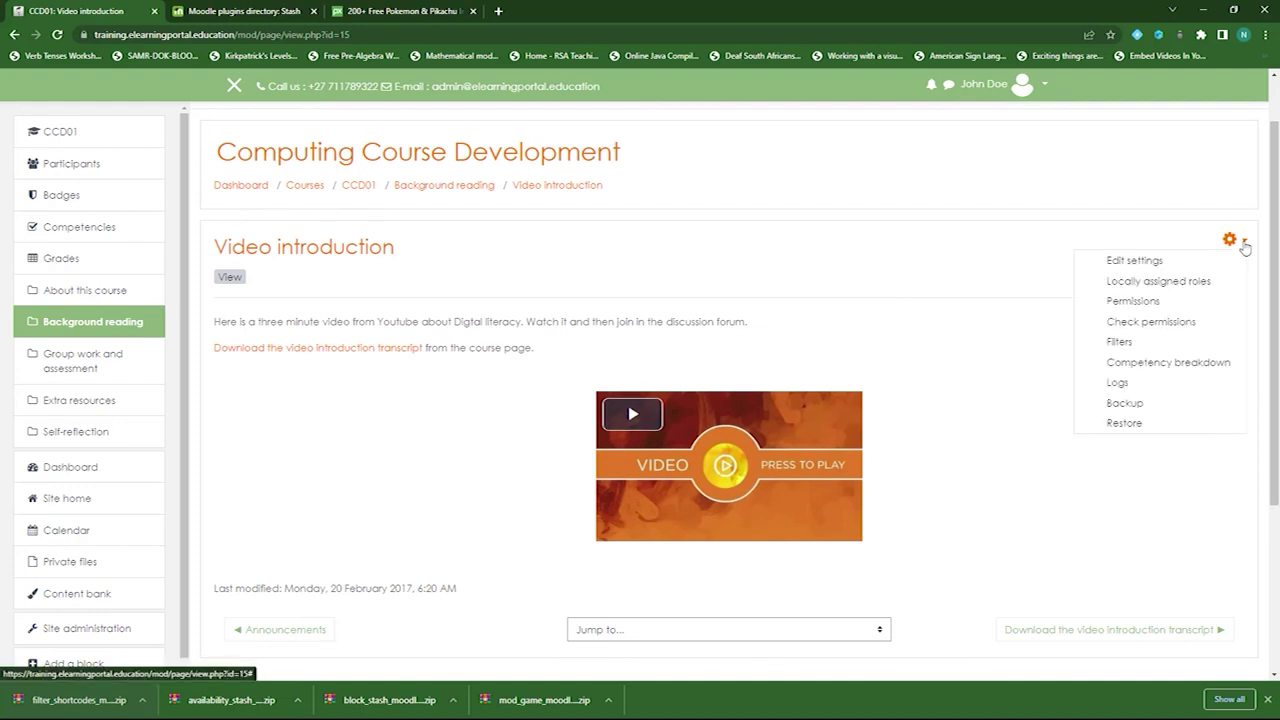
pyautogui.click(1135, 261)
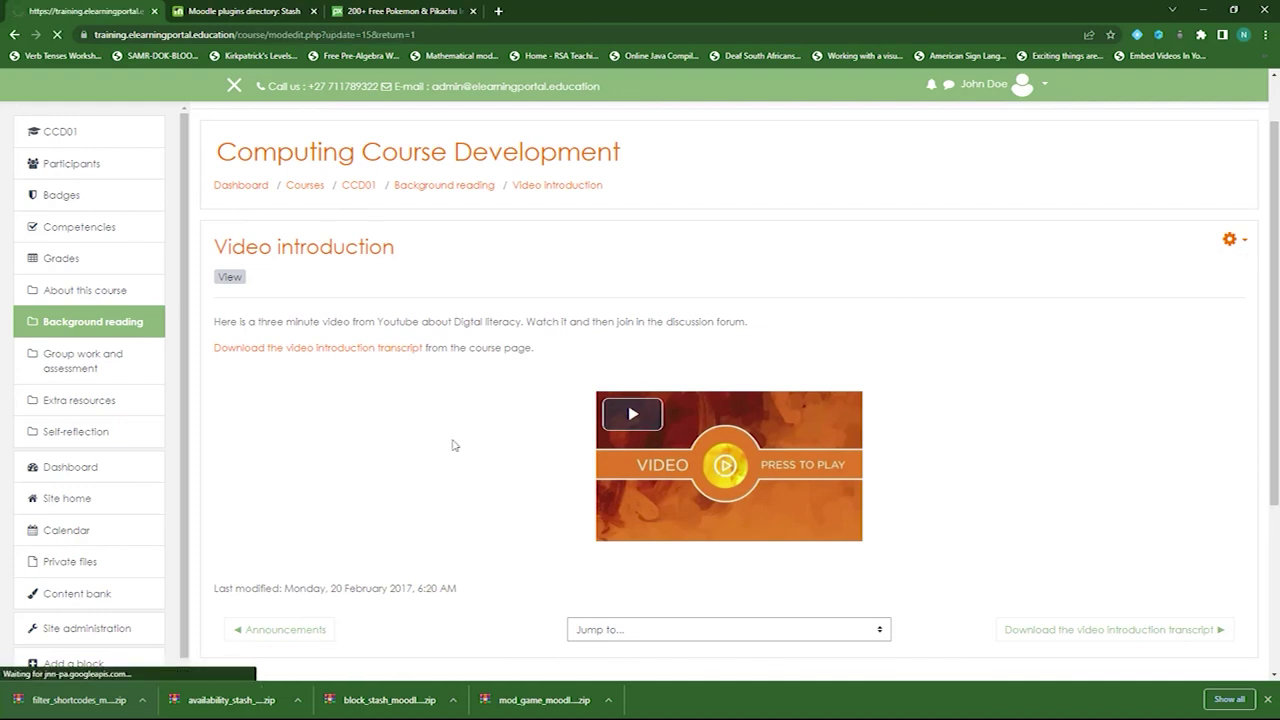
pyautogui.scroll(-5, 614, 449)
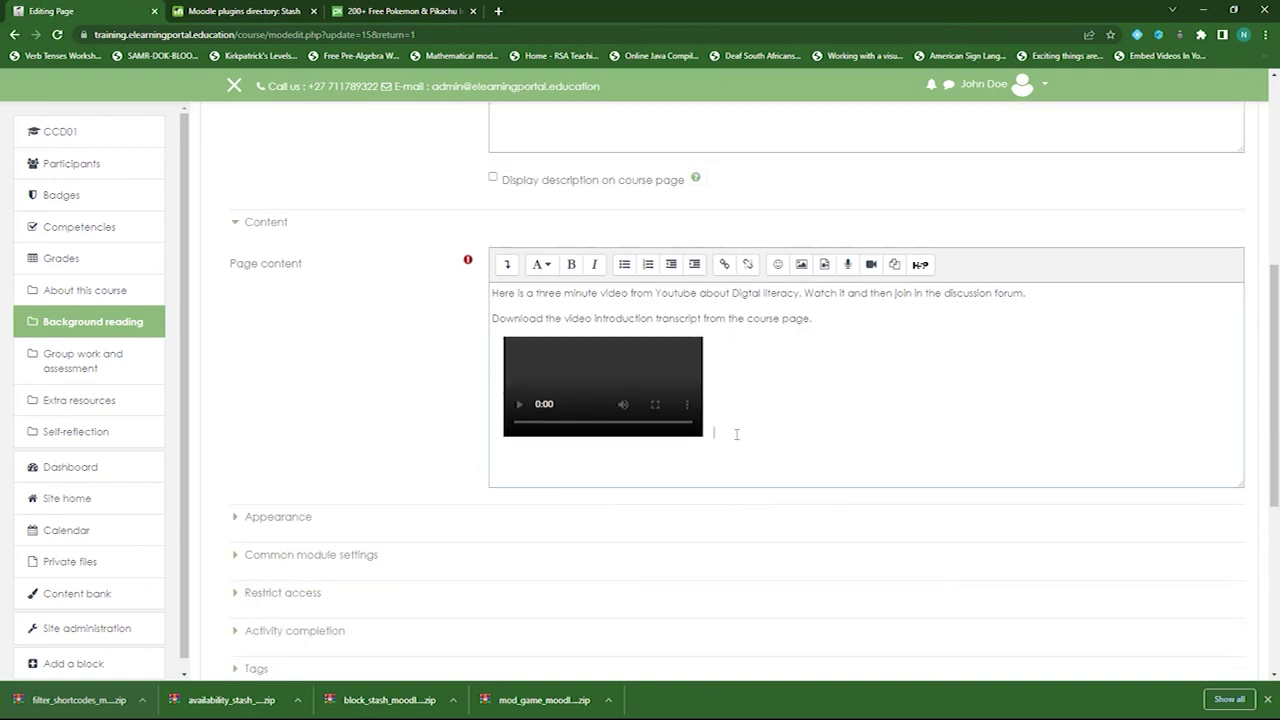
pyautogui.write('*float*')
pyautogui.hotkey('ctrl', 'a')
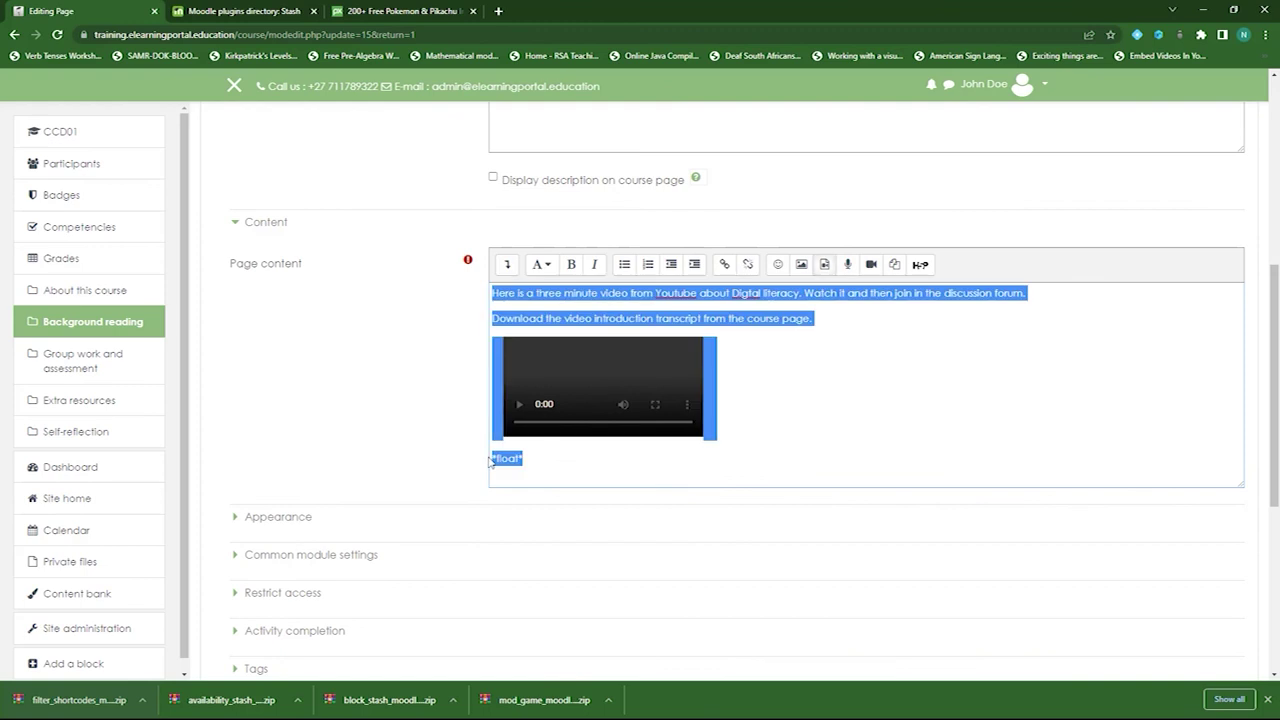
pyautogui.click(536, 470)
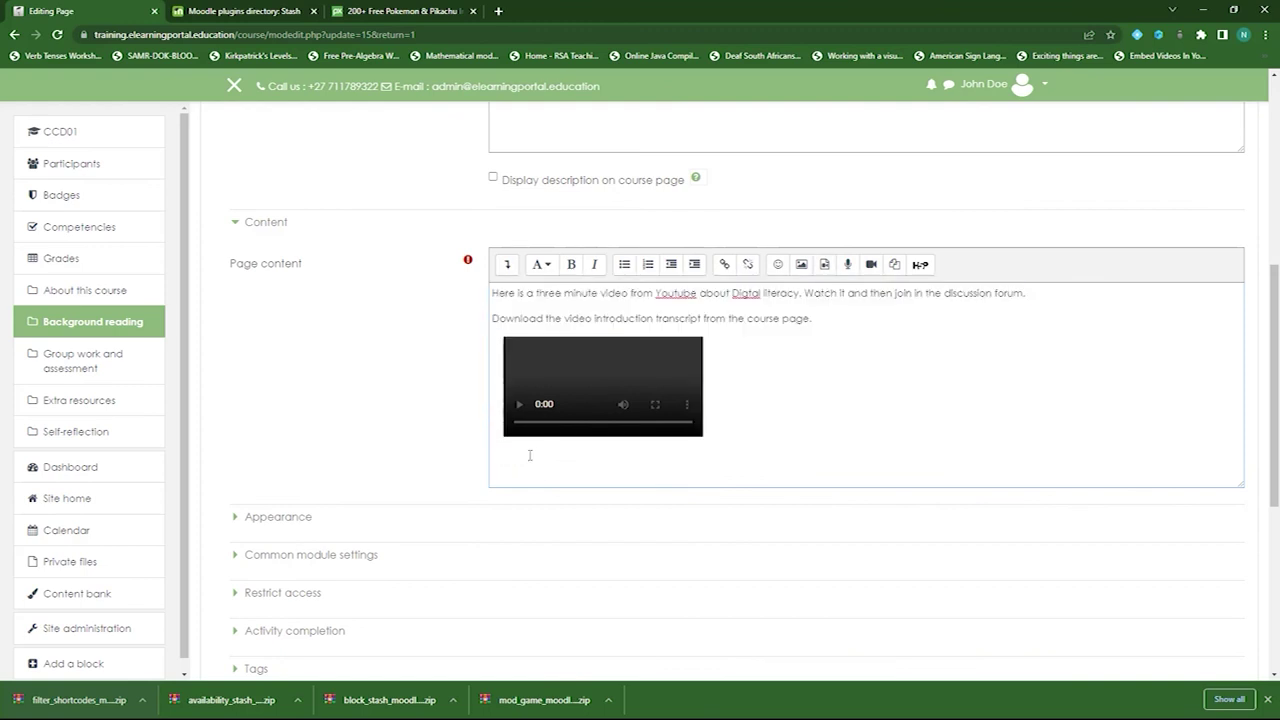
pyautogui.scroll(1, 249, 363)
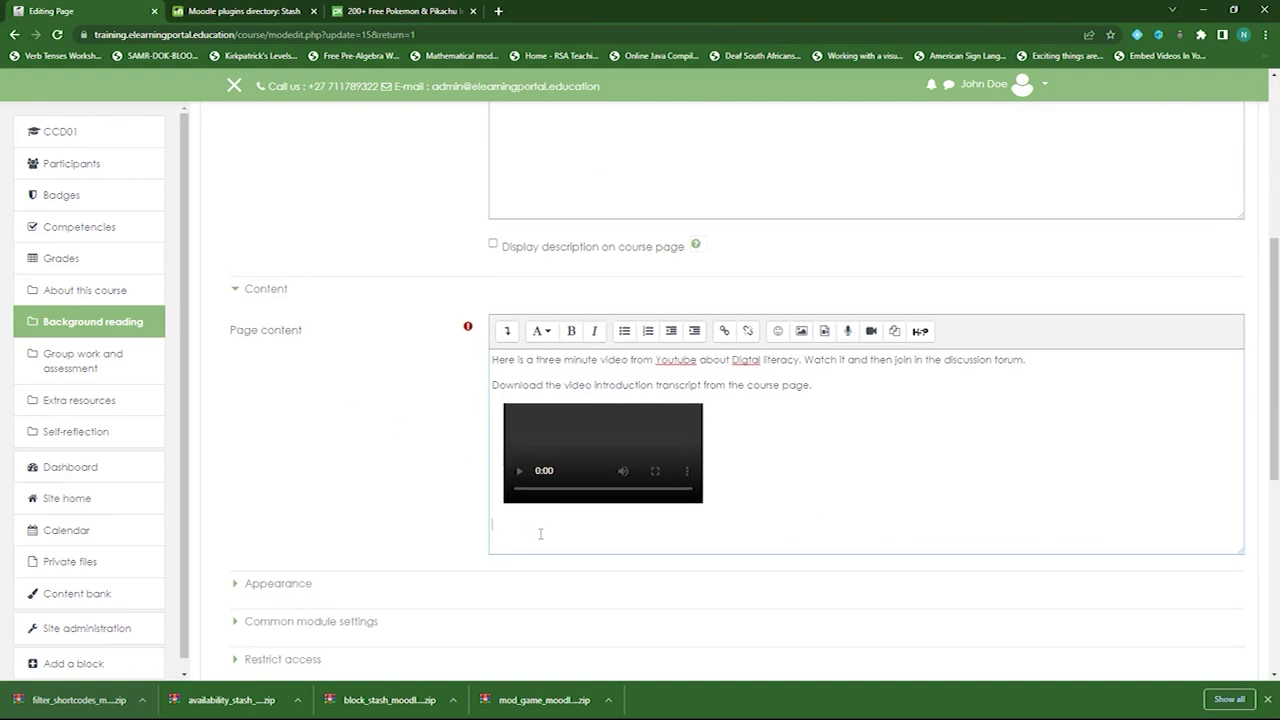
pyautogui.scroll(-3, 340, 495)
pyautogui.click(591, 622)
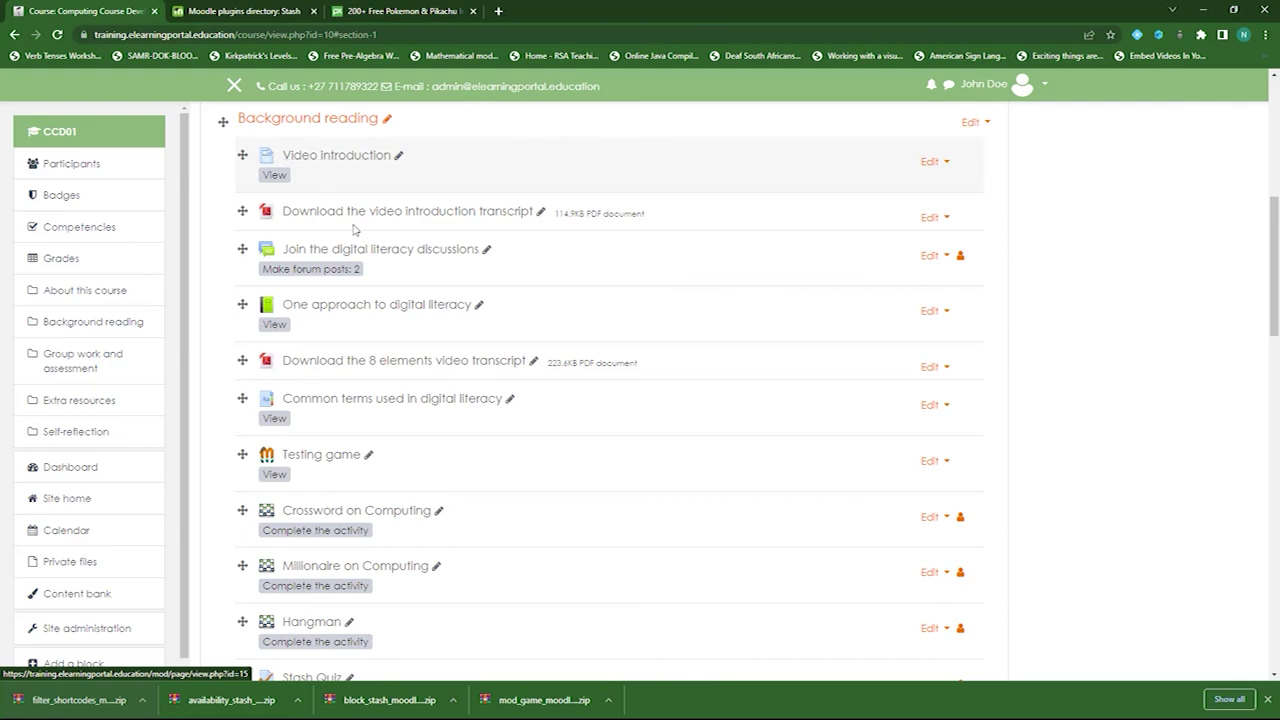
pyautogui.scroll(1, 633, 518)
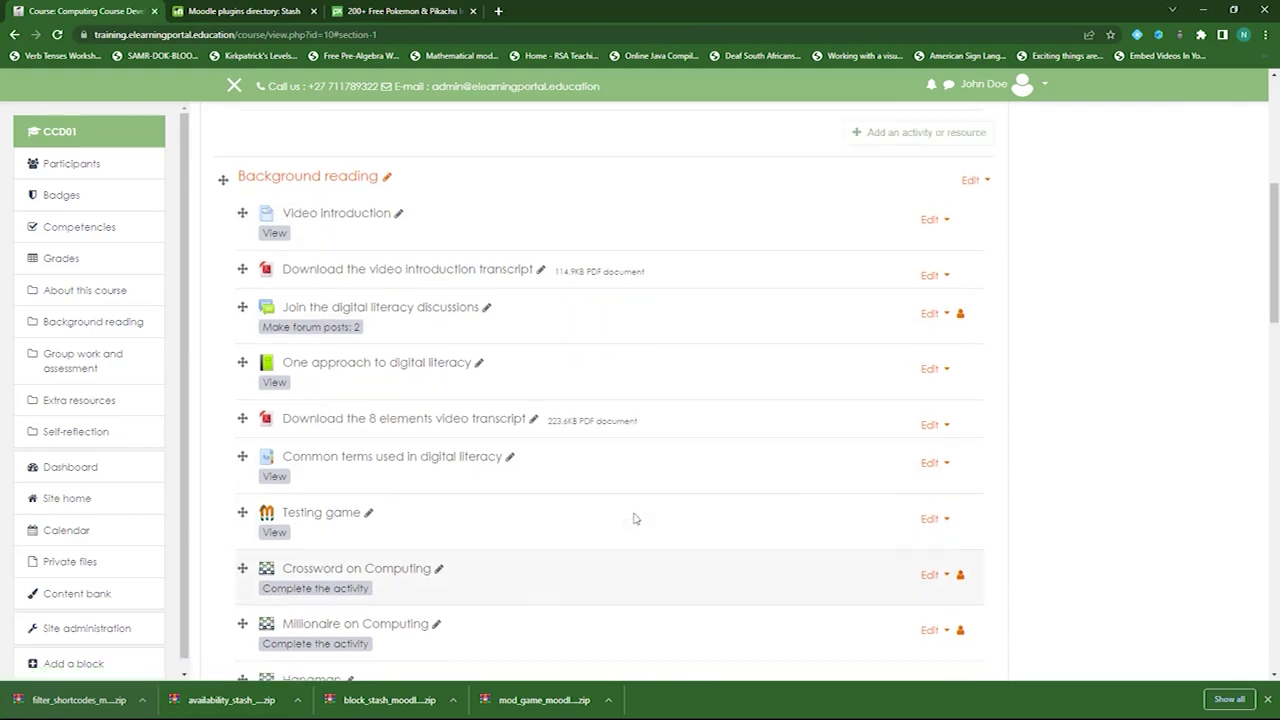
pyautogui.scroll(5, 633, 518)
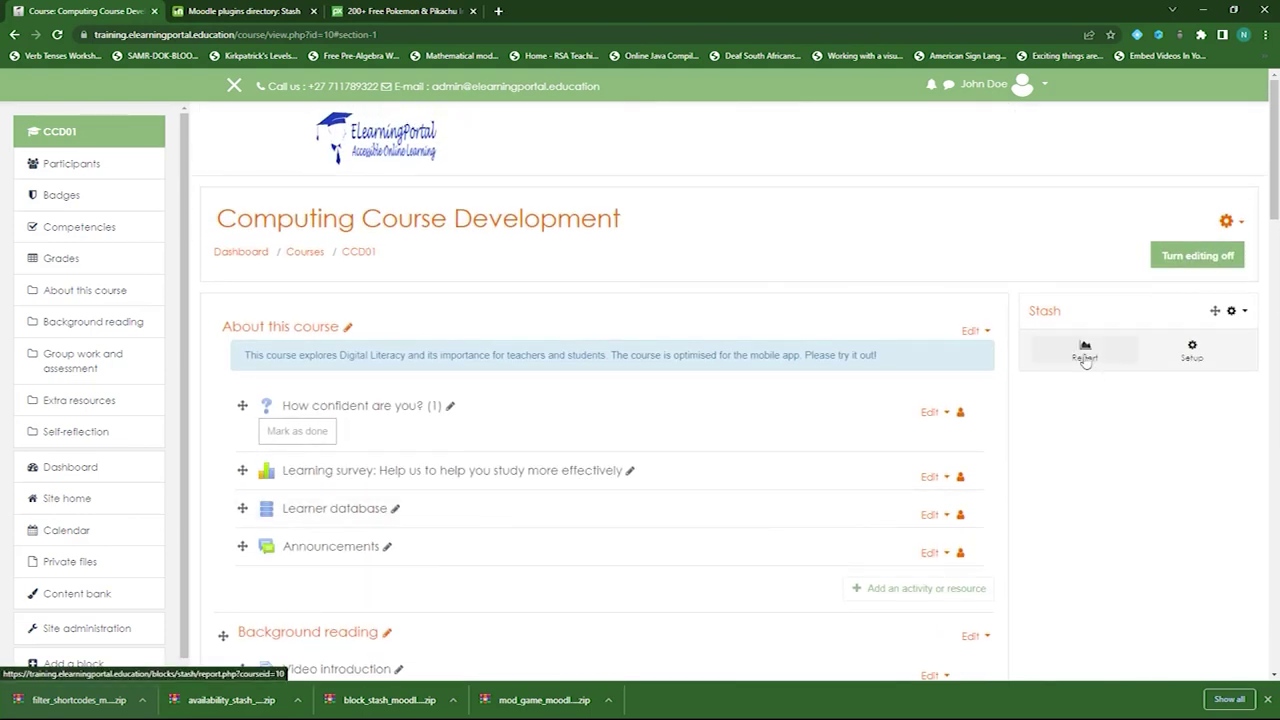
pyautogui.click(1085, 352)
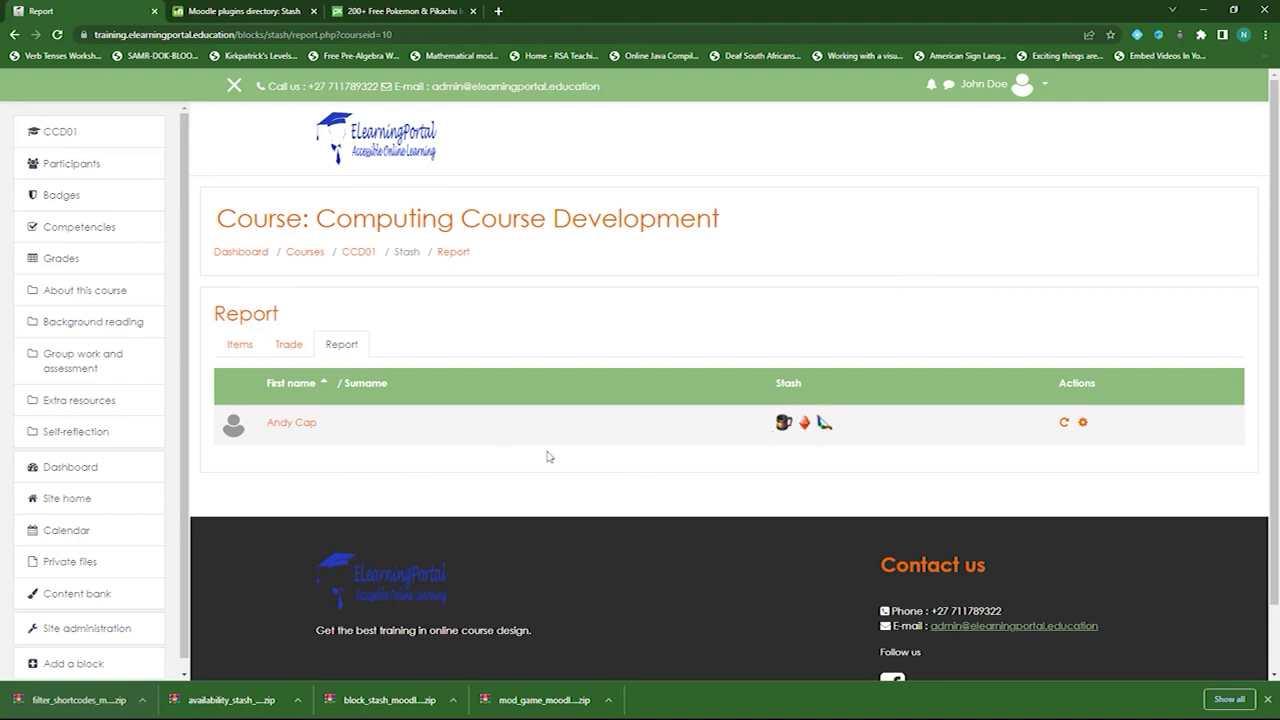
pyautogui.click(358, 253)
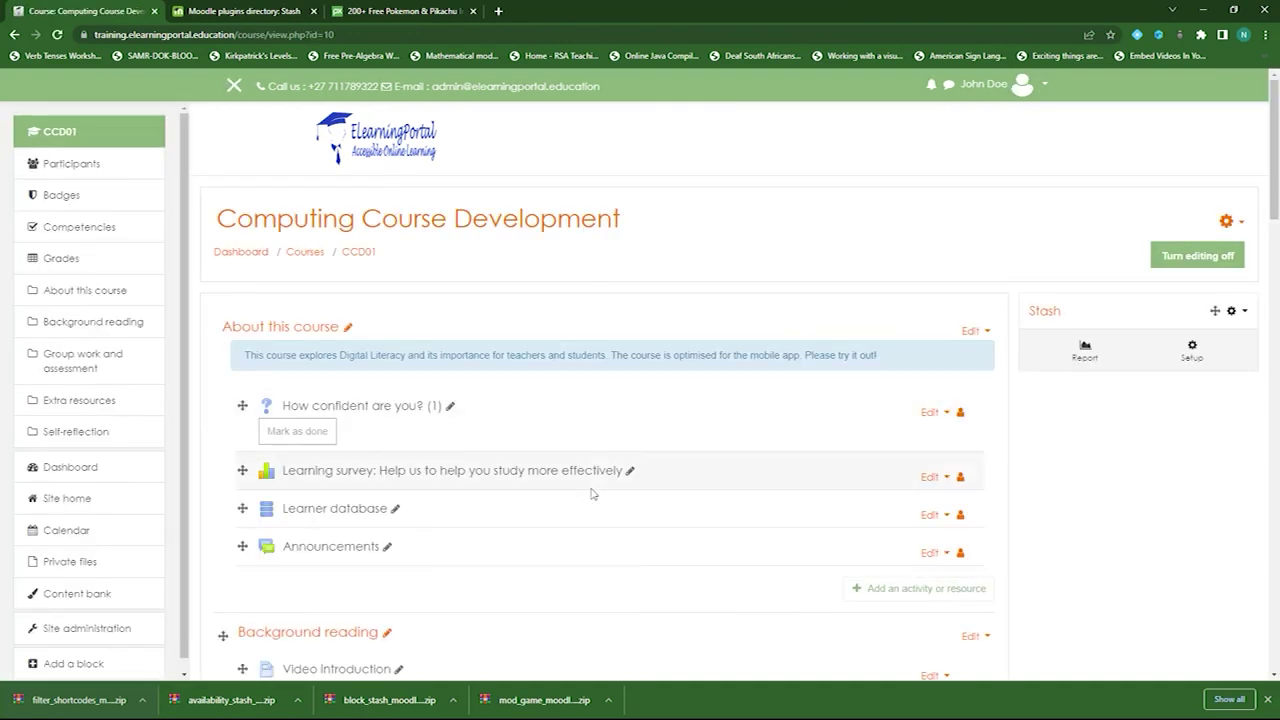
pyautogui.scroll(-5, 591, 493)
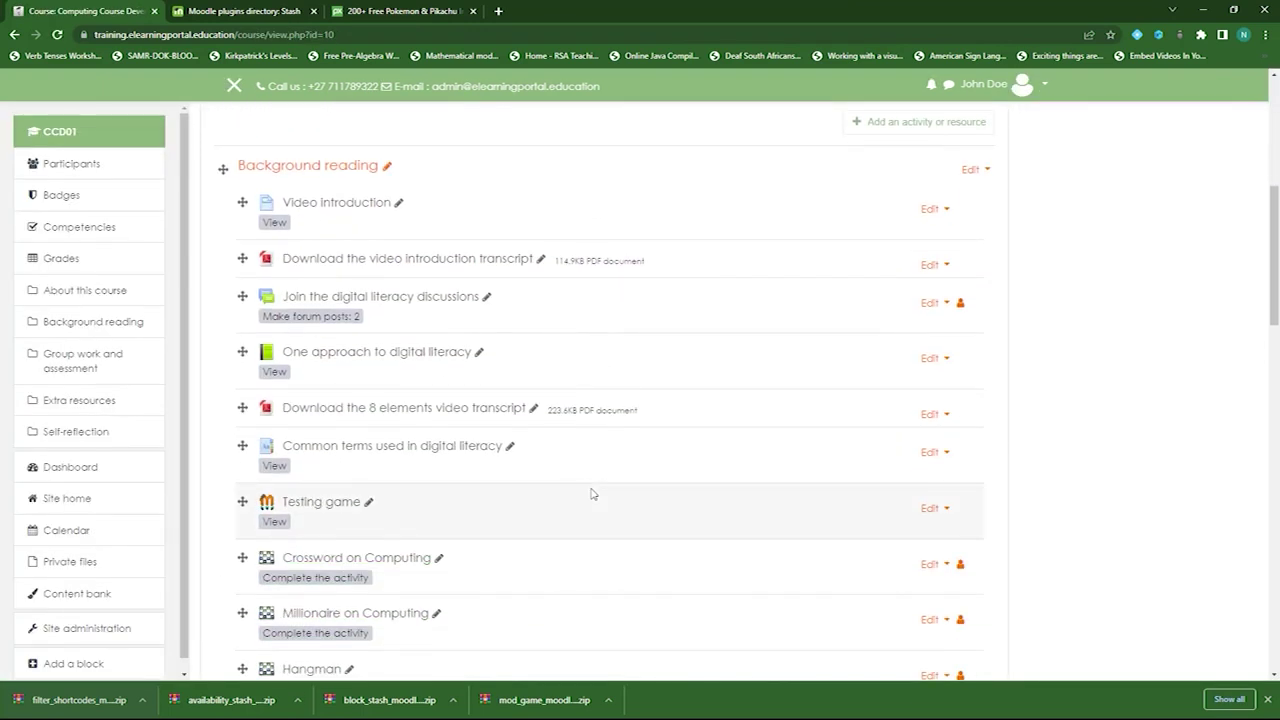
pyautogui.scroll(-4, 591, 493)
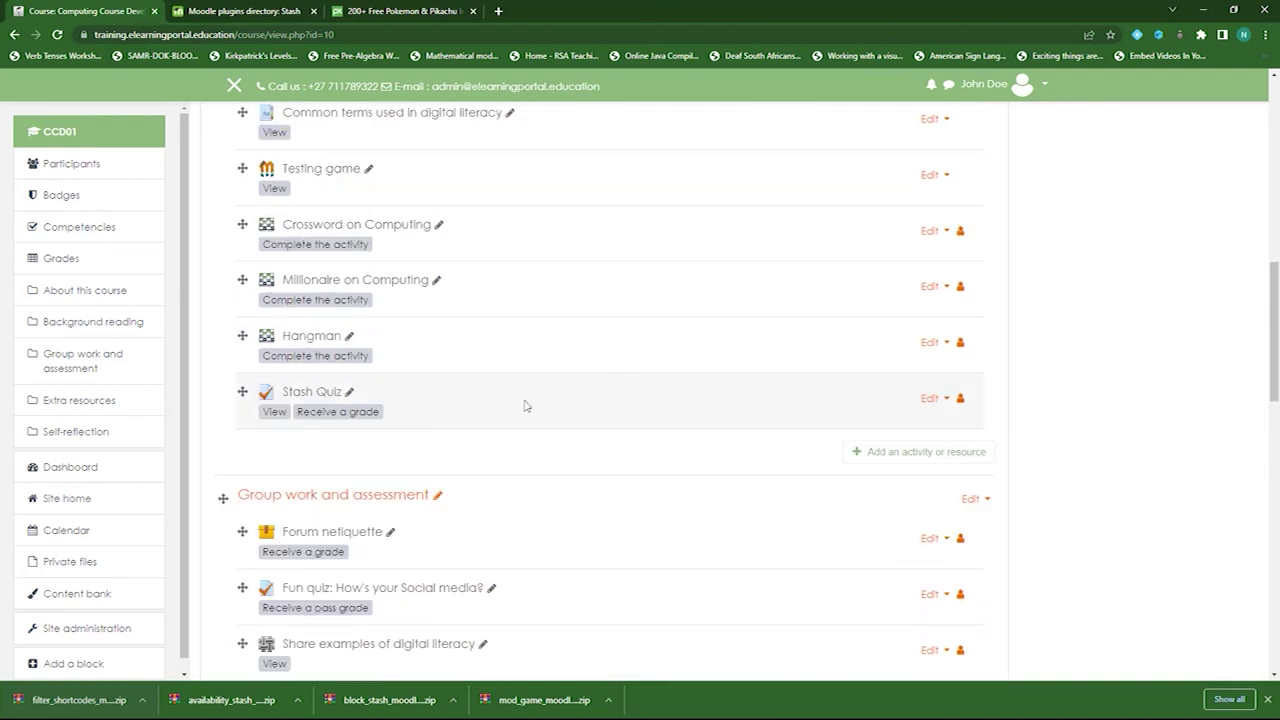